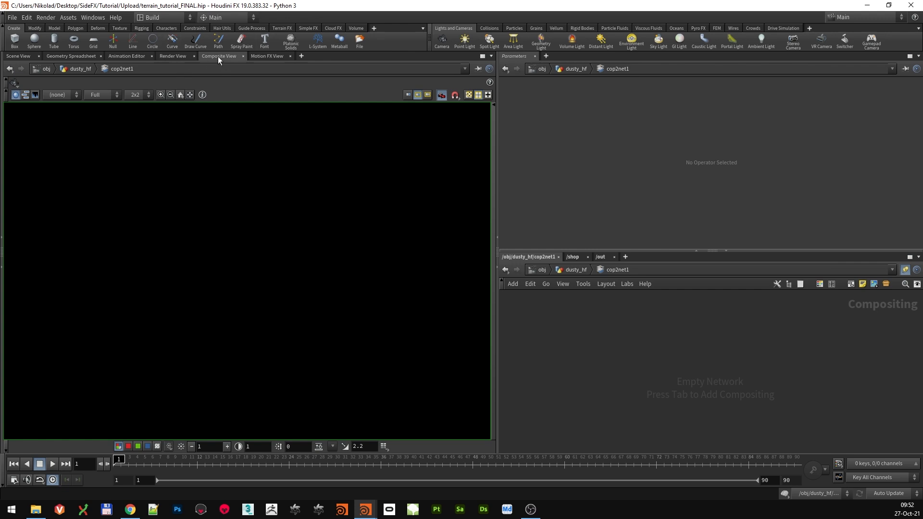
# Widen the parameter and network panes and make the network editor taller
pyautogui.click(301, 56)
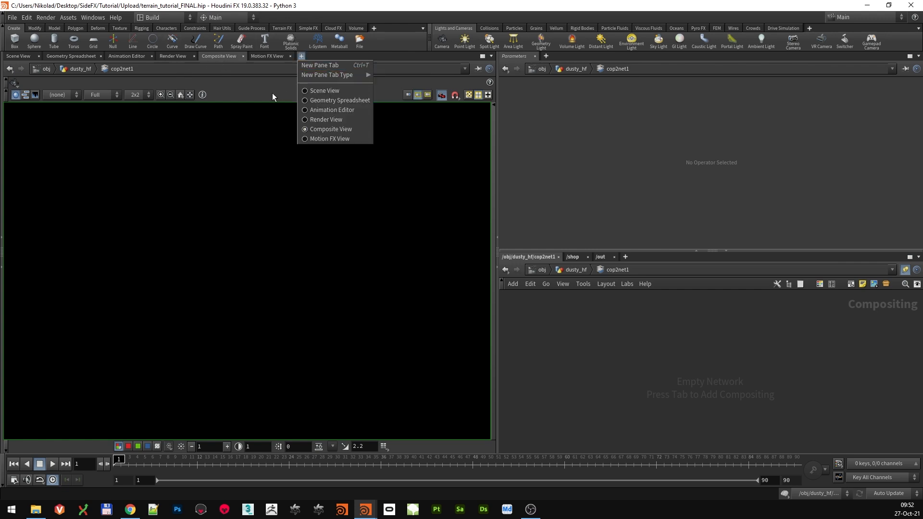
pyautogui.click(222, 73)
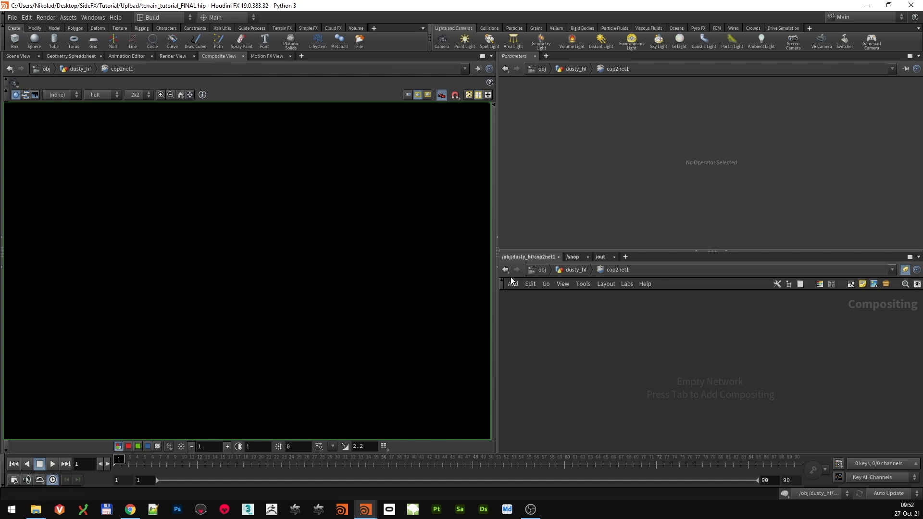
pyautogui.moveTo(496, 308); pyautogui.dragTo(442, 308)
pyautogui.moveTo(649, 251); pyautogui.dragTo(649, 232)
pyautogui.moveTo(441, 309); pyautogui.dragTo(448, 309)
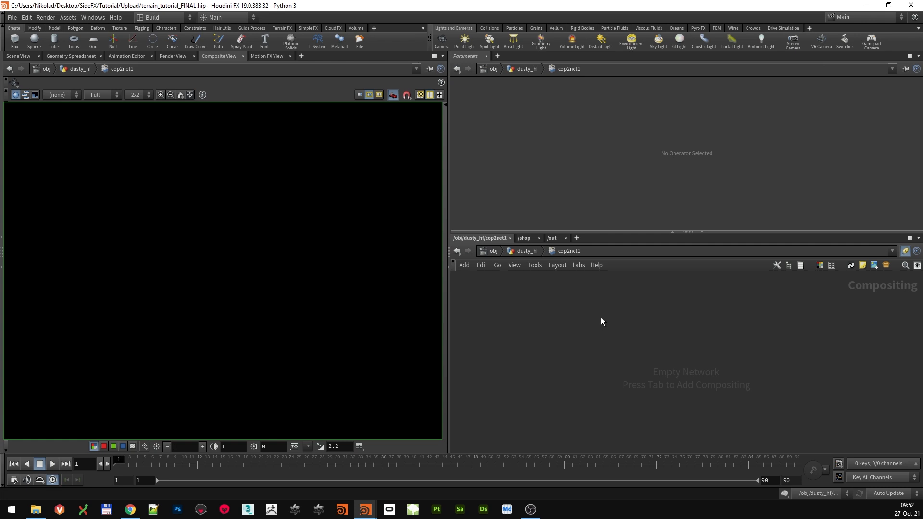
# Add a SOP Import node to the empty cop2net1 compositing network
pyautogui.press('Tab')
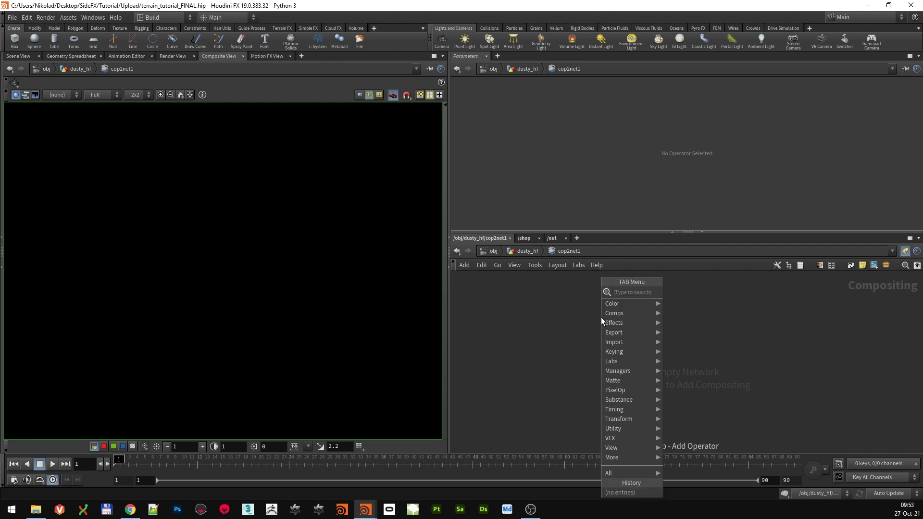
pyautogui.write('sop')
pyautogui.press('Return')
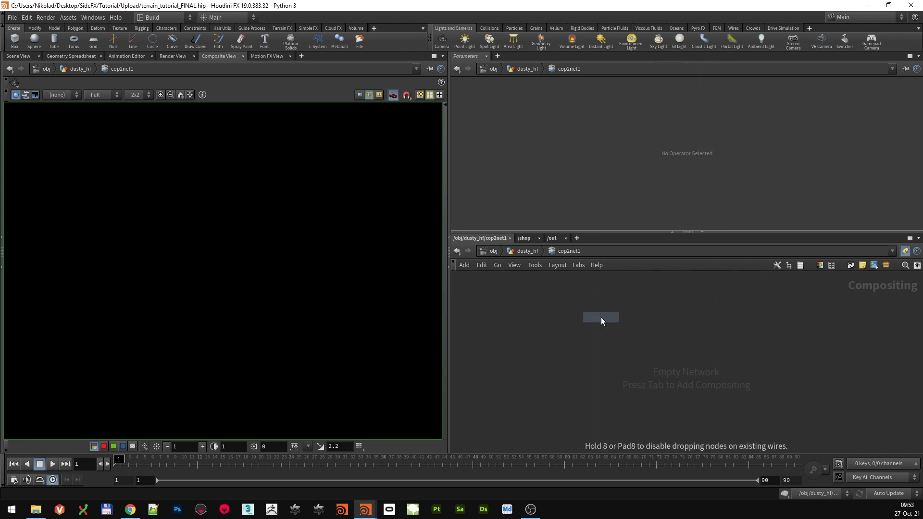
pyautogui.click(601, 317)
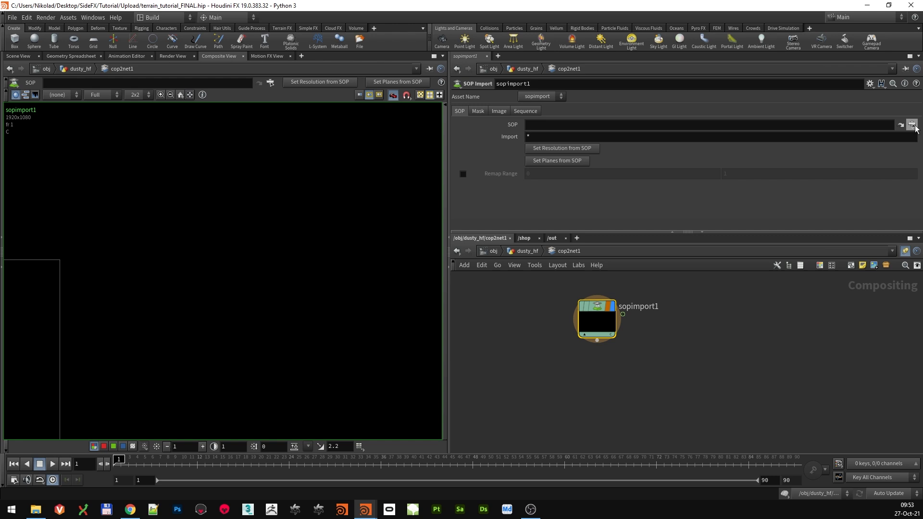
# Set the SOP Import node's source to /obj/dusty_hf/OUT_DUSTY
pyautogui.click(913, 125)
pyautogui.doubleClick(866, 92)
pyautogui.scroll(-7, 139, 314)
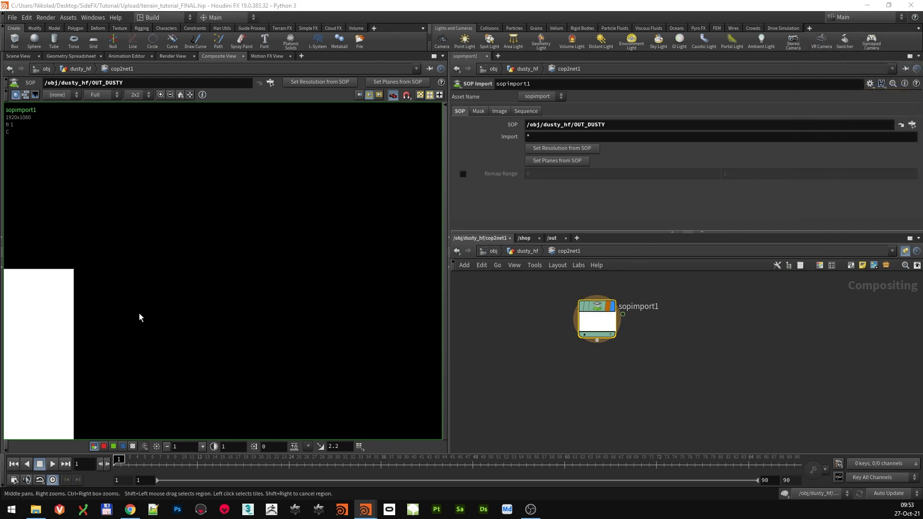
pyautogui.moveTo(144, 322); pyautogui.dragTo(318, 261, button='middle')
pyautogui.scroll(3, 222, 293)
pyautogui.moveTo(223, 293); pyautogui.dragTo(308, 299, button='middle')
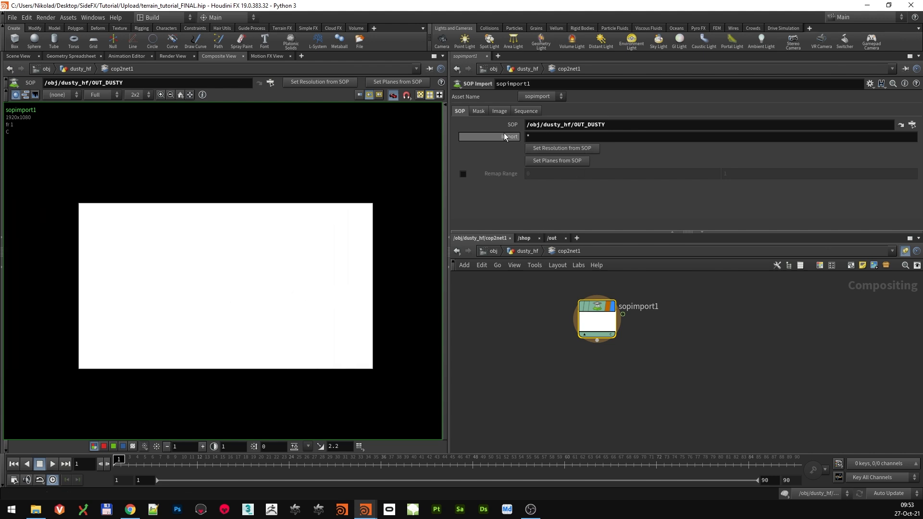
# Set the import node's resolution from the SOP and center the whole image in the composite view
pyautogui.click(565, 149)
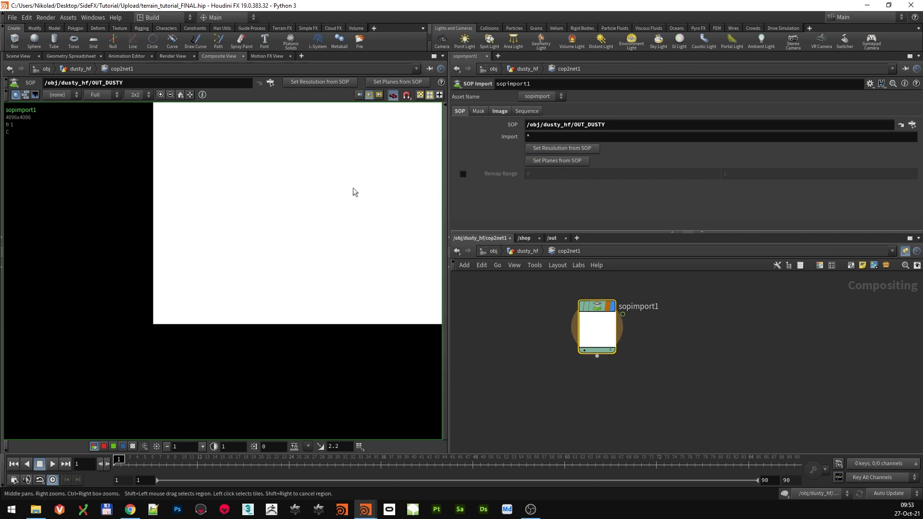
pyautogui.moveTo(353, 187); pyautogui.dragTo(219, 328, button='middle')
pyautogui.scroll(-5, 219, 329)
pyautogui.scroll(2, 261, 269)
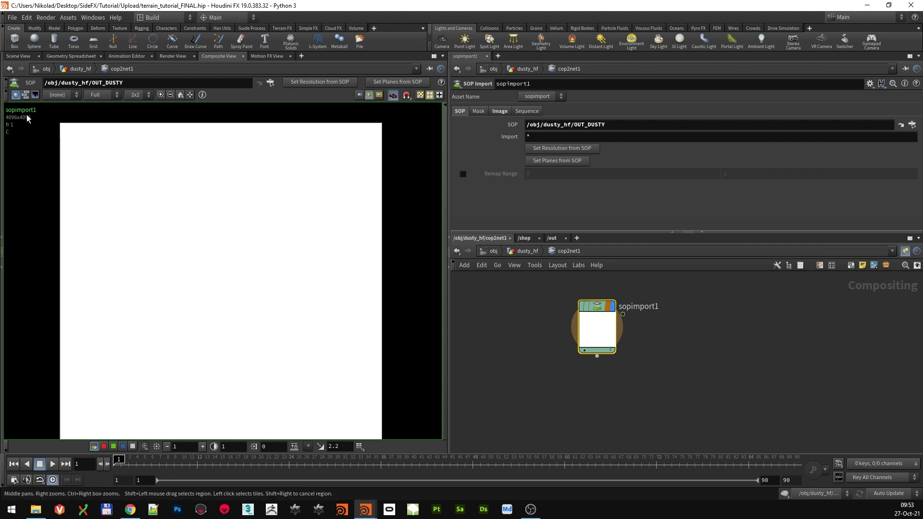
# Set the import node's planes from the SOP and enable Remap Range from 0 to 1
pyautogui.click(553, 160)
pyautogui.moveTo(227, 239); pyautogui.dragTo(233, 220, button='middle')
pyautogui.click(63, 96)
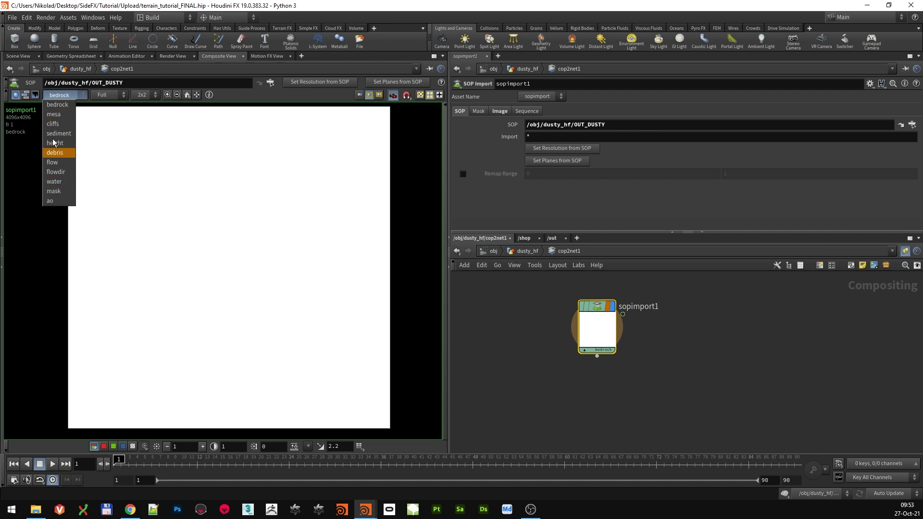
pyautogui.click(508, 333)
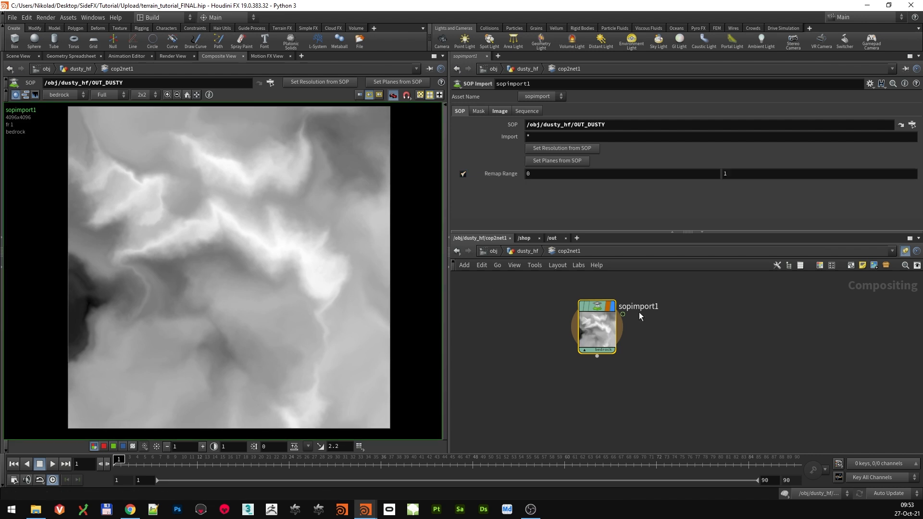
# Add a Delete node below the SOP Import node, wire the import's output into it and display it
pyautogui.scroll(-5, 543, 342)
pyautogui.scroll(3, 553, 337)
pyautogui.moveTo(584, 320); pyautogui.dragTo(605, 304)
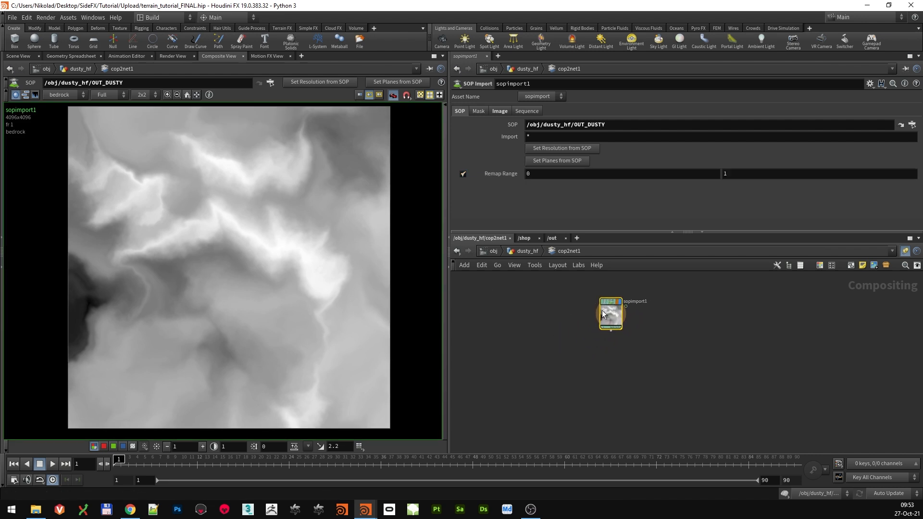
pyautogui.moveTo(571, 364); pyautogui.dragTo(570, 342, button='middle')
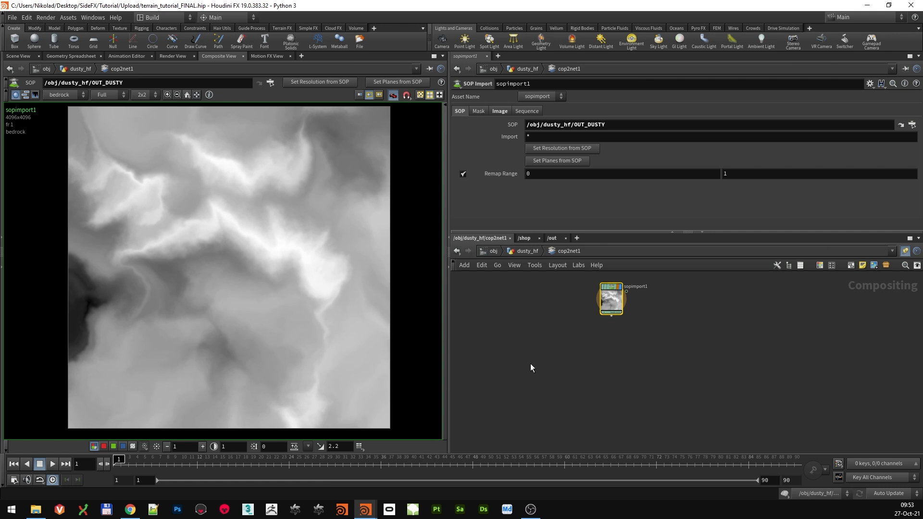
pyautogui.moveTo(530, 365); pyautogui.dragTo(586, 345, button='middle')
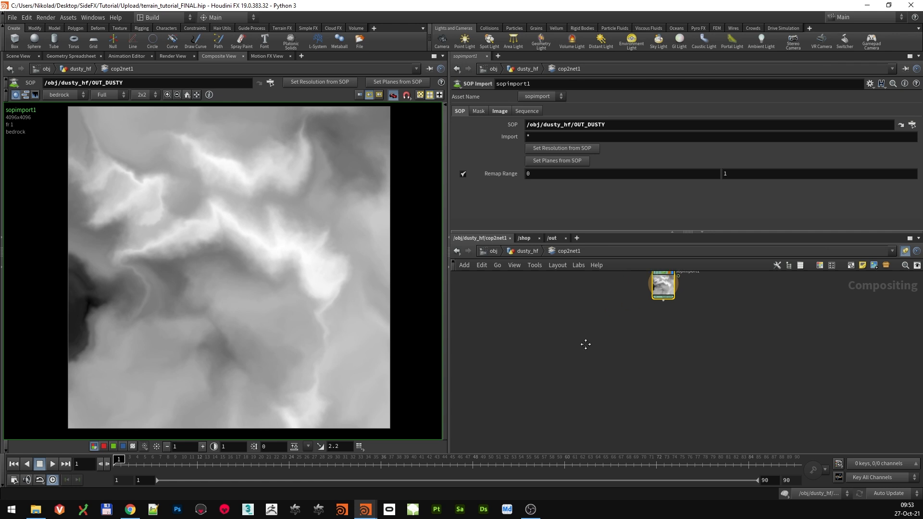
pyautogui.moveTo(522, 353); pyautogui.dragTo(518, 364, button='middle')
pyautogui.scroll(-1, 538, 368)
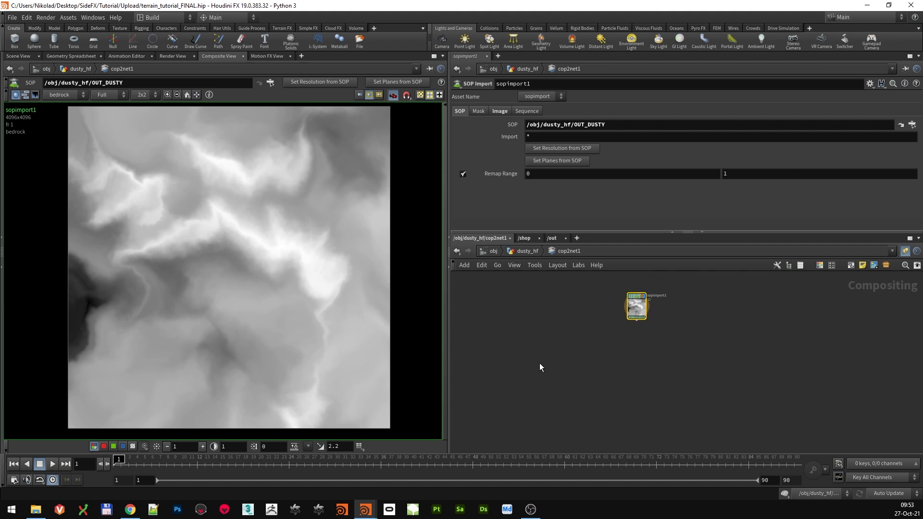
pyautogui.scroll(1, 540, 362)
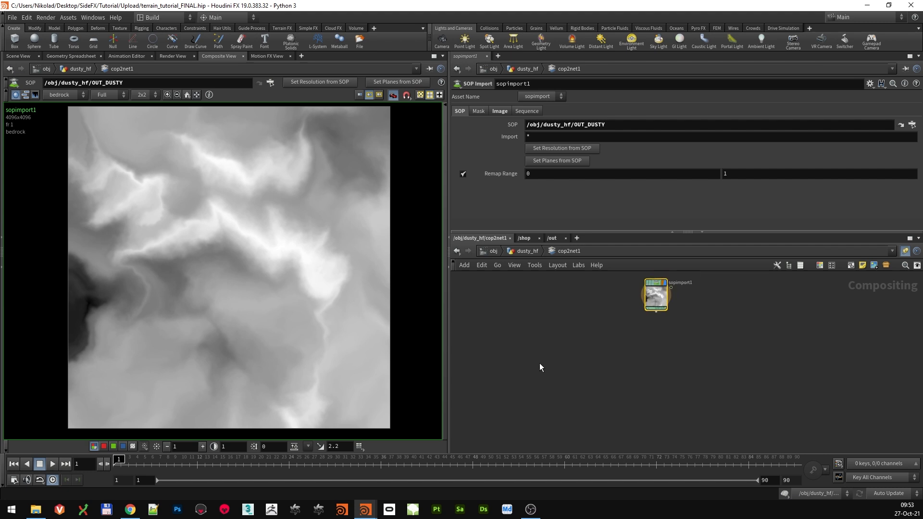
pyautogui.press('Tab')
pyautogui.write('delet')
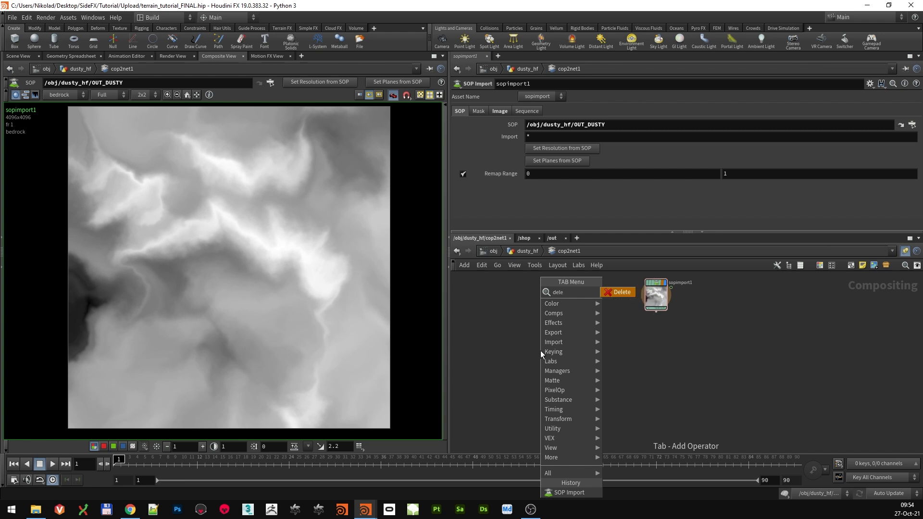
pyautogui.click(616, 291)
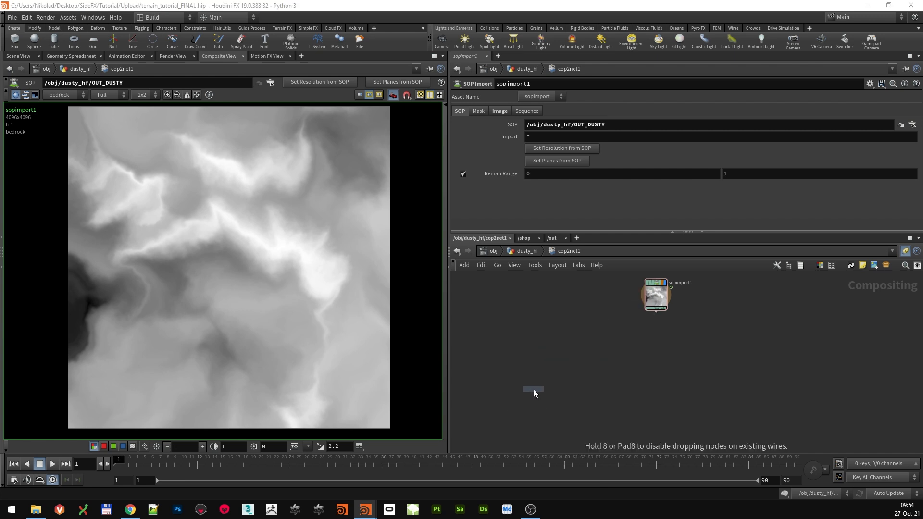
pyautogui.click(534, 390)
pyautogui.moveTo(656, 312); pyautogui.dragTo(534, 371)
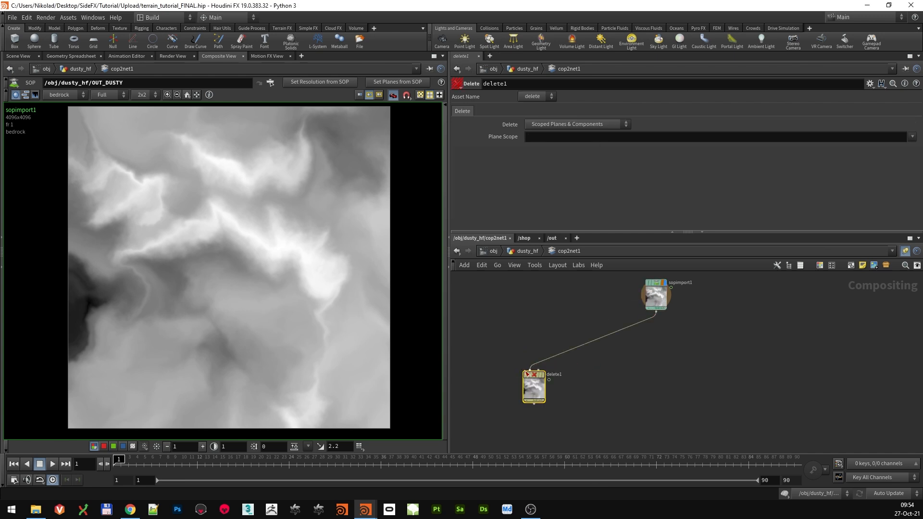
pyautogui.click(539, 379)
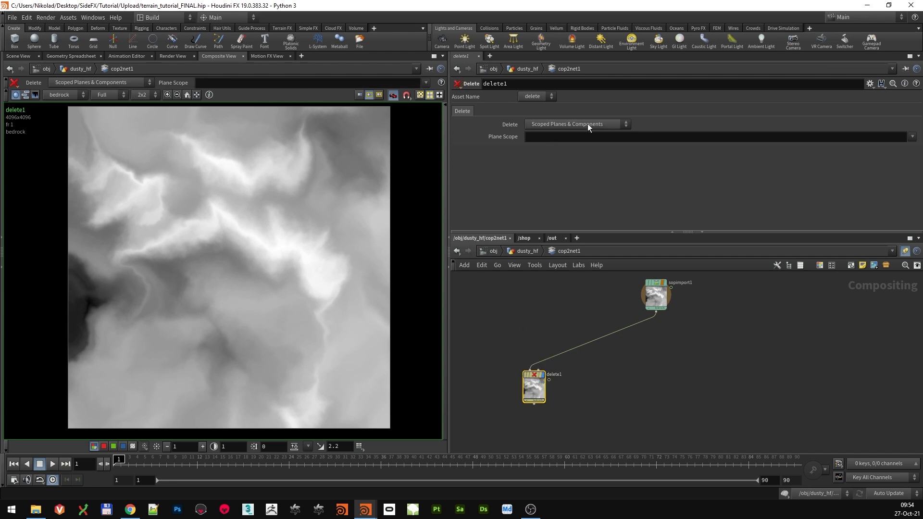
# Set the Delete node's Plane Scope to height with Non-Scoped Planes & Components deleted, and shift the node aside
pyautogui.click(580, 139)
pyautogui.write('height')
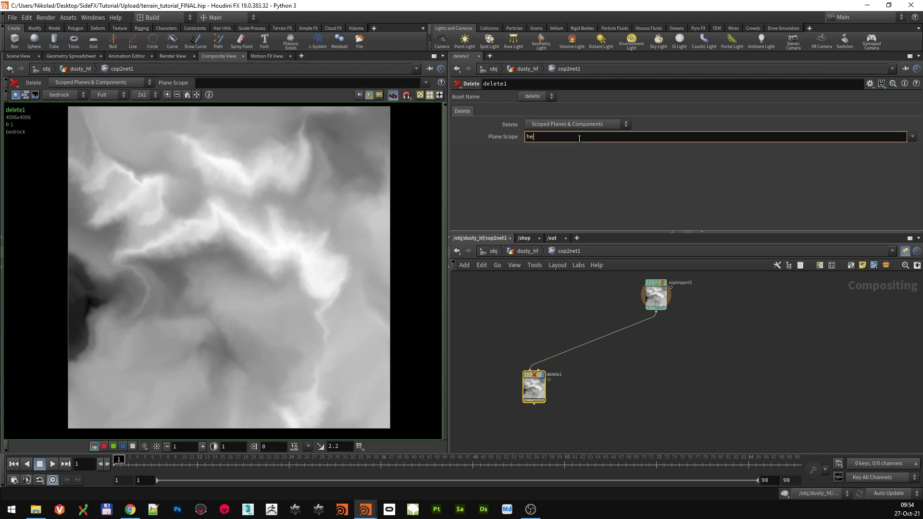
pyautogui.press('Return')
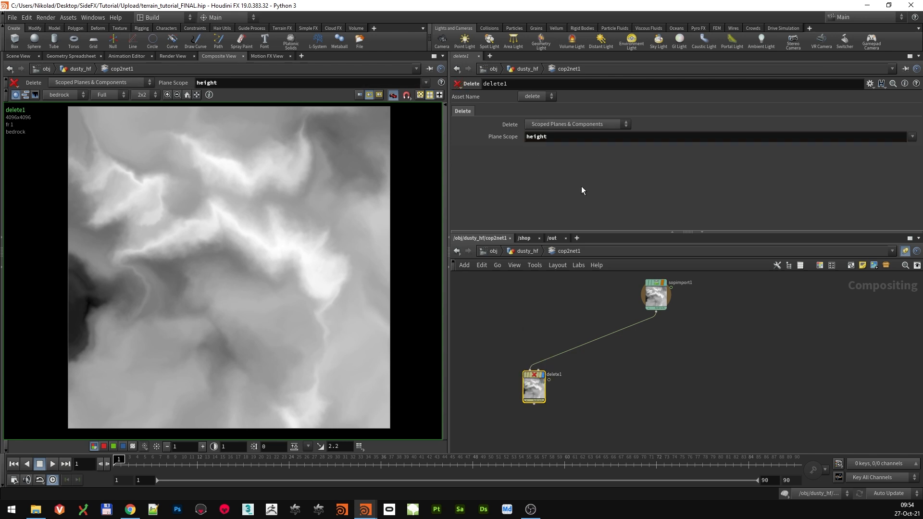
pyautogui.click(558, 126)
pyautogui.click(561, 143)
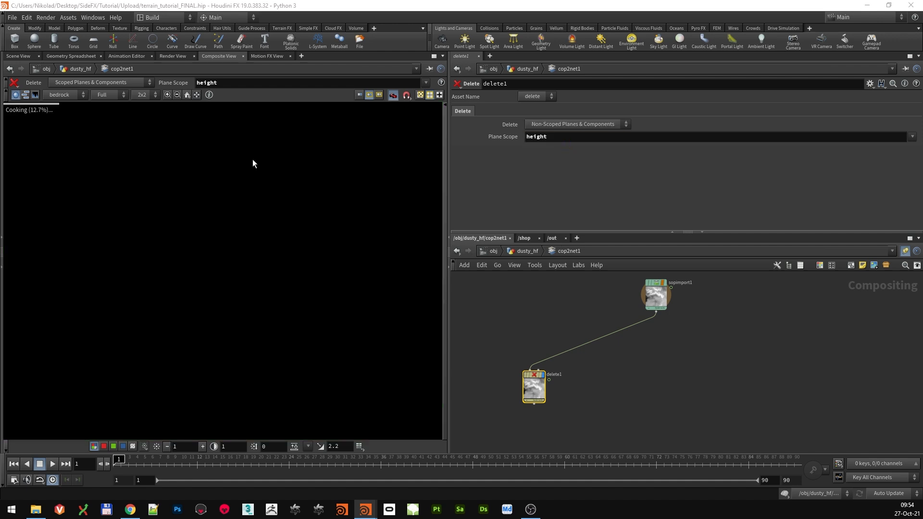
pyautogui.click(54, 95)
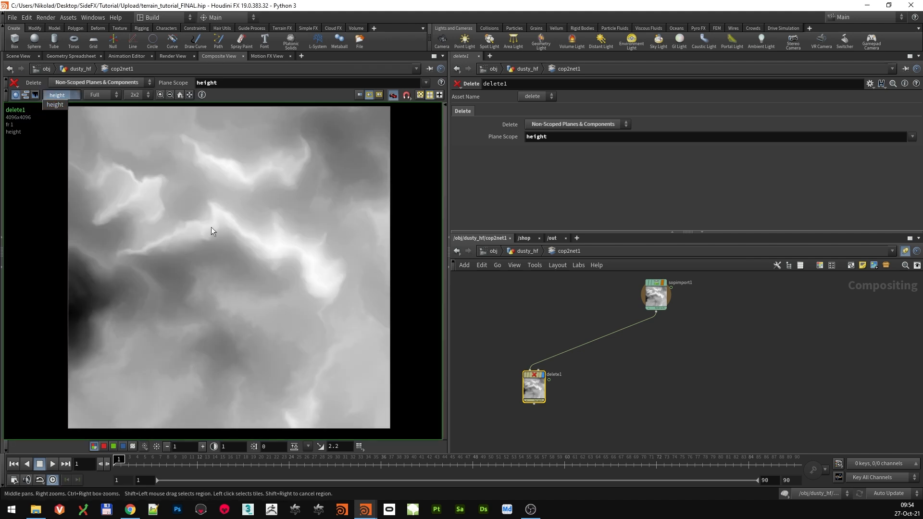
pyautogui.moveTo(616, 379); pyautogui.dragTo(621, 312, button='middle')
pyautogui.scroll(3, 572, 301)
pyautogui.moveTo(548, 331); pyautogui.dragTo(518, 327)
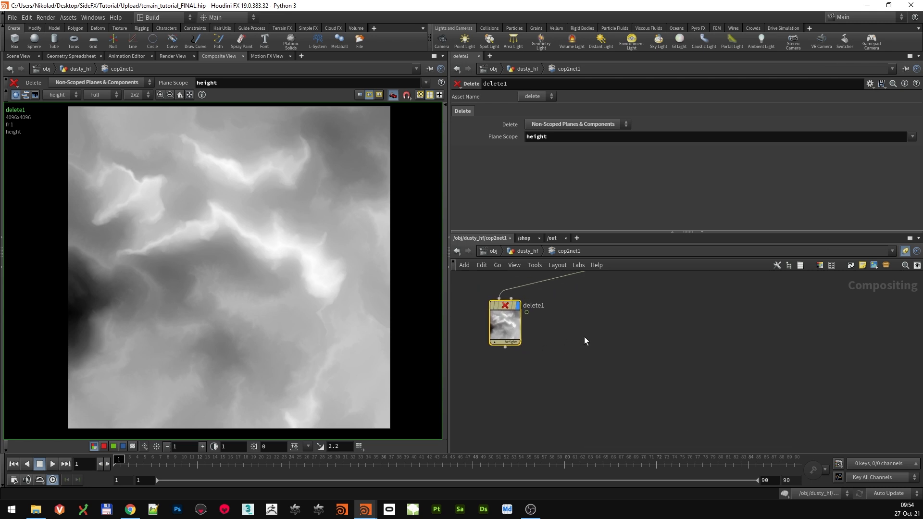
pyautogui.scroll(-2, 584, 337)
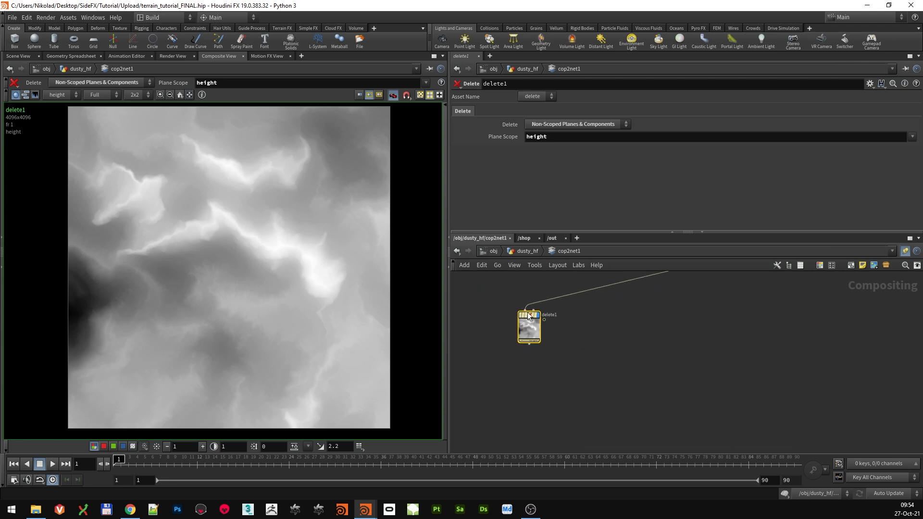
pyautogui.press('Tab')
pyautogui.write('rend')
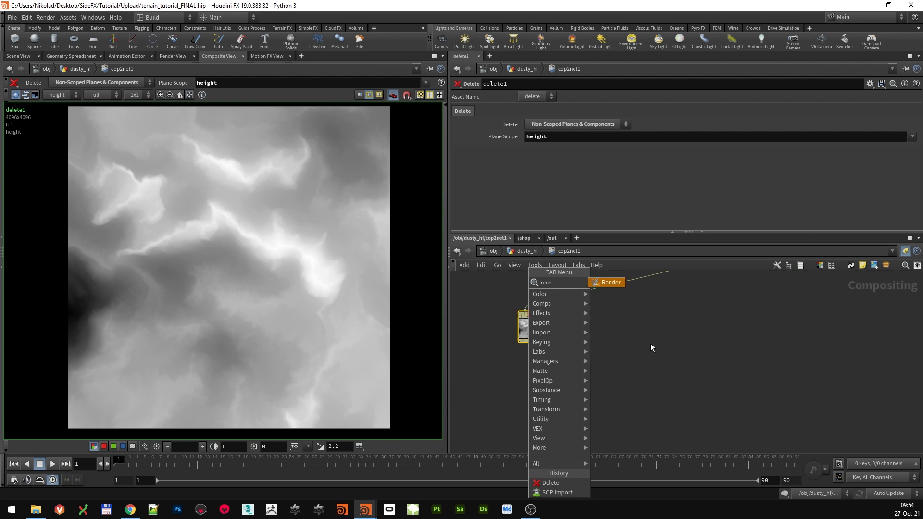
pyautogui.press('Escape')
pyautogui.press('Tab')
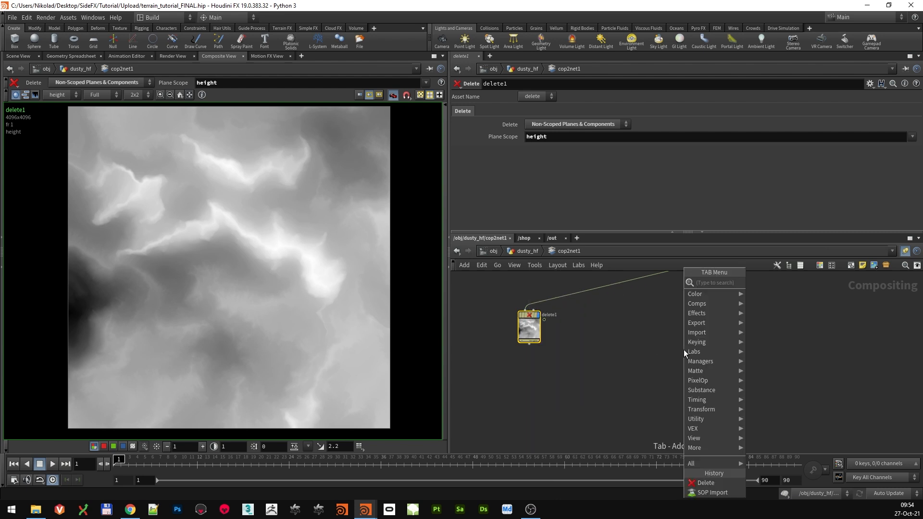
pyautogui.write('rend')
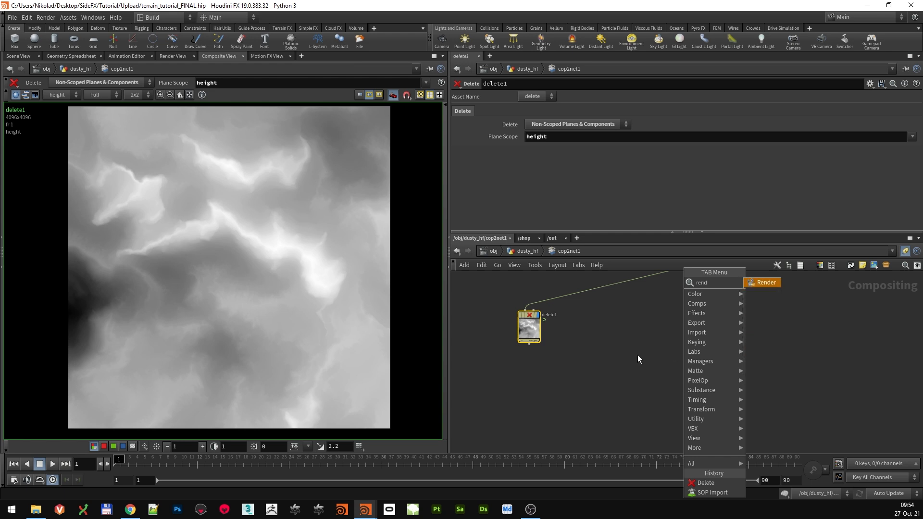
pyautogui.click(637, 355)
# Add a Rename node directly below the Delete node, connected to its output
pyautogui.press('Tab')
pyautogui.write('re')
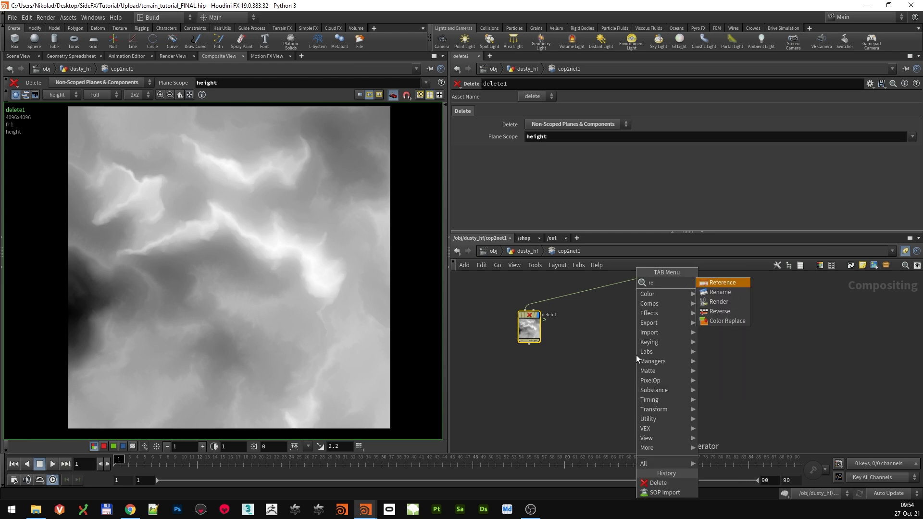
pyautogui.click(729, 283)
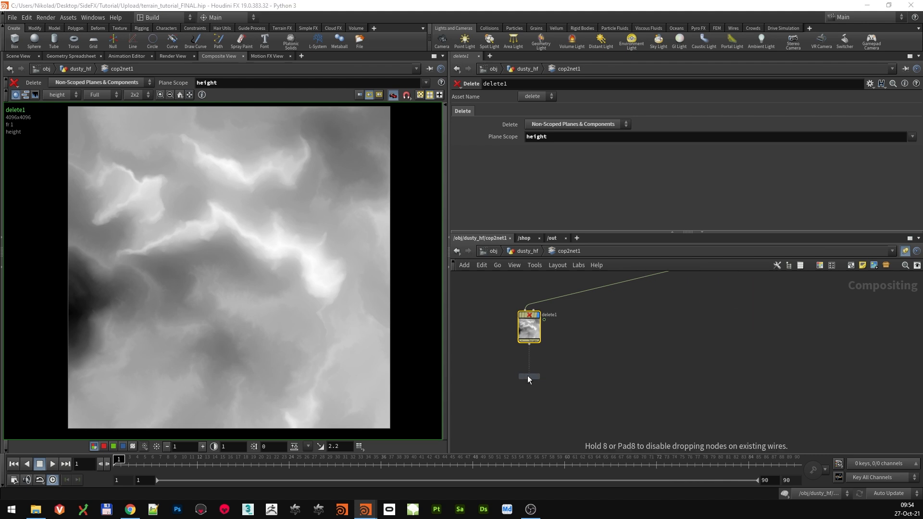
pyautogui.click(527, 374)
pyautogui.scroll(3, 527, 353)
pyautogui.click(534, 335)
pyautogui.moveTo(530, 352); pyautogui.dragTo(531, 362)
# Set the Rename node to rename planes from height to C
pyautogui.click(573, 126)
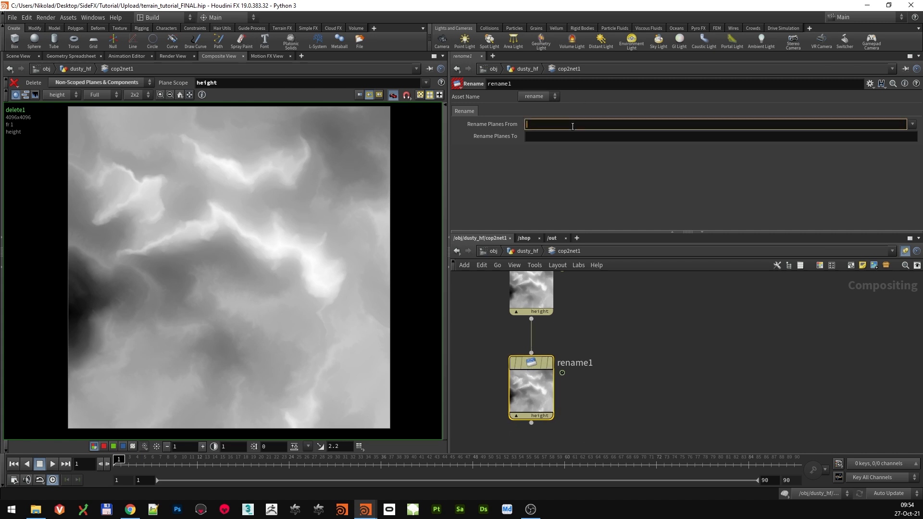
pyautogui.moveTo(601, 292); pyautogui.dragTo(602, 319, button='middle')
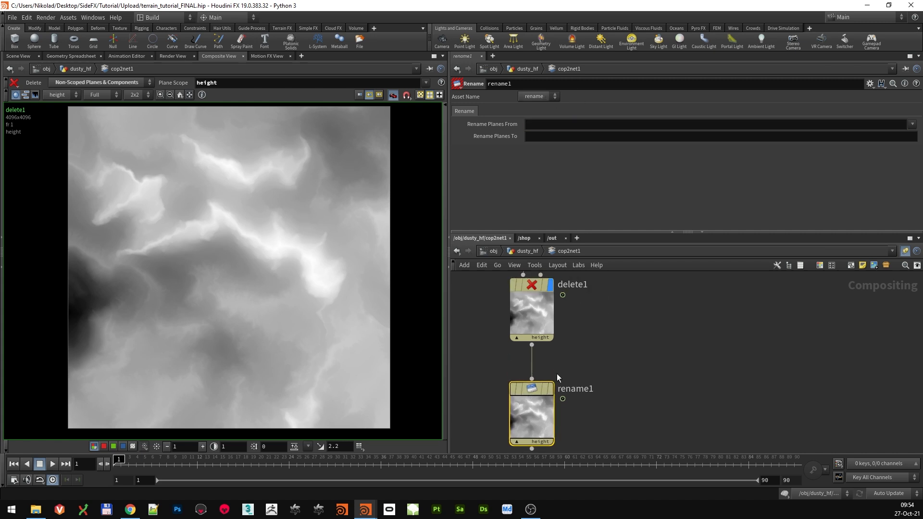
pyautogui.click(542, 125)
pyautogui.write('height')
pyautogui.press('Tab')
pyautogui.write('C')
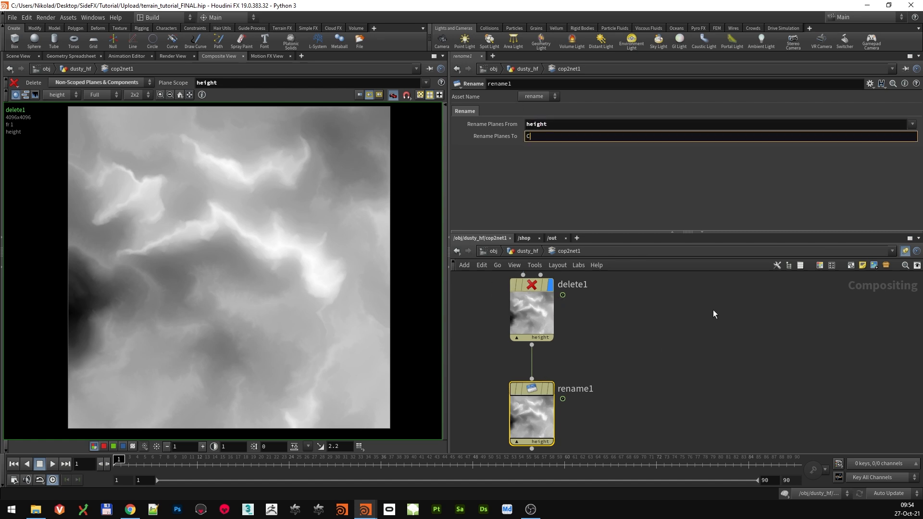
# Apply the plane rename and display the Rename node with its C plane shown in the viewer
pyautogui.press('Return')
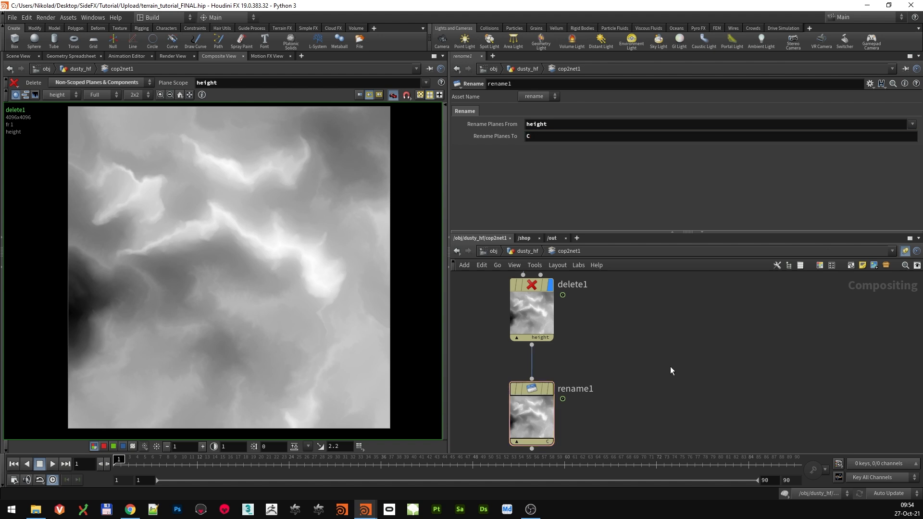
pyautogui.click(550, 389)
pyautogui.click(57, 95)
pyautogui.click(269, 211)
# Add a Null node below the Rename node and color it red
pyautogui.moveTo(670, 394); pyautogui.dragTo(675, 294, button='middle')
pyautogui.scroll(-2, 599, 327)
pyautogui.moveTo(598, 327); pyautogui.dragTo(598, 342, button='middle')
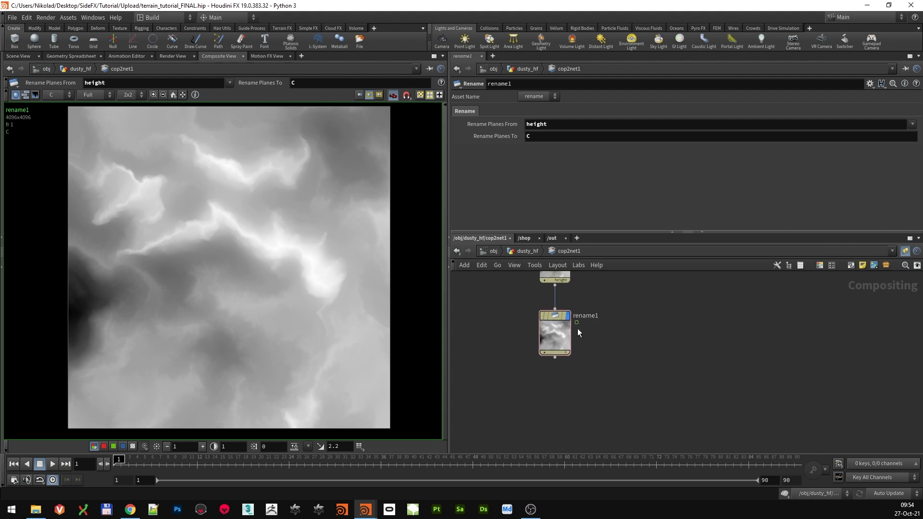
pyautogui.click(556, 316)
pyautogui.press('Tab')
pyautogui.write('noise')
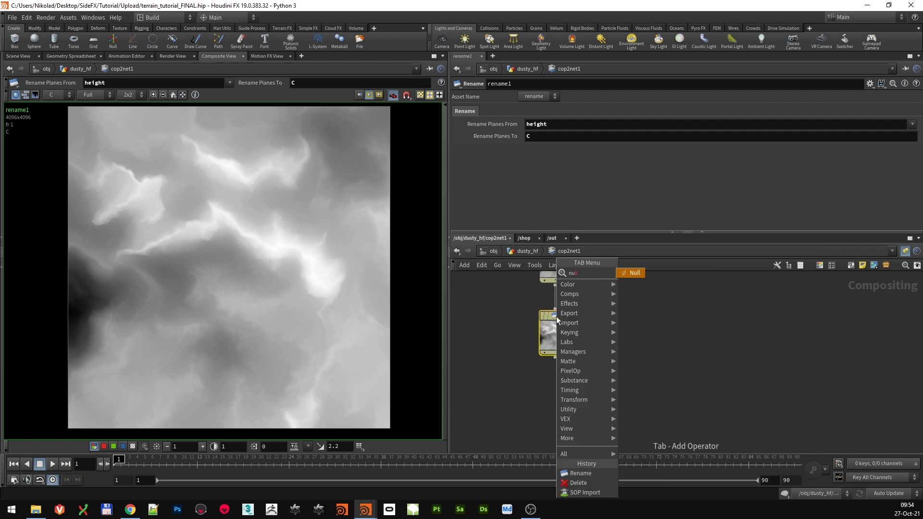
pyautogui.click(634, 274)
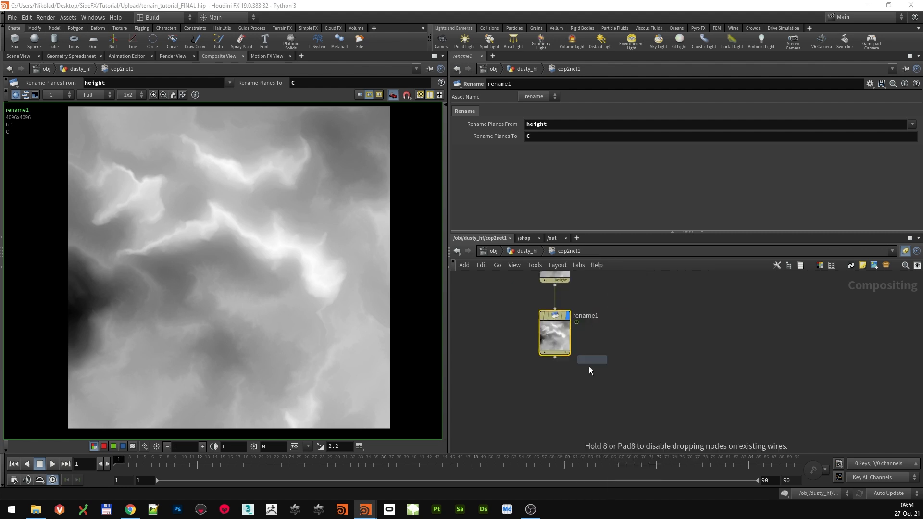
pyautogui.click(555, 398)
pyautogui.press('c')
pyautogui.click(856, 388)
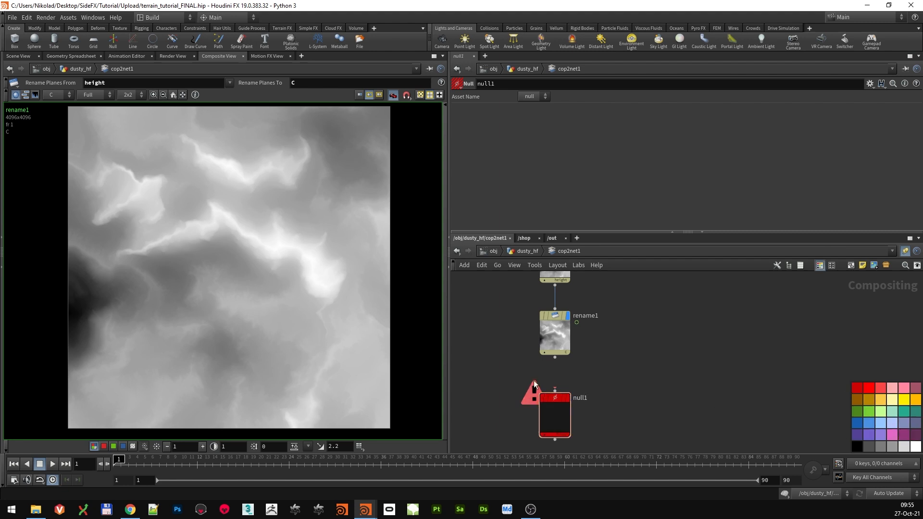
# Wire the Rename node's output into the Null node and name the Null OUT_height
pyautogui.moveTo(555, 358); pyautogui.dragTo(558, 409)
pyautogui.doubleClick(582, 399)
pyautogui.write('OUT_height')
pyautogui.press('Return')
# Enclose the Delete, Rename and OUT_height nodes together in a network box
pyautogui.scroll(-3, 674, 380)
pyautogui.scroll(-1, 678, 385)
pyautogui.moveTo(677, 384); pyautogui.dragTo(646, 373, button='middle')
pyautogui.scroll(1, 552, 353)
pyautogui.moveTo(544, 301); pyautogui.dragTo(731, 372)
pyautogui.click(852, 263)
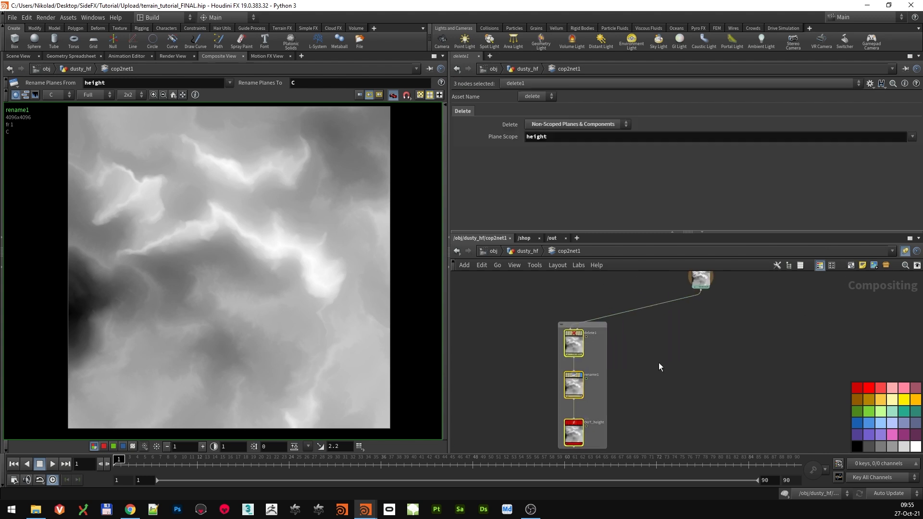
# Move the network box farther from the SOP Import node and title it DISPLACEMENT
pyautogui.moveTo(594, 316); pyautogui.dragTo(525, 313)
pyautogui.doubleClick(524, 313)
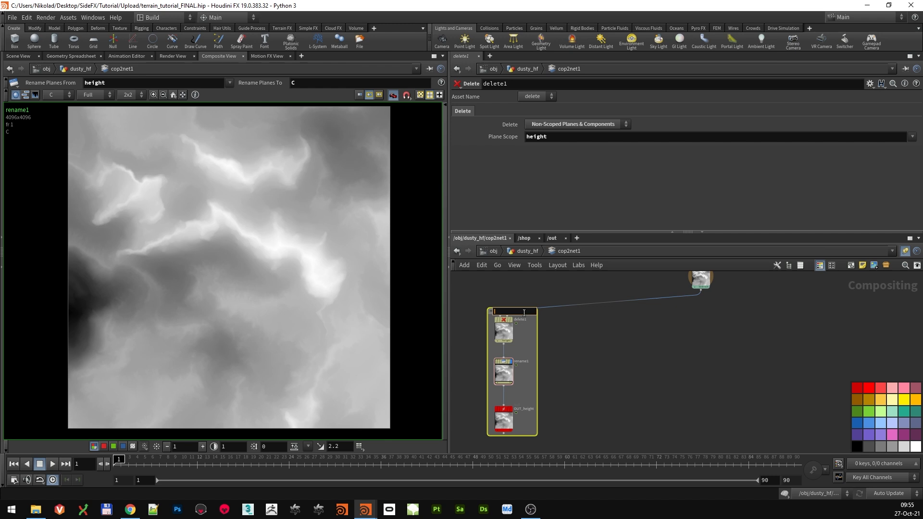
pyautogui.write('DISPLACEMENT')
pyautogui.press('Return')
# Add a VOP COP2 Filter node below the SOP Import node
pyautogui.scroll(-2, 622, 358)
pyautogui.moveTo(634, 362); pyautogui.dragTo(589, 377, button='middle')
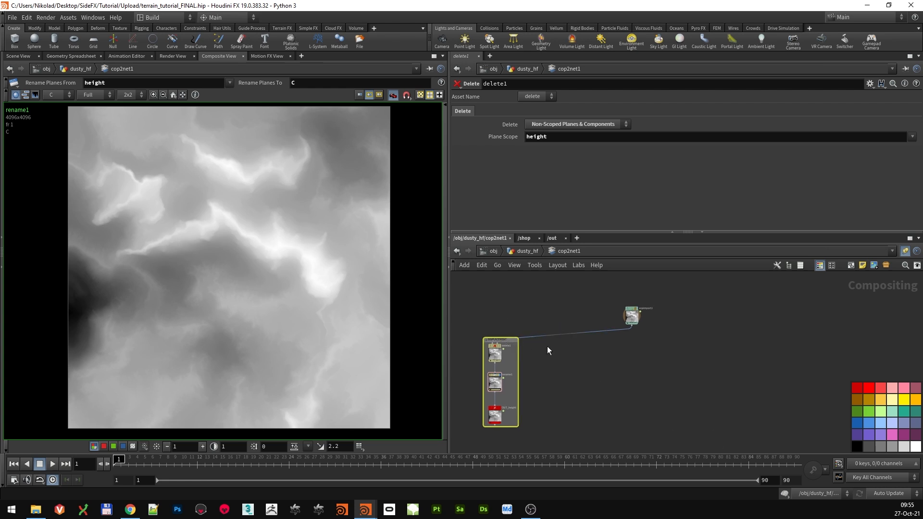
pyautogui.moveTo(651, 354); pyautogui.dragTo(647, 343, button='middle')
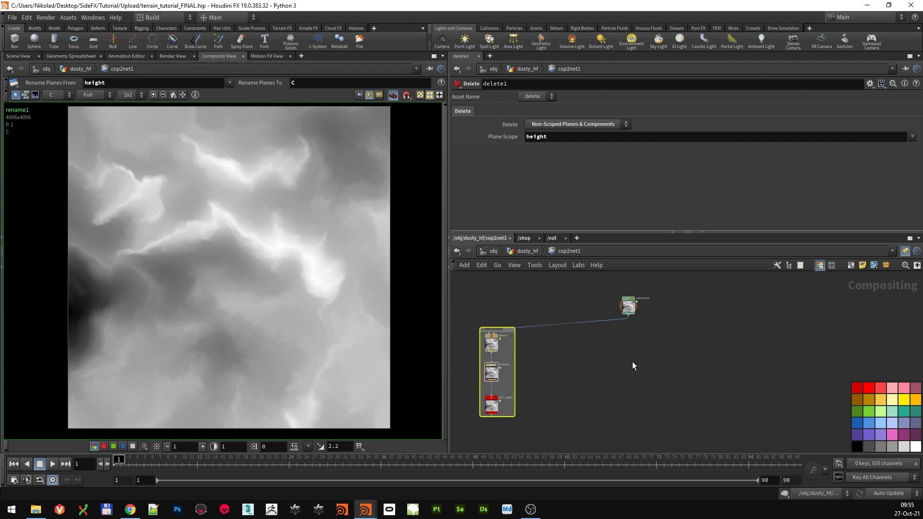
pyautogui.moveTo(633, 375)
pyautogui.mouseDown(button='middle')
pyautogui.moveTo(625, 396)
pyautogui.moveTo(605, 391)
pyautogui.moveTo(626, 380)
pyautogui.mouseUp(button='middle')
pyautogui.scroll(1, 597, 390)
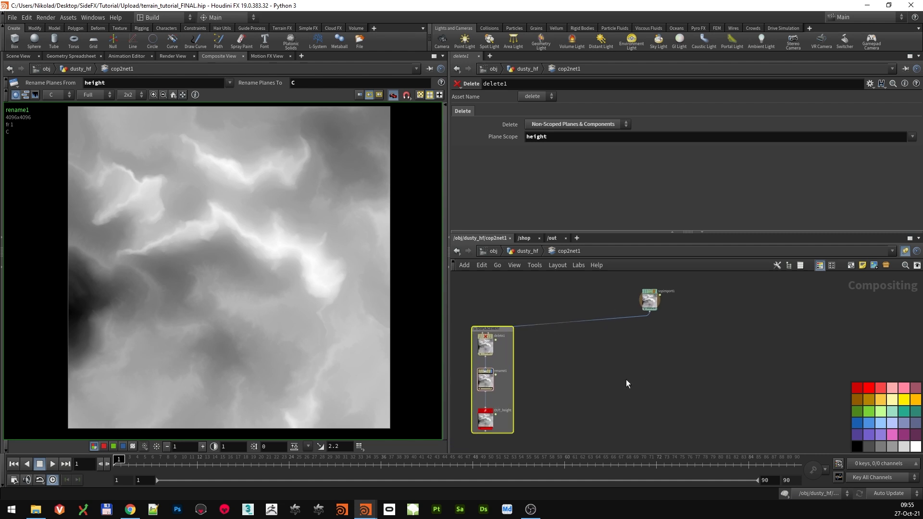
pyautogui.click(662, 370)
pyautogui.press('Tab')
pyautogui.write('vop')
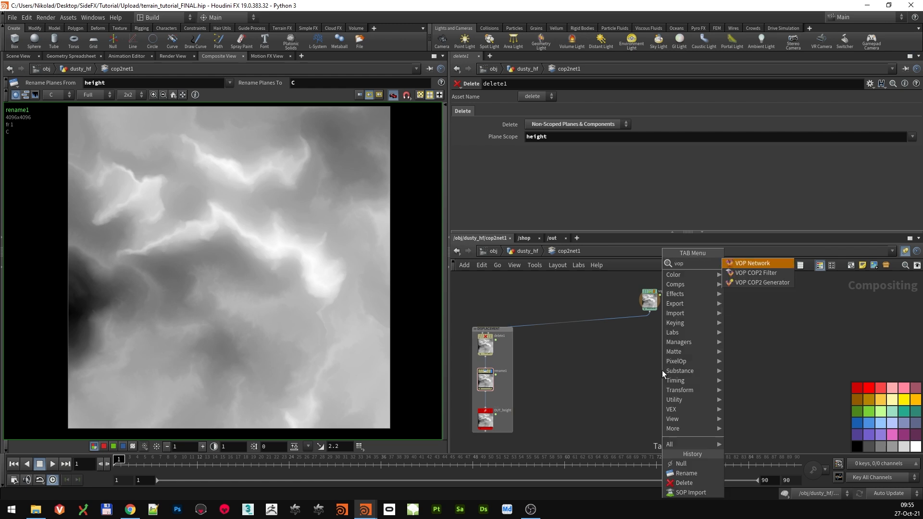
pyautogui.click(753, 263)
pyautogui.click(645, 358)
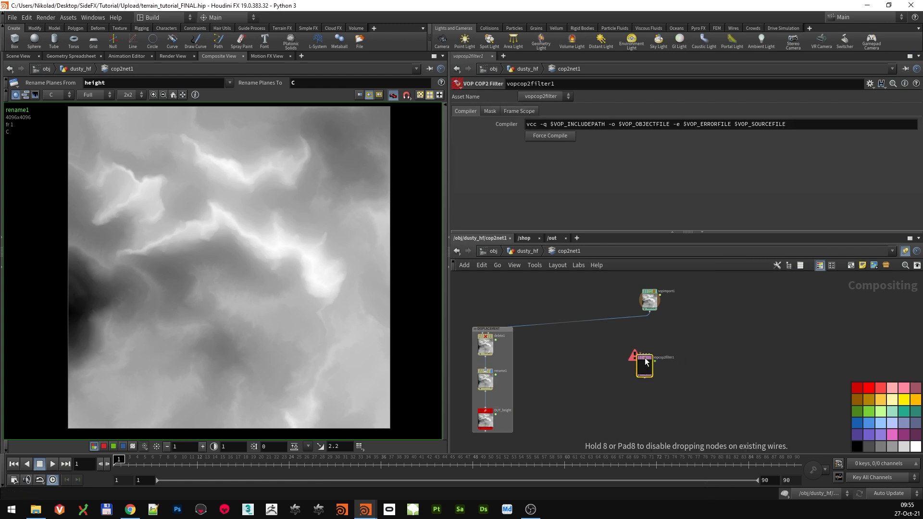
# Try to wire the SOP Import node's output into the VOP COP2 Filter and shift the filter node slightly
pyautogui.click(650, 296)
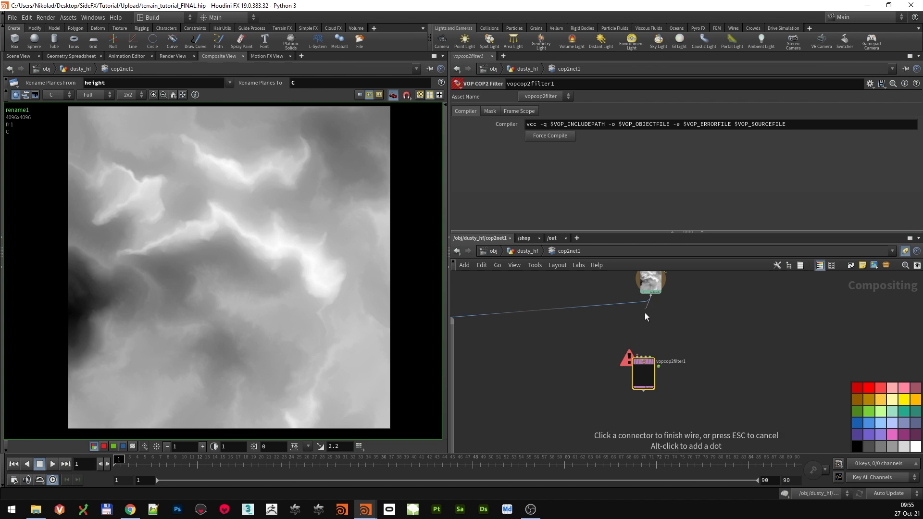
pyautogui.click(634, 351)
pyautogui.moveTo(653, 361); pyautogui.dragTo(667, 345)
pyautogui.moveTo(608, 329); pyautogui.dragTo(654, 360, button='middle')
pyautogui.scroll(-2, 590, 368)
pyautogui.scroll(2, 510, 365)
# Wire the Delete node's output into the VOP COP2 Filter's first input and shift the filter slightly down
pyautogui.click(488, 394)
pyautogui.click(770, 376)
pyautogui.scroll(-3, 703, 391)
pyautogui.moveTo(702, 391); pyautogui.dragTo(663, 379, button='middle')
pyautogui.scroll(2, 722, 296)
pyautogui.click(724, 293)
pyautogui.moveTo(726, 340); pyautogui.dragTo(726, 352)
# Enter the VOP COP2 Filter's inner network and spread the global and output nodes farther apart
pyautogui.moveTo(775, 391); pyautogui.dragTo(729, 373, button='middle')
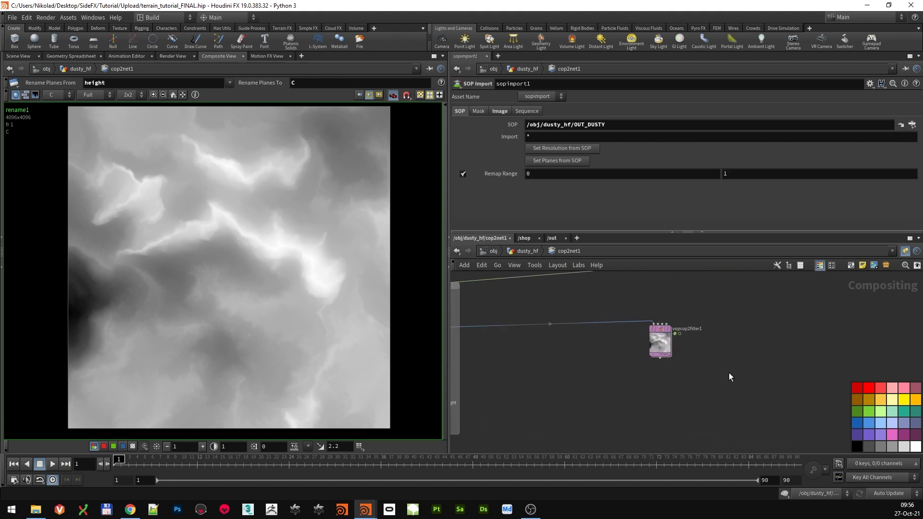
pyautogui.doubleClick(667, 339)
pyautogui.moveTo(639, 299); pyautogui.dragTo(525, 306)
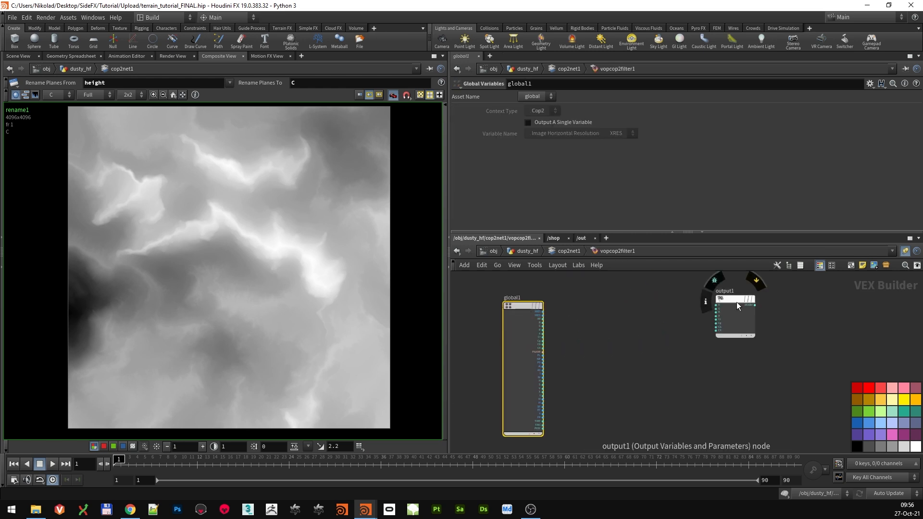
pyautogui.moveTo(737, 302); pyautogui.dragTo(754, 325)
# Add a Bind node above the global node and set its Name parameter to height
pyautogui.moveTo(643, 327); pyautogui.dragTo(645, 362, button='middle')
pyautogui.scroll(-2, 643, 357)
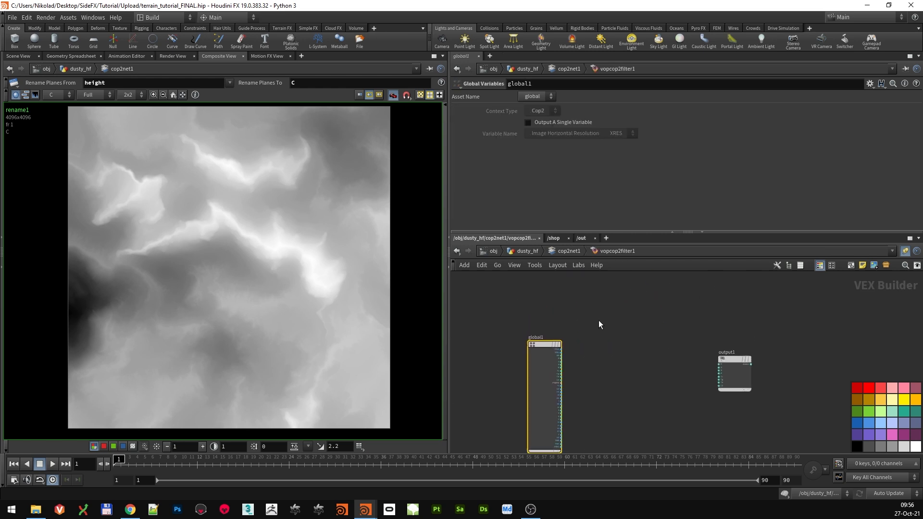
pyautogui.press('Tab')
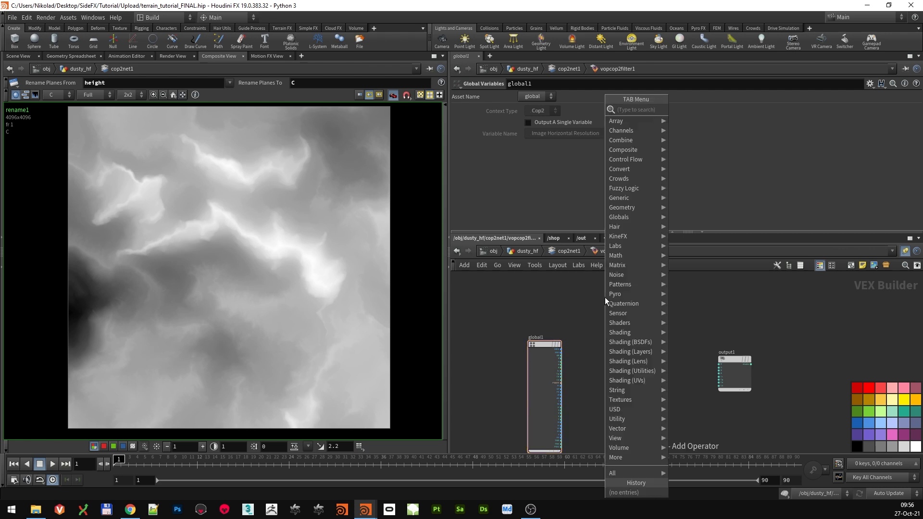
pyautogui.write('bind')
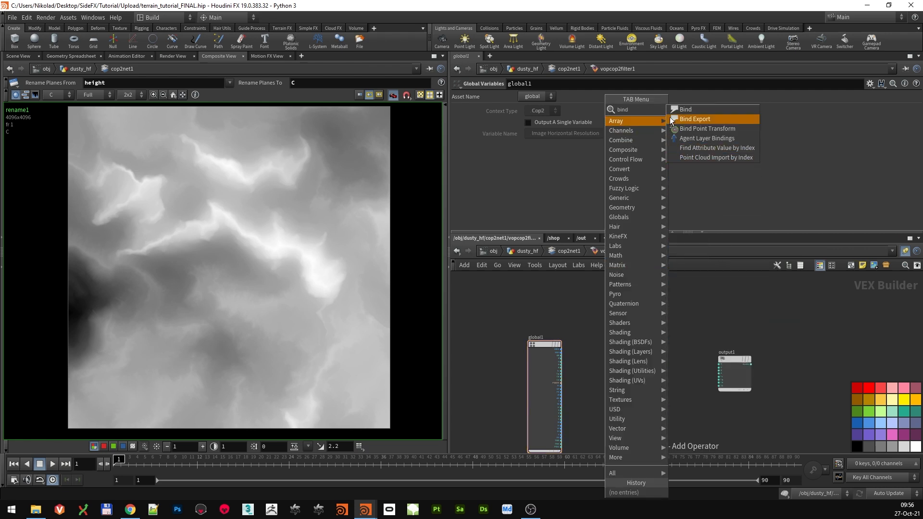
pyautogui.click(685, 109)
pyautogui.click(575, 307)
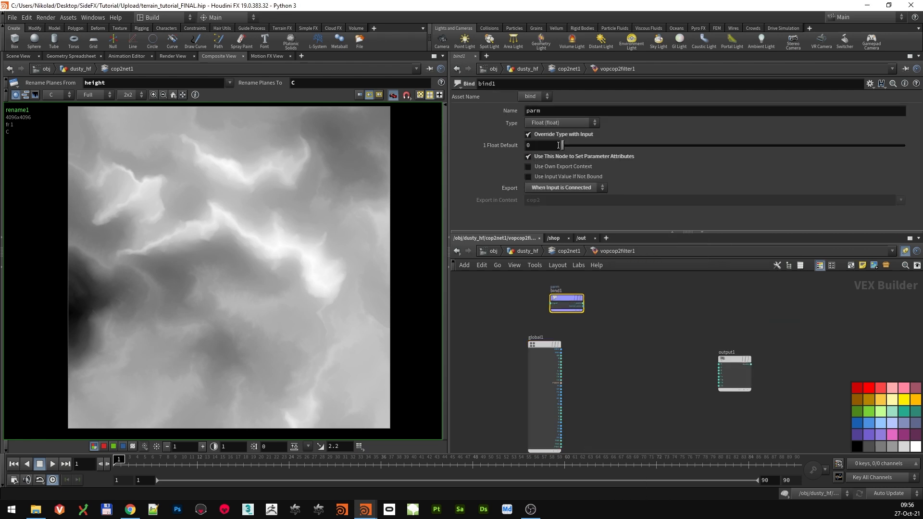
pyautogui.click(563, 114)
pyautogui.write('h')
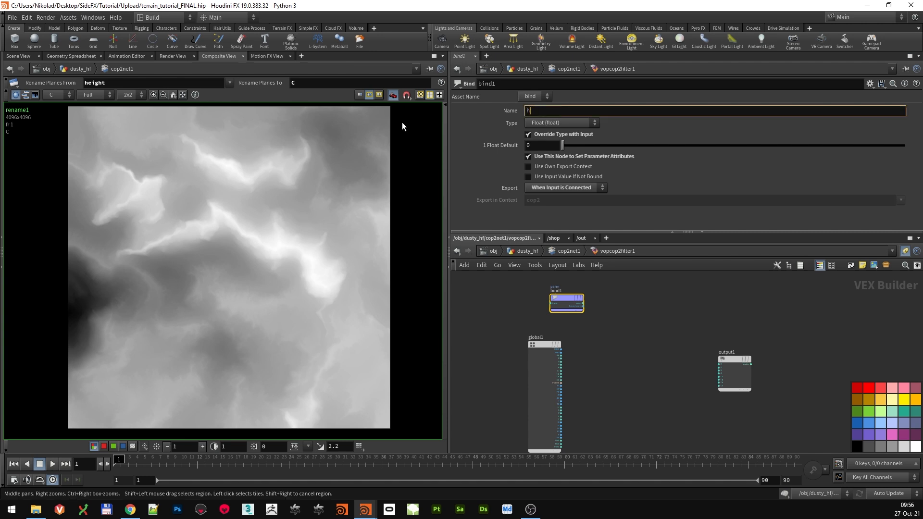
pyautogui.write('eight')
pyautogui.press('Return')
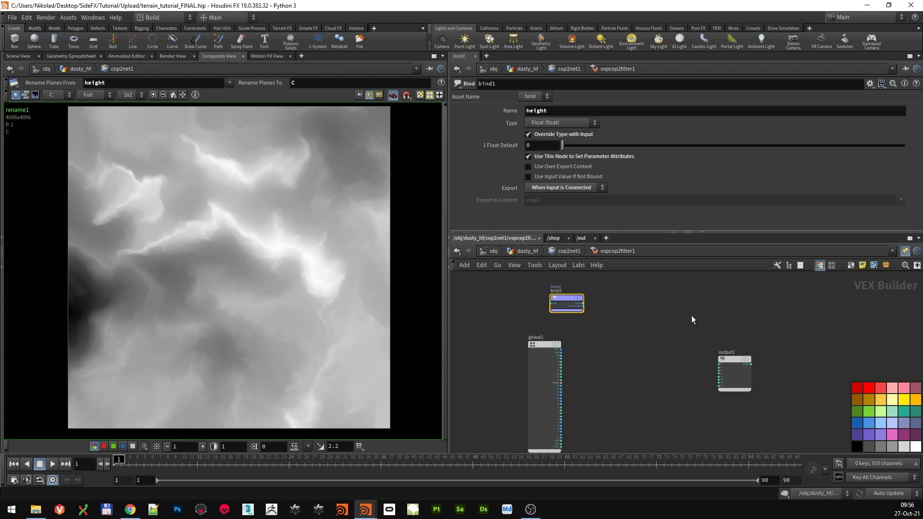
# Add a Ramp Parameter node beside the Bind node and wire the Bind's height output into the ramp's input
pyautogui.scroll(3, 620, 353)
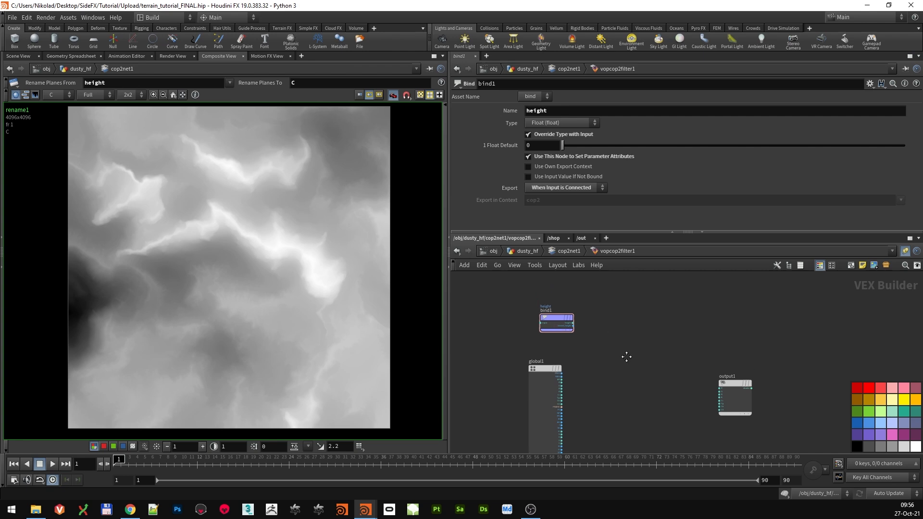
pyautogui.press('Tab')
pyautogui.write('ramp')
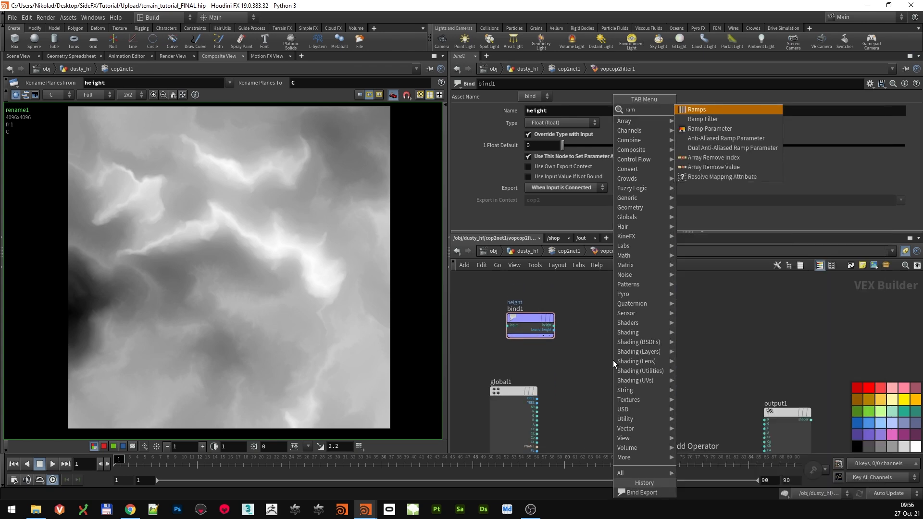
pyautogui.click(711, 129)
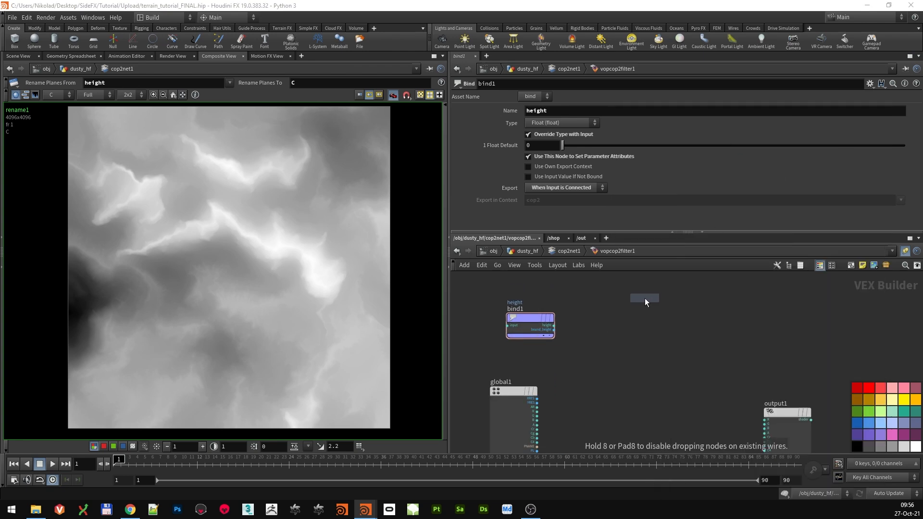
pyautogui.click(639, 312)
pyautogui.scroll(2, 558, 304)
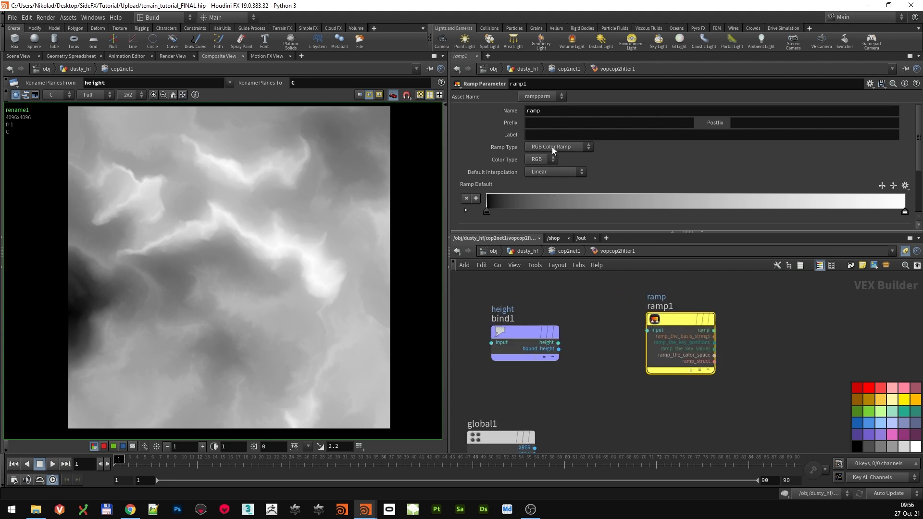
pyautogui.moveTo(559, 340)
pyautogui.mouseDown()
pyautogui.moveTo(594, 333)
pyautogui.moveTo(545, 333)
pyautogui.mouseUp()
pyautogui.click(545, 336)
pyautogui.click(654, 329)
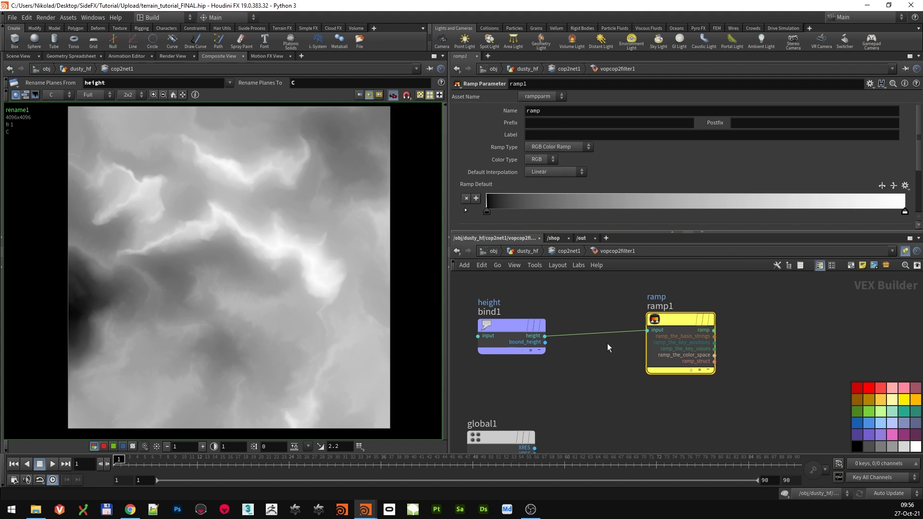
# Move the output node up closer to the ramp's level and place a Vector to Float node between them
pyautogui.scroll(-2, 639, 365)
pyautogui.moveTo(663, 398); pyautogui.dragTo(555, 362, button='middle')
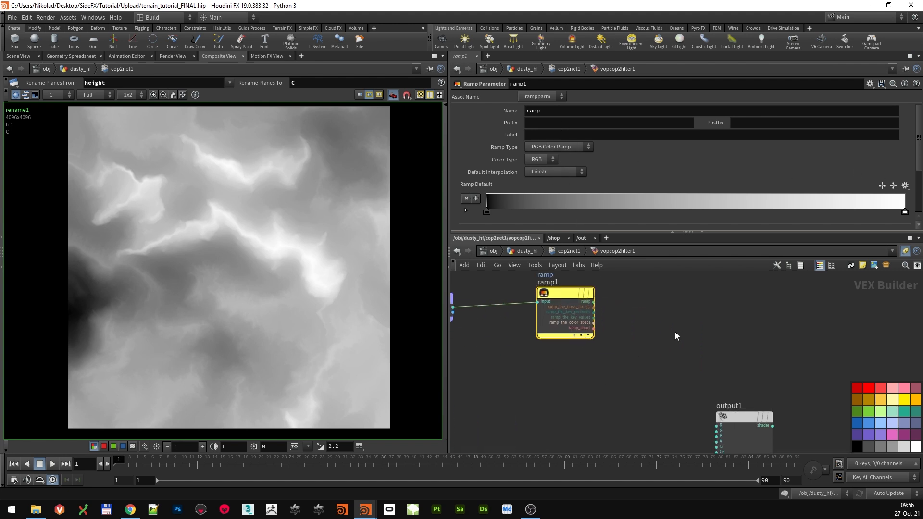
pyautogui.moveTo(750, 416); pyautogui.dragTo(792, 330)
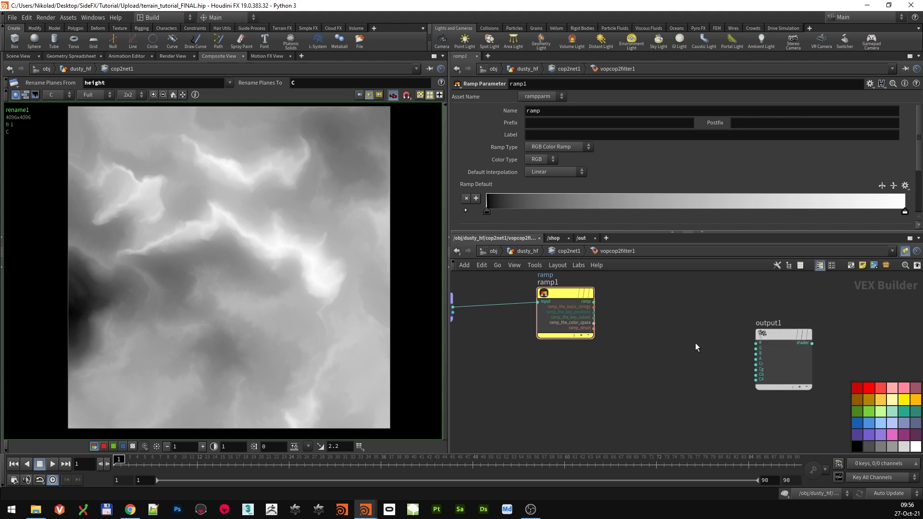
pyautogui.scroll(1, 695, 342)
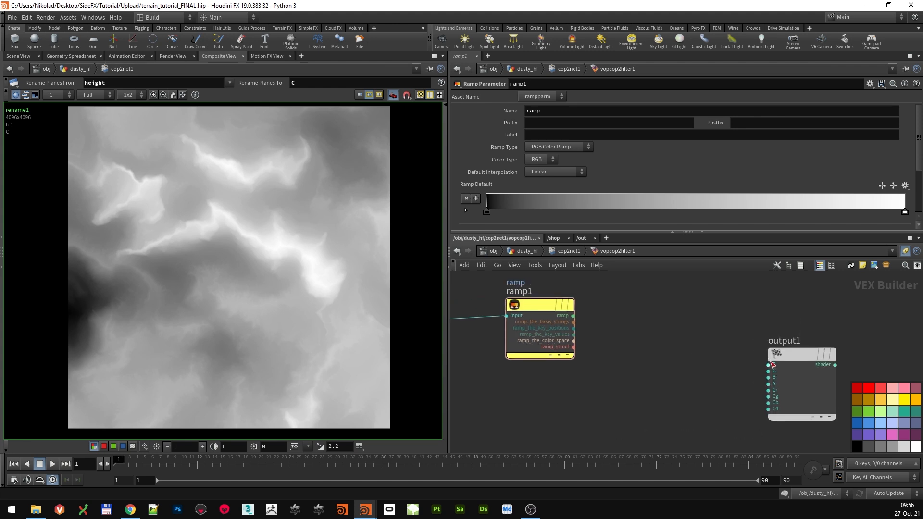
pyautogui.press('Tab')
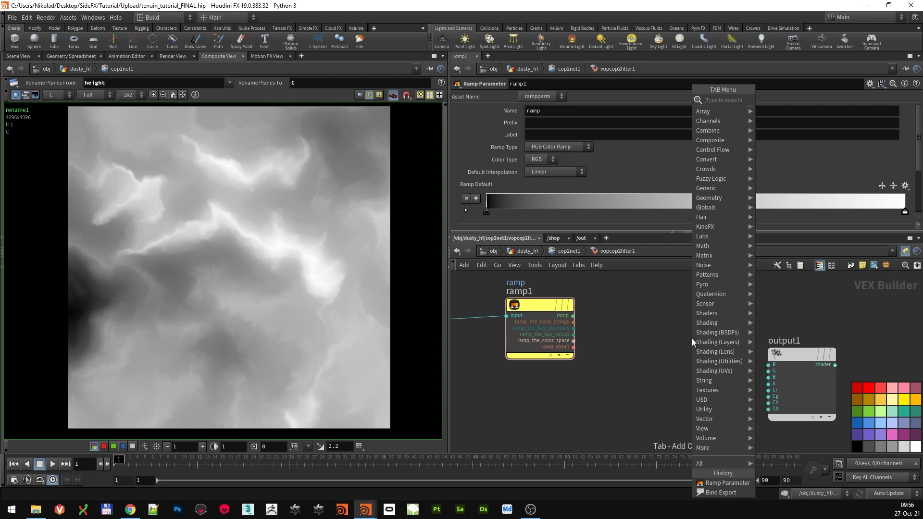
pyautogui.write('vect')
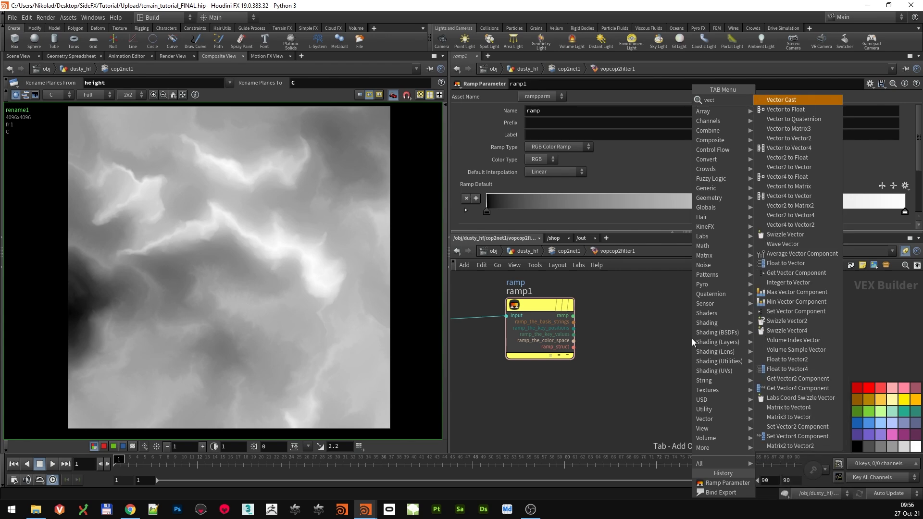
pyautogui.click(785, 110)
pyautogui.click(671, 311)
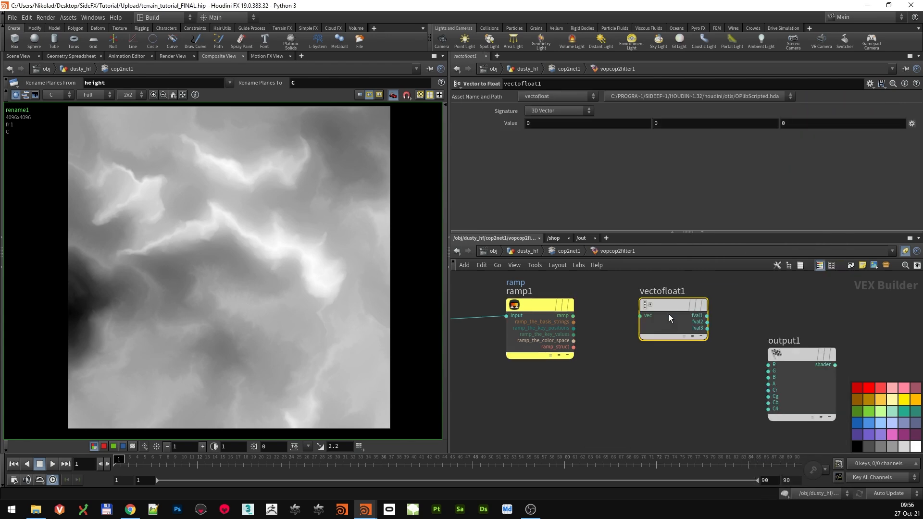
# Wire the ramp output into the Vector to Float node and its three float outputs into the output node's R, G and B
pyautogui.moveTo(573, 316); pyautogui.dragTo(645, 315)
pyautogui.moveTo(780, 354); pyautogui.dragTo(752, 327)
pyautogui.moveTo(683, 325); pyautogui.dragTo(741, 338)
pyautogui.moveTo(683, 331); pyautogui.dragTo(729, 348)
pyautogui.click(741, 344)
pyautogui.click(683, 338)
pyautogui.click(740, 350)
# Return from the filter's inner network to the parent compositing network
pyautogui.scroll(-3, 737, 368)
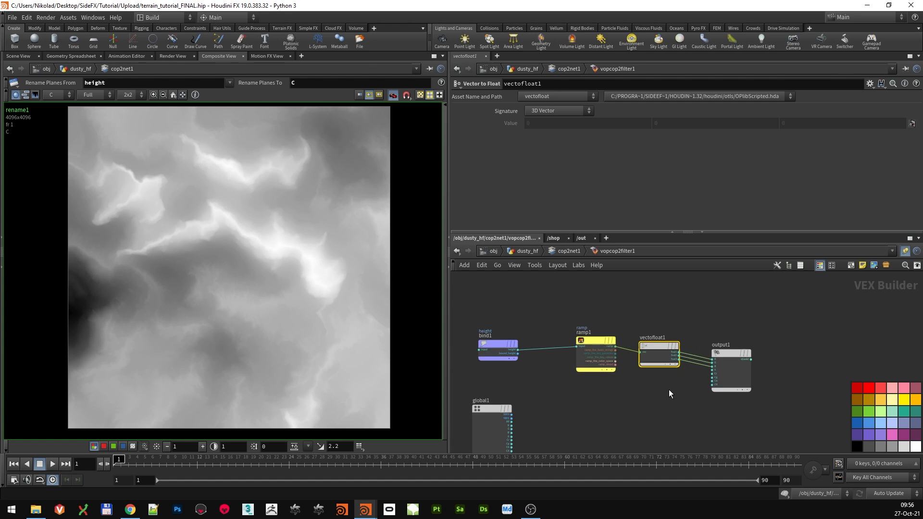
pyautogui.click(654, 387)
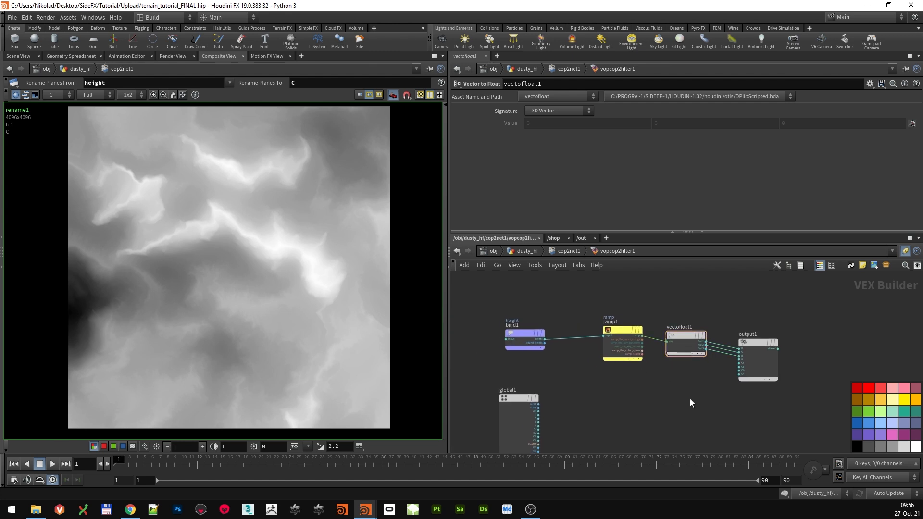
pyautogui.press('u')
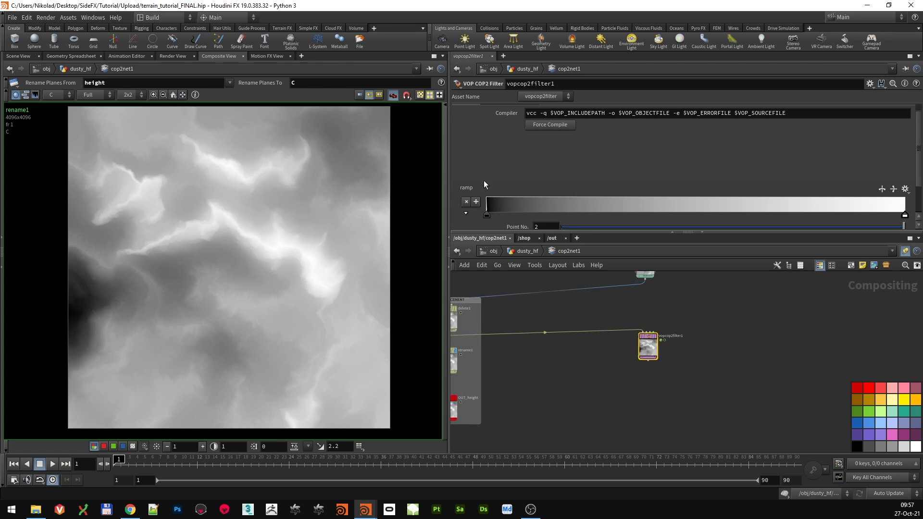
# Reverse the ramp of vopcop2filter1 and display that node in the composite view
pyautogui.scroll(-2, 787, 187)
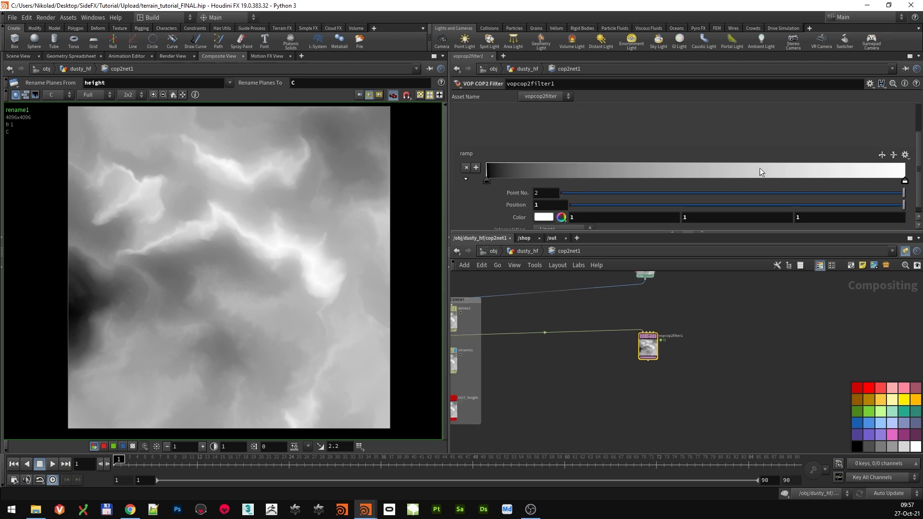
pyautogui.click(894, 154)
pyautogui.scroll(3, 657, 338)
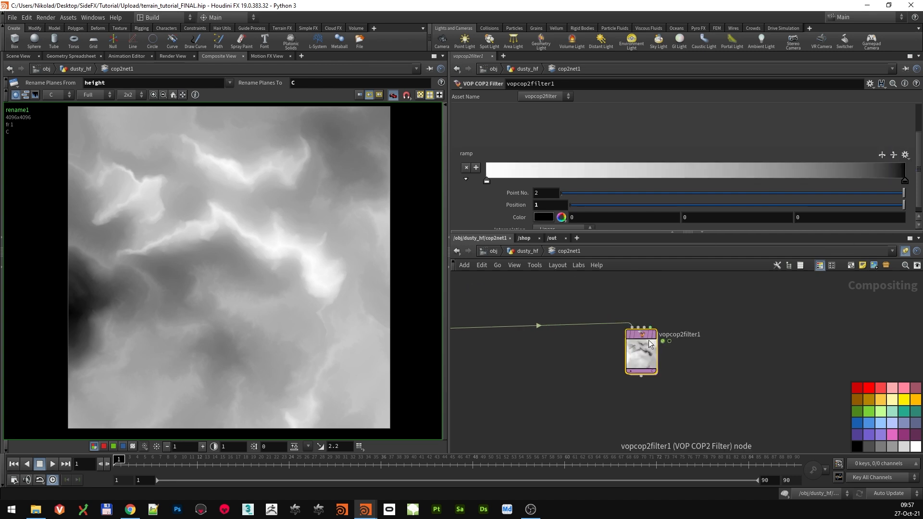
pyautogui.click(654, 339)
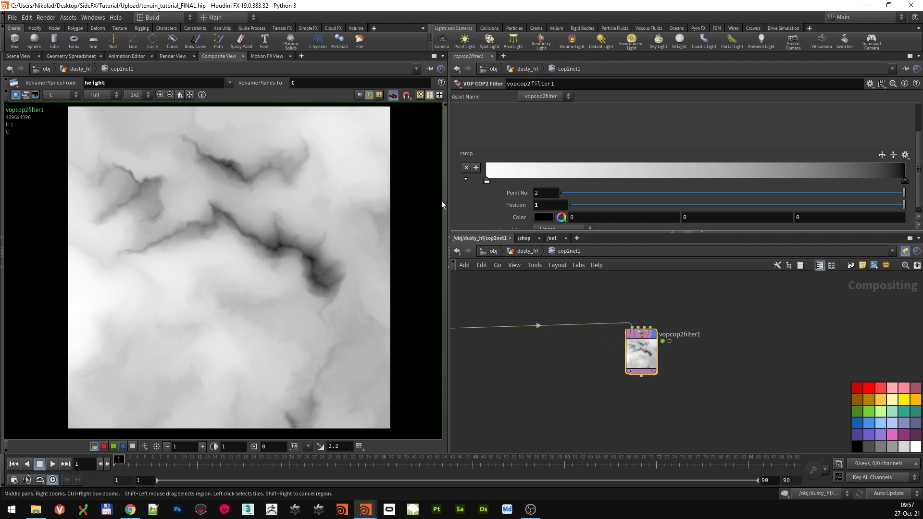
# Try a pure yellow point at about 0.37 on the ramp and undo it
pyautogui.click(640, 175)
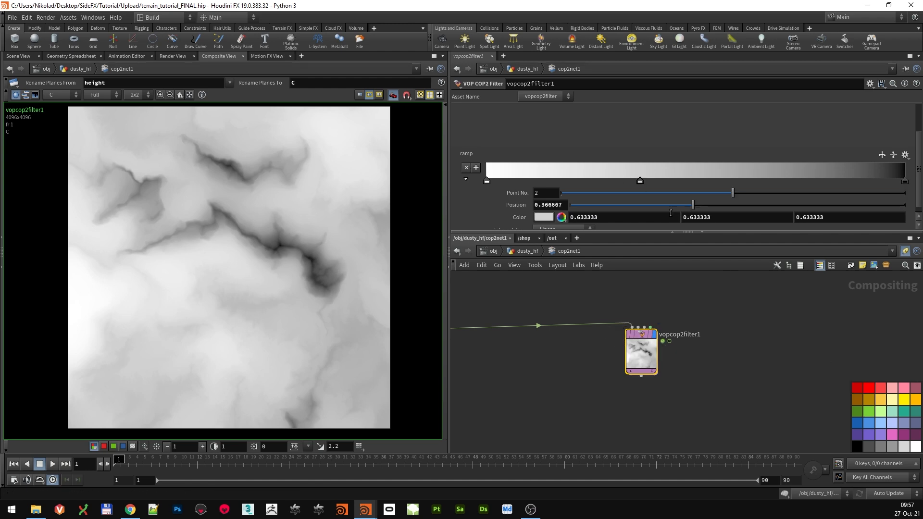
pyautogui.doubleClick(642, 182)
pyautogui.click(640, 122)
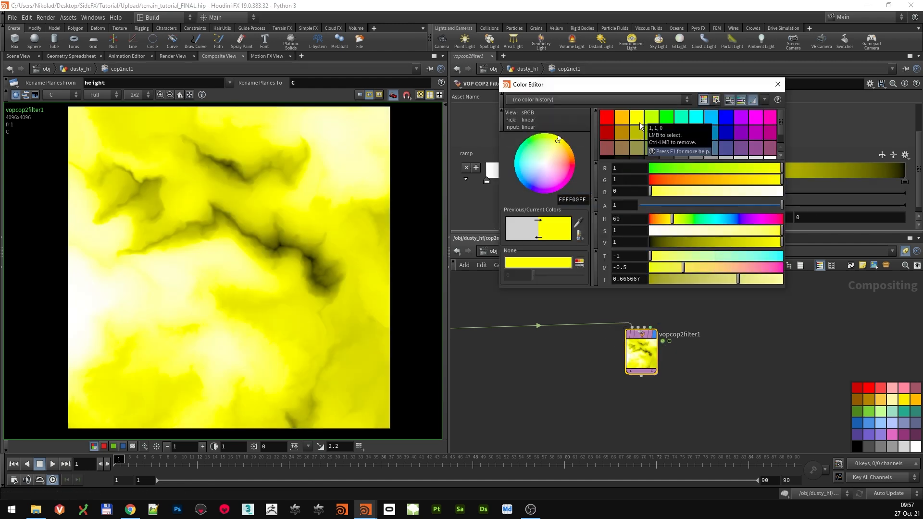
pyautogui.click(778, 85)
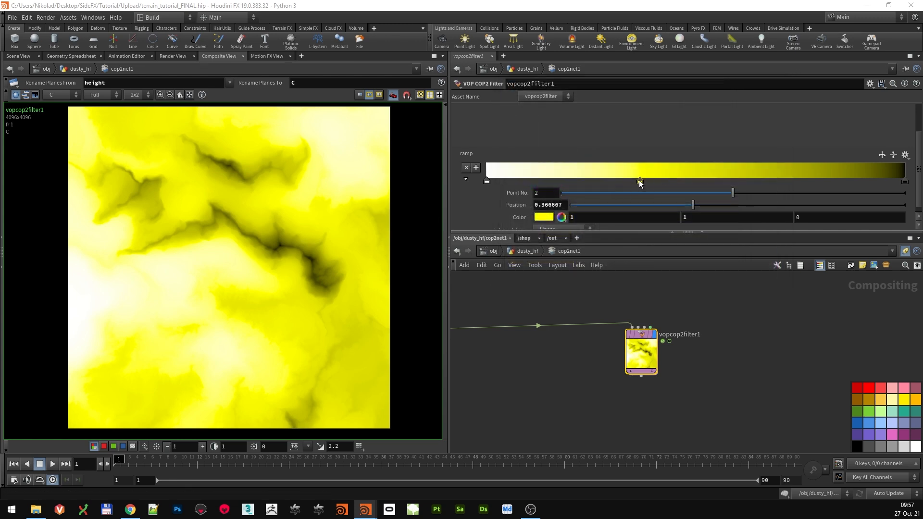
pyautogui.hotkey('ctrl', 'z')
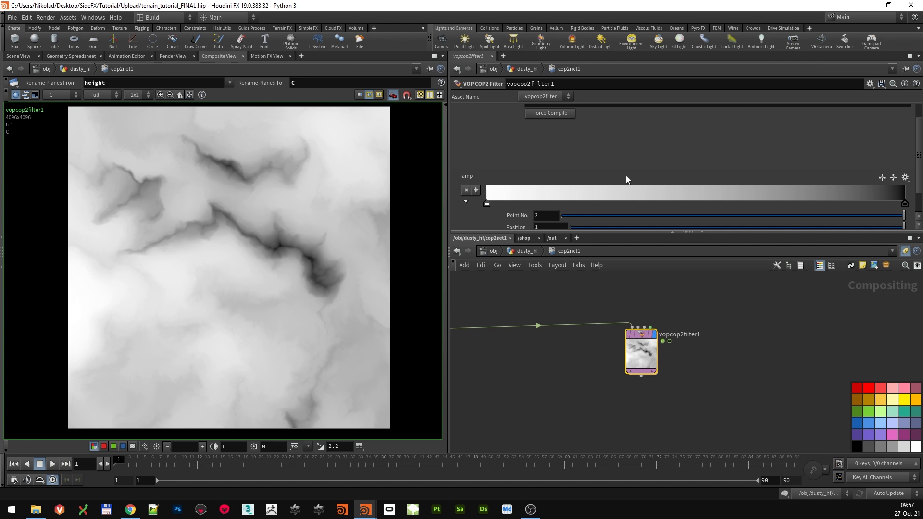
pyautogui.scroll(-2, 607, 146)
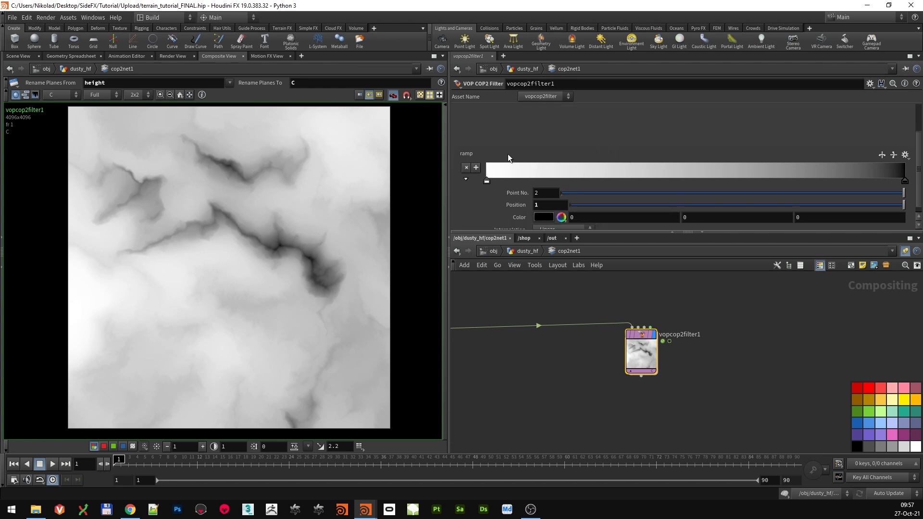
pyautogui.rightClick(464, 152)
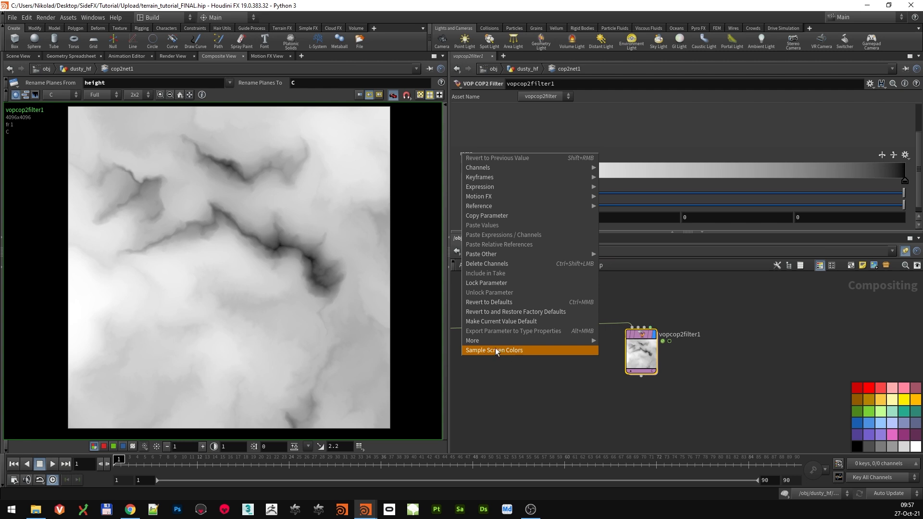
pyautogui.click(501, 374)
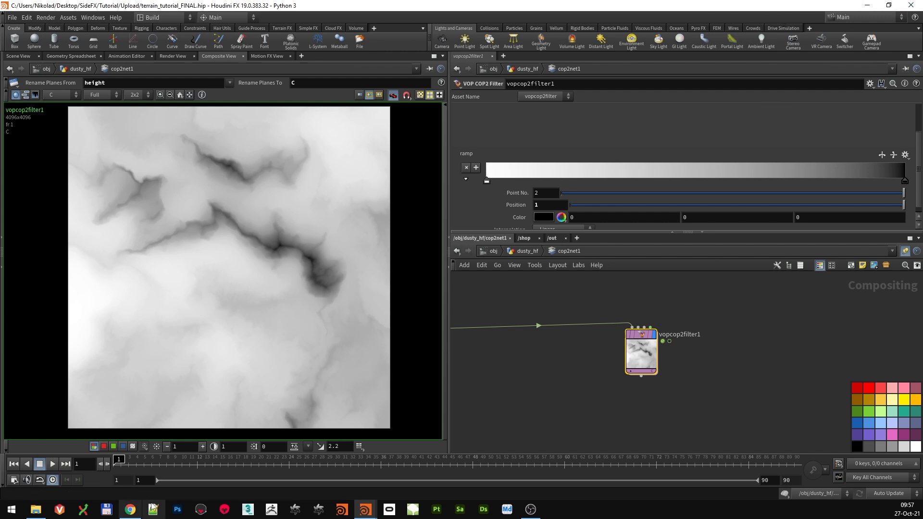
# Switch to Chrome's desert image results and tile the browser side by side with the Houdini window
pyautogui.click(130, 509)
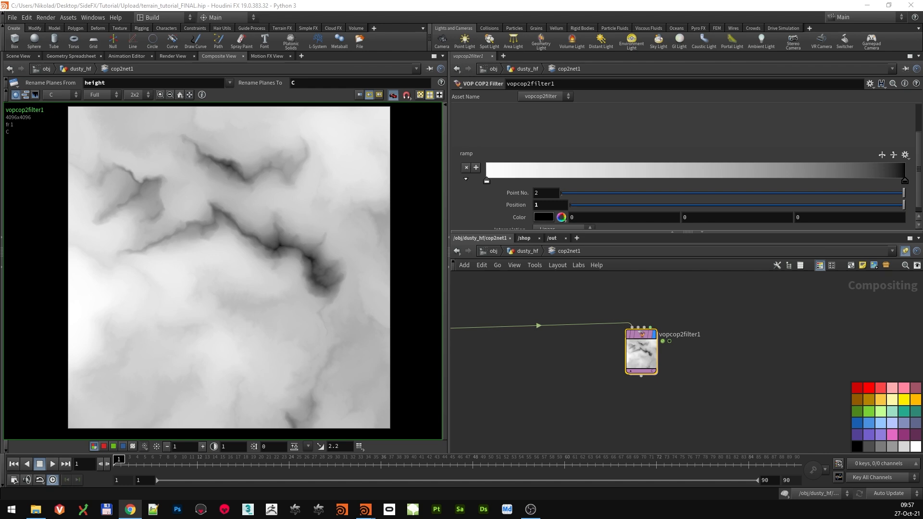
pyautogui.moveTo(922, 5); pyautogui.dragTo(624, 44)
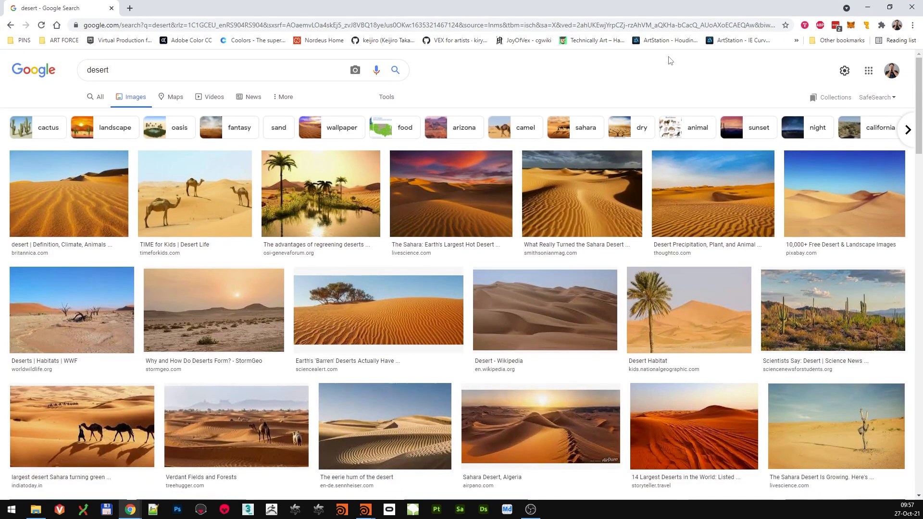
pyautogui.hotkey('ctrl', 'shift', 'b')
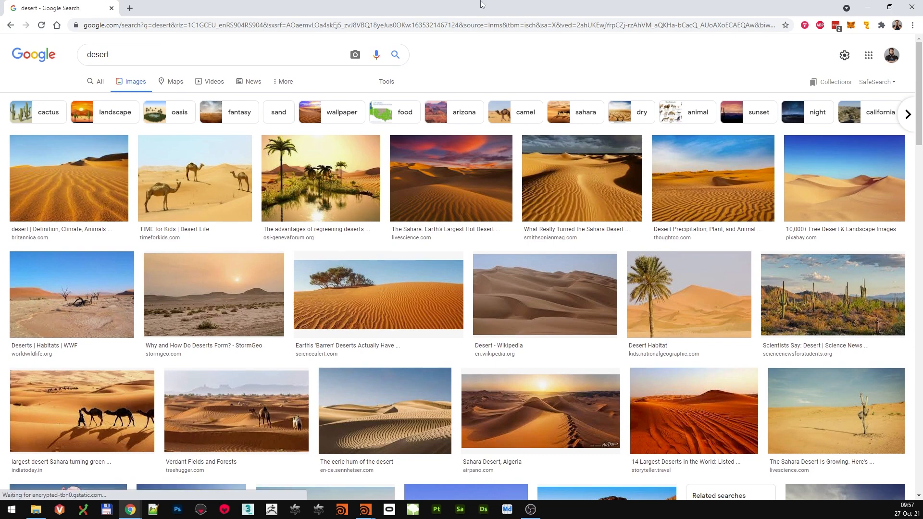
pyautogui.press('super+Right')
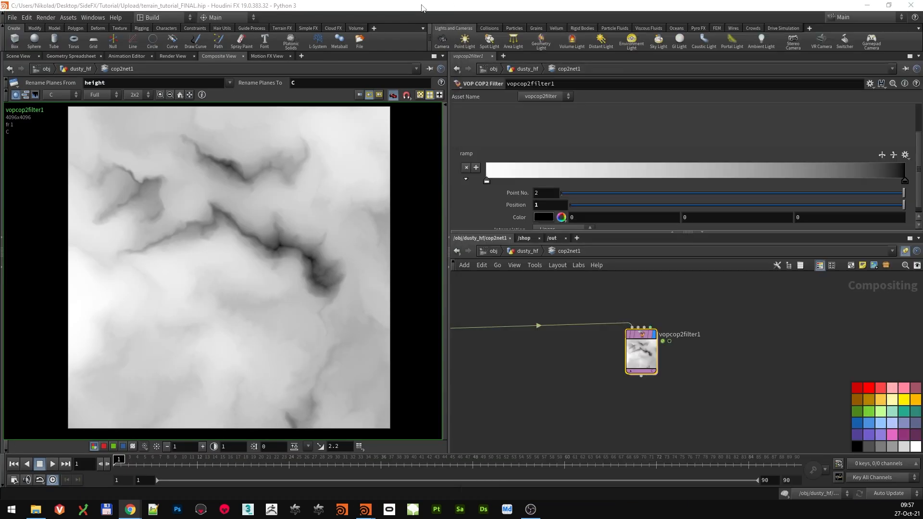
pyautogui.click(423, 7)
pyautogui.press('super+Left')
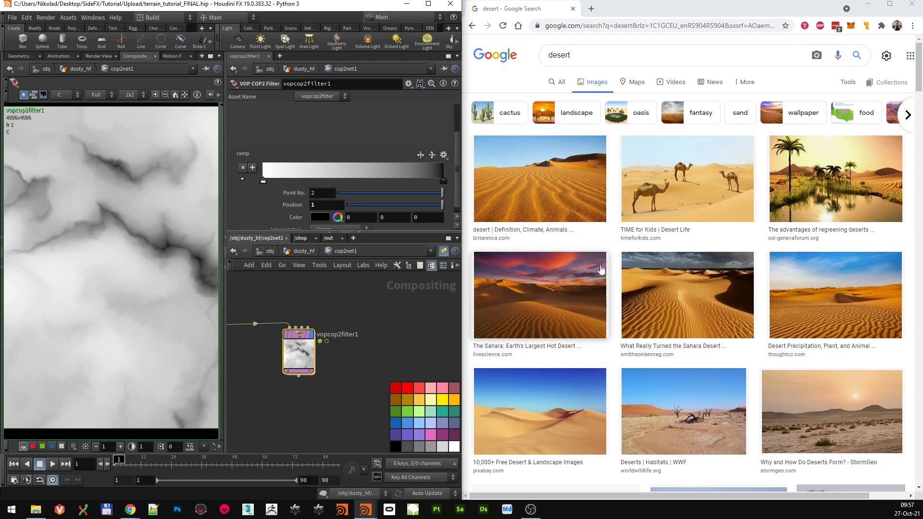
pyautogui.scroll(-1, 499, 256)
pyautogui.scroll(-3, 498, 257)
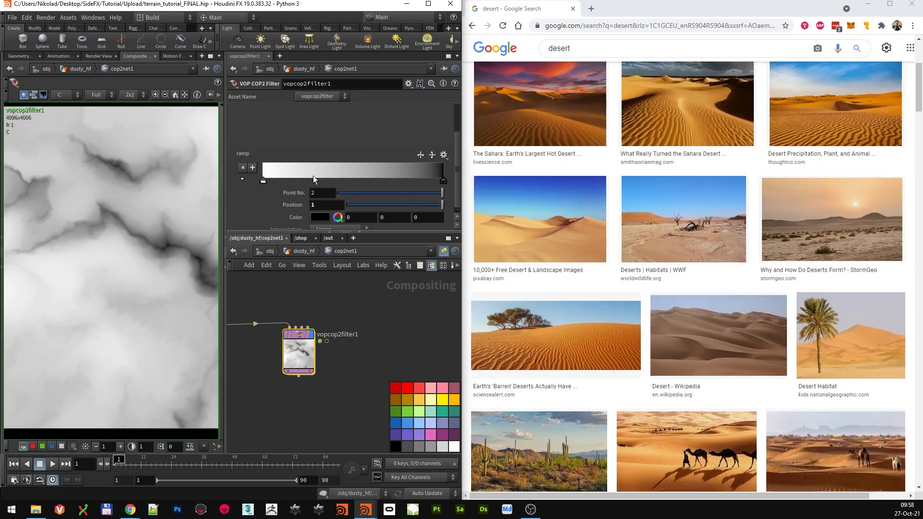
# Fill the ramp with screen colors sampled from the orange sand in the camel caravan image
pyautogui.rightClick(244, 151)
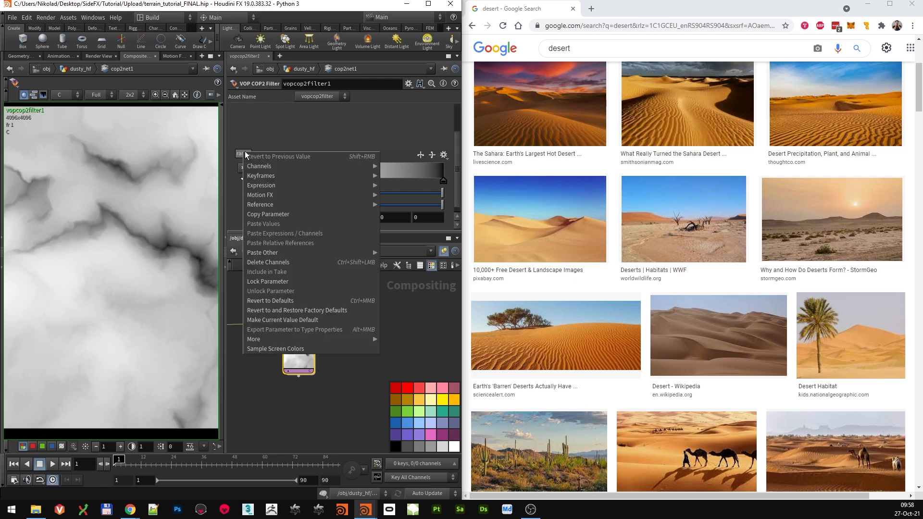
pyautogui.click(308, 348)
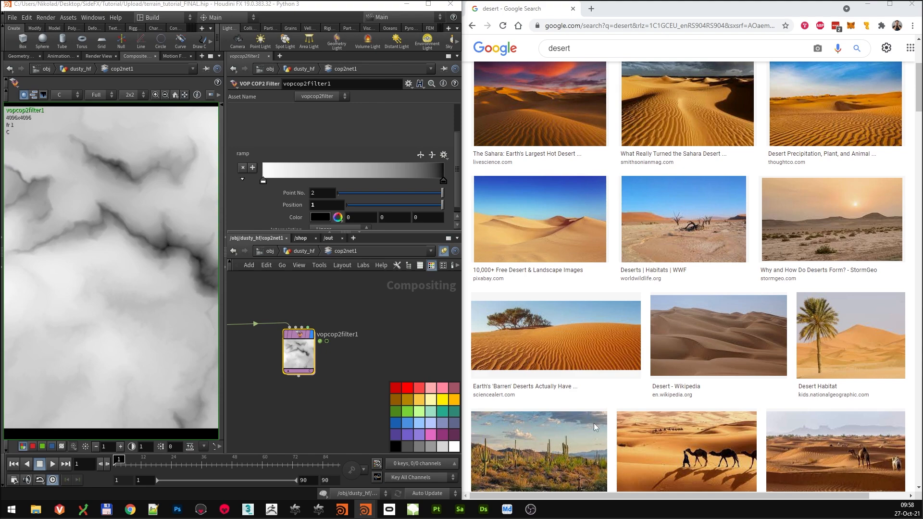
pyautogui.moveTo(653, 454); pyautogui.dragTo(650, 453)
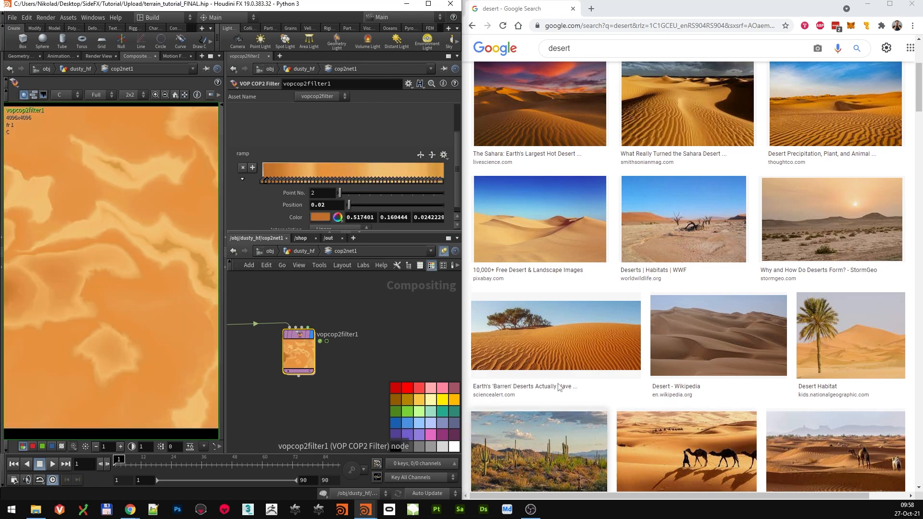
# Resample the ramp's screen colors from the red dunes in the "14 Largest Deserts in the World" image
pyautogui.scroll(-4, 620, 381)
pyautogui.rightClick(241, 153)
pyautogui.click(305, 352)
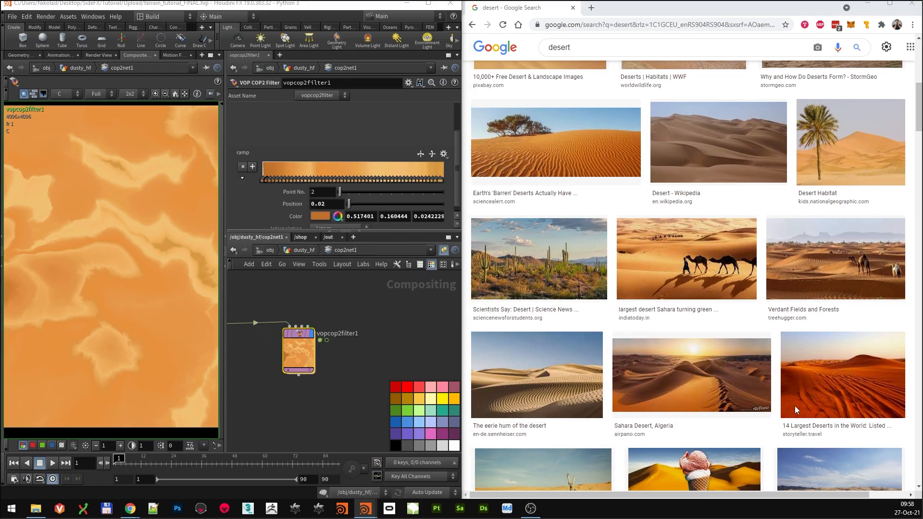
pyautogui.moveTo(794, 406); pyautogui.dragTo(813, 410)
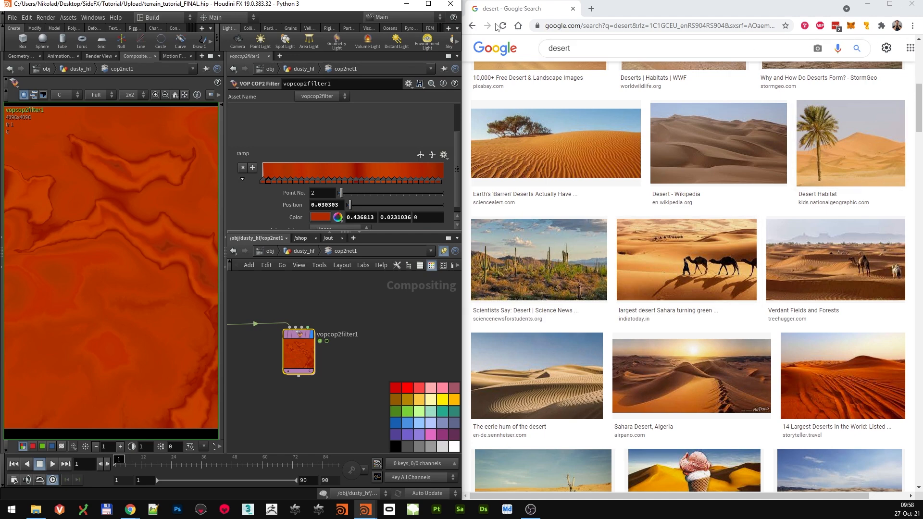
# Close the browser and maximize the Houdini window
pyautogui.click(913, 4)
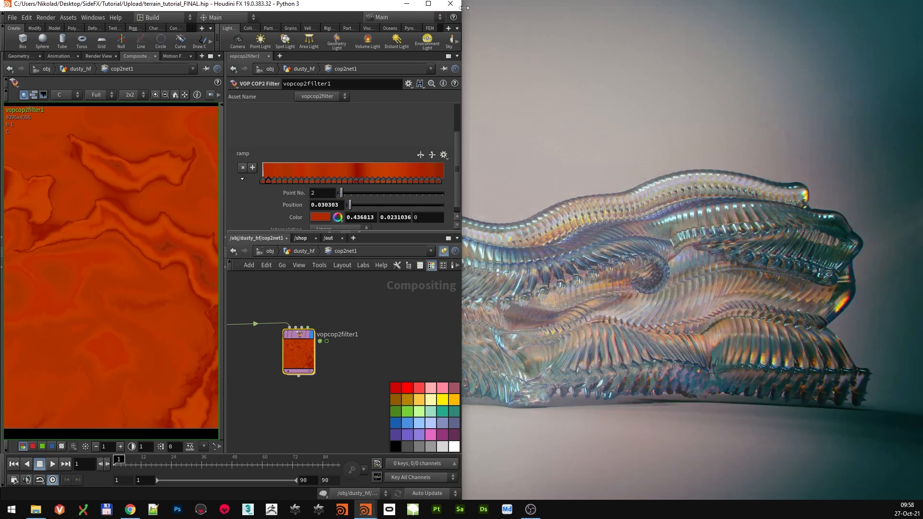
pyautogui.click(428, 4)
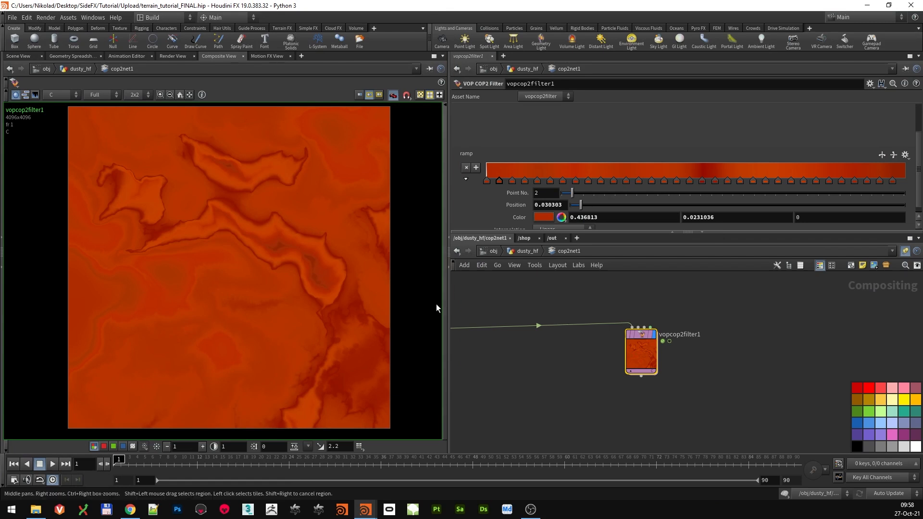
# Apply the Blackbody preset to the ramp
pyautogui.rightClick(470, 157)
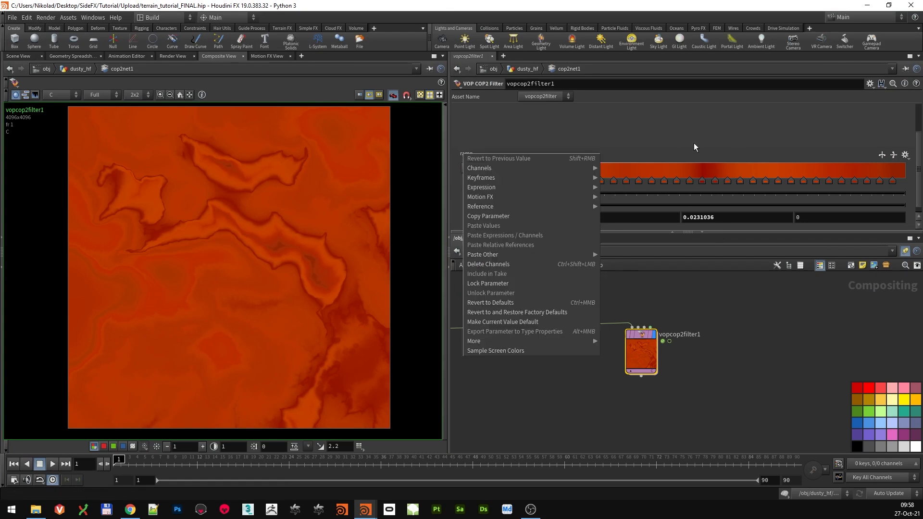
pyautogui.click(665, 131)
pyautogui.click(905, 154)
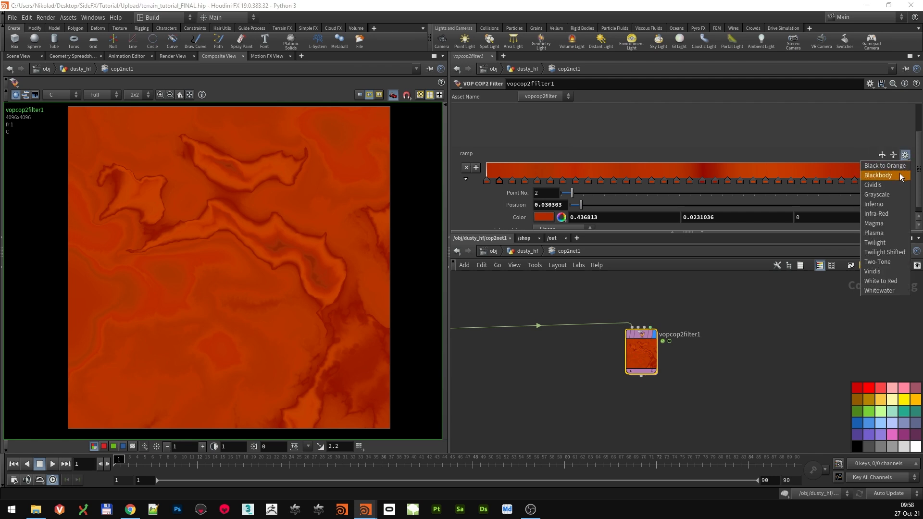
pyautogui.click(902, 176)
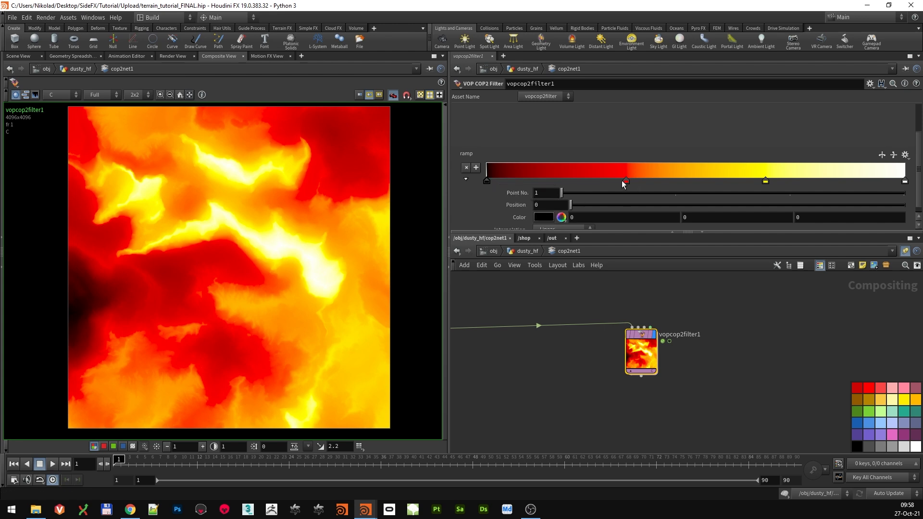
# Move the red ramp point to about 0.29 and add two points at about 0.81 and 0.92
pyautogui.moveTo(623, 181); pyautogui.dragTo(607, 181)
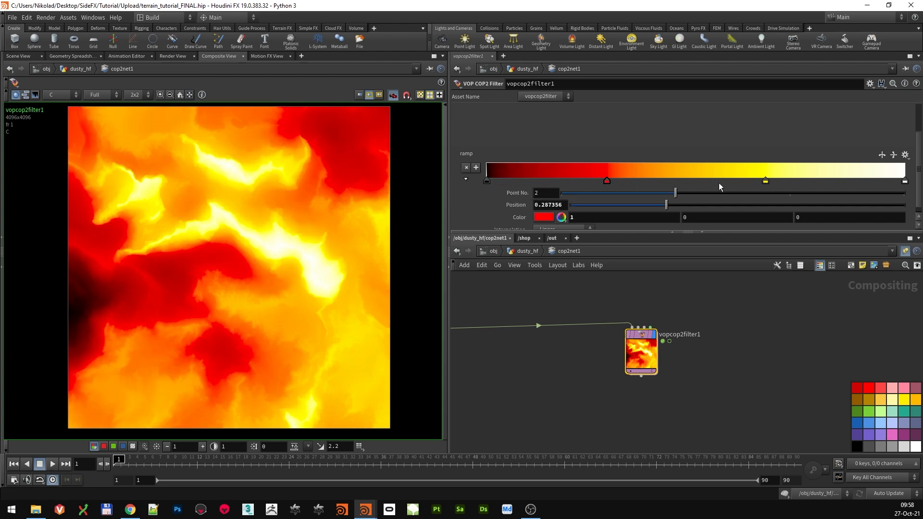
pyautogui.click(826, 180)
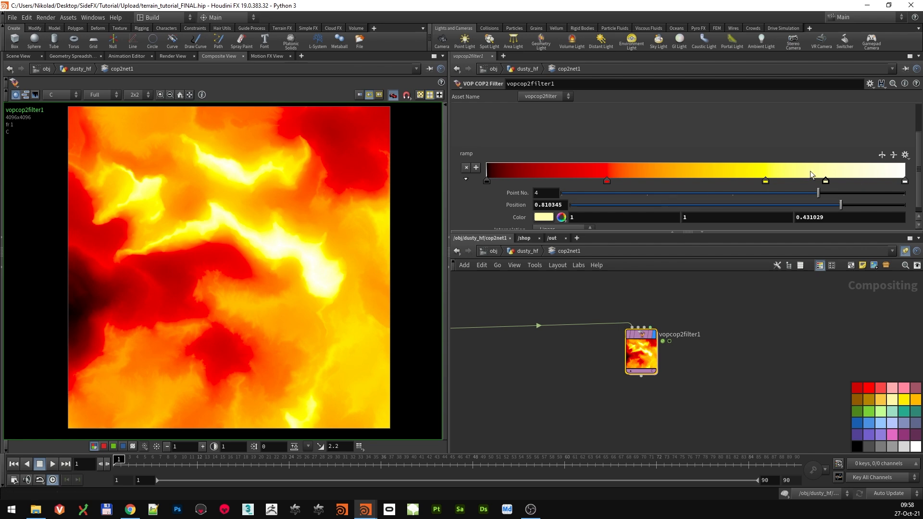
pyautogui.click(870, 179)
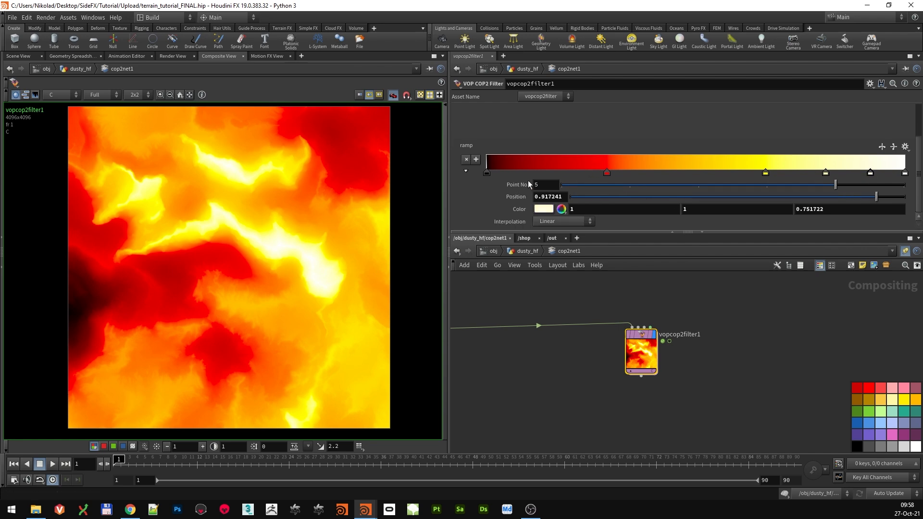
# Set the color of the first ramp point to 0.168, 0.071, 0.026
pyautogui.click(486, 174)
pyautogui.click(606, 208)
pyautogui.write('.1')
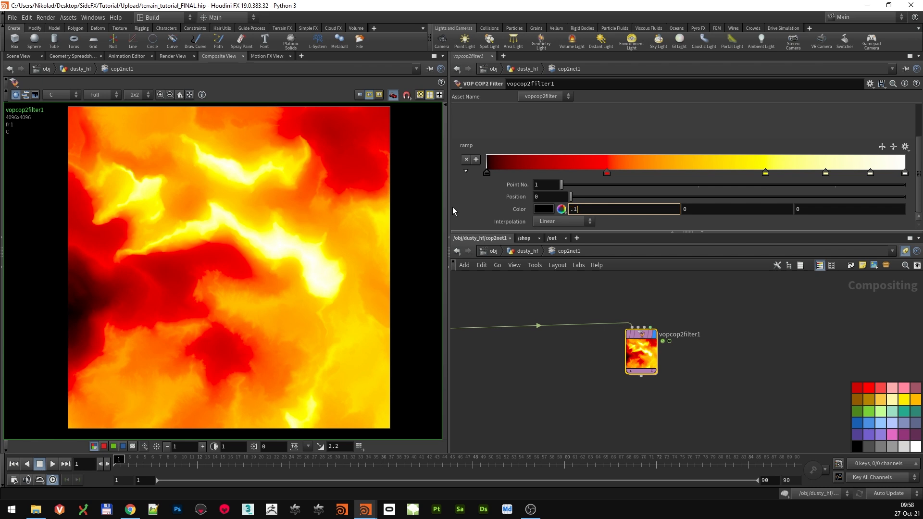
pyautogui.write('68')
pyautogui.press('Tab')
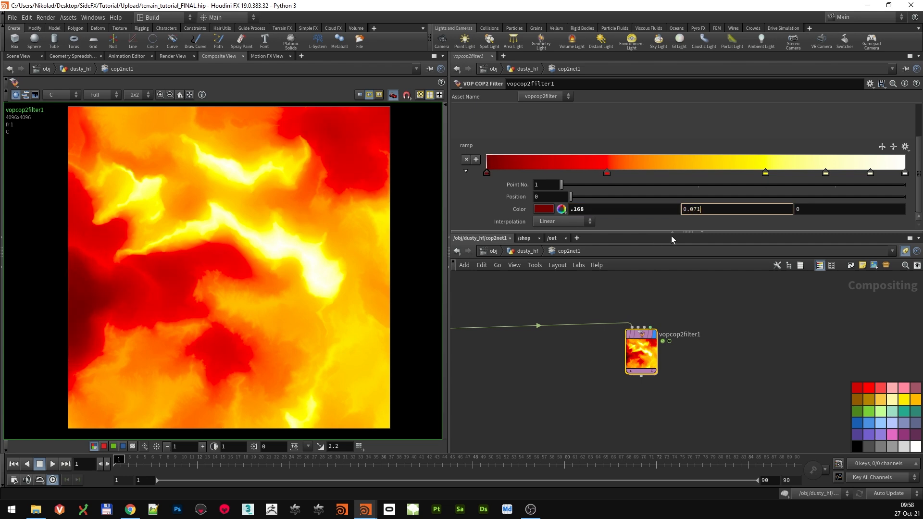
pyautogui.press('Tab')
pyautogui.write('.026')
pyautogui.click(824, 352)
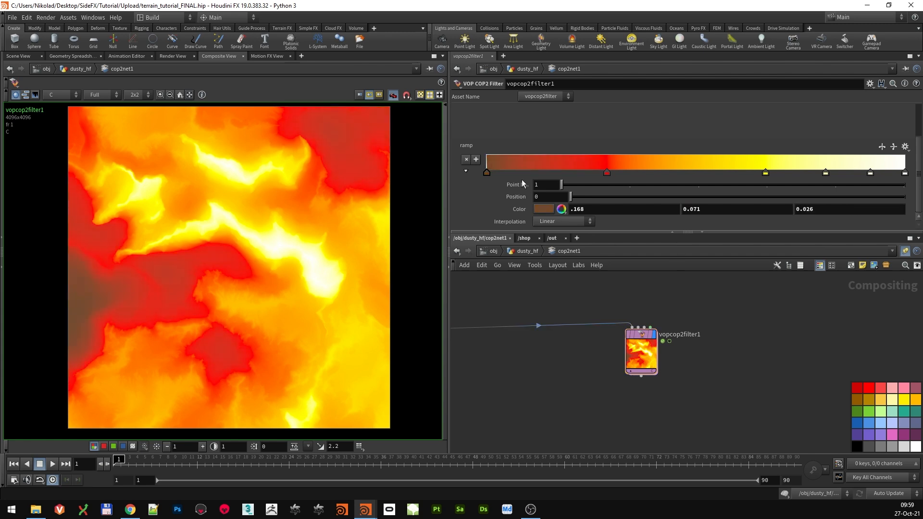
# Set the position of the second ramp point to 0.121
pyautogui.click(608, 173)
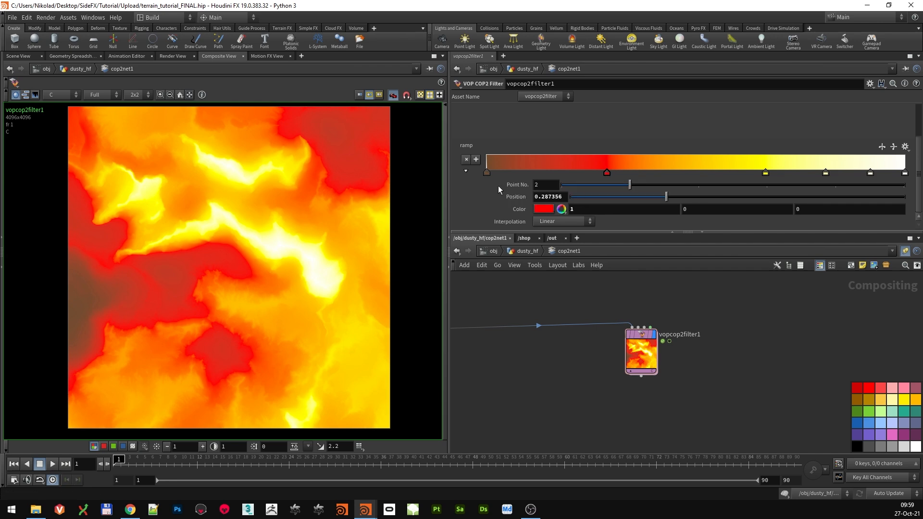
pyautogui.doubleClick(544, 197)
pyautogui.write('121')
pyautogui.press('Tab')
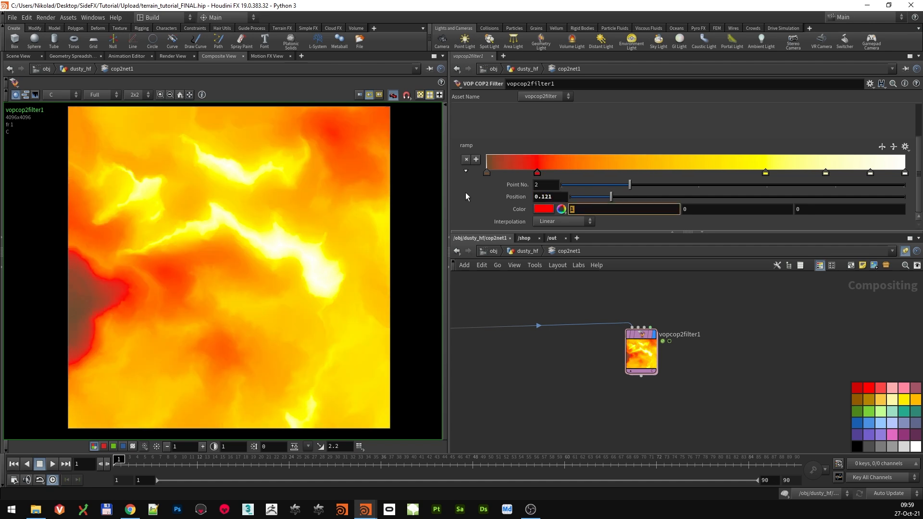
# Set the color of the second ramp point to 0.754, 0.323, 0.135
pyautogui.write('.754')
pyautogui.press('Tab')
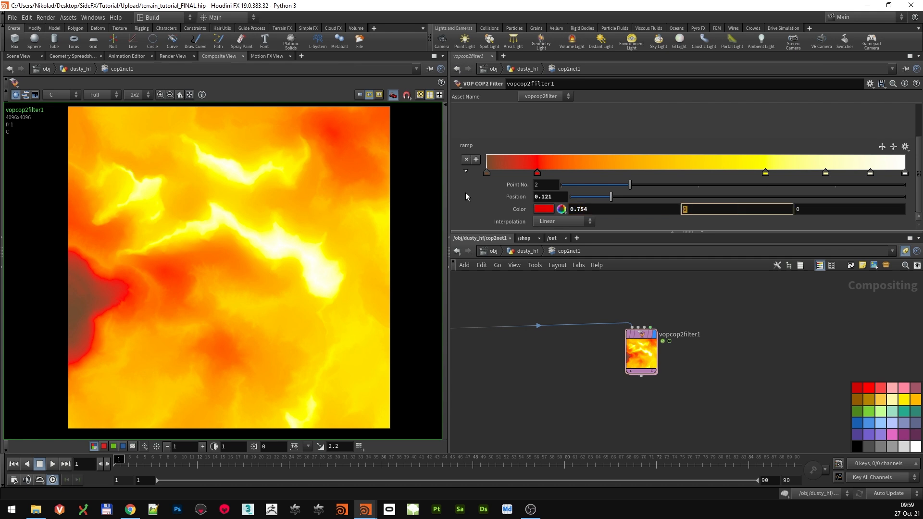
pyautogui.write('0.323')
pyautogui.press('Tab')
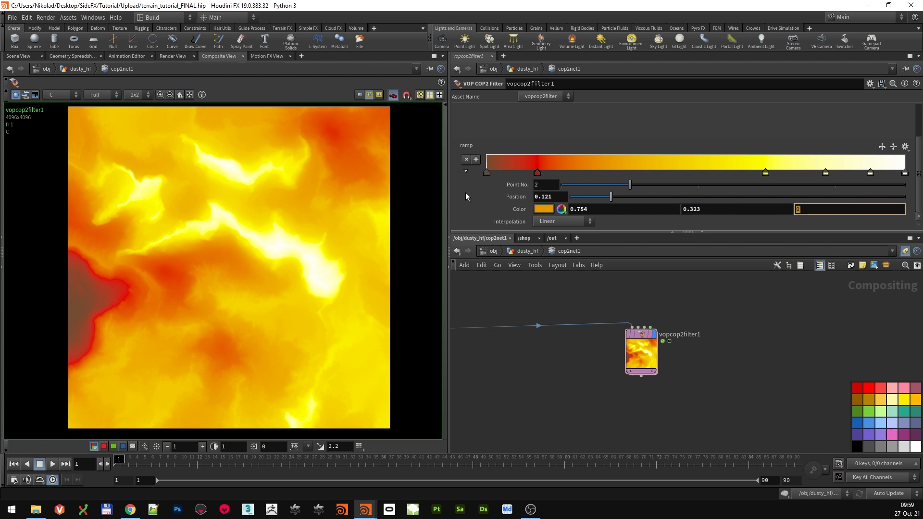
pyautogui.write('0.125')
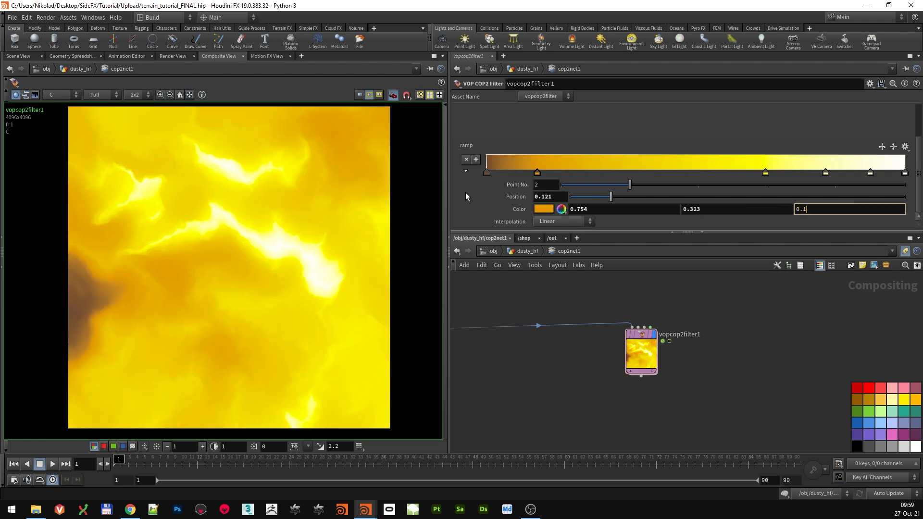
pyautogui.press('BackSpace')
pyautogui.press('BackSpace')
pyautogui.write('35')
pyautogui.press('Return')
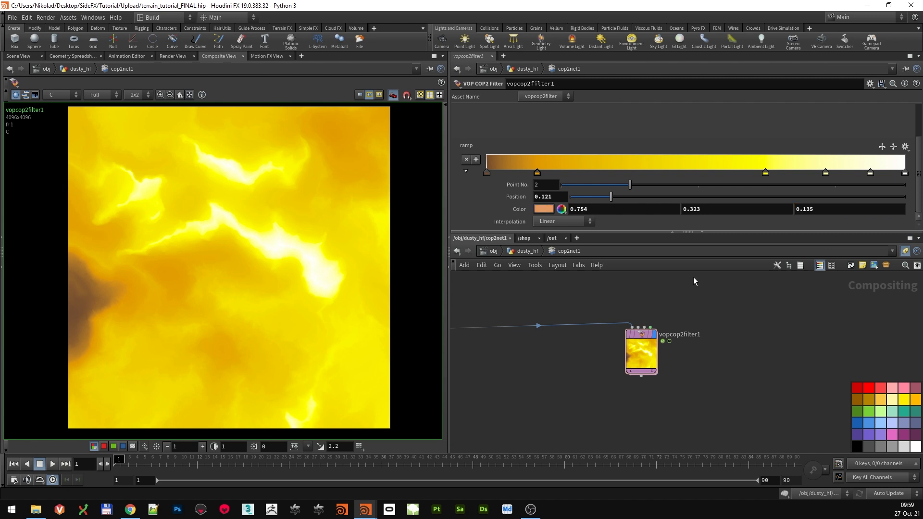
# Set the position of the third ramp point to 0.362
pyautogui.click(768, 172)
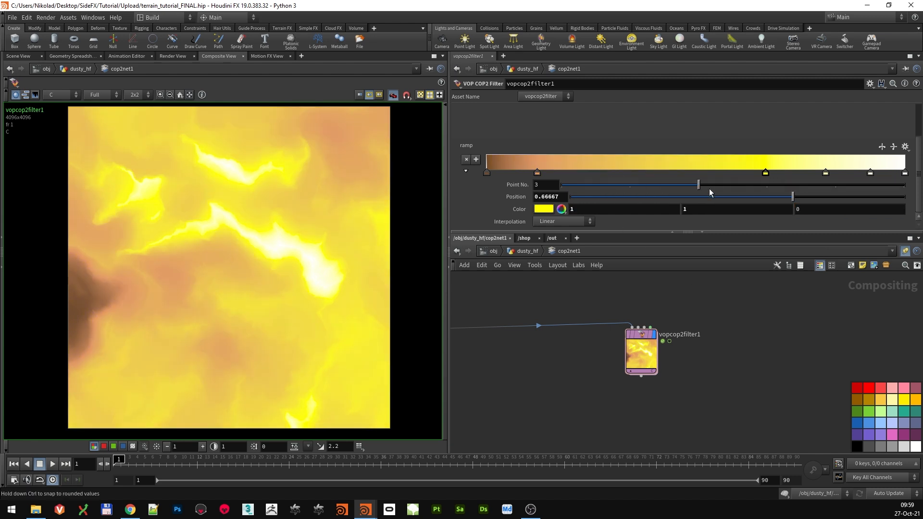
pyautogui.click(563, 197)
pyautogui.write('.')
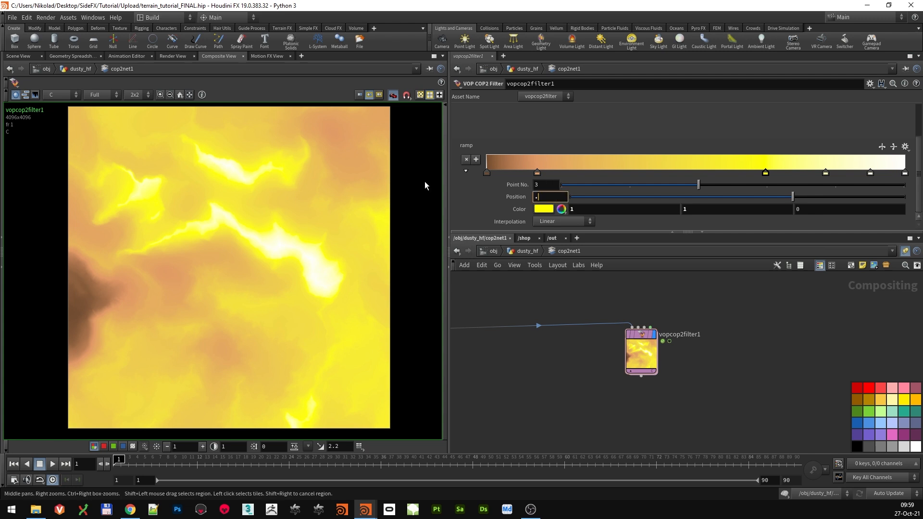
pyautogui.write('362')
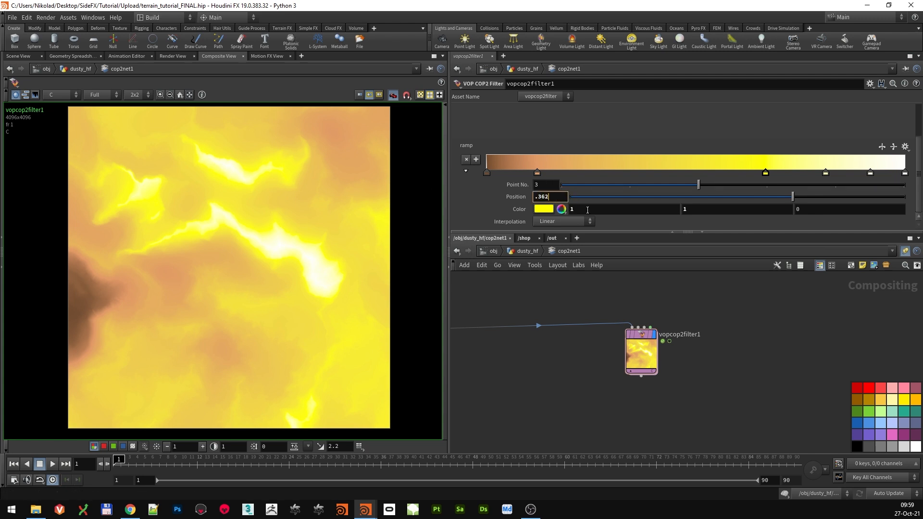
pyautogui.press('Tab')
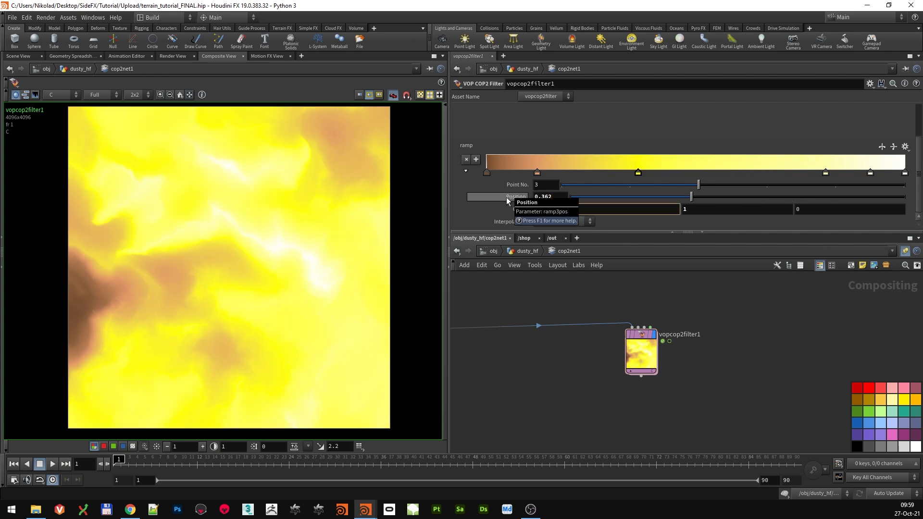
# Set the color of the third ramp point to 0.259, 0.1091, 0.0538
pyautogui.write('.59')
pyautogui.press('Tab')
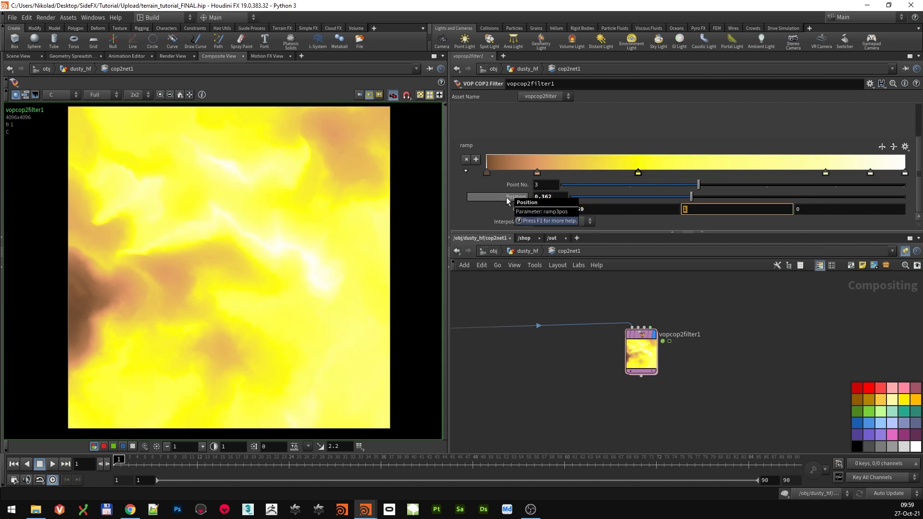
pyautogui.write('.1091')
pyautogui.press('Tab')
pyautogui.write('.538')
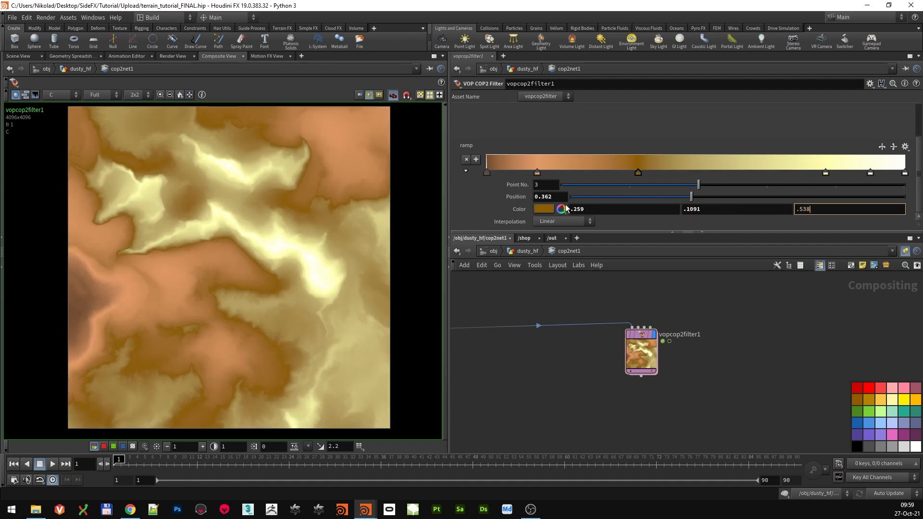
pyautogui.press('Return')
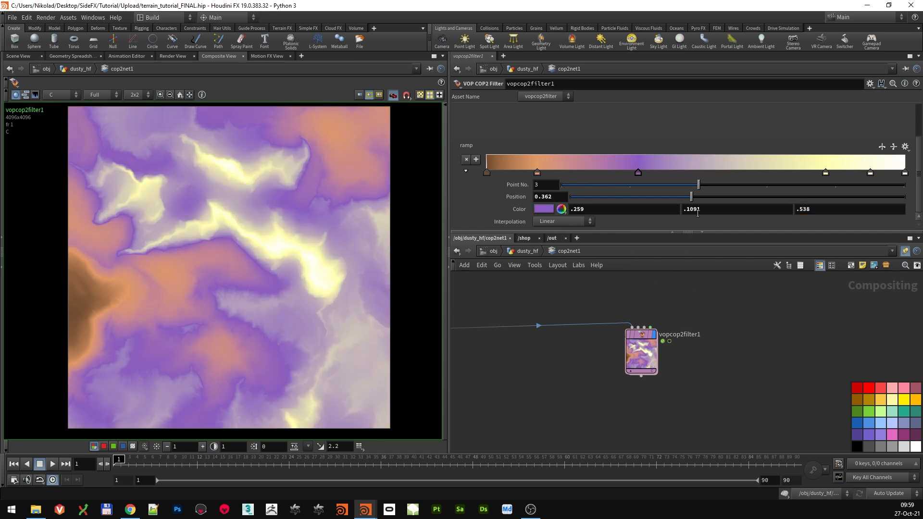
pyautogui.click(820, 212)
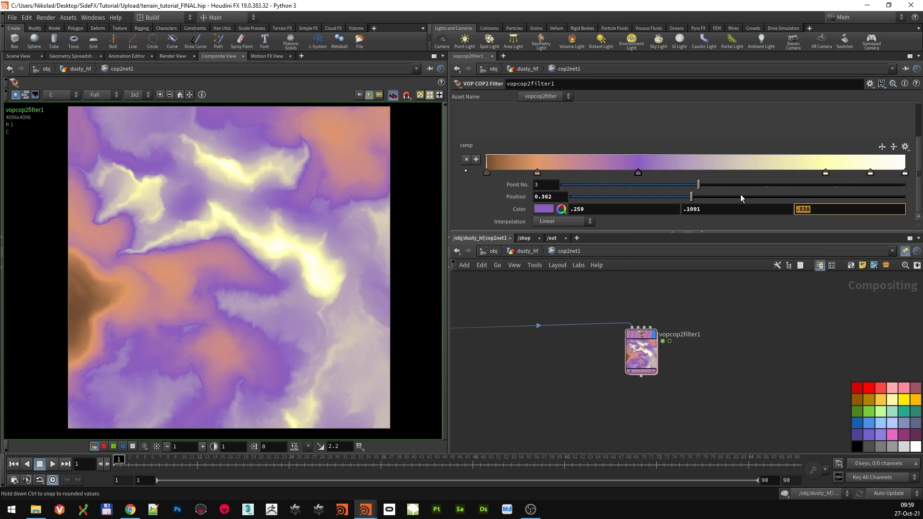
pyautogui.write('0.0538')
pyautogui.press('Return')
# Set the position of the fourth ramp point to 0.733
pyautogui.moveTo(825, 173); pyautogui.dragTo(746, 172)
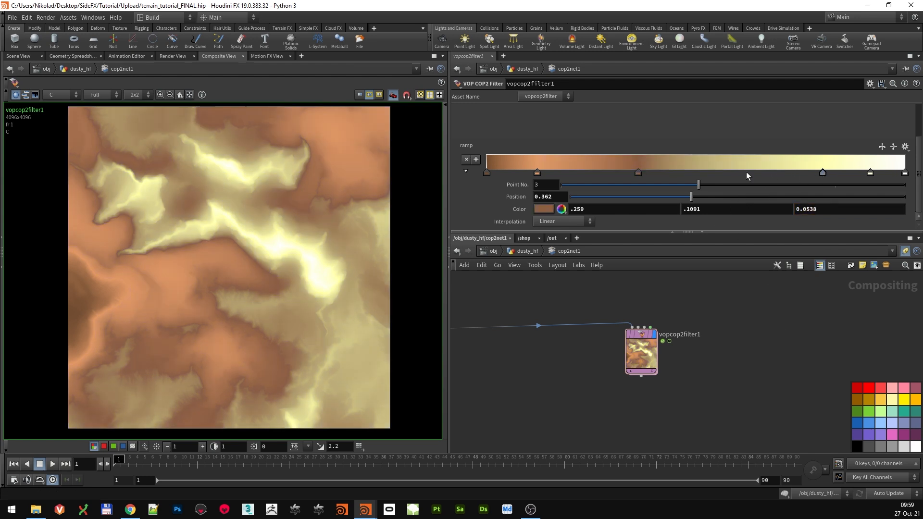
pyautogui.click(554, 200)
pyautogui.write('.733')
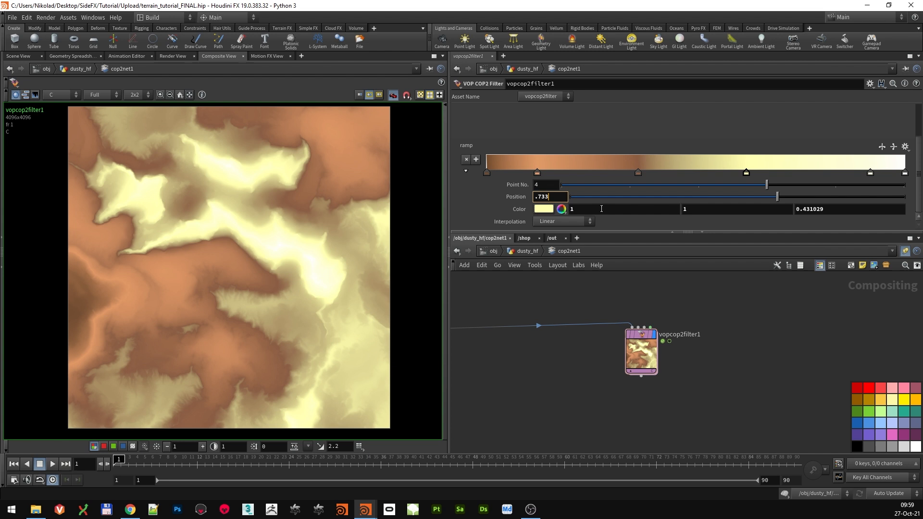
pyautogui.press('Tab')
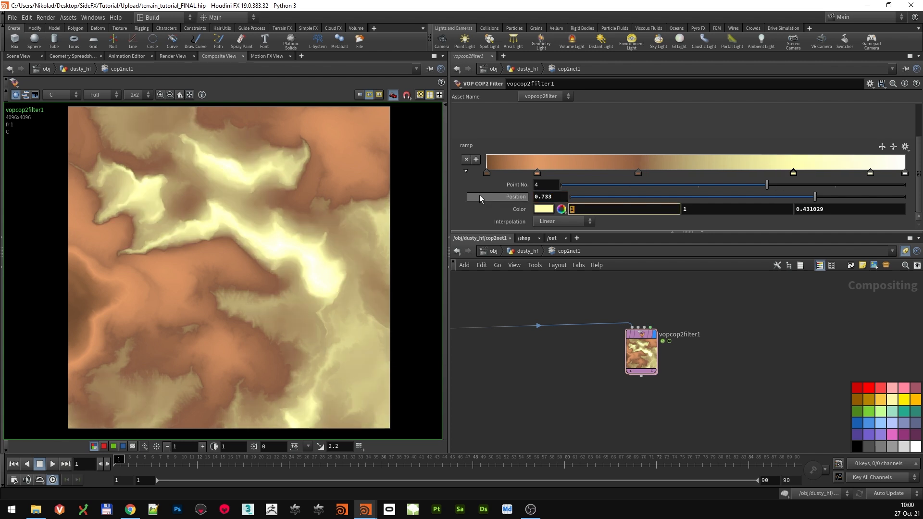
# Set the color of the fourth ramp point to 0.288, 0.1507, 0.0495
pyautogui.write('.288')
pyautogui.press('Tab')
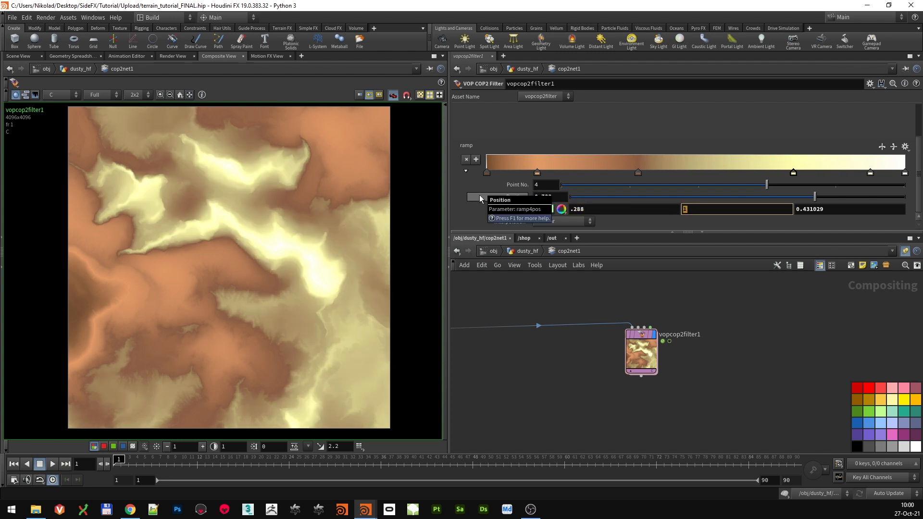
pyautogui.write('.1507')
pyautogui.press('Tab')
pyautogui.write('.0495')
pyautogui.press('Return')
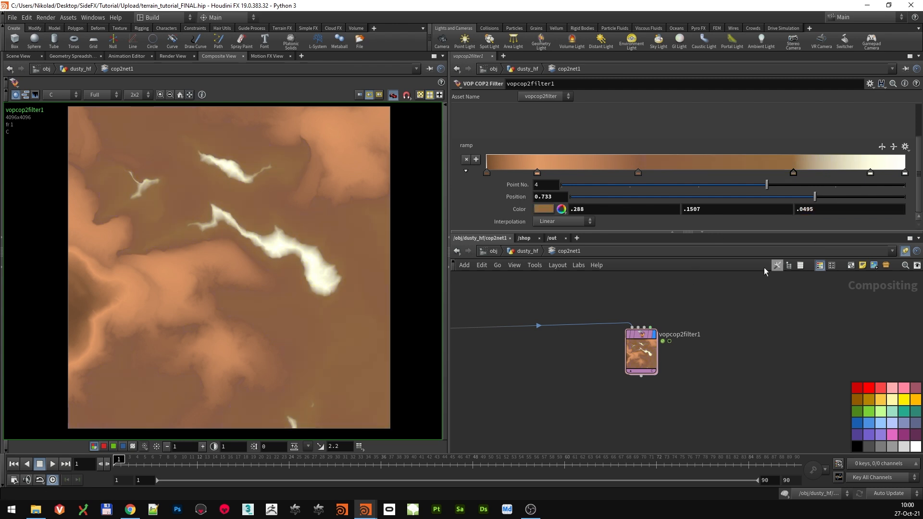
# Set the position of the fifth ramp point to 0.877
pyautogui.moveTo(873, 174); pyautogui.dragTo(861, 174)
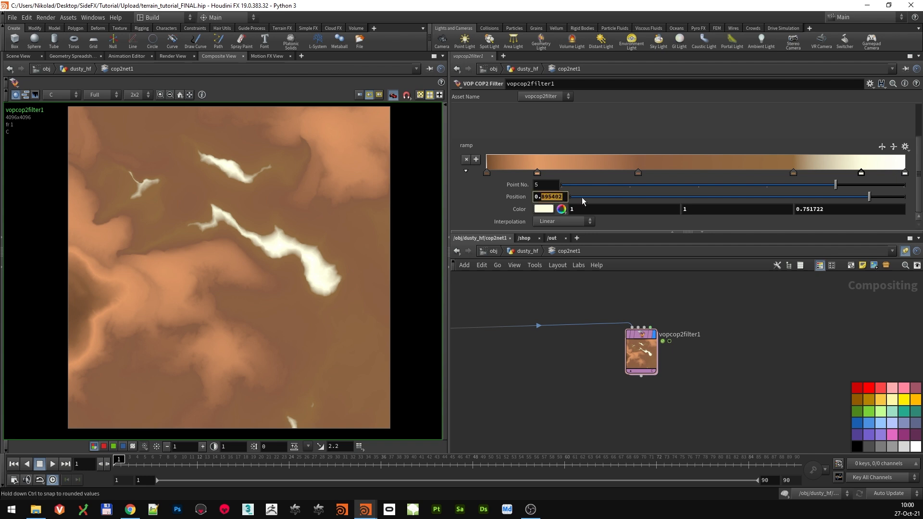
pyautogui.moveTo(544, 197); pyautogui.dragTo(576, 204)
pyautogui.write('77')
pyautogui.press('Return')
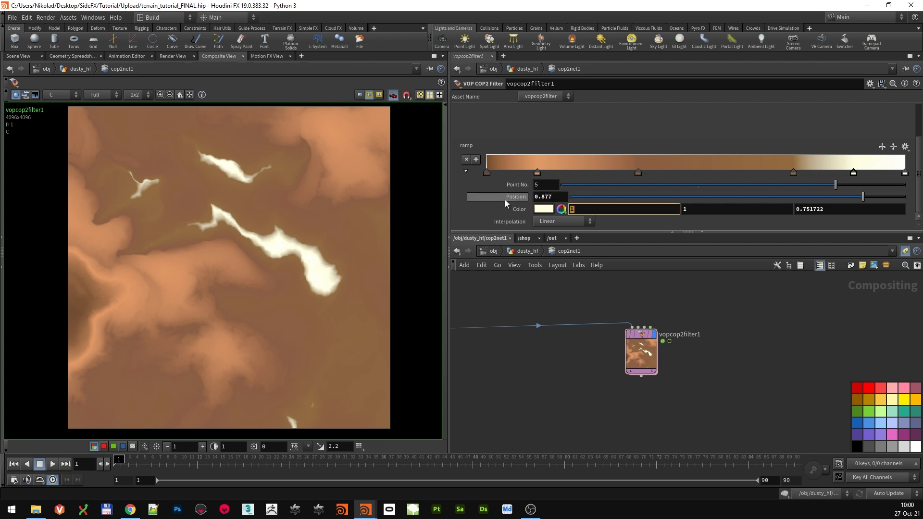
# Set the color of the fifth ramp point to 0.495, 0.126, 0.0183
pyautogui.write('0.495')
pyautogui.press('Tab')
pyautogui.write('.126')
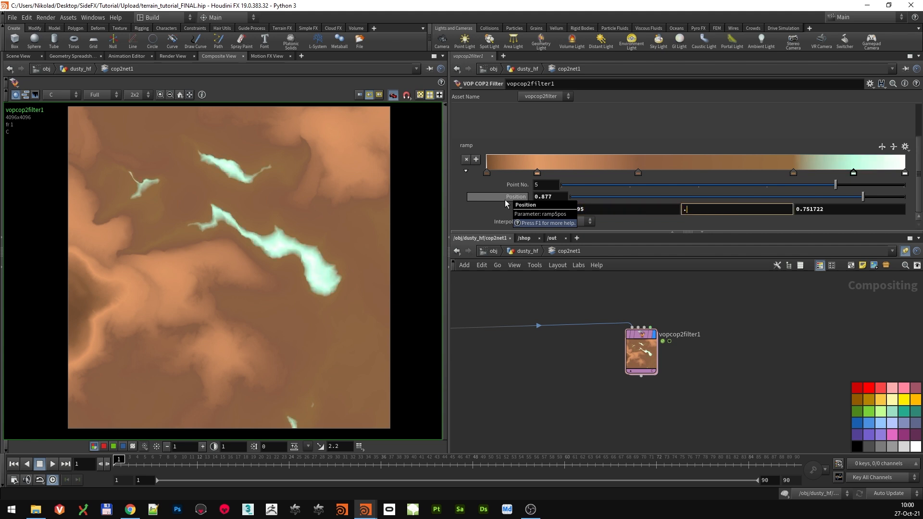
pyautogui.press('Tab')
pyautogui.write('.0')
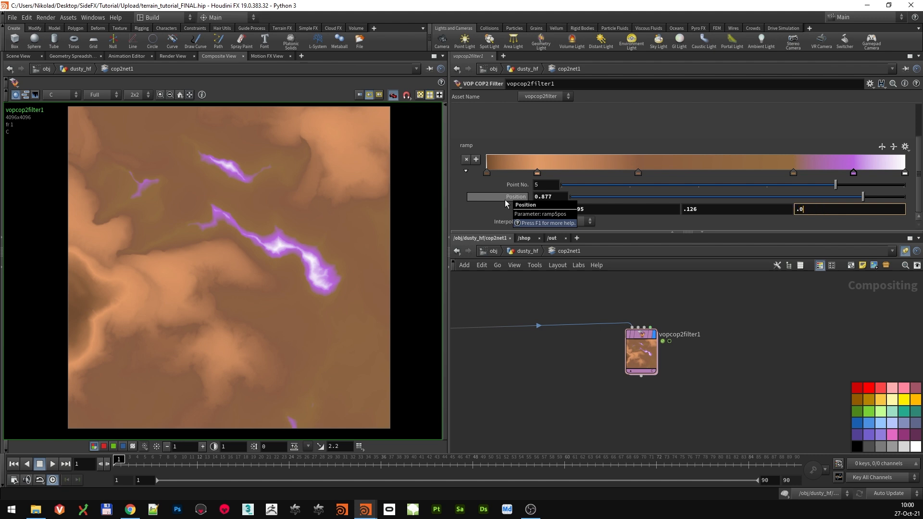
pyautogui.write('183')
pyautogui.press('Return')
# Set the color of the sixth ramp point, at position 1, to 0.022, 0.0201, 0.0183
pyautogui.click(905, 173)
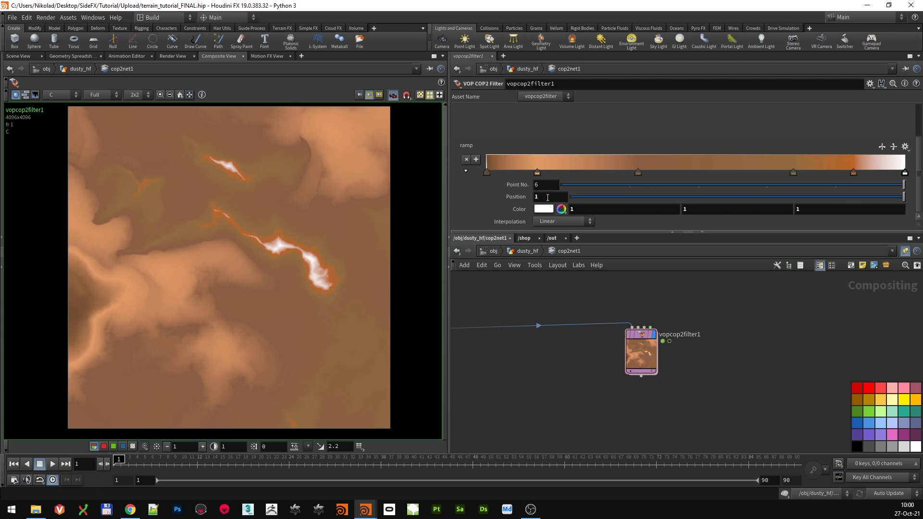
pyautogui.press('Tab')
pyautogui.write('.022')
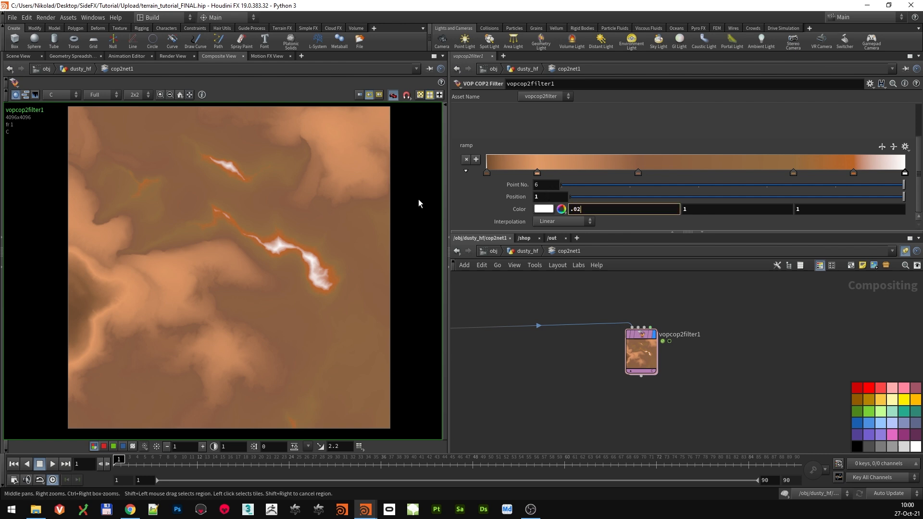
pyautogui.press('Tab')
pyautogui.write('.0201')
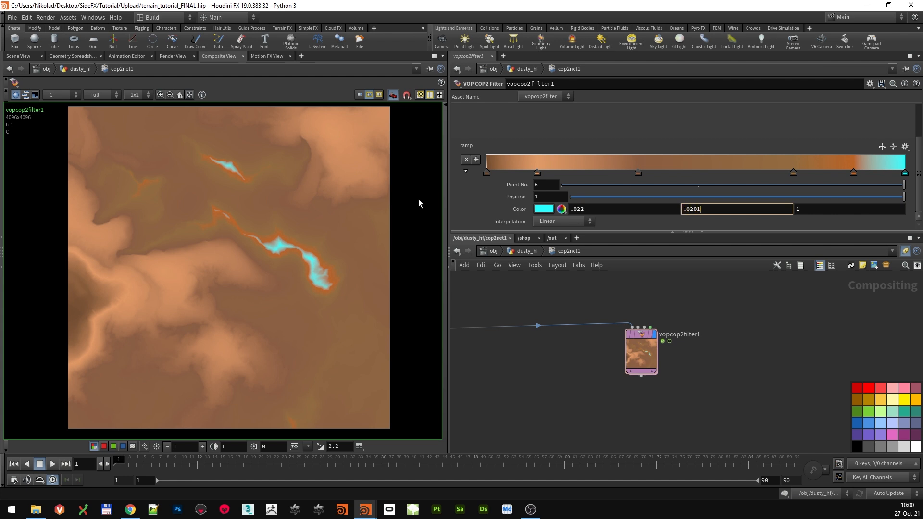
pyautogui.press('Tab')
pyautogui.write('.0183')
pyautogui.press('Return')
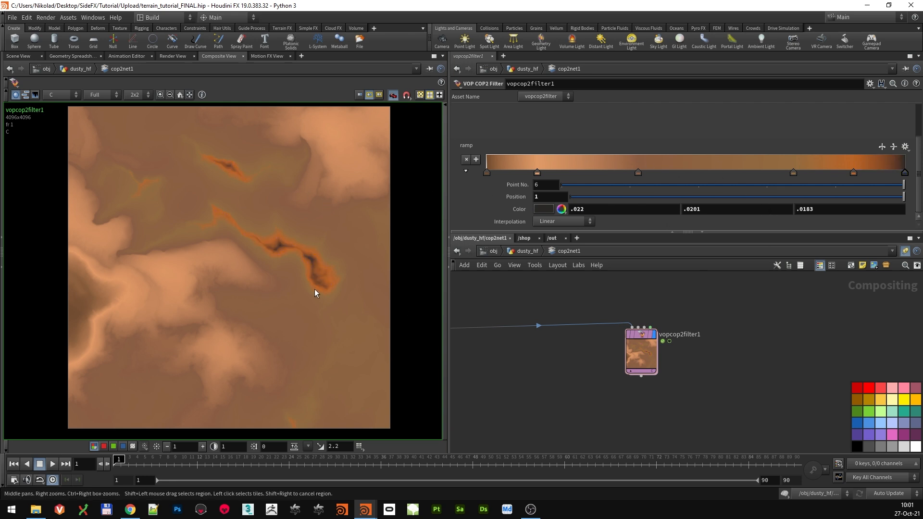
pyautogui.scroll(-2, 570, 347)
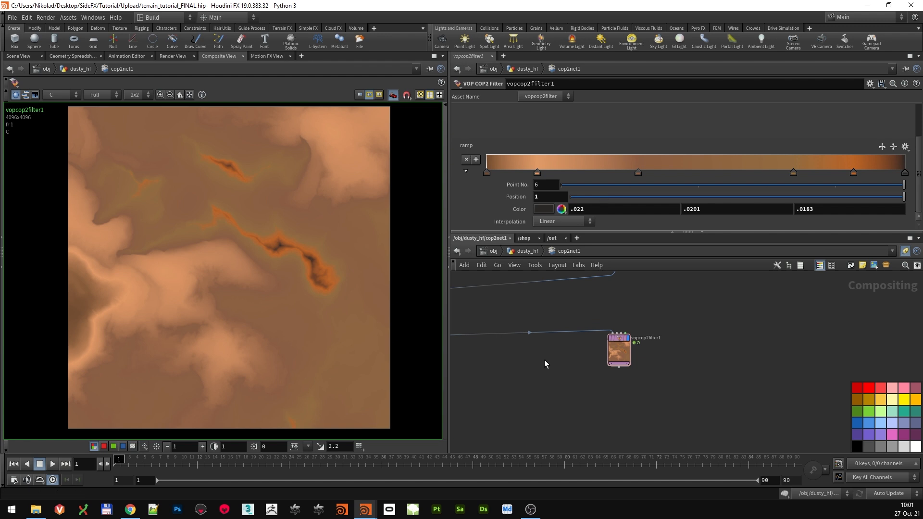
pyautogui.scroll(-2, 562, 373)
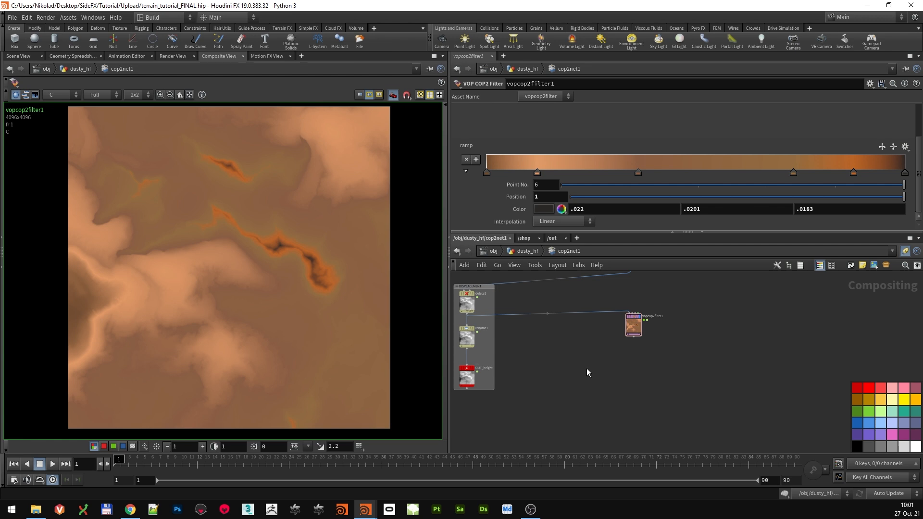
pyautogui.scroll(-1, 639, 379)
pyautogui.scroll(2, 641, 375)
pyautogui.moveTo(666, 369); pyautogui.dragTo(639, 381, button='middle')
pyautogui.scroll(1, 622, 367)
pyautogui.scroll(1, 661, 371)
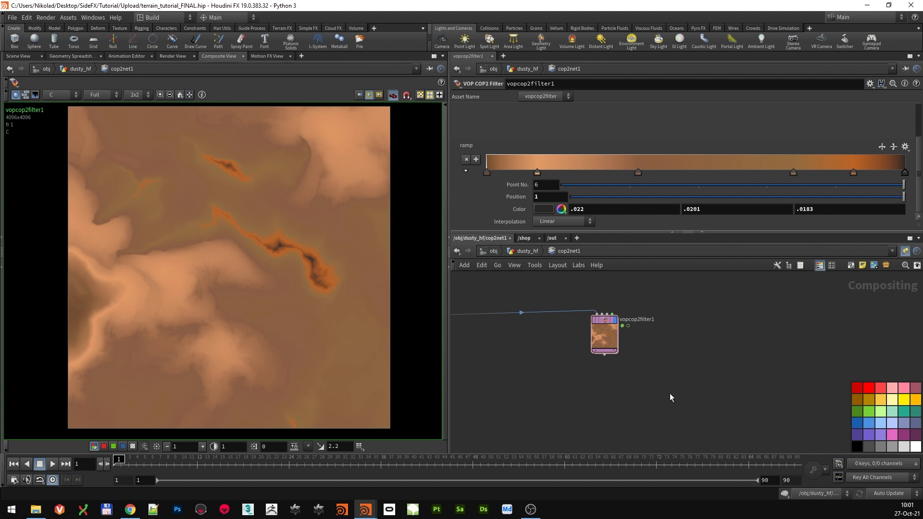
pyautogui.moveTo(631, 388); pyautogui.dragTo(635, 359, button='middle')
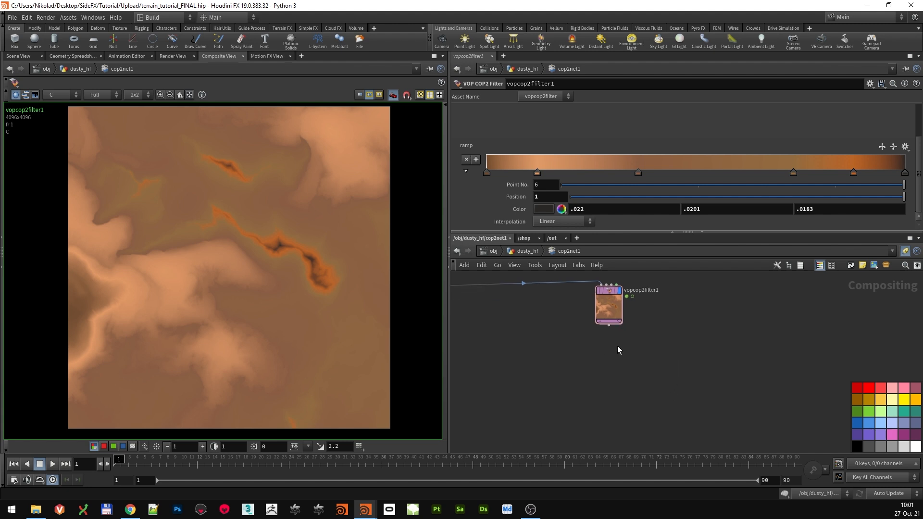
pyautogui.scroll(-3, 627, 335)
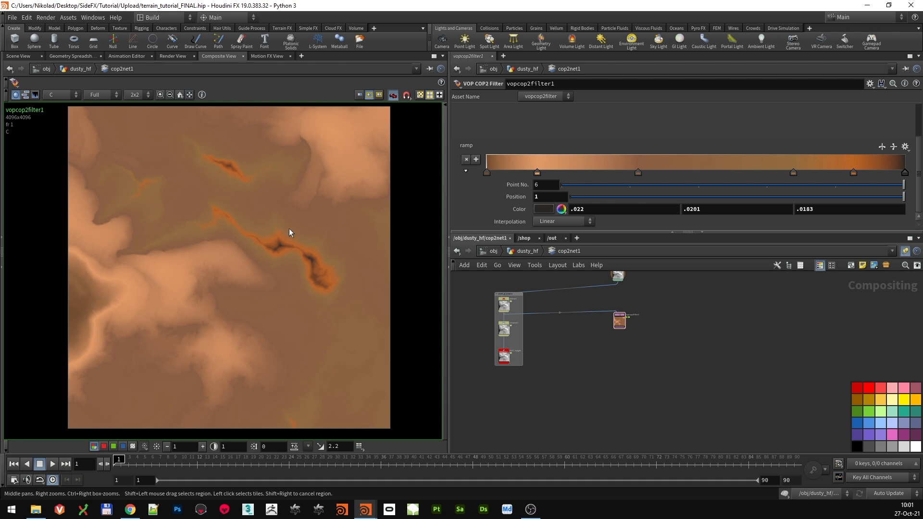
# Add a Delete node below vopcop2filter1 and connect the filter's output to its first input
pyautogui.scroll(2, 642, 354)
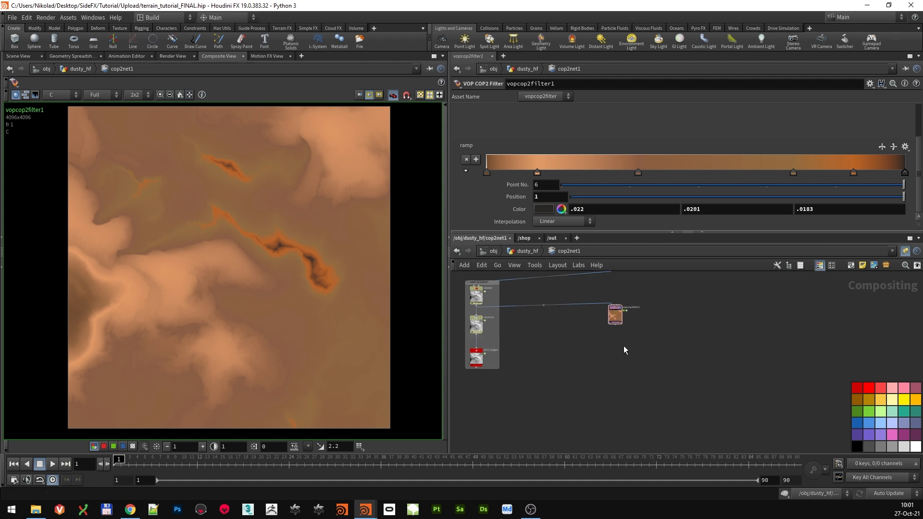
pyautogui.scroll(4, 621, 342)
pyautogui.press('Tab')
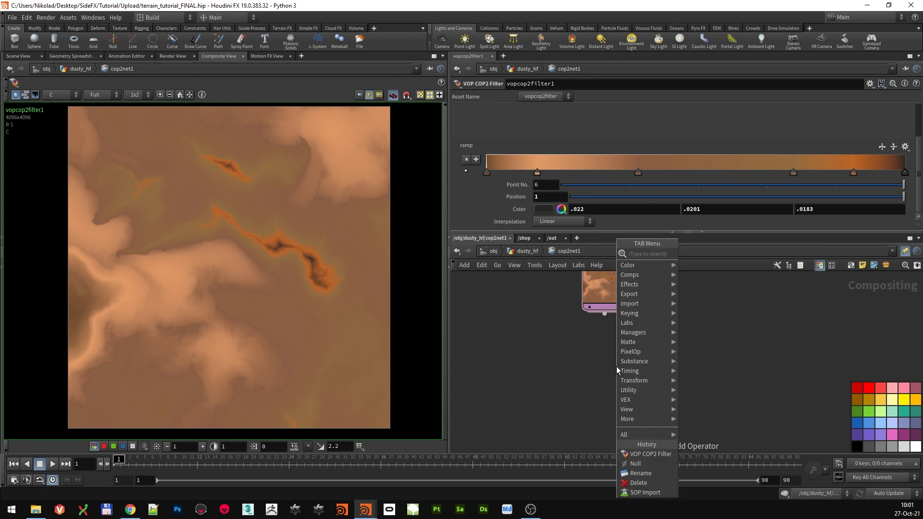
pyautogui.write('null')
pyautogui.click(704, 251)
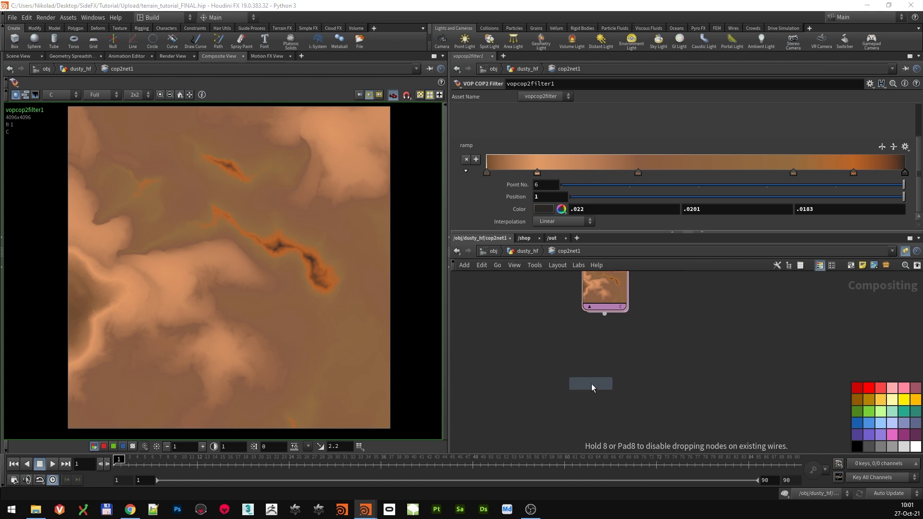
pyautogui.click(615, 383)
pyautogui.click(621, 307)
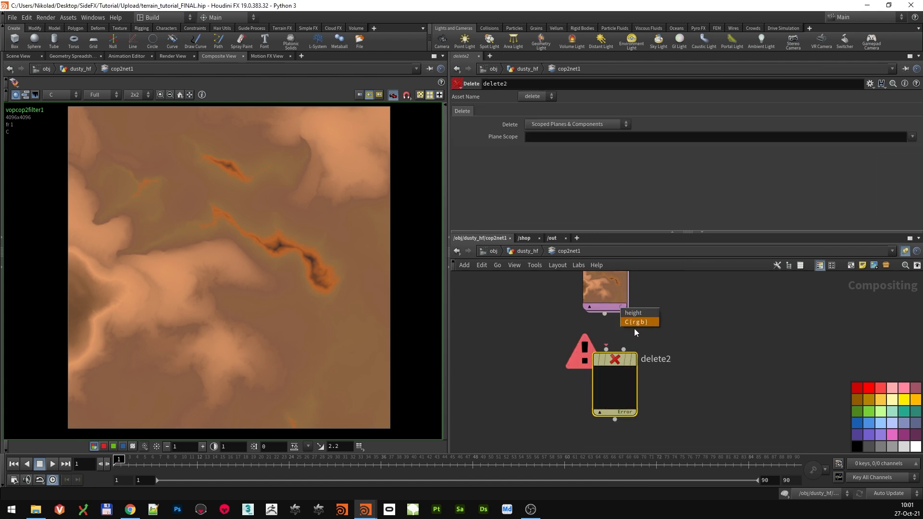
pyautogui.click(746, 344)
pyautogui.moveTo(605, 314); pyautogui.dragTo(599, 361)
# Set the new Delete node to remove scoped planes with the plane scope height, and display the node
pyautogui.click(575, 126)
pyautogui.click(568, 131)
pyautogui.click(568, 137)
pyautogui.write('hegfih')
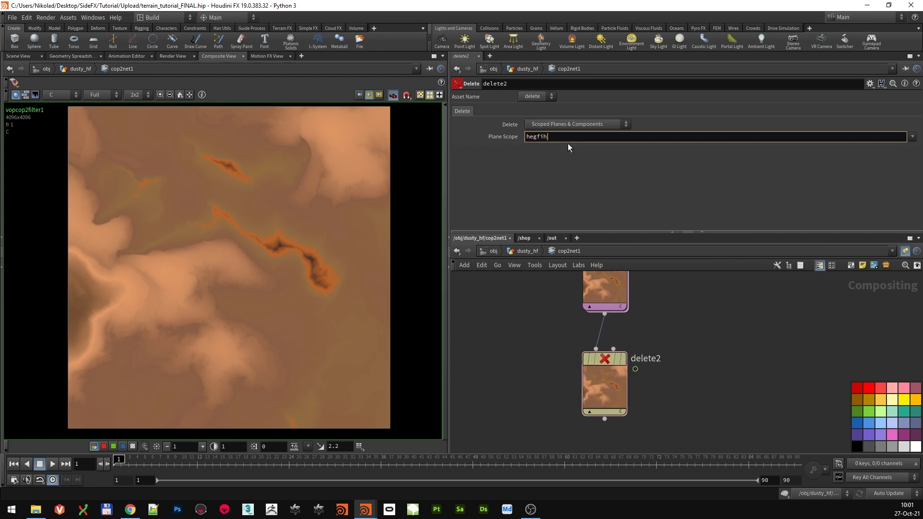
pyautogui.press('BackSpace')
pyautogui.press('BackSpace')
pyautogui.write('ight')
pyautogui.press('Return')
pyautogui.click(623, 359)
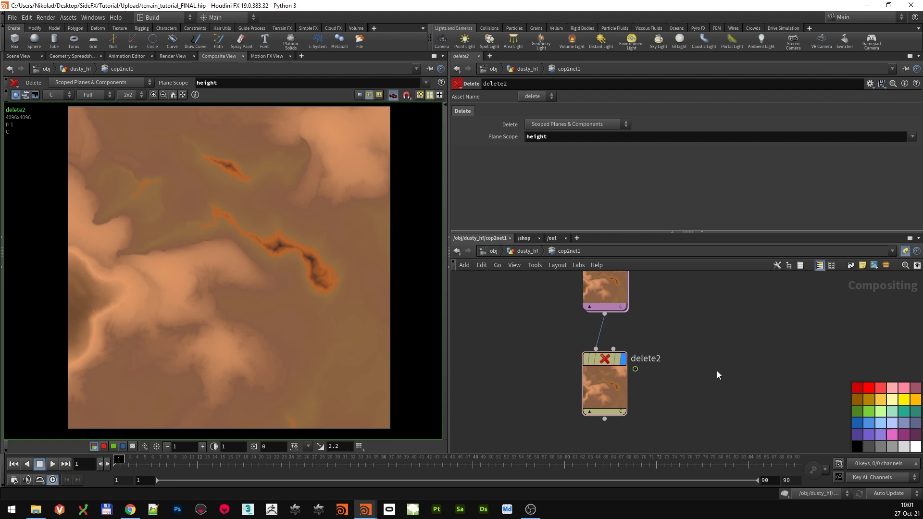
# Add a Composite node below delete2
pyautogui.moveTo(725, 376); pyautogui.dragTo(717, 352, button='middle')
pyautogui.scroll(-4, 709, 352)
pyautogui.moveTo(644, 341); pyautogui.dragTo(644, 333)
pyautogui.scroll(-3, 717, 354)
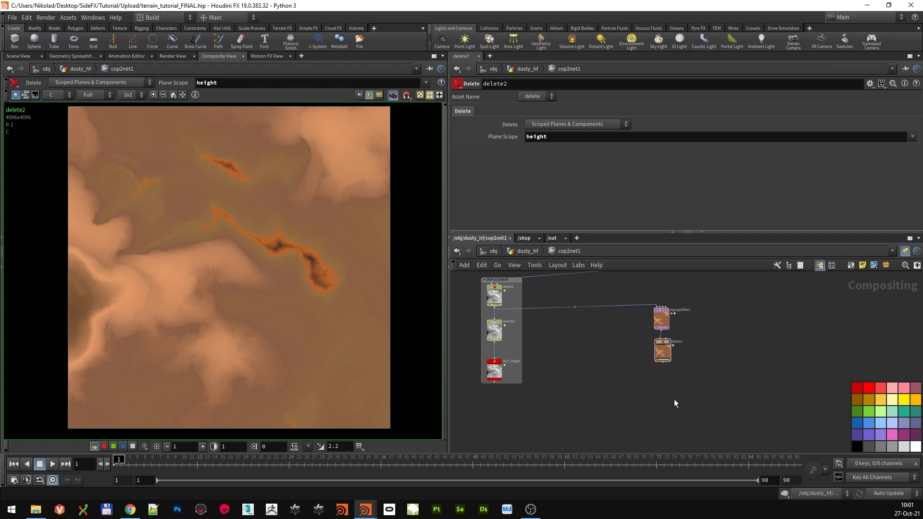
pyautogui.moveTo(763, 346); pyautogui.dragTo(683, 346, button='middle')
pyautogui.scroll(-4, 693, 379)
pyautogui.moveTo(649, 382); pyautogui.dragTo(641, 387, button='middle')
pyautogui.scroll(2, 625, 381)
pyautogui.press('Tab')
pyautogui.write('comp')
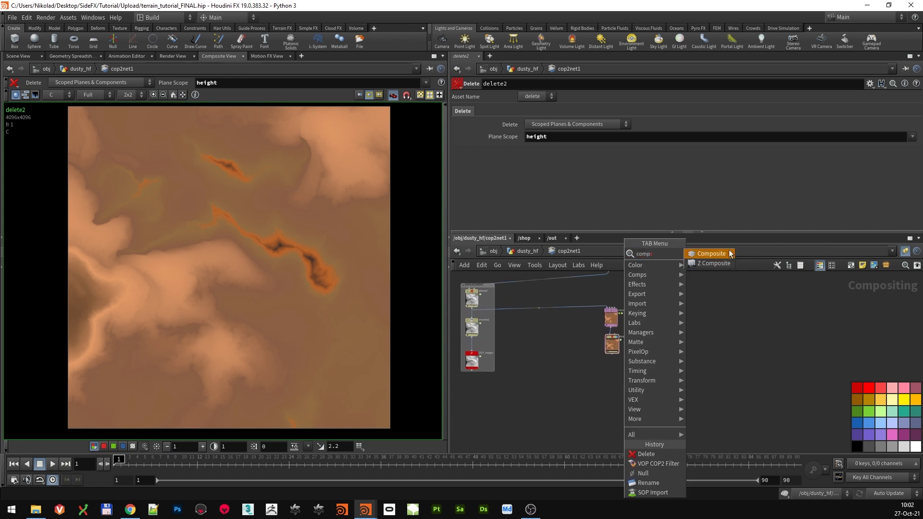
pyautogui.click(721, 254)
pyautogui.click(613, 373)
# Connect delete2 to the second (background) input of composite1 and display the composite
pyautogui.scroll(2, 613, 373)
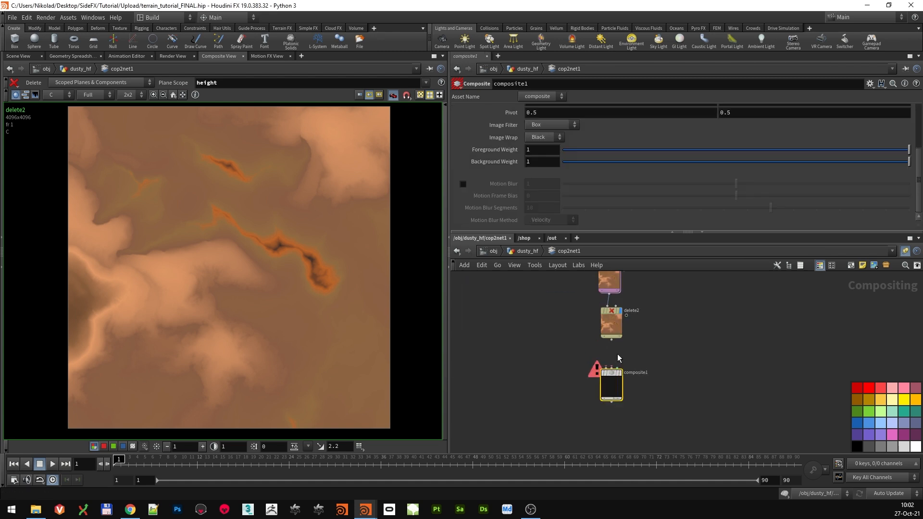
pyautogui.scroll(2, 617, 355)
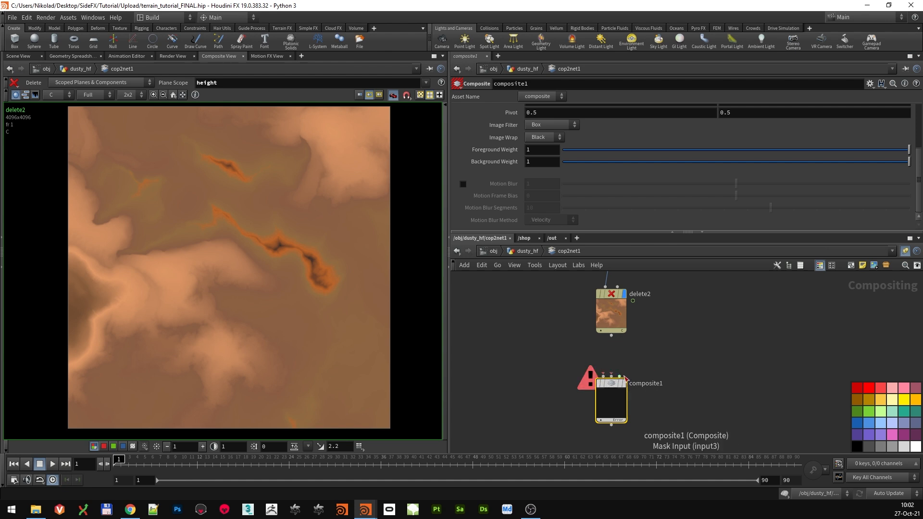
pyautogui.scroll(1, 647, 365)
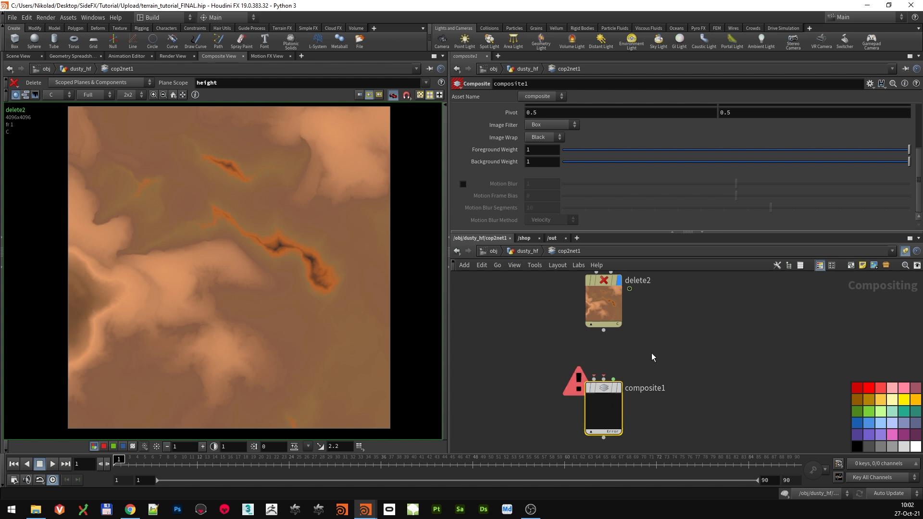
pyautogui.moveTo(603, 331); pyautogui.dragTo(605, 374)
pyautogui.click(605, 374)
pyautogui.click(618, 387)
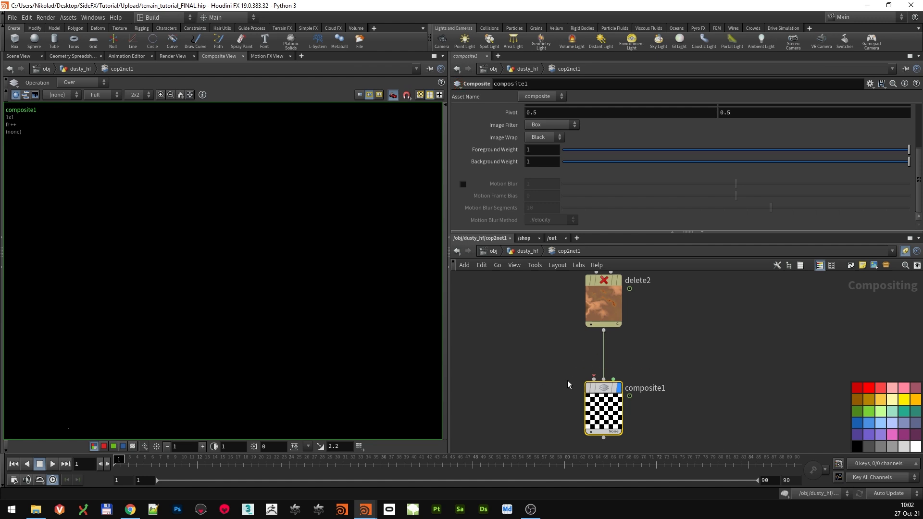
# Add a Color node beside delete2 and connect it to the first (foreground) input of composite1
pyautogui.scroll(-1, 570, 380)
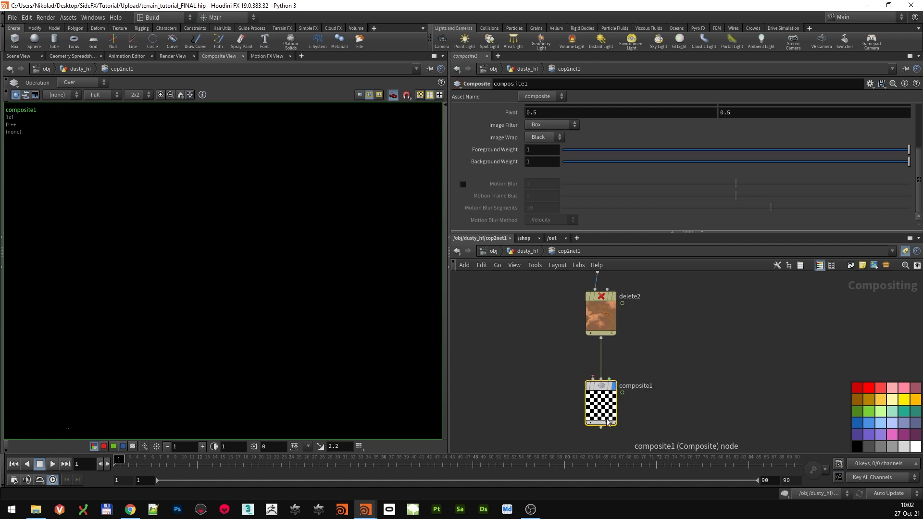
pyautogui.press('Tab')
pyautogui.write('co')
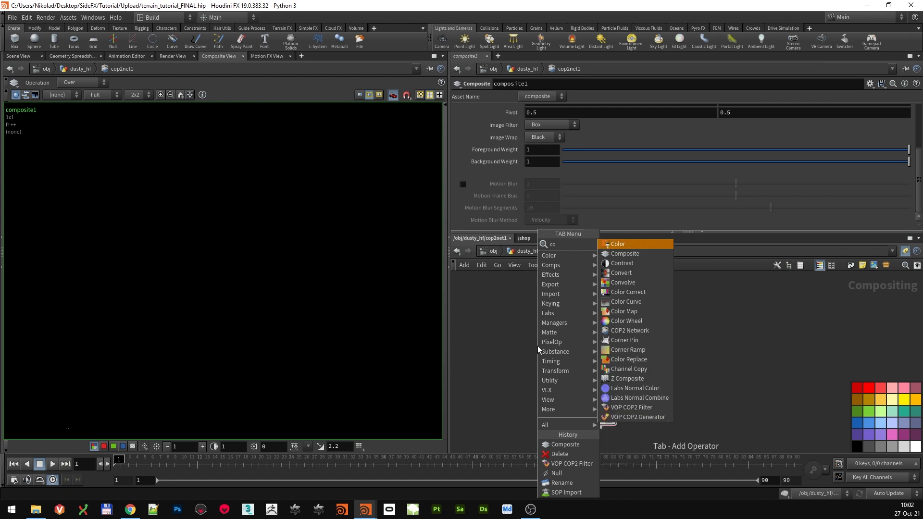
pyautogui.press('Return')
pyautogui.click(547, 351)
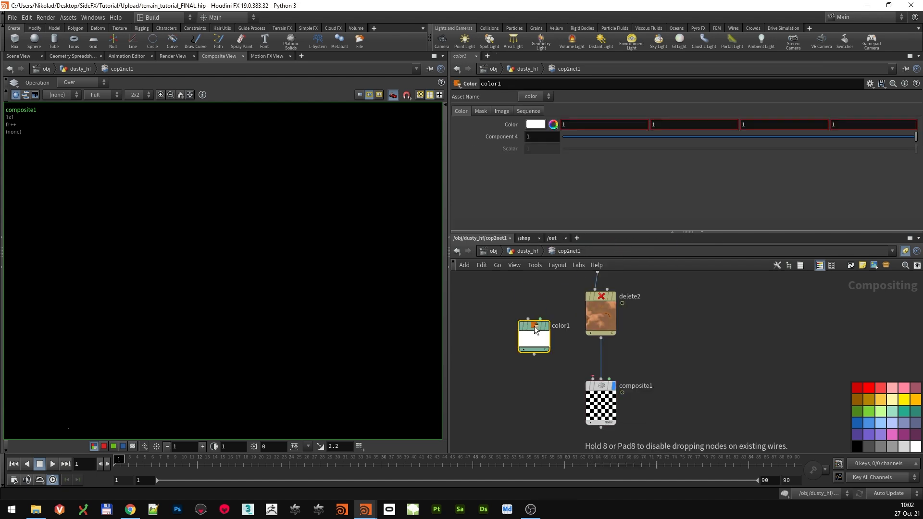
pyautogui.moveTo(546, 350); pyautogui.dragTo(593, 380)
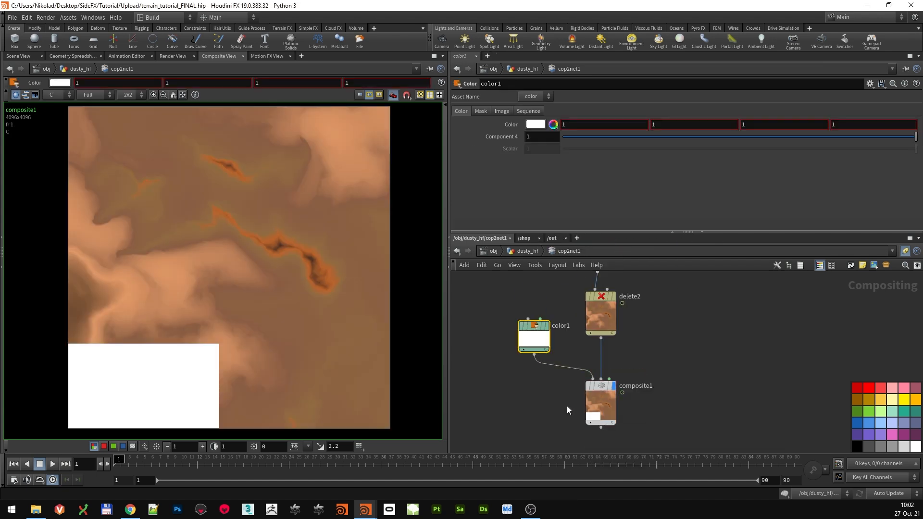
pyautogui.moveTo(534, 336); pyautogui.dragTo(526, 343)
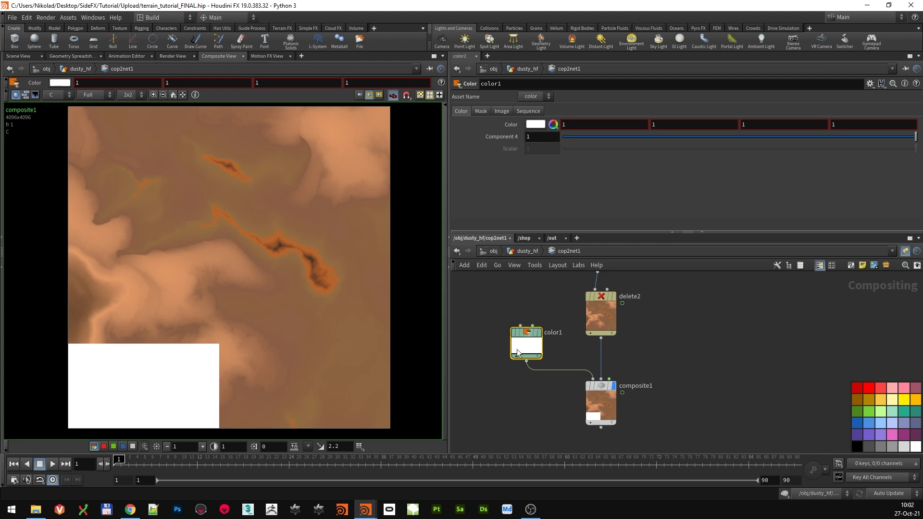
pyautogui.moveTo(527, 334); pyautogui.dragTo(527, 327)
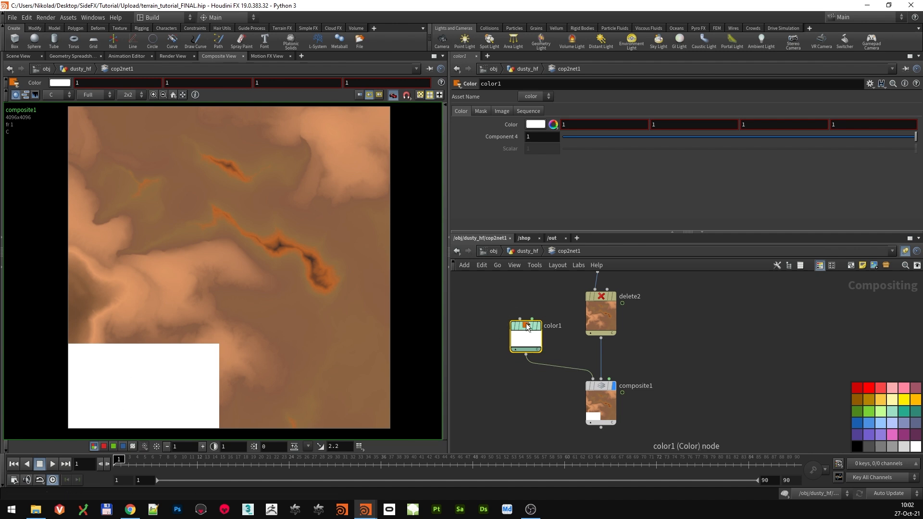
# Override the image size of color1 to 4096 by 4096
pyautogui.click(504, 111)
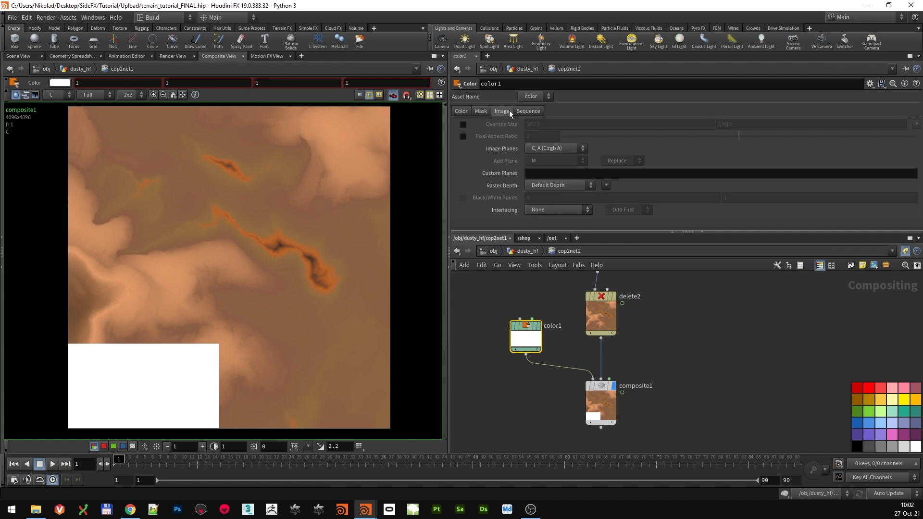
pyautogui.click(463, 124)
pyautogui.write('4096')
pyautogui.press('Tab')
pyautogui.write('4096')
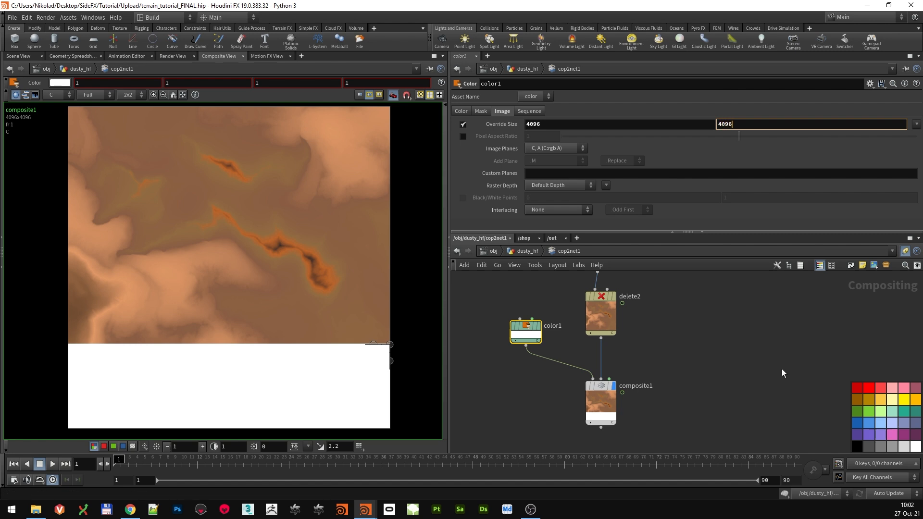
pyautogui.press('Return')
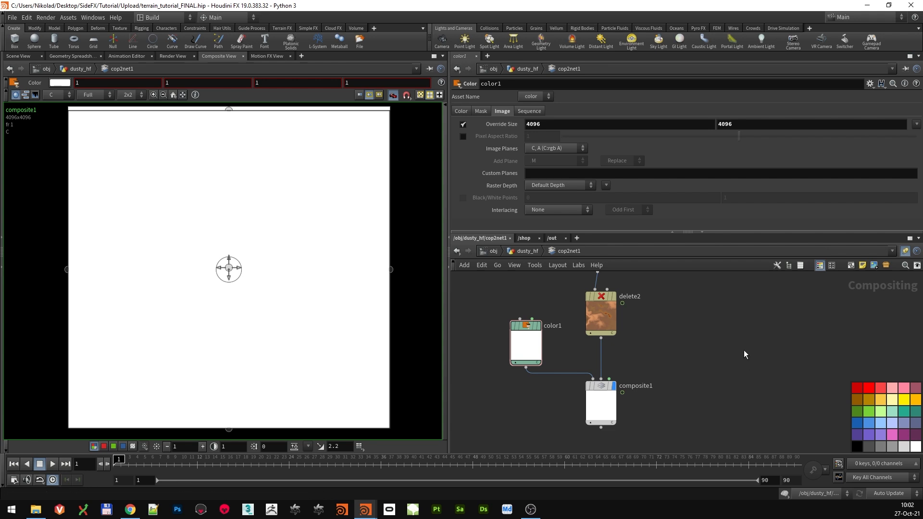
# Set the color of color1 to 0.19, 0.1532, 0.1164
pyautogui.click(458, 111)
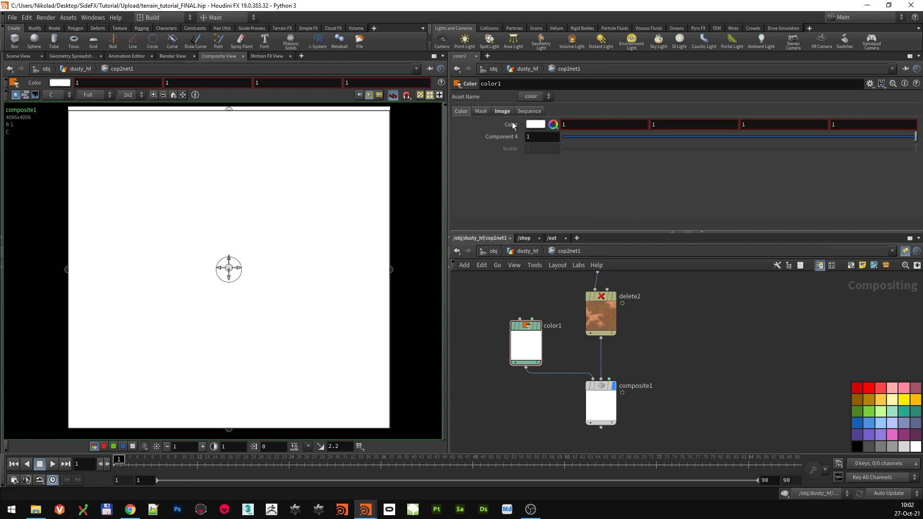
pyautogui.click(536, 126)
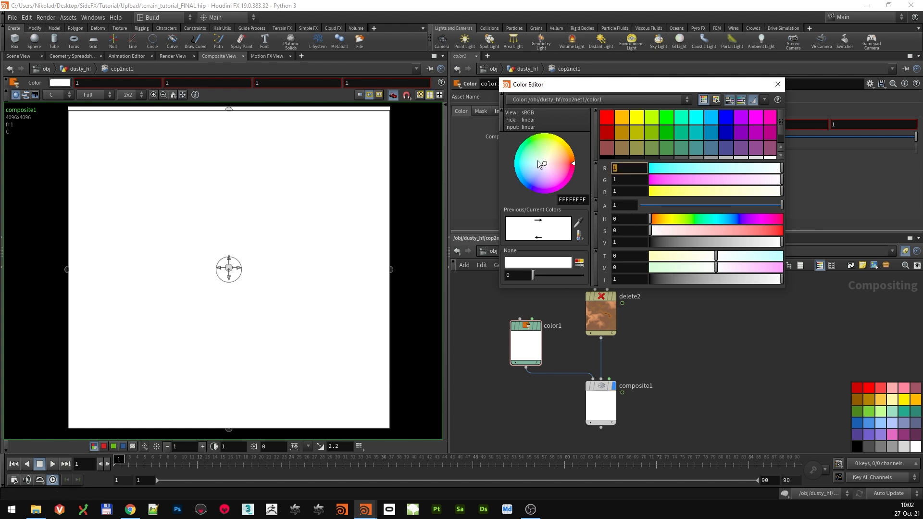
pyautogui.press('Escape')
pyautogui.click(597, 129)
pyautogui.write('.19')
pyautogui.press('Tab')
pyautogui.write('.1532')
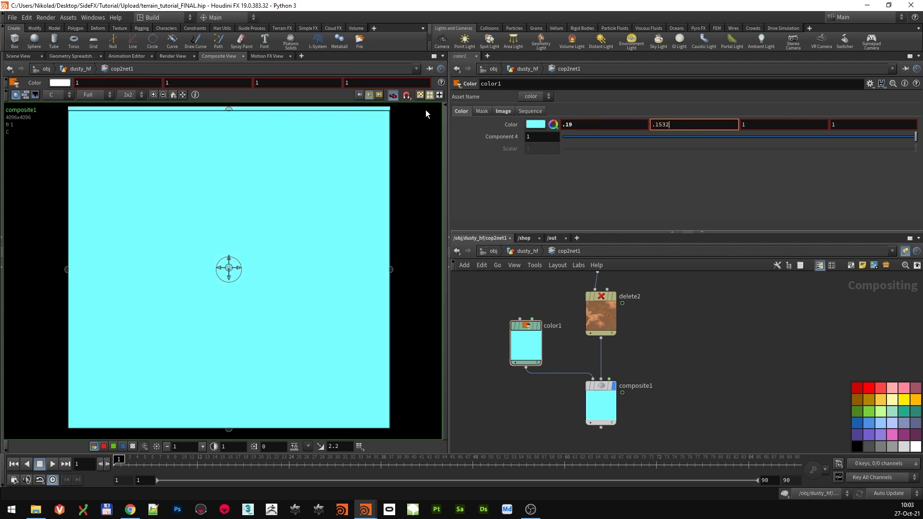
pyautogui.press('Tab')
pyautogui.write('.116')
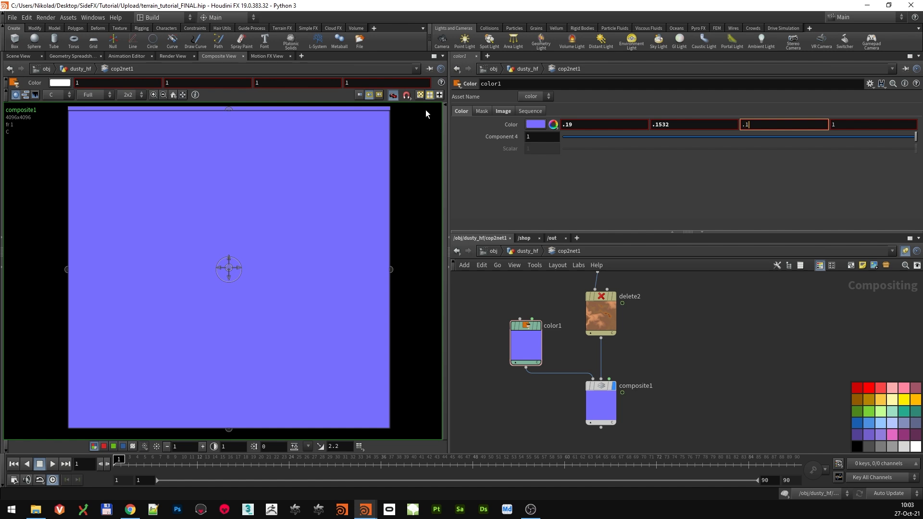
pyautogui.write('4')
pyautogui.press('Return')
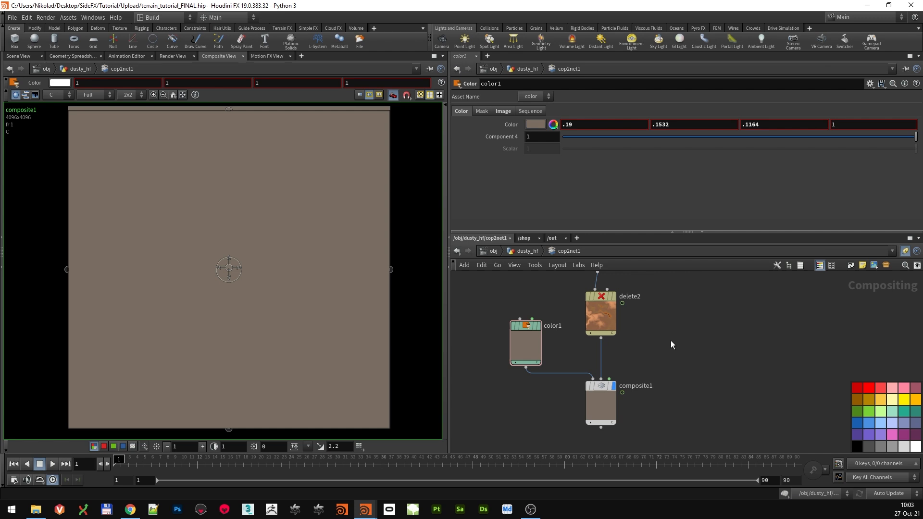
# Add another Delete node beside vopcop2filter1 and connect the output of sopimport1 to its first input
pyautogui.scroll(-1, 725, 366)
pyautogui.scroll(1, 725, 365)
pyautogui.scroll(-5, 687, 369)
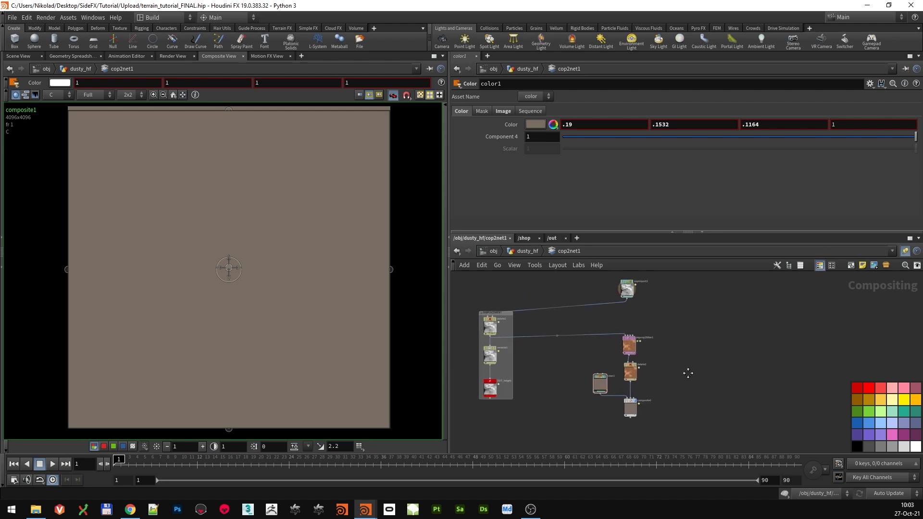
pyautogui.moveTo(690, 370); pyautogui.dragTo(687, 377, button='middle')
pyautogui.scroll(1, 692, 316)
pyautogui.moveTo(671, 286); pyautogui.dragTo(667, 314, button='middle')
pyautogui.scroll(3, 666, 314)
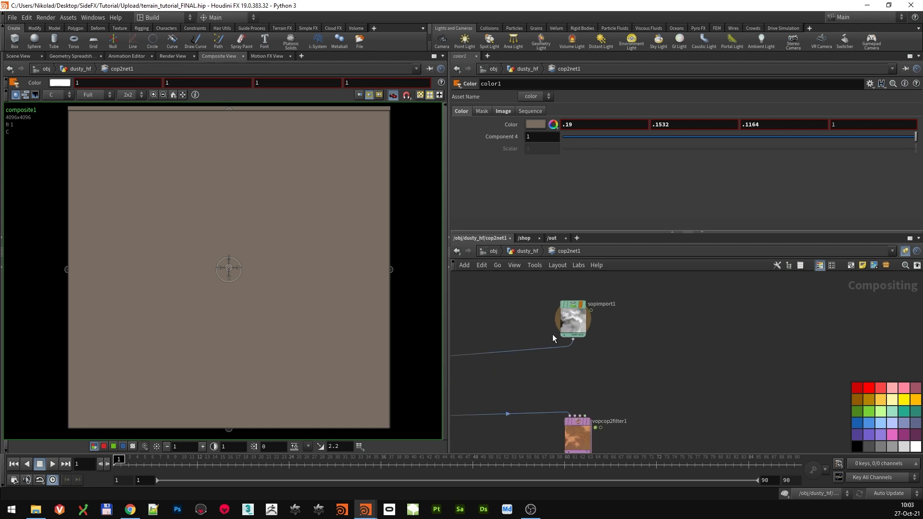
pyautogui.moveTo(685, 390); pyautogui.dragTo(672, 363, button='middle')
pyautogui.scroll(-1, 687, 346)
pyautogui.press('Tab')
pyautogui.write('delet')
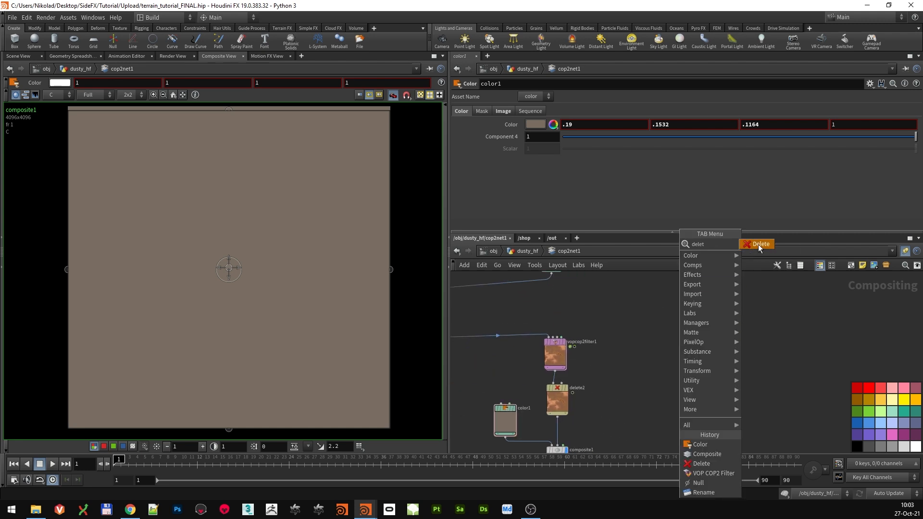
pyautogui.click(758, 245)
pyautogui.click(663, 353)
pyautogui.moveTo(555, 287); pyautogui.dragTo(659, 357)
# Set delete3 to remove non-scoped planes and components with the plane scope cliffs, and display the node
pyautogui.scroll(2, 638, 366)
pyautogui.moveTo(636, 369); pyautogui.dragTo(637, 337, button='middle')
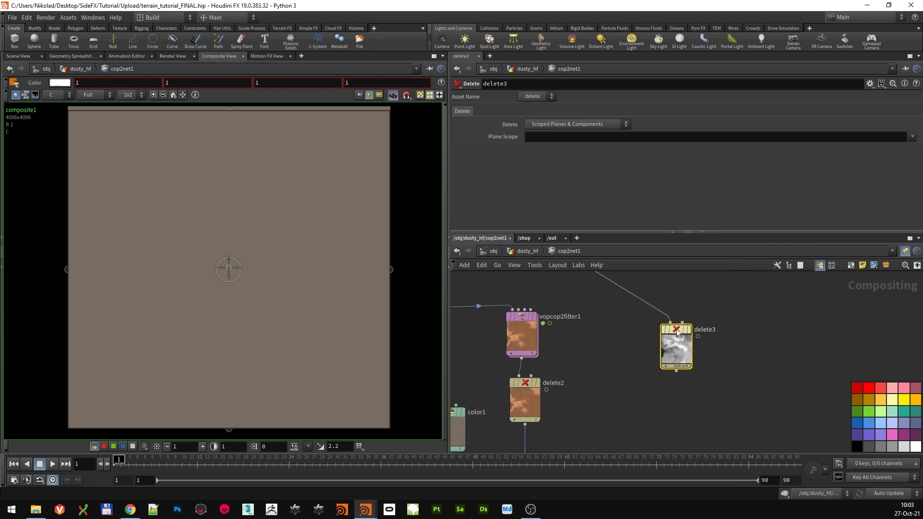
pyautogui.click(545, 139)
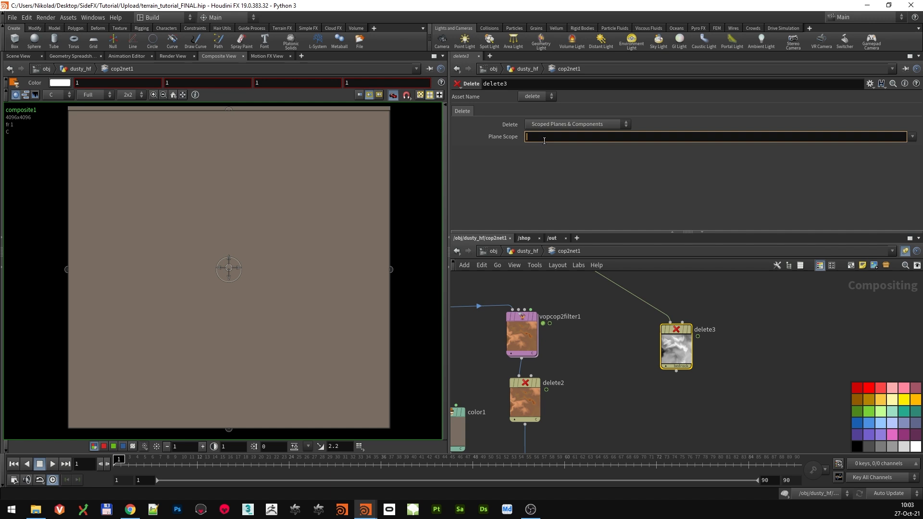
pyautogui.write('cliffs')
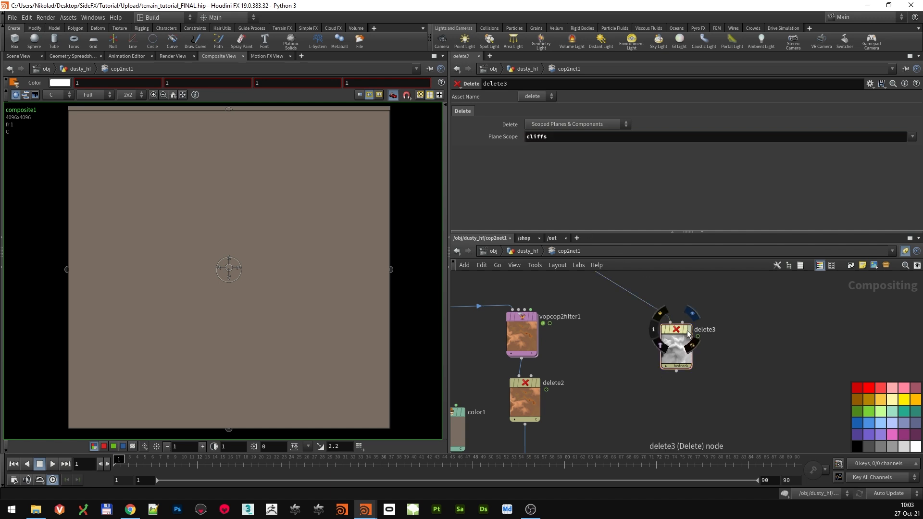
pyautogui.click(688, 332)
pyautogui.click(577, 124)
pyautogui.click(575, 138)
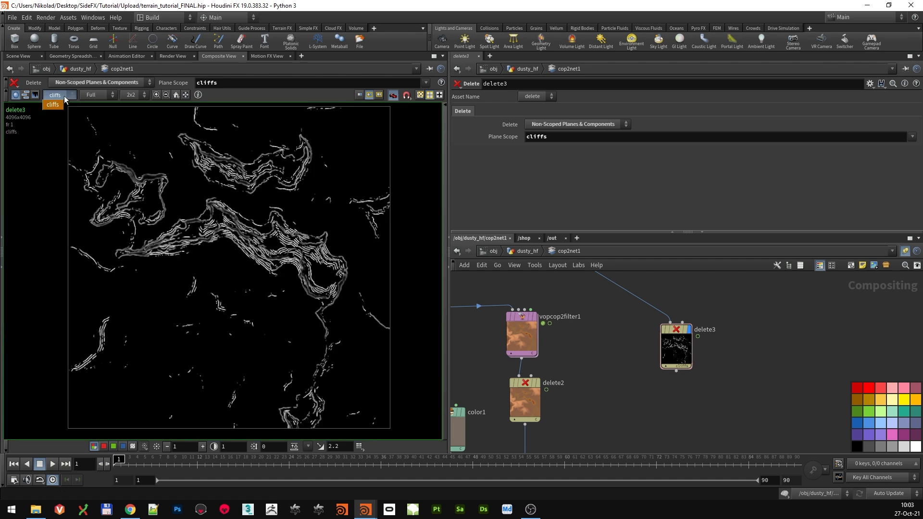
pyautogui.scroll(-2, 621, 370)
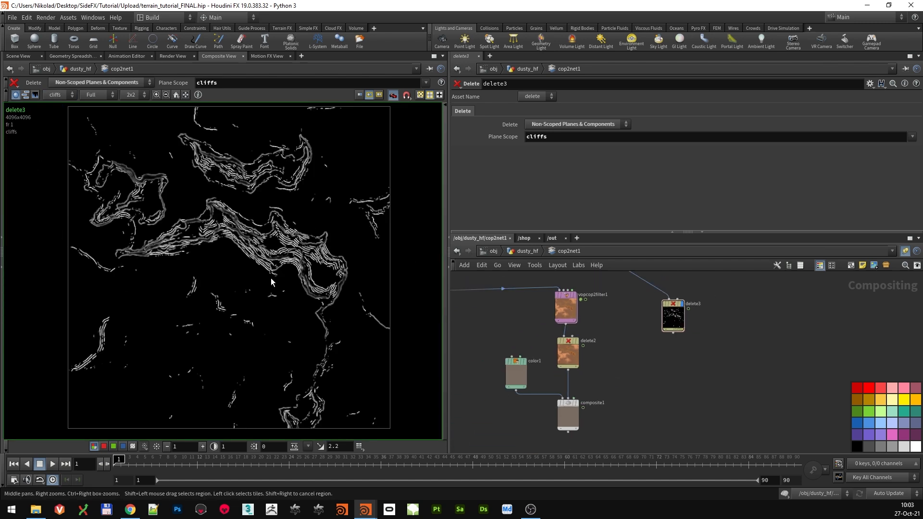
pyautogui.scroll(-1, 650, 371)
pyautogui.moveTo(606, 412); pyautogui.dragTo(644, 373, button='middle')
pyautogui.scroll(2, 635, 324)
pyautogui.scroll(-1, 645, 373)
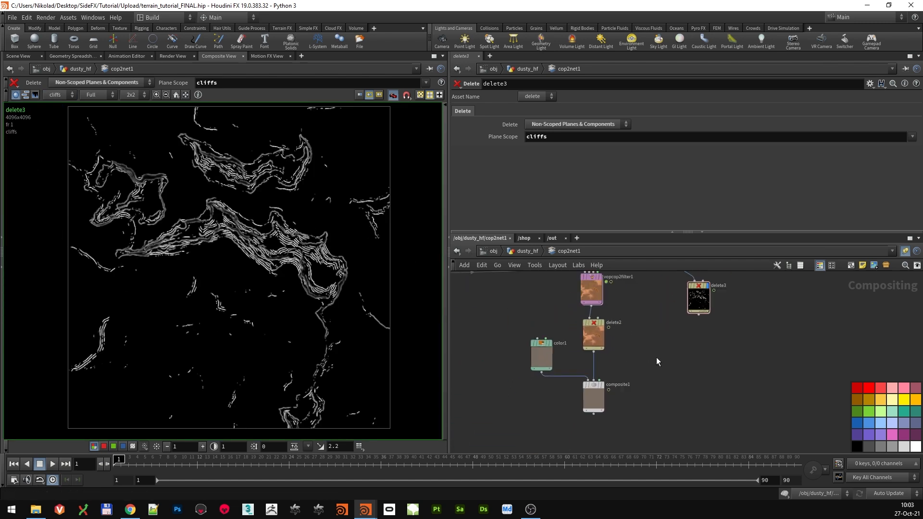
# Connect the output of delete3 to the mask input of composite1 and display composite1
pyautogui.click(698, 314)
pyautogui.scroll(2, 620, 381)
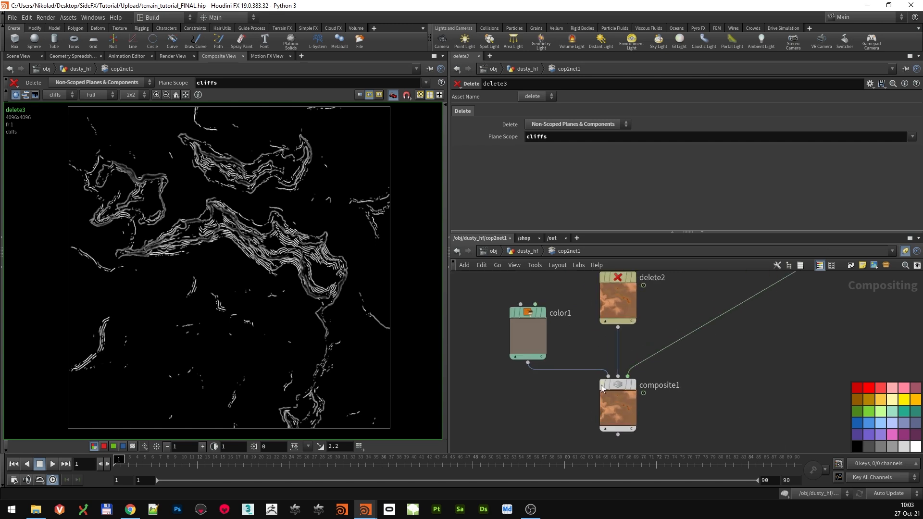
pyautogui.click(635, 385)
pyautogui.scroll(5, 298, 255)
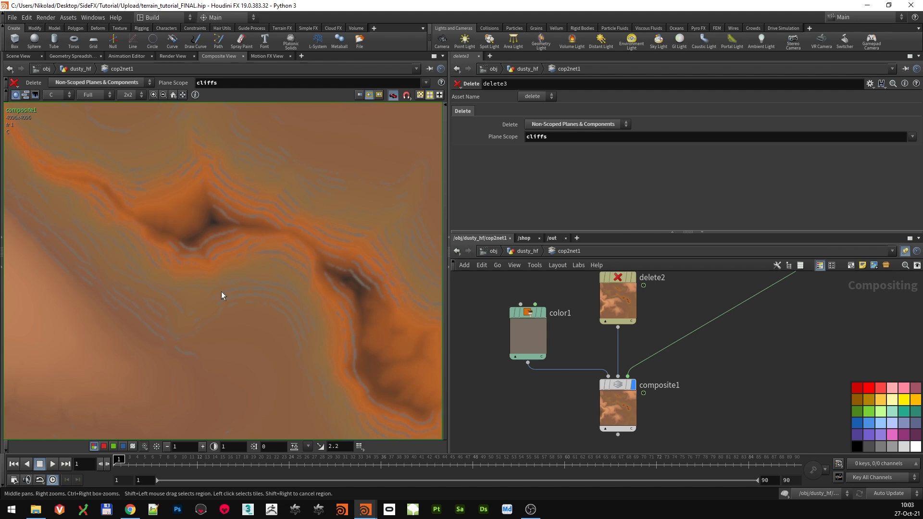
pyautogui.scroll(-3, 252, 269)
pyautogui.scroll(-2, 752, 358)
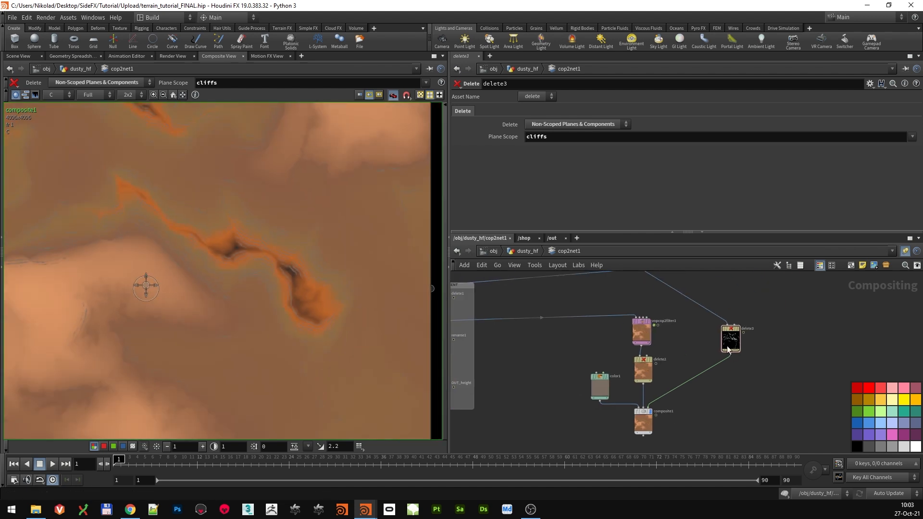
# Duplicate delete3 beside it, keeping the sopimport1 connection, and set the copy's plane scope to flow
pyautogui.scroll(2, 728, 341)
pyautogui.moveTo(734, 332); pyautogui.dragTo(736, 315)
pyautogui.scroll(-3, 764, 369)
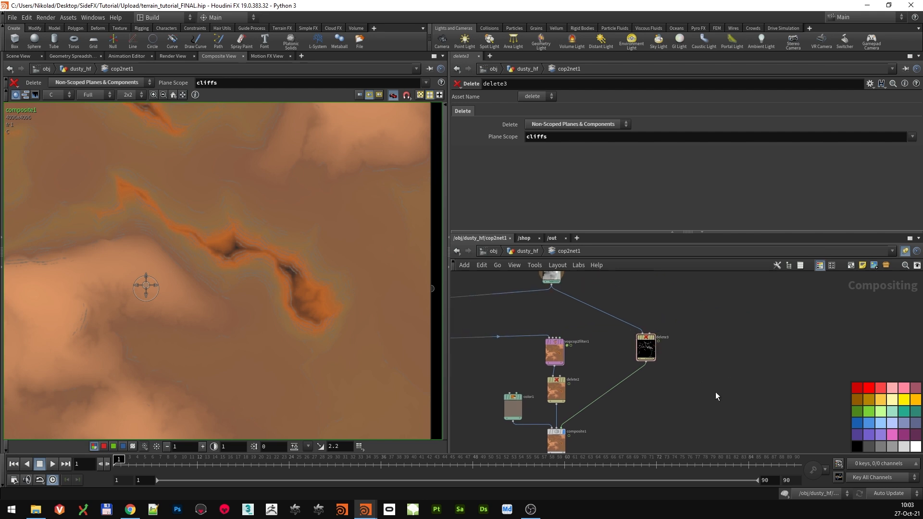
pyautogui.keyDown('alt'); pyautogui.moveTo(645, 337); pyautogui.dragTo(710, 341); pyautogui.keyUp('alt')
pyautogui.moveTo(709, 341)
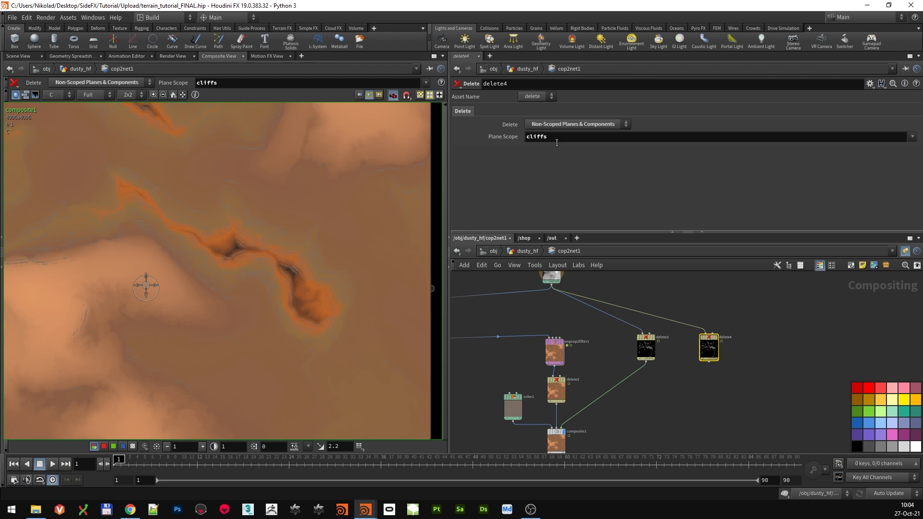
pyautogui.moveTo(557, 139); pyautogui.dragTo(399, 135)
pyautogui.write('flow')
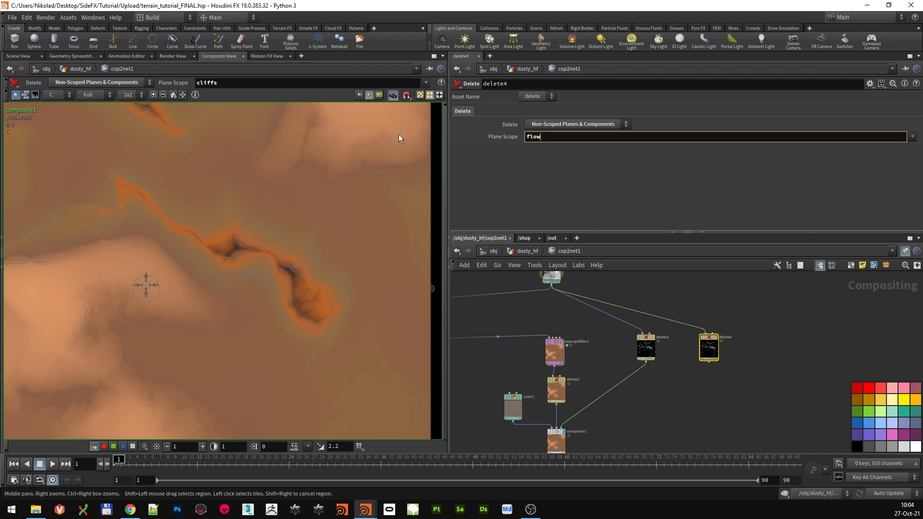
pyautogui.press('Return')
# Add a second Composite node below composite1 and connect the output of composite1 to it
pyautogui.click(766, 437)
pyautogui.moveTo(707, 411); pyautogui.dragTo(752, 326, button='middle')
pyautogui.moveTo(651, 390); pyautogui.dragTo(619, 382, button='middle')
pyautogui.scroll(2, 619, 365)
pyautogui.press('Tab')
pyautogui.write('comp')
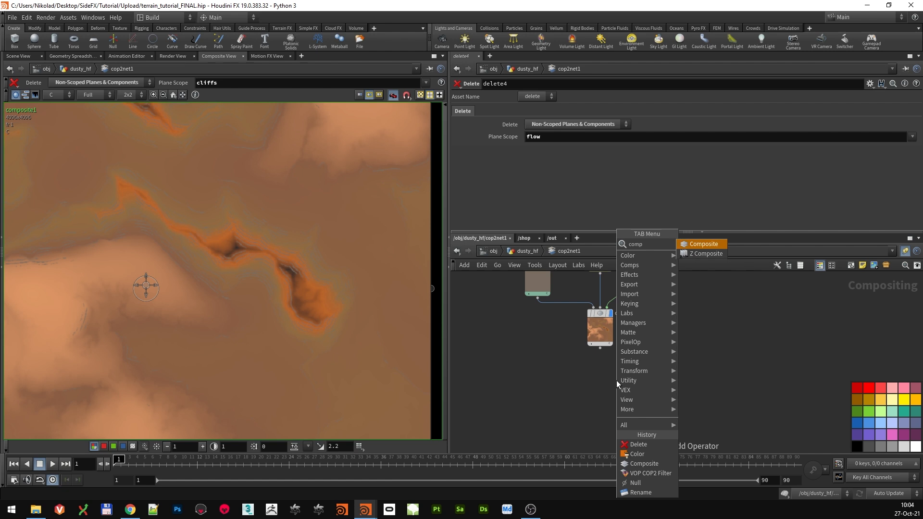
pyautogui.click(709, 245)
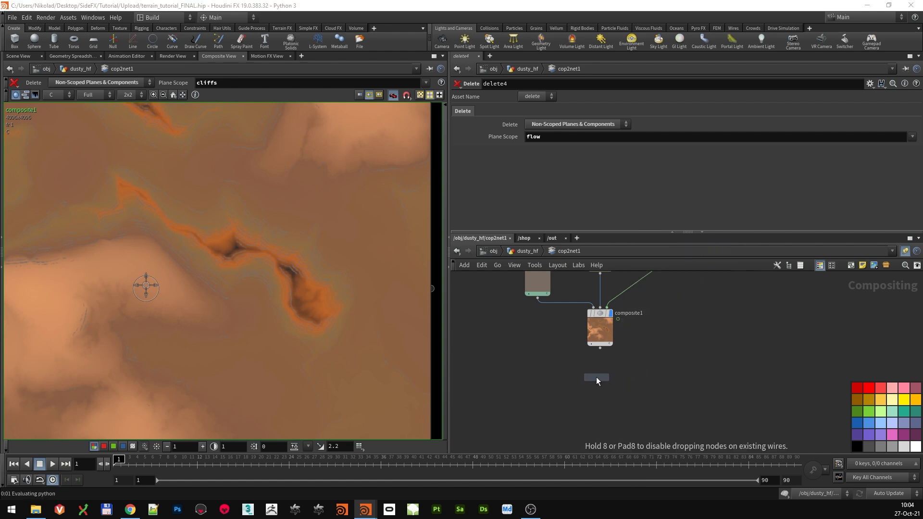
pyautogui.click(603, 372)
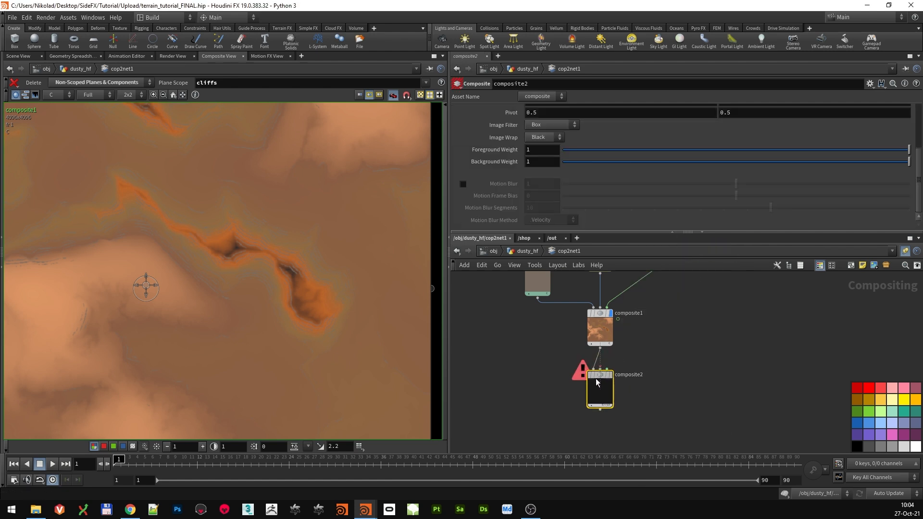
pyautogui.press('l')
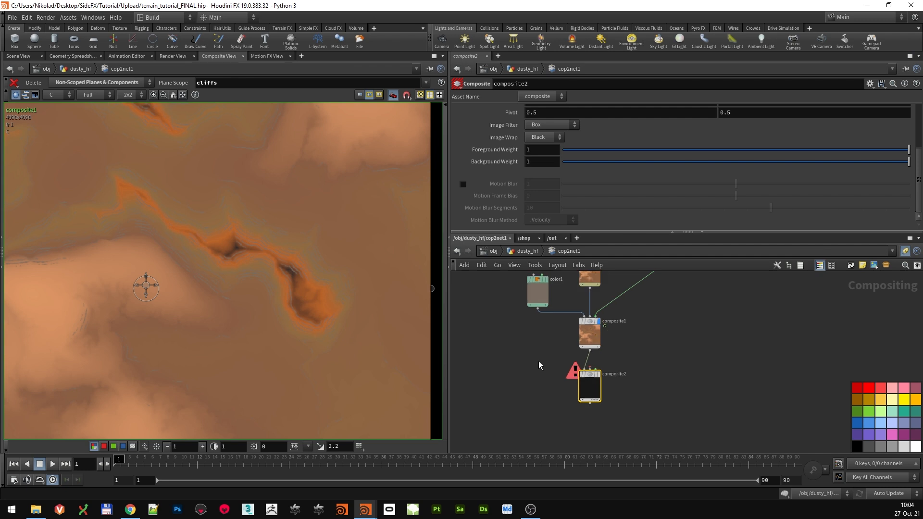
pyautogui.moveTo(538, 361); pyautogui.dragTo(539, 368, button='middle')
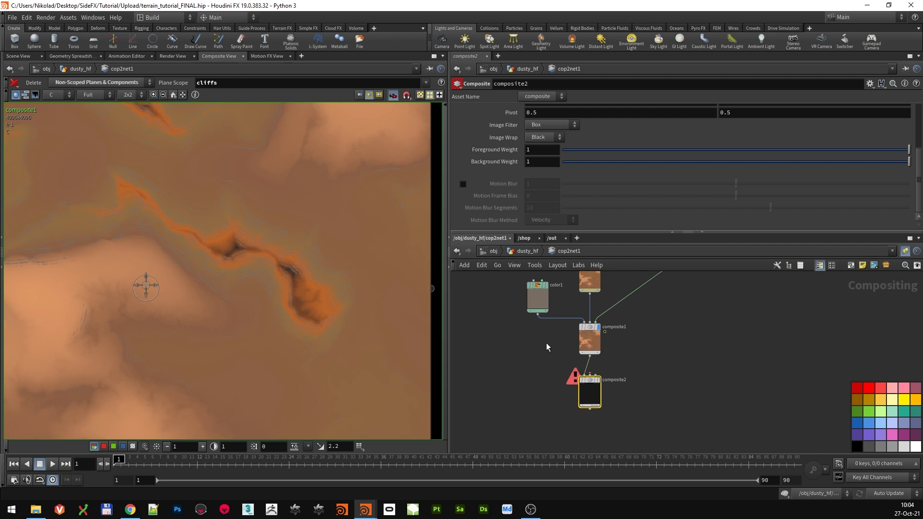
# Duplicate color1 below it, connecting the copy to composite2's first input and composite1 to the second
pyautogui.scroll(2, 546, 342)
pyautogui.click(536, 298)
pyautogui.moveTo(533, 307); pyautogui.dragTo(531, 322, button='middle')
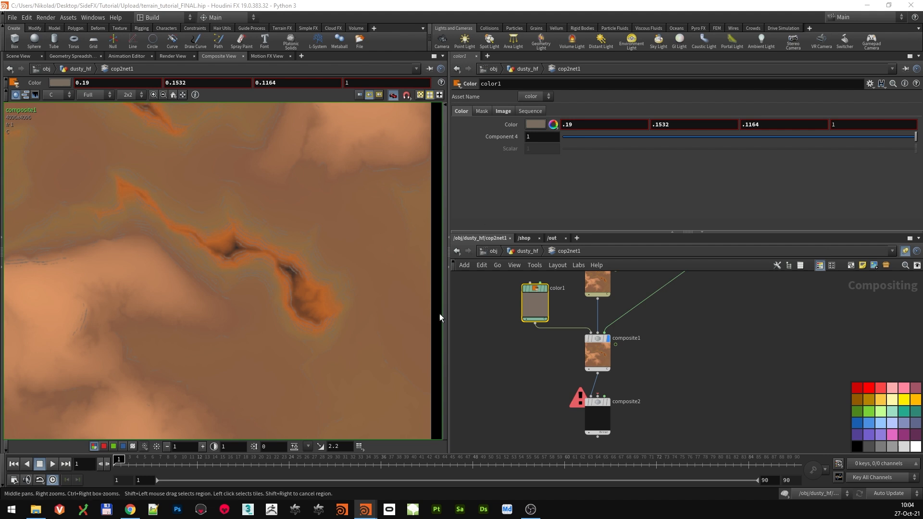
pyautogui.keyDown('alt'); pyautogui.moveTo(538, 306); pyautogui.dragTo(598, 398); pyautogui.keyUp('alt')
# Set the color of color2 to 0.569, 0.3613, 0.1536, keeping the 4096 by 4096 size override
pyautogui.click(501, 111)
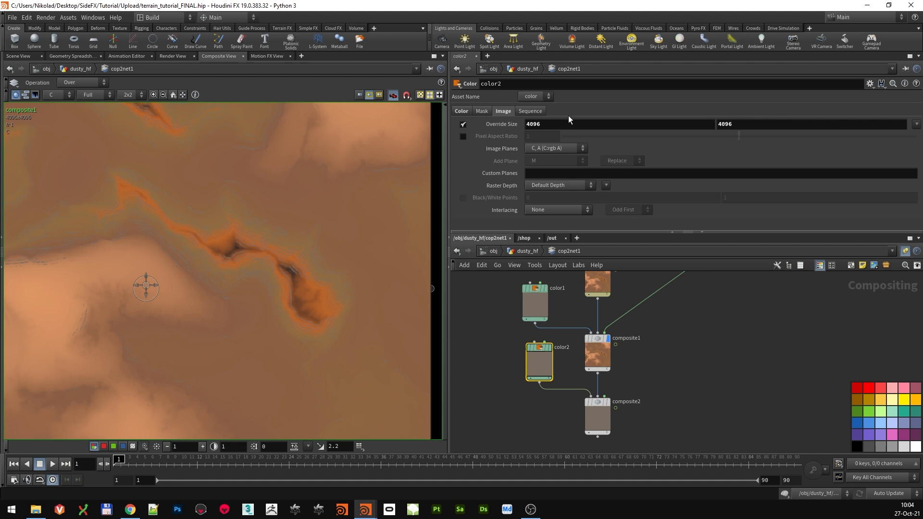
pyautogui.click(461, 111)
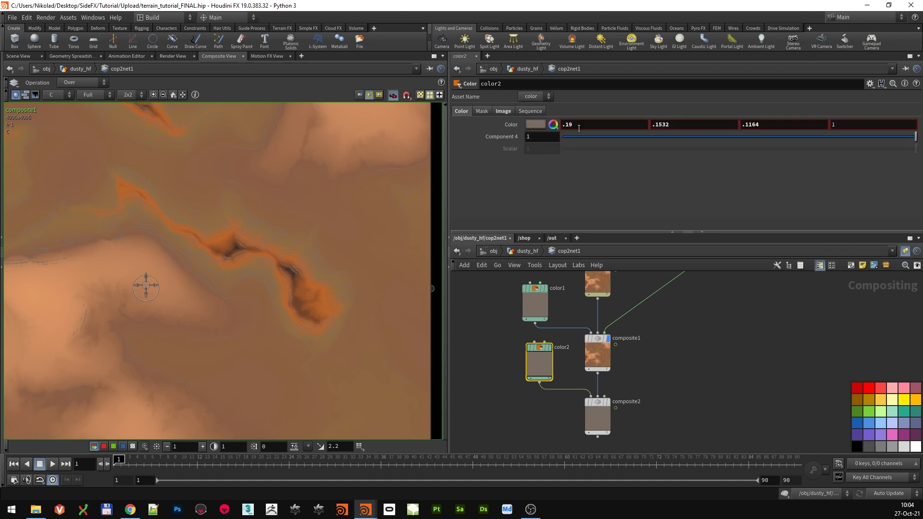
pyautogui.click(606, 125)
pyautogui.write('.569')
pyautogui.press('Tab')
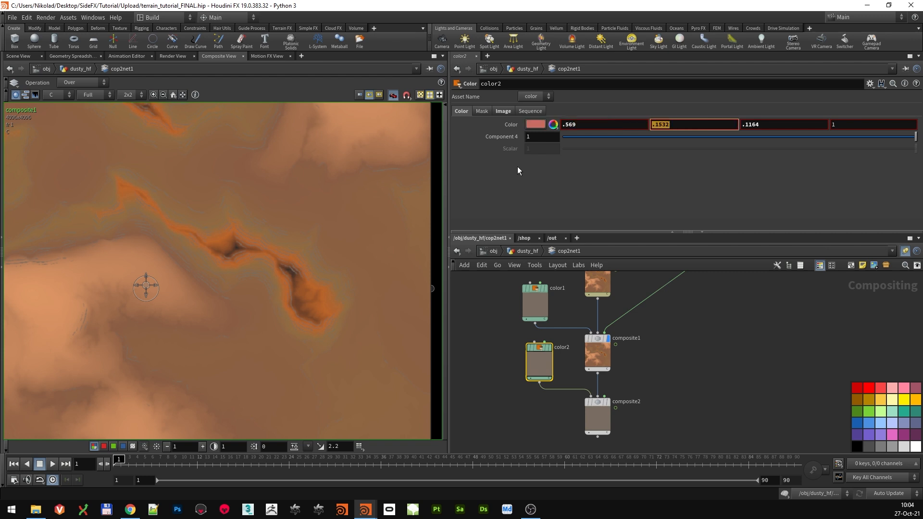
pyautogui.write('.3')
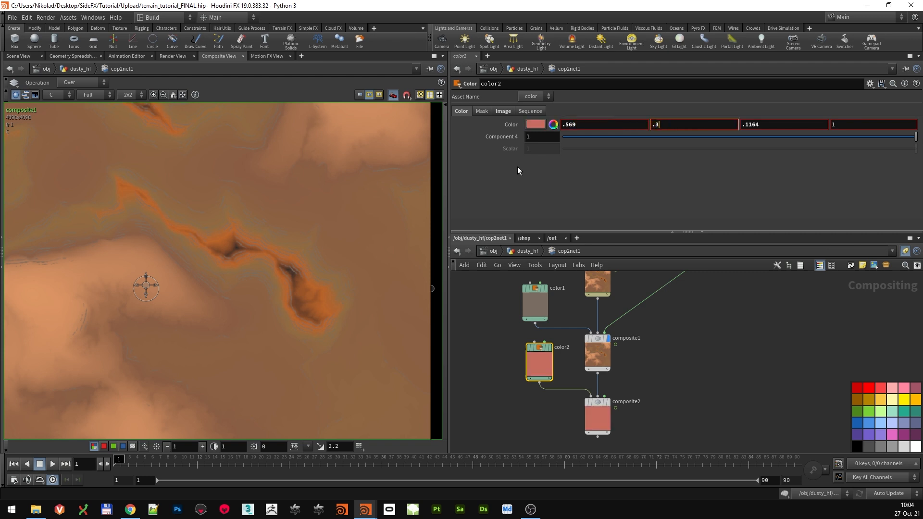
pyautogui.write('613')
pyautogui.press('Tab')
pyautogui.write('.1536')
pyautogui.press('Return')
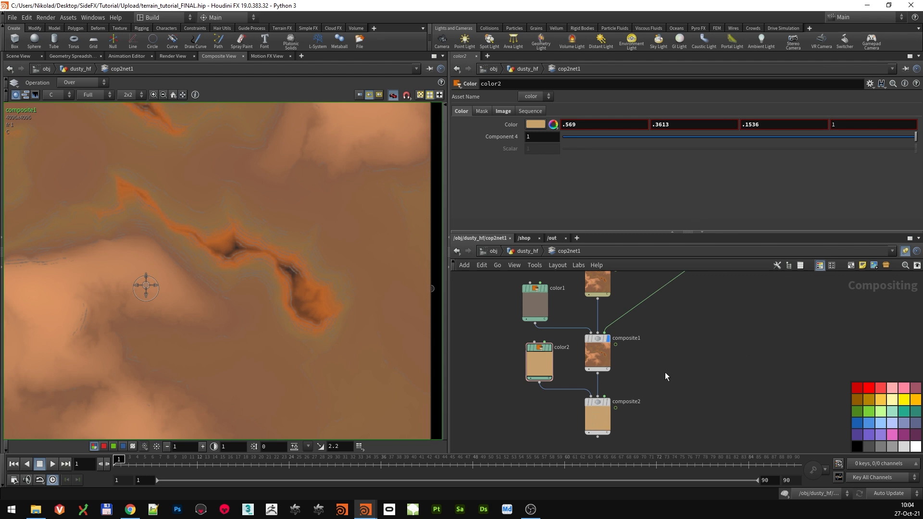
# Connect the output of delete4 to the mask input of composite2, display composite2 and inspect the composited texture
pyautogui.scroll(-3, 218, 293)
pyautogui.scroll(2, 610, 404)
pyautogui.moveTo(705, 397); pyautogui.dragTo(708, 324, button='middle')
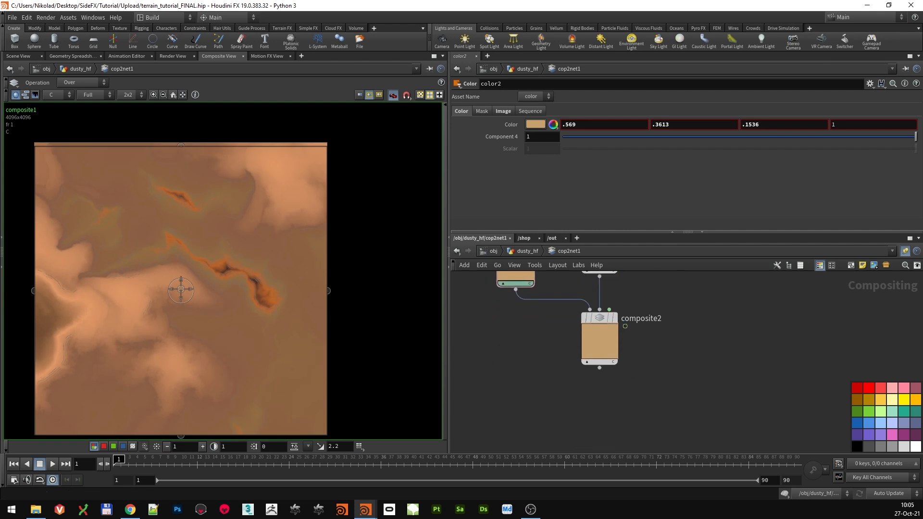
pyautogui.scroll(-4, 709, 355)
pyautogui.click(752, 284)
pyautogui.click(574, 418)
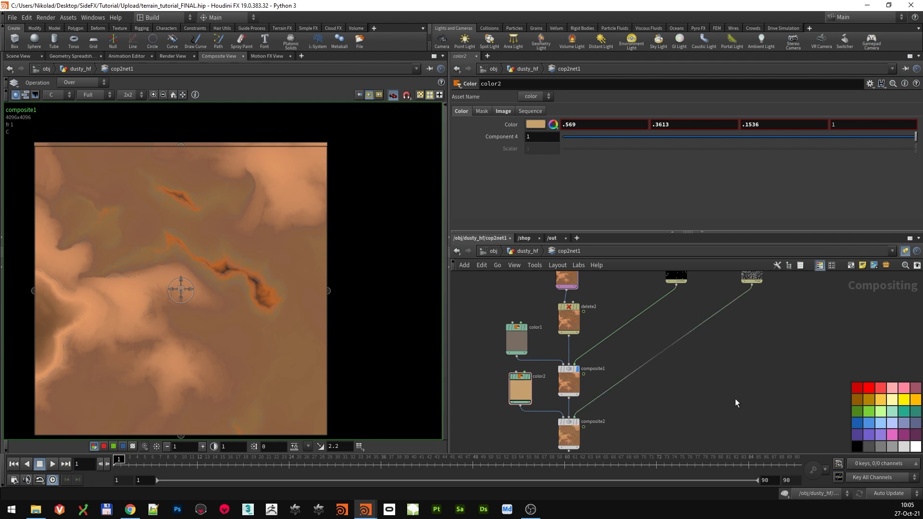
pyautogui.moveTo(709, 389); pyautogui.dragTo(716, 374, button='middle')
pyautogui.scroll(6, 169, 354)
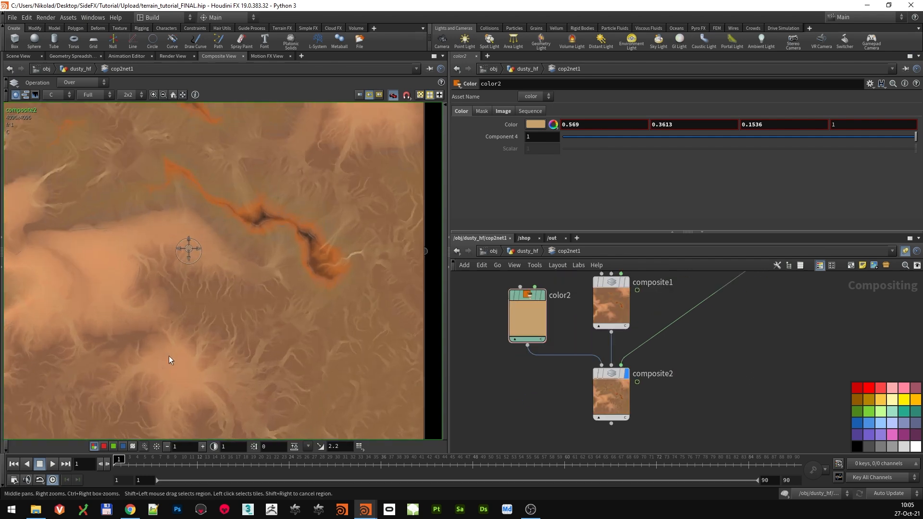
pyautogui.scroll(-3, 283, 338)
pyautogui.scroll(-2, 304, 256)
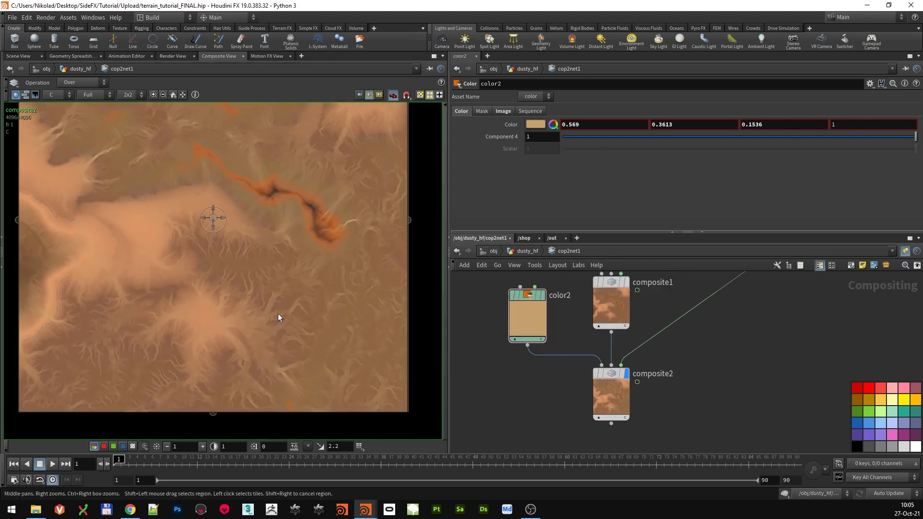
pyautogui.moveTo(148, 206); pyautogui.dragTo(145, 304, button='middle')
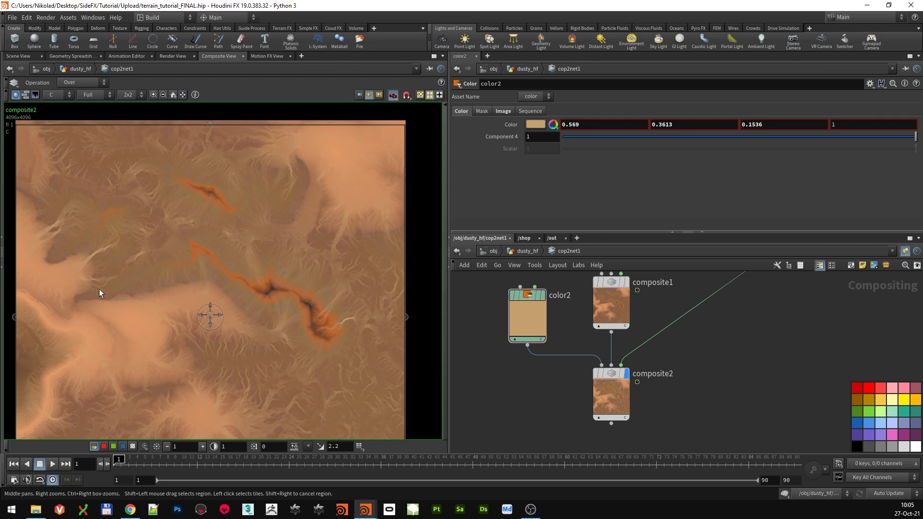
# Move the delete4 node closer to delete3 in the network
pyautogui.scroll(-4, 740, 373)
pyautogui.moveTo(793, 330); pyautogui.dragTo(659, 437, button='middle')
pyautogui.scroll(3, 689, 345)
pyautogui.moveTo(704, 333); pyautogui.dragTo(682, 334)
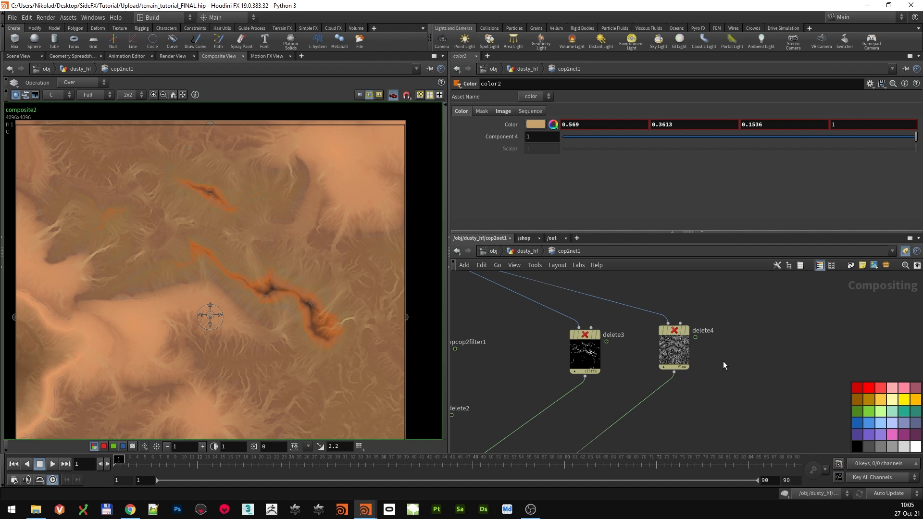
pyautogui.moveTo(729, 388); pyautogui.dragTo(726, 373, button='middle')
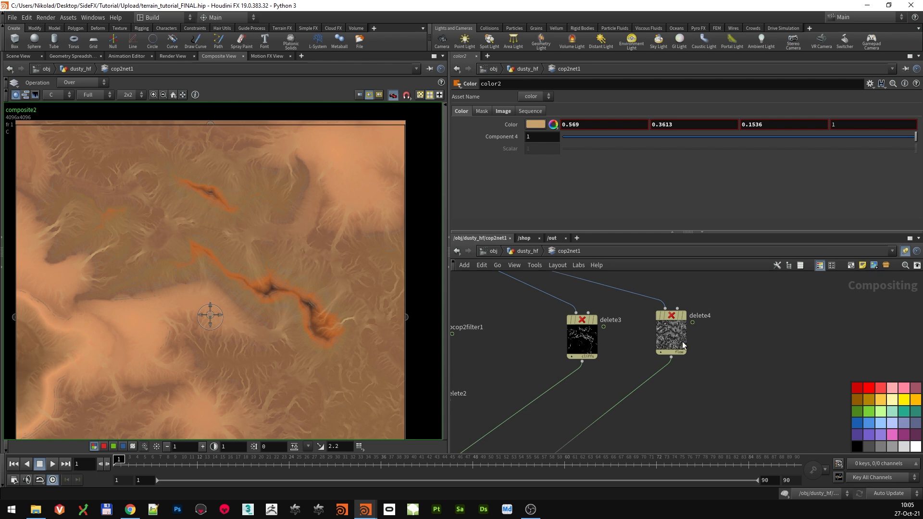
pyautogui.moveTo(682, 346); pyautogui.dragTo(671, 346)
pyautogui.moveTo(719, 371); pyautogui.dragTo(716, 353, button='middle')
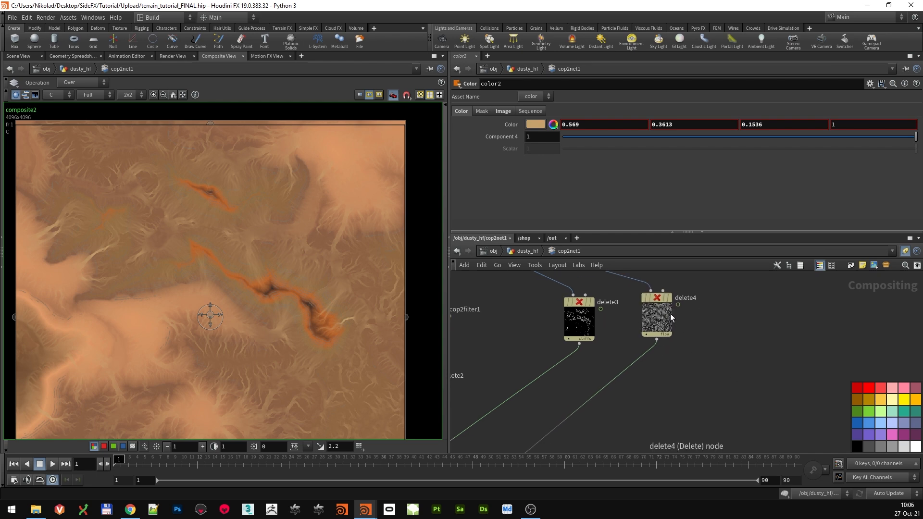
# Insert a Contrast node directly below delete4 on the wire leading to composite2
pyautogui.press('Tab')
pyautogui.write('con')
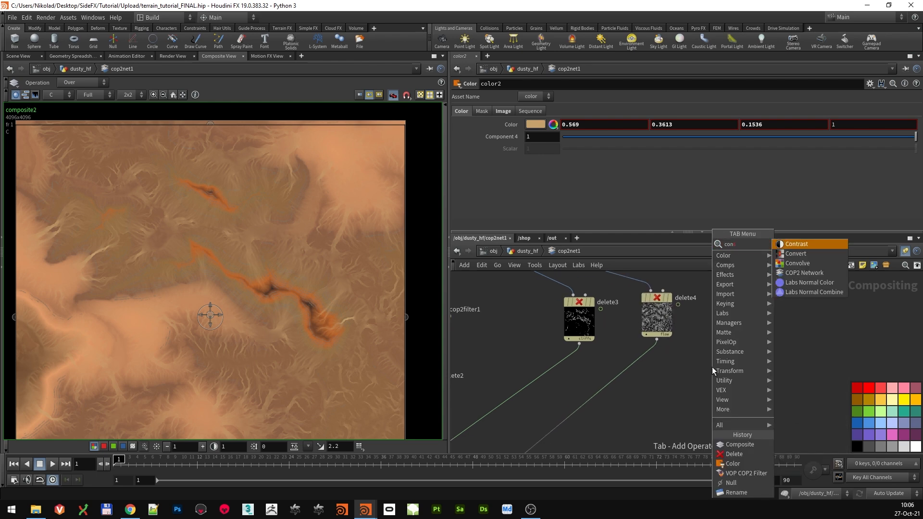
pyautogui.click(826, 246)
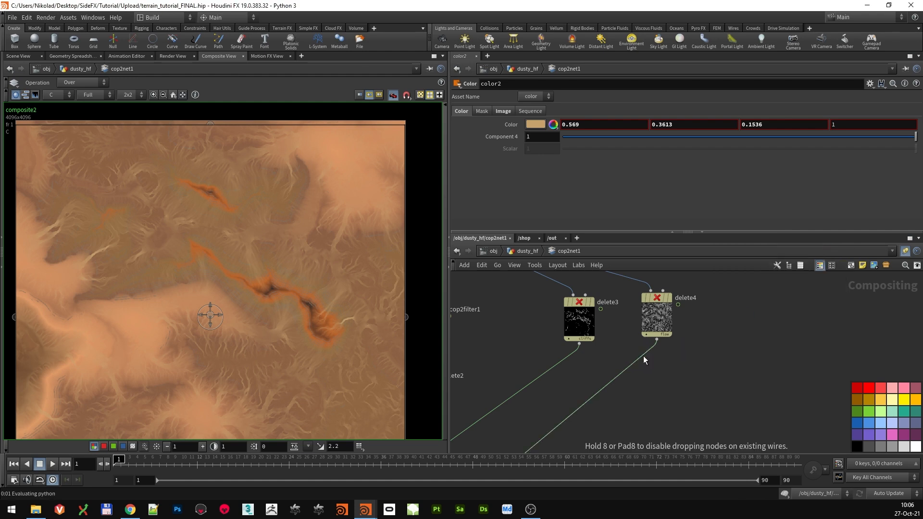
pyautogui.moveTo(645, 359); pyautogui.dragTo(658, 356)
pyautogui.moveTo(658, 356)
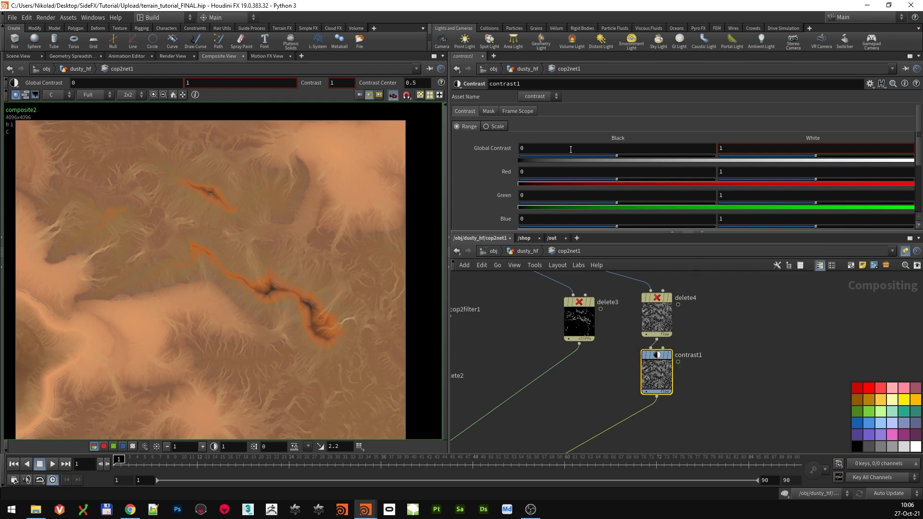
# Set the global contrast black value of contrast1 to -0.048
pyautogui.click(545, 145)
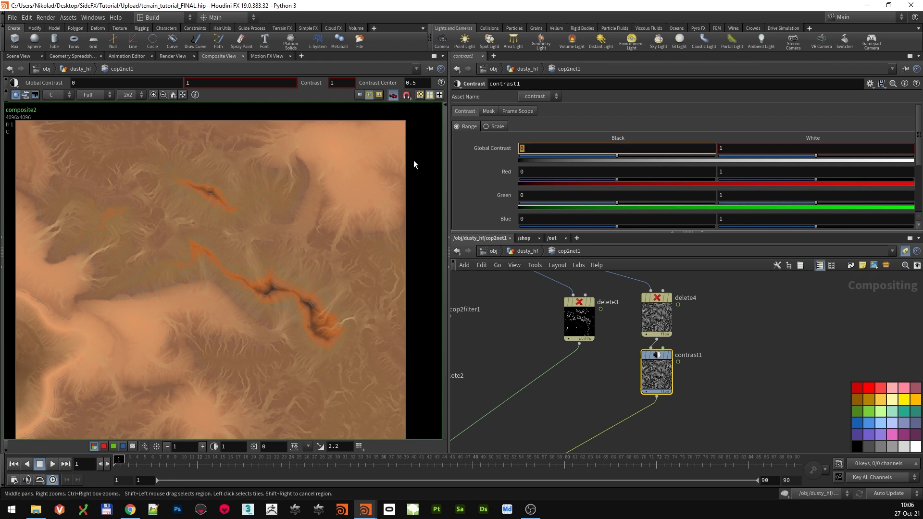
pyautogui.write('0.048')
pyautogui.scroll(4, 715, 323)
pyautogui.click(520, 149)
pyautogui.write('-')
pyautogui.press('Return')
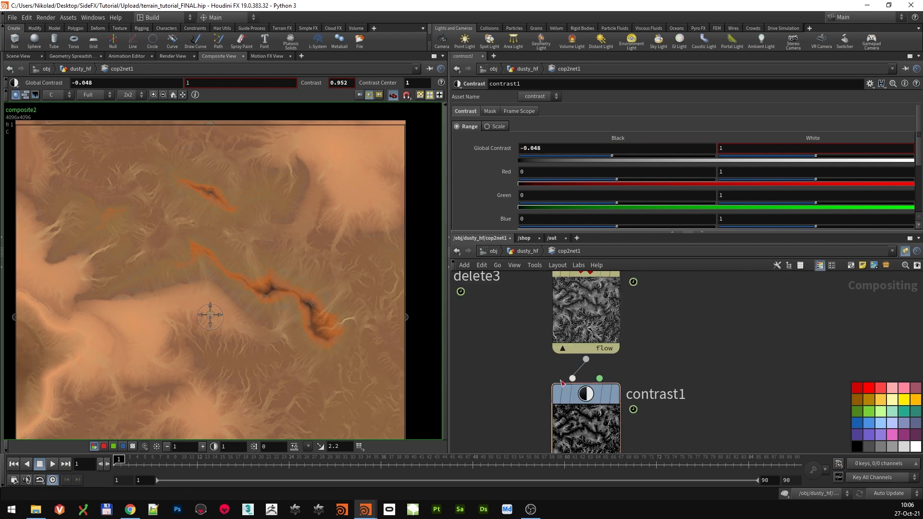
# Display delete4 and contrast1 in turn to compare the flow mask before and after the contrast adjustment
pyautogui.scroll(-4, 259, 305)
pyautogui.moveTo(496, 409); pyautogui.dragTo(513, 304, button='middle')
pyautogui.scroll(4, 567, 317)
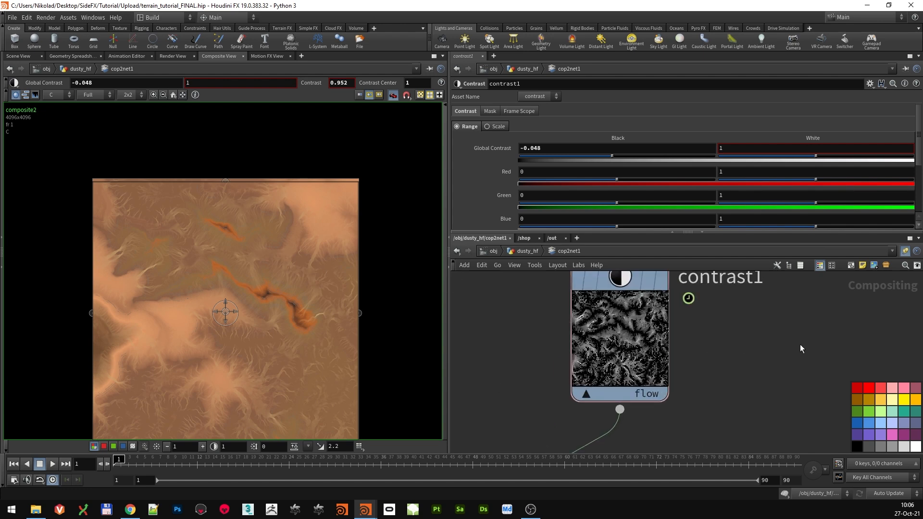
pyautogui.moveTo(748, 289); pyautogui.dragTo(738, 378, button='middle')
pyautogui.scroll(-5, 738, 377)
pyautogui.moveTo(612, 383); pyautogui.dragTo(600, 398, button='middle')
pyautogui.click(677, 281)
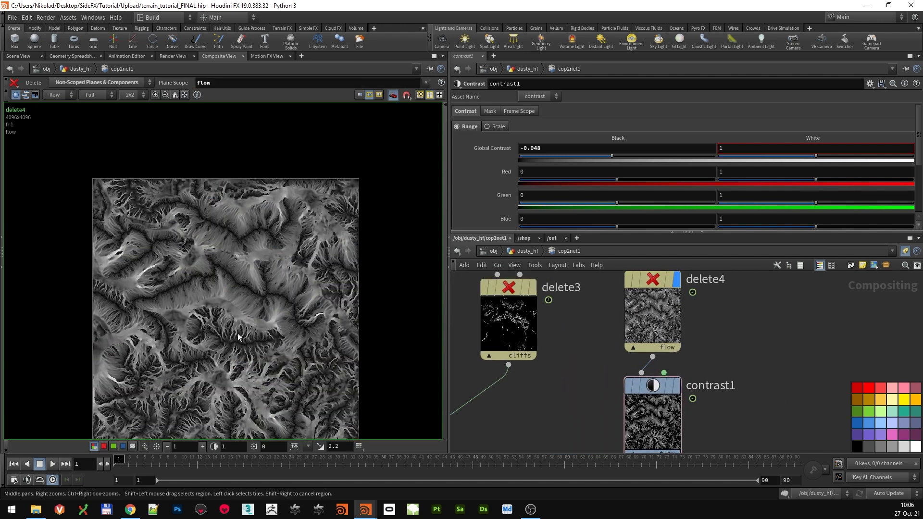
pyautogui.scroll(4, 275, 330)
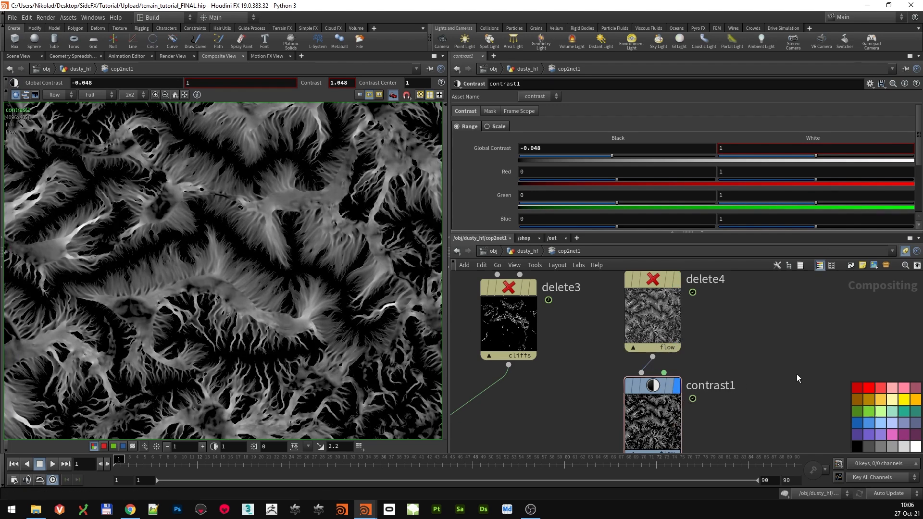
pyautogui.scroll(-5, 625, 356)
pyautogui.scroll(5, 546, 414)
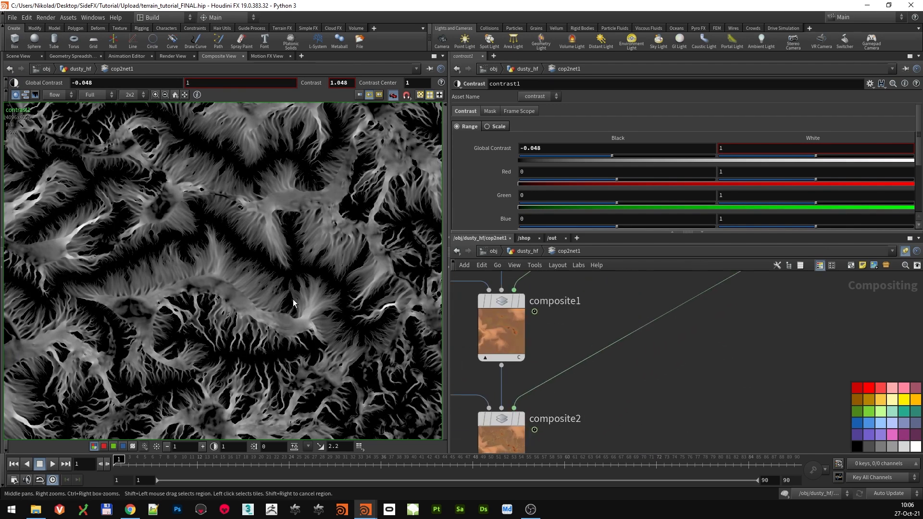
pyautogui.moveTo(579, 426); pyautogui.dragTo(608, 365, button='middle')
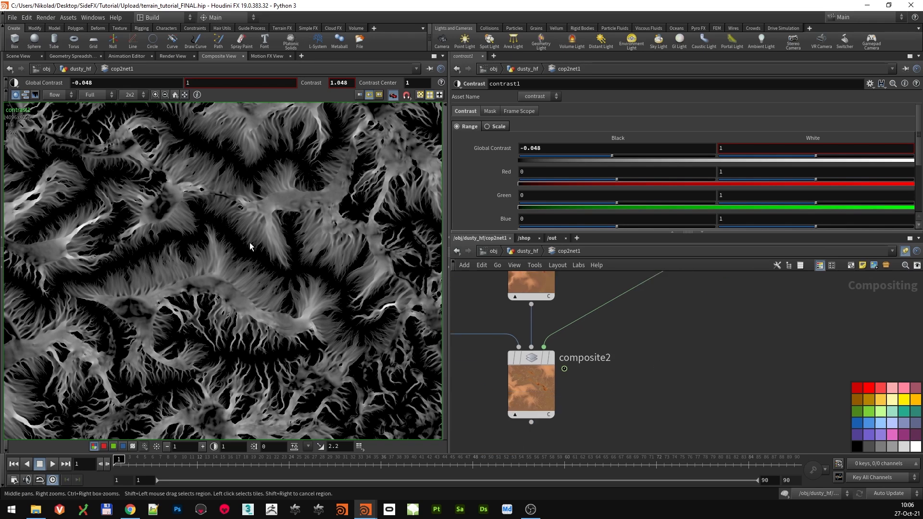
# Display the composite2 result in the composite view
pyautogui.click(553, 360)
pyautogui.scroll(-3, 659, 364)
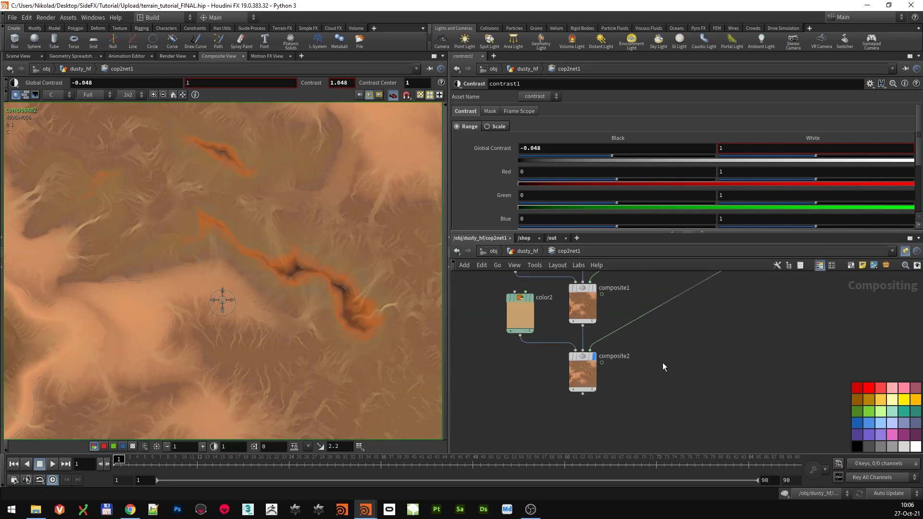
pyautogui.scroll(-3, 665, 376)
# Enclose the delete3, delete4 and contrast1 nodes in a network box titled IMPORTED MASKS
pyautogui.moveTo(743, 381); pyautogui.dragTo(667, 436, button='middle')
pyautogui.moveTo(673, 385); pyautogui.dragTo(580, 307)
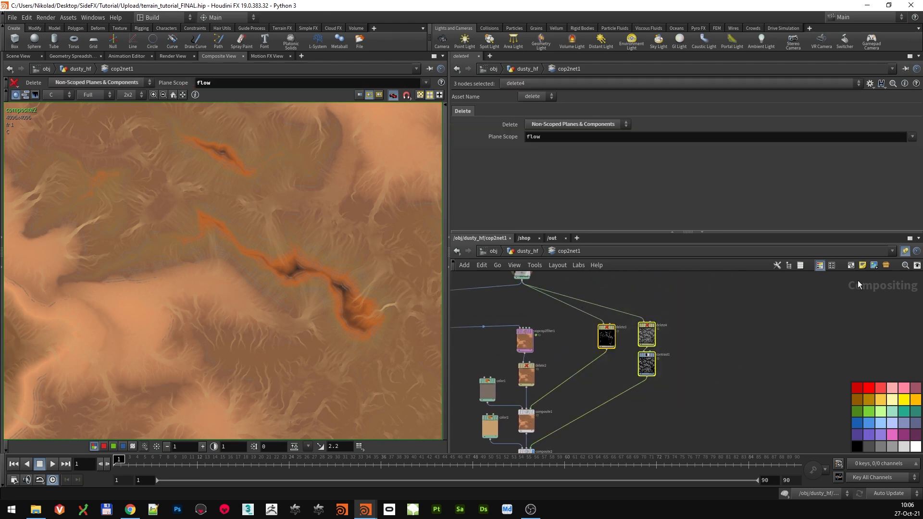
pyautogui.click(851, 267)
pyautogui.scroll(3, 621, 320)
pyautogui.doubleClick(620, 315)
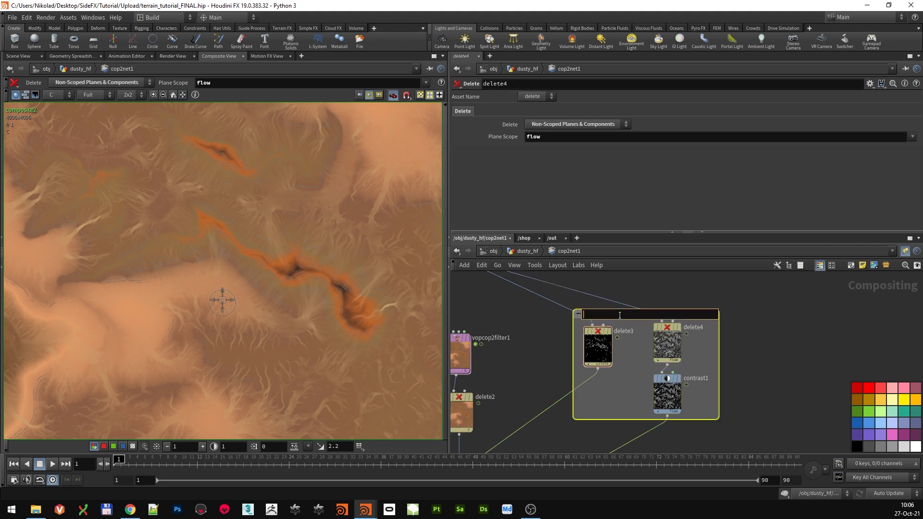
pyautogui.write('IMPORTED MAPS')
pyautogui.press('Return')
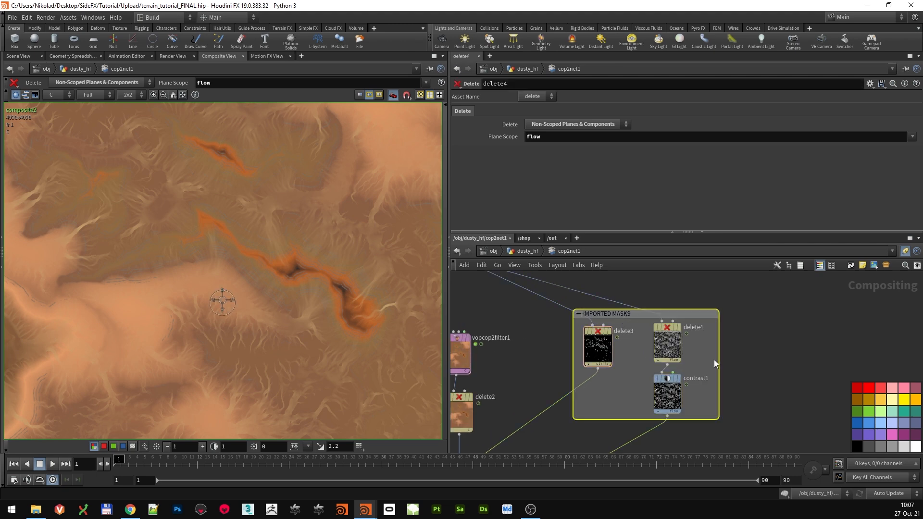
# Add a Composite node below composite2 and wire composite2's output into its background input
pyautogui.scroll(-4, 732, 376)
pyautogui.moveTo(714, 447); pyautogui.dragTo(729, 354, button='middle')
pyautogui.scroll(4, 641, 366)
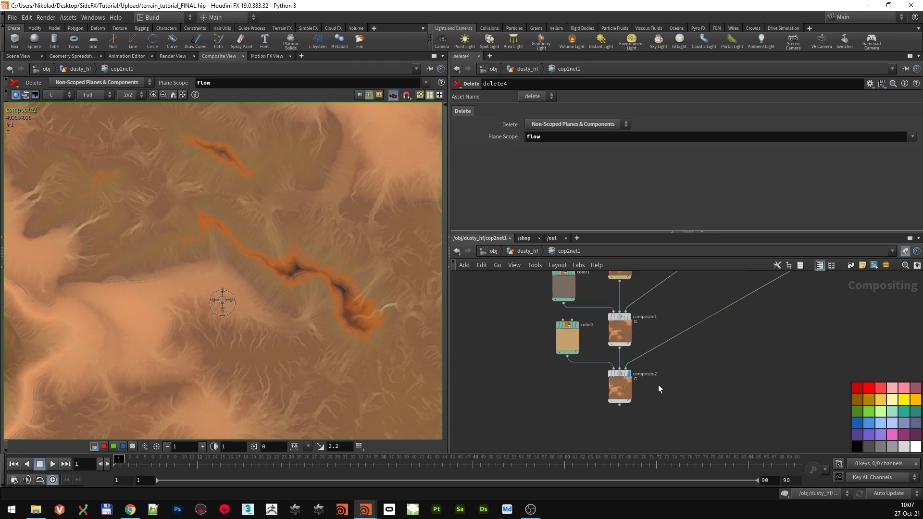
pyautogui.moveTo(651, 424); pyautogui.dragTo(644, 402, button='middle')
pyautogui.press('Tab')
pyautogui.write('comp')
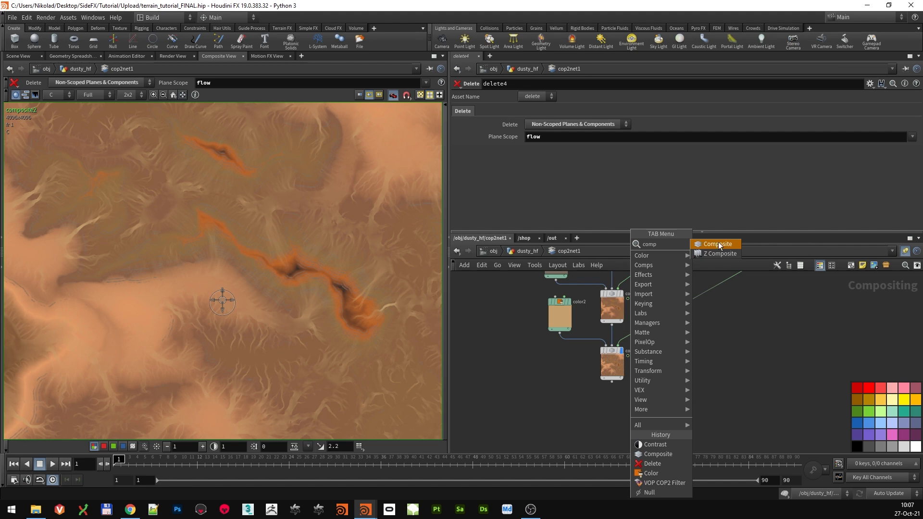
pyautogui.click(720, 245)
pyautogui.click(615, 414)
pyautogui.click(612, 383)
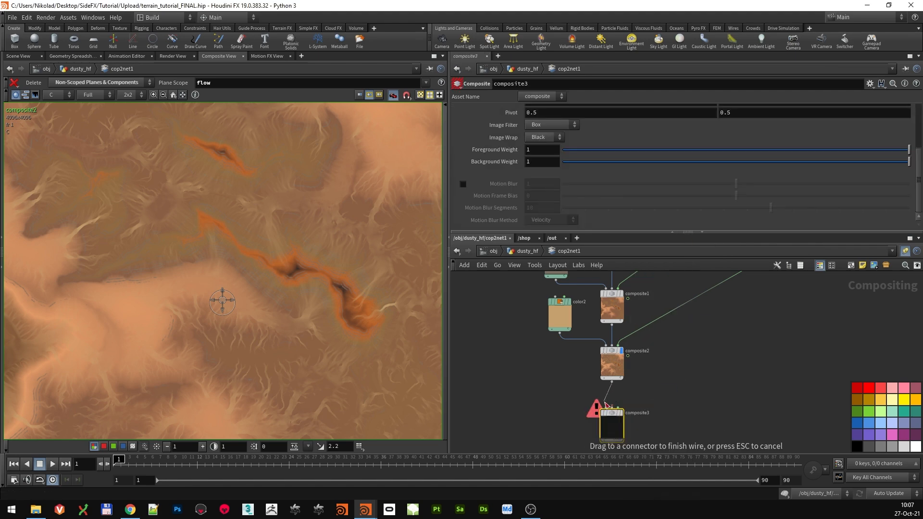
pyautogui.click(609, 410)
pyautogui.moveTo(675, 416); pyautogui.dragTo(675, 391, button='middle')
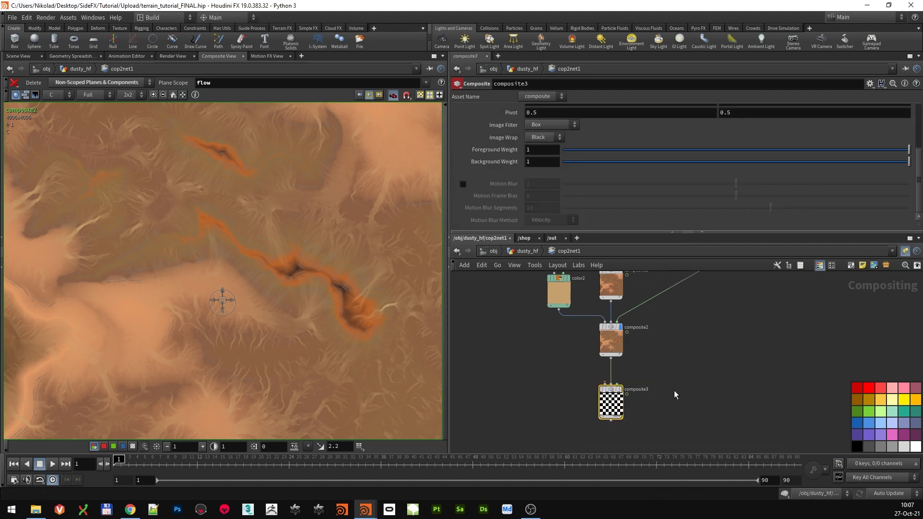
# Duplicate the color2 node just below the original and wire the copy into composite3's foreground input
pyautogui.keyDown('alt'); pyautogui.moveTo(553, 291); pyautogui.dragTo(561, 354); pyautogui.keyUp('alt')
pyautogui.click(559, 371)
pyautogui.click(605, 385)
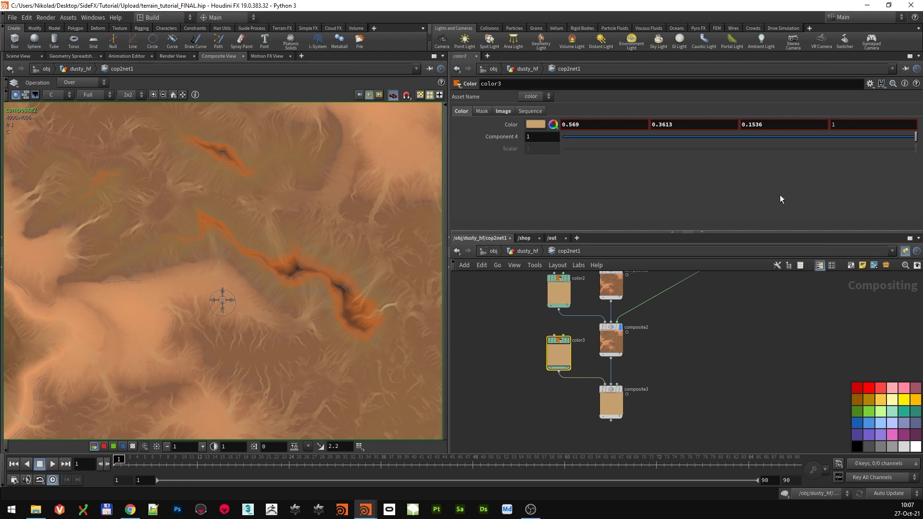
# Set the color of the color3 node to 0.23, 0.14605, 0.0621
pyautogui.click(572, 124)
pyautogui.write('.23')
pyautogui.press('Tab')
pyautogui.write('.1')
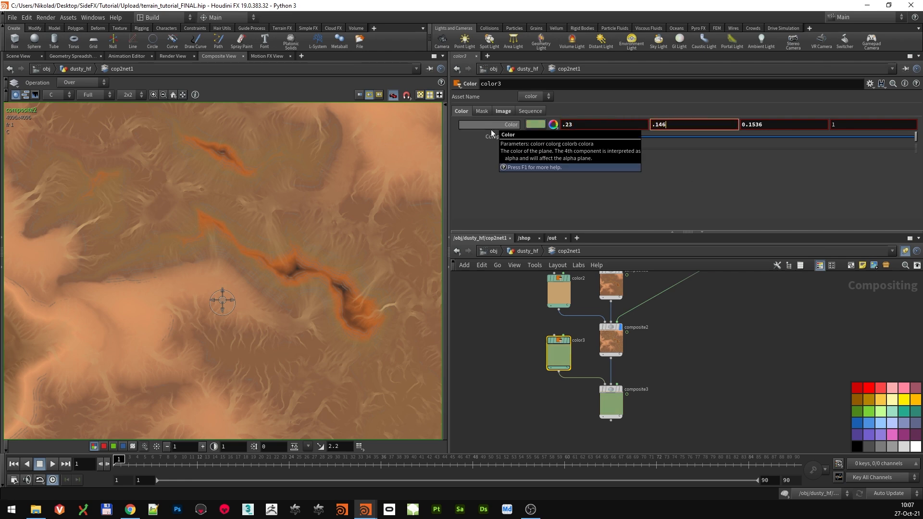
pyautogui.write('4605')
pyautogui.press('Tab')
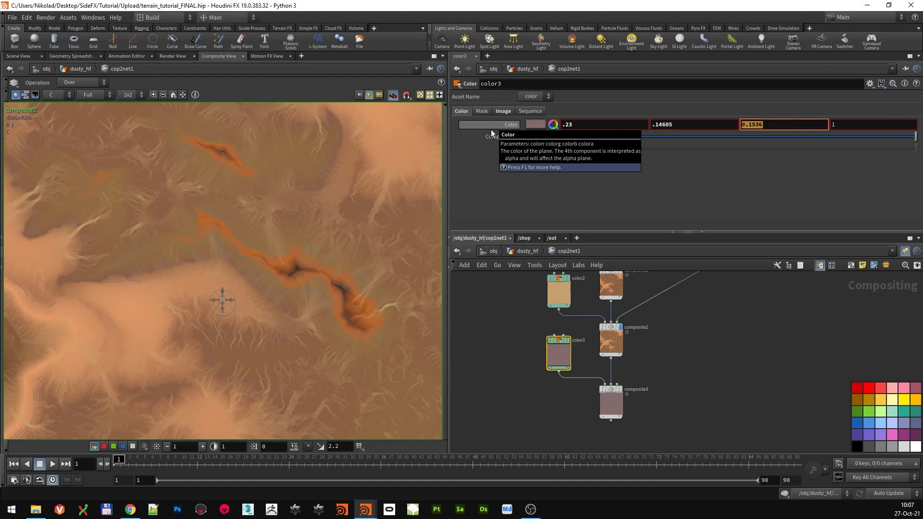
pyautogui.write('.0621')
pyautogui.press('Return')
# Select composite3 and examine its connections and composite parameters
pyautogui.scroll(-1, 501, 386)
pyautogui.moveTo(503, 340)
pyautogui.mouseDown(button='middle')
pyautogui.moveTo(490, 412)
pyautogui.moveTo(508, 380)
pyautogui.moveTo(500, 414)
pyautogui.moveTo(508, 348)
pyautogui.mouseUp(button='middle')
pyautogui.scroll(-1, 508, 379)
pyautogui.scroll(2, 513, 384)
pyautogui.scroll(1, 517, 388)
pyautogui.scroll(1, 518, 387)
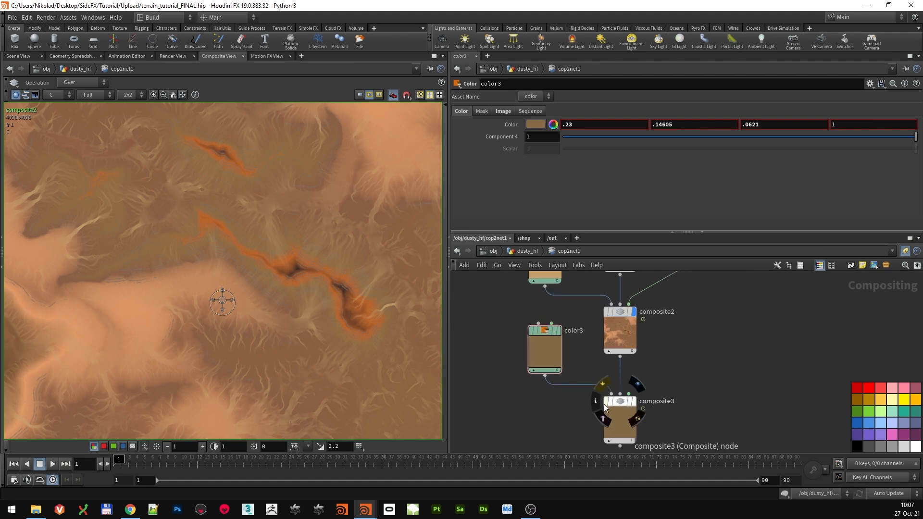
pyautogui.click(619, 415)
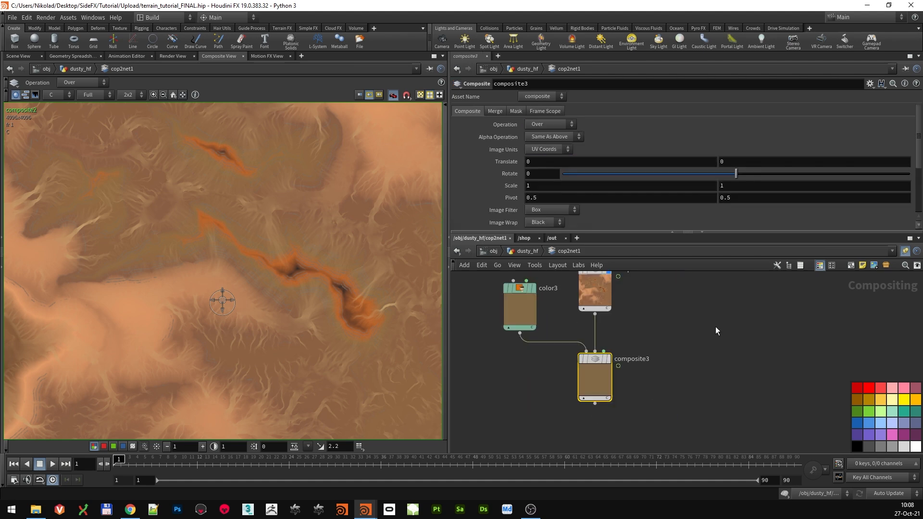
pyautogui.moveTo(716, 331); pyautogui.dragTo(696, 338, button='middle')
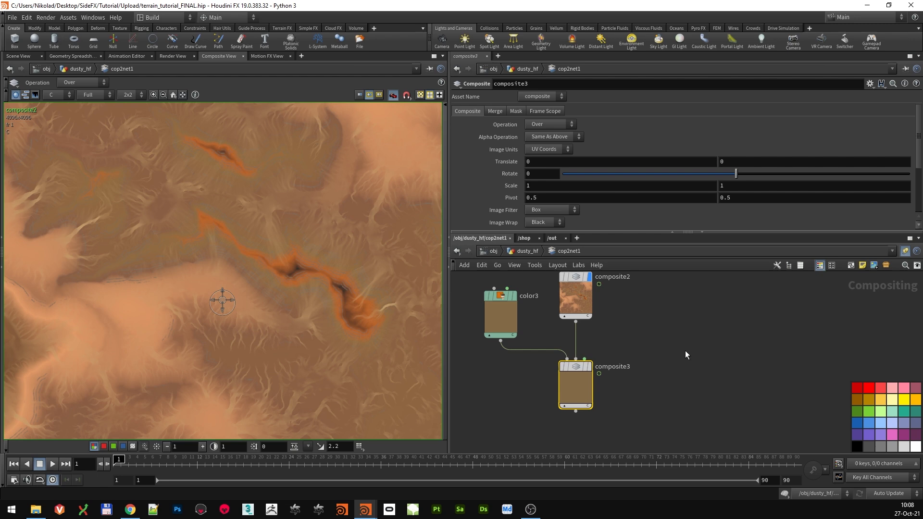
# Add an Edge Detect node beside the IMPORTED MASKS network box, on the side away from the composite chain
pyautogui.scroll(-4, 684, 347)
pyautogui.moveTo(696, 328); pyautogui.dragTo(625, 395, button='middle')
pyautogui.moveTo(660, 344); pyautogui.dragTo(602, 433, button='middle')
pyautogui.scroll(-1, 664, 352)
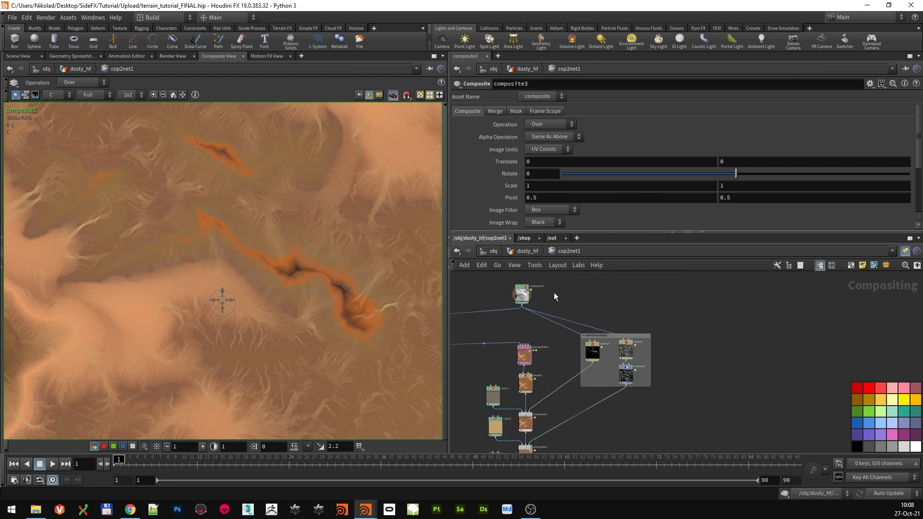
pyautogui.moveTo(492, 333); pyautogui.dragTo(562, 323, button='middle')
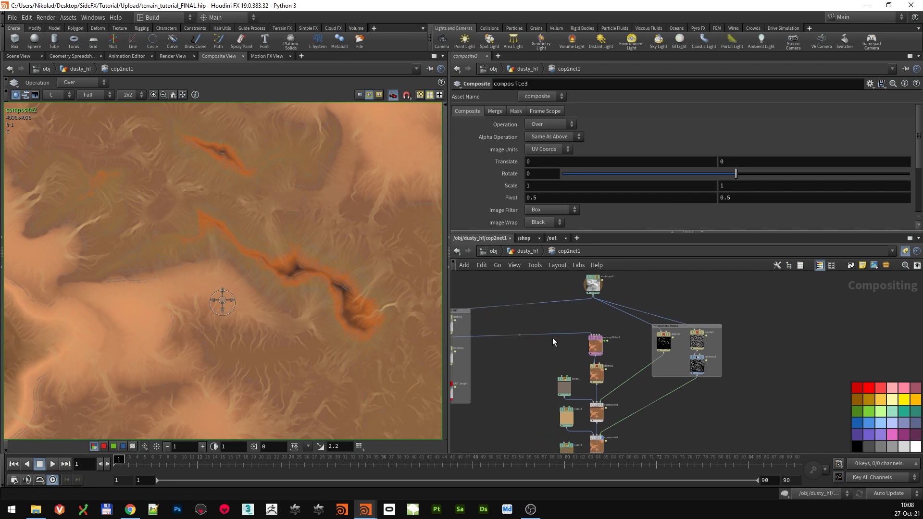
pyautogui.moveTo(761, 387); pyautogui.dragTo(719, 373, button='middle')
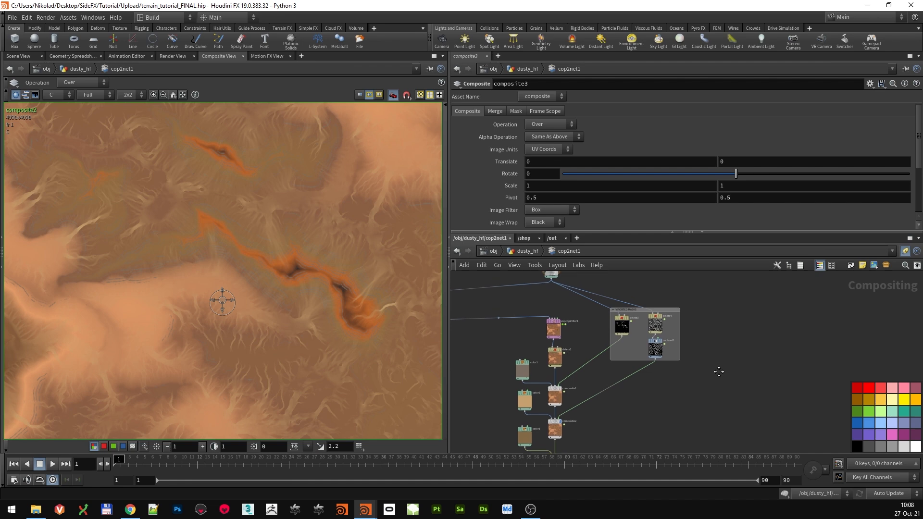
pyautogui.press('Tab')
pyautogui.write('edge')
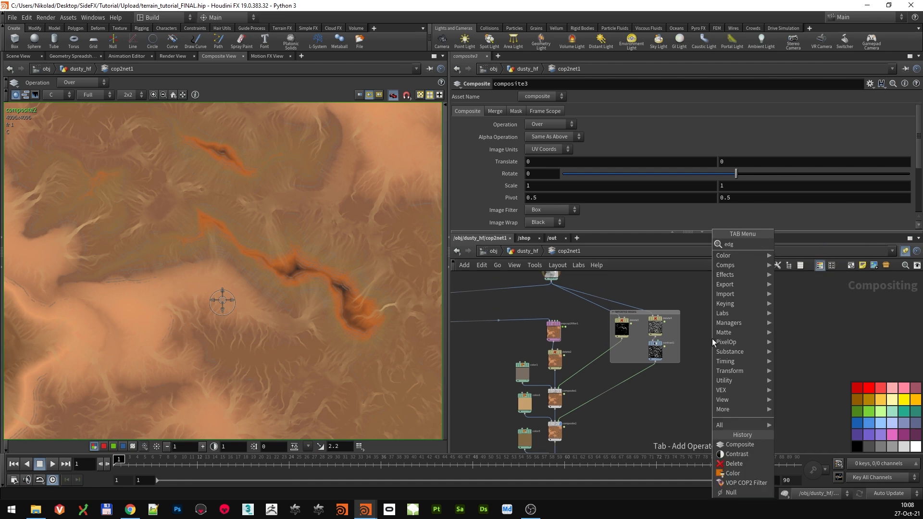
pyautogui.click(808, 256)
pyautogui.click(746, 326)
# Wire the height map into the image input of edge1
pyautogui.moveTo(698, 317); pyautogui.dragTo(600, 311, button='middle')
pyautogui.scroll(3, 486, 330)
pyautogui.click(513, 347)
pyautogui.scroll(-2, 642, 304)
pyautogui.scroll(2, 741, 301)
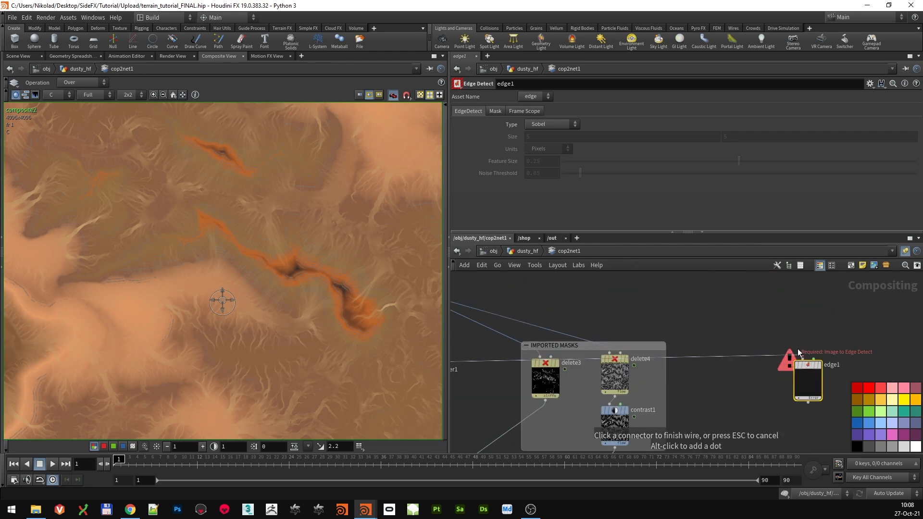
pyautogui.click(758, 351)
# Display edge1 and set its edge detection type to Marr-Hildreth
pyautogui.click(772, 354)
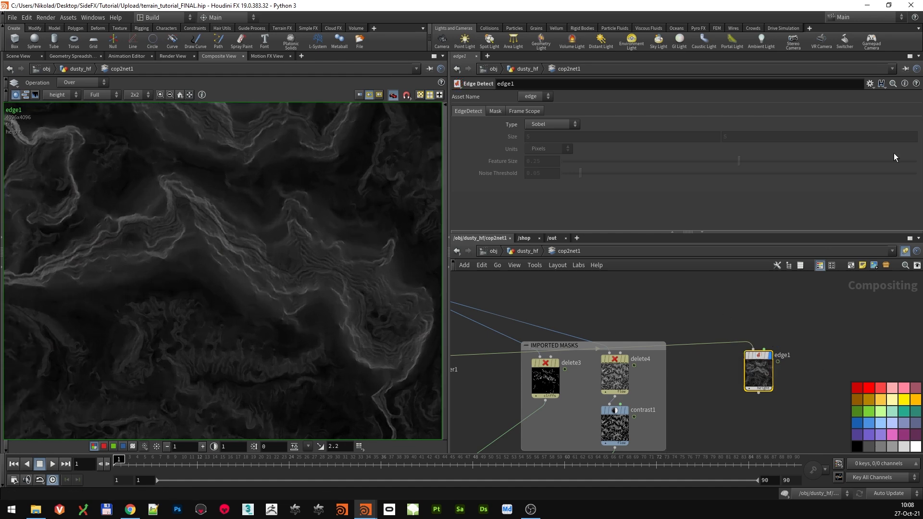
pyautogui.click(552, 123)
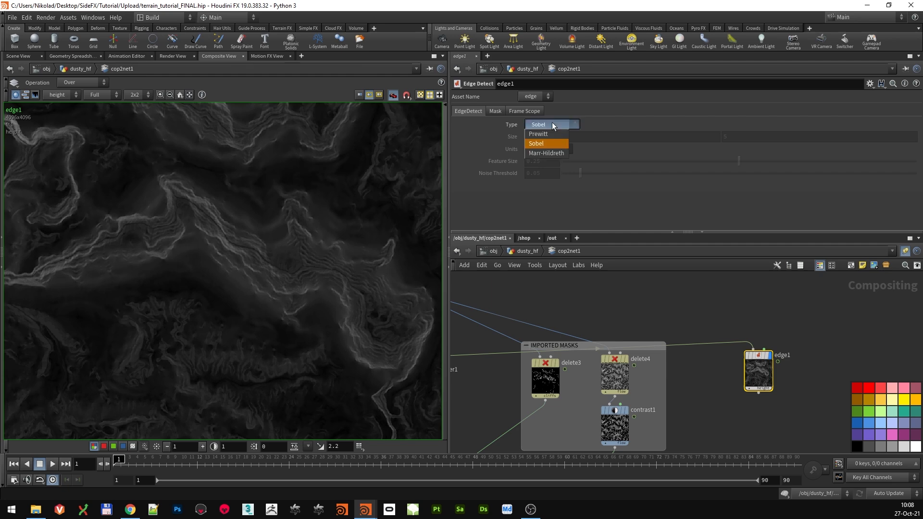
pyautogui.click(556, 154)
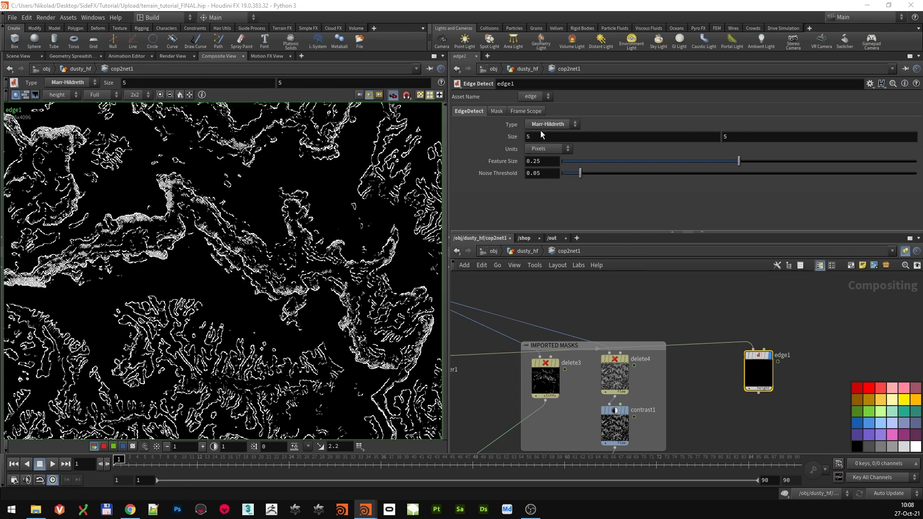
pyautogui.click(555, 161)
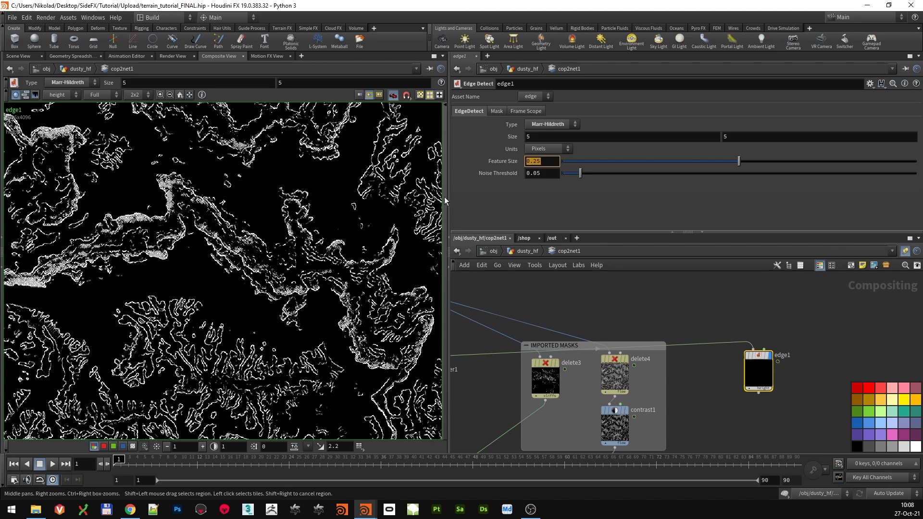
pyautogui.click(547, 160)
pyautogui.doubleClick(544, 160)
pyautogui.click(541, 172)
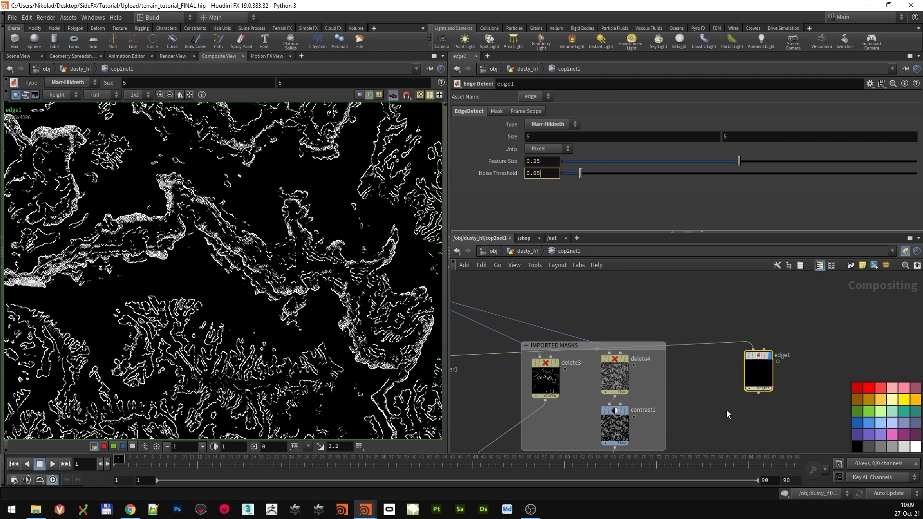
# Add a Blur node below edge1 and wire edge1's output into its image input
pyautogui.moveTo(726, 425); pyautogui.dragTo(674, 351, button='middle')
pyautogui.scroll(5, 312, 313)
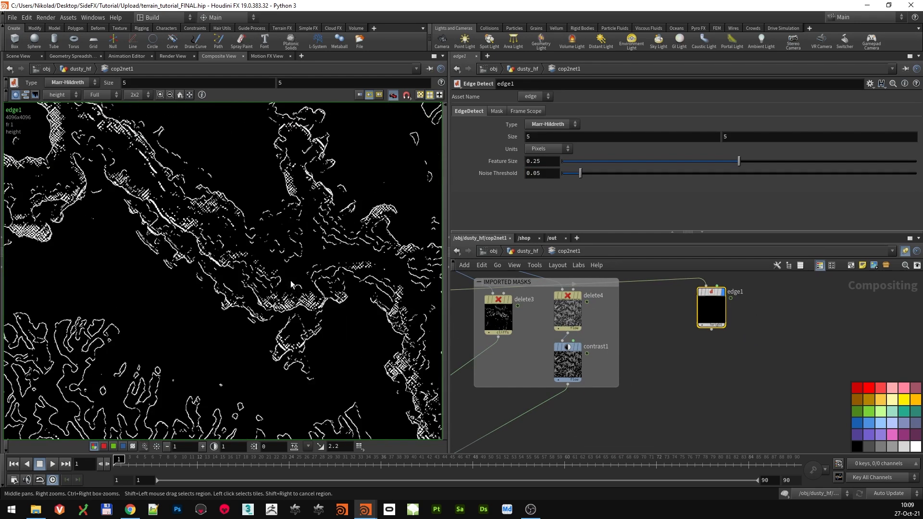
pyautogui.scroll(-2, 311, 313)
pyautogui.press('Tab')
pyautogui.write('biur')
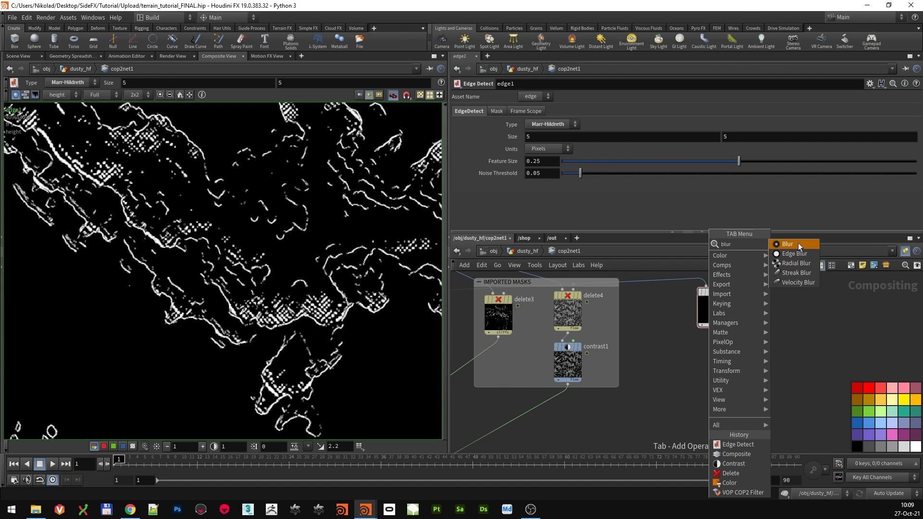
pyautogui.click(788, 245)
pyautogui.click(707, 378)
pyautogui.click(711, 328)
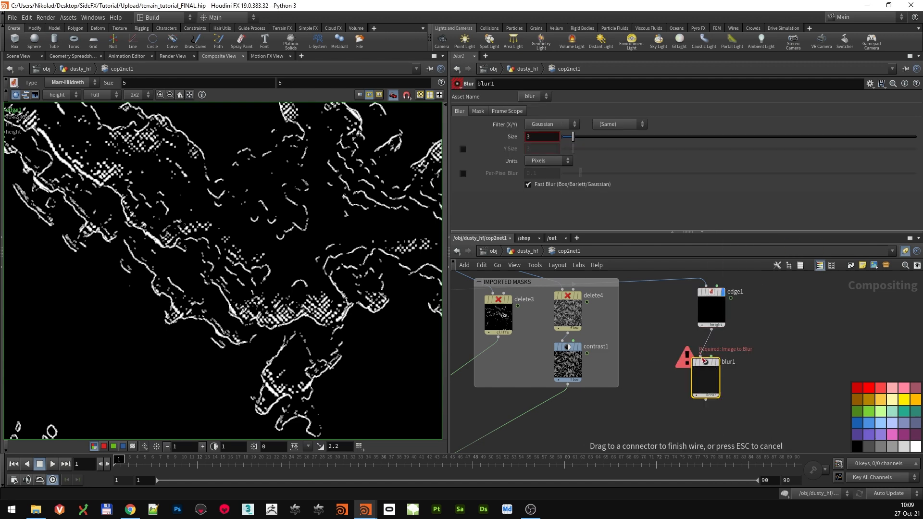
pyautogui.click(704, 359)
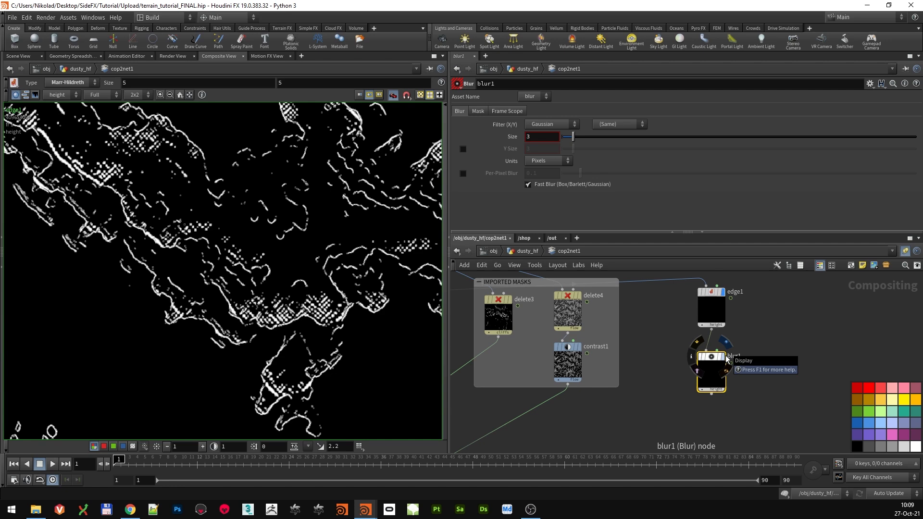
# Display blur1 and set its blur size to 72.5 pixels
pyautogui.click(728, 360)
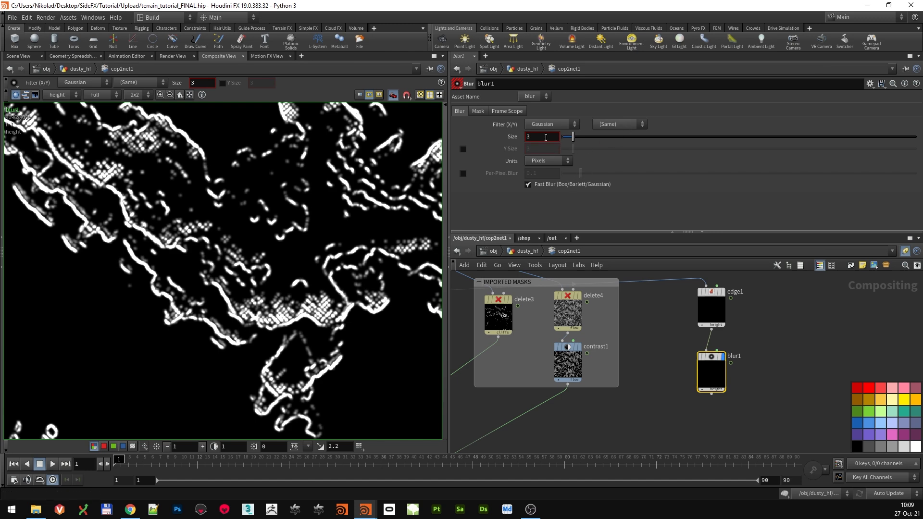
pyautogui.write('72.5')
pyautogui.press('Return')
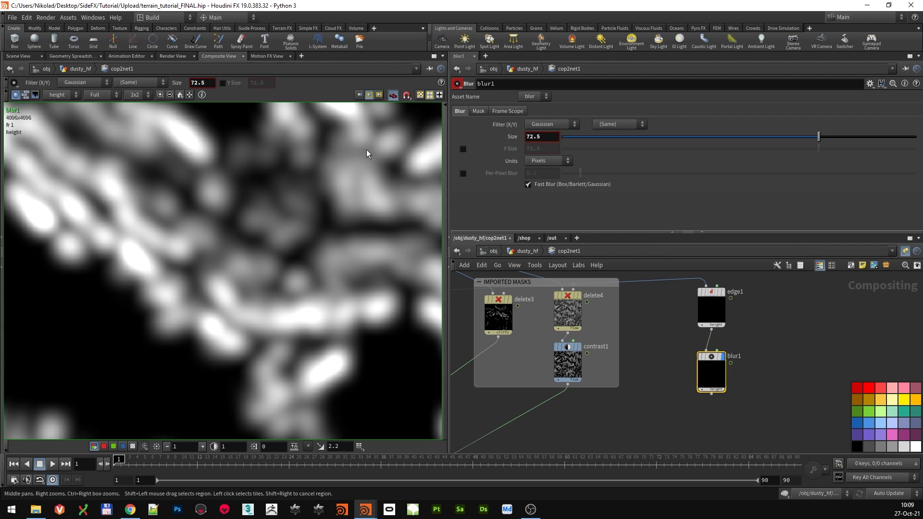
pyautogui.scroll(-5, 175, 316)
pyautogui.scroll(3, 247, 310)
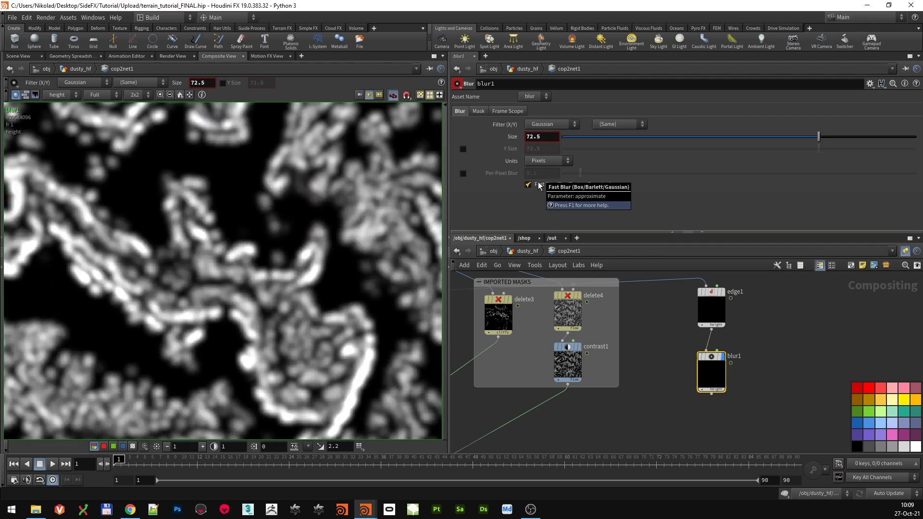
# Wire the output of blur1 into the mask input of composite3
pyautogui.scroll(-3, 634, 347)
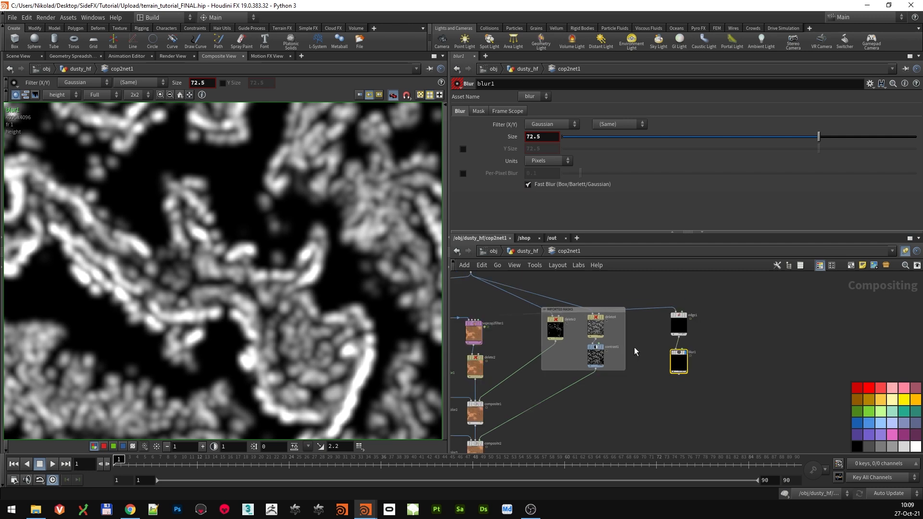
pyautogui.scroll(-1, 717, 373)
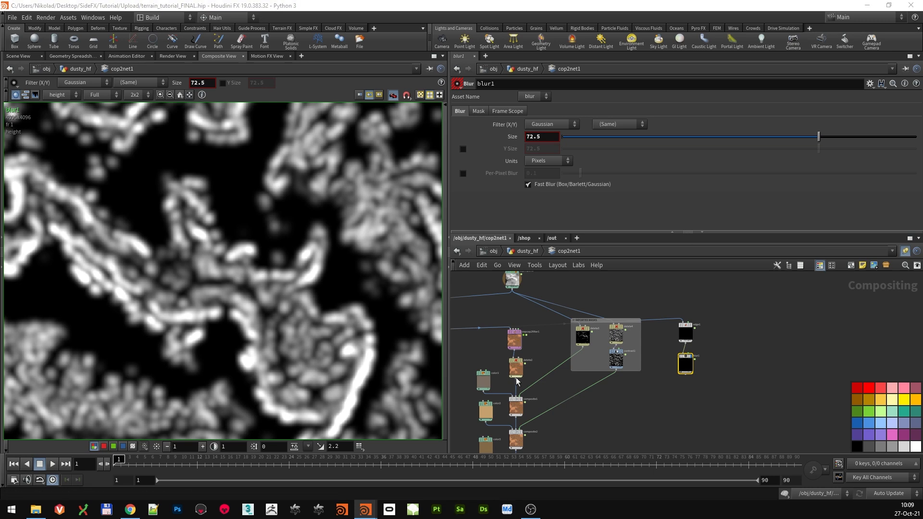
pyautogui.scroll(-2, 726, 409)
pyautogui.scroll(3, 655, 370)
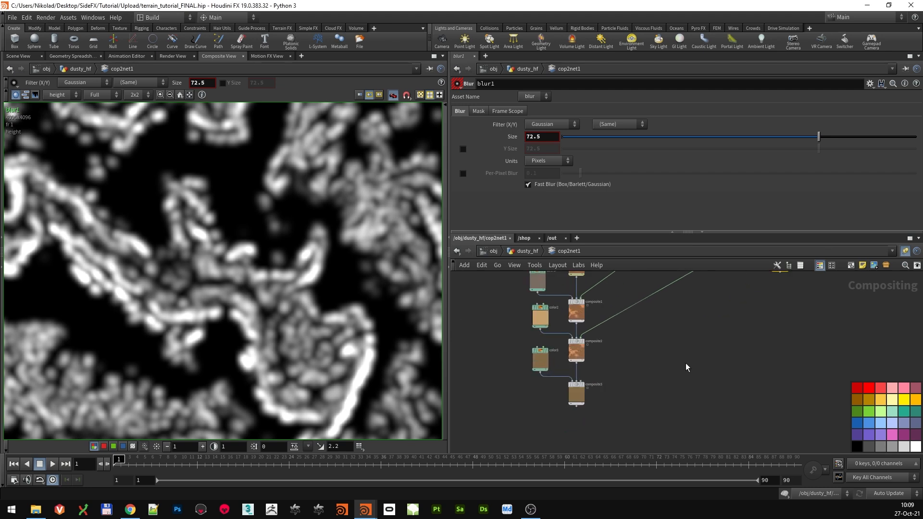
pyautogui.click(733, 301)
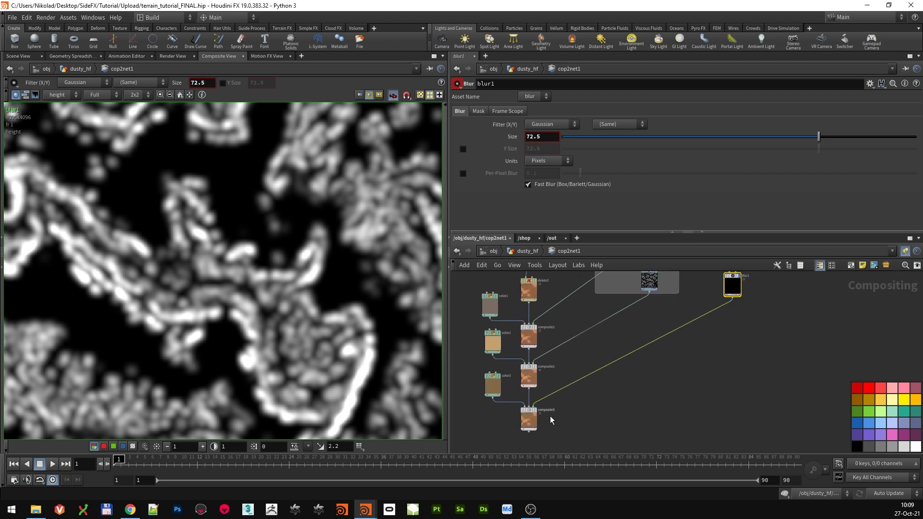
# Select composite3 and display its result in the composite viewer
pyautogui.scroll(3, 560, 416)
pyautogui.click(564, 374)
pyautogui.click(590, 358)
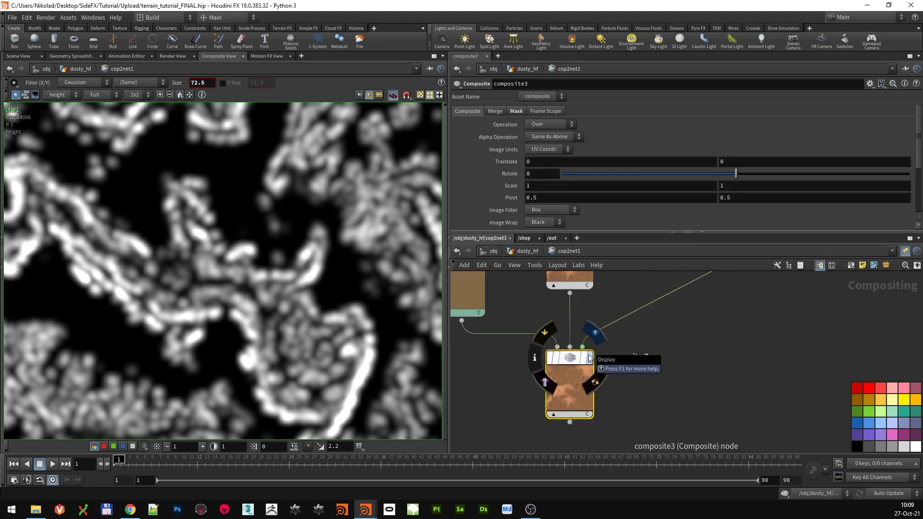
pyautogui.click(590, 358)
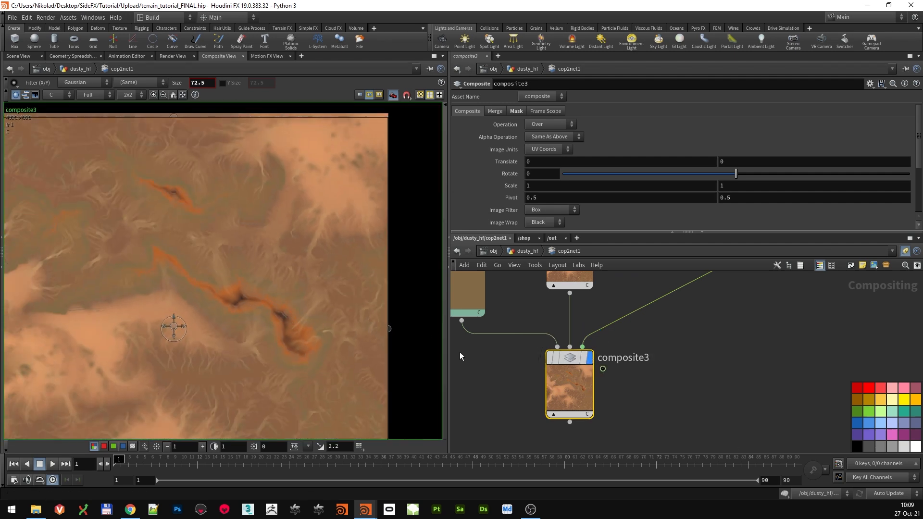
pyautogui.scroll(-4, 239, 325)
pyautogui.scroll(3, 235, 324)
pyautogui.moveTo(530, 345); pyautogui.dragTo(520, 389, button='middle')
pyautogui.scroll(6, 269, 310)
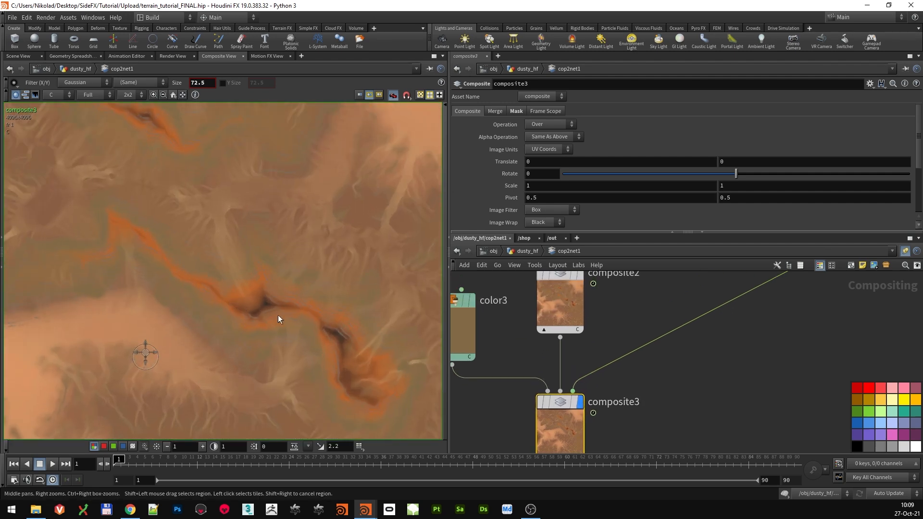
# Compare the results of composite2, composite1 and composite3 by displaying each, ending on composite3
pyautogui.scroll(3, 287, 318)
pyautogui.moveTo(642, 335); pyautogui.dragTo(657, 393, button='middle')
pyautogui.click(598, 336)
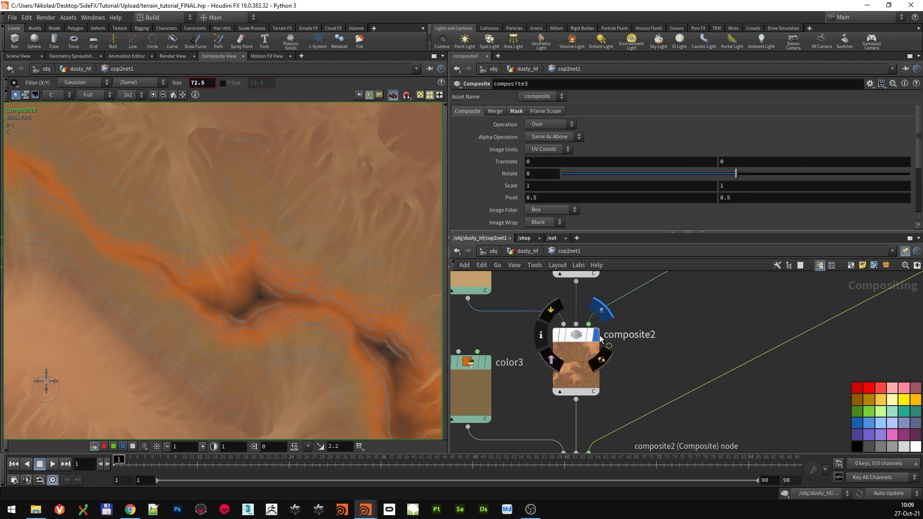
pyautogui.moveTo(283, 353); pyautogui.dragTo(336, 323, button='middle')
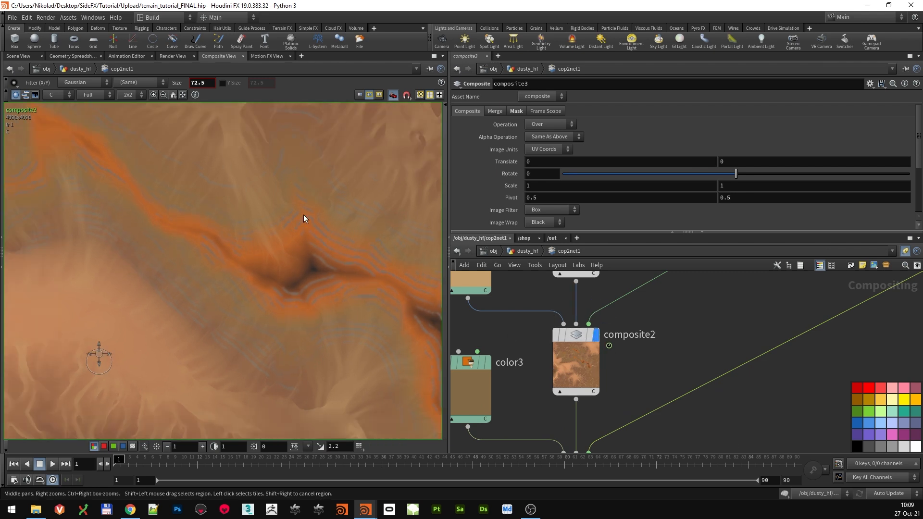
pyautogui.moveTo(646, 317); pyautogui.dragTo(647, 342, button='middle')
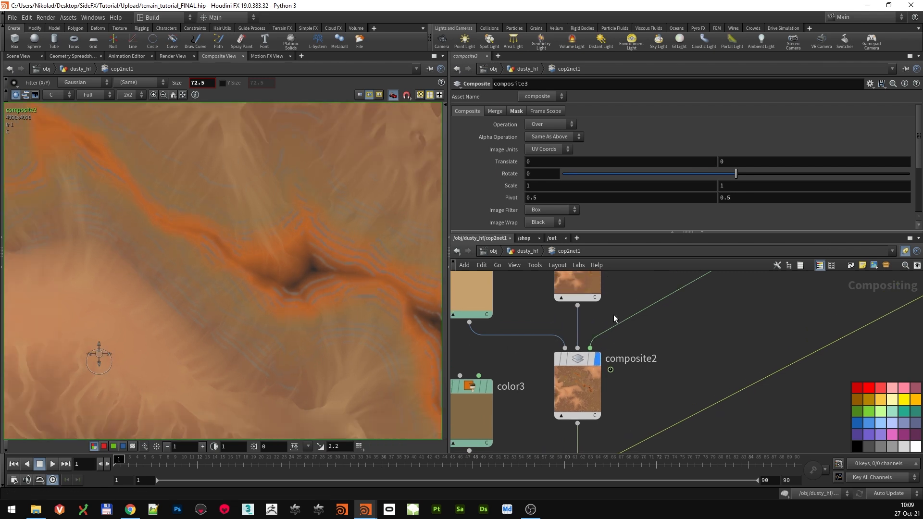
pyautogui.moveTo(611, 270); pyautogui.dragTo(601, 324, button='middle')
pyautogui.click(597, 299)
pyautogui.moveTo(665, 397); pyautogui.dragTo(665, 316, button='middle')
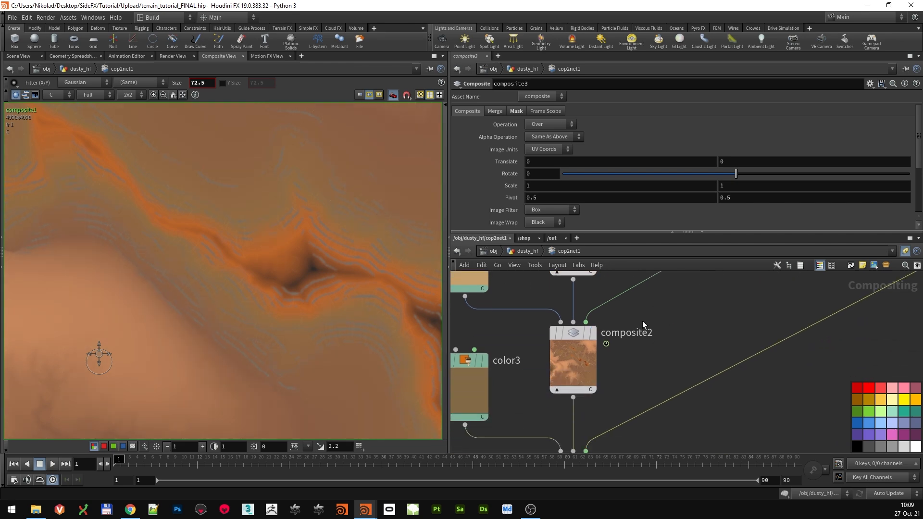
pyautogui.click(593, 333)
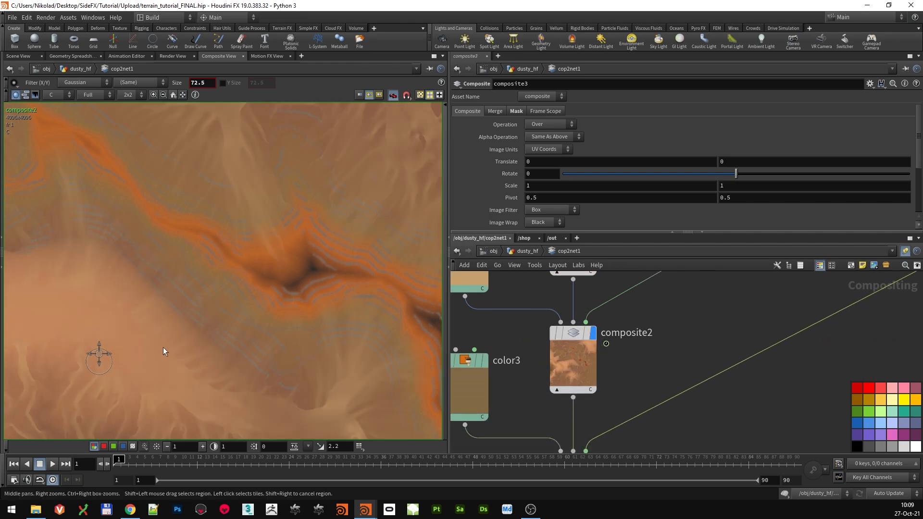
pyautogui.moveTo(634, 445); pyautogui.dragTo(633, 365, button='middle')
pyautogui.click(595, 383)
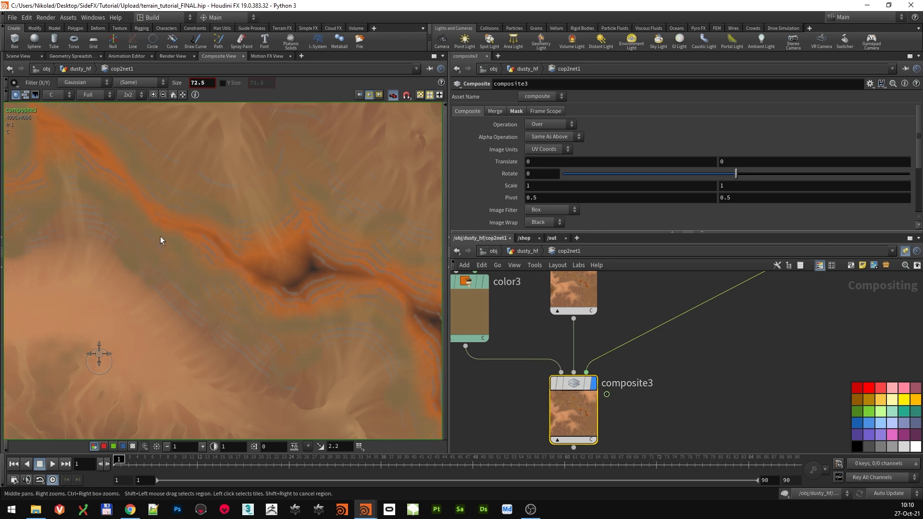
# Set the foreground weight of composite3 to 0.412
pyautogui.scroll(-3, 259, 290)
pyautogui.moveTo(656, 400); pyautogui.dragTo(679, 377, button='middle')
pyautogui.scroll(-3, 670, 354)
pyautogui.scroll(1, 297, 325)
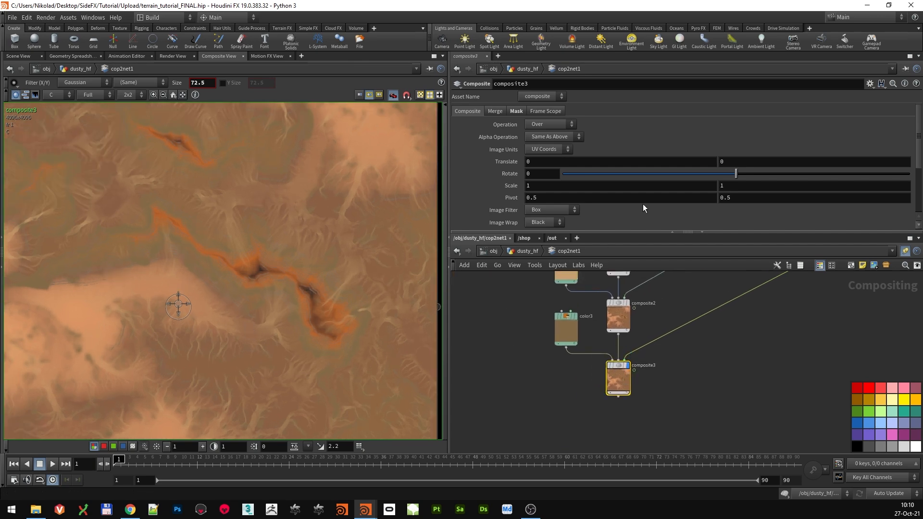
pyautogui.scroll(1, 273, 293)
pyautogui.scroll(1, 270, 321)
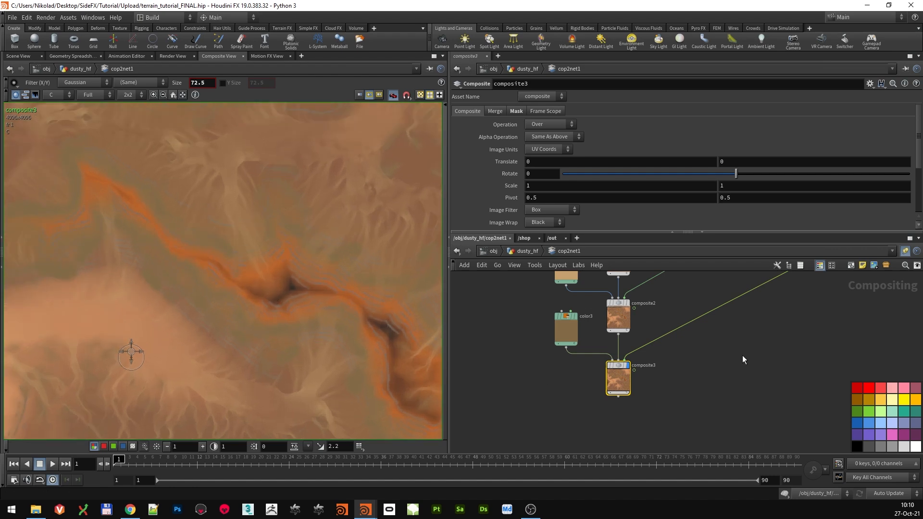
pyautogui.moveTo(734, 367); pyautogui.dragTo(703, 376, button='middle')
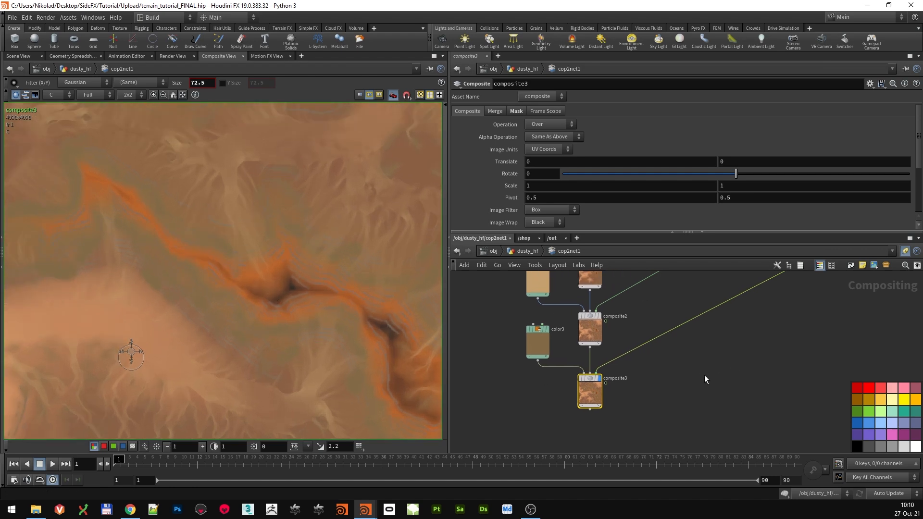
pyautogui.scroll(-3, 487, 165)
pyautogui.scroll(-1, 487, 165)
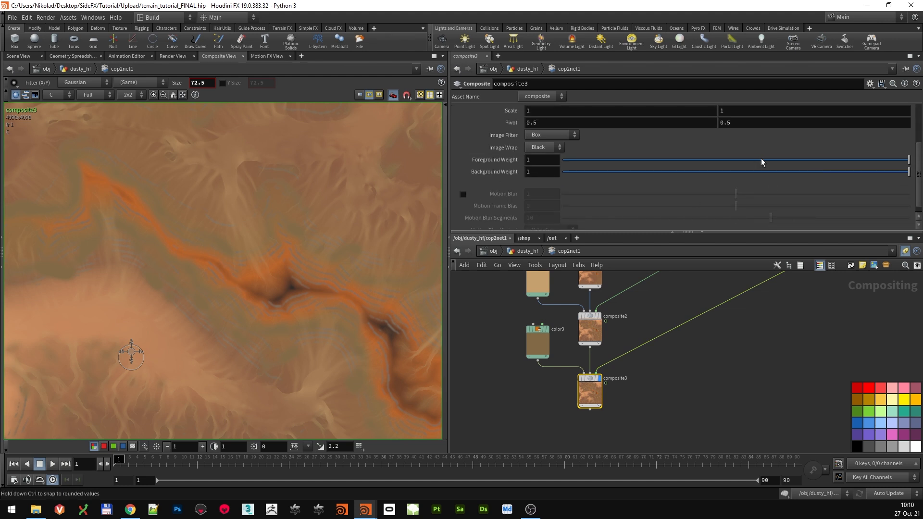
pyautogui.write('.412')
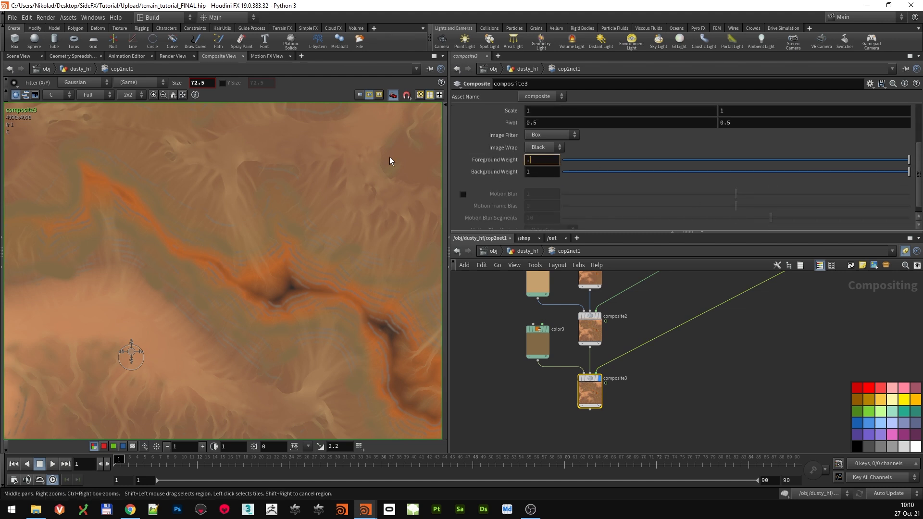
pyautogui.press('Return')
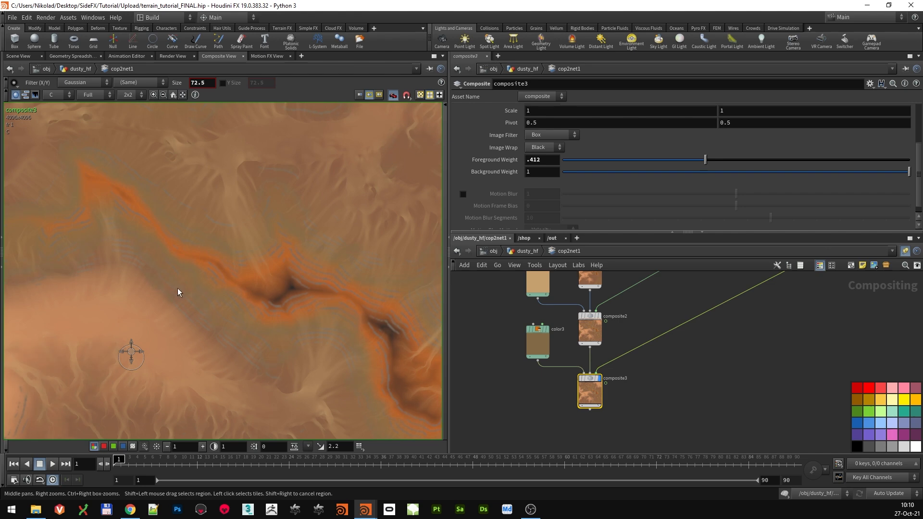
# Switch contrast1 in the imported masks group to Scale mode and set its contrast to 2.048
pyautogui.scroll(-4, 345, 339)
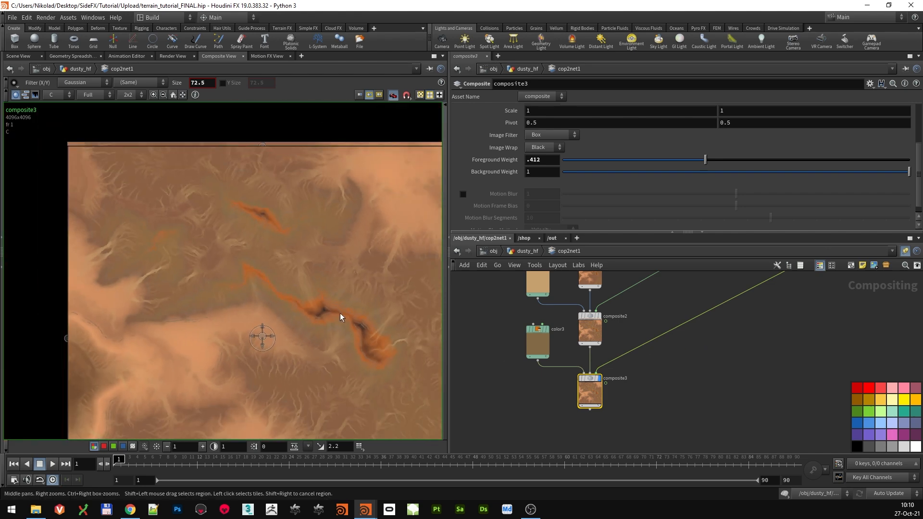
pyautogui.moveTo(672, 306); pyautogui.dragTo(646, 378, button='middle')
pyautogui.moveTo(705, 313); pyautogui.dragTo(621, 378, button='middle')
pyautogui.scroll(4, 362, 324)
pyautogui.moveTo(657, 334); pyautogui.dragTo(649, 379, button='middle')
pyautogui.scroll(3, 649, 379)
pyautogui.scroll(2, 648, 379)
pyautogui.click(649, 379)
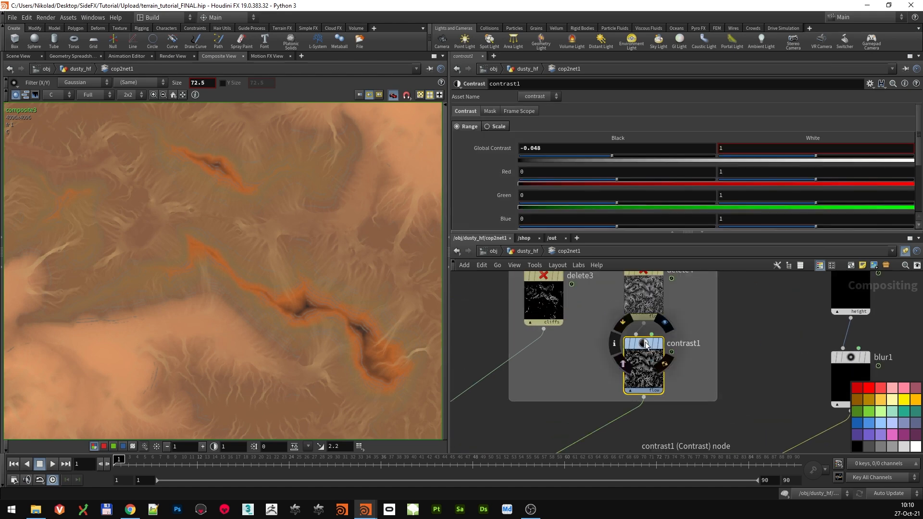
pyautogui.click(488, 127)
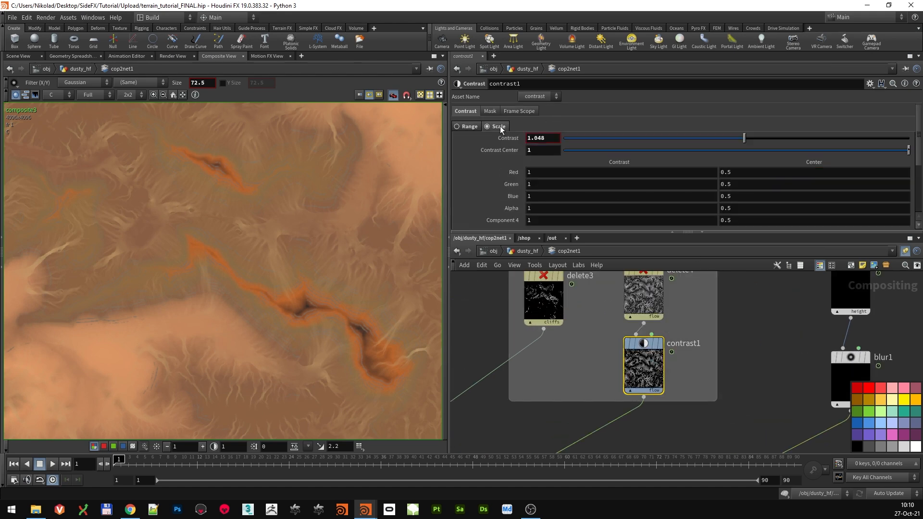
pyautogui.click(470, 127)
pyautogui.click(491, 126)
pyautogui.moveTo(531, 139); pyautogui.dragTo(520, 138)
pyautogui.write('2')
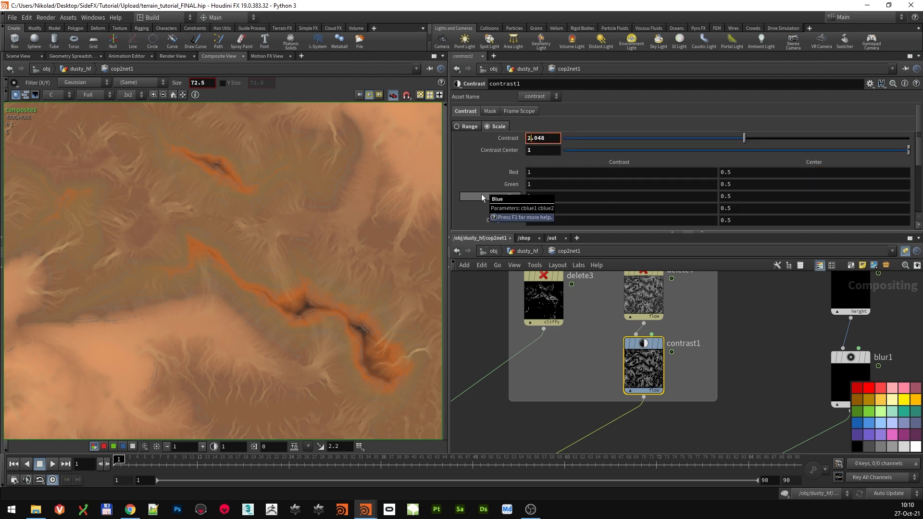
pyautogui.press('Tab')
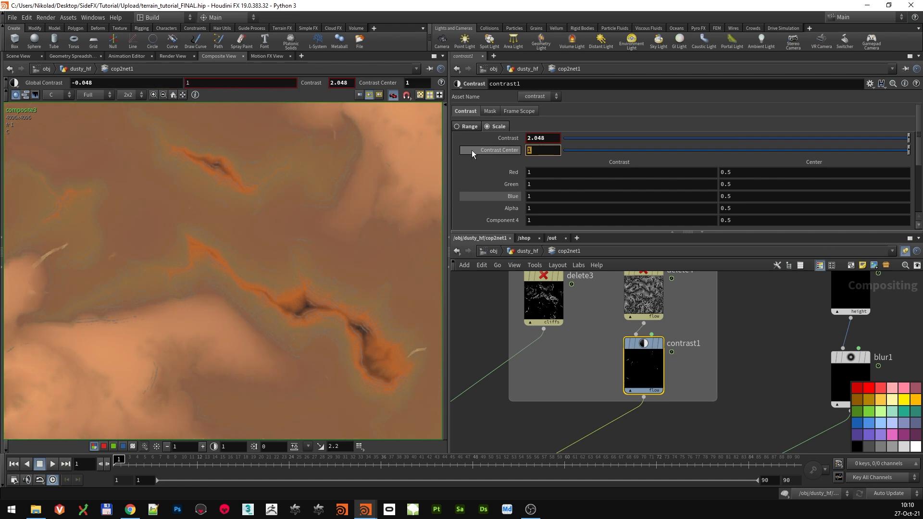
# Set the contrast center of contrast1 to 0.0458
pyautogui.write('0')
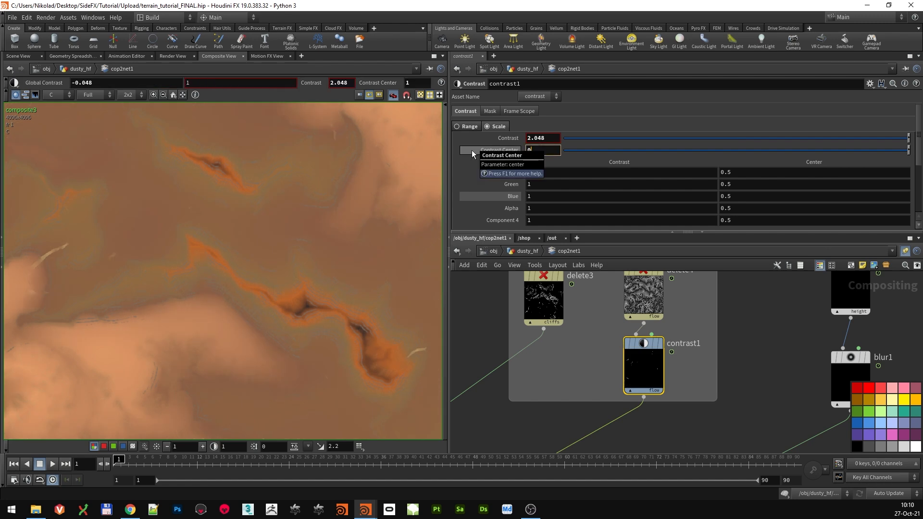
pyautogui.write('.0458')
pyautogui.press('Return')
pyautogui.scroll(-3, 183, 252)
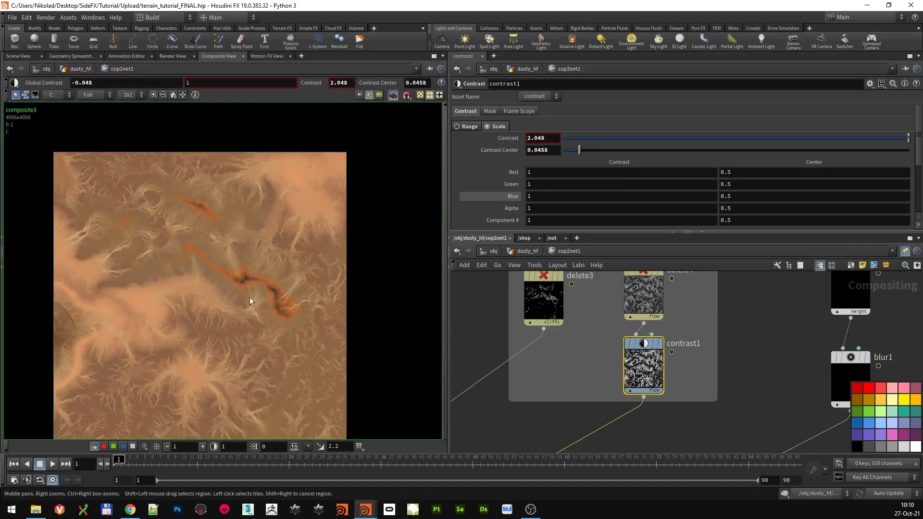
pyautogui.scroll(2, 298, 327)
pyautogui.scroll(-3, 712, 384)
pyautogui.scroll(2, 712, 383)
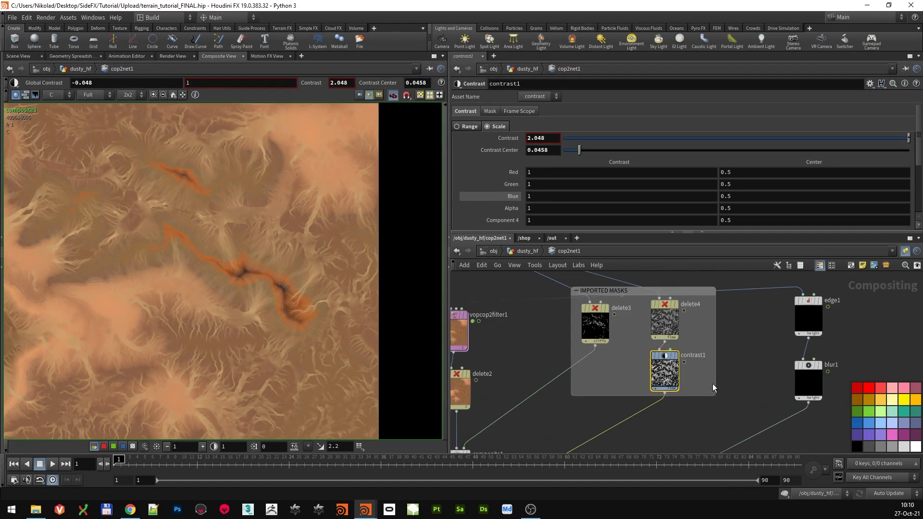
# In vopcop2filter1, set the color of ramp point 5 to 0.128, 0.0617, 0.0126
pyautogui.moveTo(674, 435); pyautogui.dragTo(617, 346, button='middle')
pyautogui.scroll(2, 590, 343)
pyautogui.scroll(-3, 653, 331)
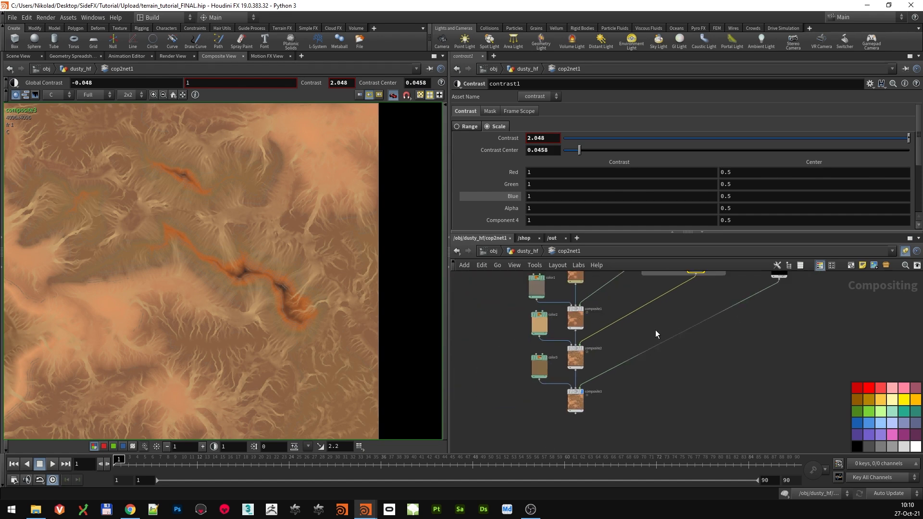
pyautogui.click(566, 331)
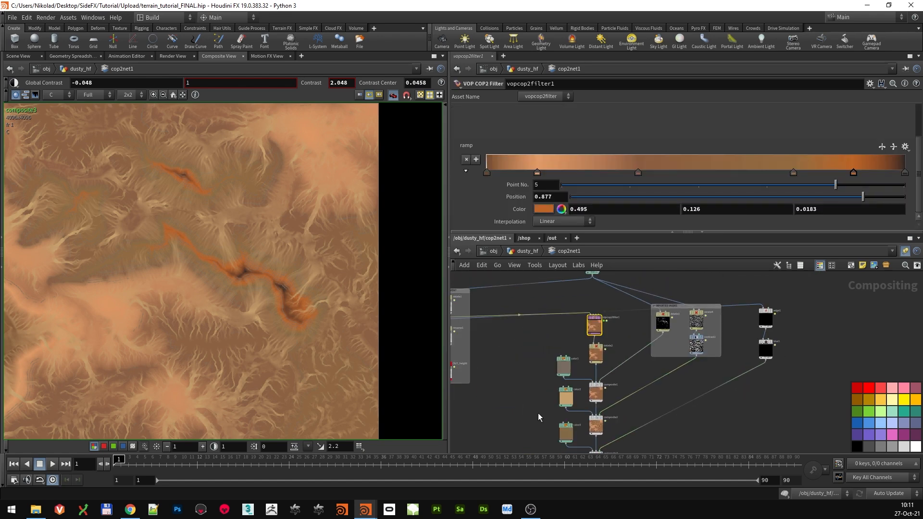
pyautogui.scroll(-1, 534, 385)
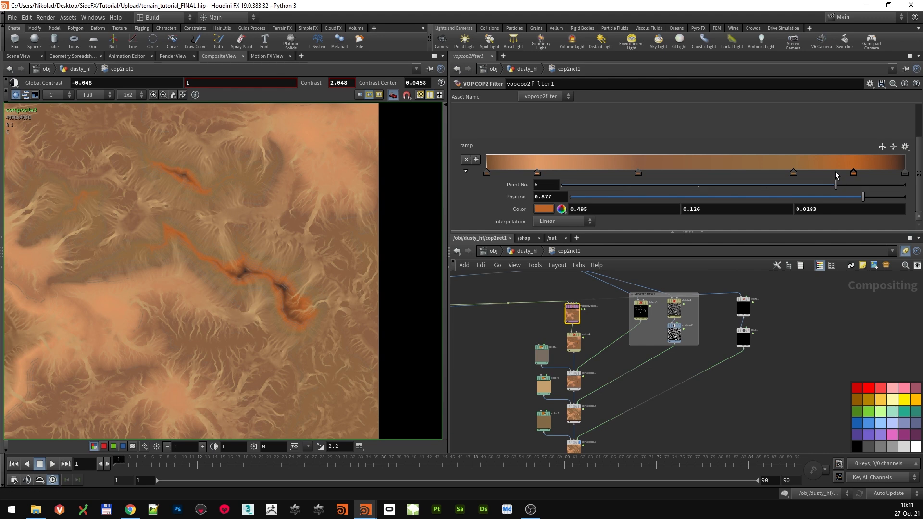
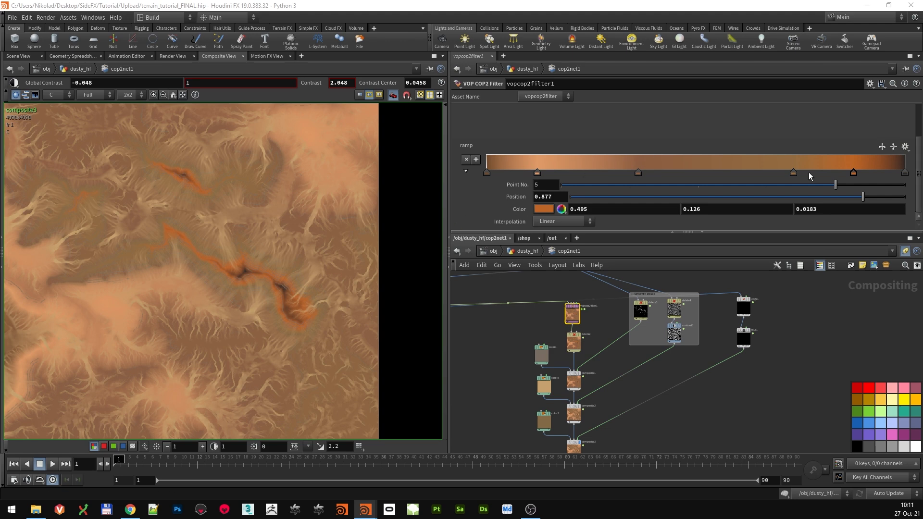
pyautogui.click(626, 209)
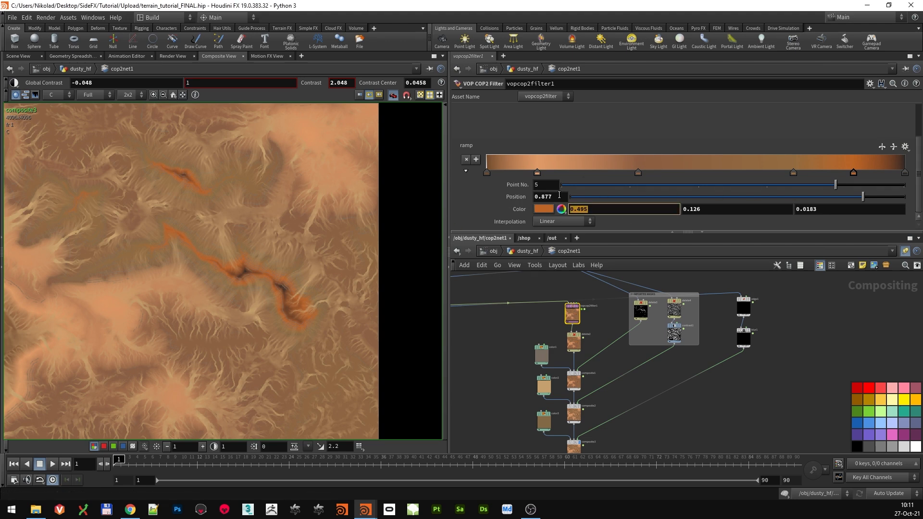
pyautogui.write('.128')
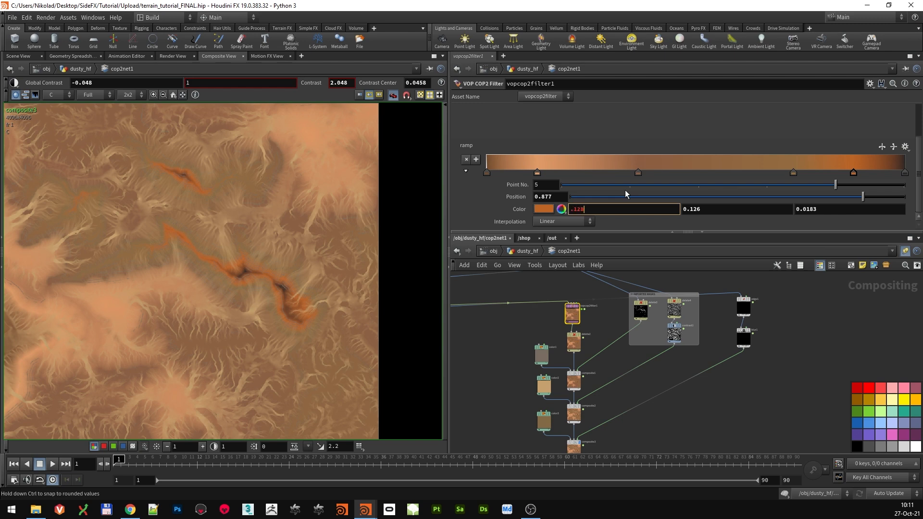
pyautogui.press('Tab')
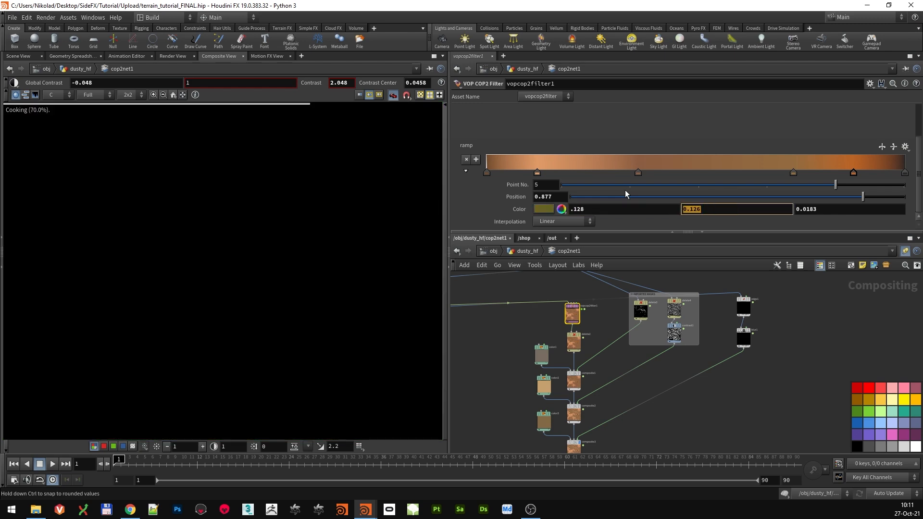
pyautogui.write('.')
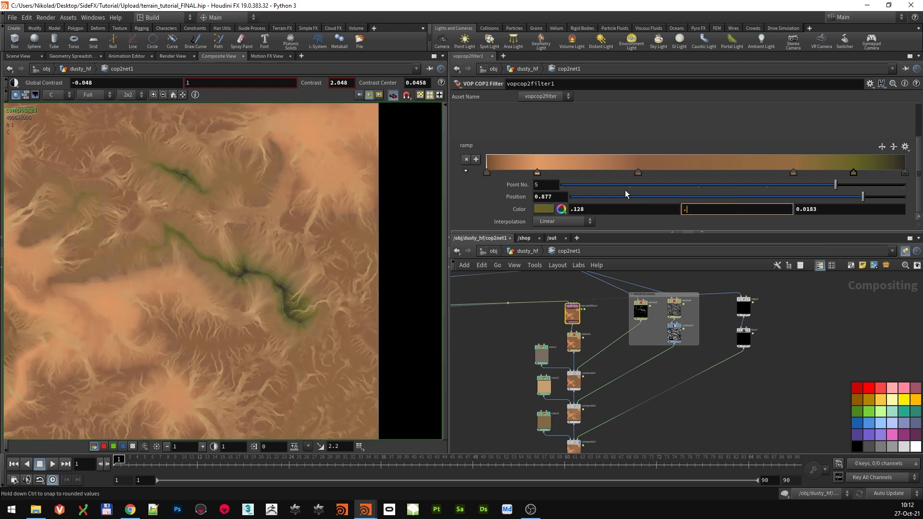
pyautogui.write('0617')
pyautogui.press('Tab')
pyautogui.write('.0128')
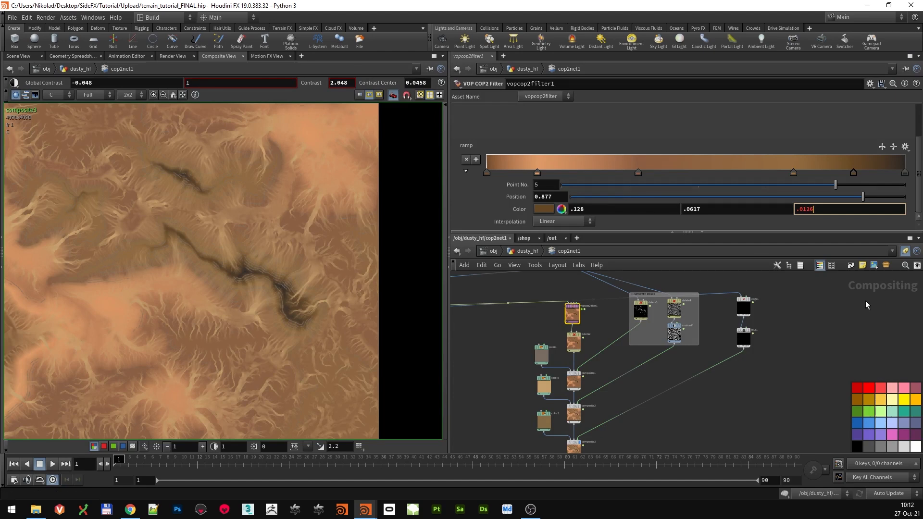
pyautogui.press('Return')
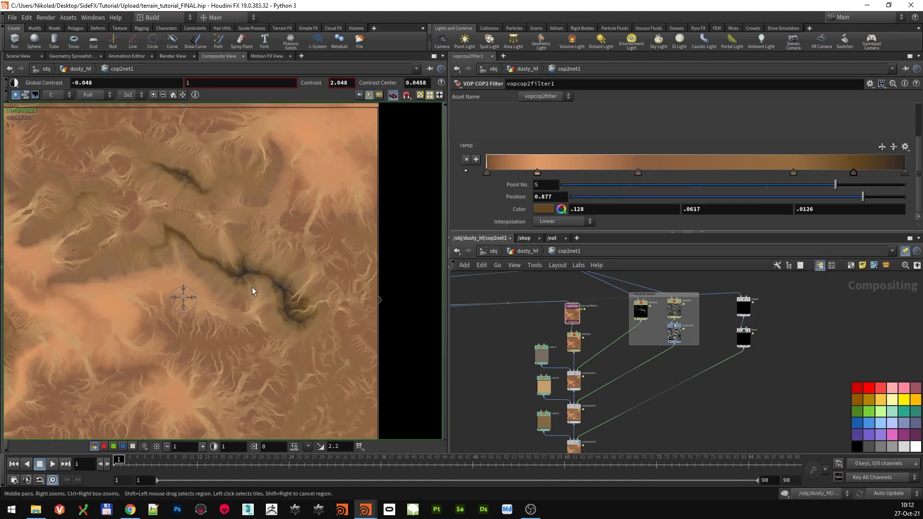
# Inspect the parameters of the composite3 node
pyautogui.scroll(-2, 704, 387)
pyautogui.scroll(2, 683, 389)
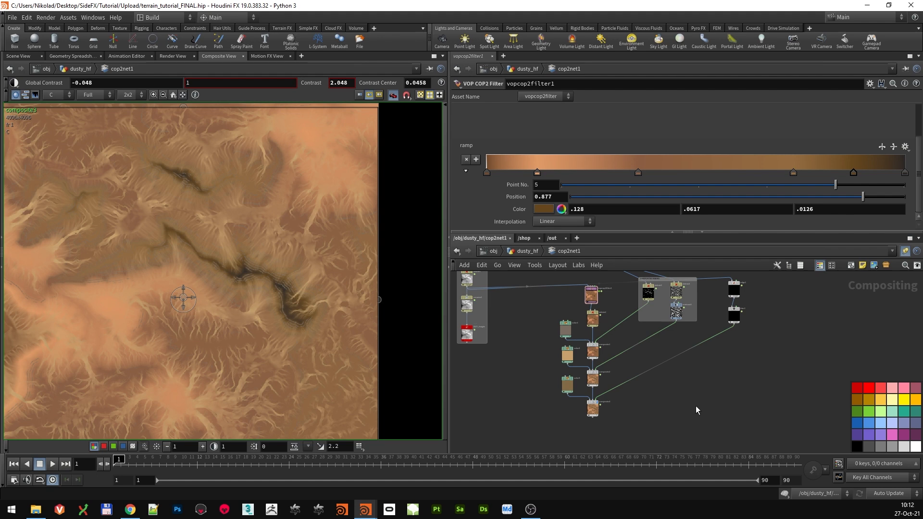
pyautogui.scroll(4, 696, 405)
pyautogui.click(625, 366)
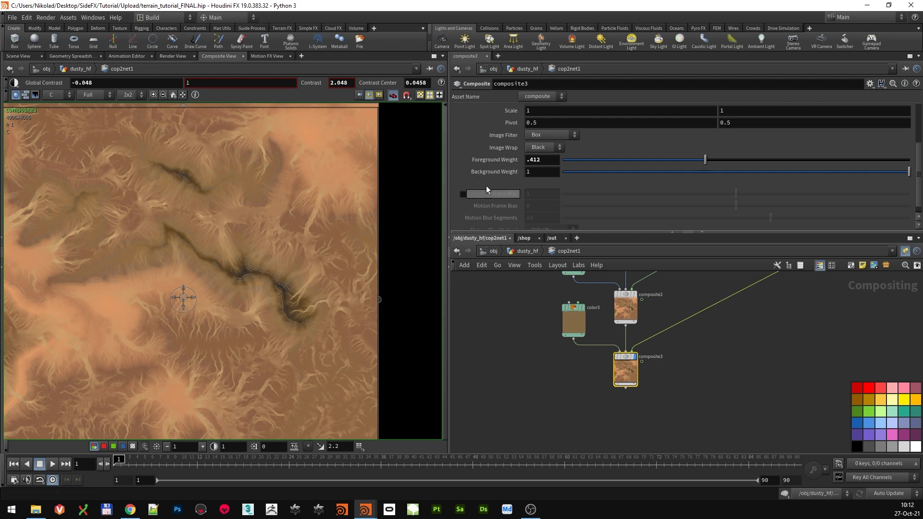
pyautogui.scroll(3, 560, 147)
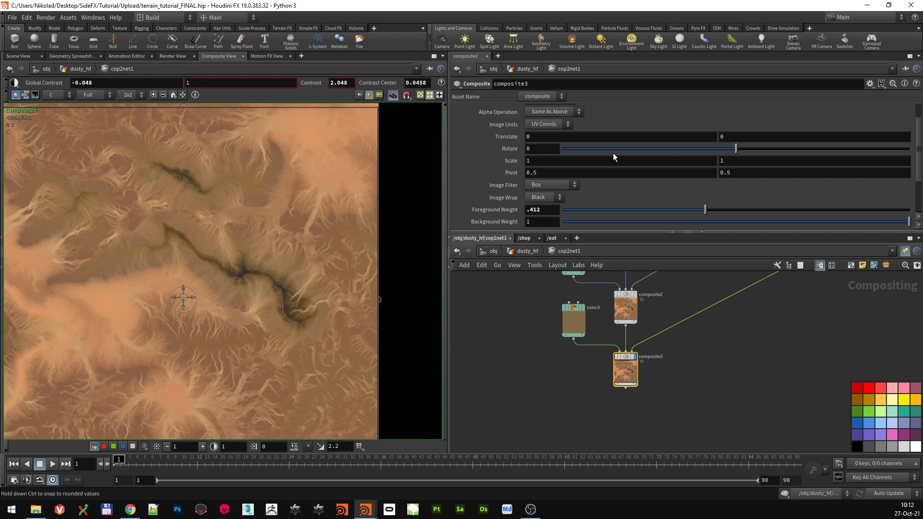
# Select the edge1 and blur1 nodes together and shift them slightly beside the imported masks group
pyautogui.moveTo(754, 320); pyautogui.dragTo(596, 391, button='middle')
pyautogui.scroll(-3, 597, 392)
pyautogui.moveTo(701, 289); pyautogui.dragTo(627, 361, button='middle')
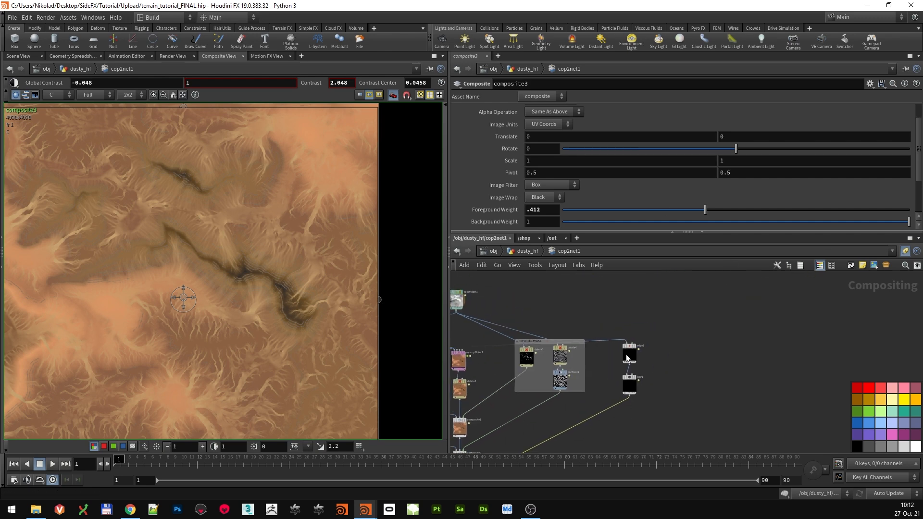
pyautogui.scroll(3, 628, 362)
pyautogui.moveTo(698, 357); pyautogui.dragTo(710, 303, button='middle')
pyautogui.scroll(-1, 706, 298)
pyautogui.moveTo(683, 332); pyautogui.dragTo(677, 364, button='middle')
pyautogui.moveTo(697, 305); pyautogui.dragTo(645, 383)
pyautogui.moveTo(657, 333); pyautogui.dragTo(669, 318)
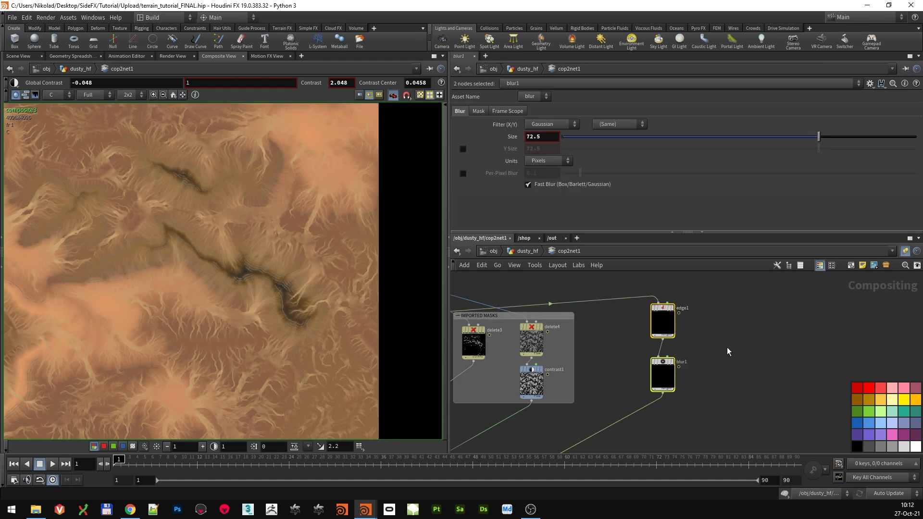
pyautogui.click(717, 365)
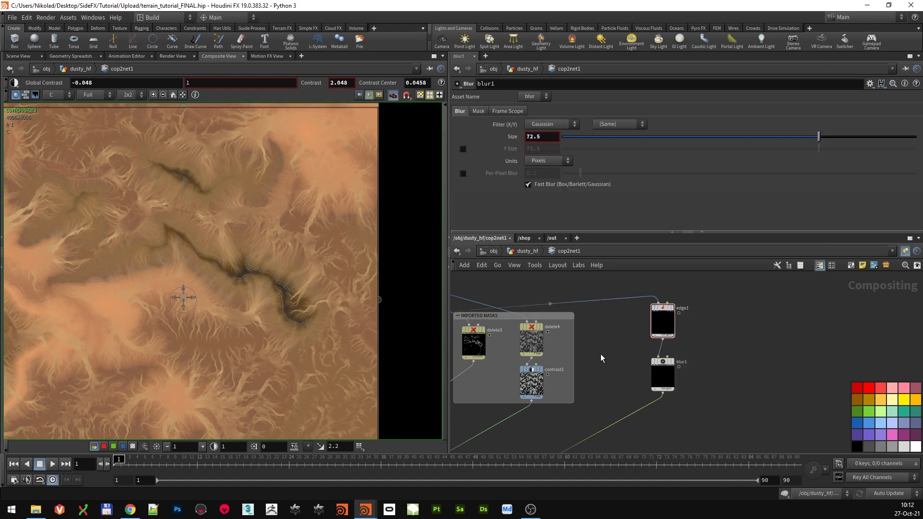
# Add a Composite node below composite3, with composite3's output wired into its background input
pyautogui.moveTo(591, 447); pyautogui.dragTo(664, 330, button='middle')
pyautogui.scroll(-2, 661, 334)
pyautogui.moveTo(603, 387); pyautogui.dragTo(724, 284, button='middle')
pyautogui.scroll(3, 633, 339)
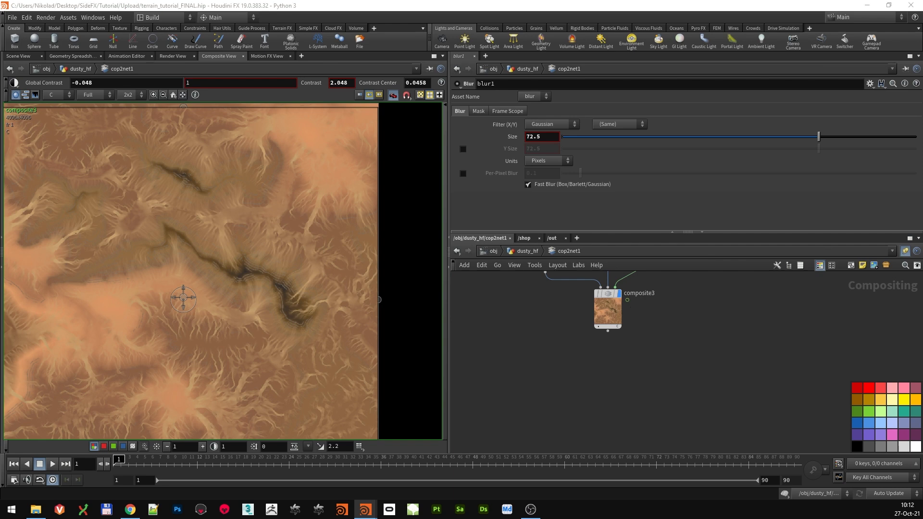
pyautogui.moveTo(678, 336); pyautogui.dragTo(619, 369, button='middle')
pyautogui.press('Tab')
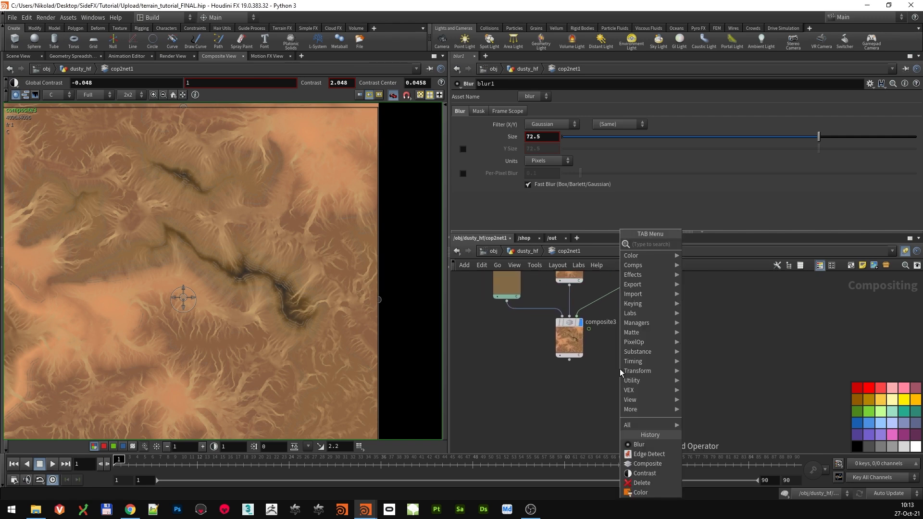
pyautogui.press('c')
pyautogui.press('Tab')
pyautogui.write('comp')
pyautogui.click(728, 244)
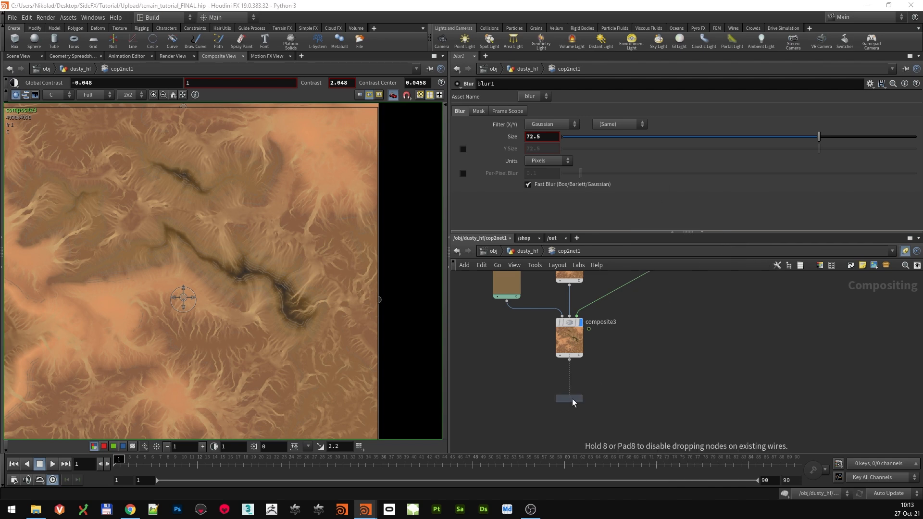
pyautogui.click(573, 400)
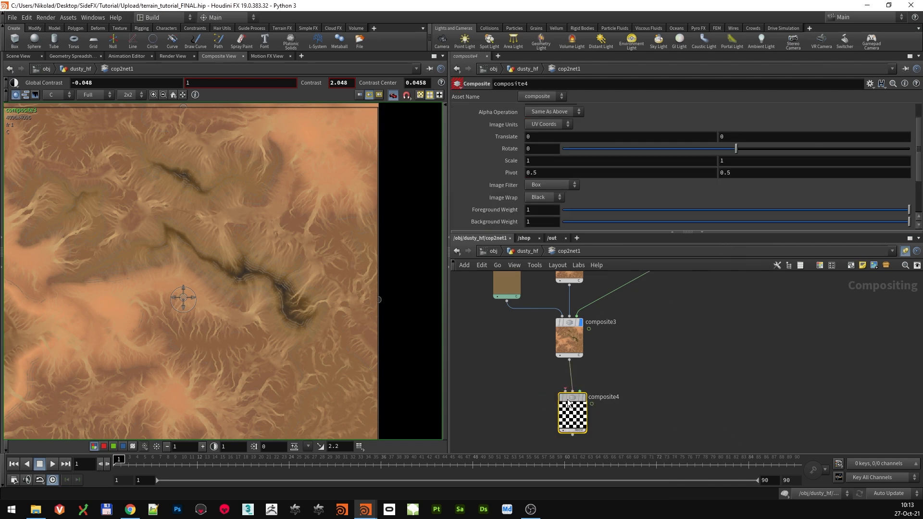
# Duplicate the color3 node below itself and connect the copy to the foreground input of composite4
pyautogui.press('h')
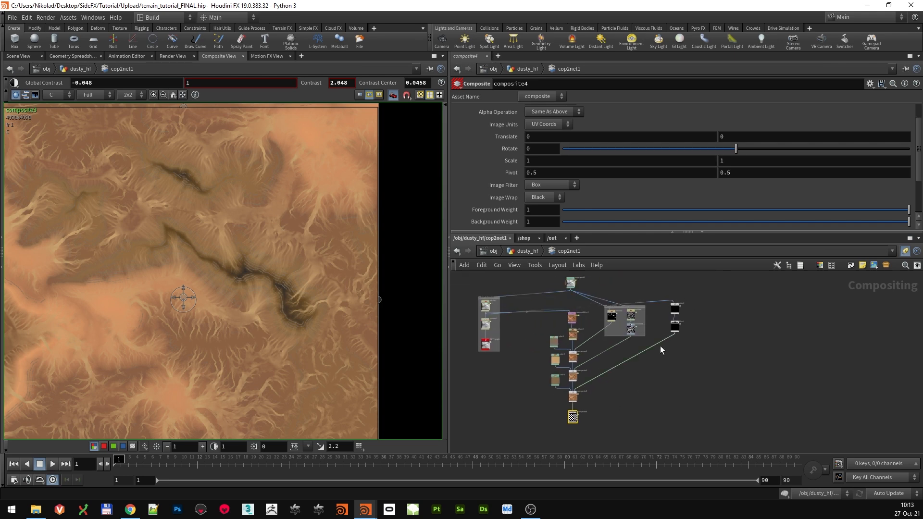
pyautogui.scroll(2, 659, 347)
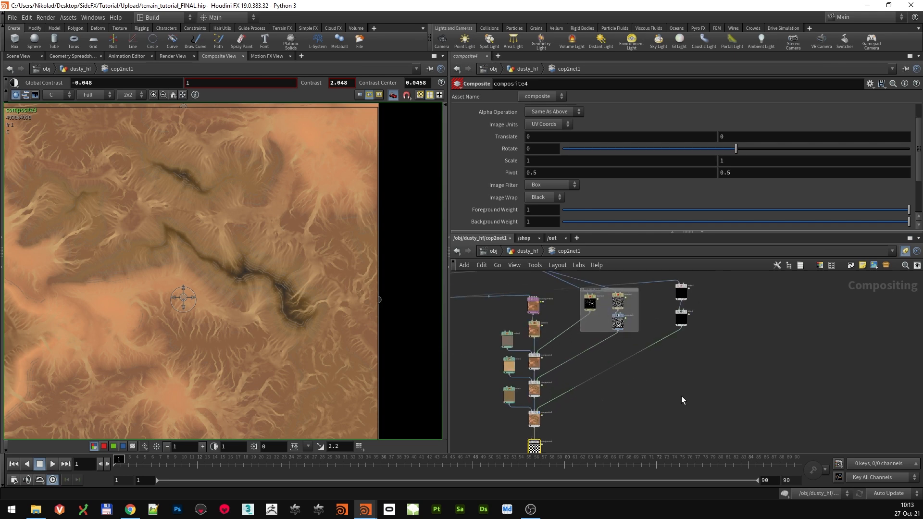
pyautogui.moveTo(638, 409); pyautogui.dragTo(653, 372, button='middle')
pyautogui.scroll(2, 554, 399)
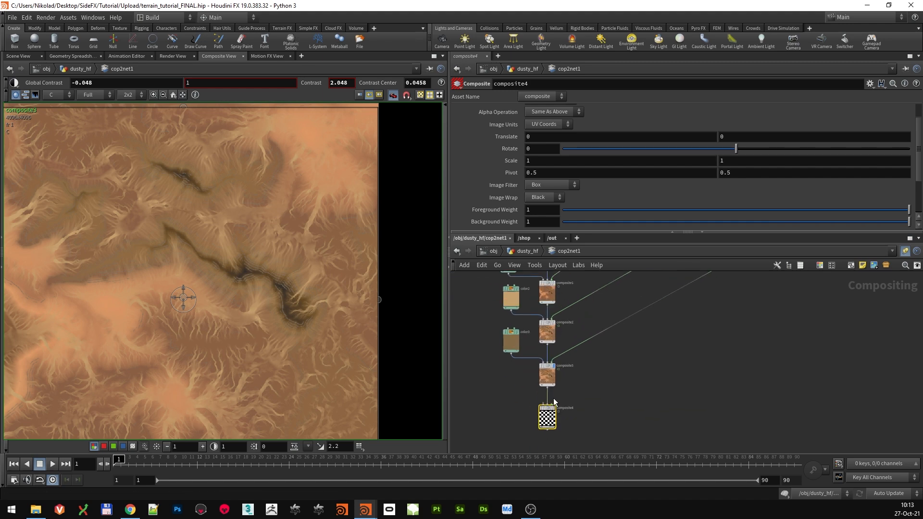
pyautogui.scroll(2, 565, 399)
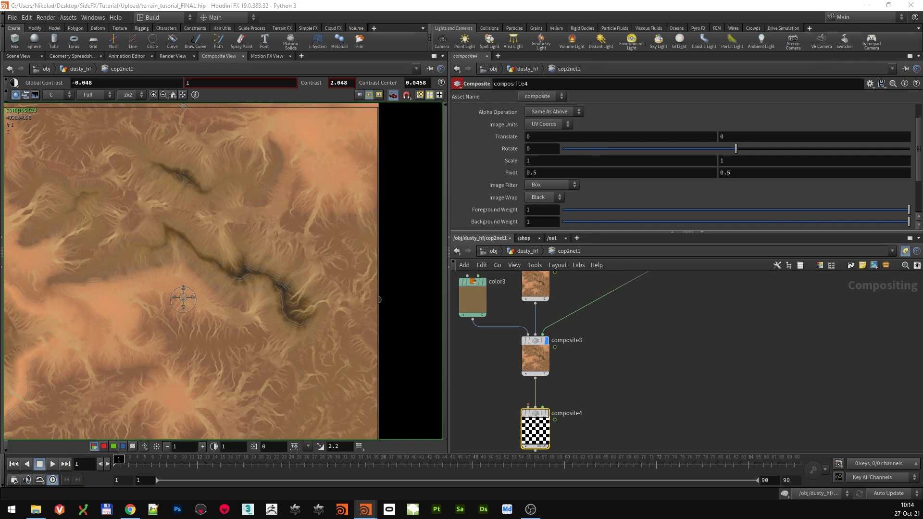
pyautogui.moveTo(493, 392); pyautogui.dragTo(513, 384, button='middle')
pyautogui.keyDown('alt'); pyautogui.moveTo(497, 294); pyautogui.dragTo(495, 360); pyautogui.keyUp('alt')
pyautogui.scroll(2, 490, 384)
pyautogui.click(493, 378)
pyautogui.click(559, 413)
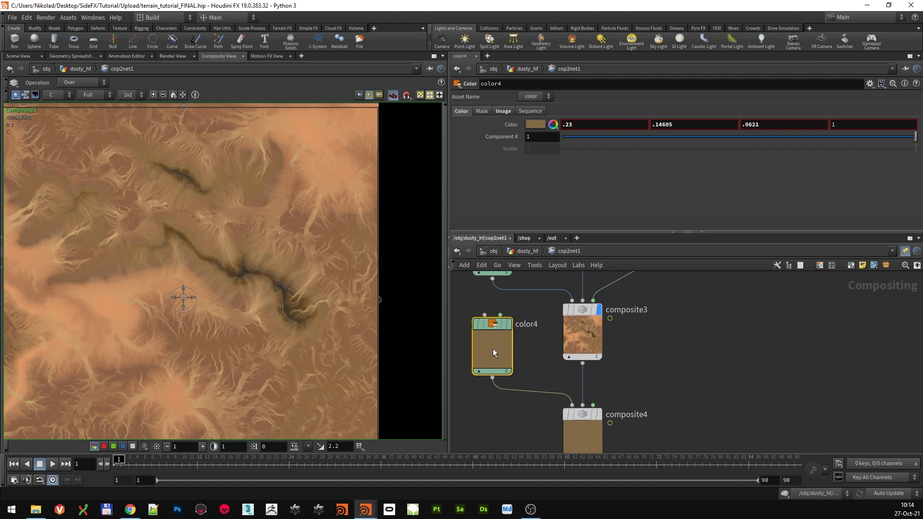
# Set the color of color4 to 0.59, 0.236, 0.0714
pyautogui.click(591, 124)
pyautogui.write('.')
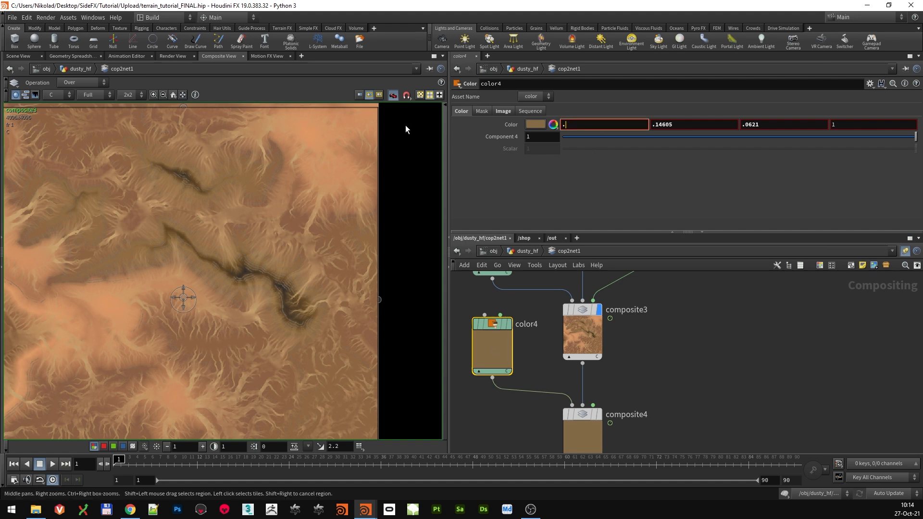
pyautogui.write('59')
pyautogui.press('Tab')
pyautogui.write('.236')
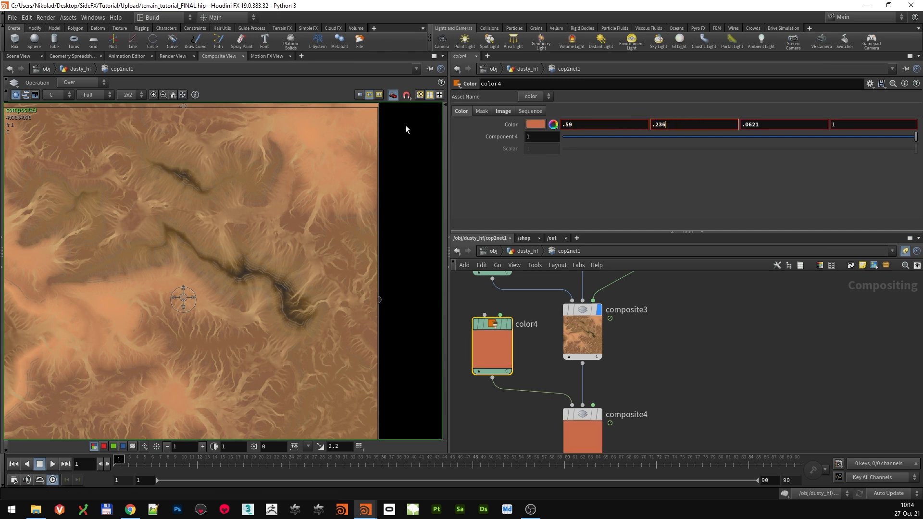
pyautogui.press('Tab')
pyautogui.write('.07')
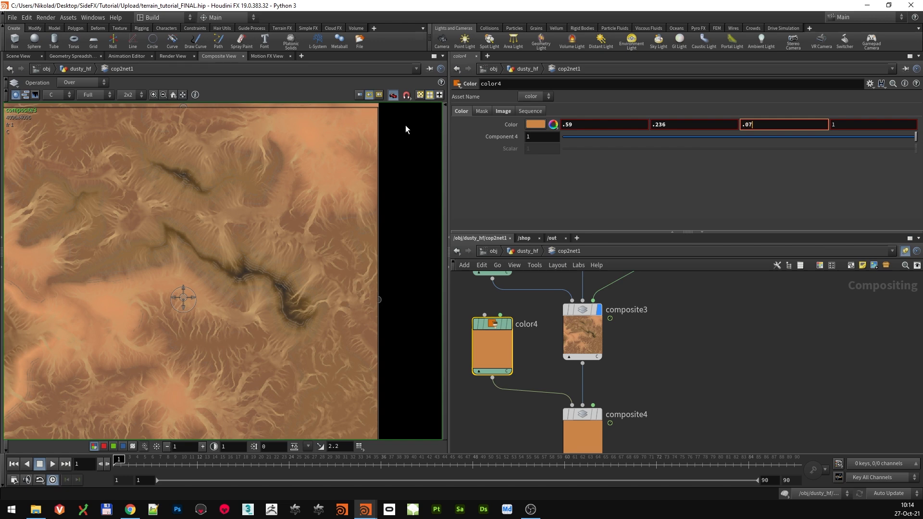
pyautogui.write('14')
pyautogui.press('Return')
# Examine composite4's settings and how the color and mask branches feed the composite chain
pyautogui.scroll(-3, 542, 353)
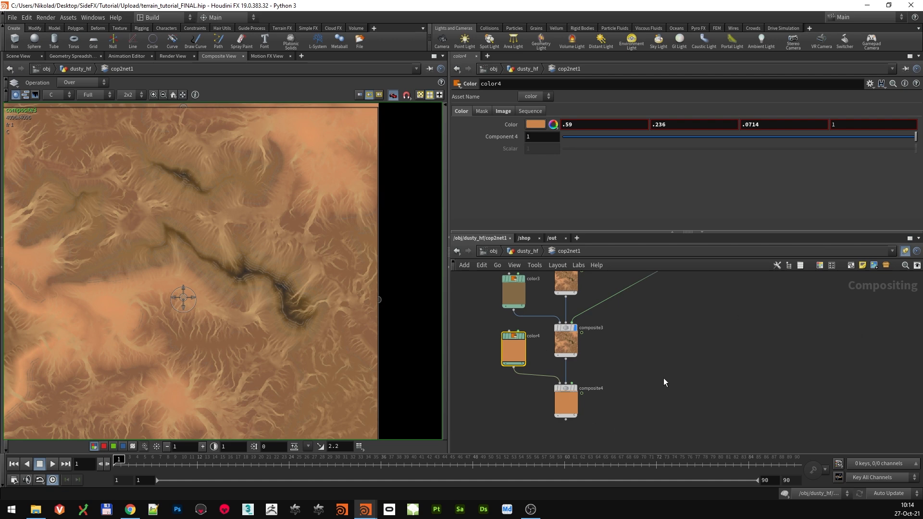
pyautogui.scroll(-2, 665, 382)
pyautogui.moveTo(676, 374); pyautogui.dragTo(664, 371, button='middle')
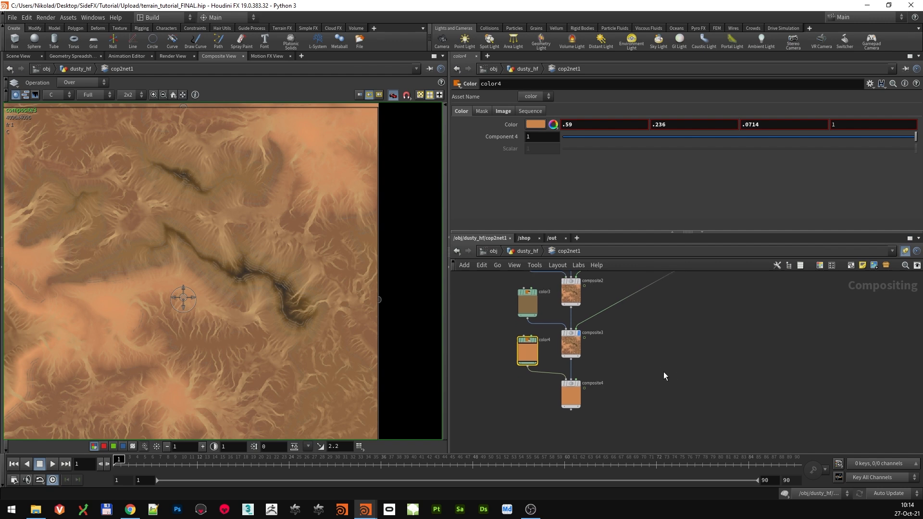
pyautogui.scroll(3, 604, 374)
pyautogui.click(548, 402)
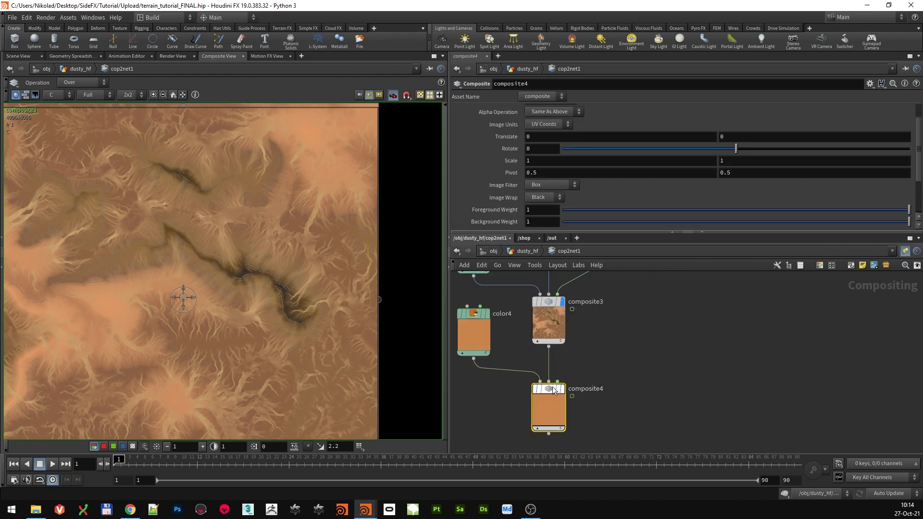
pyautogui.scroll(-2, 668, 379)
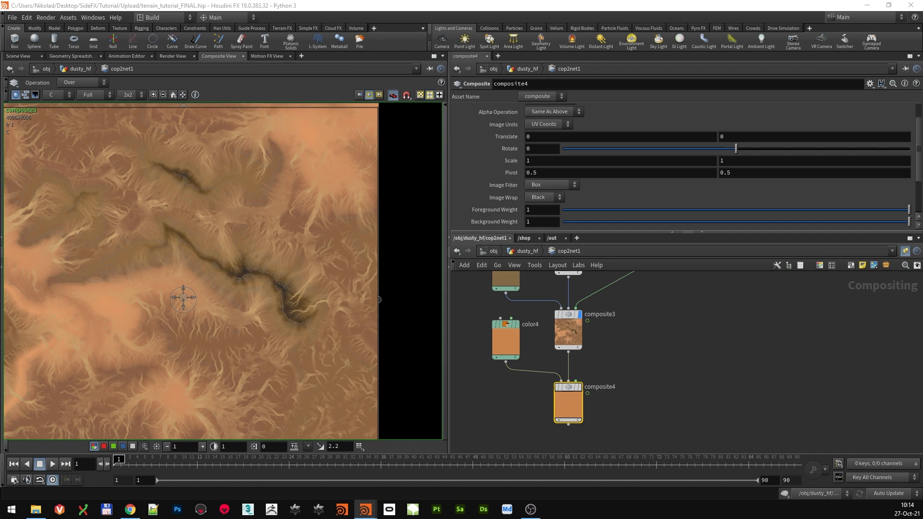
pyautogui.scroll(-5, 668, 348)
pyautogui.moveTo(729, 324); pyautogui.dragTo(621, 388, button='middle')
pyautogui.scroll(-2, 625, 385)
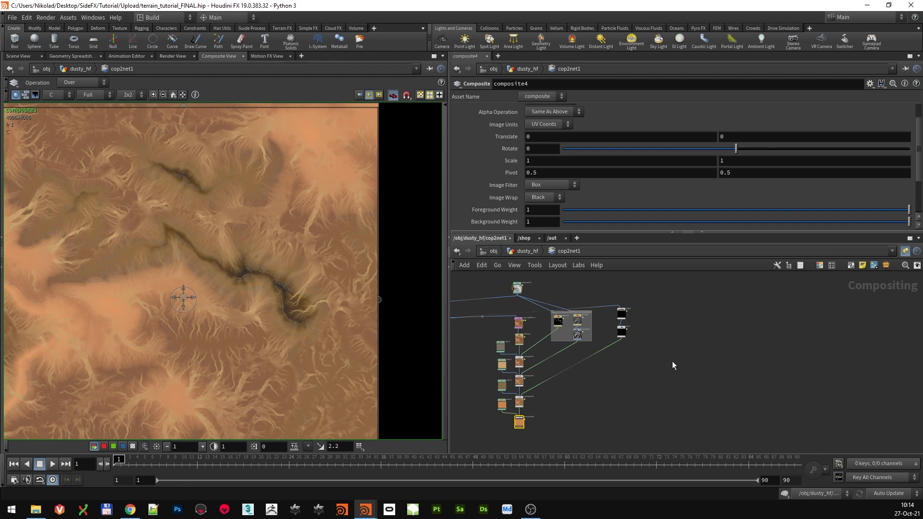
pyautogui.scroll(2, 682, 341)
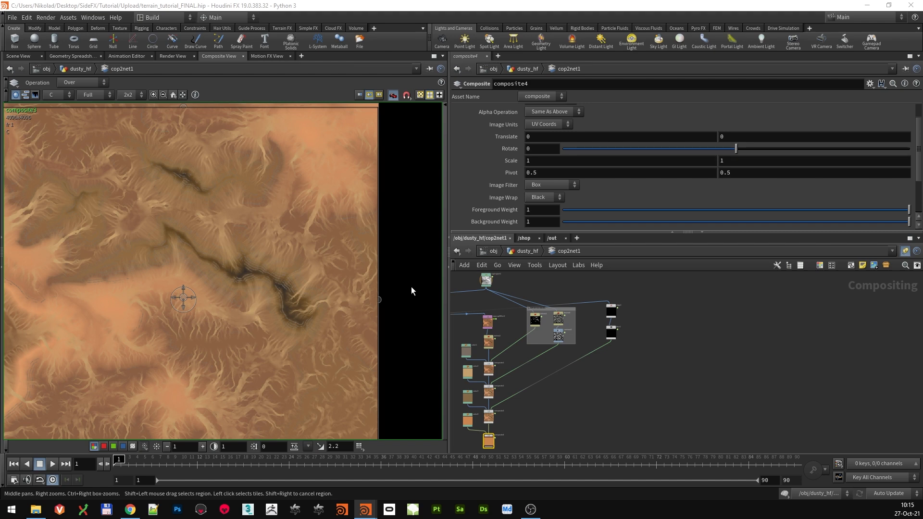
# Add a VOP COP2 Filter node beside the edge1 and blur1 nodes
pyautogui.scroll(3, 699, 349)
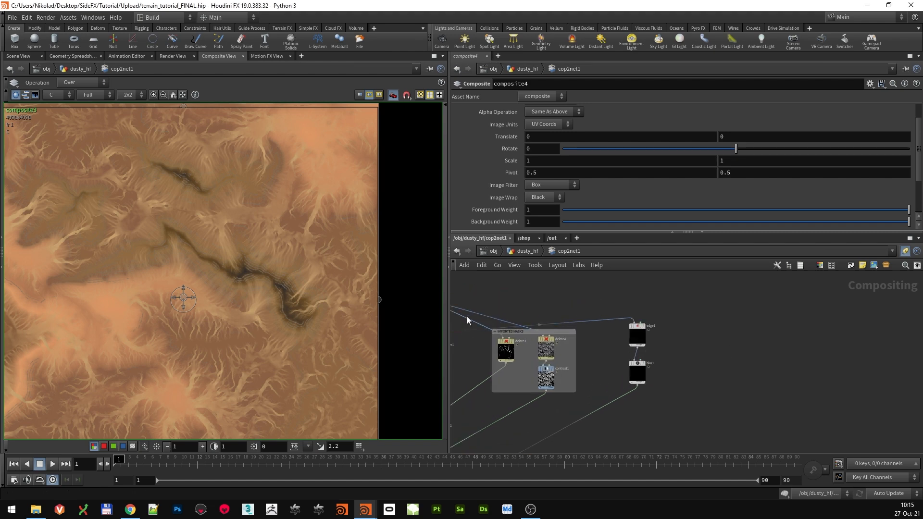
pyautogui.moveTo(487, 319); pyautogui.dragTo(608, 320, button='middle')
pyautogui.moveTo(816, 350); pyautogui.dragTo(677, 347, button='middle')
pyautogui.press('Tab')
pyautogui.write('vop')
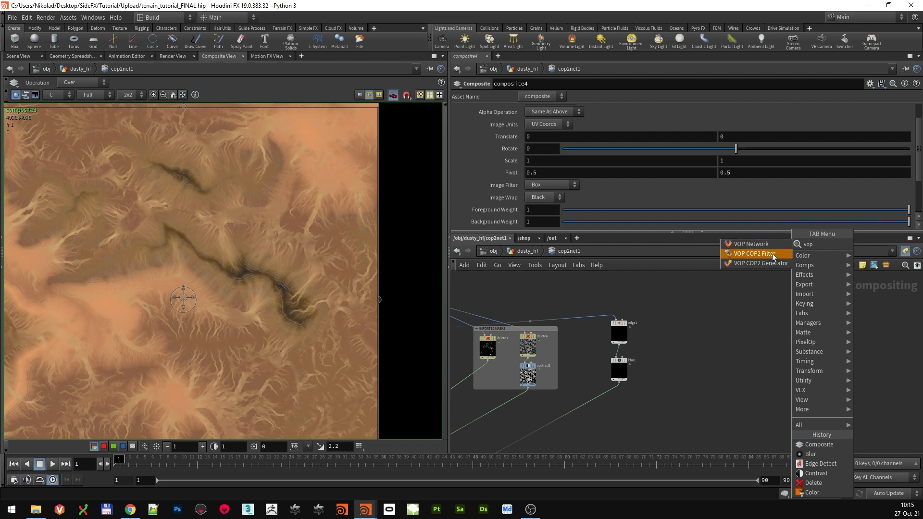
pyautogui.click(772, 253)
pyautogui.click(719, 324)
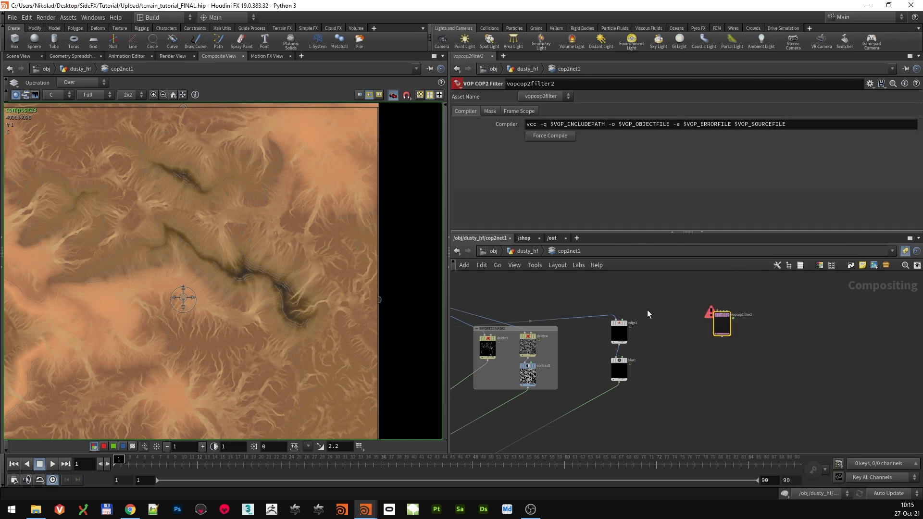
# Connect the output of delete1 to the first input of vopcop2filter2 and move the filter closer to edge1
pyautogui.moveTo(592, 325); pyautogui.dragTo(682, 351, button='middle')
pyautogui.moveTo(492, 351); pyautogui.dragTo(656, 356, button='middle')
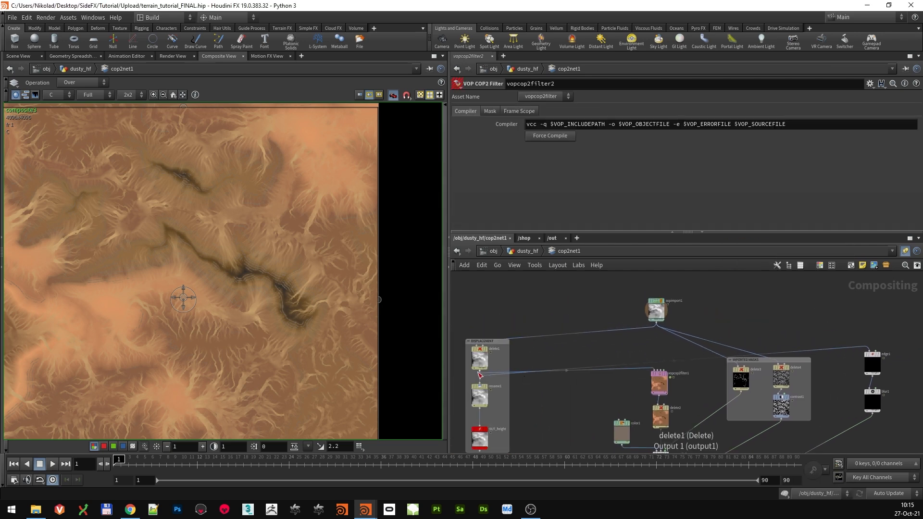
pyautogui.click(481, 374)
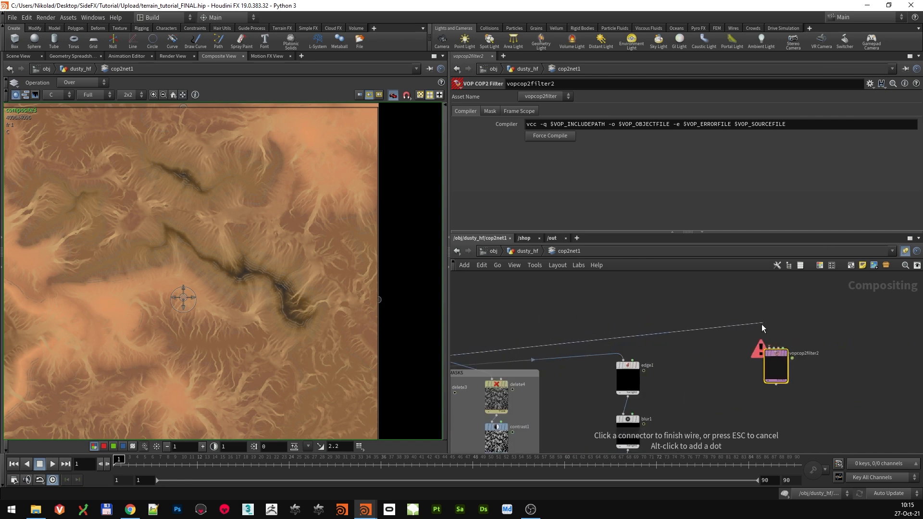
pyautogui.click(772, 347)
pyautogui.moveTo(778, 356); pyautogui.dragTo(740, 362)
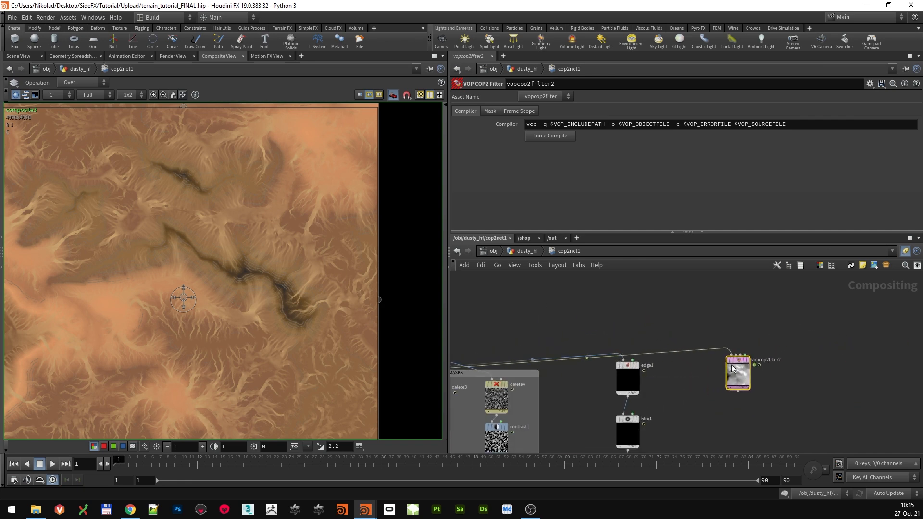
# Open the VEX network inside vopcop2filter2
pyautogui.scroll(-3, 706, 405)
pyautogui.moveTo(705, 404)
pyautogui.mouseDown(button='middle')
pyautogui.moveTo(649, 336)
pyautogui.moveTo(688, 398)
pyautogui.mouseUp(button='middle')
pyautogui.scroll(2, 661, 345)
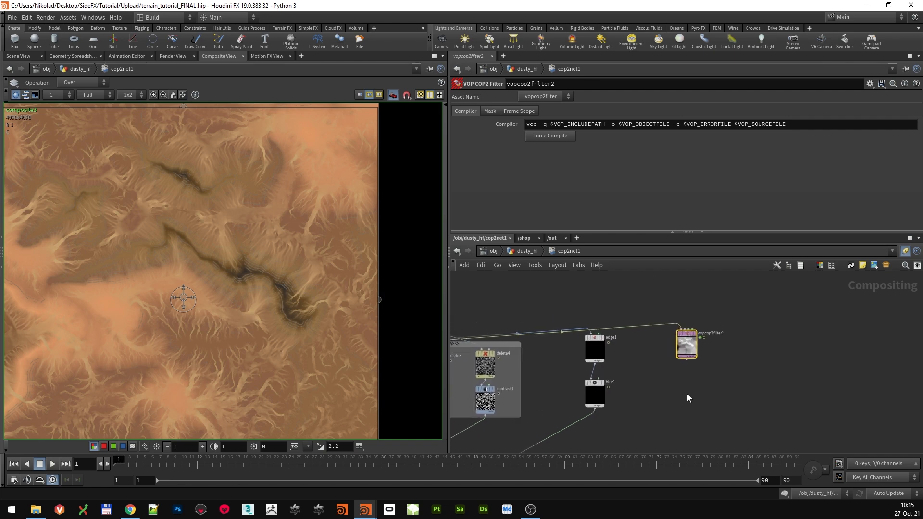
pyautogui.scroll(2, 687, 394)
pyautogui.scroll(1, 708, 373)
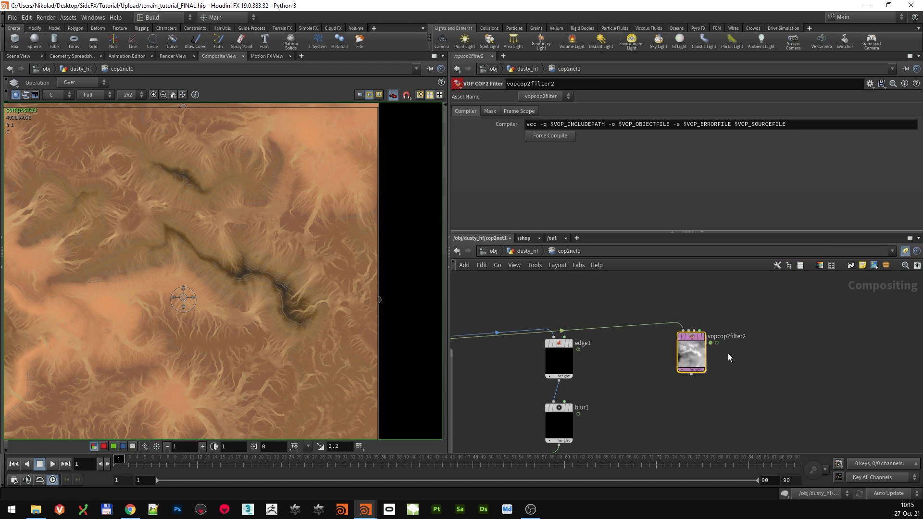
pyautogui.click(703, 351)
pyautogui.doubleClick(695, 337)
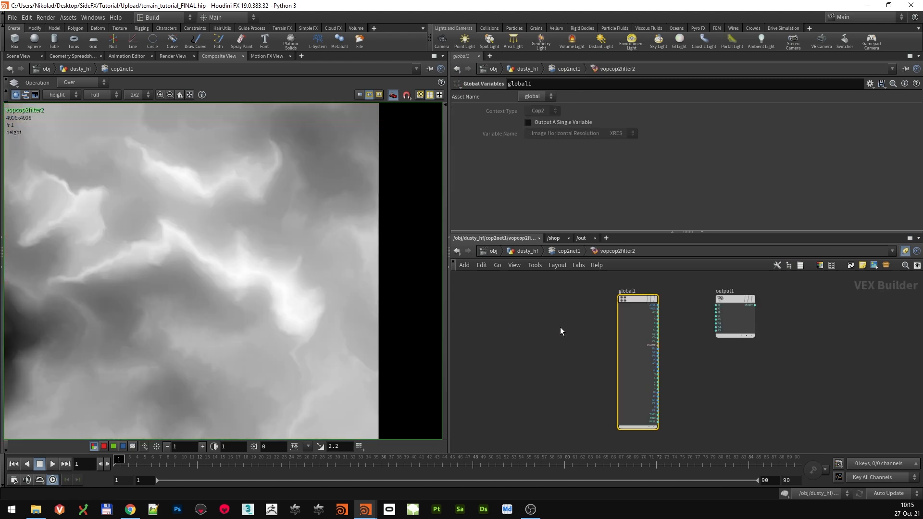
# Add a Bind node, set its name to height, and move the output1 node farther from it
pyautogui.press('Tab')
pyautogui.write('bind')
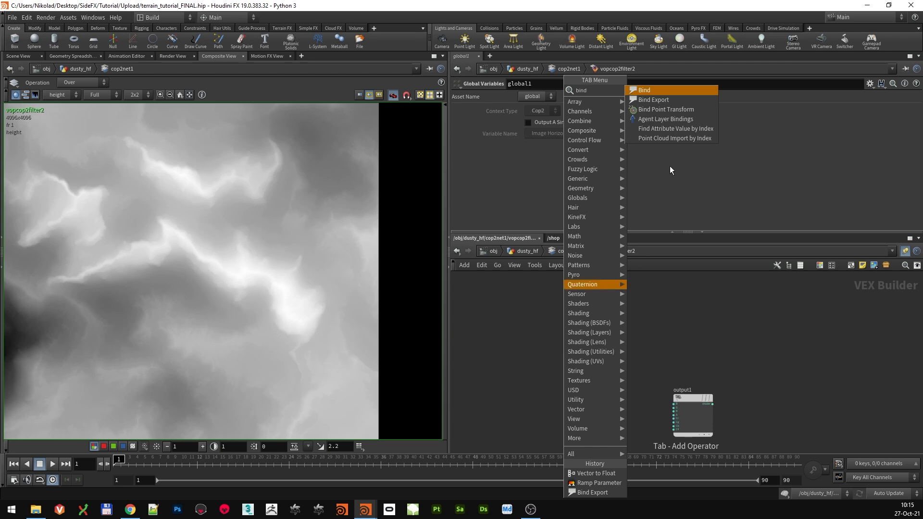
pyautogui.click(655, 91)
pyautogui.click(567, 305)
pyautogui.doubleClick(534, 111)
pyautogui.write('h')
pyautogui.click(653, 331)
pyautogui.moveTo(703, 399); pyautogui.dragTo(804, 345)
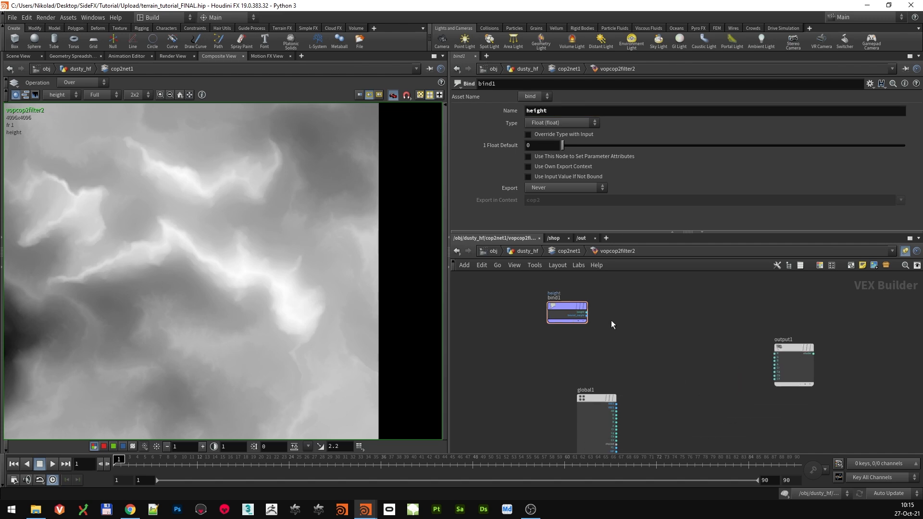
# Add a Ramp Parameter node beside bind1 and connect bind1's height output to its input
pyautogui.press('Tab')
pyautogui.write('ramp')
pyautogui.press('Down')
pyautogui.press('Down')
pyautogui.press('Return')
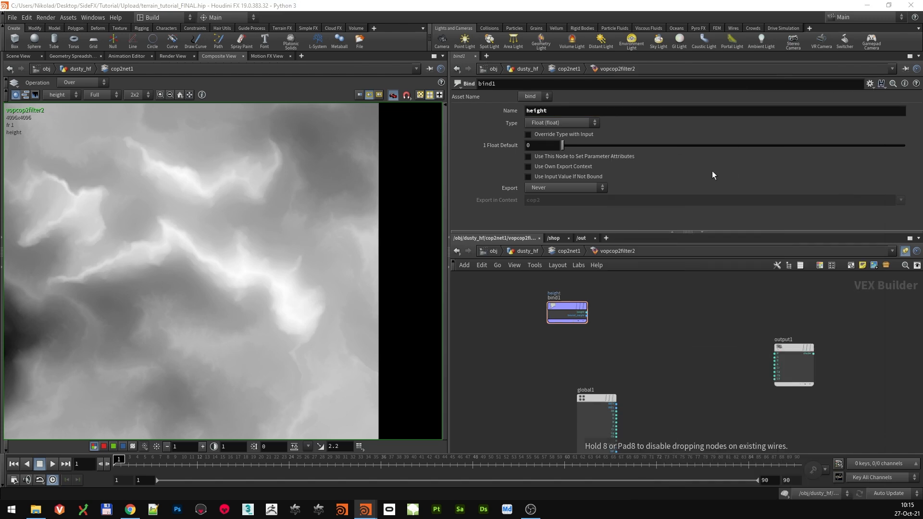
pyautogui.click(632, 304)
pyautogui.moveTo(579, 310); pyautogui.dragTo(625, 310)
pyautogui.moveTo(587, 340); pyautogui.dragTo(511, 369, button='middle')
pyautogui.moveTo(576, 331); pyautogui.dragTo(566, 335)
pyautogui.scroll(-1, 674, 351)
pyautogui.moveTo(674, 351); pyautogui.dragTo(645, 355, button='middle')
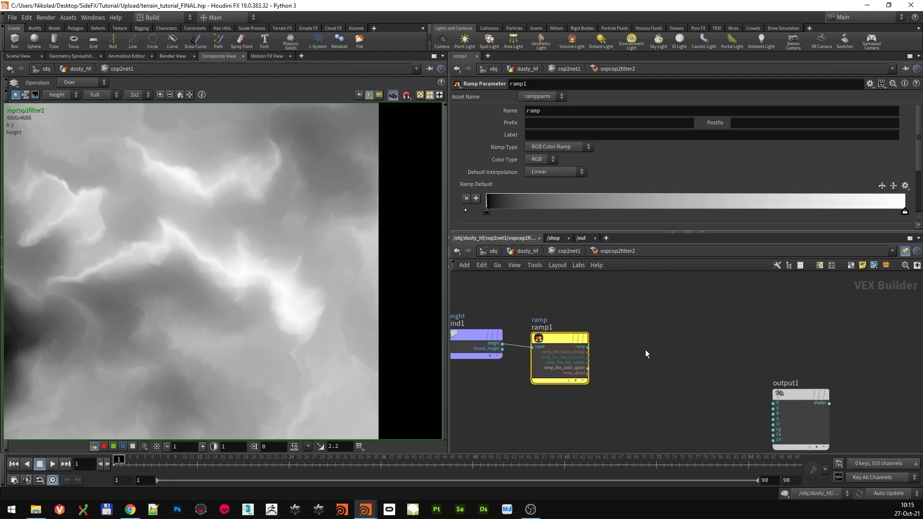
# Add a Vector to Float node between ramp1 and output1 and connect ramp1's ramp output to its vec input
pyautogui.press('Tab')
pyautogui.moveTo(646, 350)
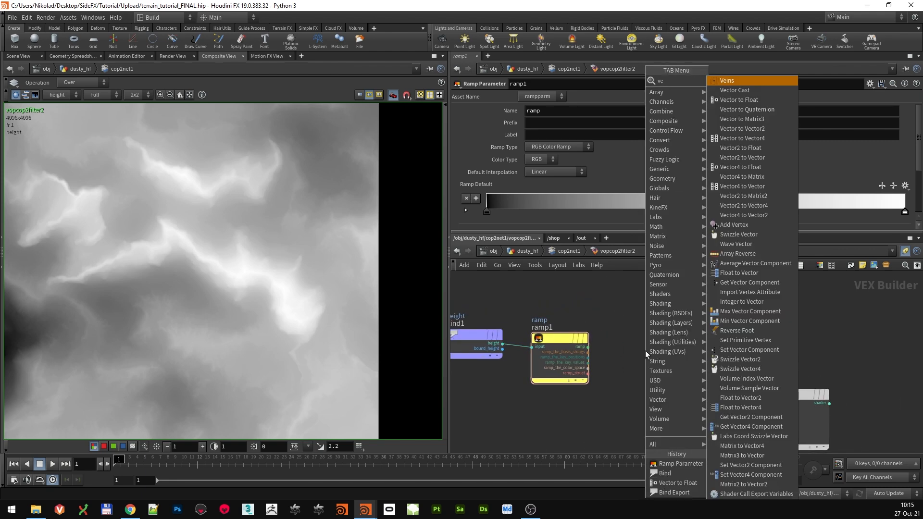
pyautogui.click(730, 94)
pyautogui.click(647, 344)
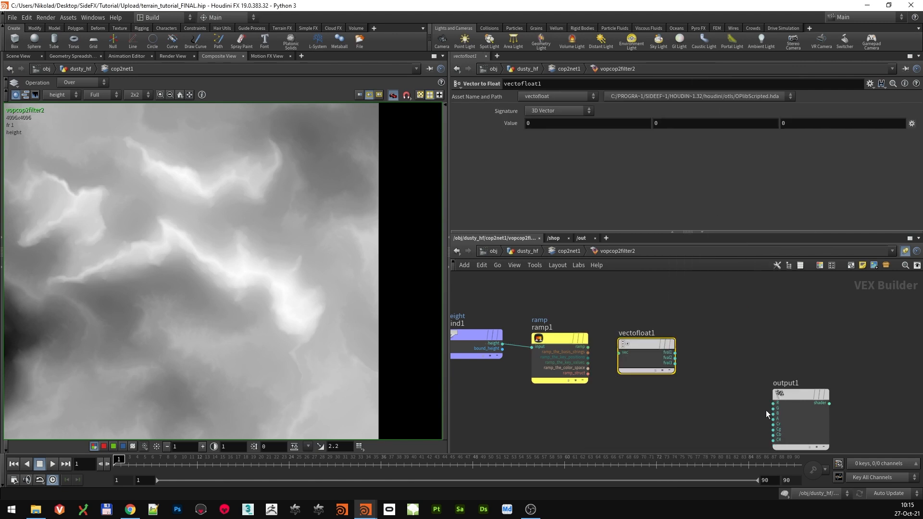
pyautogui.moveTo(796, 394); pyautogui.dragTo(773, 338)
pyautogui.scroll(2, 580, 347)
pyautogui.moveTo(589, 347); pyautogui.dragTo(654, 360)
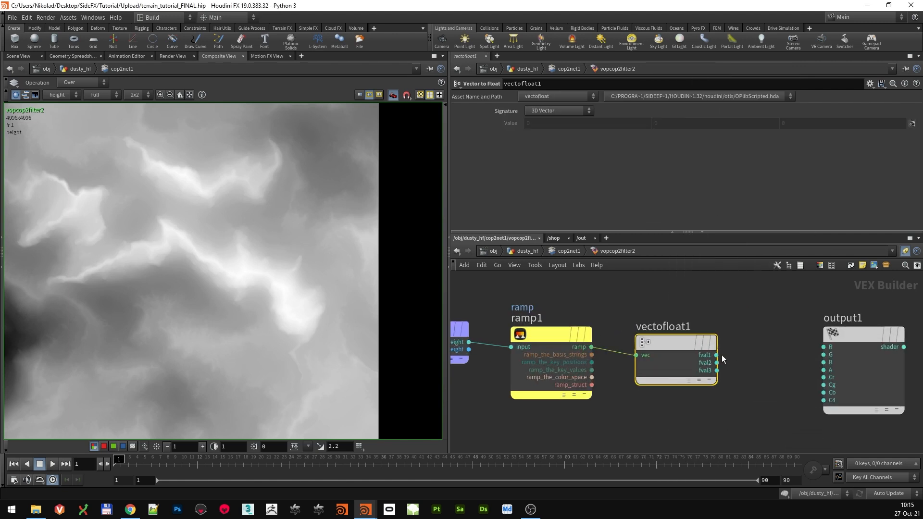
# Connect the three float outputs of vectofloat1 to the R, G and B inputs of output1
pyautogui.moveTo(801, 348); pyautogui.dragTo(801, 348)
pyautogui.moveTo(717, 352)
pyautogui.mouseDown()
pyautogui.moveTo(823, 347)
pyautogui.moveTo(824, 355)
pyautogui.mouseUp()
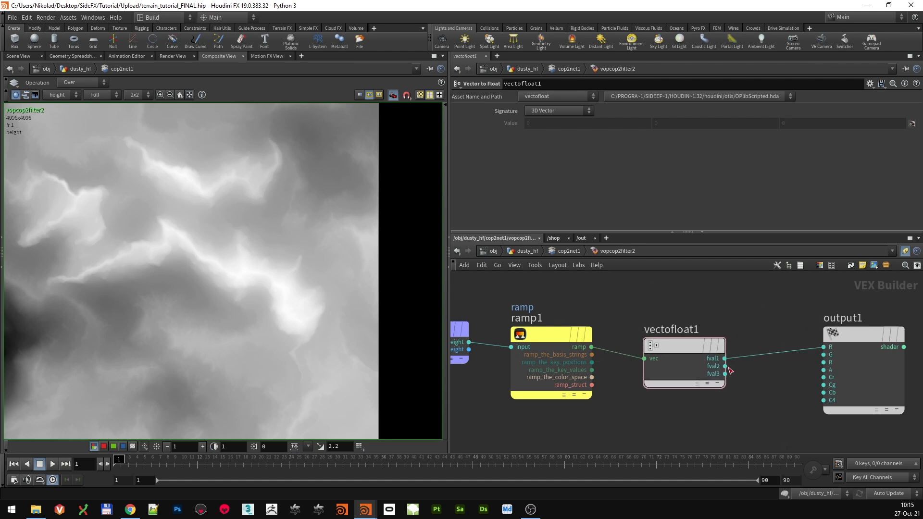
pyautogui.moveTo(725, 374); pyautogui.dragTo(824, 362)
# Return to the cop2net1 network and display the C plane of vopcop2filter2 in the composite viewer
pyautogui.press('u')
pyautogui.moveTo(487, 172)
pyautogui.mouseDown()
pyautogui.moveTo(707, 183)
pyautogui.moveTo(709, 174)
pyautogui.moveTo(476, 174)
pyautogui.mouseUp()
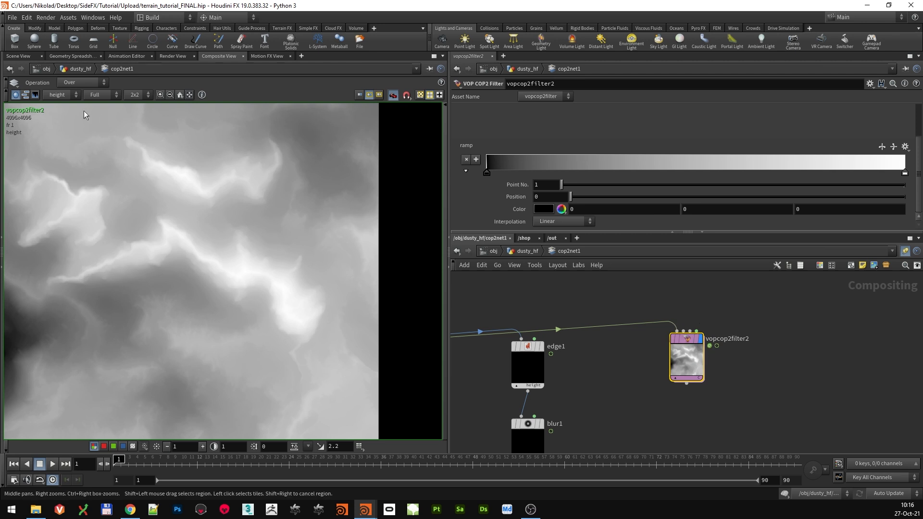
pyautogui.scroll(3, 688, 356)
pyautogui.click(60, 94)
pyautogui.click(66, 116)
pyautogui.scroll(-3, 587, 320)
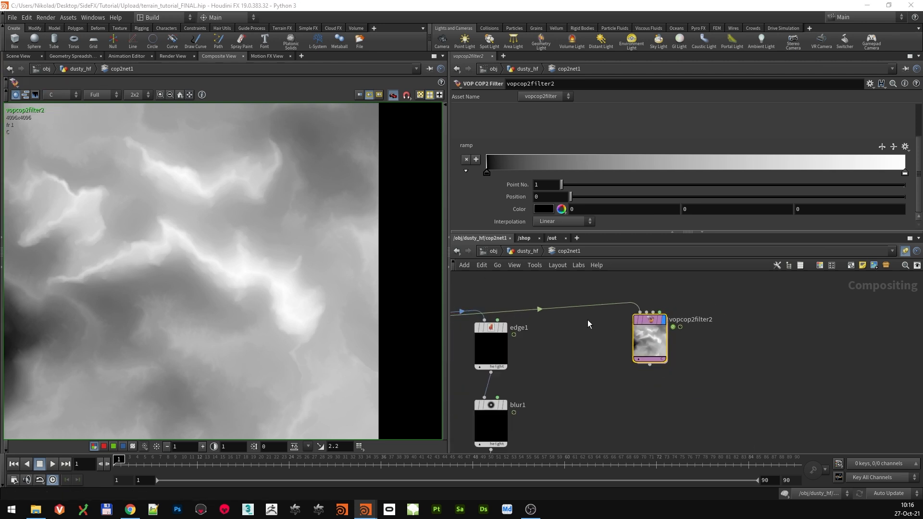
# Try shifting the black point of vopcop2filter2's ramp to position 0.393103, then undo the shift
pyautogui.moveTo(490, 173); pyautogui.dragTo(651, 174)
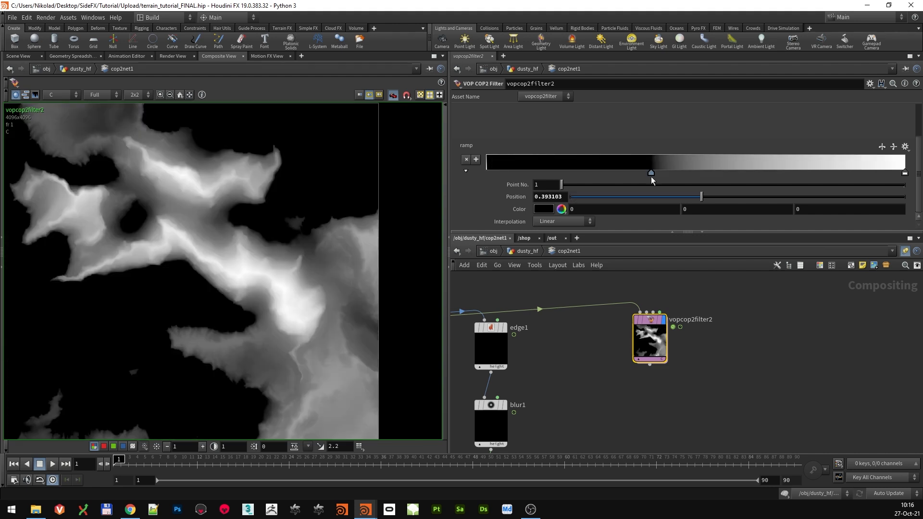
pyautogui.hotkey('ctrl', 'z')
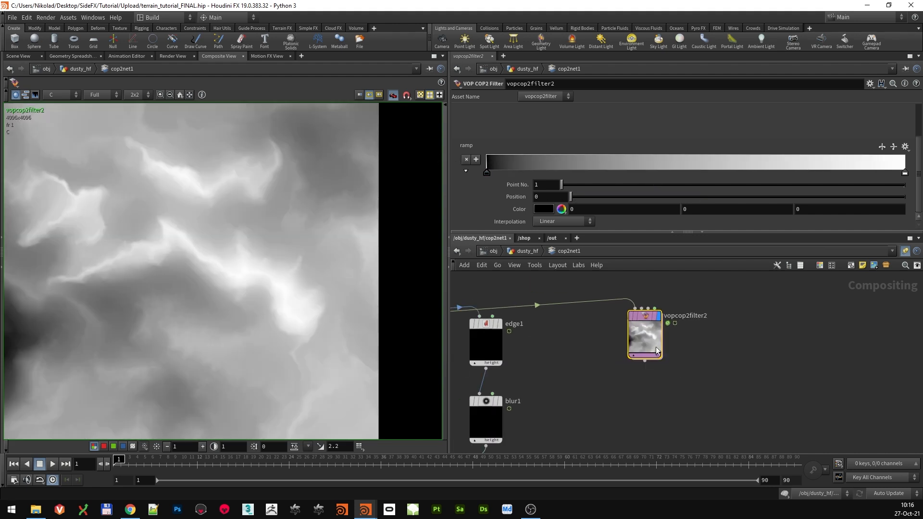
# Add a Labs Normal From Grayscale node below vopcop2filter2, feed it the filter's output and display its result
pyautogui.moveTo(643, 316); pyautogui.dragTo(655, 308)
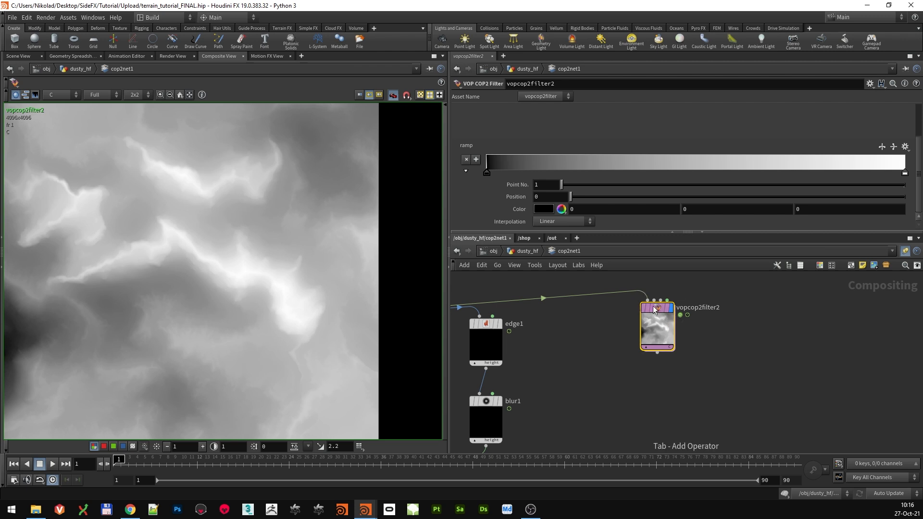
pyautogui.press('Tab')
pyautogui.write('nor')
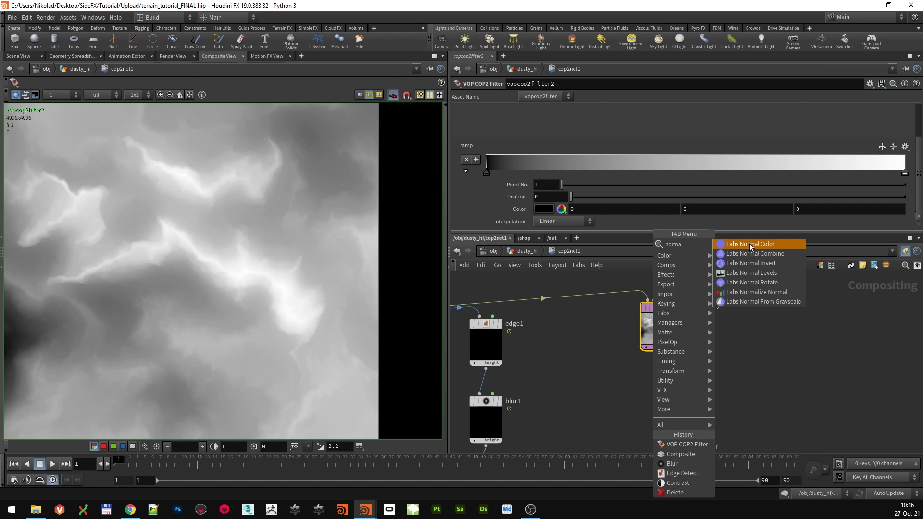
pyautogui.click(766, 301)
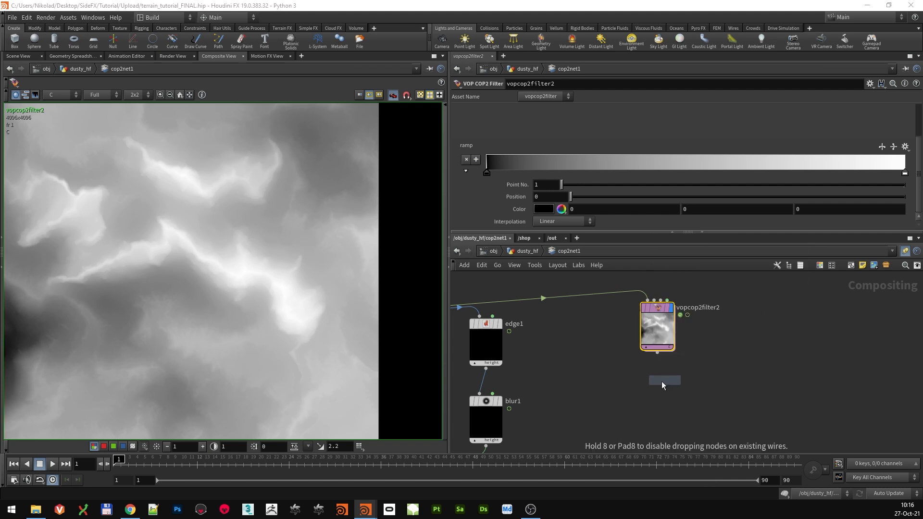
pyautogui.click(663, 370)
pyautogui.moveTo(657, 353); pyautogui.dragTo(655, 385)
pyautogui.moveTo(656, 387); pyautogui.dragTo(661, 384)
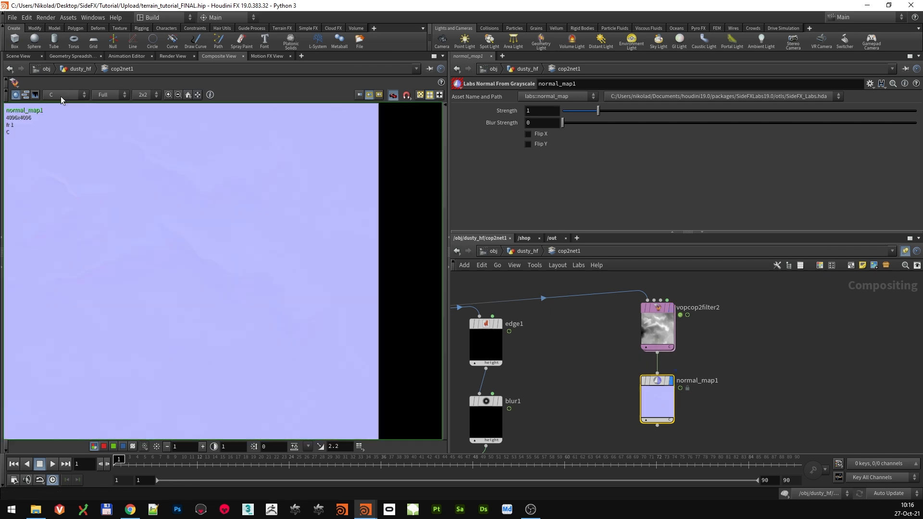
# Set the Strength of normal_map1 to 100 and inspect the resulting normal map
pyautogui.scroll(-3, 157, 254)
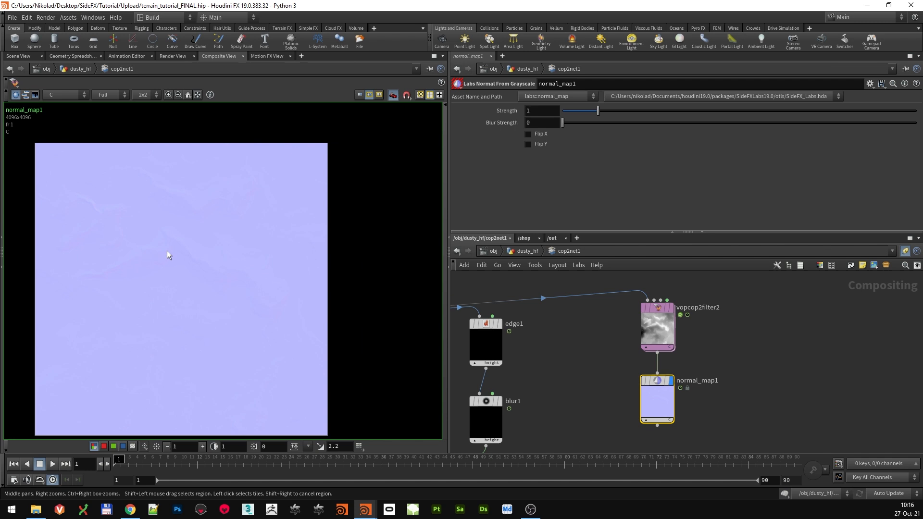
pyautogui.click(552, 110)
pyautogui.write('100')
pyautogui.press('Return')
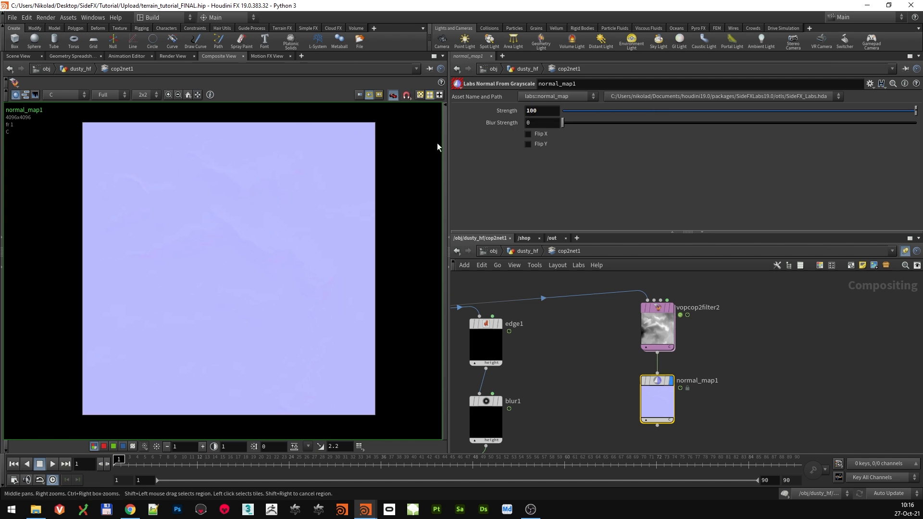
pyautogui.scroll(2, 229, 244)
pyautogui.scroll(6, 287, 191)
pyautogui.scroll(-8, 230, 236)
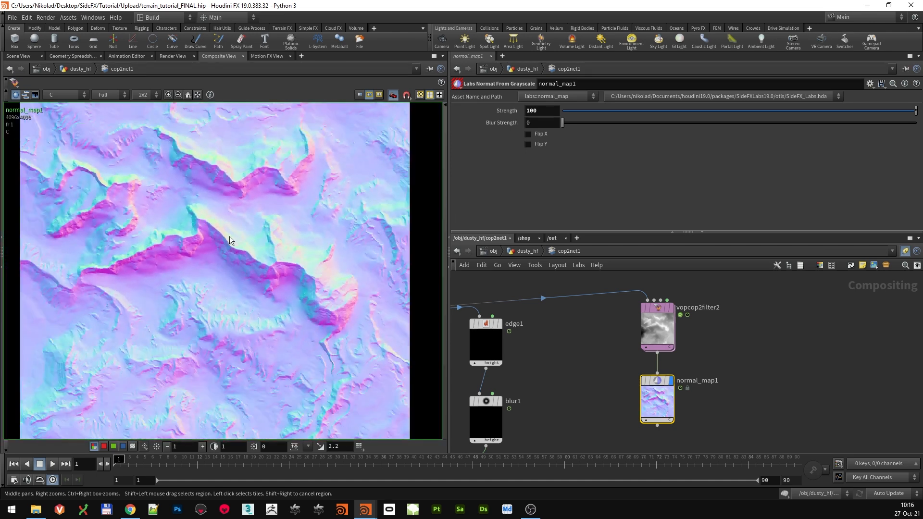
pyautogui.scroll(7, 151, 212)
pyautogui.scroll(-5, 151, 212)
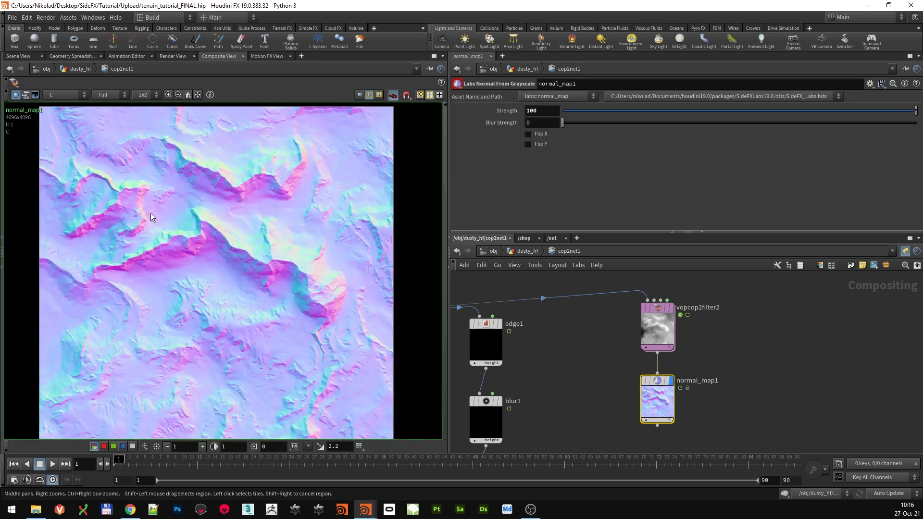
pyautogui.scroll(1, 236, 245)
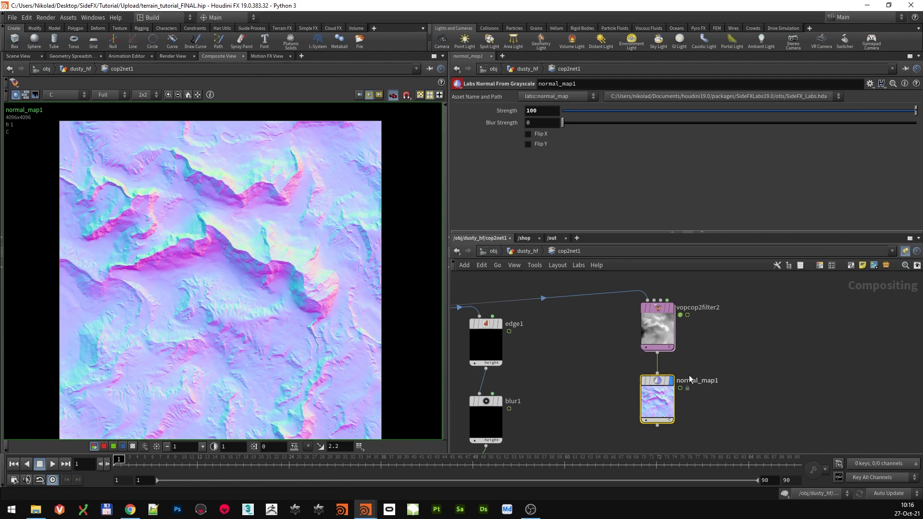
# Add a Delete node below normal_map1 and connect normal_map1's output to its first input
pyautogui.moveTo(681, 385); pyautogui.dragTo(681, 380)
pyautogui.moveTo(752, 404); pyautogui.dragTo(751, 372, button='middle')
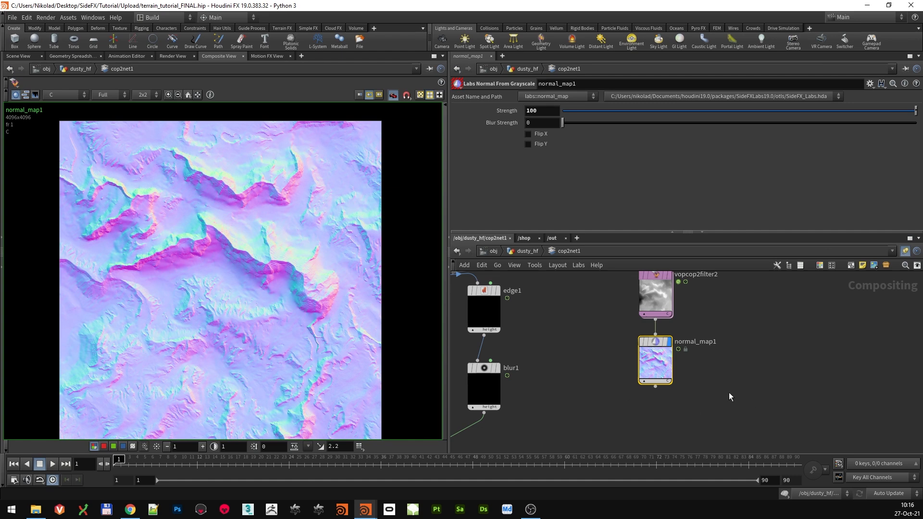
pyautogui.moveTo(672, 382); pyautogui.dragTo(666, 353, button='middle')
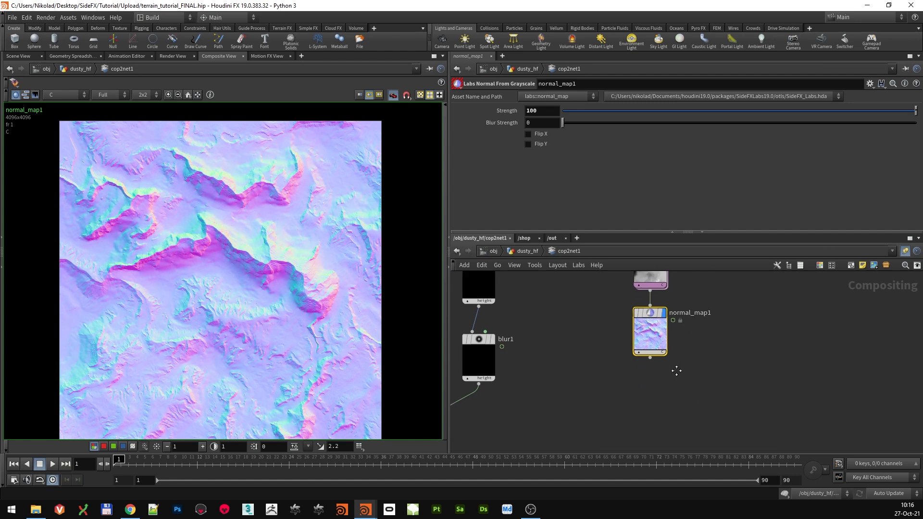
pyautogui.press('Tab')
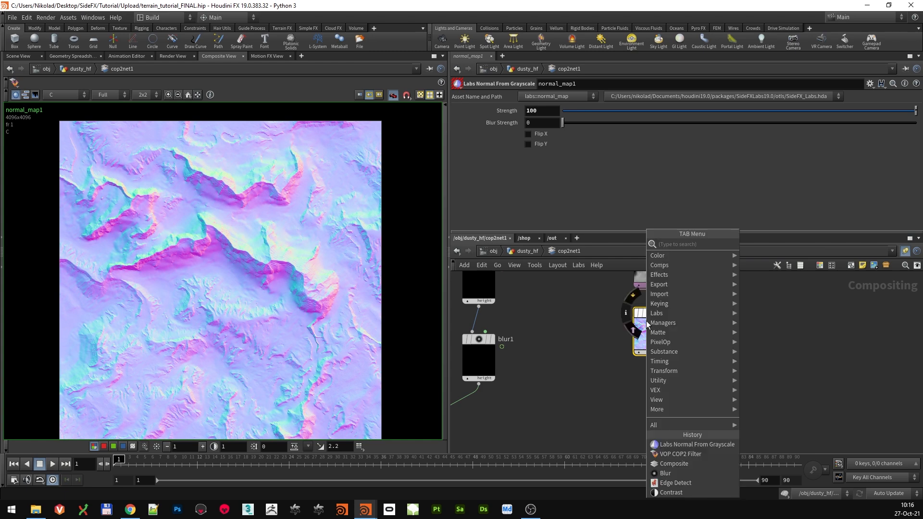
pyautogui.click(65, 95)
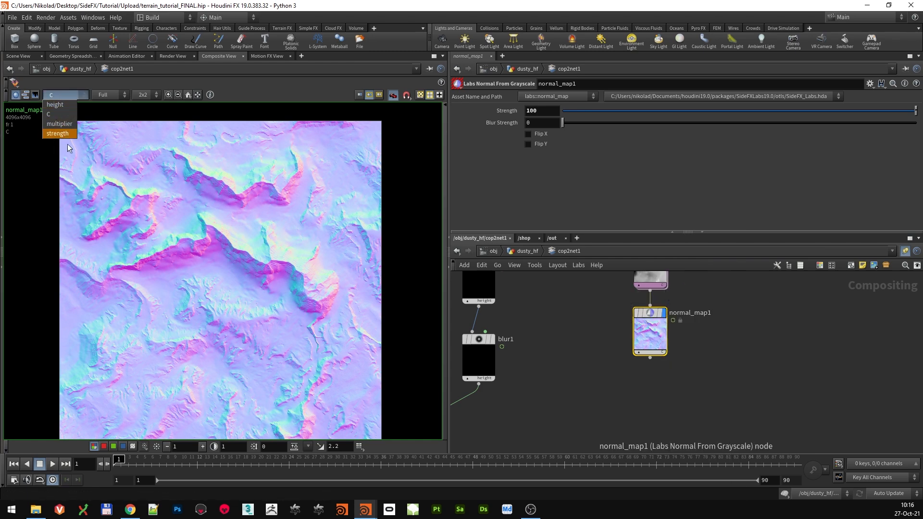
pyautogui.click(662, 328)
pyautogui.press('Tab')
pyautogui.write('delete')
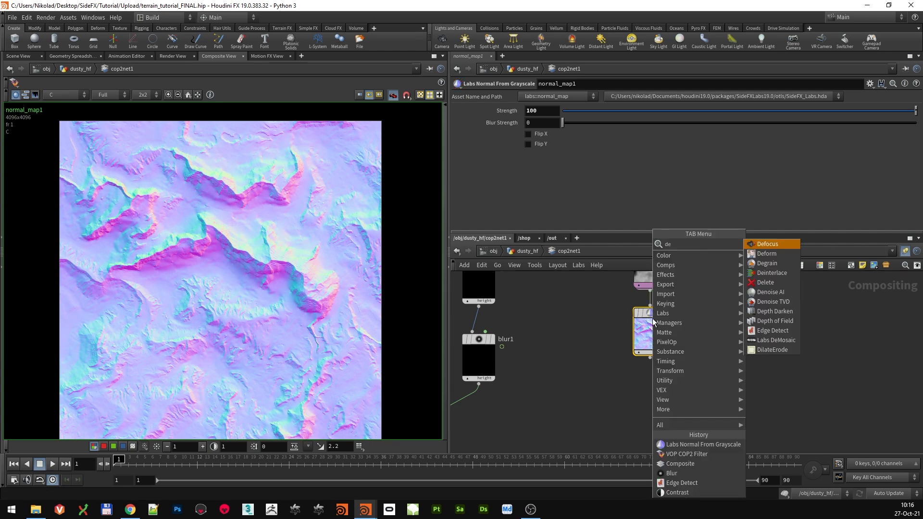
pyautogui.click(769, 247)
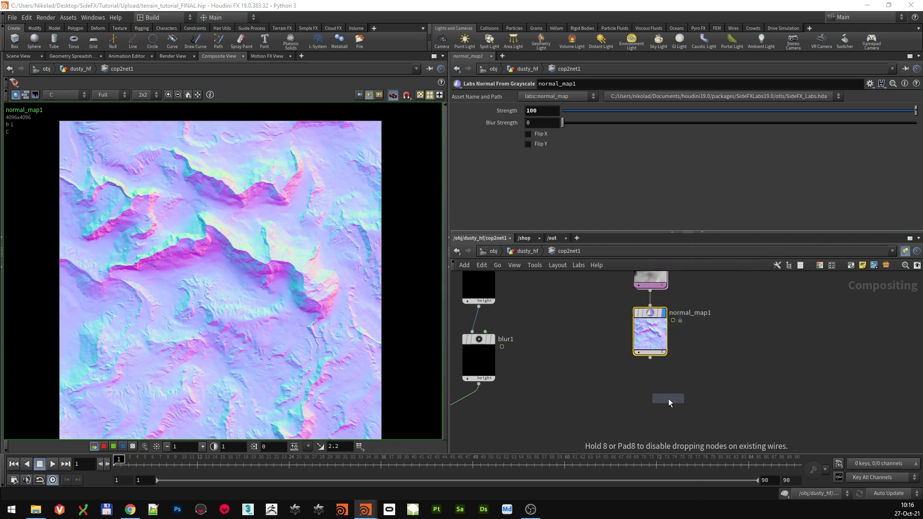
pyautogui.click(644, 385)
pyautogui.moveTo(650, 358); pyautogui.dragTo(644, 377)
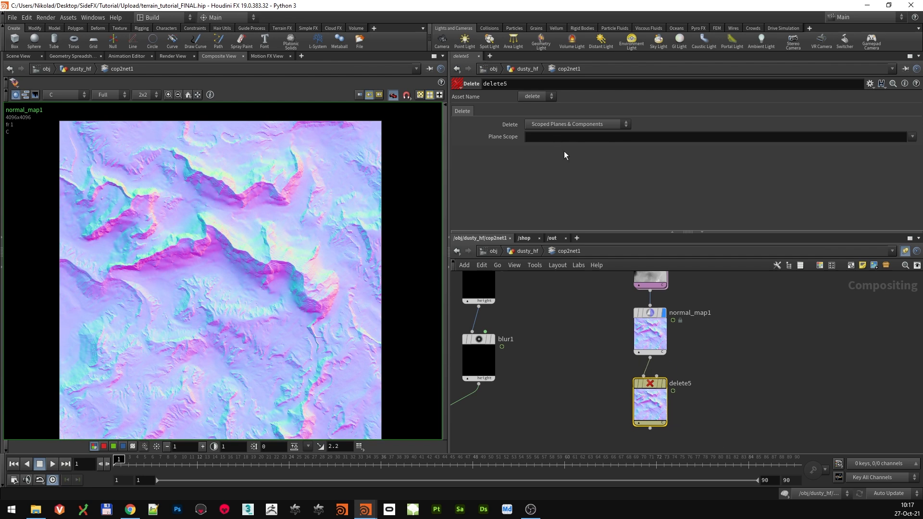
# Set delete5 to delete Non-Scoped Planes & Components with C as the plane scope
pyautogui.write('C')
pyautogui.click(579, 124)
pyautogui.click(596, 144)
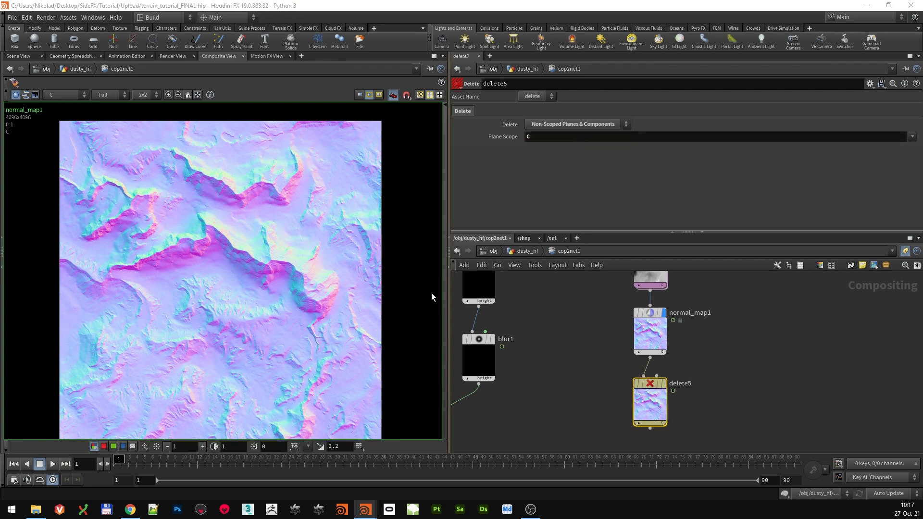
pyautogui.moveTo(765, 416); pyautogui.dragTo(760, 352, button='middle')
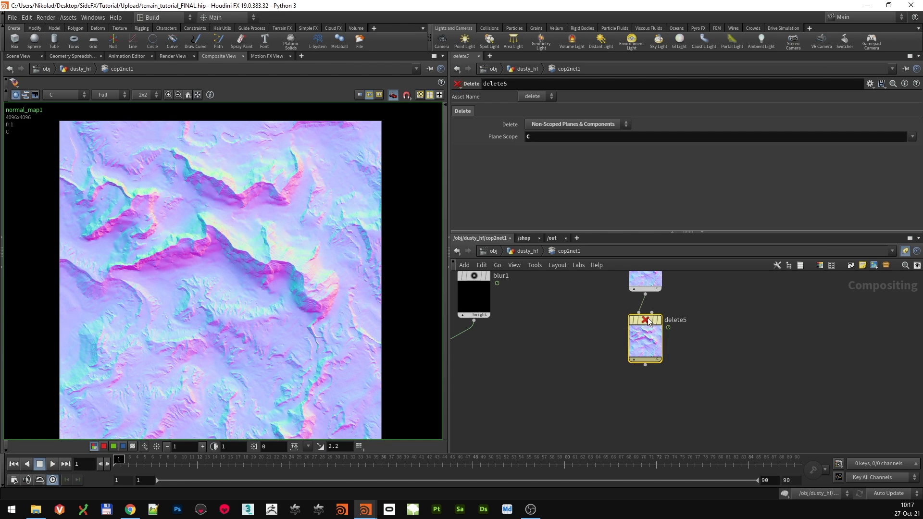
# Add a Mono node below delete5, feed it delete5's output and display its result
pyautogui.press('Tab')
pyautogui.write('mono')
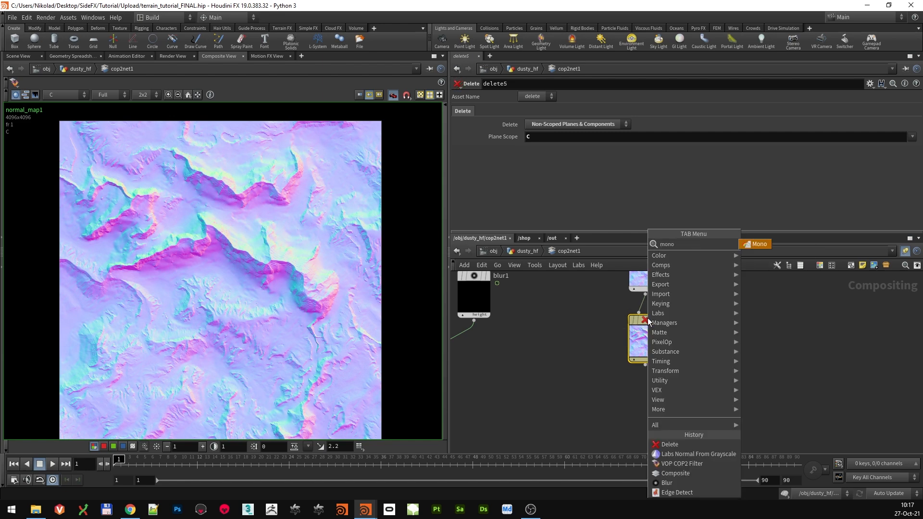
pyautogui.click(761, 244)
pyautogui.click(650, 398)
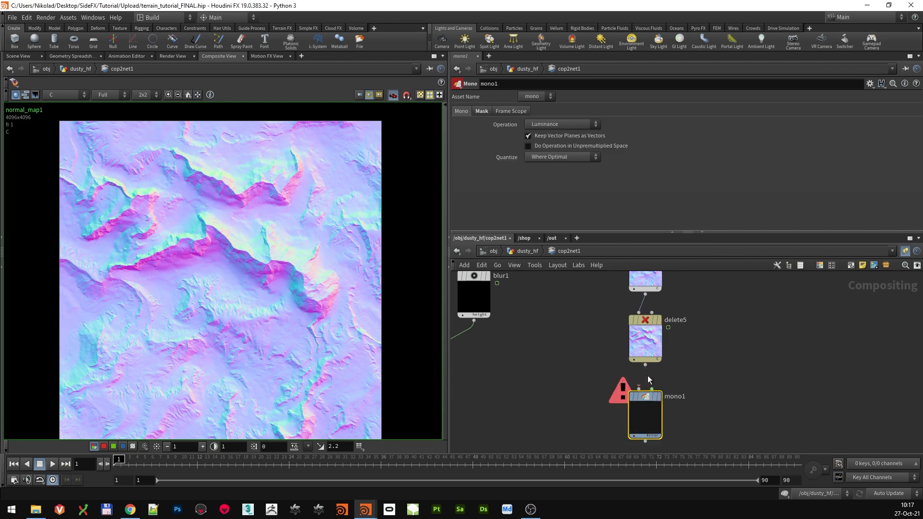
pyautogui.click(659, 397)
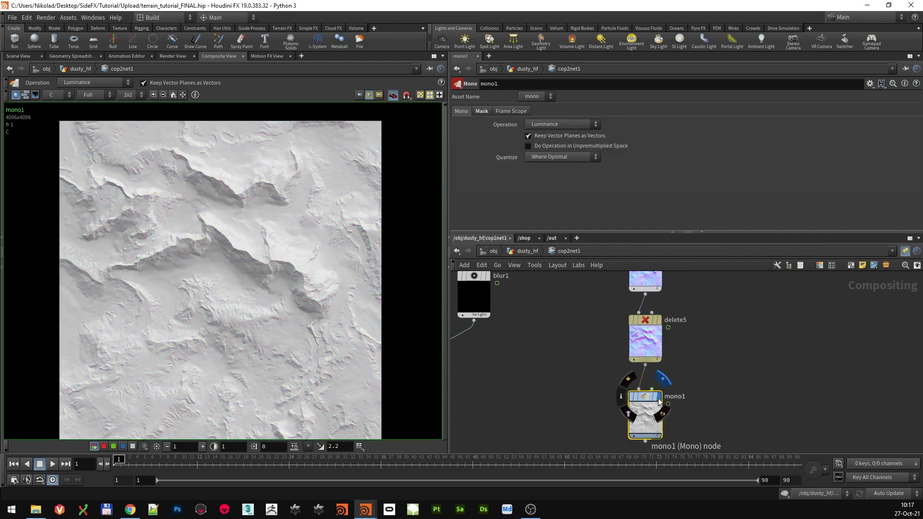
# Set mono1's operation to Green, disable Keep Vector Planes as Vectors, and move the node closer to delete5
pyautogui.click(559, 123)
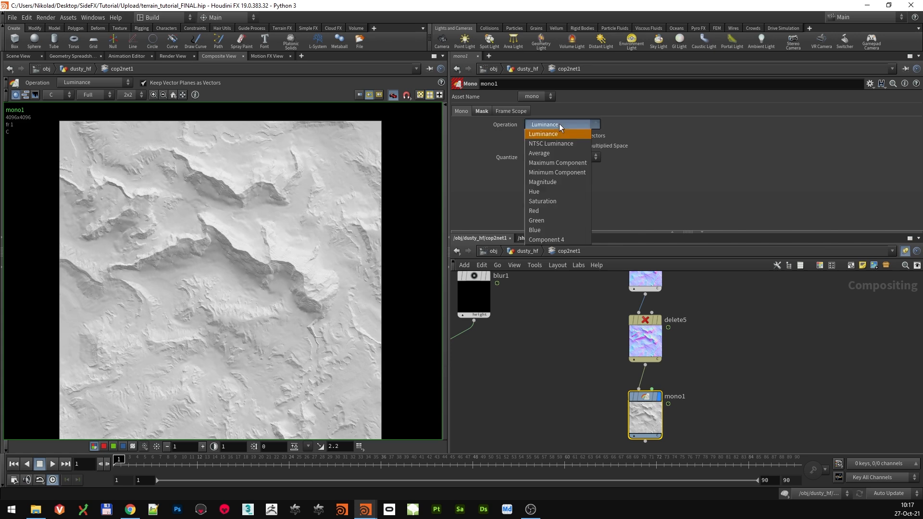
pyautogui.click(560, 221)
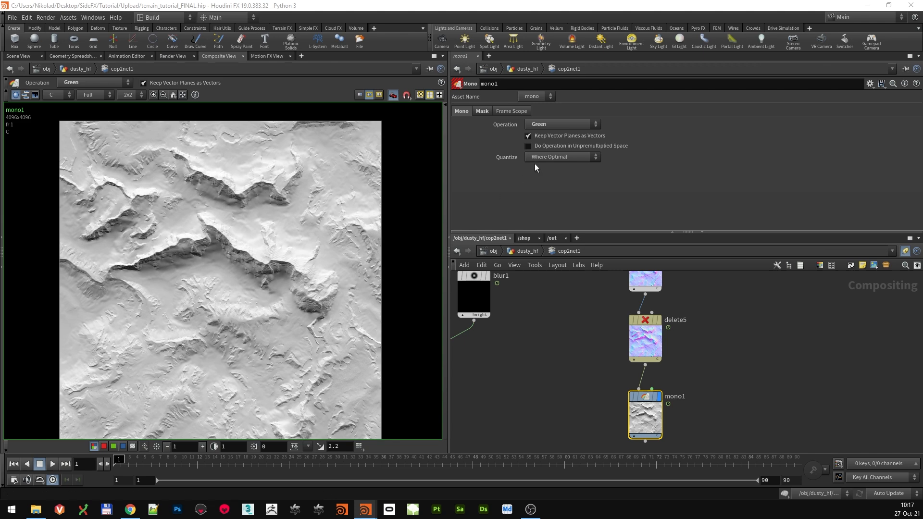
pyautogui.click(538, 137)
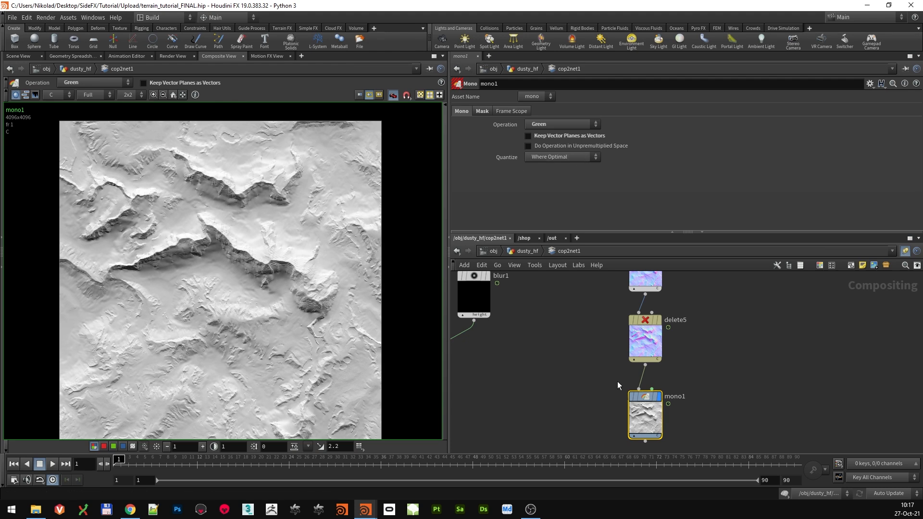
pyautogui.moveTo(646, 415); pyautogui.dragTo(645, 406)
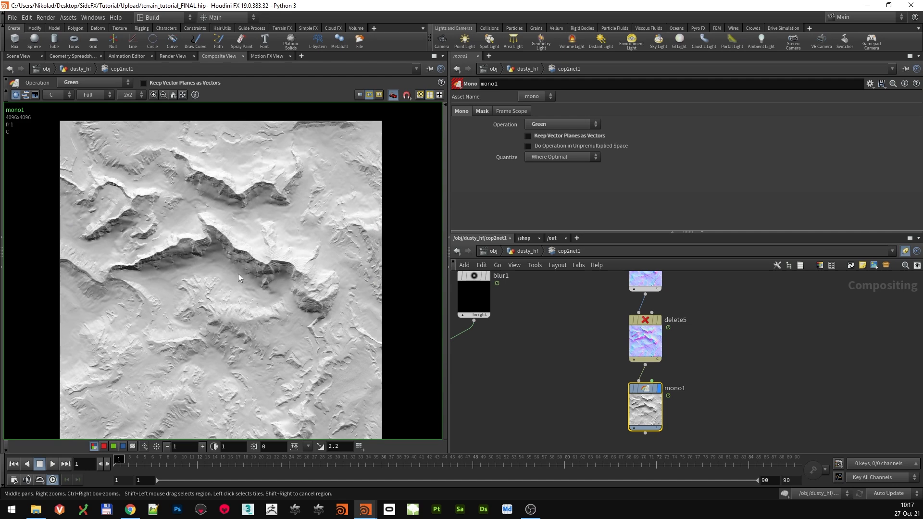
# Try mono1's Red and Blue operations to compare the resulting masks, and set the operation back to Green
pyautogui.scroll(3, 181, 290)
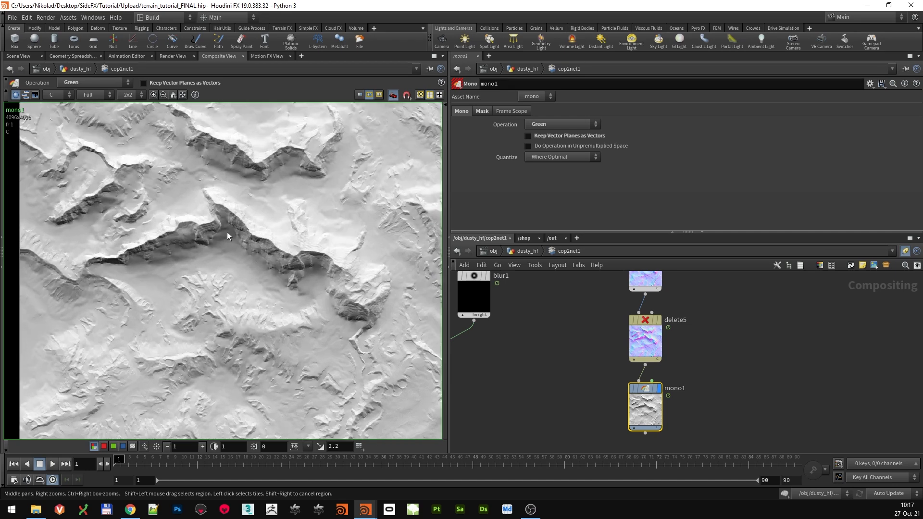
pyautogui.moveTo(250, 141); pyautogui.dragTo(247, 193, button='middle')
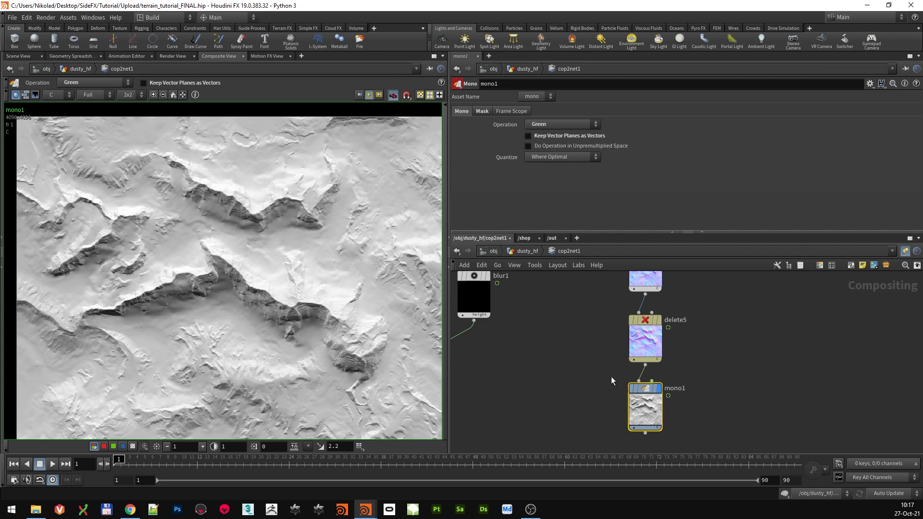
pyautogui.click(645, 337)
pyautogui.click(650, 390)
pyautogui.click(549, 126)
pyautogui.click(557, 209)
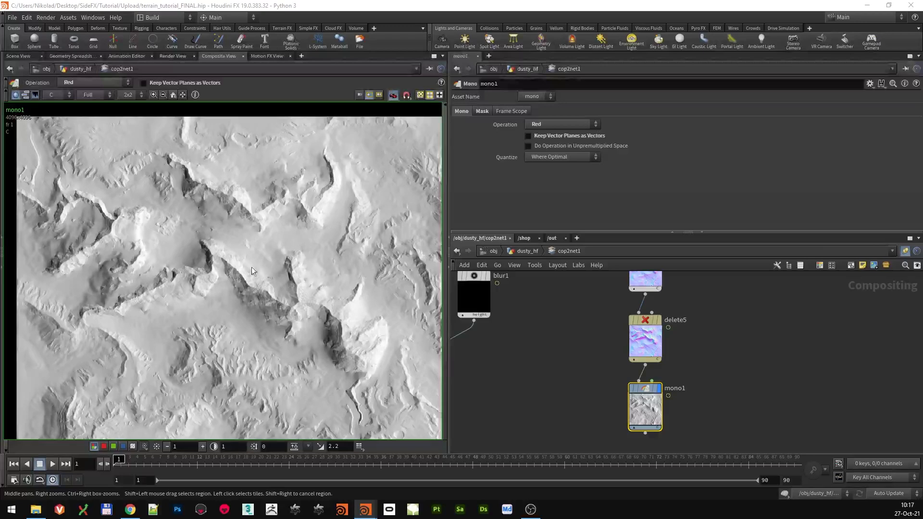
pyautogui.click(545, 125)
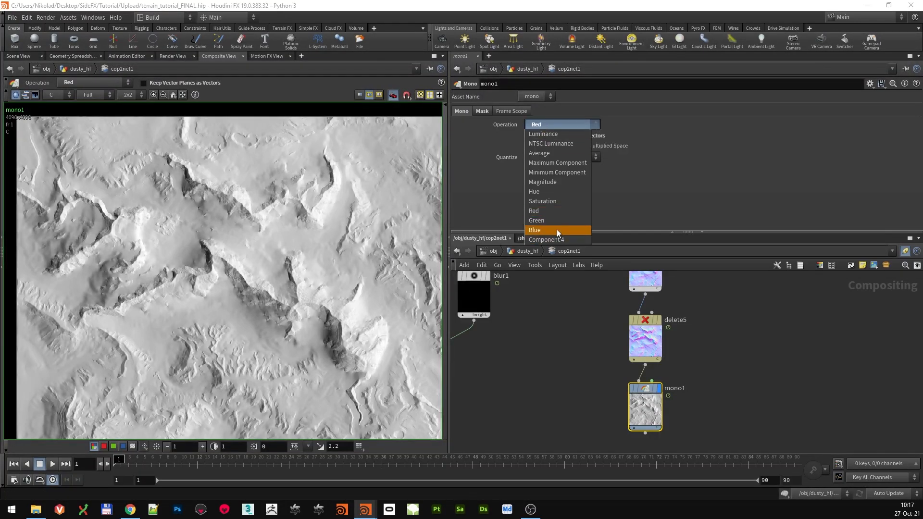
pyautogui.click(557, 230)
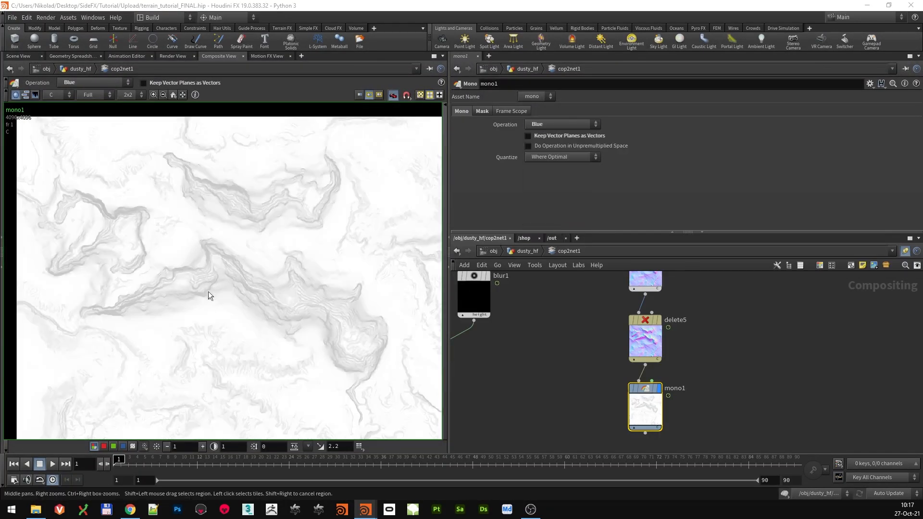
pyautogui.click(566, 126)
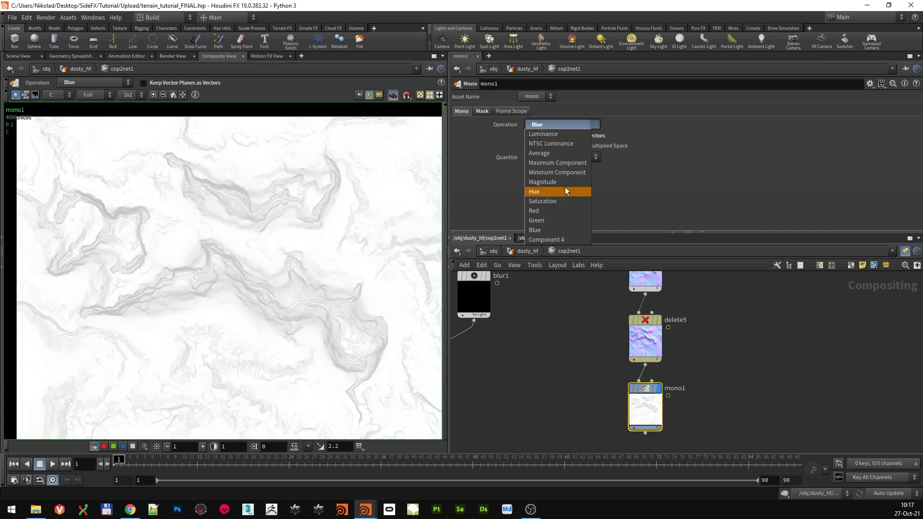
pyautogui.click(565, 220)
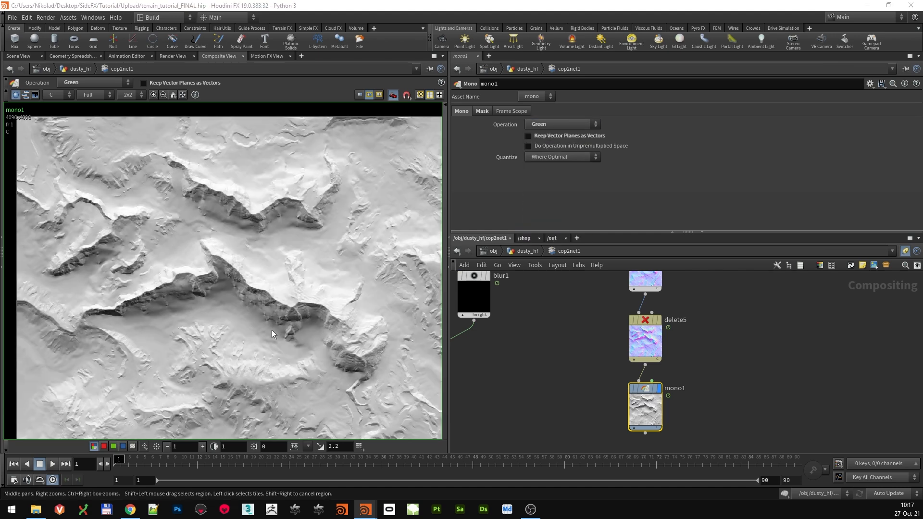
# Add a Levels node below mono1 and feed it mono1's output
pyautogui.scroll(-3, 757, 377)
pyautogui.moveTo(690, 385); pyautogui.dragTo(670, 337, button='middle')
pyautogui.scroll(3, 666, 336)
pyautogui.press('Tab')
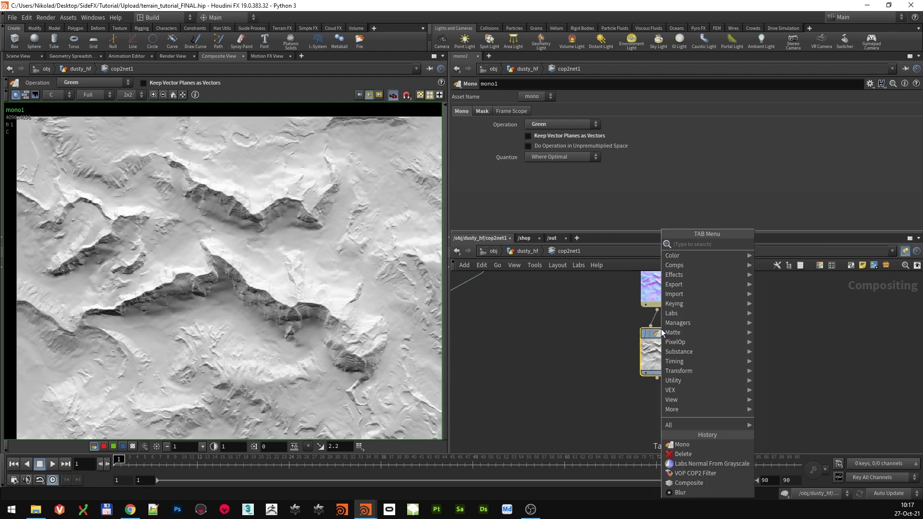
pyautogui.write('leve')
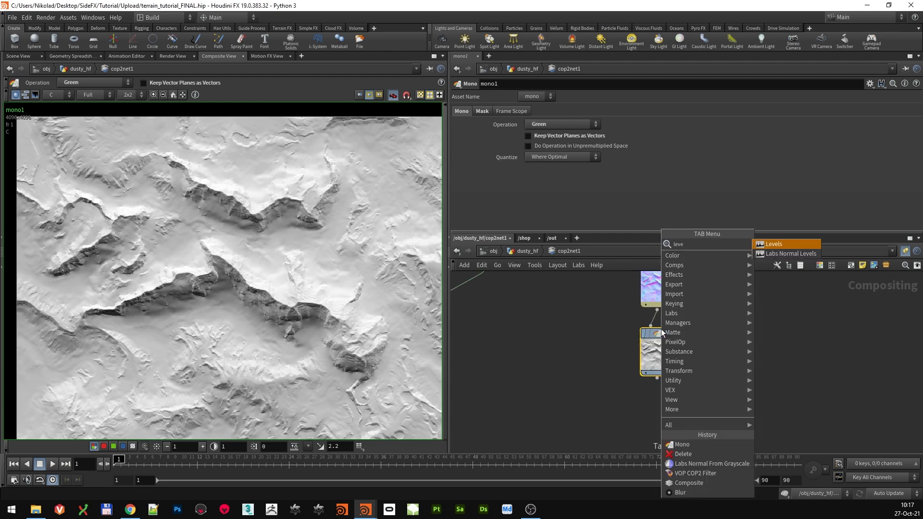
pyautogui.click(782, 245)
pyautogui.click(657, 406)
pyautogui.moveTo(657, 383); pyautogui.dragTo(651, 396)
pyautogui.scroll(-1, 583, 412)
pyautogui.moveTo(584, 416); pyautogui.dragTo(587, 378, button='middle')
pyautogui.scroll(2, 589, 377)
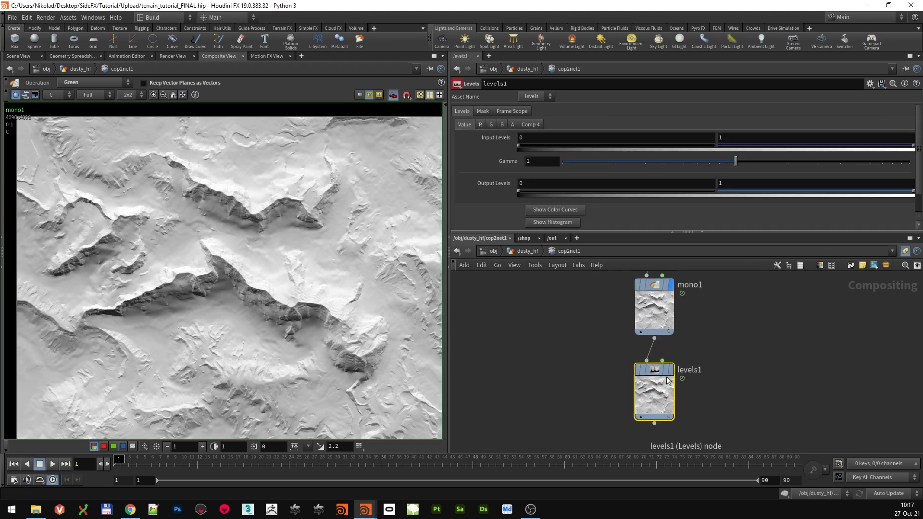
# Display levels1's result and set its lower input level to 0.55
pyautogui.moveTo(657, 376)
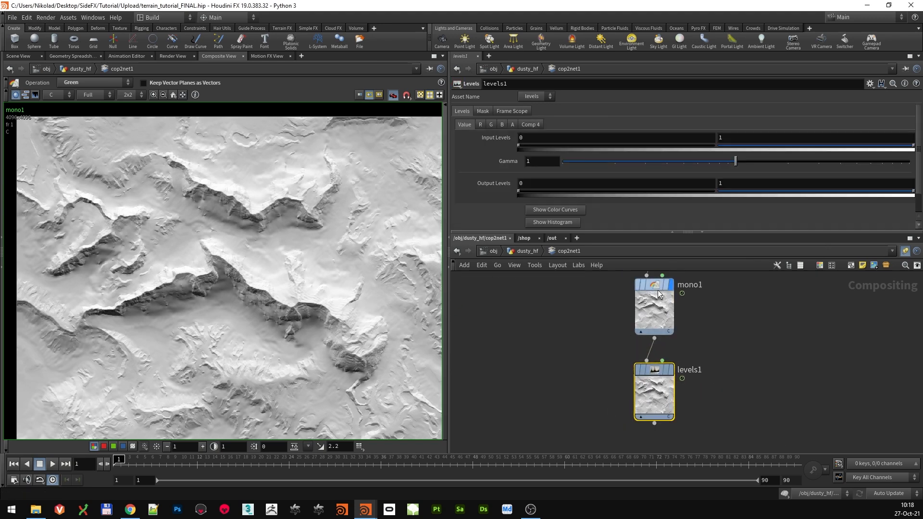
pyautogui.moveTo(655, 317)
pyautogui.moveTo(518, 145); pyautogui.dragTo(610, 147)
pyautogui.click(672, 370)
pyautogui.moveTo(553, 138); pyautogui.dragTo(395, 135)
pyautogui.write('0.')
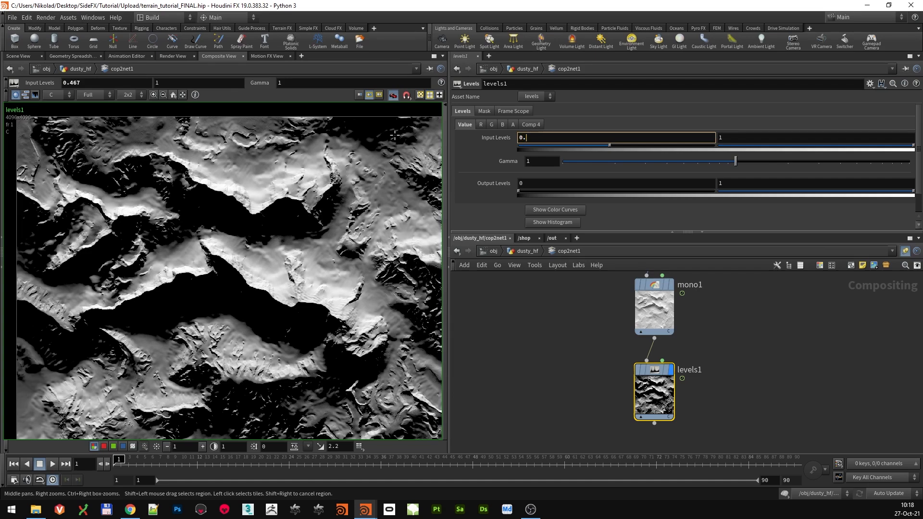
pyautogui.write('55')
pyautogui.press('Return')
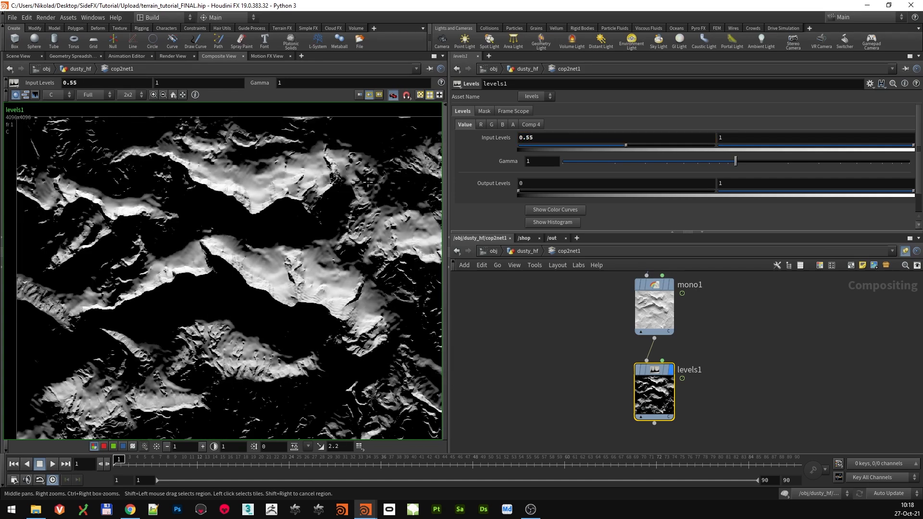
# Enclose the five nodes from vopcop2filter2 down to levels1 in a network box titled "DIR MASK"
pyautogui.scroll(-5, 249, 263)
pyautogui.scroll(2, 561, 367)
pyautogui.scroll(-5, 561, 368)
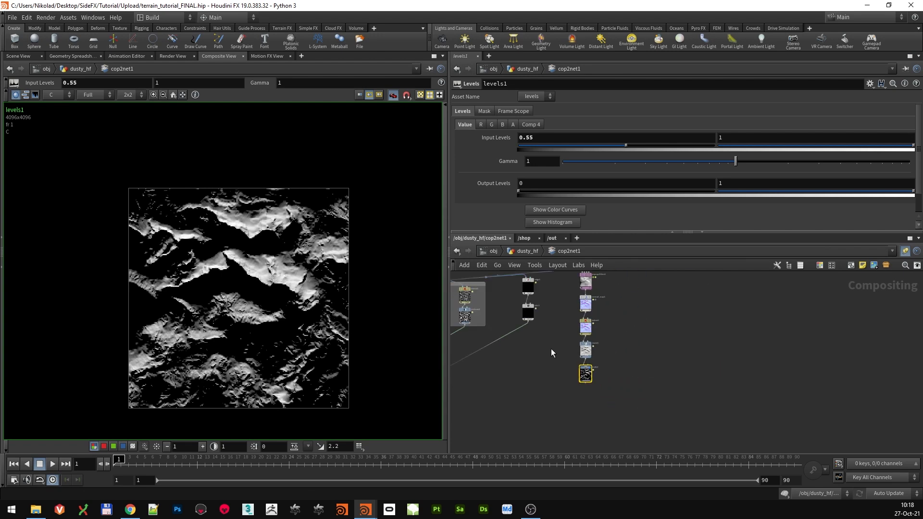
pyautogui.moveTo(551, 351); pyautogui.dragTo(558, 383, button='middle')
pyautogui.moveTo(622, 296); pyautogui.dragTo(574, 423)
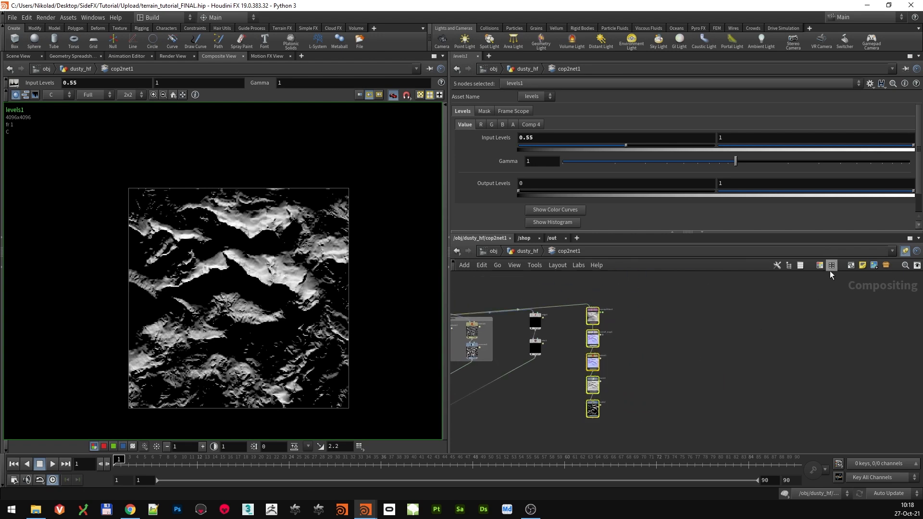
pyautogui.hotkey('shift', 'o')
pyautogui.scroll(3, 605, 301)
pyautogui.doubleClick(601, 309)
pyautogui.write('DIR MASK')
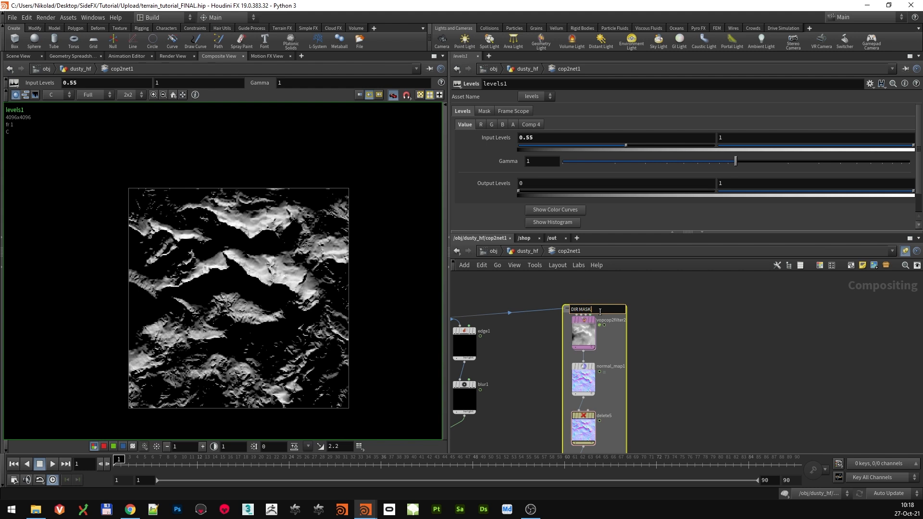
pyautogui.press('Return')
# Connect levels1's output to composite4's mask input and display composite4's result
pyautogui.scroll(-4, 717, 385)
pyautogui.moveTo(716, 386); pyautogui.dragTo(787, 325, button='middle')
pyautogui.scroll(3, 726, 387)
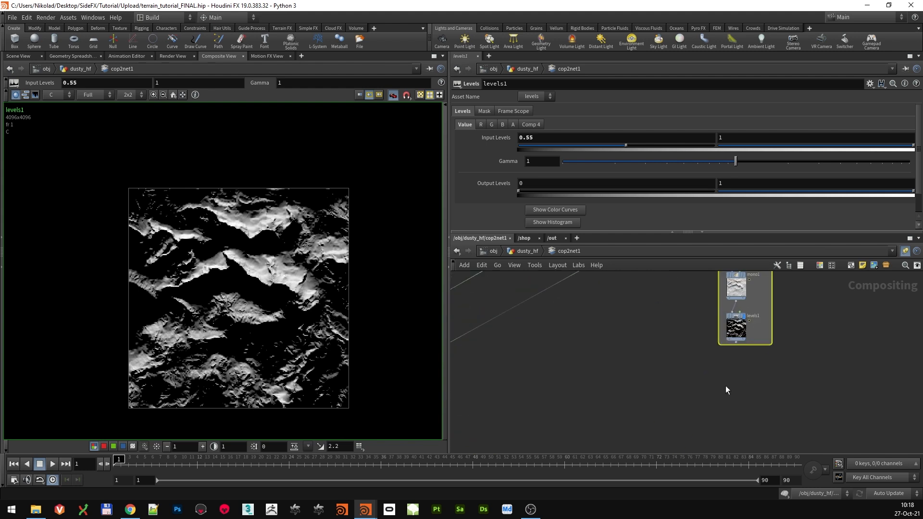
pyautogui.click(736, 343)
pyautogui.moveTo(493, 418); pyautogui.dragTo(631, 369, button='middle')
pyautogui.scroll(3, 561, 346)
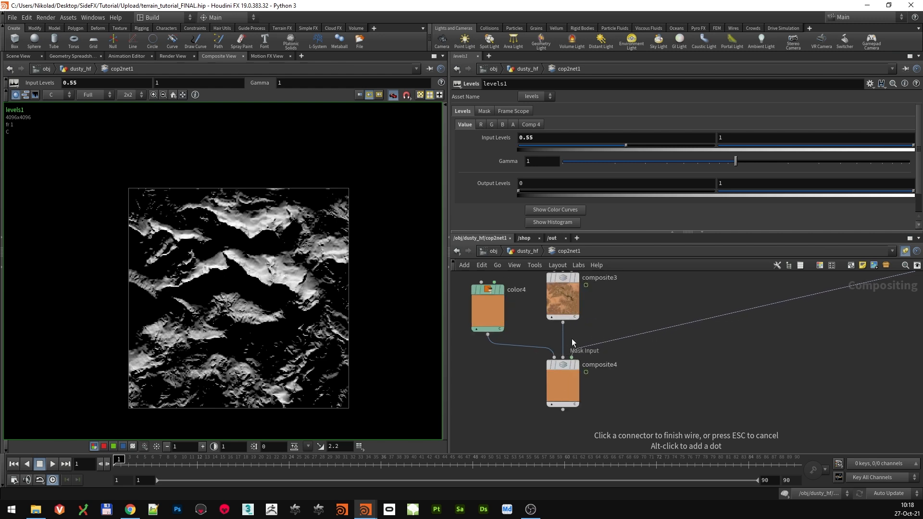
pyautogui.click(572, 356)
pyautogui.click(572, 368)
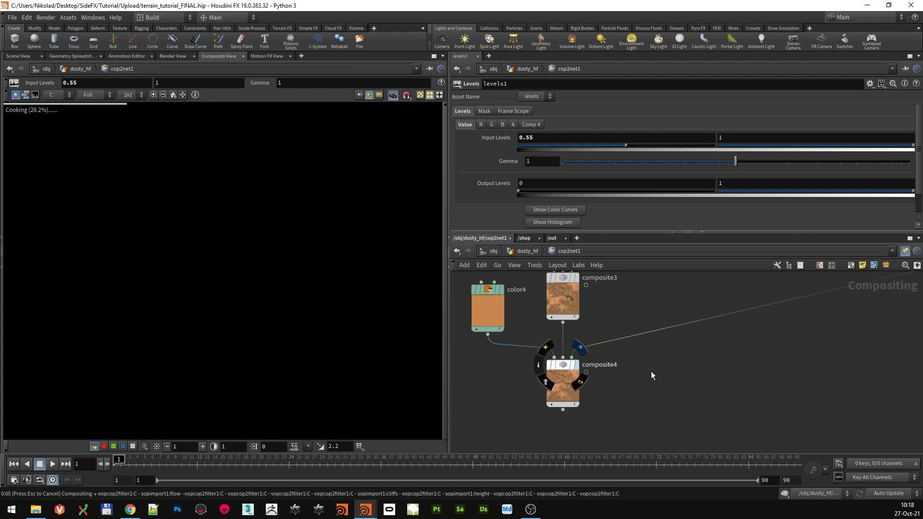
pyautogui.moveTo(651, 371); pyautogui.dragTo(619, 413, button='middle')
pyautogui.scroll(5, 252, 282)
pyautogui.scroll(6, 170, 312)
pyautogui.moveTo(388, 261); pyautogui.dragTo(279, 228, button='middle')
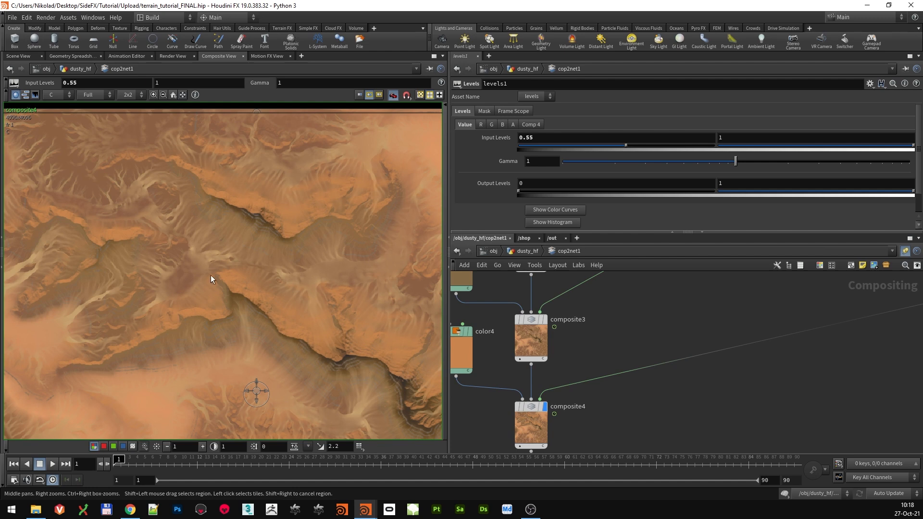
pyautogui.scroll(-2, 588, 377)
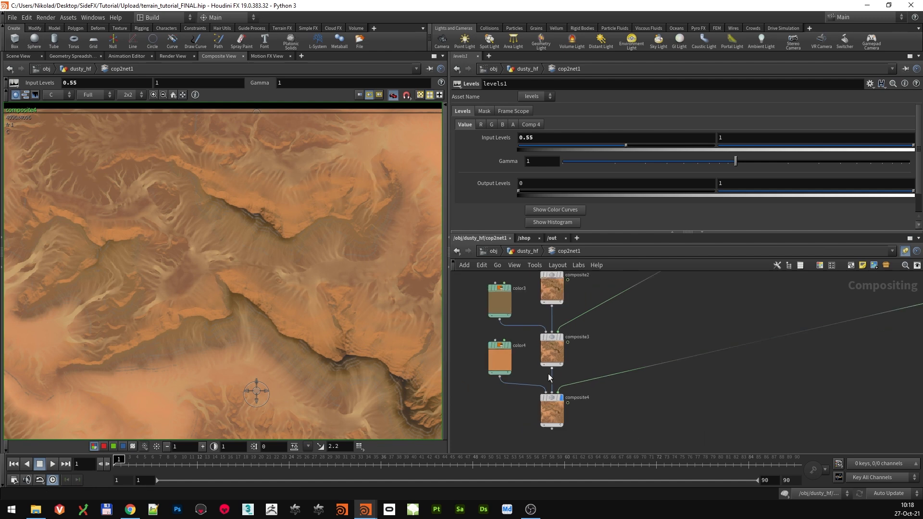
# Set composite4's alpha operation to Screen
pyautogui.scroll(3, 551, 368)
pyautogui.click(554, 417)
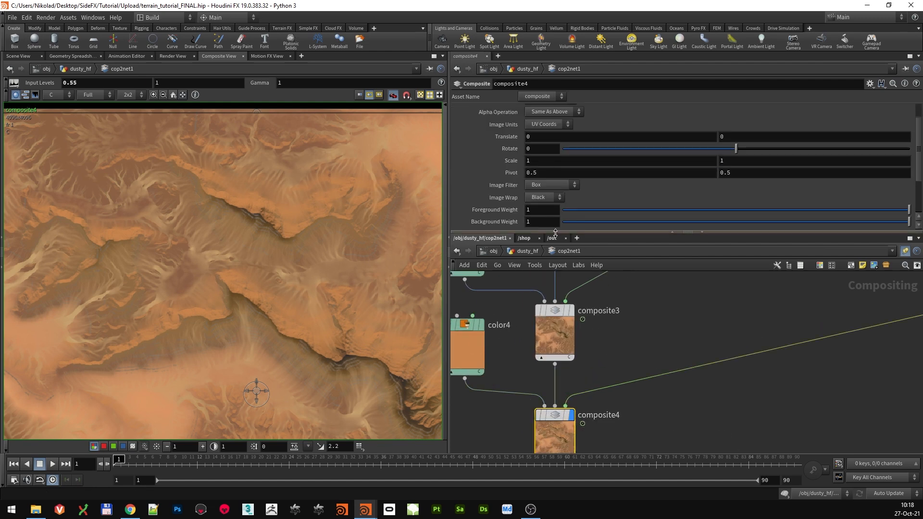
pyautogui.click(558, 112)
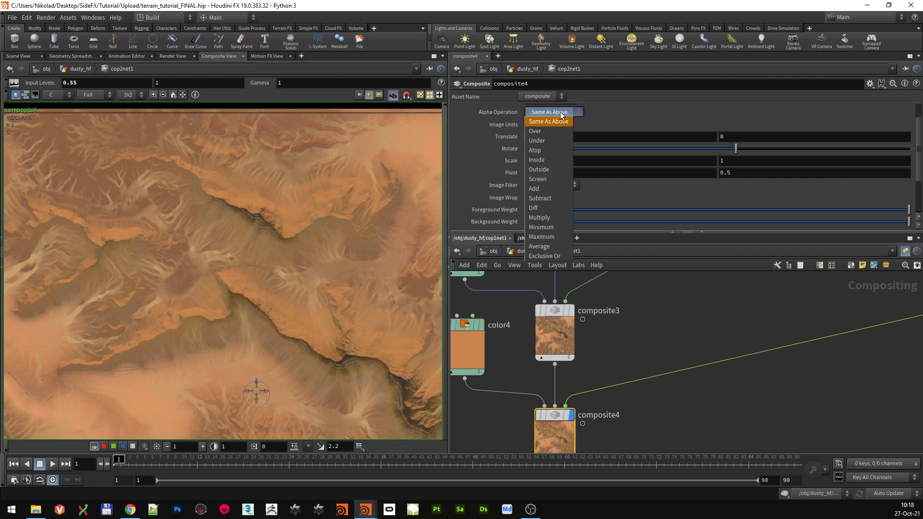
pyautogui.click(538, 179)
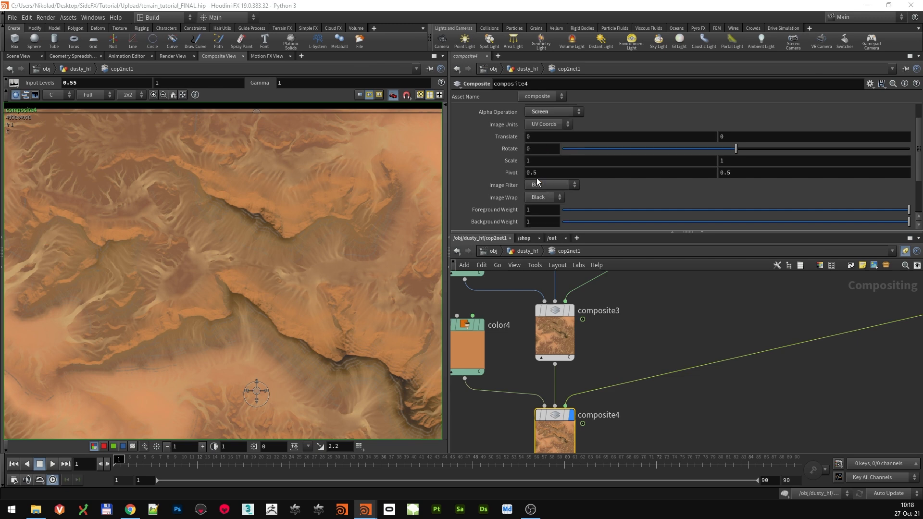
# Examine composite4's colored terrain and the settings of the levels1 node that feeds its mask
pyautogui.moveTo(706, 413); pyautogui.dragTo(720, 377, button='middle')
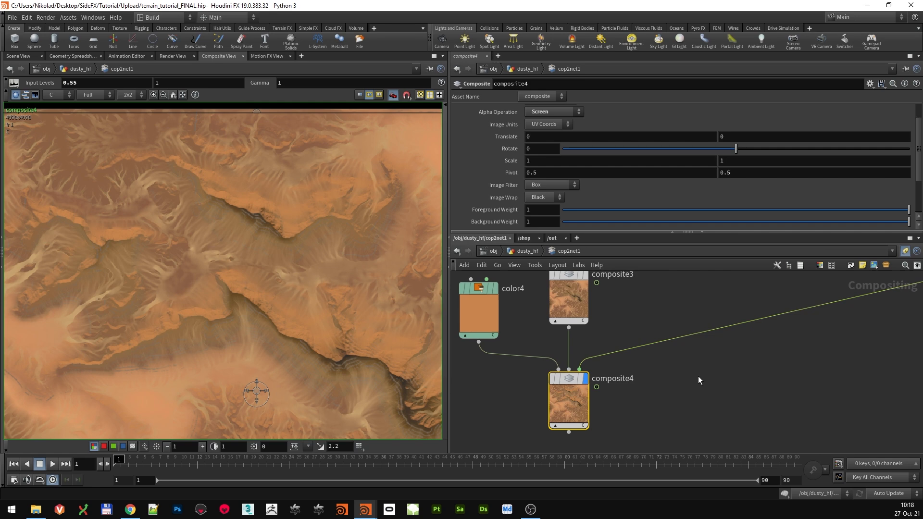
pyautogui.scroll(-3, 366, 360)
pyautogui.scroll(4, 333, 348)
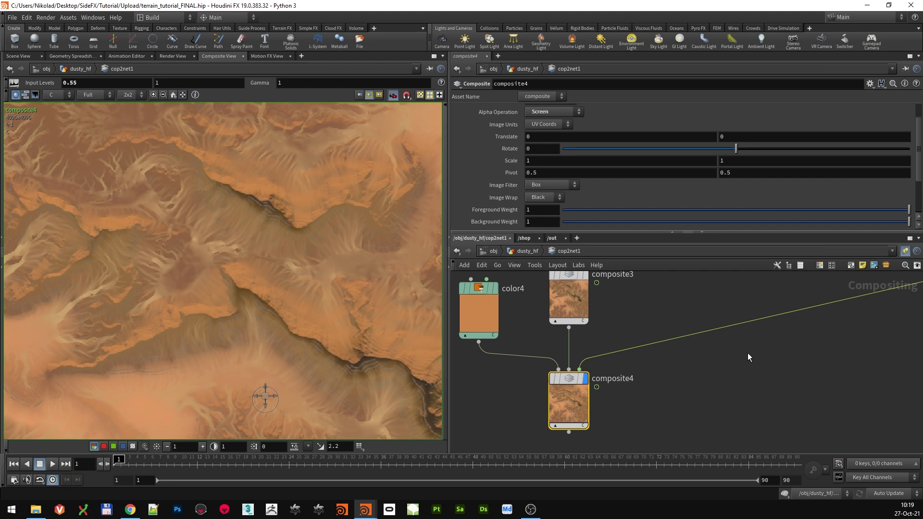
pyautogui.scroll(-5, 132, 302)
pyautogui.scroll(3, 132, 302)
pyautogui.scroll(-3, 579, 345)
pyautogui.moveTo(712, 357); pyautogui.dragTo(546, 405, button='middle')
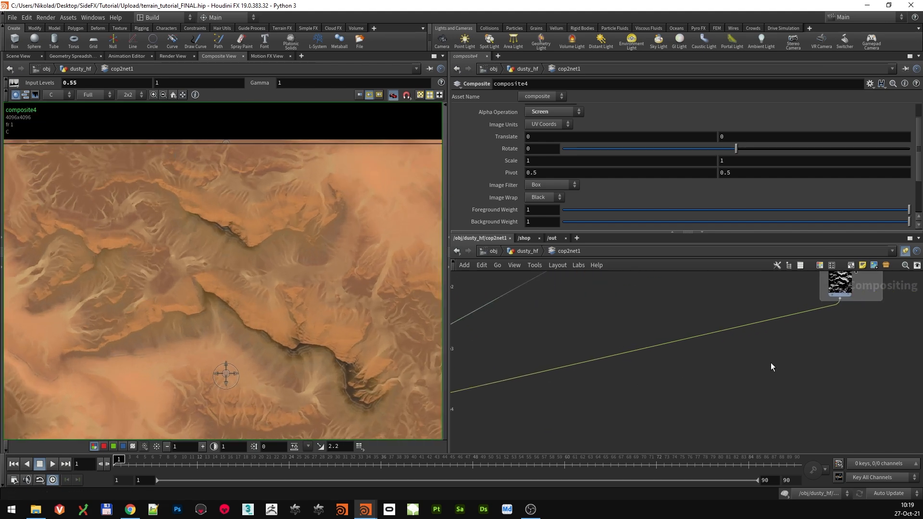
pyautogui.moveTo(772, 359); pyautogui.dragTo(716, 428, button='middle')
pyautogui.click(785, 345)
pyautogui.moveTo(597, 355); pyautogui.dragTo(686, 364, button='middle')
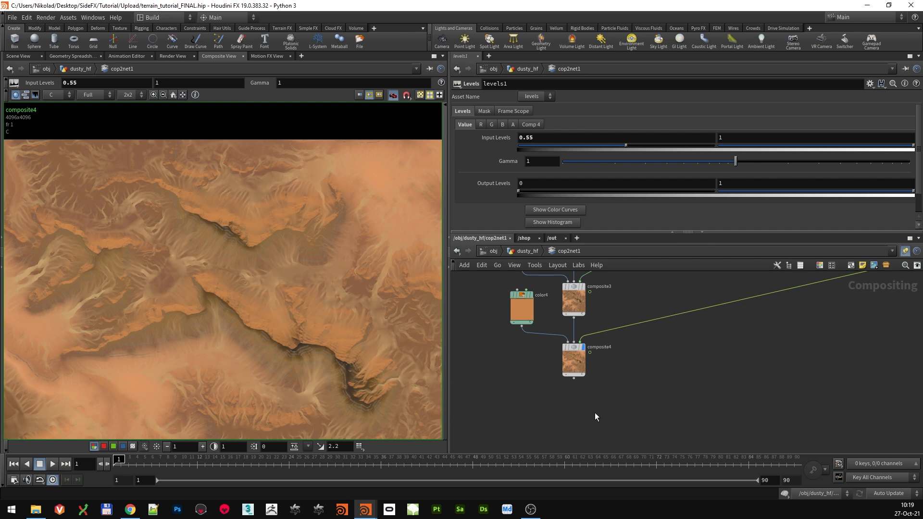
# Add a Composite node directly below composite4, connected to composite4's output
pyautogui.press('Tab')
pyautogui.write('comp')
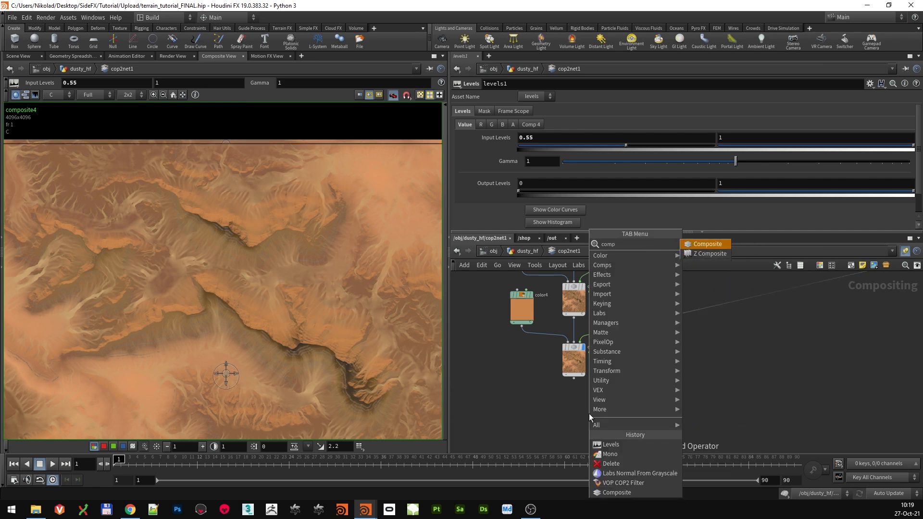
pyautogui.click(706, 244)
pyautogui.click(577, 385)
pyautogui.press('h')
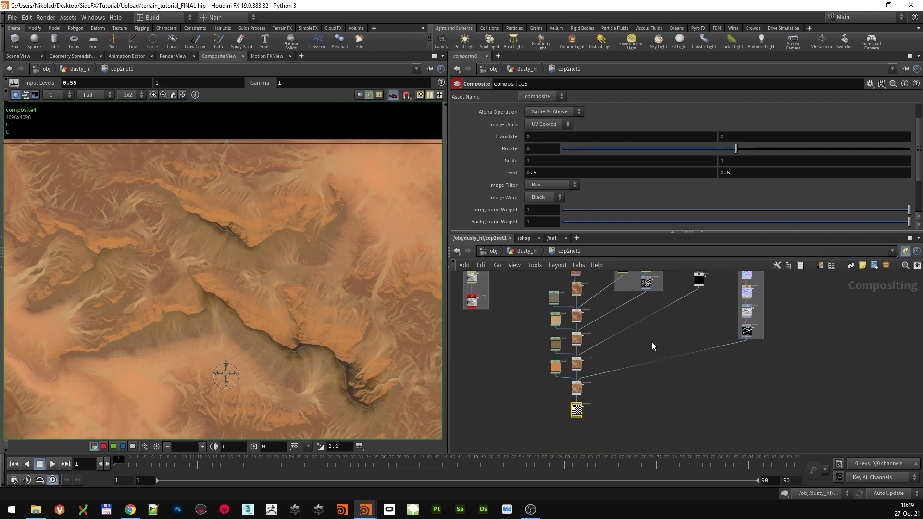
pyautogui.scroll(2, 625, 365)
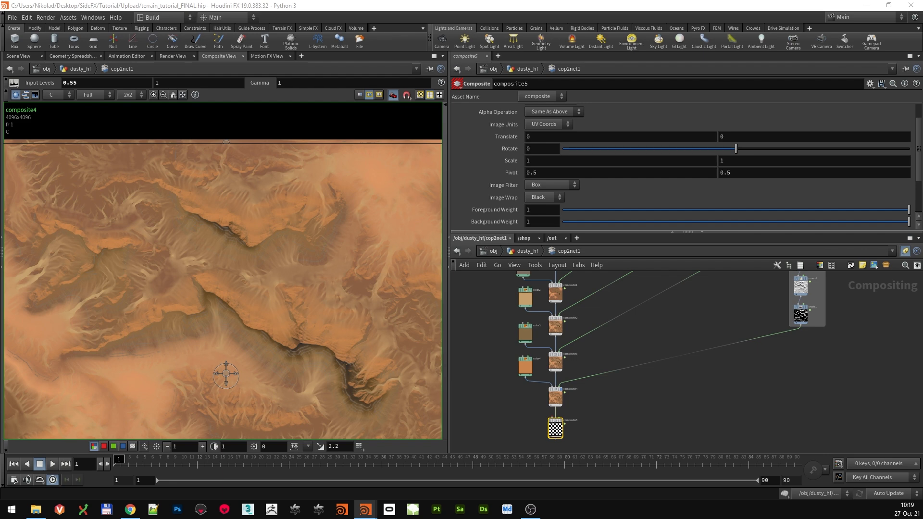
# Widen the IMPORTED MASKS network box and place a copy of delete3 in it beside delete4
pyautogui.moveTo(710, 327); pyautogui.dragTo(688, 405, button='middle')
pyautogui.scroll(-1, 697, 364)
pyautogui.moveTo(697, 364); pyautogui.dragTo(695, 392, button='middle')
pyautogui.scroll(4, 673, 344)
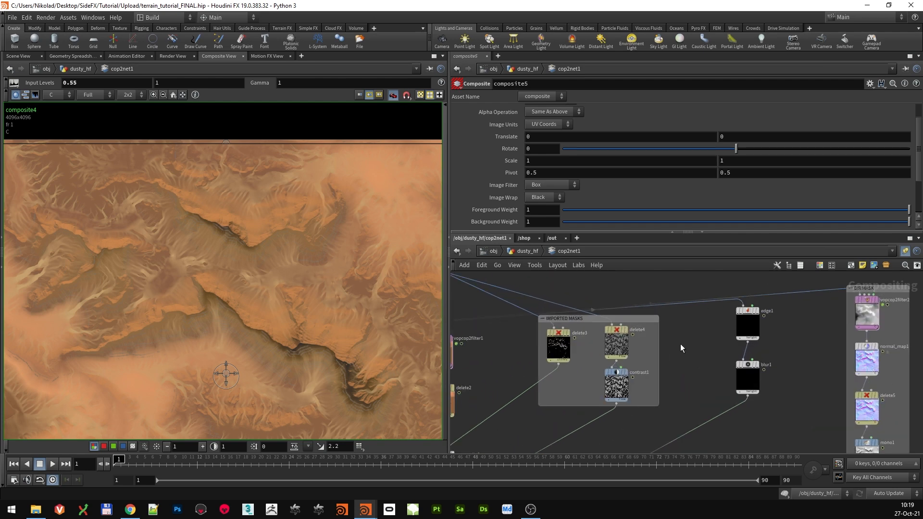
pyautogui.moveTo(656, 351); pyautogui.dragTo(708, 351)
pyautogui.moveTo(558, 345); pyautogui.dragTo(678, 332)
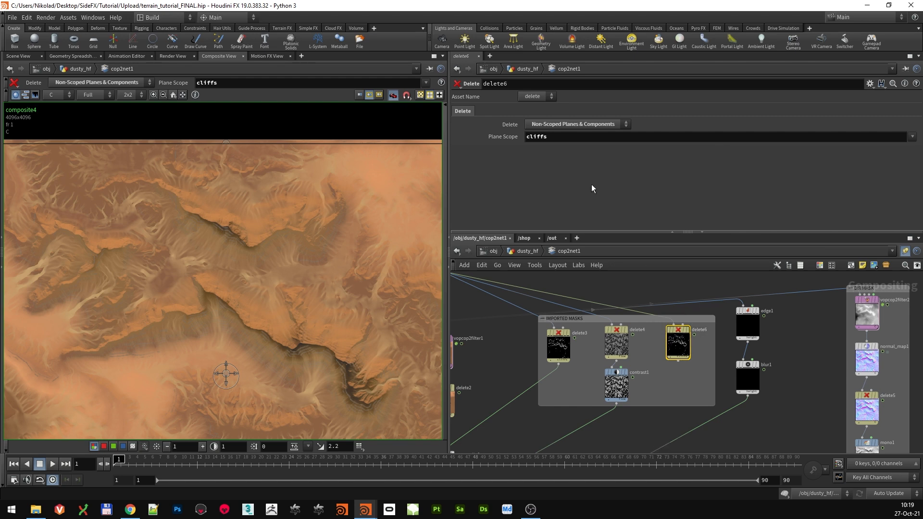
# Set delete6's plane scope to debris and display its result
pyautogui.doubleClick(559, 134)
pyautogui.write('debris')
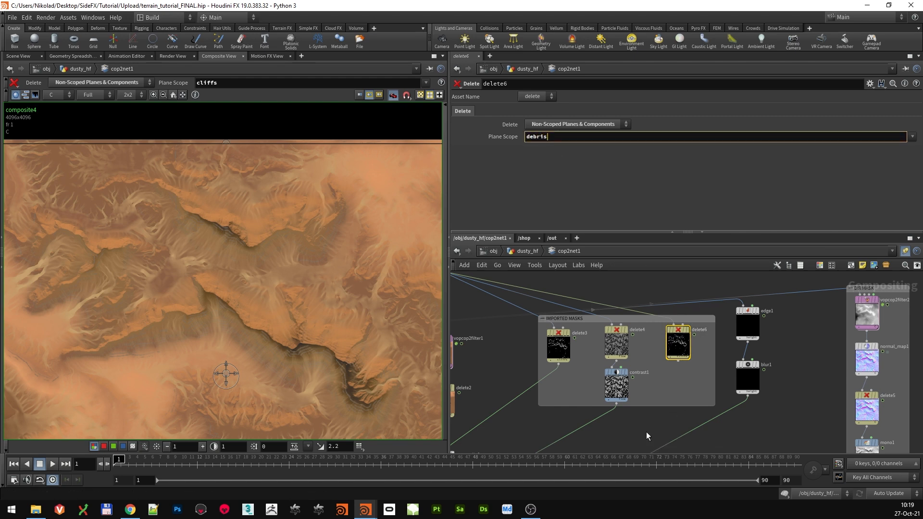
pyautogui.press('Return')
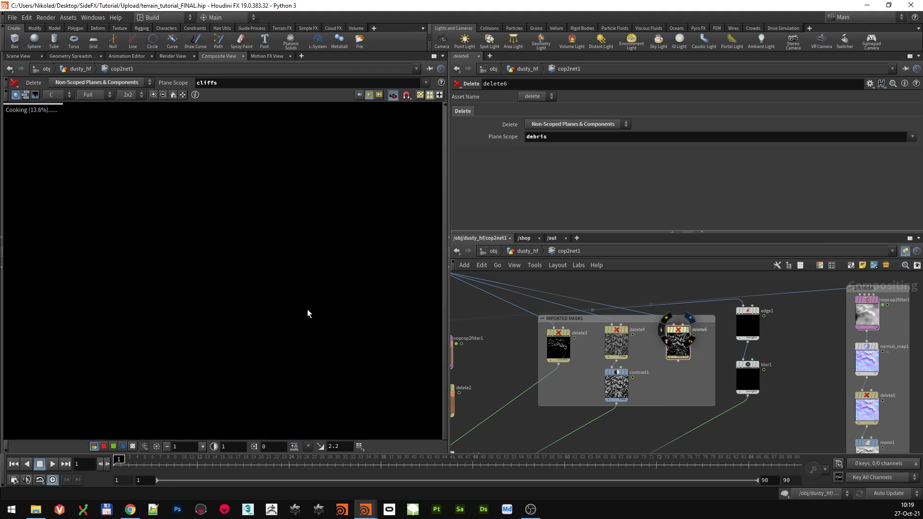
# Connect delete6's debris mask to composite5's mask input and display composite5's result
pyautogui.scroll(3, 248, 288)
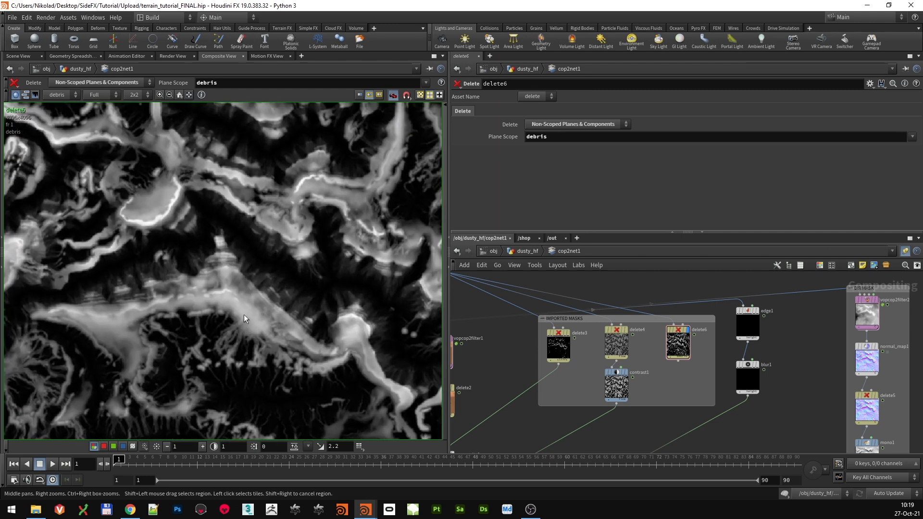
pyautogui.scroll(2, 244, 315)
pyautogui.click(616, 403)
pyautogui.scroll(-5, 635, 396)
pyautogui.moveTo(629, 398); pyautogui.dragTo(667, 327, button='middle')
pyautogui.scroll(5, 623, 390)
pyautogui.click(571, 373)
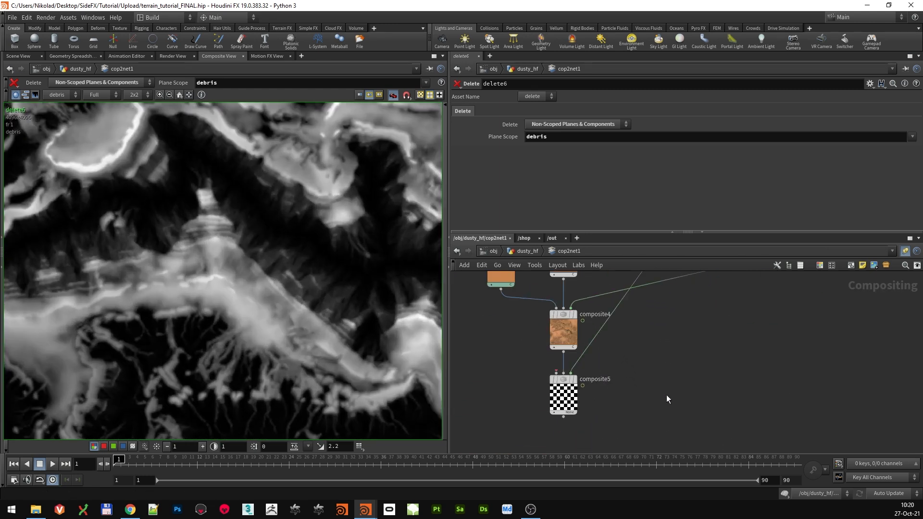
pyautogui.click(579, 385)
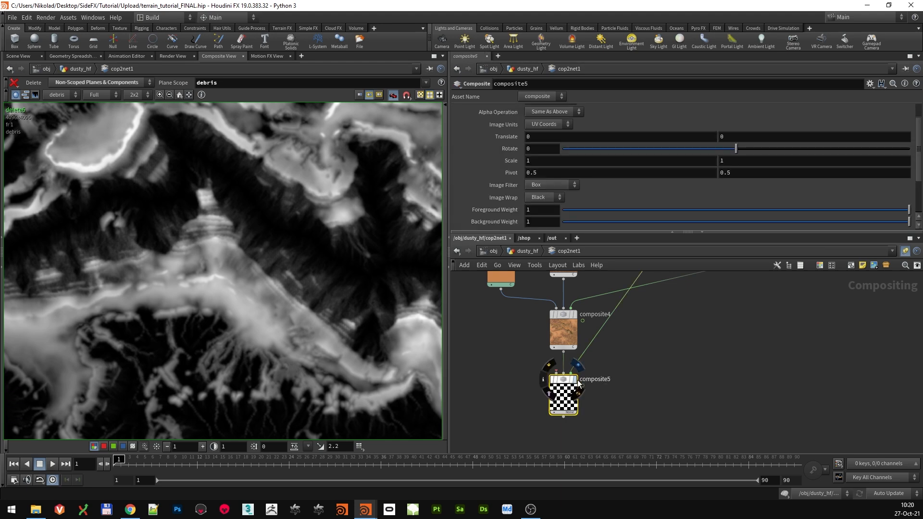
# Place a copy of the color4 node directly below it and connect the copy to composite5's foreground input
pyautogui.scroll(-2, 506, 371)
pyautogui.moveTo(502, 301); pyautogui.dragTo(505, 357)
pyautogui.click(502, 376)
pyautogui.click(547, 391)
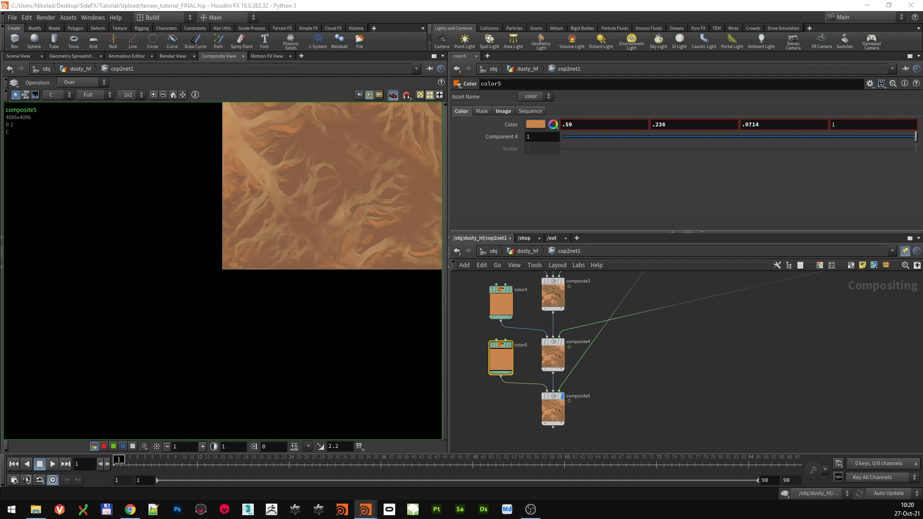
# Set color5's red to 0.856 and green to 0.5632, and enter a new blue value starting with 0.2
pyautogui.moveTo(585, 125); pyautogui.dragTo(443, 115)
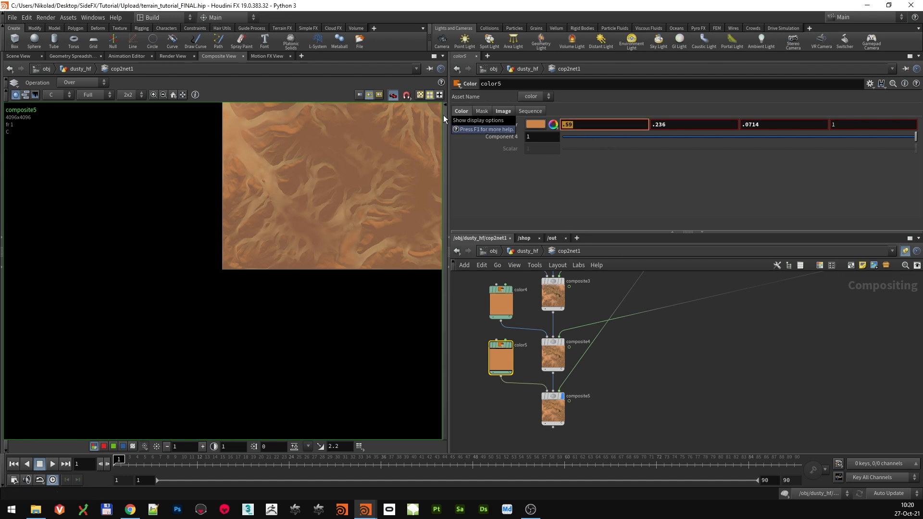
pyautogui.write('.856')
pyautogui.press('Tab')
pyautogui.write('.')
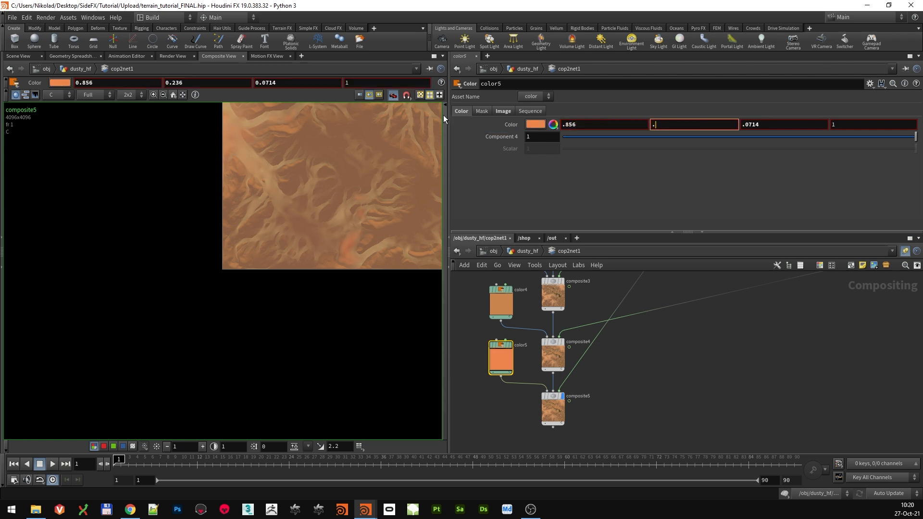
pyautogui.write('5632')
pyautogui.press('Tab')
pyautogui.write('.2')
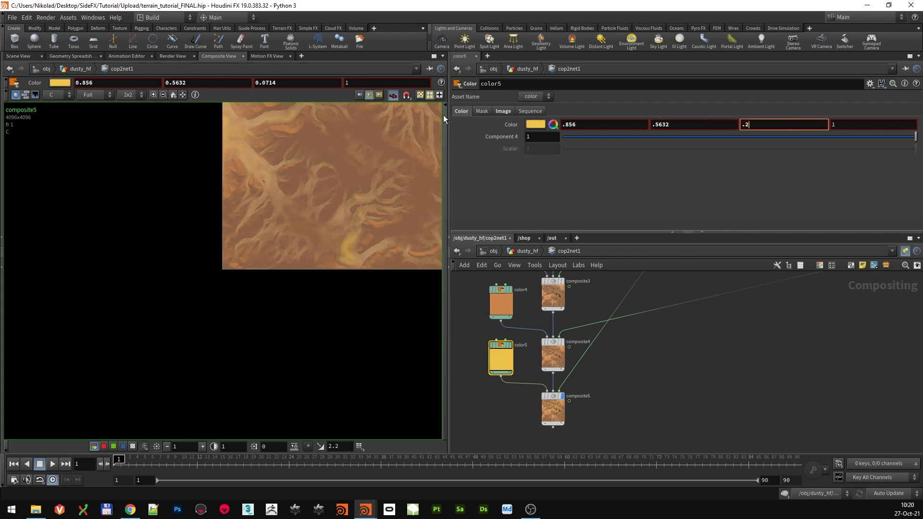
# Set the blue component of the color5 node to 0.2145
pyautogui.write('145')
pyautogui.press('Return')
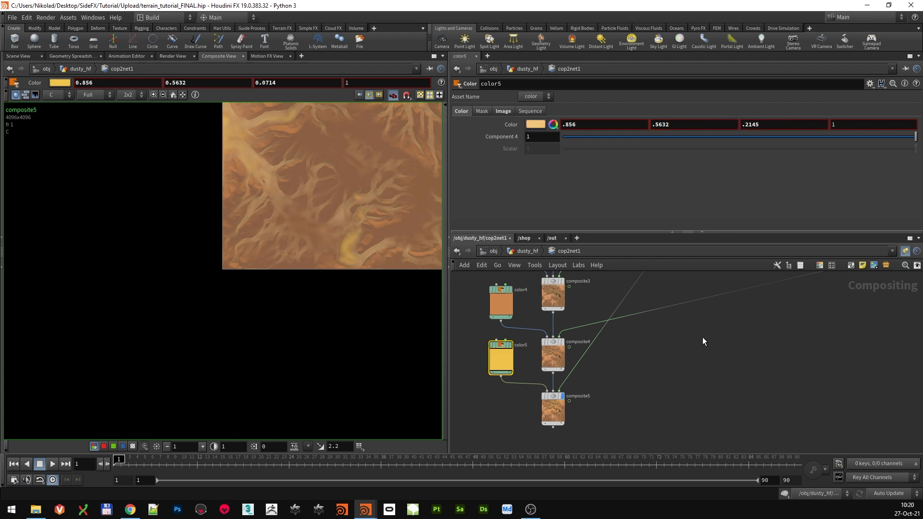
pyautogui.scroll(5, 515, 344)
pyautogui.scroll(-5, 532, 384)
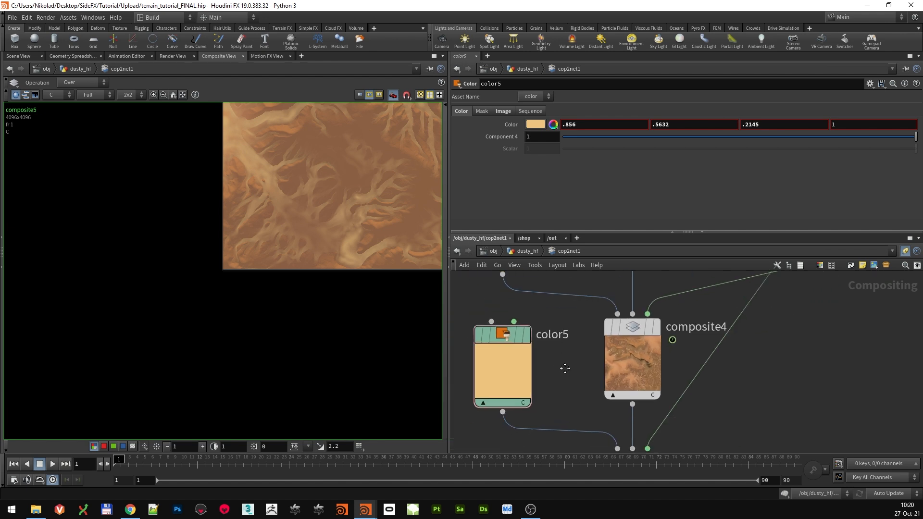
# Compare the composite4 and composite5 results, examining the terrain's ridges, canyons and flow patterns
pyautogui.moveTo(581, 383); pyautogui.dragTo(557, 400, button='middle')
pyautogui.click(634, 305)
pyautogui.moveTo(353, 212); pyautogui.dragTo(270, 348, button='middle')
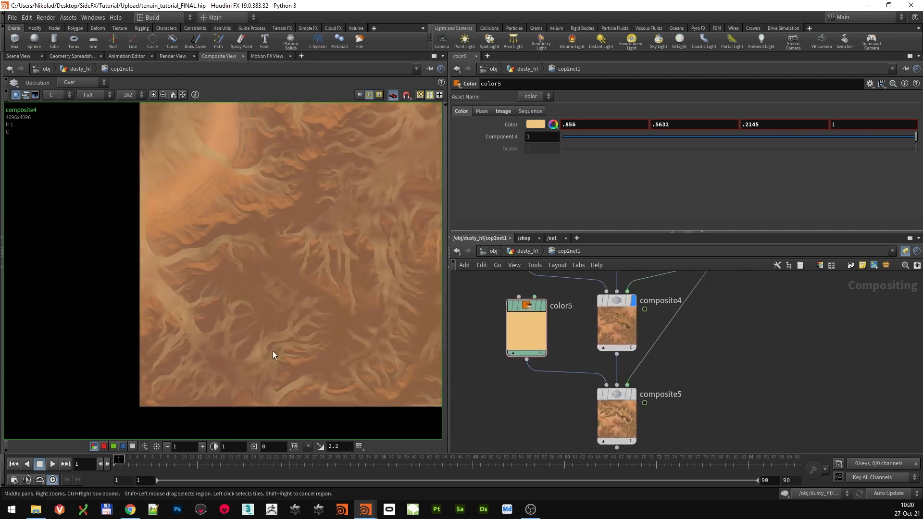
pyautogui.scroll(-2, 279, 339)
pyautogui.scroll(-1, 358, 292)
pyautogui.moveTo(358, 292); pyautogui.dragTo(249, 345, button='middle')
pyautogui.scroll(-1, 252, 343)
pyautogui.moveTo(316, 330); pyautogui.dragTo(247, 348, button='middle')
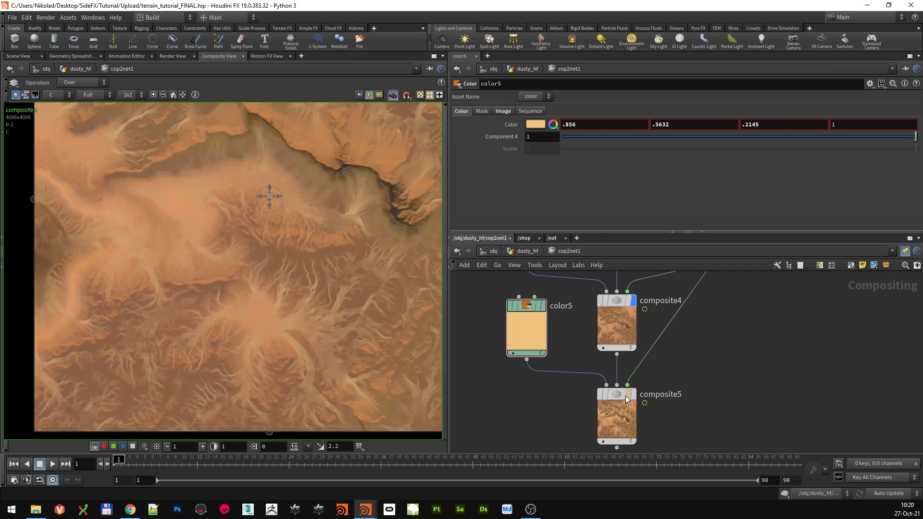
pyautogui.click(633, 394)
pyautogui.middleClick(265, 241)
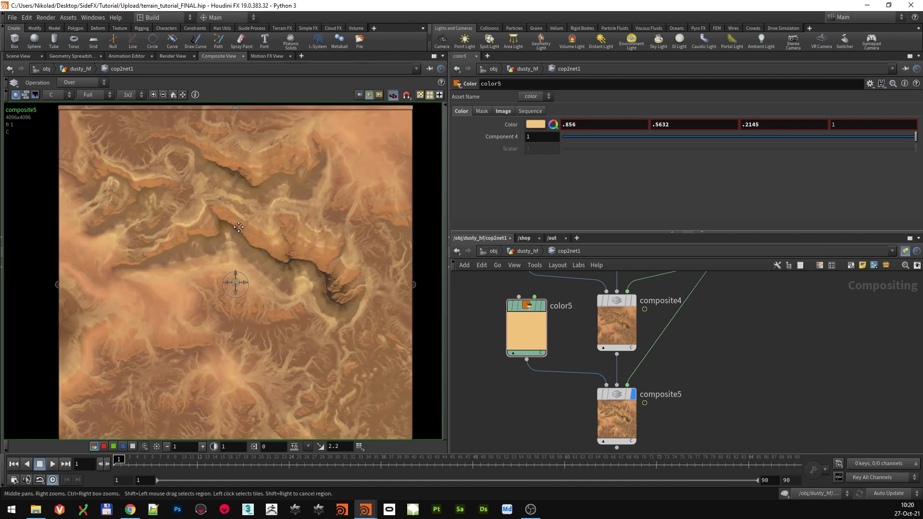
pyautogui.moveTo(239, 227); pyautogui.dragTo(217, 206)
pyautogui.scroll(-3, 216, 206)
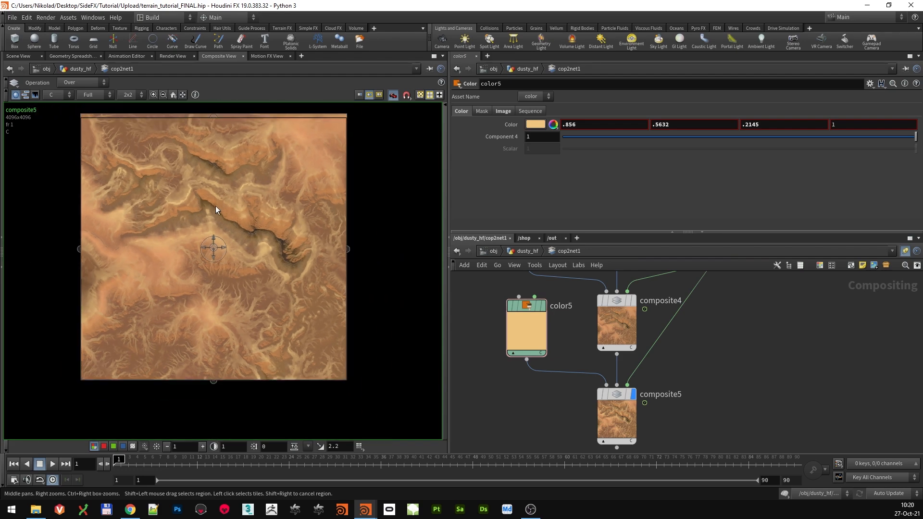
pyautogui.scroll(5, 256, 225)
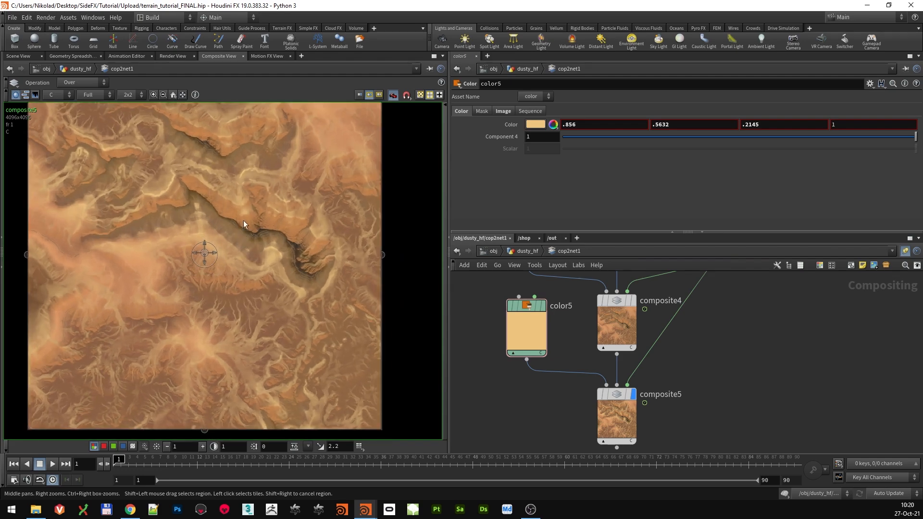
pyautogui.scroll(3, 218, 221)
pyautogui.scroll(-2, 238, 299)
pyautogui.moveTo(245, 321); pyautogui.dragTo(255, 236, button='middle')
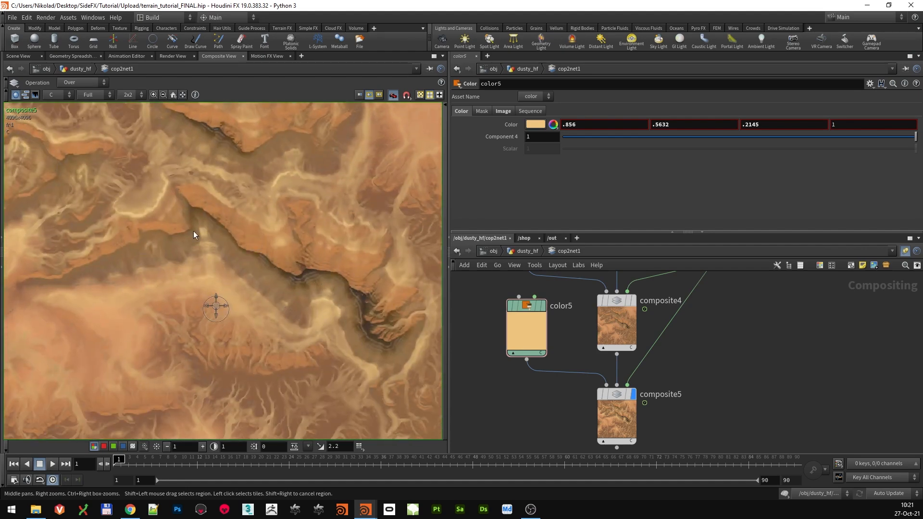
pyautogui.moveTo(148, 213); pyautogui.dragTo(147, 257, button='middle')
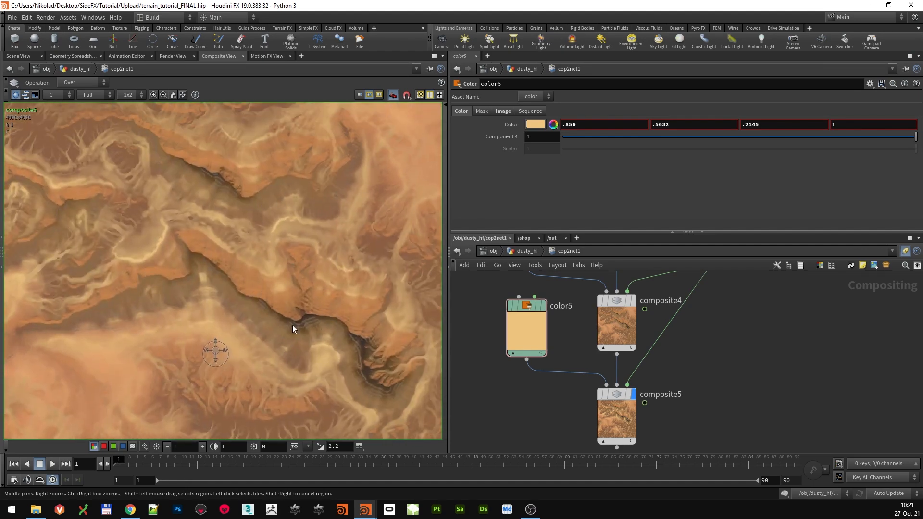
# Make room above levels1 in the direction mask and insert an Invert node between mono1 and levels1
pyautogui.scroll(-5, 856, 346)
pyautogui.moveTo(858, 343); pyautogui.dragTo(692, 430, button='middle')
pyautogui.moveTo(904, 345); pyautogui.dragTo(743, 368, button='middle')
pyautogui.scroll(4, 752, 369)
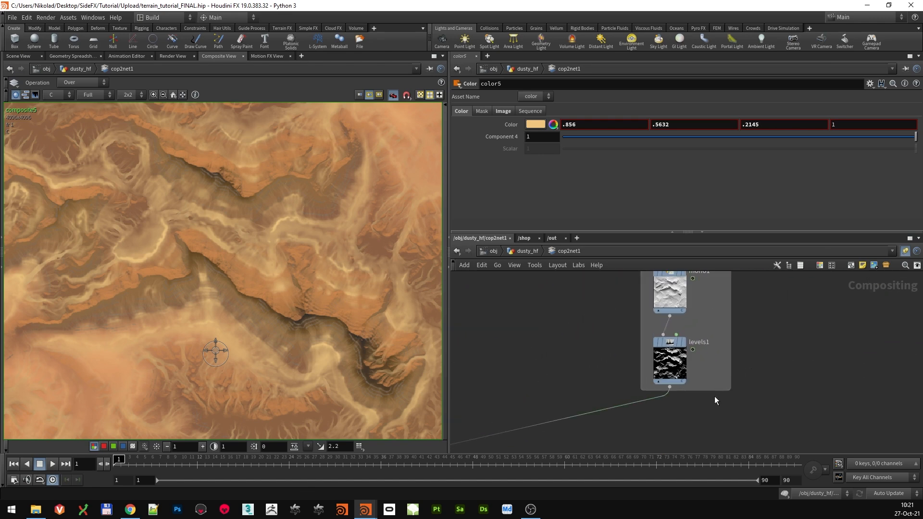
pyautogui.moveTo(675, 352); pyautogui.dragTo(675, 381)
pyautogui.press('Tab')
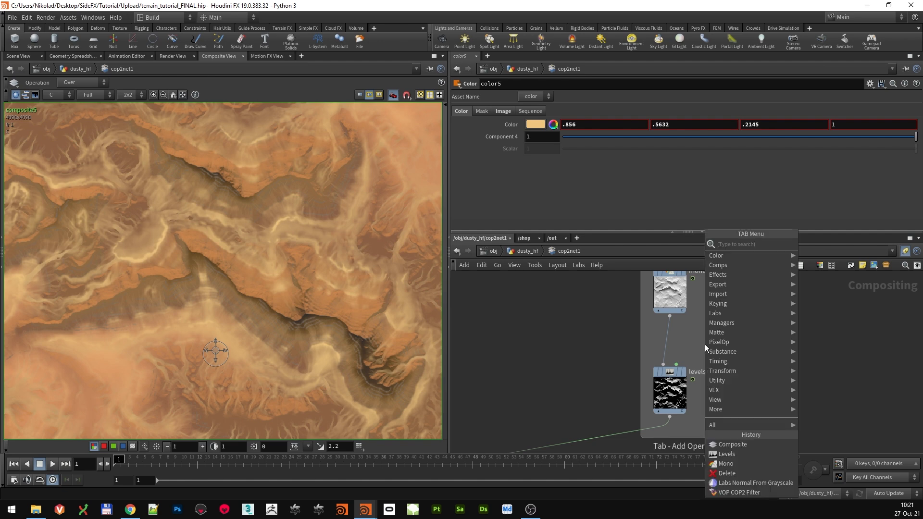
pyautogui.write('inv')
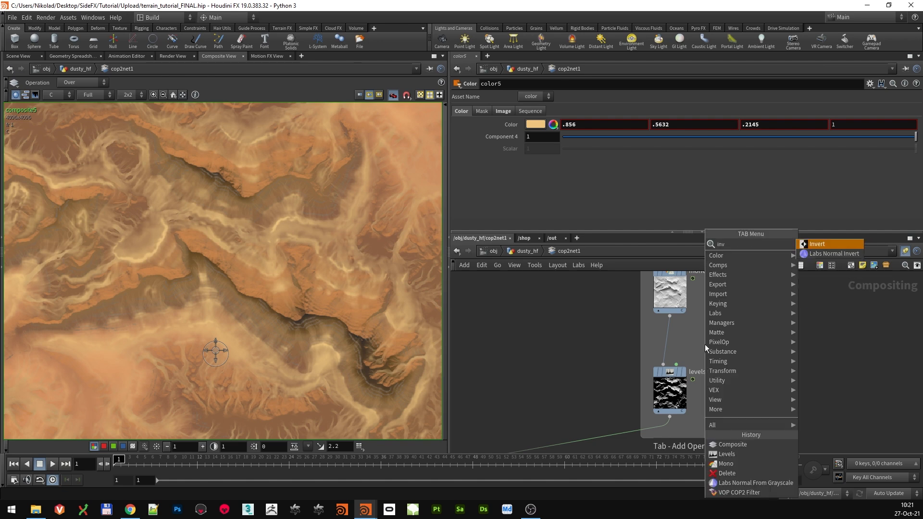
pyautogui.click(823, 243)
pyautogui.click(668, 344)
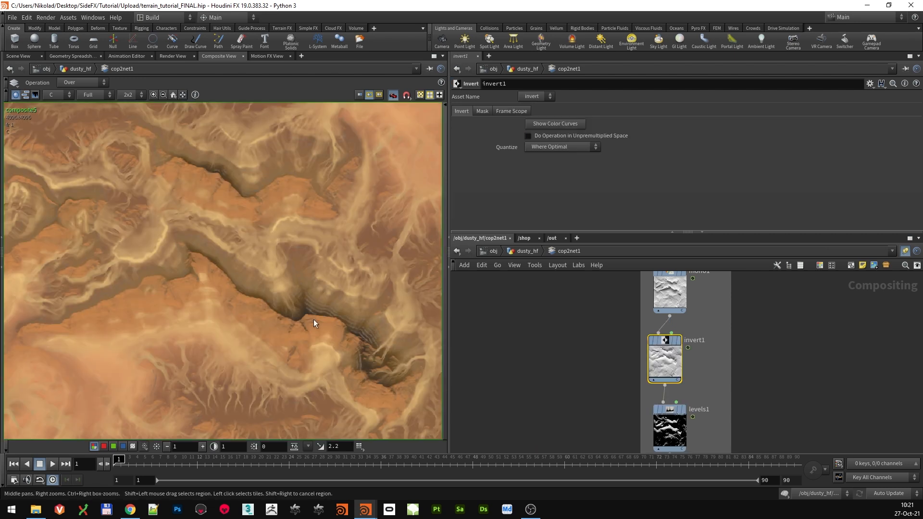
# Group the edge1 and blur1 nodes in a network box titled "EDGE MASK"
pyautogui.scroll(-3, 332, 324)
pyautogui.moveTo(290, 362); pyautogui.dragTo(302, 279, button='middle')
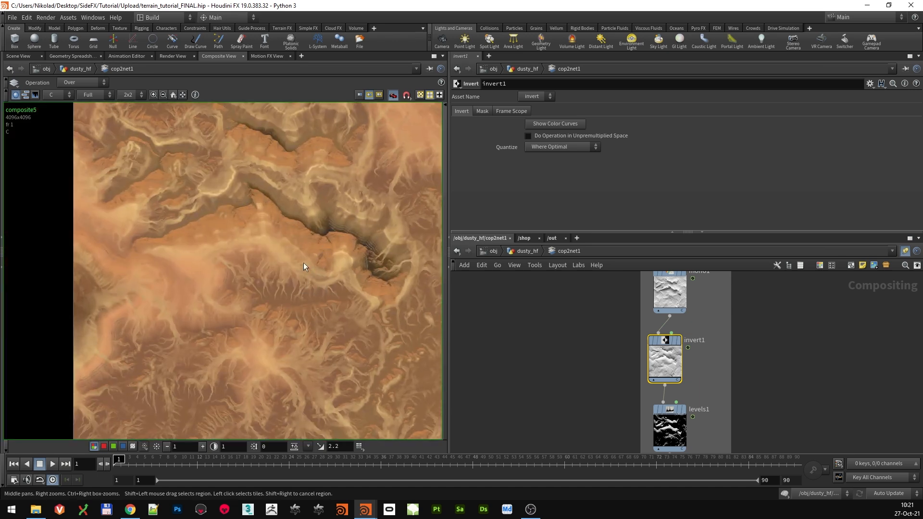
pyautogui.moveTo(290, 316); pyautogui.dragTo(259, 339, button='middle')
pyautogui.scroll(-1, 233, 343)
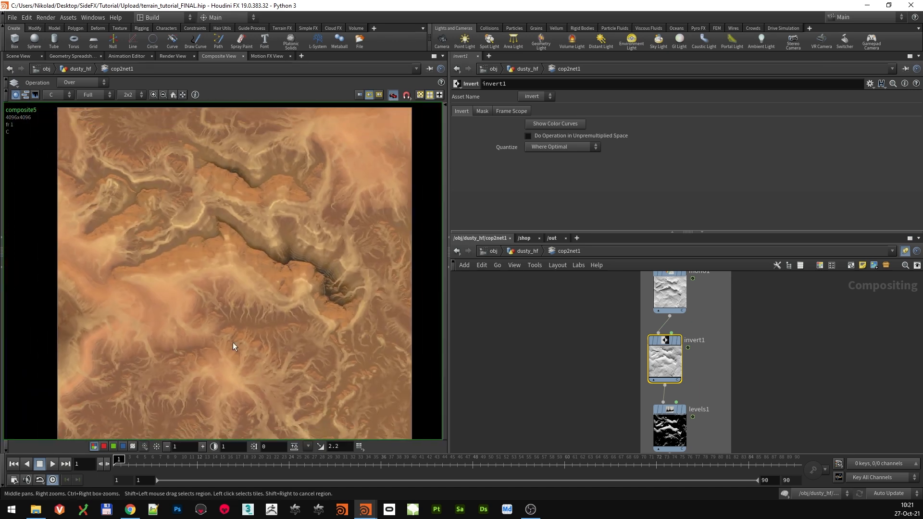
pyautogui.scroll(-2, 587, 393)
pyautogui.scroll(-2, 586, 394)
pyautogui.moveTo(575, 409); pyautogui.dragTo(642, 419, button='middle')
pyautogui.scroll(-1, 634, 385)
pyautogui.moveTo(628, 359); pyautogui.dragTo(625, 410, button='middle')
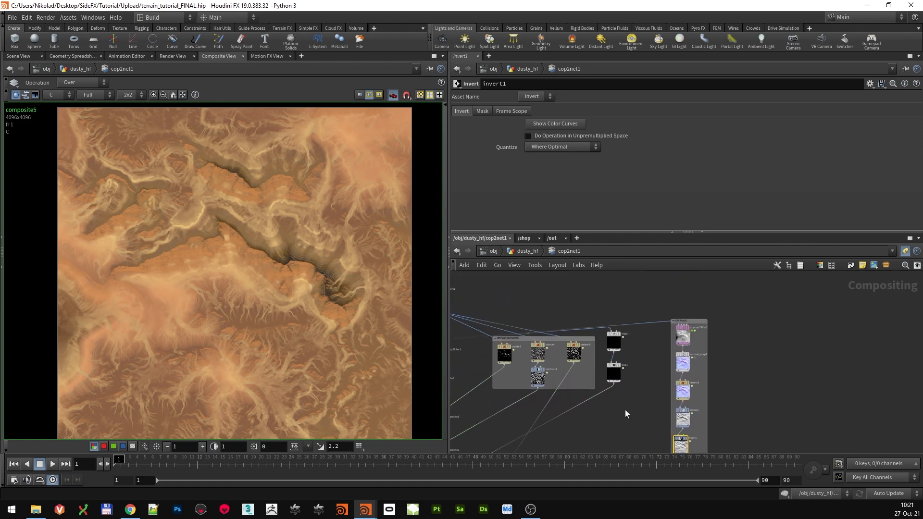
pyautogui.scroll(3, 634, 343)
pyautogui.moveTo(648, 395); pyautogui.dragTo(584, 427)
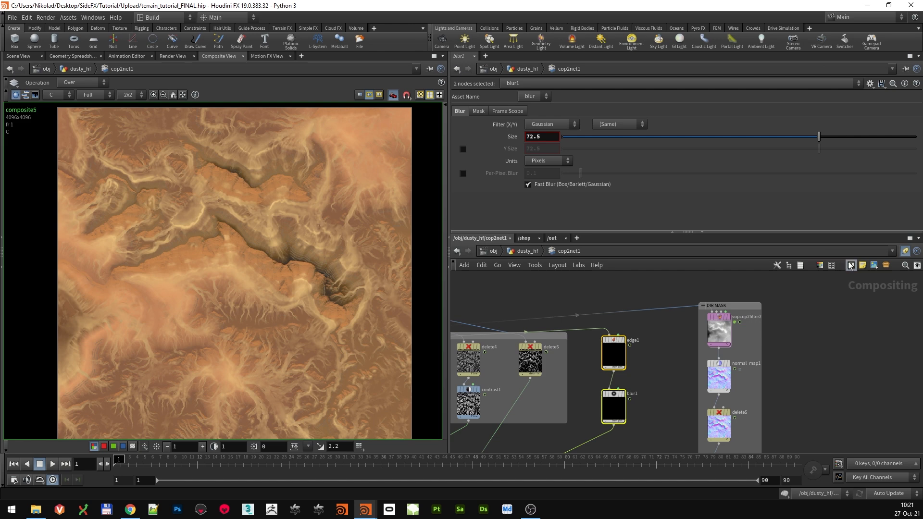
pyautogui.hotkey('shift', 'o')
pyautogui.doubleClick(627, 329)
pyautogui.write('EDGE MASK')
pyautogui.press('Return')
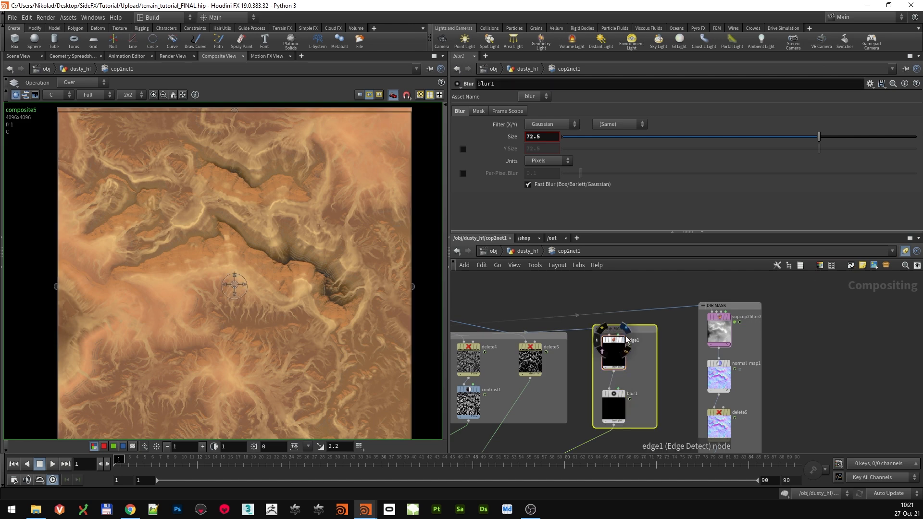
# Add a Composite node below composite5 and feed composite5's output into its background input
pyautogui.scroll(-4, 806, 343)
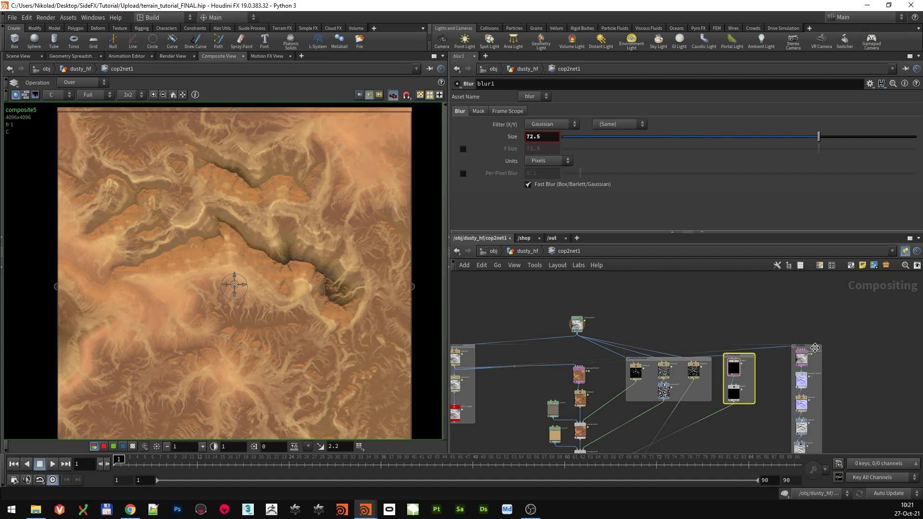
pyautogui.moveTo(731, 412); pyautogui.dragTo(747, 326, button='middle')
pyautogui.scroll(6, 659, 406)
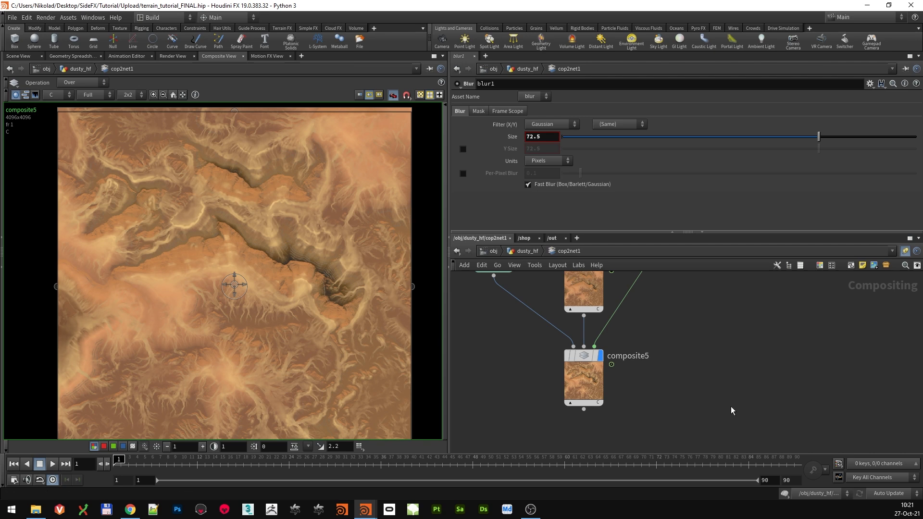
pyautogui.moveTo(688, 408); pyautogui.dragTo(739, 322, button='middle')
pyautogui.scroll(6, 279, 298)
pyautogui.moveTo(292, 249); pyautogui.dragTo(291, 276, button='middle')
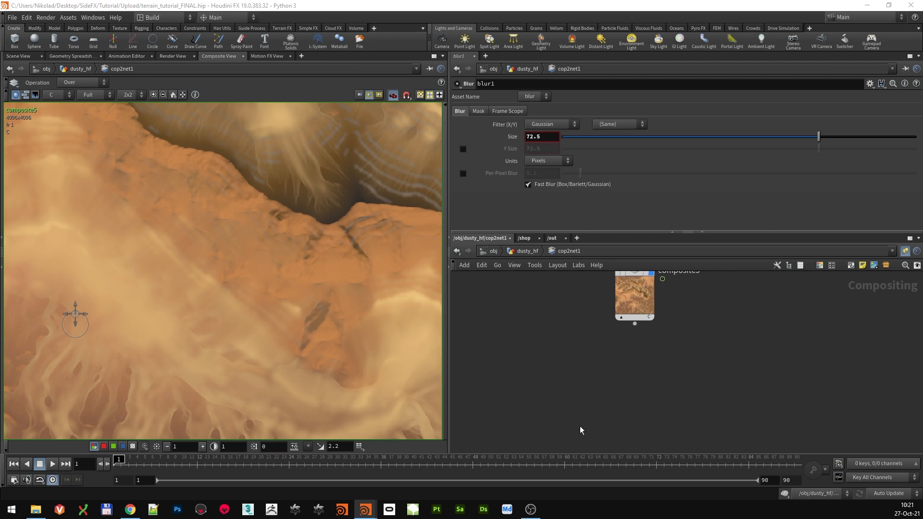
pyautogui.moveTo(626, 412); pyautogui.dragTo(607, 423, button='middle')
pyautogui.press('Tab')
pyautogui.write('comp')
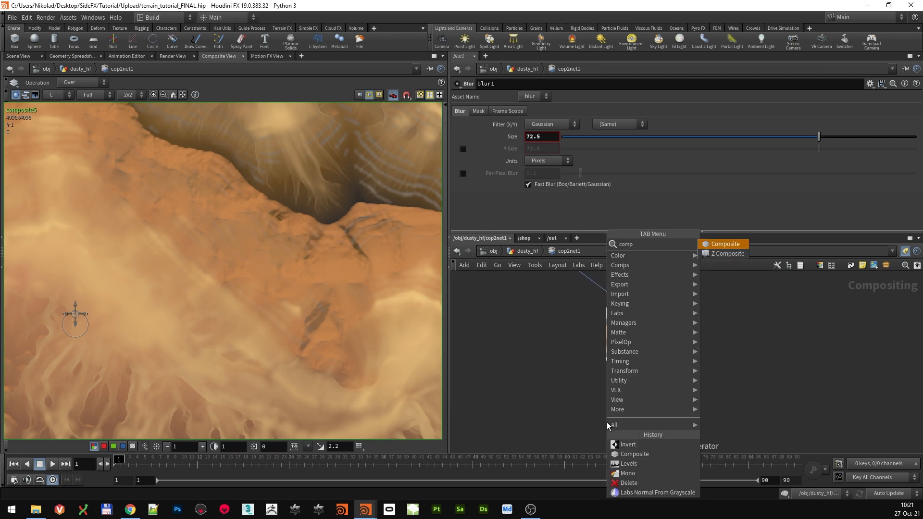
pyautogui.click(721, 241)
pyautogui.click(624, 422)
# Add a Noise node beside composite5 and connect its output to composite6's foreground input
pyautogui.press('Tab')
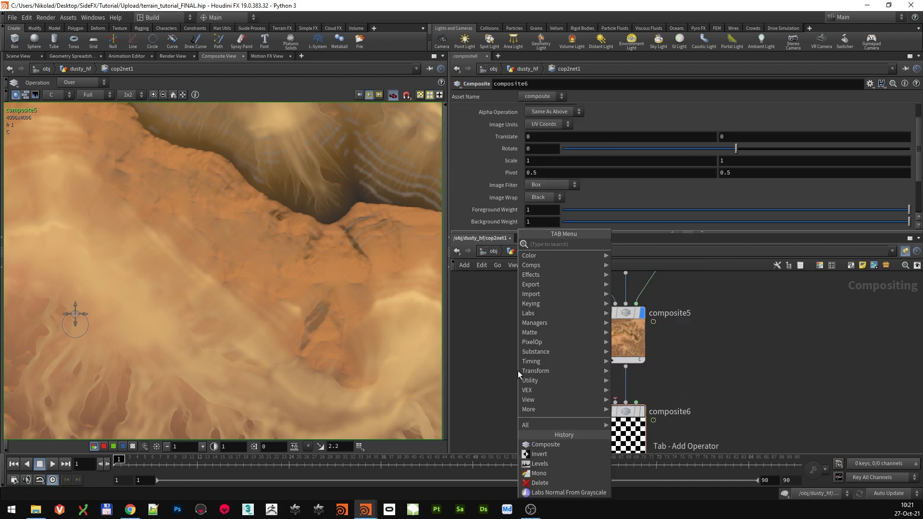
pyautogui.write('noise')
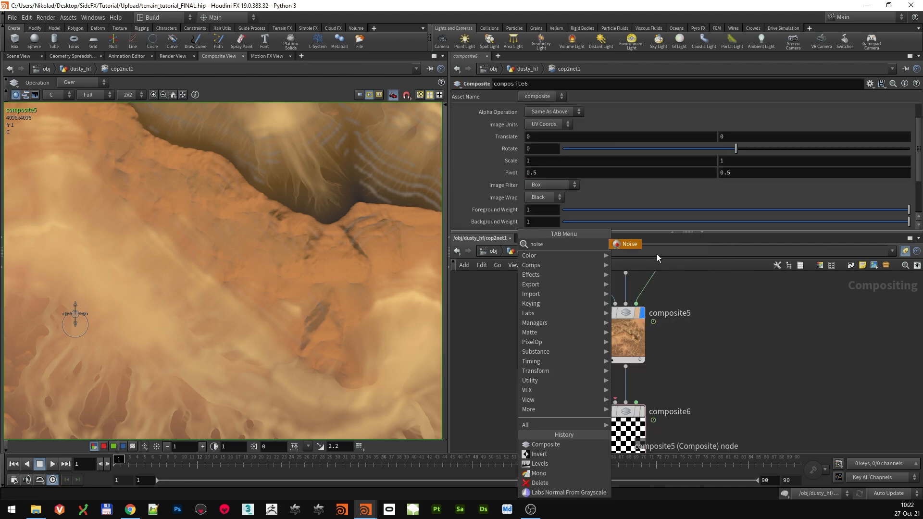
pyautogui.click(628, 245)
pyautogui.click(489, 365)
pyautogui.click(489, 371)
pyautogui.click(616, 403)
# Display the noise1 node and override its image size to 4096 by 4096
pyautogui.click(499, 341)
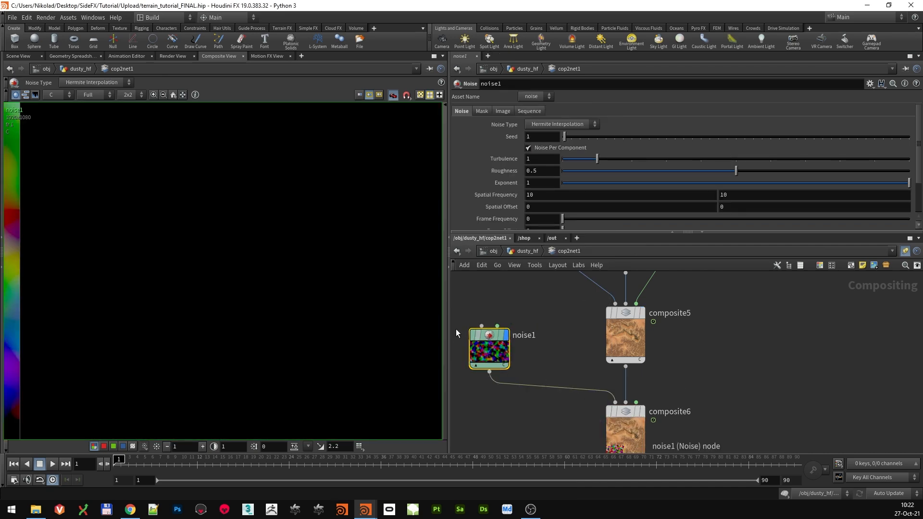
pyautogui.moveTo(505, 336)
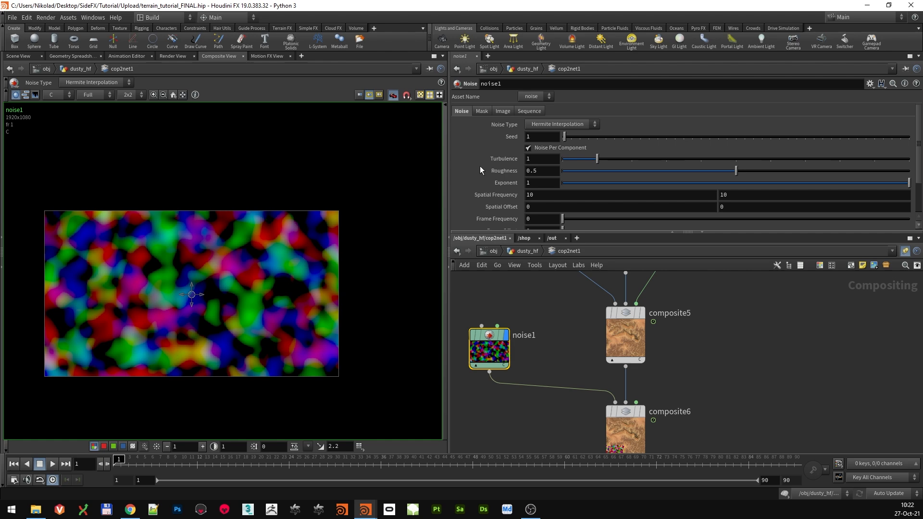
pyautogui.click(504, 110)
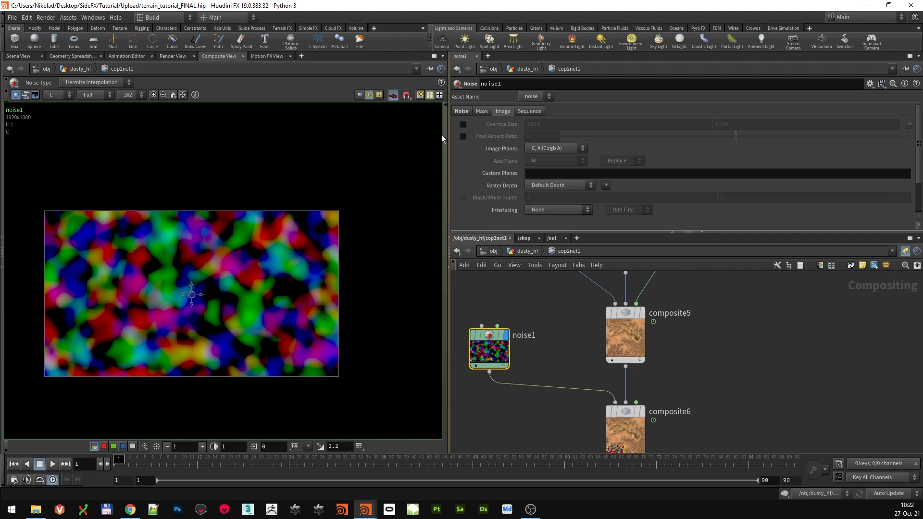
pyautogui.click(588, 128)
pyautogui.write('4096')
pyautogui.press('Tab')
pyautogui.write('4096')
pyautogui.press('Return')
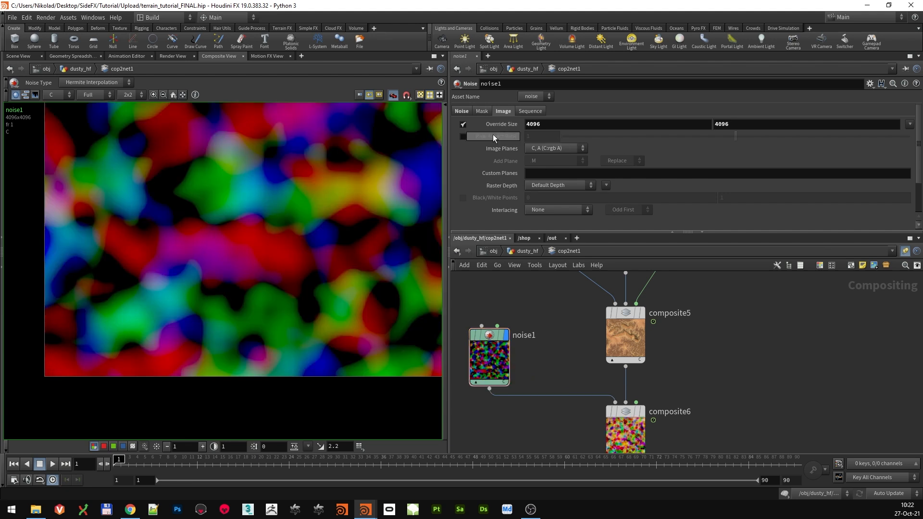
# Change noise1's type to Sparse Convolution and set its seed to 50
pyautogui.click(462, 111)
pyautogui.click(560, 124)
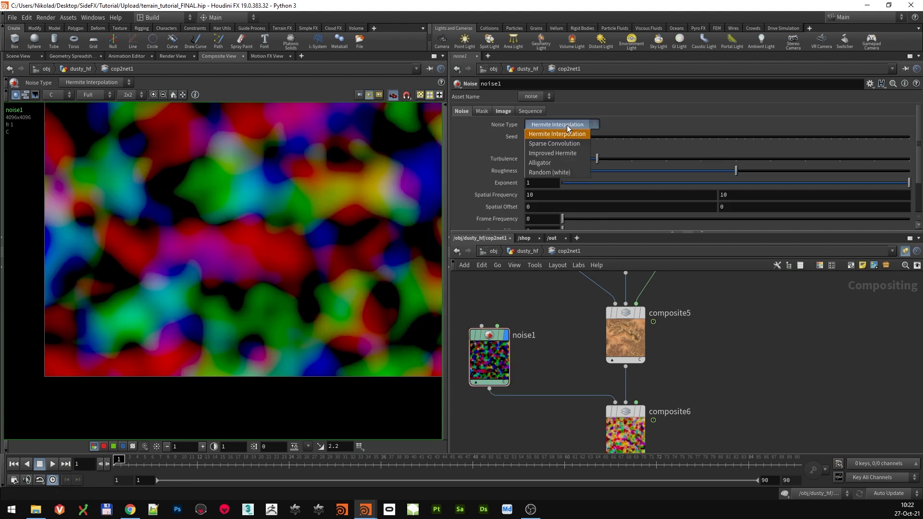
pyautogui.click(575, 145)
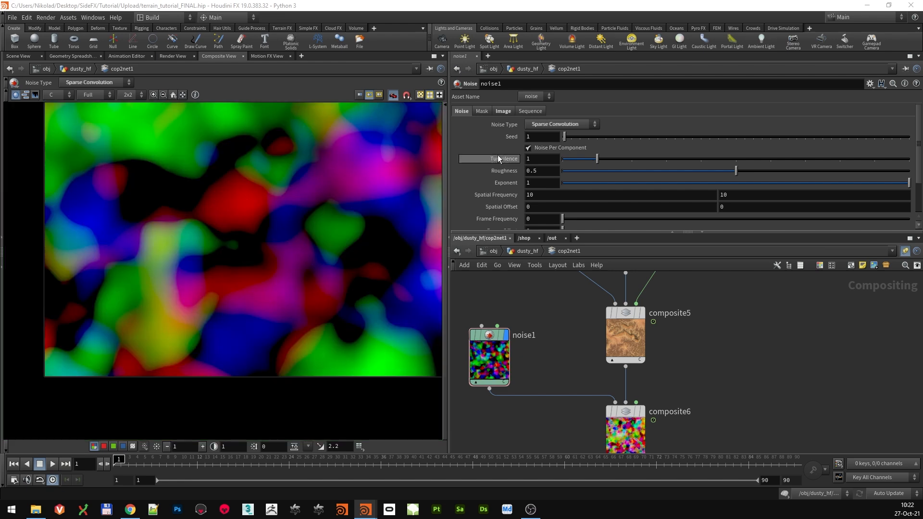
pyautogui.moveTo(649, 139); pyautogui.dragTo(651, 140)
pyautogui.moveTo(651, 139); pyautogui.dragTo(649, 138)
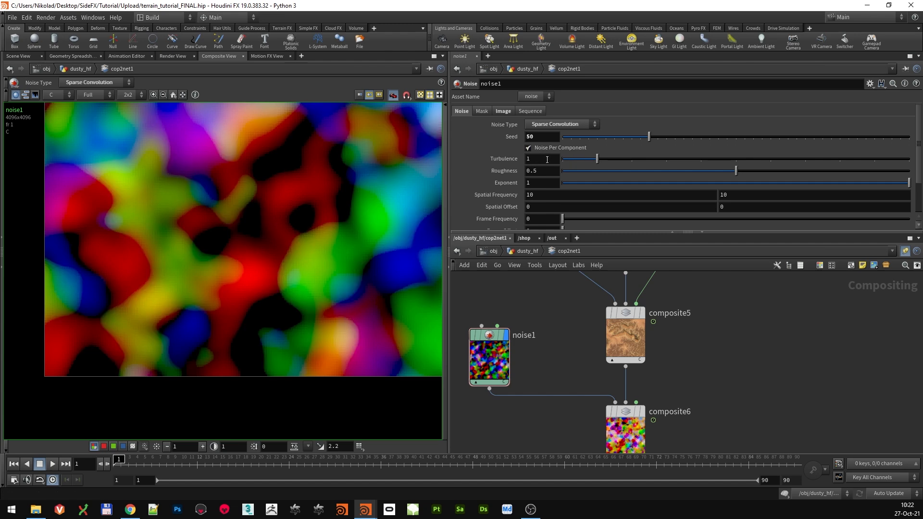
# Set noise1's turbulence to 6 and its roughness to 1
pyautogui.write('6')
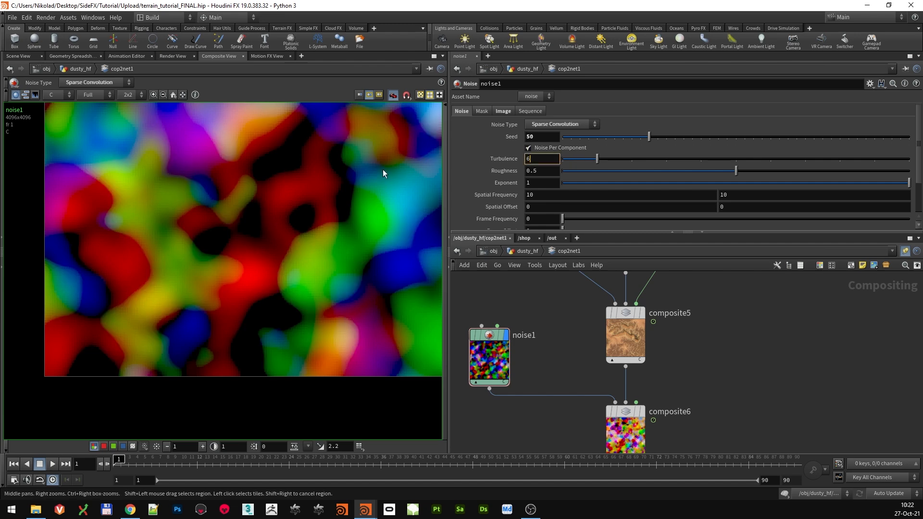
pyautogui.press('Return')
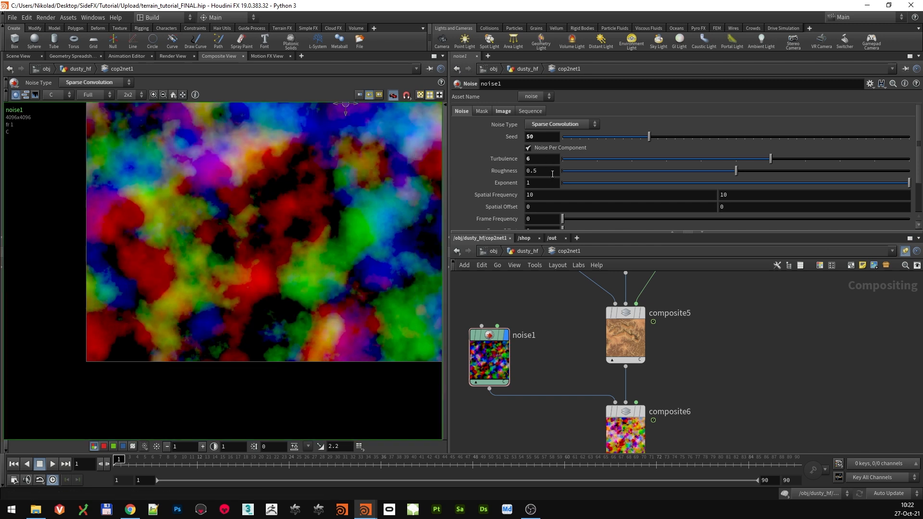
pyautogui.click(908, 171)
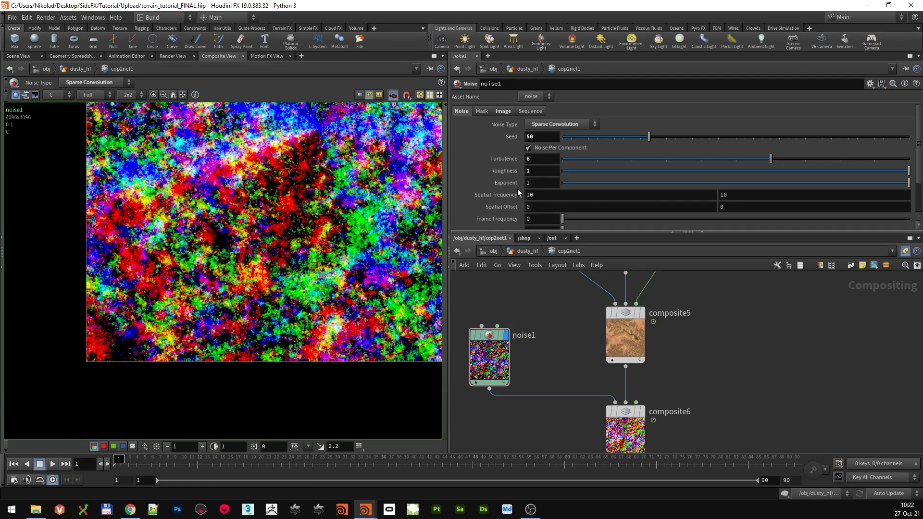
# Set noise1's spatial frequency to 21.2 and 31.2
pyautogui.click(551, 197)
pyautogui.write('21.2')
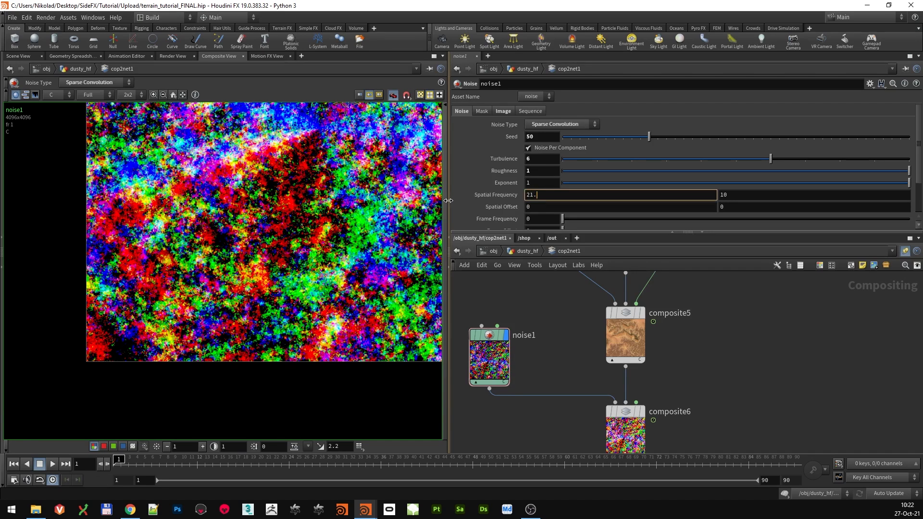
pyautogui.press('Tab')
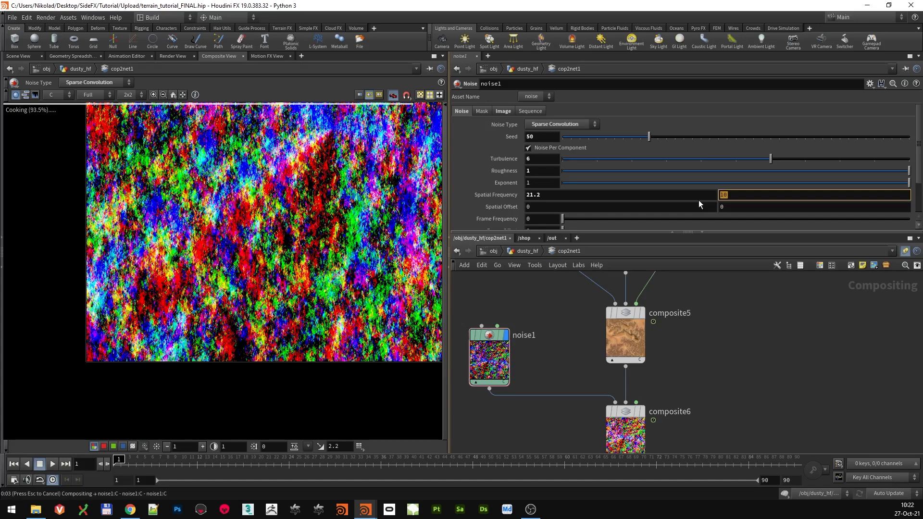
pyautogui.write('31.2')
pyautogui.press('Return')
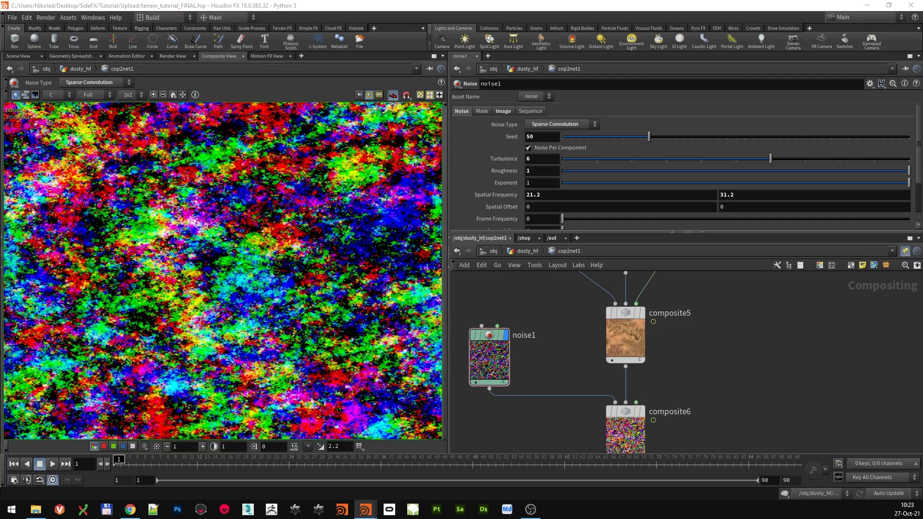
# Display the composite6 node and change its alpha operation to Subtract
pyautogui.scroll(-3, 646, 332)
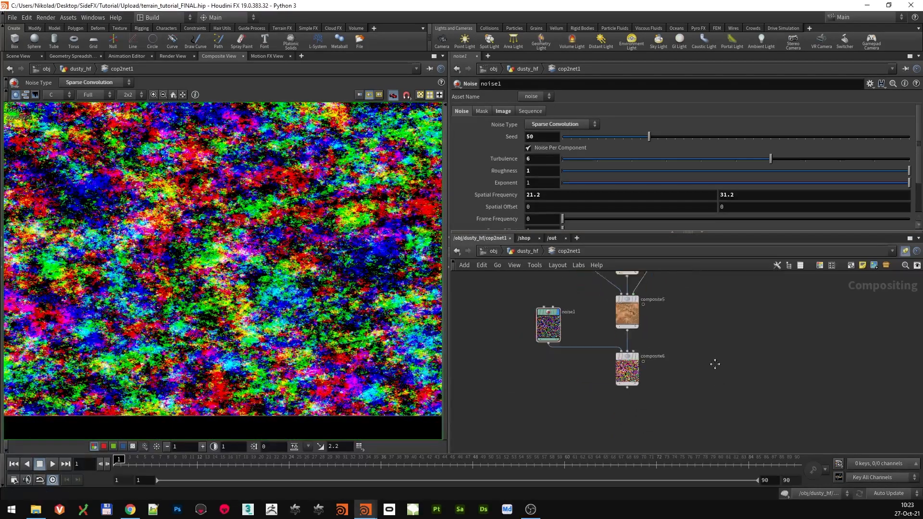
pyautogui.scroll(3, 647, 409)
pyautogui.click(621, 345)
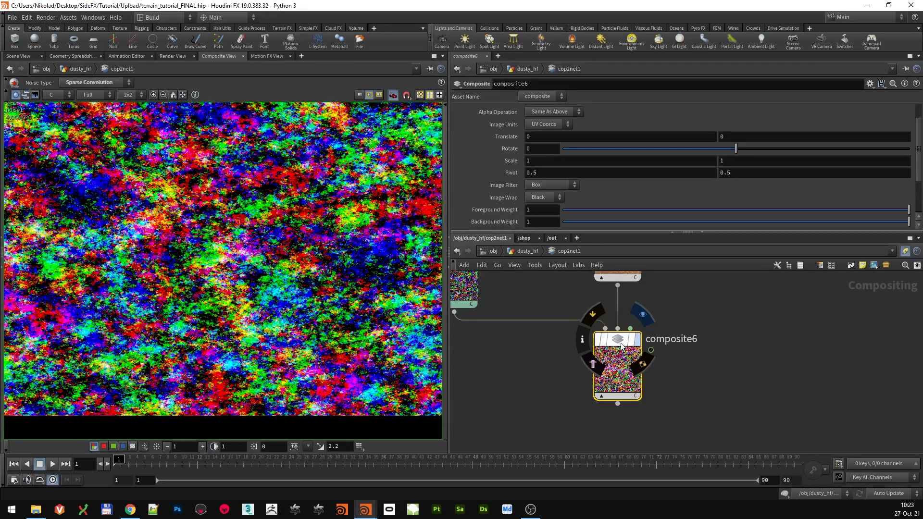
pyautogui.click(636, 340)
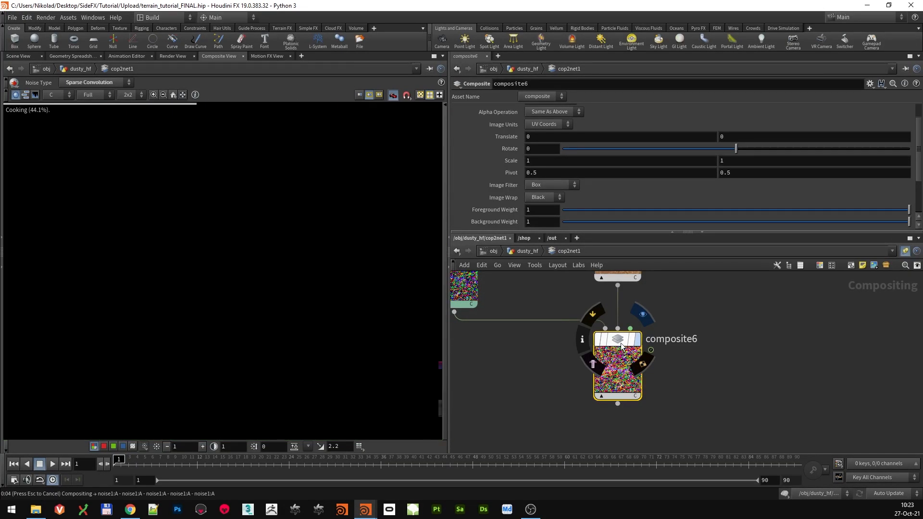
pyautogui.click(561, 112)
pyautogui.click(559, 195)
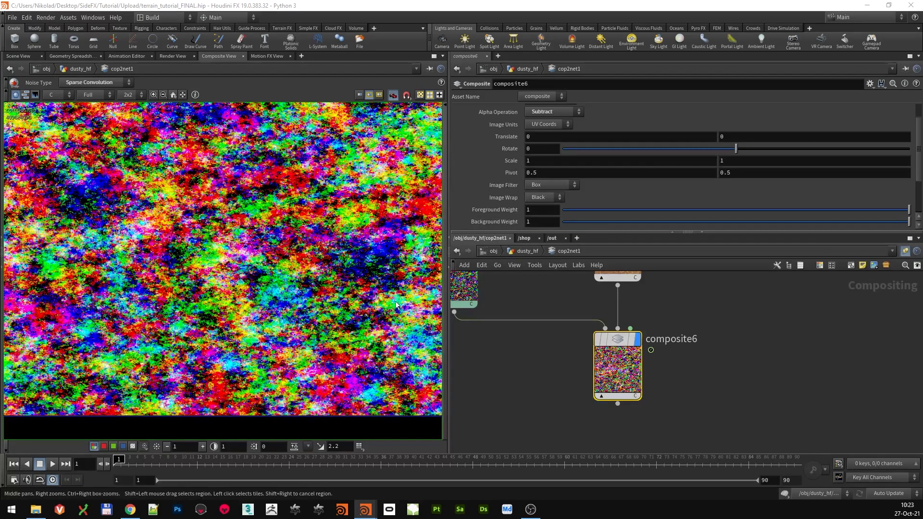
# Set composite6's foreground weight to 0.023
pyautogui.click(471, 210)
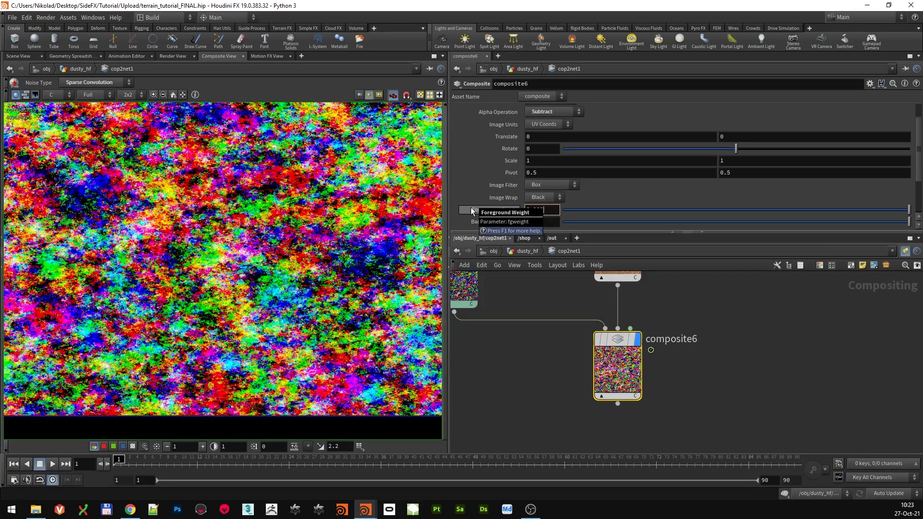
pyautogui.write('0.023')
pyautogui.press('Return')
# Examine the composite6 image up close and as a whole to check how the noise blends into the terrain colours
pyautogui.moveTo(229, 279); pyautogui.dragTo(353, 278, button='middle')
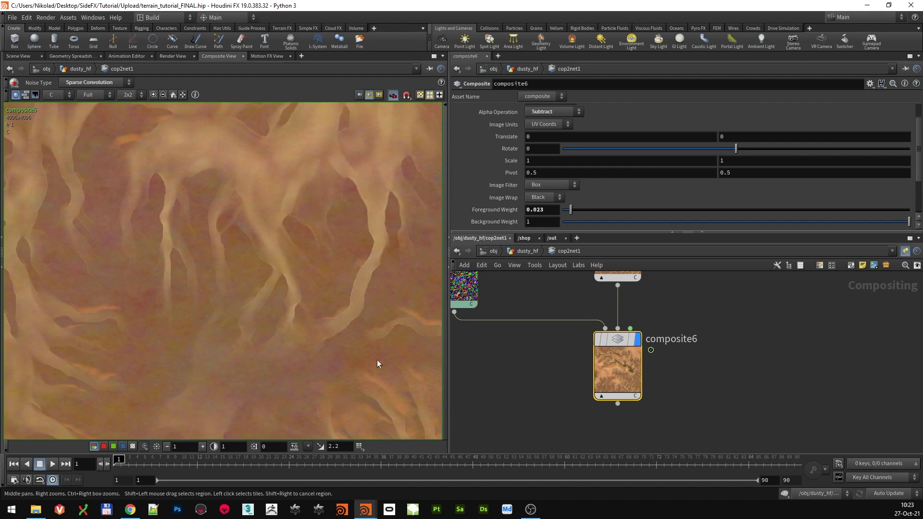
pyautogui.moveTo(369, 314); pyautogui.dragTo(140, 330, button='middle')
pyautogui.scroll(-3, 299, 267)
pyautogui.scroll(3, 300, 279)
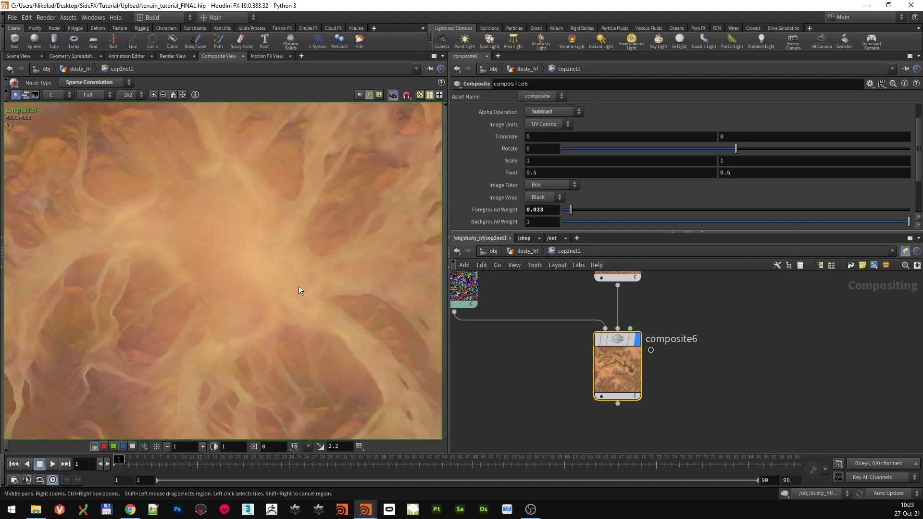
pyautogui.scroll(3, 337, 215)
pyautogui.scroll(-6, 337, 215)
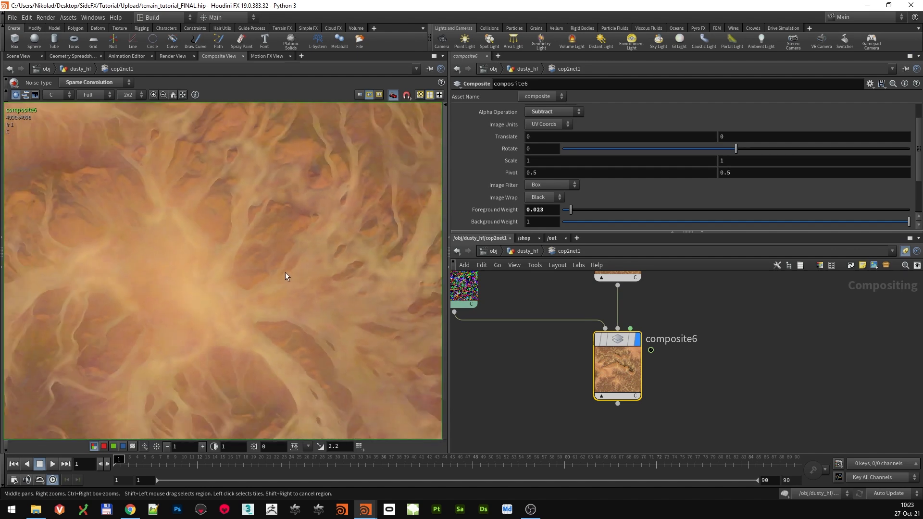
pyautogui.scroll(-2, 194, 268)
pyautogui.moveTo(140, 264); pyautogui.dragTo(267, 257, button='middle')
pyautogui.scroll(5, 128, 284)
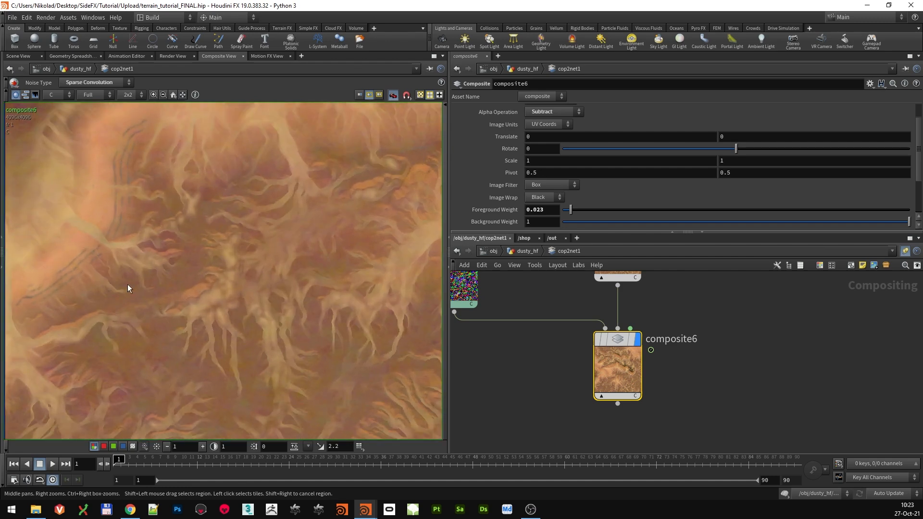
pyautogui.scroll(-4, 128, 285)
pyautogui.scroll(2, 339, 303)
pyautogui.scroll(-3, 559, 370)
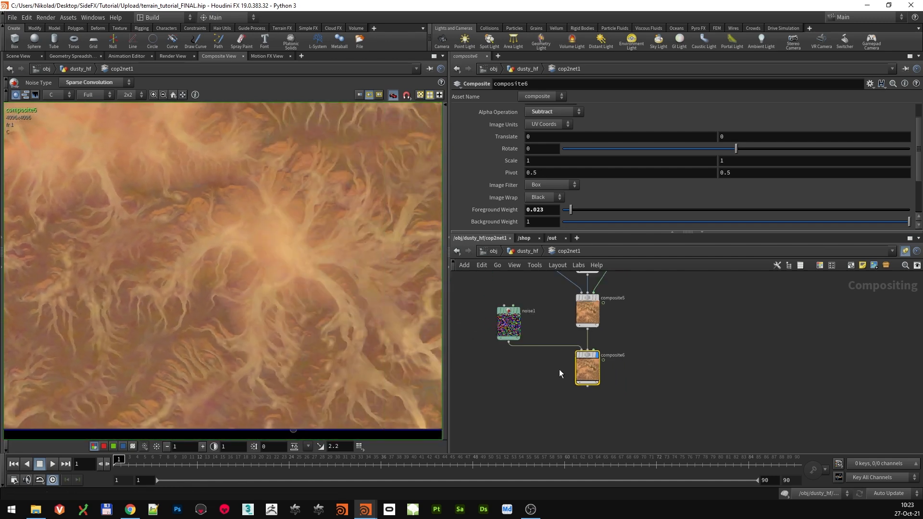
pyautogui.scroll(2, 194, 282)
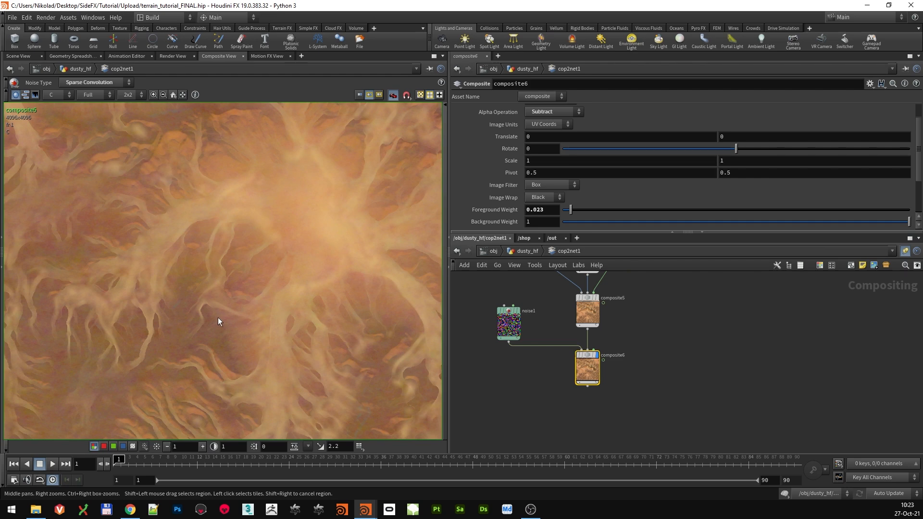
pyautogui.moveTo(546, 369); pyautogui.dragTo(498, 379, button='middle')
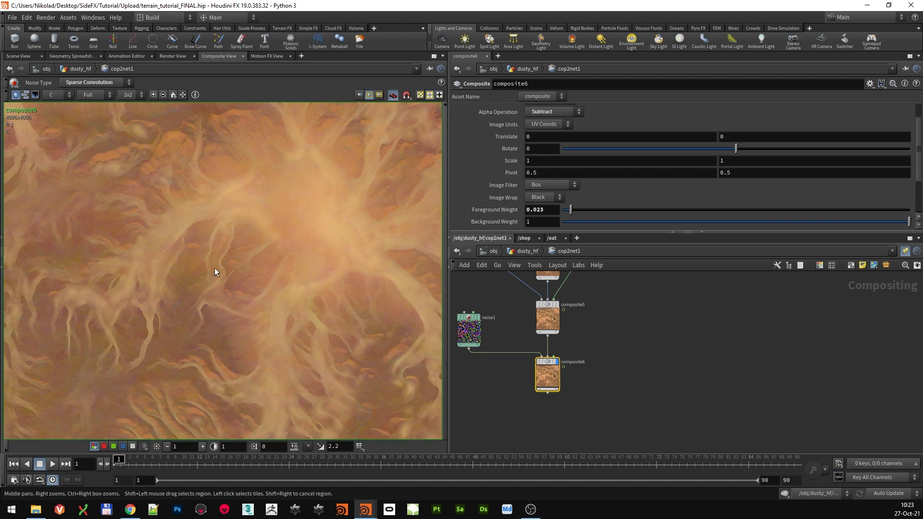
pyautogui.scroll(3, 184, 332)
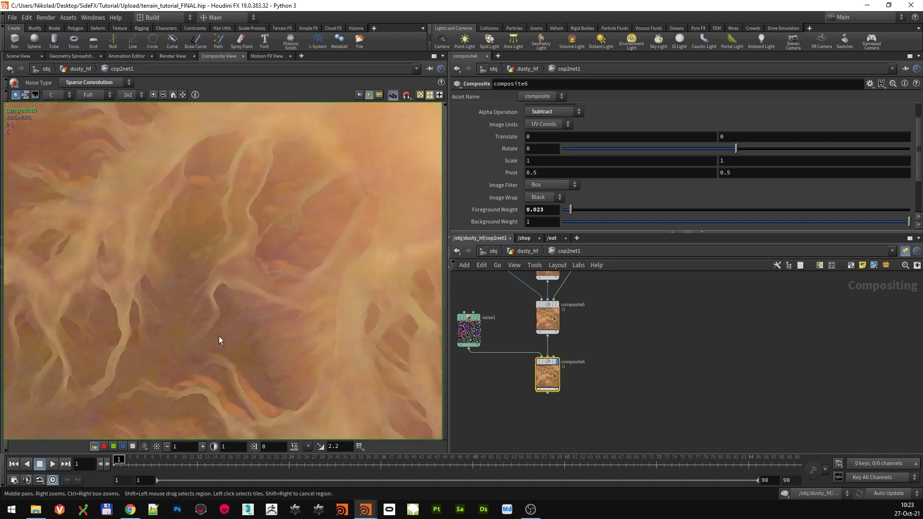
pyautogui.scroll(2, 220, 345)
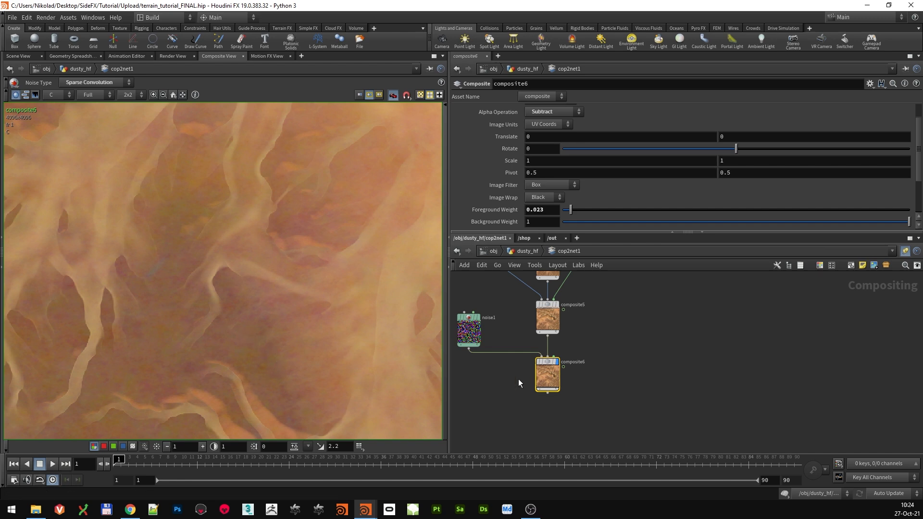
pyautogui.moveTo(630, 403); pyautogui.dragTo(652, 352, button='middle')
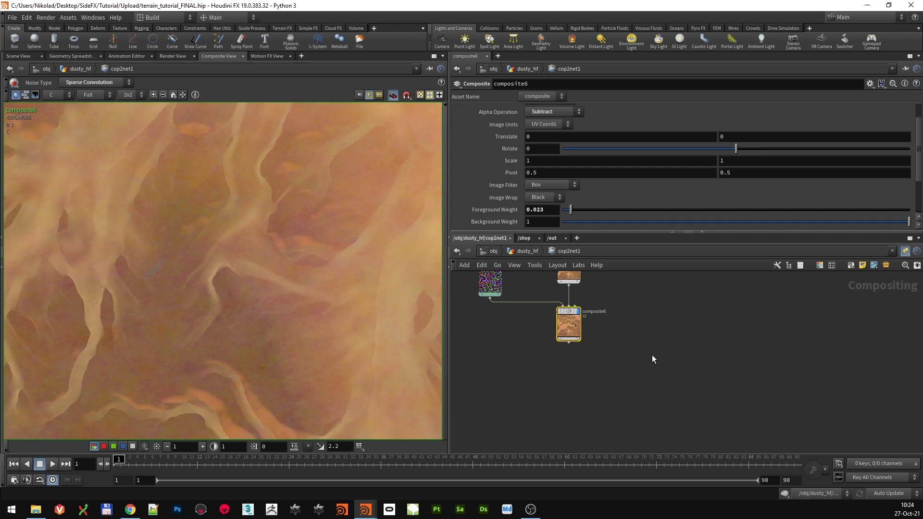
pyautogui.scroll(-1, 652, 355)
pyautogui.moveTo(652, 355); pyautogui.dragTo(628, 398, button='middle')
pyautogui.scroll(-1, 279, 322)
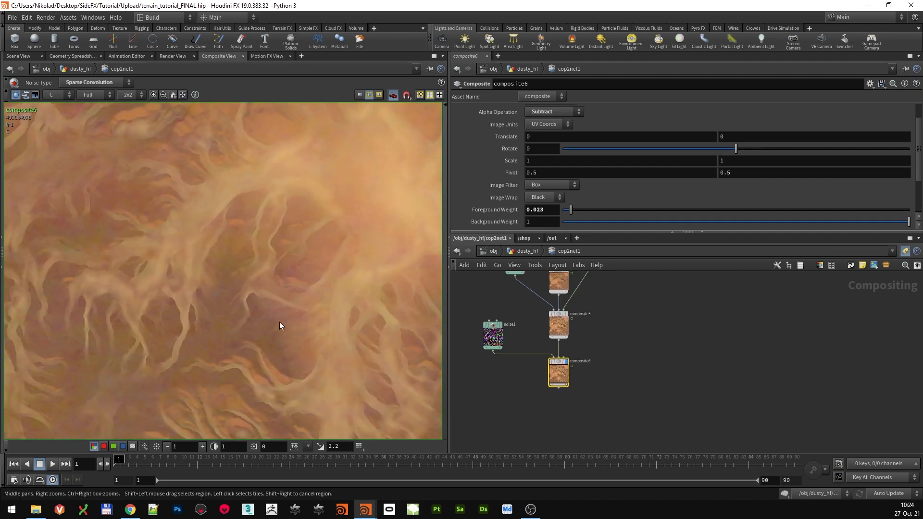
pyautogui.scroll(1, 191, 317)
# Widen the EDGE MASKS network box and place a copy of the edge1 node beside the original
pyautogui.scroll(-3, 664, 370)
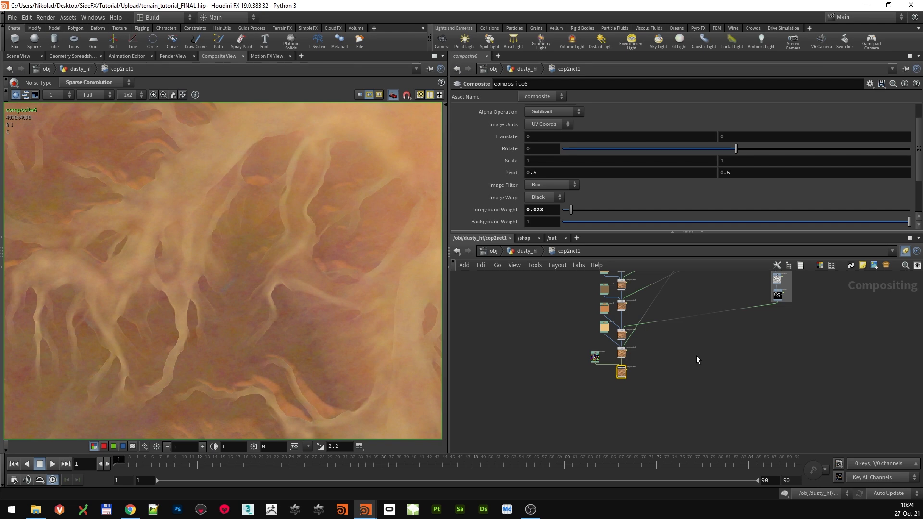
pyautogui.scroll(5, 697, 369)
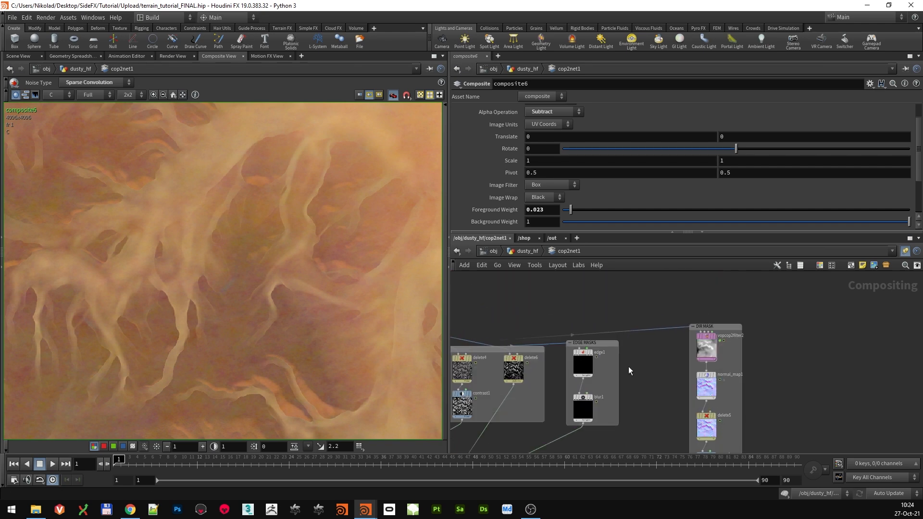
pyautogui.moveTo(620, 377); pyautogui.dragTo(638, 382)
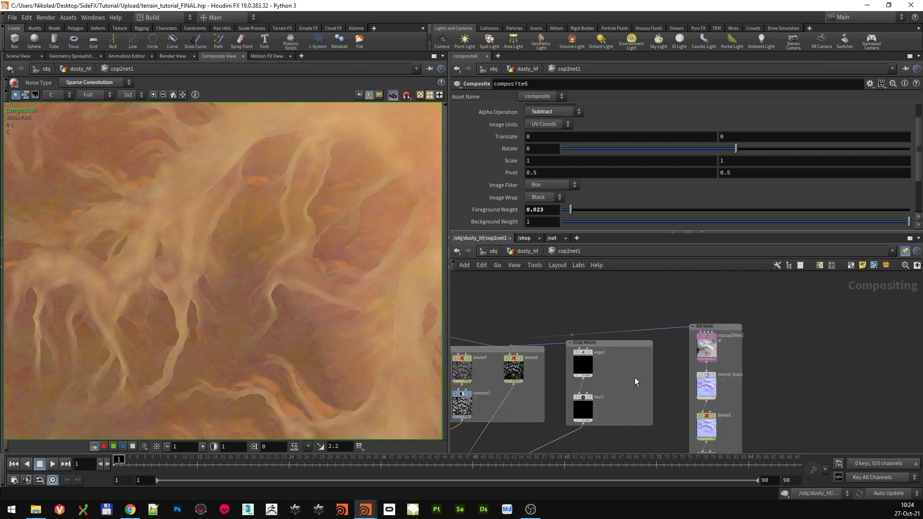
pyautogui.scroll(4, 639, 381)
pyautogui.click(547, 354)
pyautogui.hotkey('ctrl', 'c')
pyautogui.hotkey('ctrl', 'v')
pyautogui.click(620, 336)
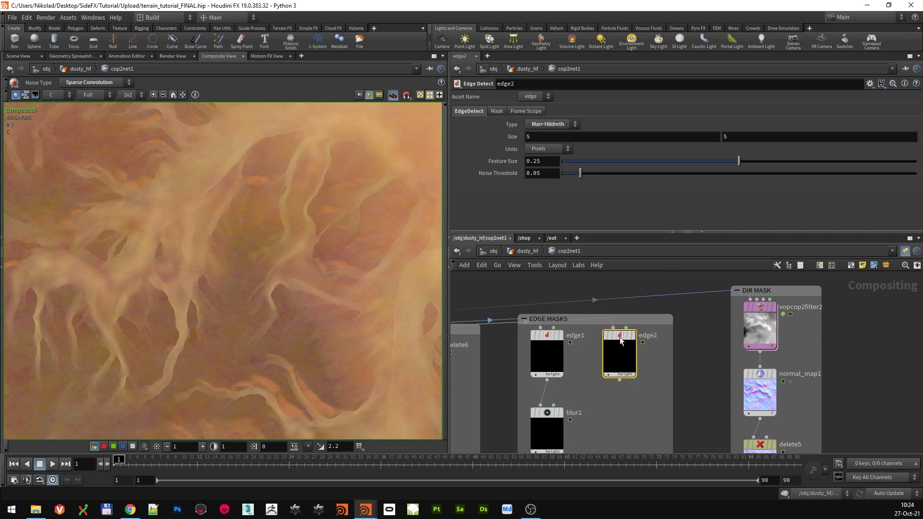
# Display the copied edge2 node and change its edge detection type to Sobel
pyautogui.moveTo(620, 336)
pyautogui.click(636, 318)
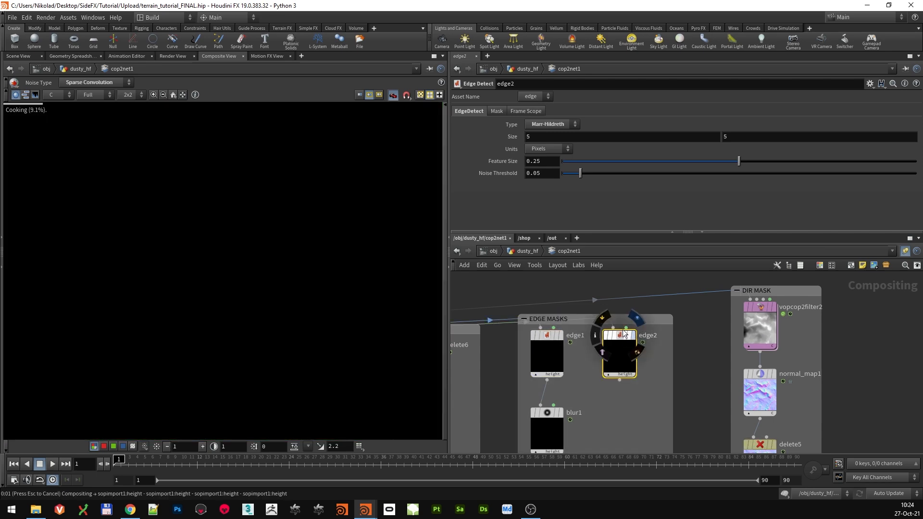
pyautogui.click(558, 125)
pyautogui.click(559, 143)
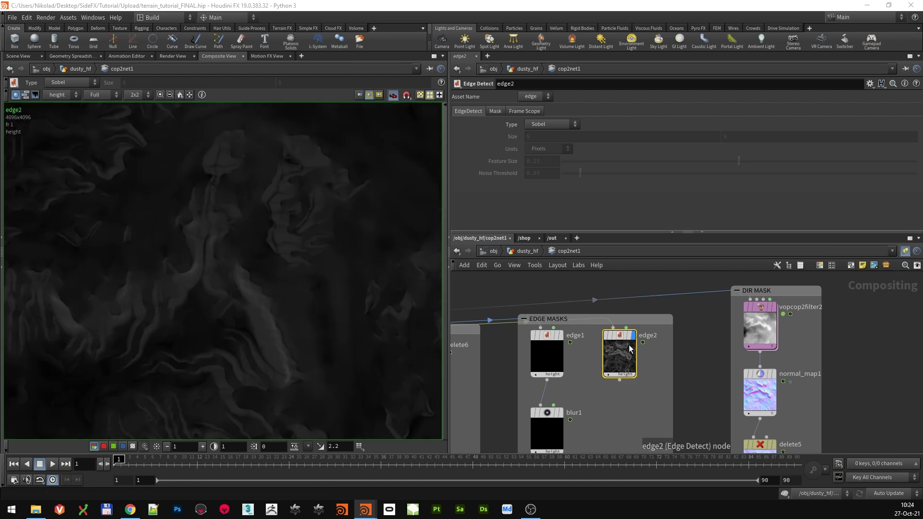
# Add an Invert node below edge2 and feed edge2's output into it
pyautogui.press('Tab')
pyautogui.write('inv')
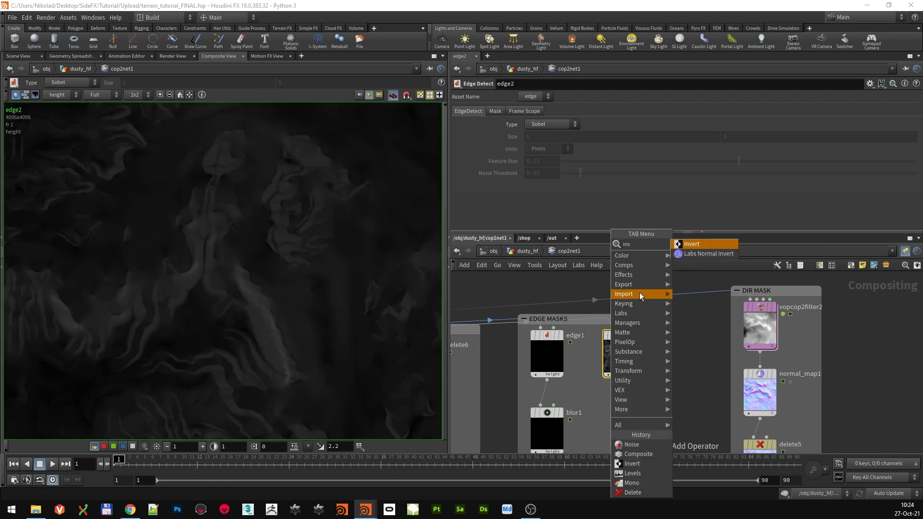
pyautogui.click(703, 247)
pyautogui.click(620, 400)
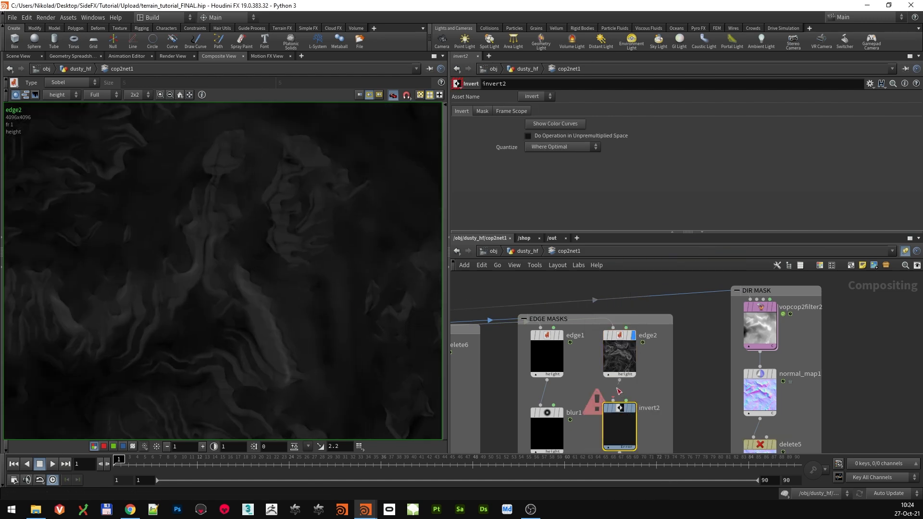
# Extend the EDGE MASKS network box downward and display invert2 to check the whole inverted mask
pyautogui.scroll(-3, 623, 406)
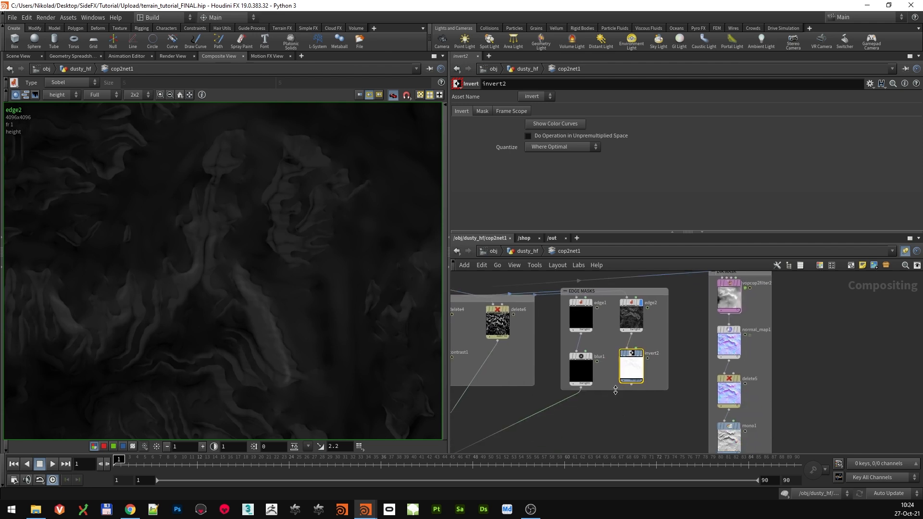
pyautogui.moveTo(616, 391); pyautogui.dragTo(616, 439)
pyautogui.click(643, 353)
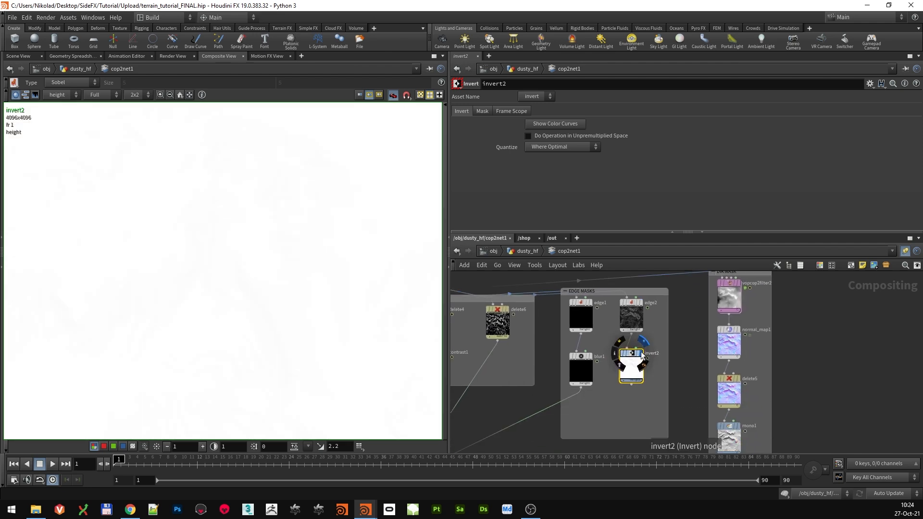
pyautogui.scroll(3, 635, 349)
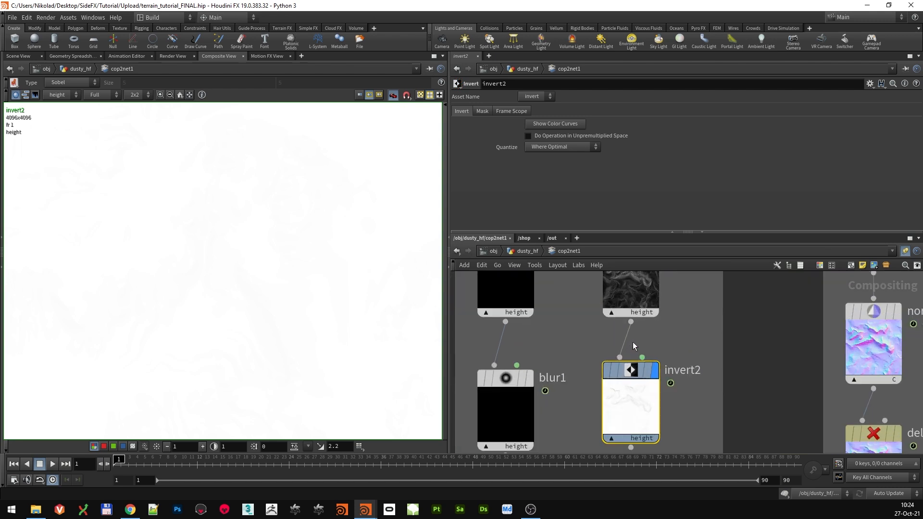
pyautogui.scroll(-3, 264, 277)
pyautogui.scroll(2, 294, 156)
pyautogui.moveTo(281, 140); pyautogui.dragTo(262, 234, button='middle')
pyautogui.scroll(-1, 262, 235)
# Add a Levels node below invert2, connect invert2 to it and raise its lower input level to 0.973
pyautogui.moveTo(711, 401); pyautogui.dragTo(703, 304, button='middle')
pyautogui.press('Tab')
pyautogui.write('lev')
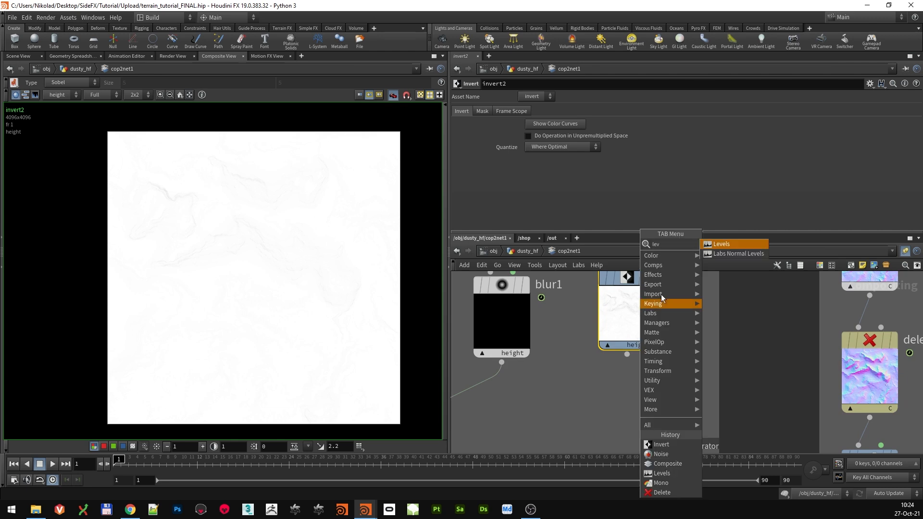
pyautogui.click(721, 244)
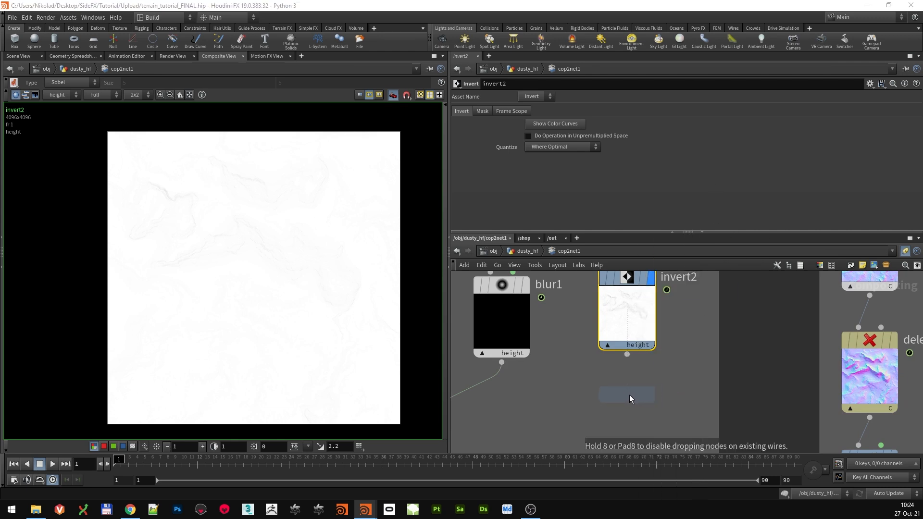
pyautogui.click(630, 394)
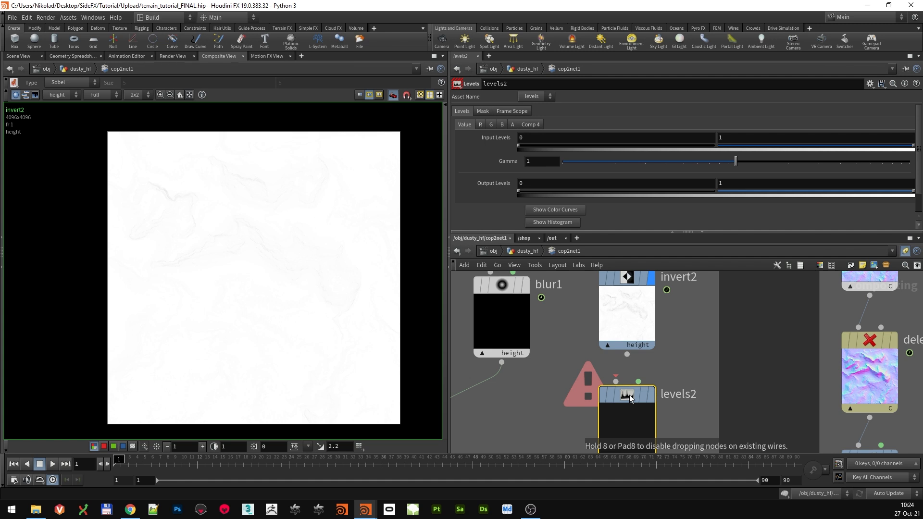
pyautogui.moveTo(627, 354); pyautogui.dragTo(616, 381)
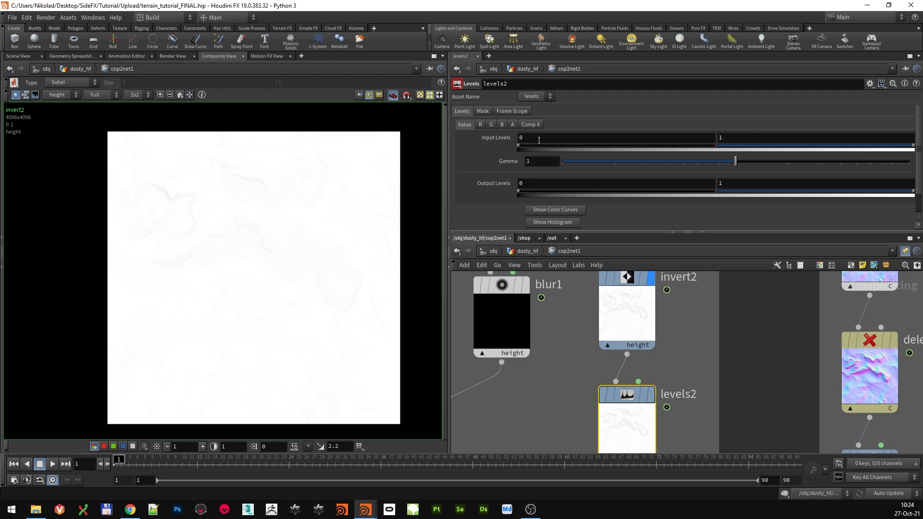
pyautogui.moveTo(521, 147); pyautogui.dragTo(708, 155)
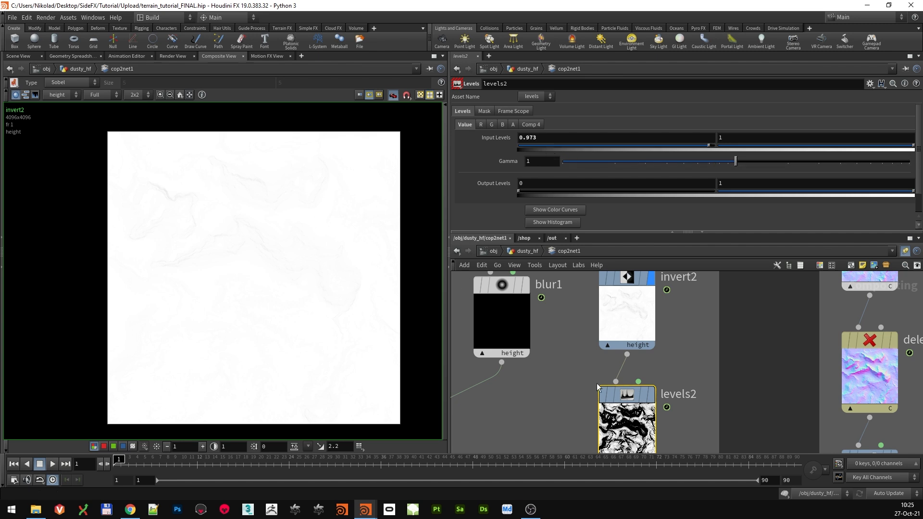
# Display the levels2 node and set its gamma to 0.1
pyautogui.click(650, 395)
pyautogui.moveTo(670, 394); pyautogui.dragTo(665, 297, button='middle')
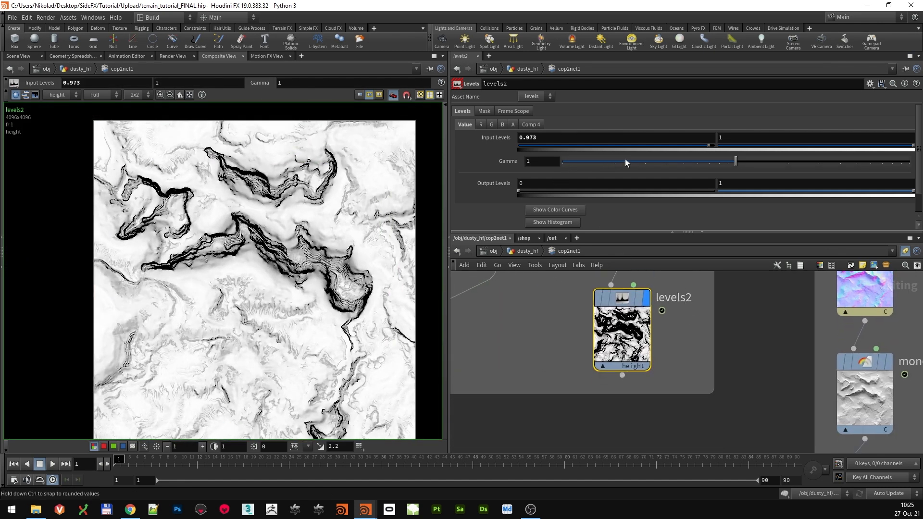
pyautogui.click(538, 161)
pyautogui.write('.1')
pyautogui.press('Return')
# Connect levels2's output to the mask input of composite6 and display composite6
pyautogui.scroll(-1, 255, 300)
pyautogui.scroll(2, 255, 299)
pyautogui.scroll(-4, 611, 369)
pyautogui.click(616, 372)
pyautogui.scroll(-2, 550, 397)
pyautogui.moveTo(548, 398); pyautogui.dragTo(787, 258, button='middle')
pyautogui.scroll(5, 626, 400)
pyautogui.moveTo(687, 402); pyautogui.dragTo(691, 308, button='middle')
pyautogui.click(636, 363)
pyautogui.click(635, 370)
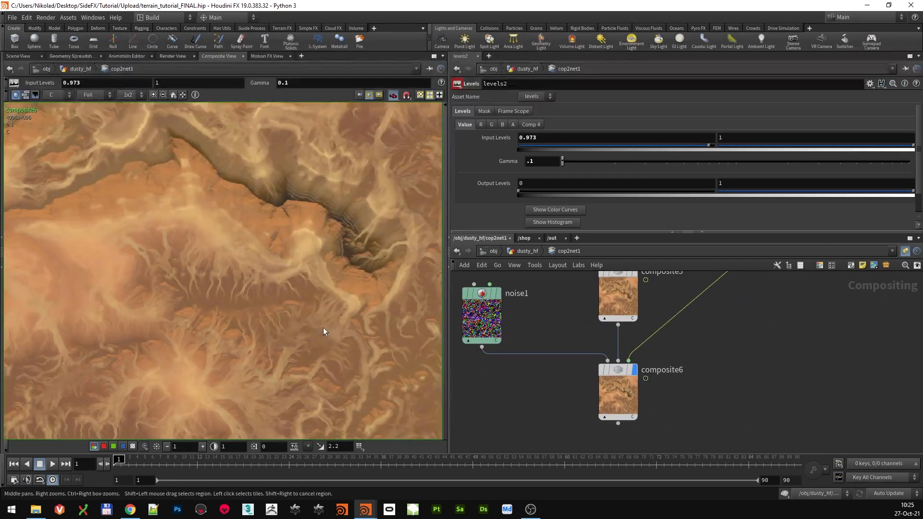
# Inspect the composite6 terrain texture up close and as a whole to judge the effect of the noise and edge mask
pyautogui.scroll(5, 323, 332)
pyautogui.scroll(-1, 376, 230)
pyautogui.moveTo(377, 230); pyautogui.dragTo(336, 292, button='middle')
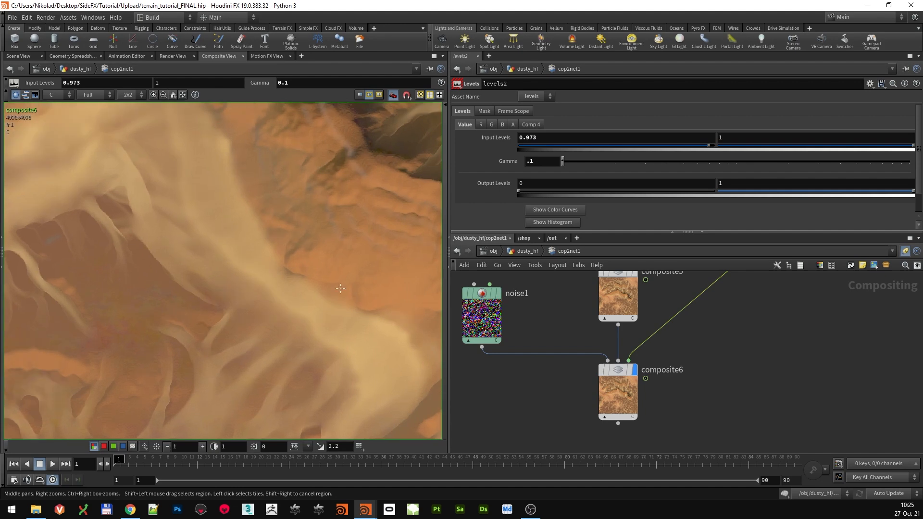
pyautogui.scroll(-2, 387, 272)
pyautogui.scroll(-2, 346, 279)
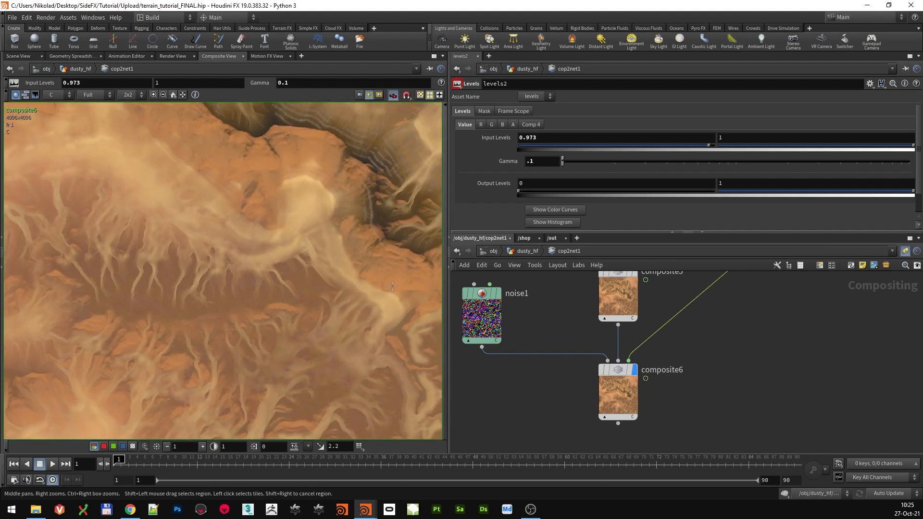
pyautogui.scroll(-3, 353, 308)
pyautogui.scroll(-2, 355, 314)
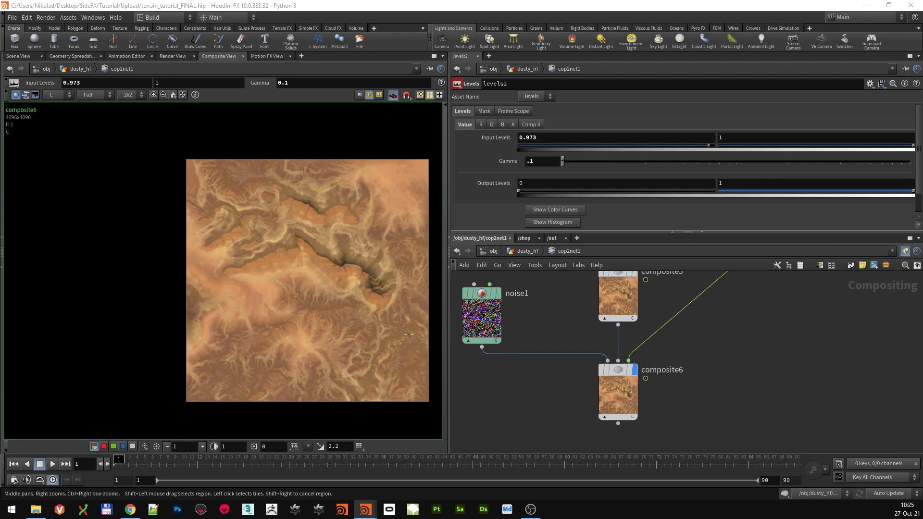
pyautogui.scroll(4, 276, 285)
pyautogui.scroll(-1, 275, 285)
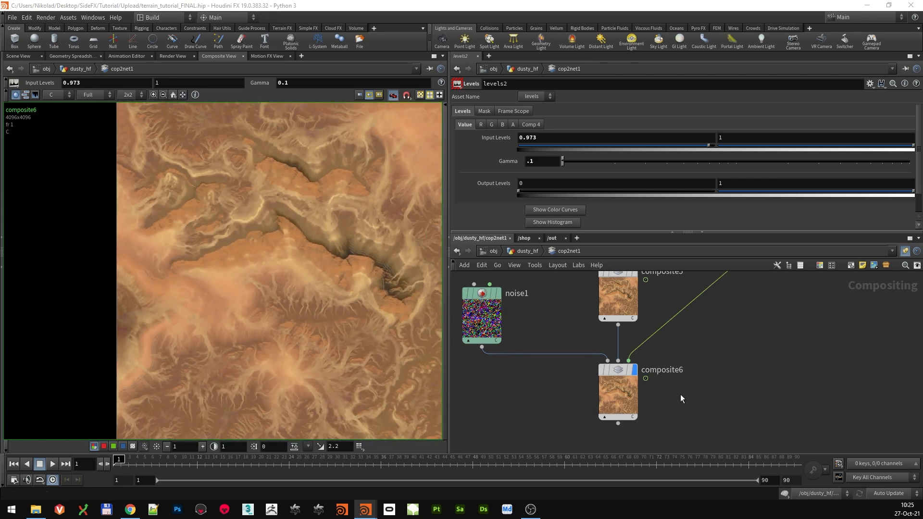
# Add a Composite node below composite6 and feed composite6 into its background input
pyautogui.scroll(-3, 680, 394)
pyautogui.moveTo(742, 393); pyautogui.dragTo(724, 340, button='middle')
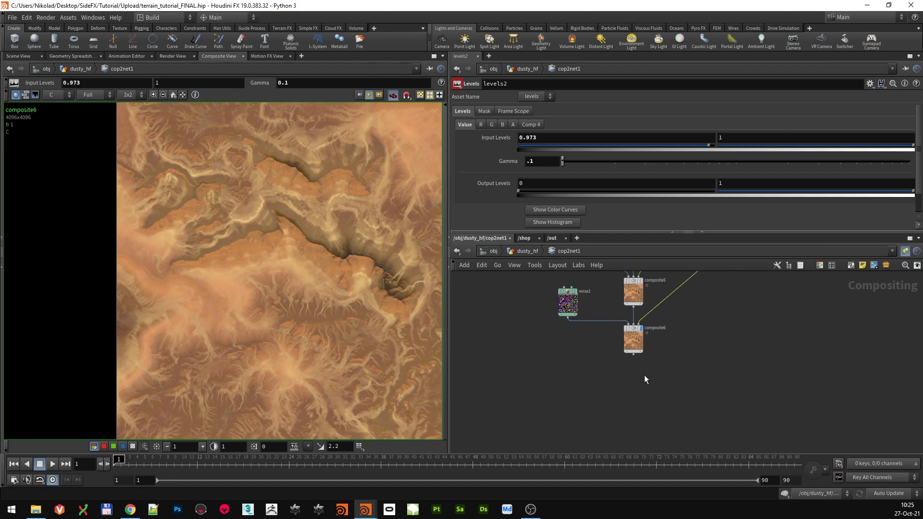
pyautogui.press('Tab')
pyautogui.write('comp')
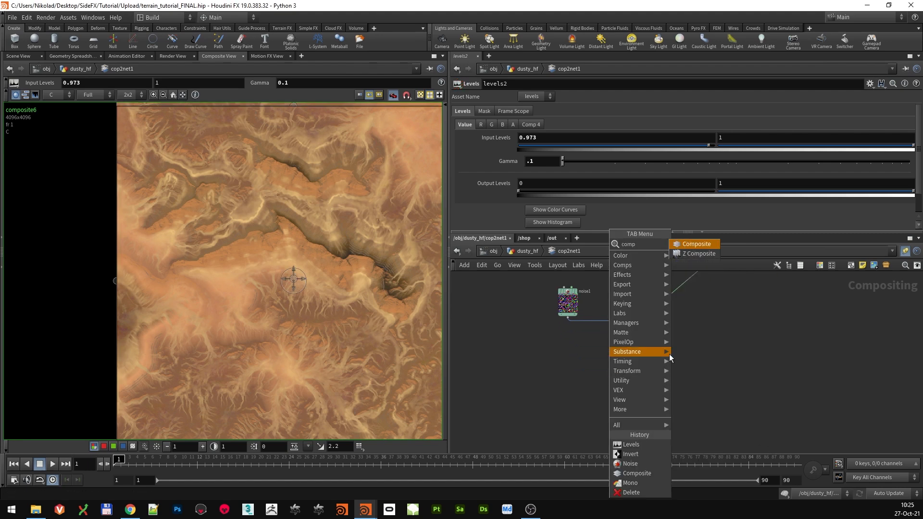
pyautogui.click(697, 244)
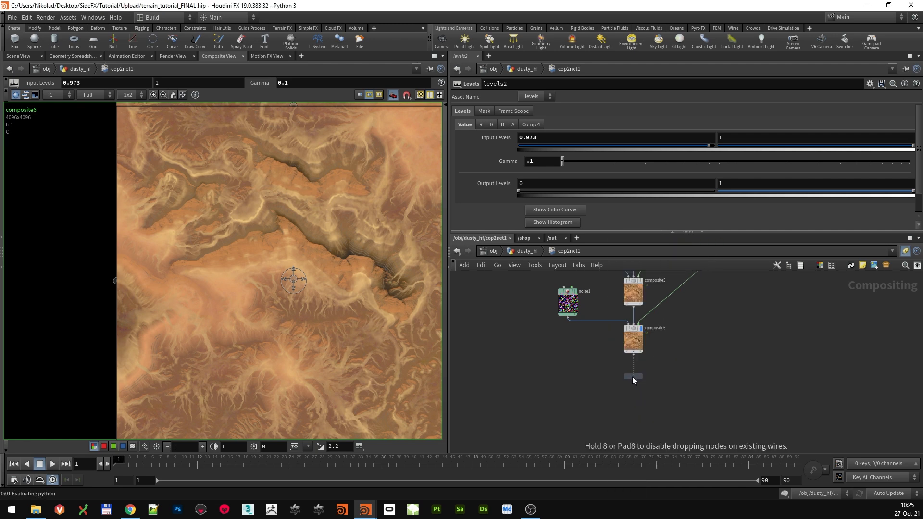
pyautogui.click(633, 377)
pyautogui.scroll(3, 628, 369)
pyautogui.moveTo(637, 343); pyautogui.dragTo(638, 374)
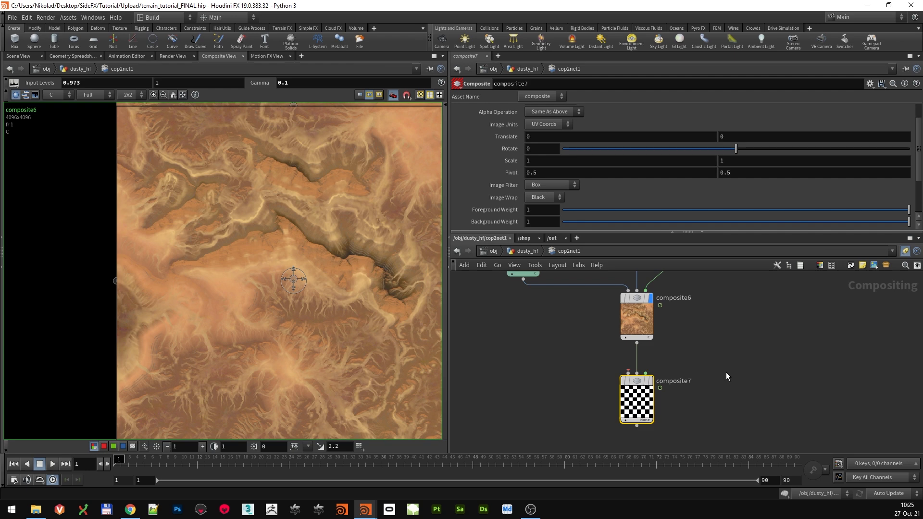
# Duplicate the lowest sand-coloured Color node, place it beside composite7 and connect it to composite7's foreground input
pyautogui.moveTo(727, 374); pyautogui.dragTo(726, 381, button='middle')
pyautogui.scroll(-4, 557, 425)
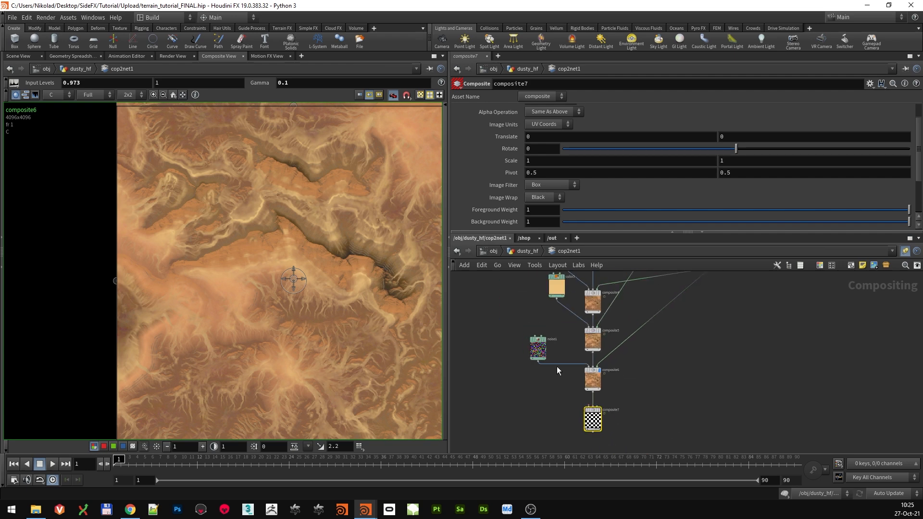
pyautogui.click(556, 282)
pyautogui.keyDown('alt'); pyautogui.moveTo(557, 282); pyautogui.dragTo(553, 381); pyautogui.keyUp('alt')
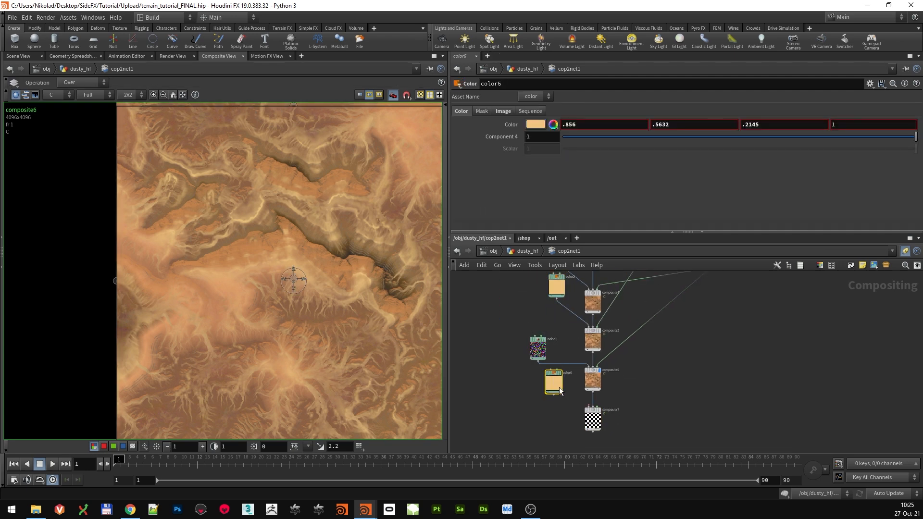
pyautogui.scroll(3, 559, 389)
pyautogui.click(549, 394)
pyautogui.moveTo(558, 366); pyautogui.dragTo(549, 371)
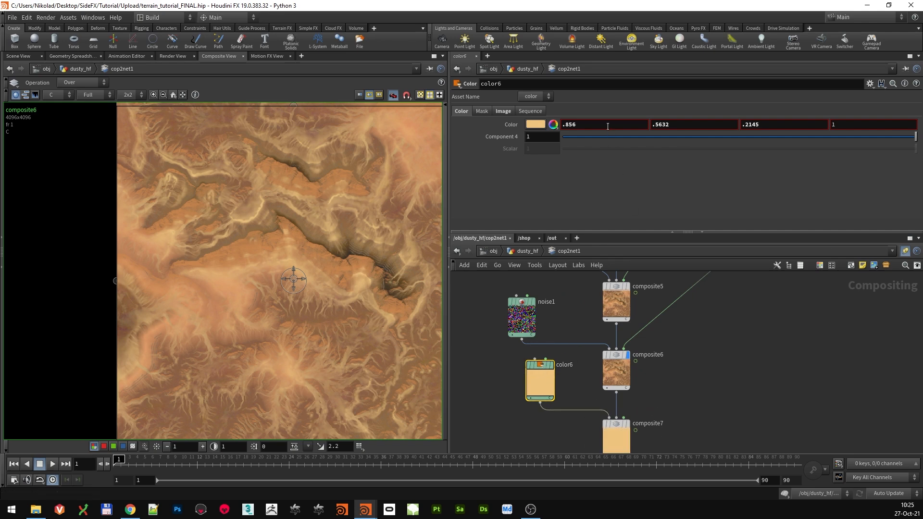
# Set the color6 node's colour to .344, -.01013, -.1747
pyautogui.click(580, 124)
pyautogui.write('.344')
pyautogui.press('Tab')
pyautogui.write('.')
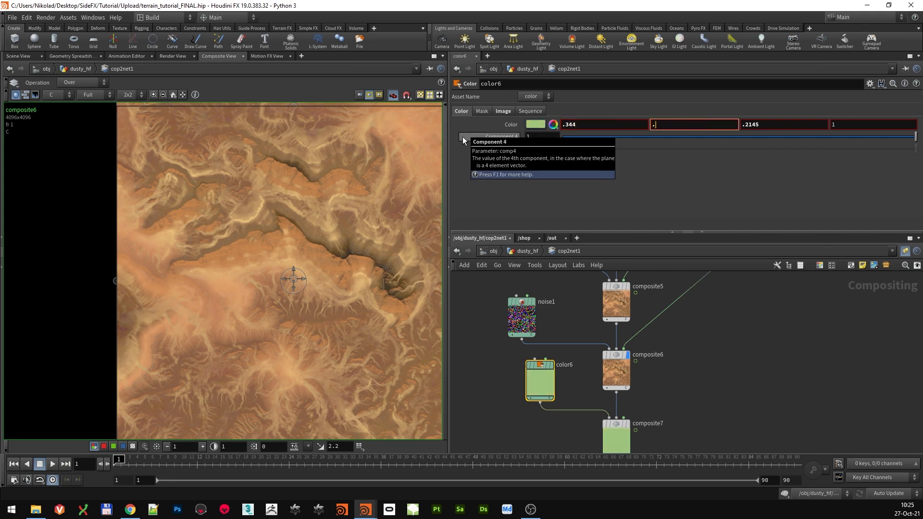
pyautogui.write('01013')
pyautogui.press('Tab')
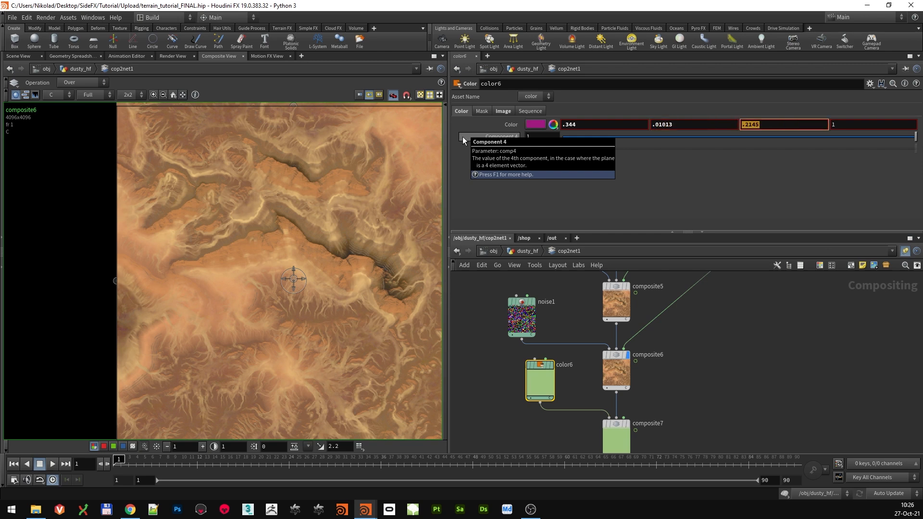
pyautogui.write('.')
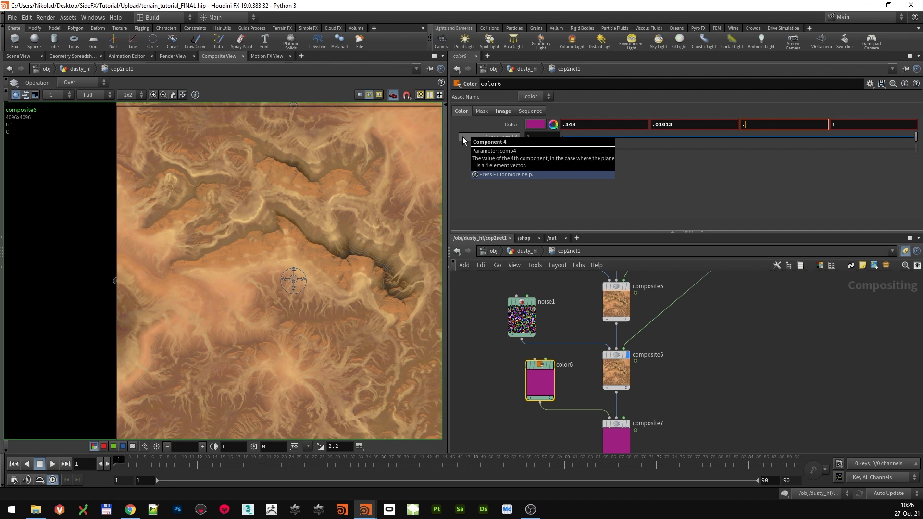
pyautogui.write('.1747')
pyautogui.press('Return')
pyautogui.click(652, 125)
pyautogui.write('-')
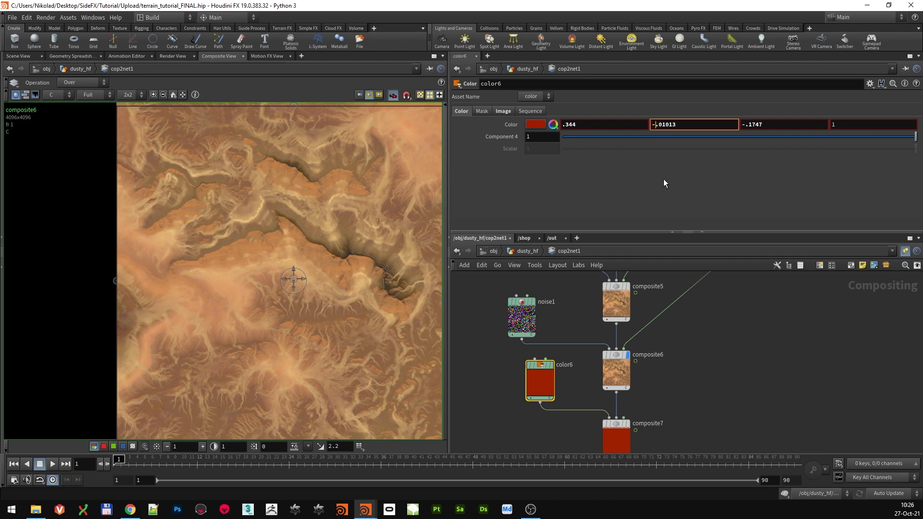
pyautogui.click(758, 398)
# Display and select composite7, and set its alpha operation to Multiply
pyautogui.moveTo(539, 397); pyautogui.dragTo(523, 372, button='middle')
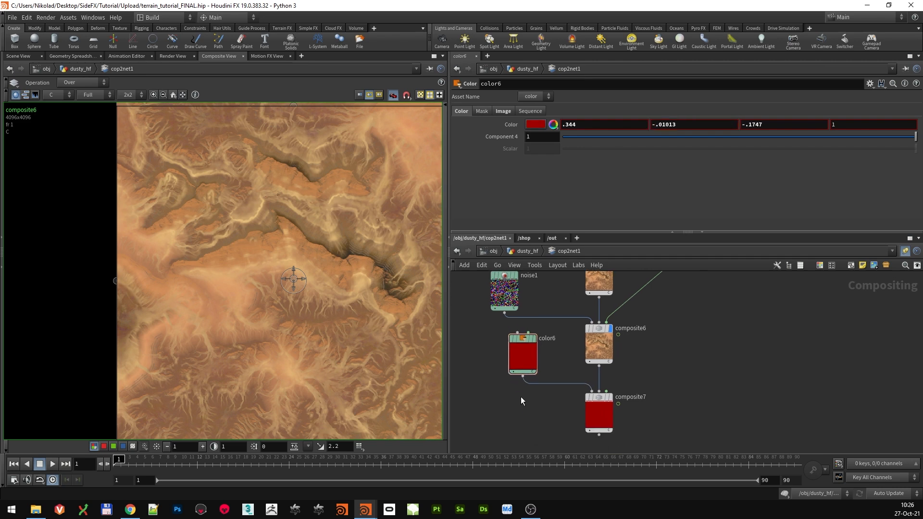
pyautogui.click(533, 339)
pyautogui.scroll(-8, 286, 291)
pyautogui.moveTo(328, 316); pyautogui.dragTo(252, 293, button='middle')
pyautogui.scroll(3, 229, 306)
pyautogui.click(601, 399)
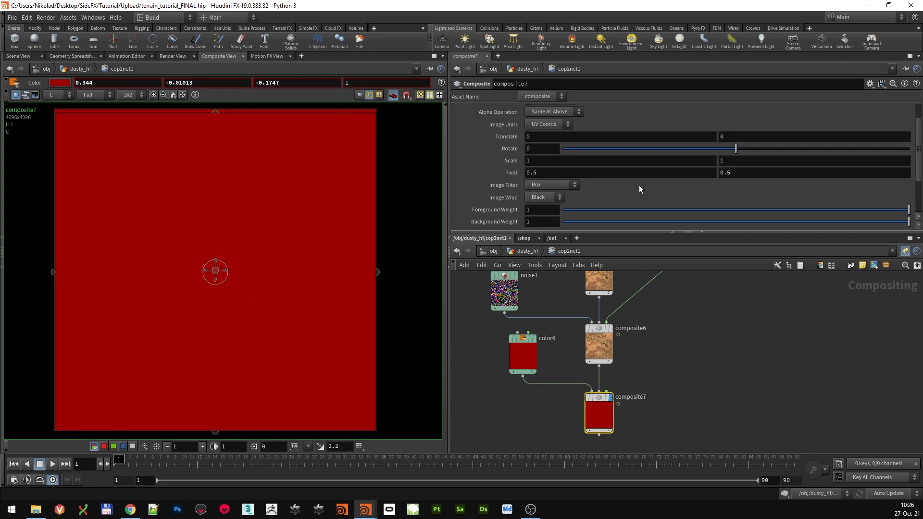
pyautogui.click(555, 112)
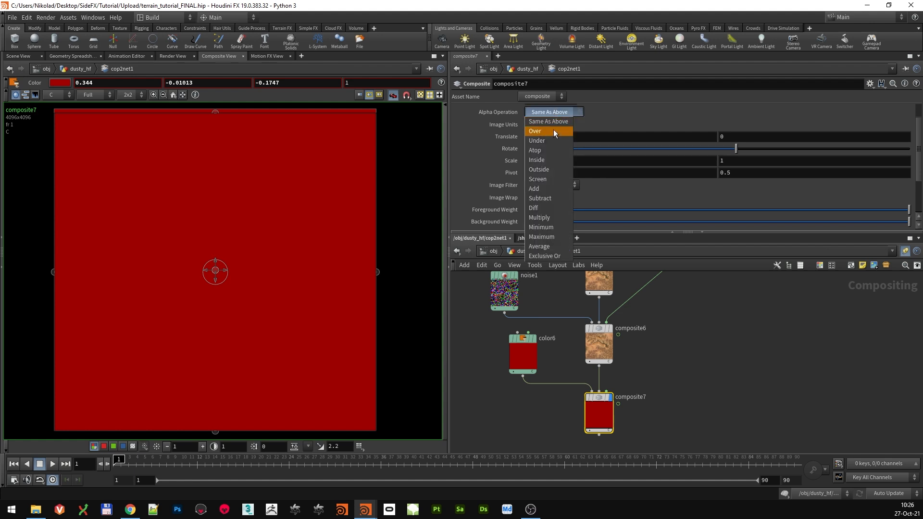
pyautogui.click(557, 217)
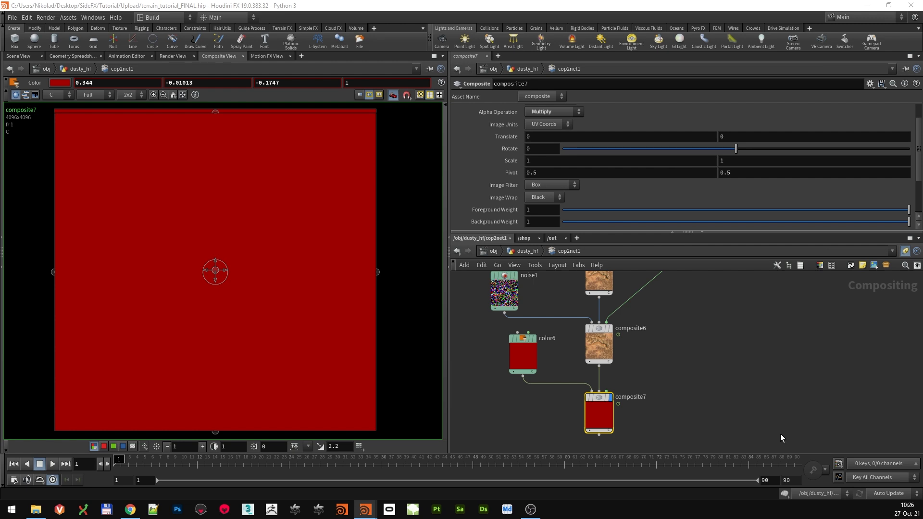
# Shift the neighbouring network boxes aside and widen the IMPORTED MASKS box to make room for another mask
pyautogui.scroll(-3, 781, 434)
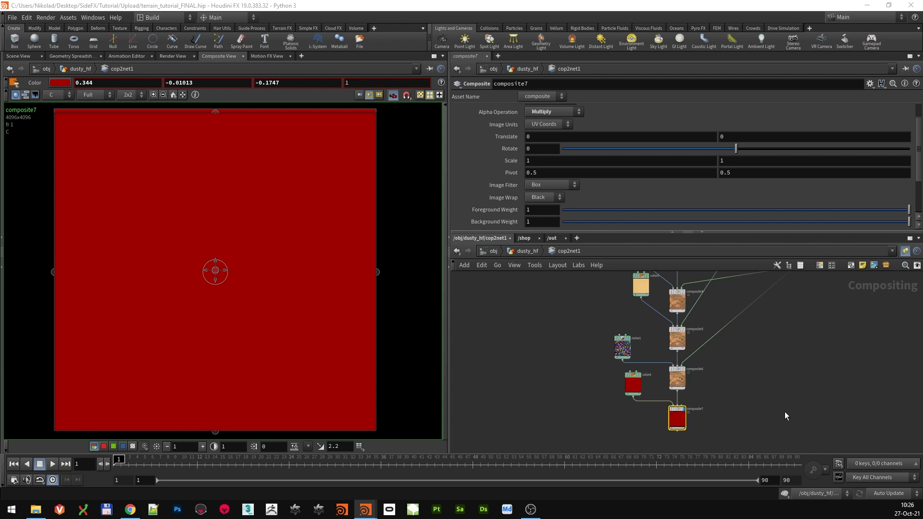
pyautogui.scroll(-2, 787, 403)
pyautogui.moveTo(834, 290); pyautogui.dragTo(574, 414, button='middle')
pyautogui.scroll(4, 608, 360)
pyautogui.scroll(-3, 807, 336)
pyautogui.moveTo(772, 303); pyautogui.dragTo(843, 301)
pyautogui.moveTo(723, 315); pyautogui.dragTo(808, 309)
pyautogui.scroll(6, 673, 334)
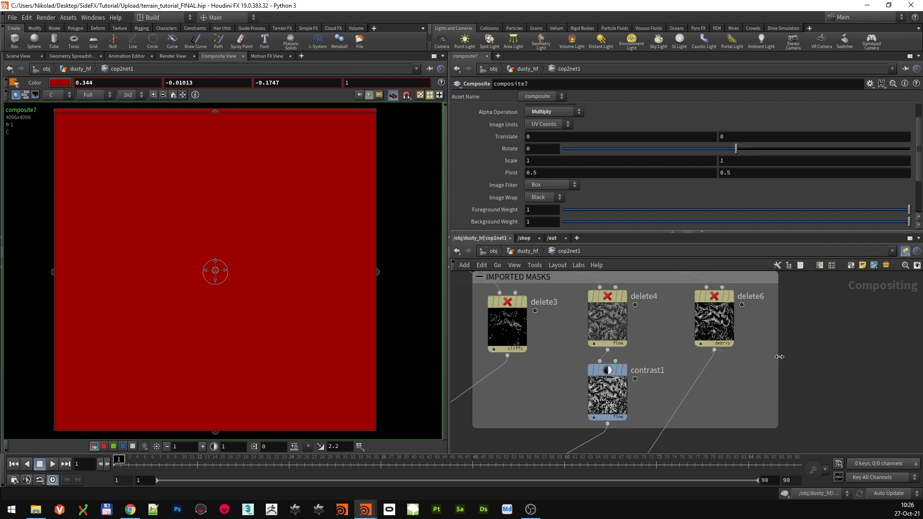
pyautogui.moveTo(780, 357); pyautogui.dragTo(886, 357)
# Duplicate delete6 within the IMPORTED MASKS box, set the copy's plane scope to ao and display it
pyautogui.moveTo(733, 320); pyautogui.dragTo(641, 371, button='middle')
pyautogui.click(626, 358)
pyautogui.keyDown('alt'); pyautogui.moveTo(624, 357); pyautogui.dragTo(737, 356); pyautogui.keyUp('alt')
pyautogui.doubleClick(568, 142)
pyautogui.write('ao')
pyautogui.press('Return')
pyautogui.moveTo(752, 353)
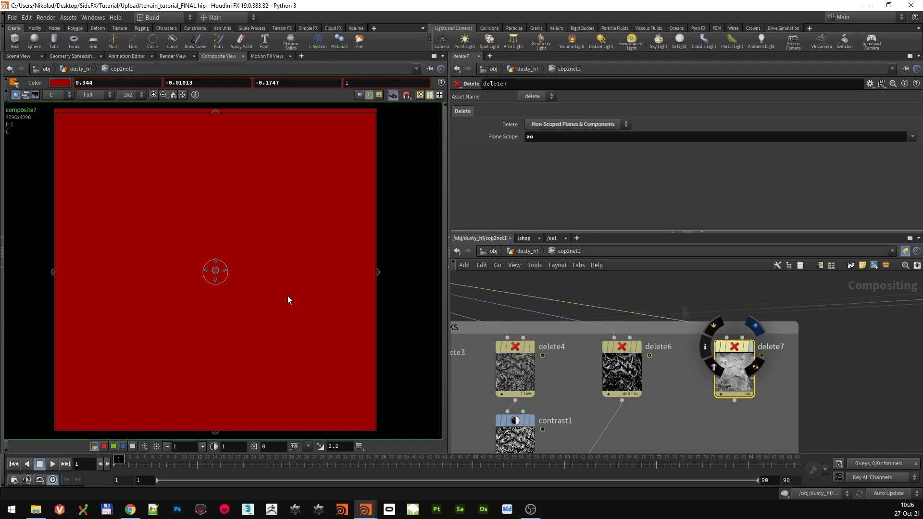
pyautogui.click(751, 347)
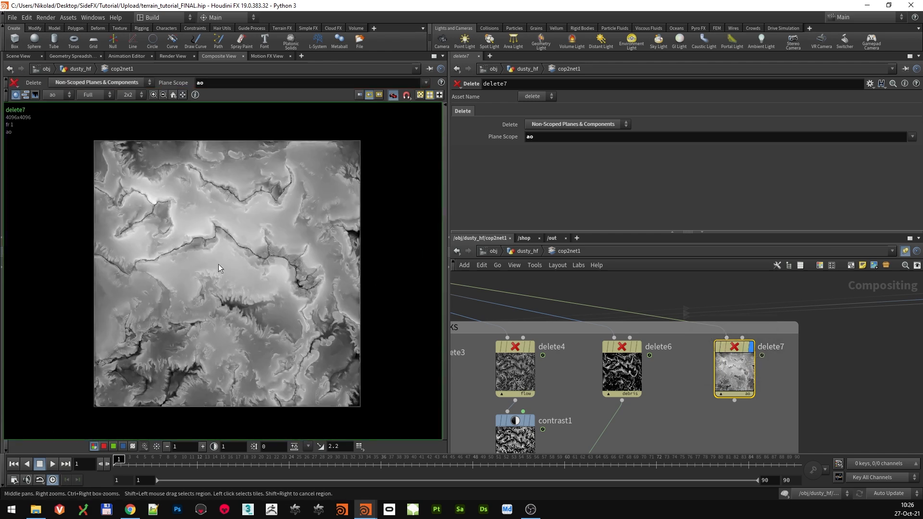
pyautogui.scroll(2, 197, 278)
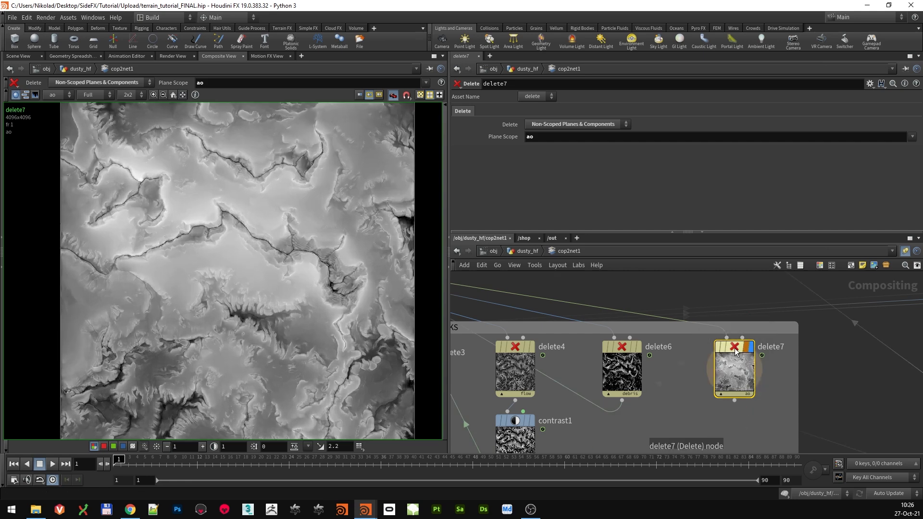
pyautogui.moveTo(677, 441); pyautogui.dragTo(653, 341, button='middle')
pyautogui.press('Tab')
pyautogui.write('le')
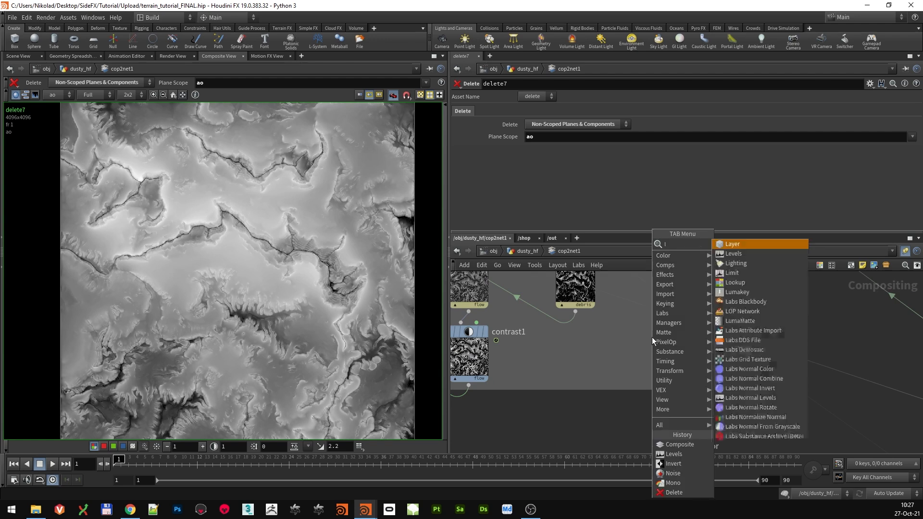
pyautogui.click(757, 247)
pyautogui.click(676, 359)
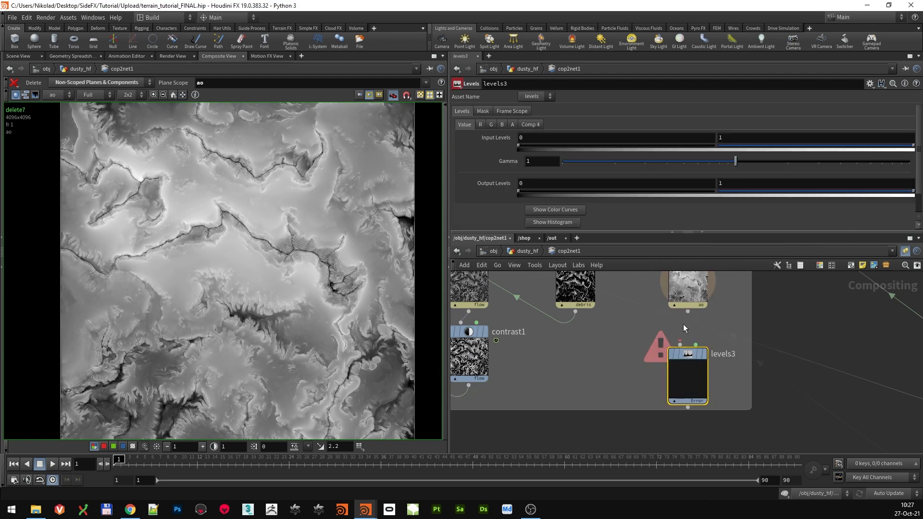
pyautogui.scroll(-3, 668, 403)
pyautogui.click(668, 402)
pyautogui.scroll(-6, 607, 414)
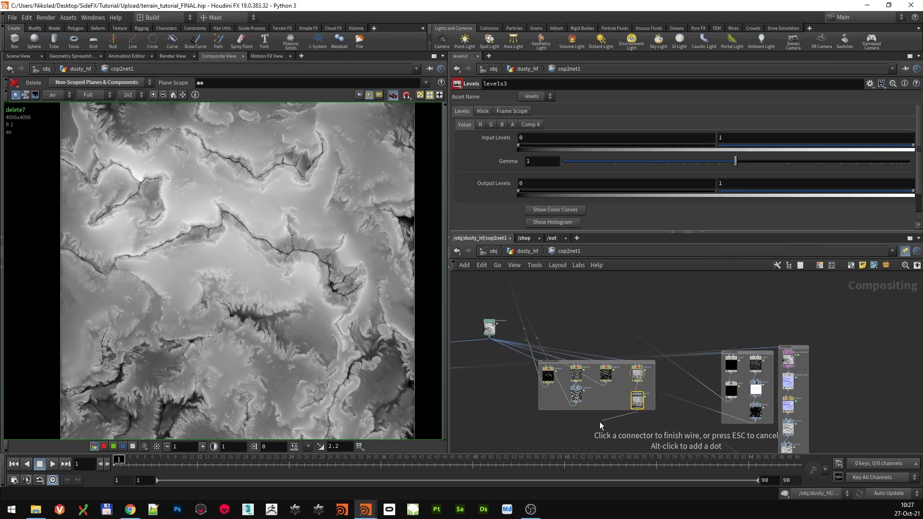
pyautogui.moveTo(630, 351); pyautogui.dragTo(602, 405, button='middle')
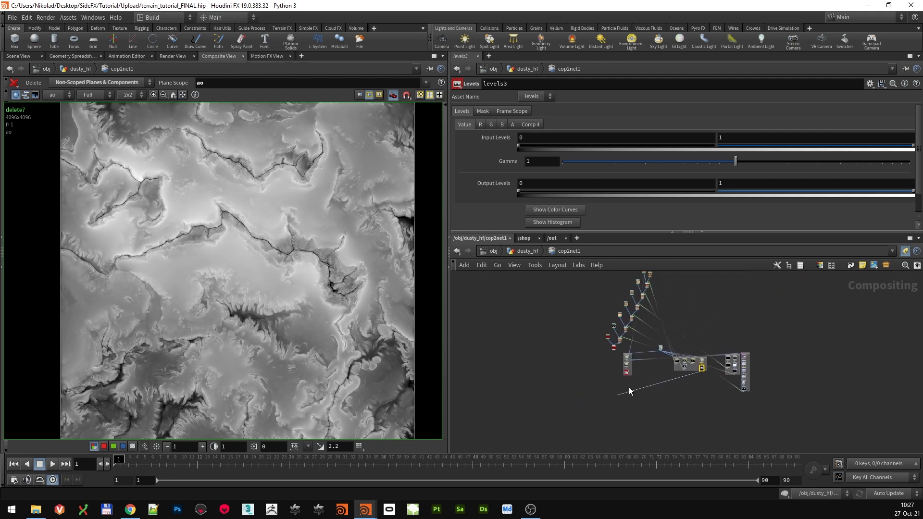
pyautogui.press('Escape')
pyautogui.hotkey('ctrl', 'z')
pyautogui.hotkey('ctrl', 'z')
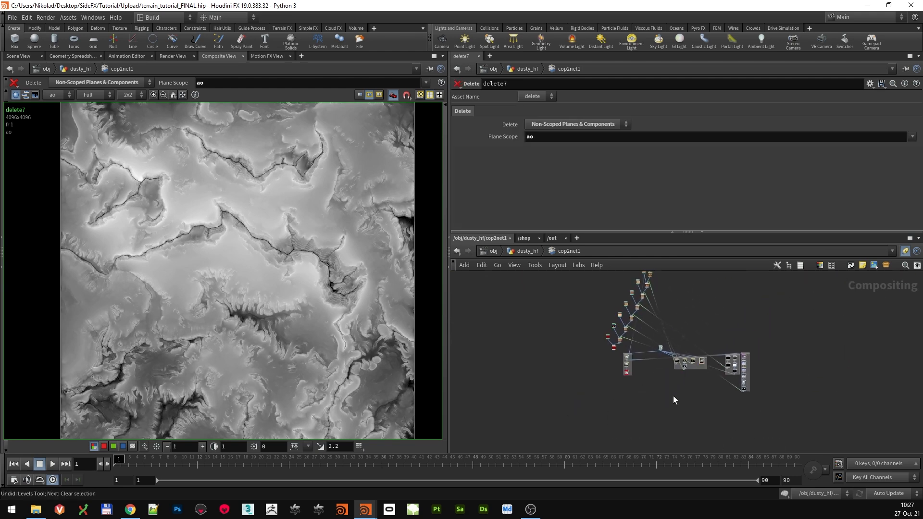
pyautogui.hotkey('ctrl', 'z')
pyautogui.hotkey('ctrl', 'z')
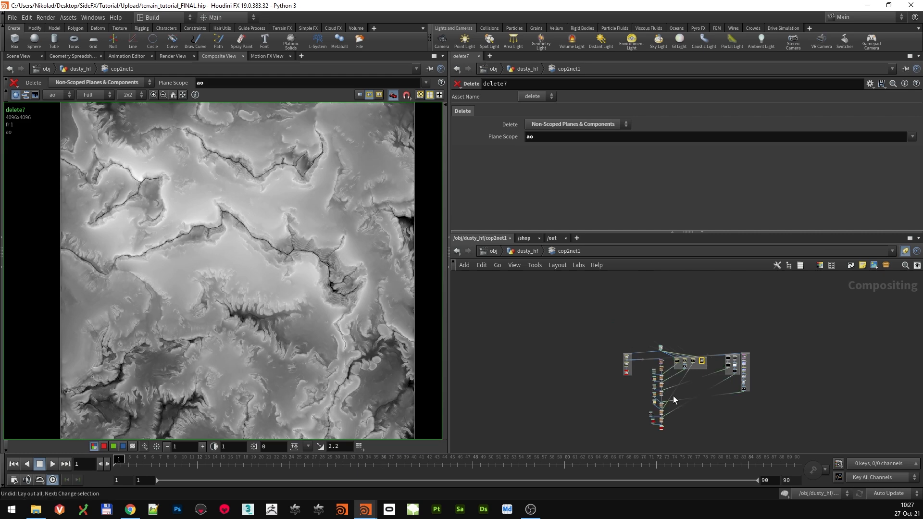
# Add a Levels node below delete7, connect delete7 to it and display the new node
pyautogui.scroll(5, 686, 388)
pyautogui.scroll(1, 725, 359)
pyautogui.press('Tab')
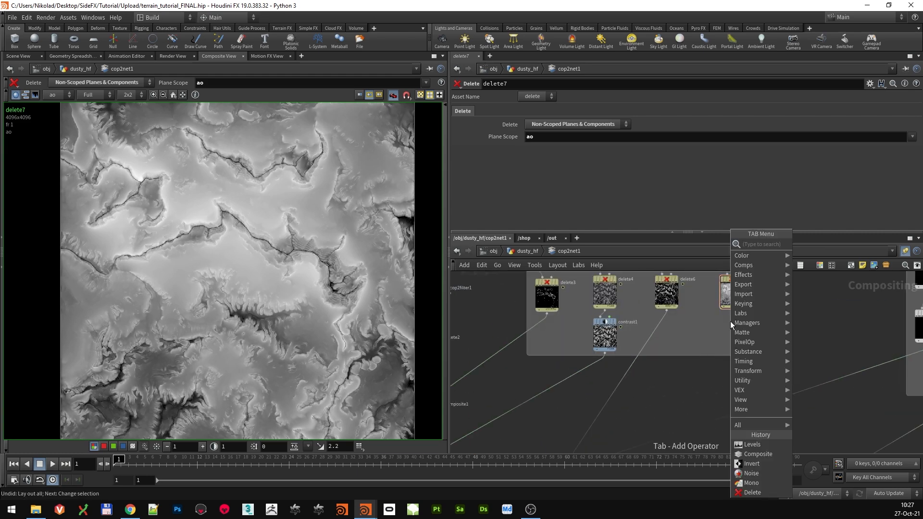
pyautogui.write('lev')
pyautogui.click(823, 244)
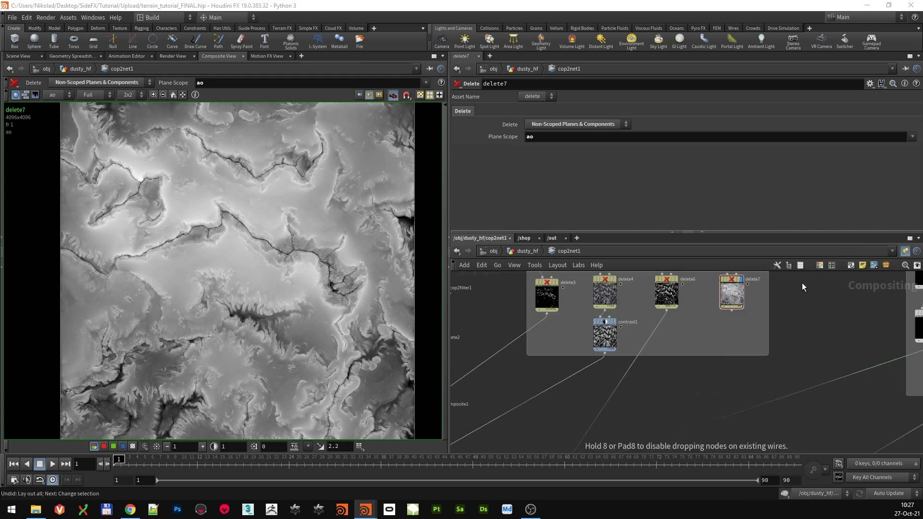
pyautogui.click(728, 334)
pyautogui.scroll(3, 733, 323)
pyautogui.moveTo(729, 297); pyautogui.dragTo(709, 337)
pyautogui.moveTo(717, 370); pyautogui.dragTo(729, 370)
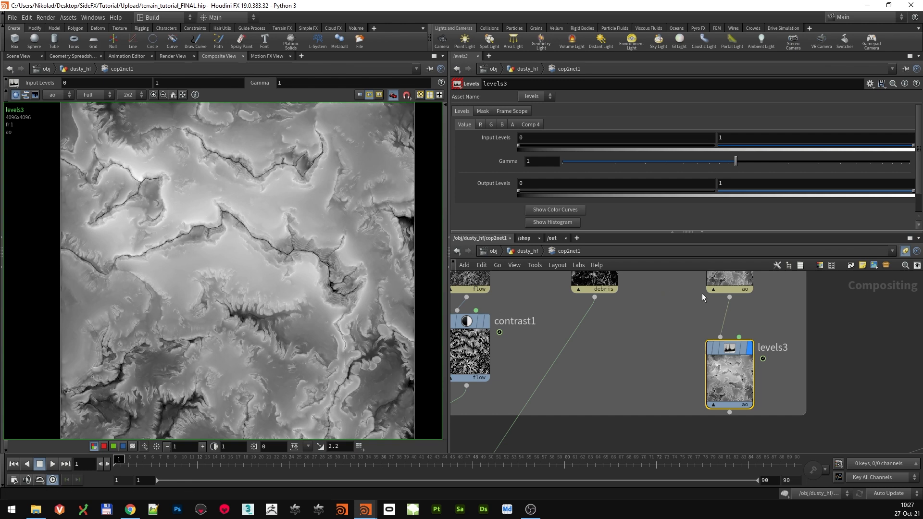
# Set the gamma of levels3 to 0.715 to darken the ambient-occlusion mask
pyautogui.moveTo(726, 160); pyautogui.dragTo(698, 160)
pyautogui.click(541, 161)
pyautogui.doubleClick(541, 162)
pyautogui.write('0.715')
pyautogui.press('Return')
# Connect levels3 to the mask input of composite7 and display composite7
pyautogui.scroll(-2, 720, 373)
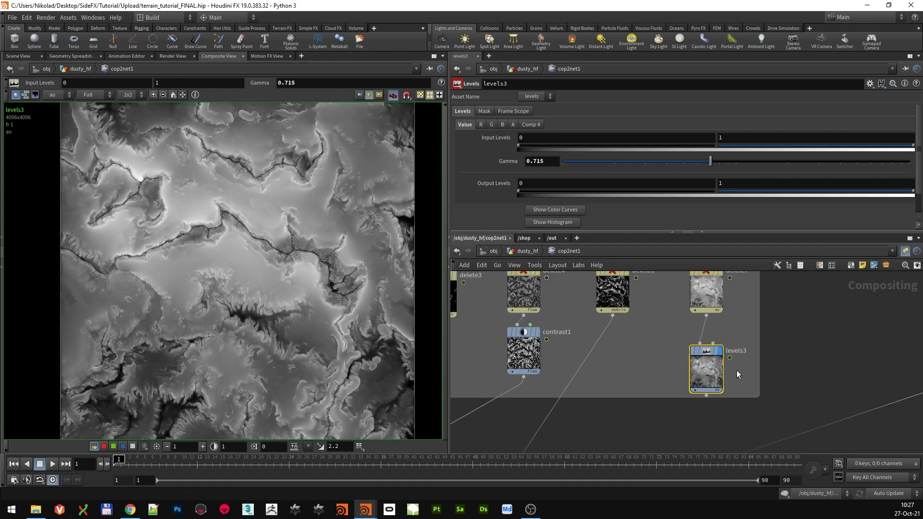
pyautogui.scroll(-4, 618, 414)
pyautogui.moveTo(618, 414); pyautogui.dragTo(699, 339, button='middle')
pyautogui.moveTo(645, 394); pyautogui.dragTo(693, 293, button='middle')
pyautogui.scroll(5, 652, 373)
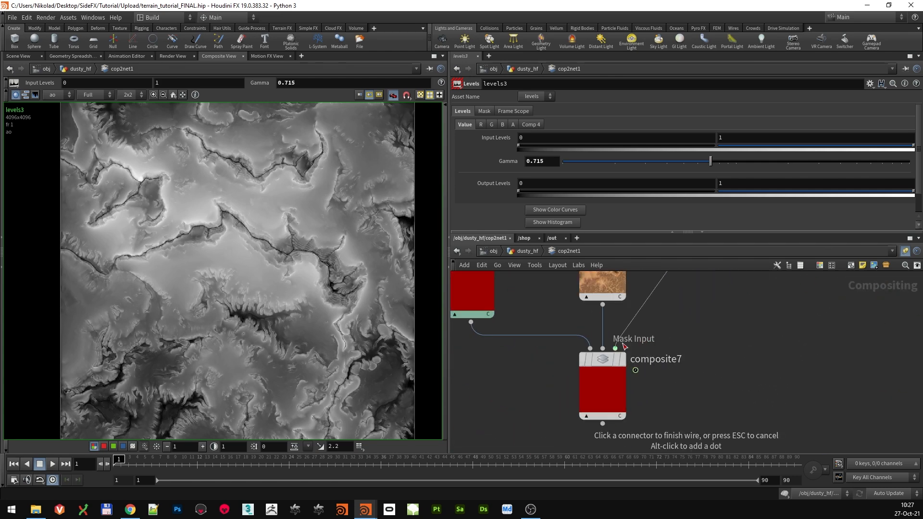
pyautogui.click(615, 349)
pyautogui.click(627, 333)
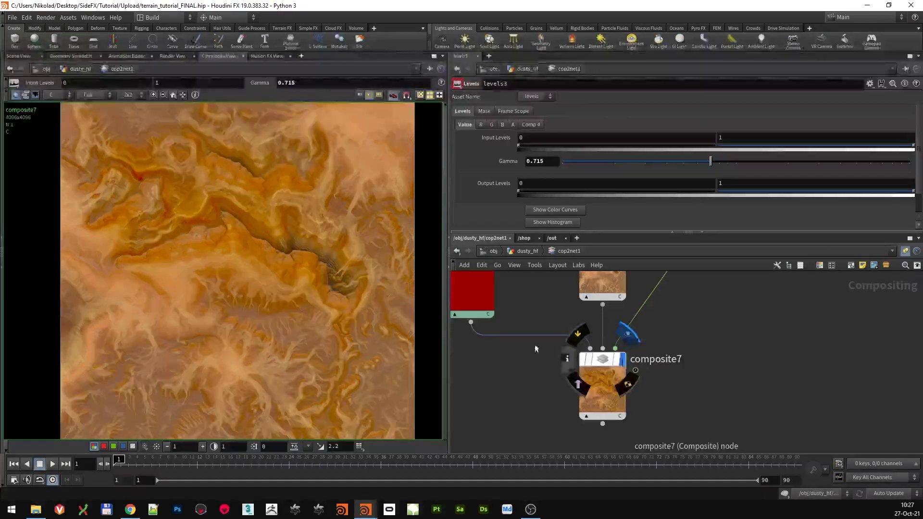
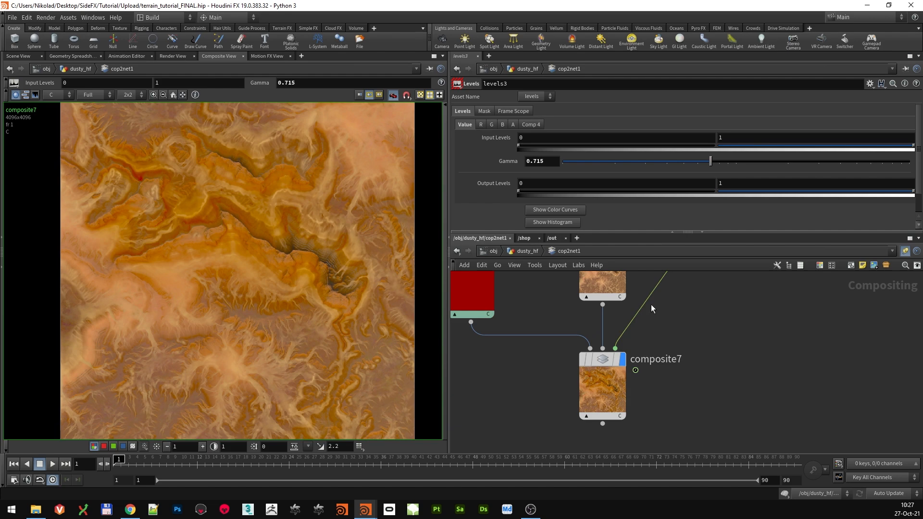
# Set composite7's alpha operation back to Same As Above and its main operation to Multiply
pyautogui.click(608, 364)
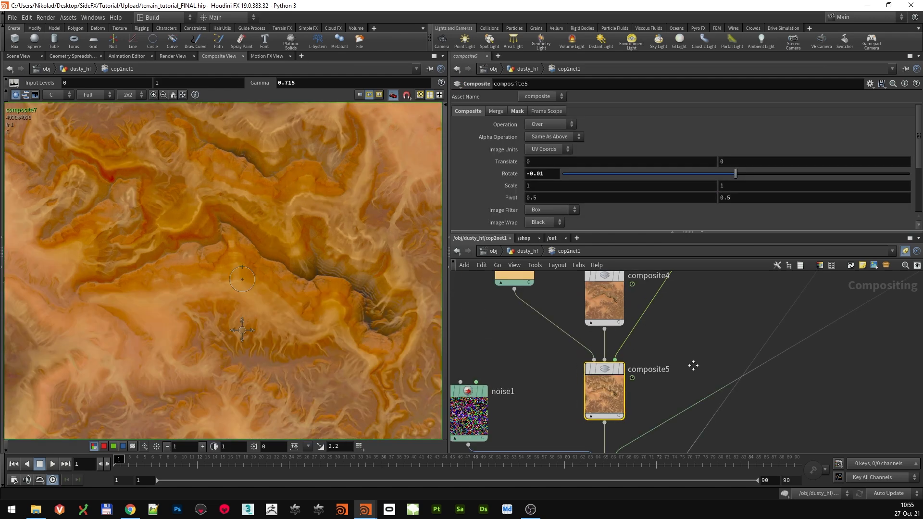
pyautogui.scroll(-2, 693, 366)
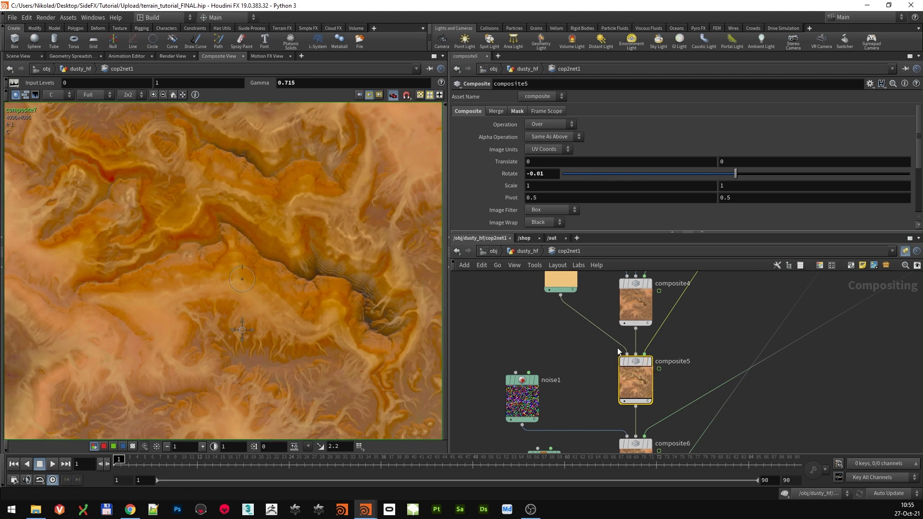
pyautogui.scroll(2, 682, 378)
pyautogui.moveTo(682, 390); pyautogui.dragTo(683, 308, button='middle')
pyautogui.scroll(-2, 690, 336)
pyautogui.moveTo(713, 397); pyautogui.dragTo(710, 317, button='middle')
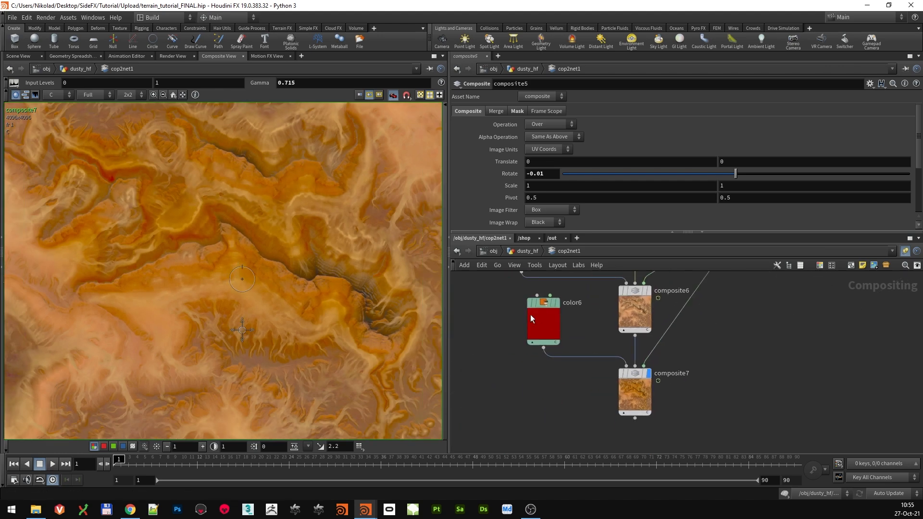
pyautogui.click(636, 383)
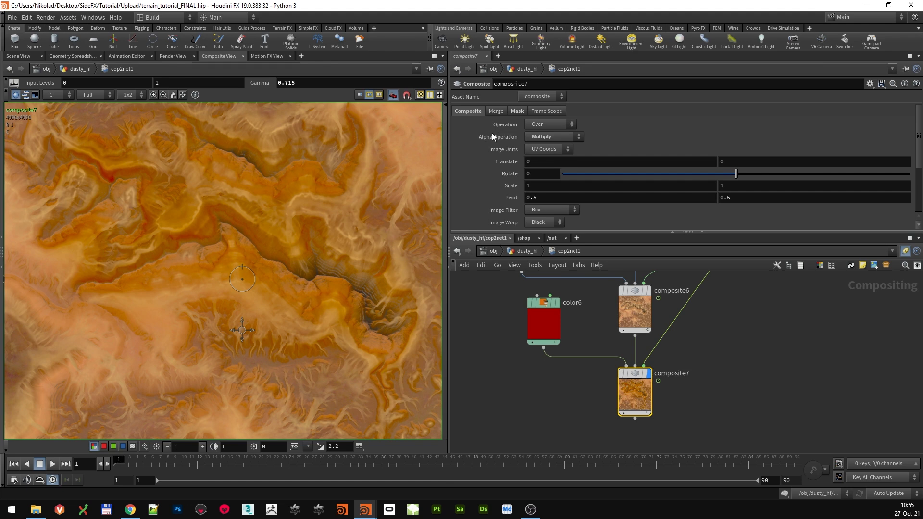
pyautogui.click(553, 137)
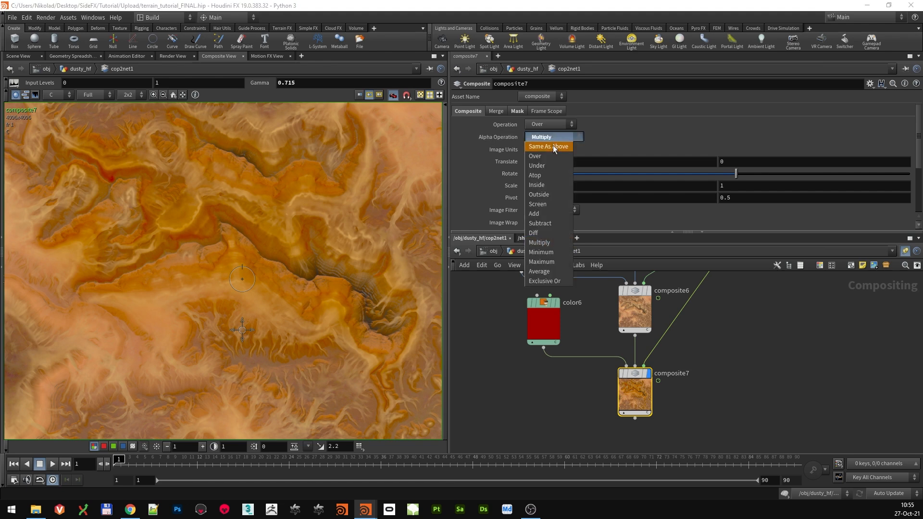
pyautogui.click(553, 145)
pyautogui.click(549, 125)
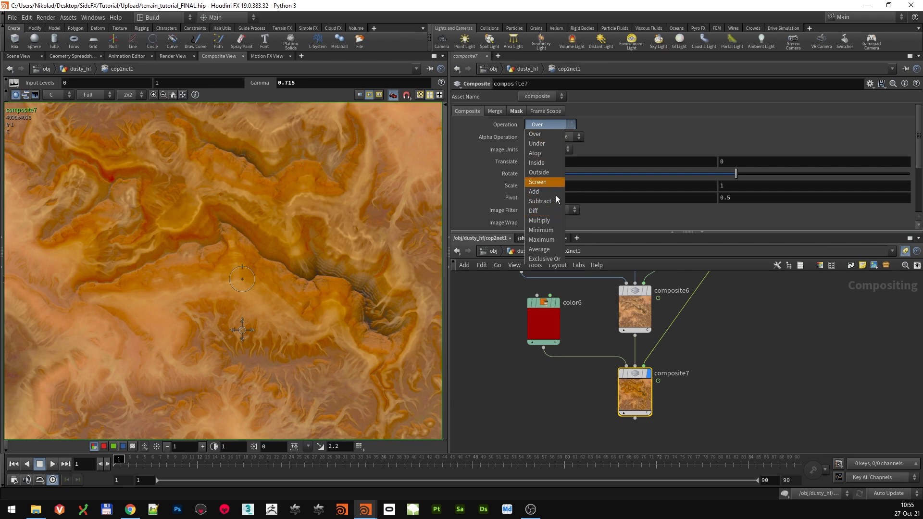
pyautogui.click(547, 222)
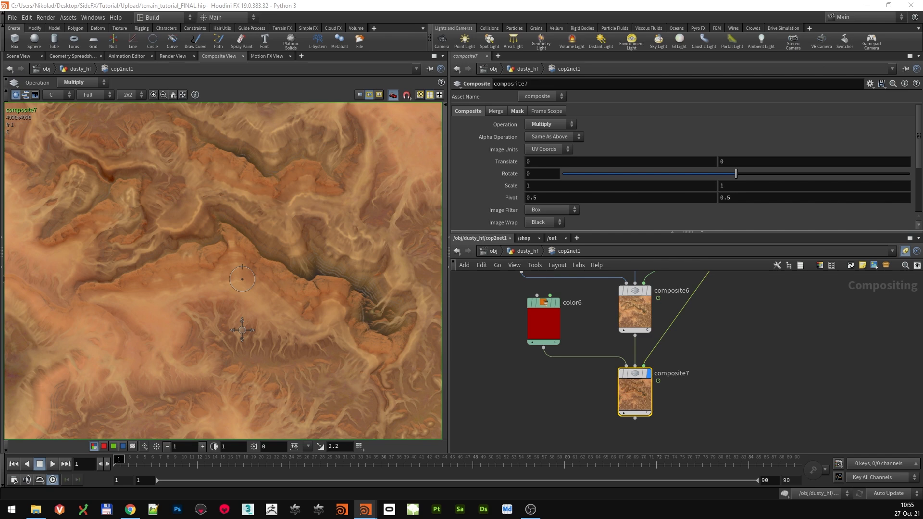
# Set composite6's alpha operation to Same As Above and its main operation to Subtract
pyautogui.moveTo(771, 381); pyautogui.dragTo(747, 409, button='middle')
pyautogui.click(622, 341)
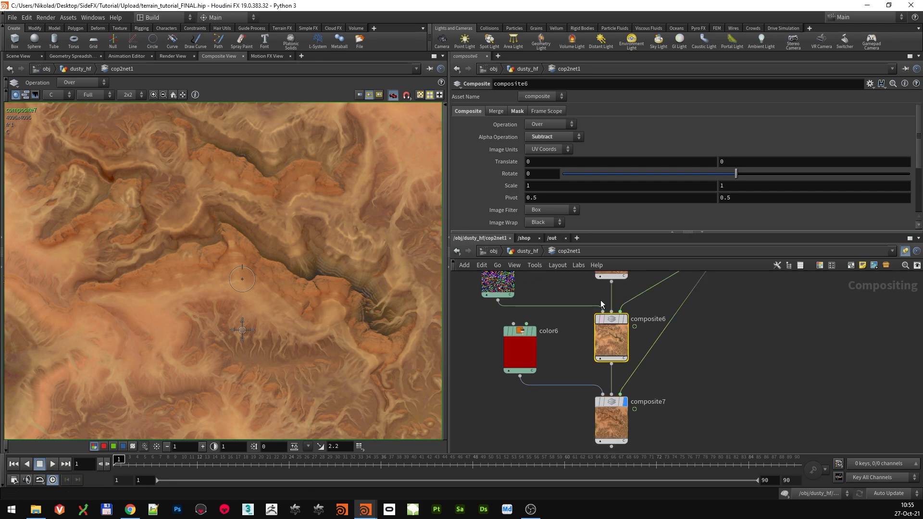
pyautogui.click(550, 141)
pyautogui.click(549, 137)
pyautogui.click(549, 124)
pyautogui.click(714, 351)
pyautogui.hotkey('ctrl', 'z')
pyautogui.click(561, 140)
pyautogui.click(549, 146)
pyautogui.click(547, 126)
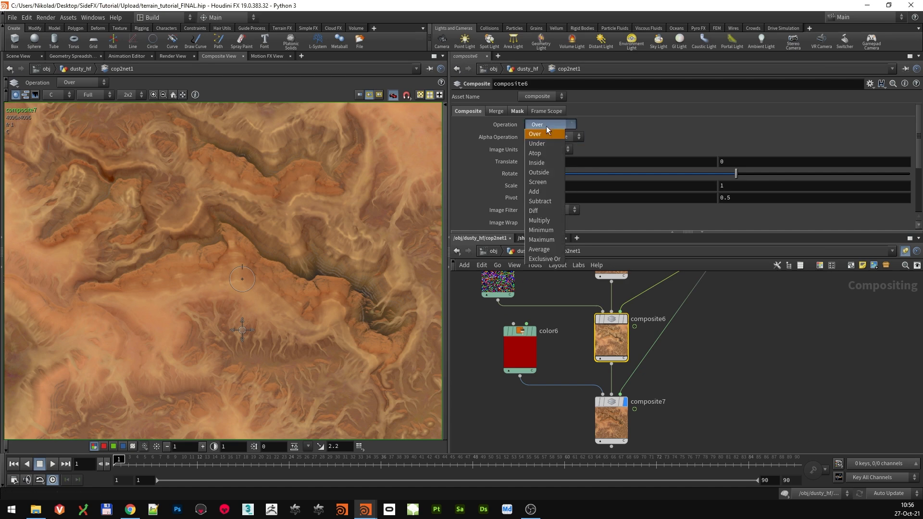
pyautogui.click(556, 179)
# Compare the outputs of composite6 and composite7, and examine the composite7 texture both as a whole and in close-up
pyautogui.moveTo(169, 277); pyautogui.dragTo(154, 291, button='right')
pyautogui.moveTo(688, 407); pyautogui.dragTo(676, 366, button='middle')
pyautogui.scroll(1, 600, 374)
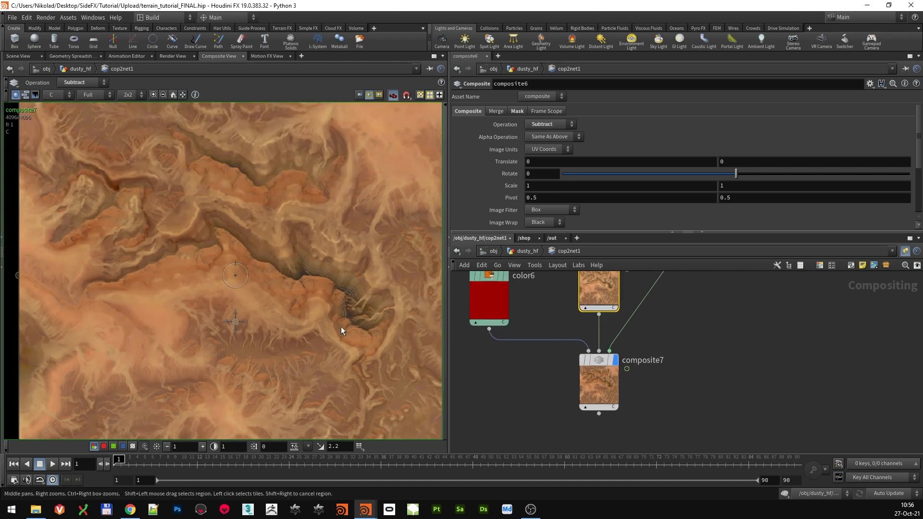
pyautogui.click(618, 279)
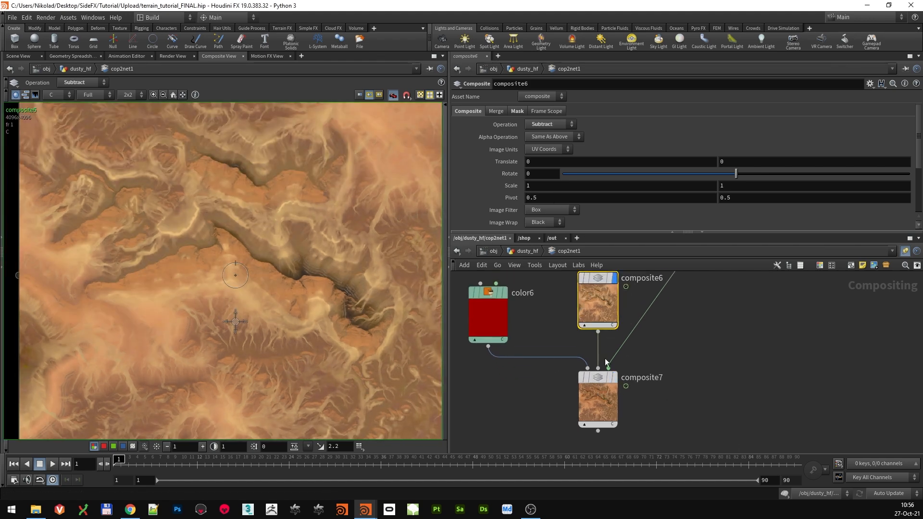
pyautogui.click(615, 378)
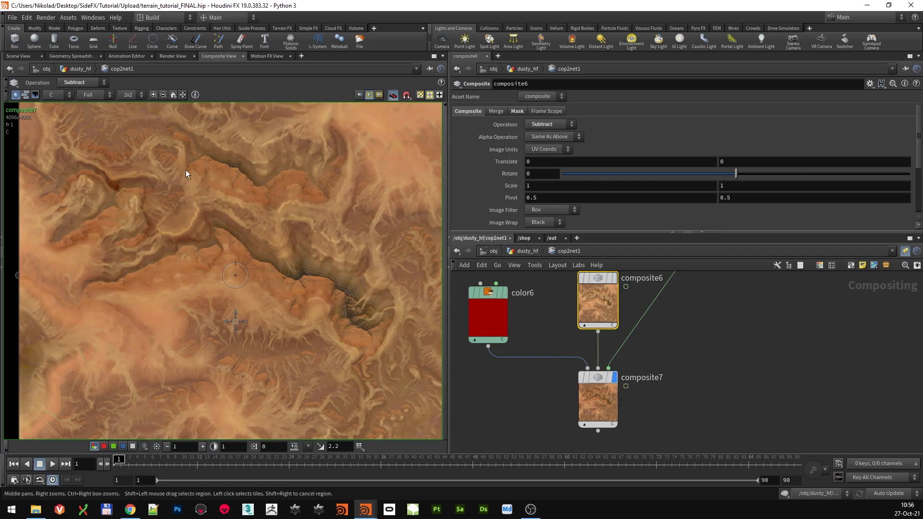
pyautogui.moveTo(275, 310); pyautogui.dragTo(274, 331, button='right')
pyautogui.moveTo(276, 321); pyautogui.dragTo(267, 264, button='middle')
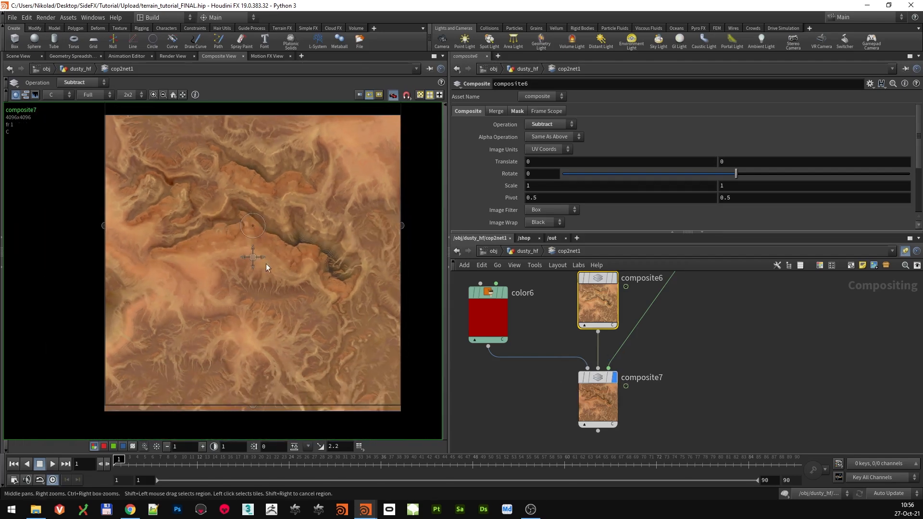
pyautogui.moveTo(267, 263); pyautogui.dragTo(265, 290, button='right')
pyautogui.scroll(-1, 631, 393)
pyautogui.moveTo(680, 405); pyautogui.dragTo(681, 331, button='middle')
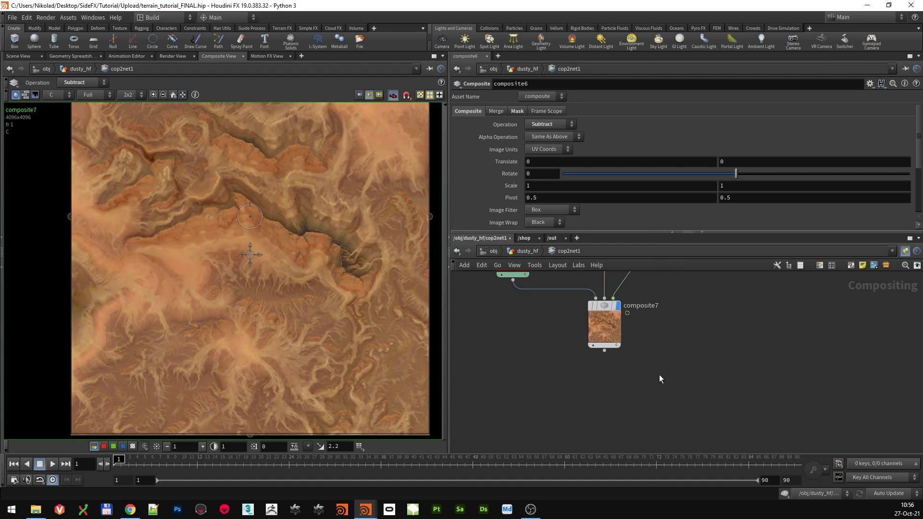
pyautogui.scroll(4, 274, 298)
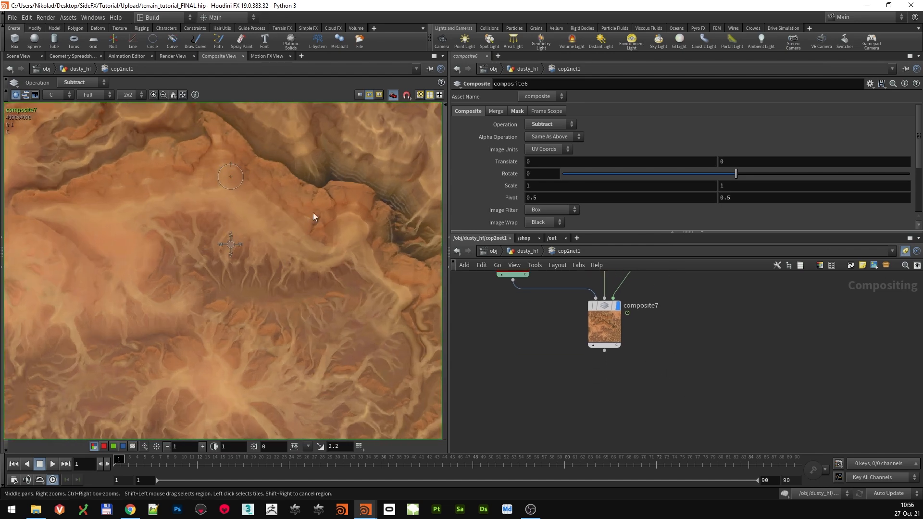
pyautogui.scroll(4, 312, 213)
pyautogui.moveTo(314, 212); pyautogui.dragTo(306, 295, button='middle')
pyautogui.scroll(3, 306, 250)
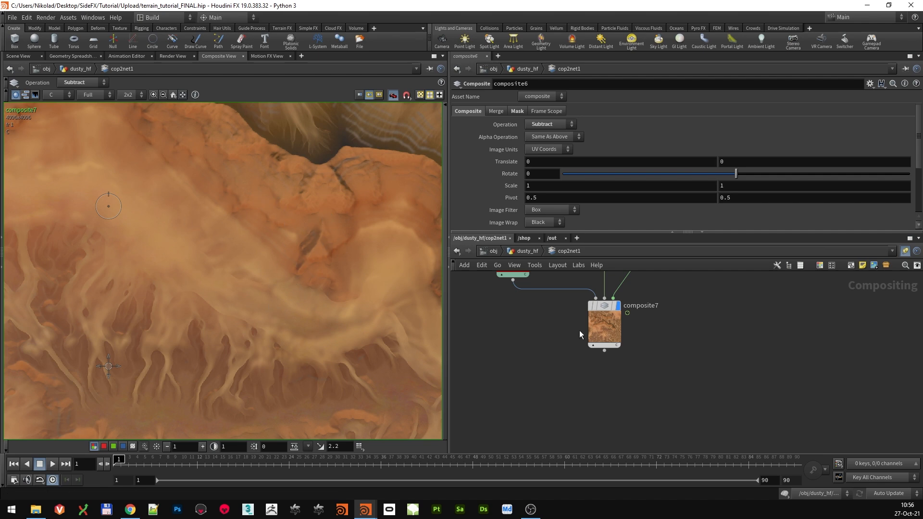
# Add a Composite node below composite7 and connect composite7's output to its second input
pyautogui.scroll(-2, 622, 370)
pyautogui.moveTo(622, 371); pyautogui.dragTo(573, 353, button='middle')
pyautogui.scroll(2, 629, 359)
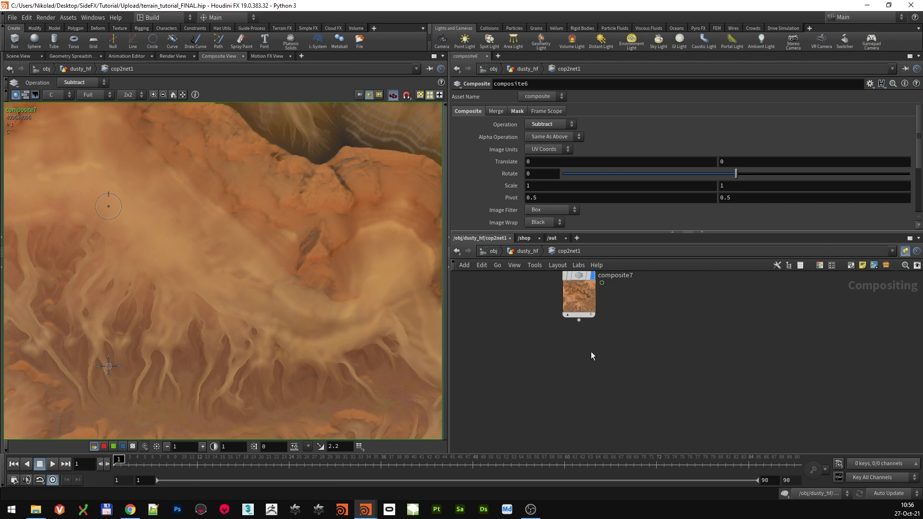
pyautogui.press('Tab')
pyautogui.write('com')
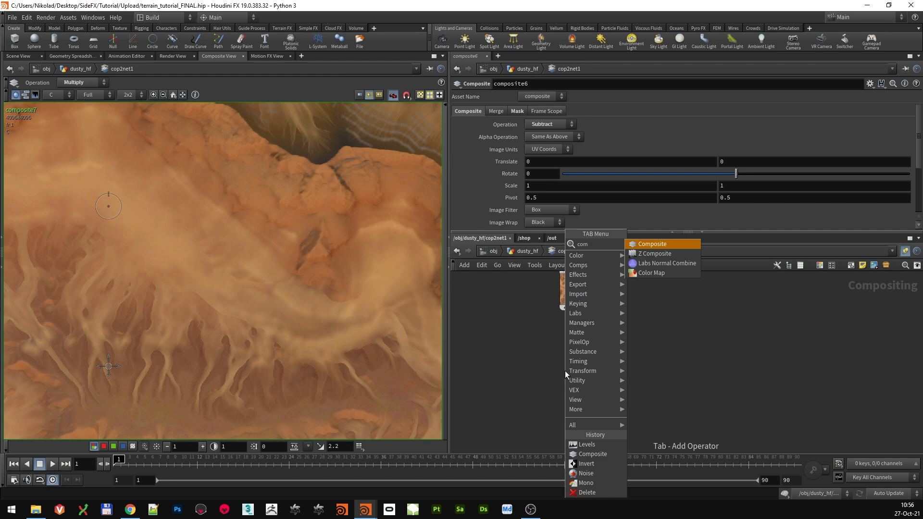
pyautogui.click(688, 245)
pyautogui.click(573, 333)
pyautogui.moveTo(576, 313); pyautogui.dragTo(582, 376)
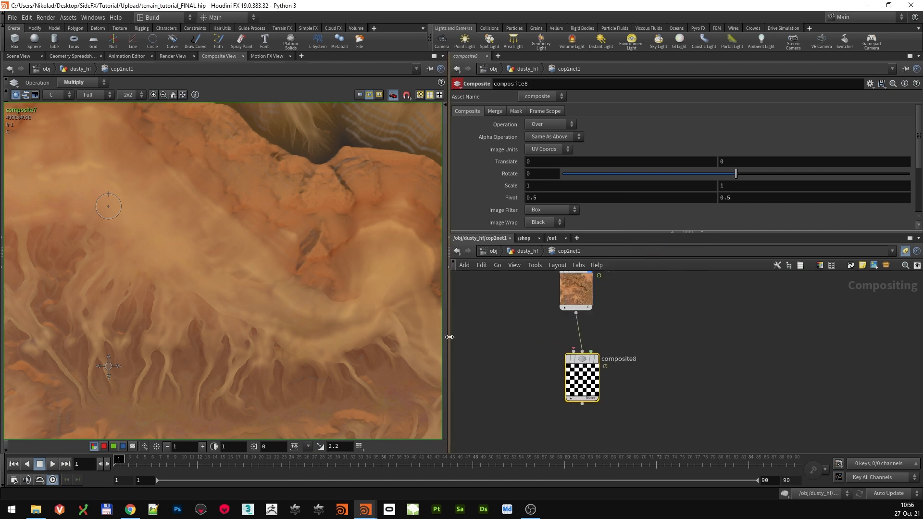
# Duplicate color6 and place the copy beside the chain, between composite7 and composite8
pyautogui.scroll(-2, 541, 351)
pyautogui.moveTo(539, 345); pyautogui.dragTo(532, 373, button='middle')
pyautogui.scroll(-3, 561, 398)
pyautogui.scroll(3, 528, 333)
pyautogui.keyDown('alt'); pyautogui.moveTo(528, 327); pyautogui.dragTo(539, 395); pyautogui.keyUp('alt')
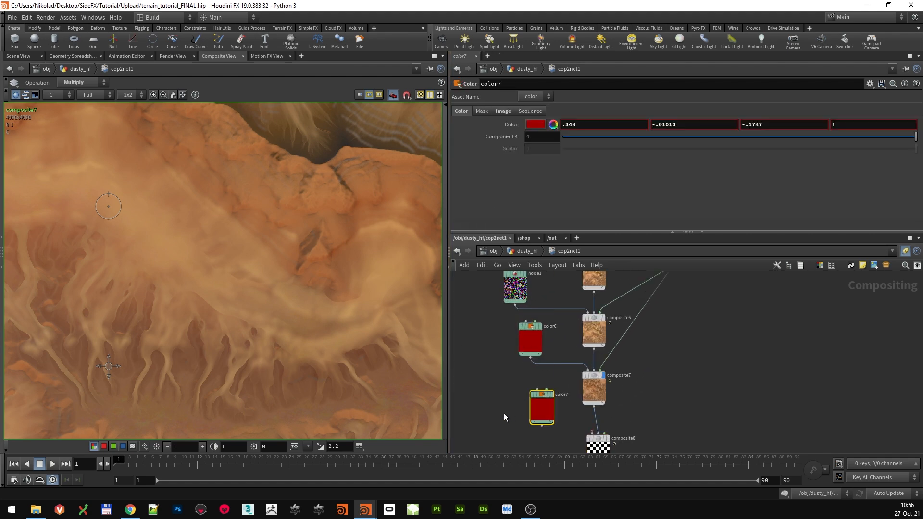
# Set the colour of color7 to white with values 1, 1, 1
pyautogui.moveTo(513, 414); pyautogui.dragTo(503, 364, button='middle')
pyautogui.scroll(2, 505, 364)
pyautogui.doubleClick(584, 124)
pyautogui.write('1')
pyautogui.press('Tab')
pyautogui.write('1')
pyautogui.press('Tab')
pyautogui.write('1')
pyautogui.press('Return')
# Connect color7 to the first input of composite8, set composite8's operation to Screen and display it
pyautogui.moveTo(532, 378); pyautogui.dragTo(602, 392)
pyautogui.click(550, 126)
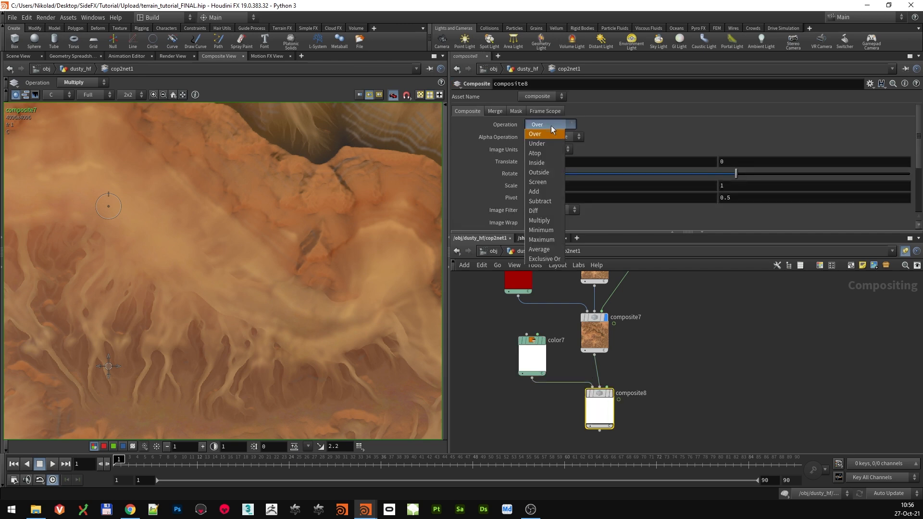
pyautogui.click(547, 182)
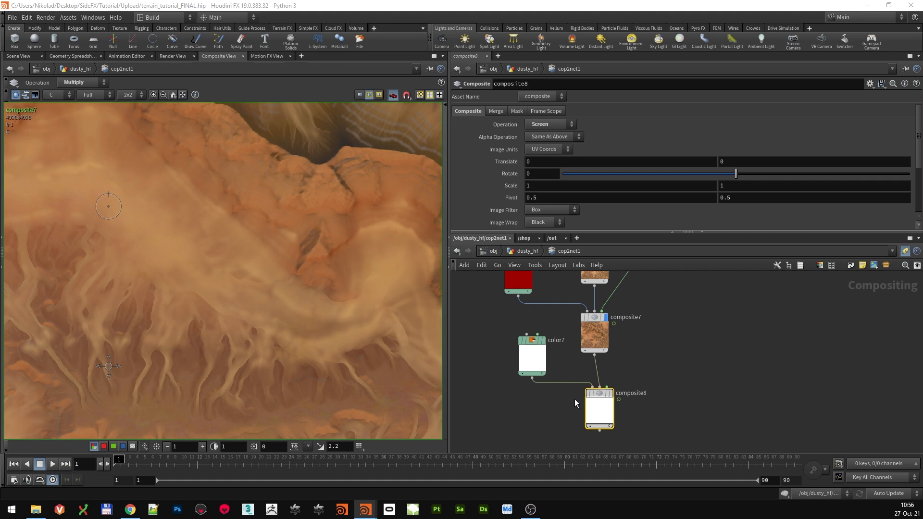
pyautogui.click(612, 394)
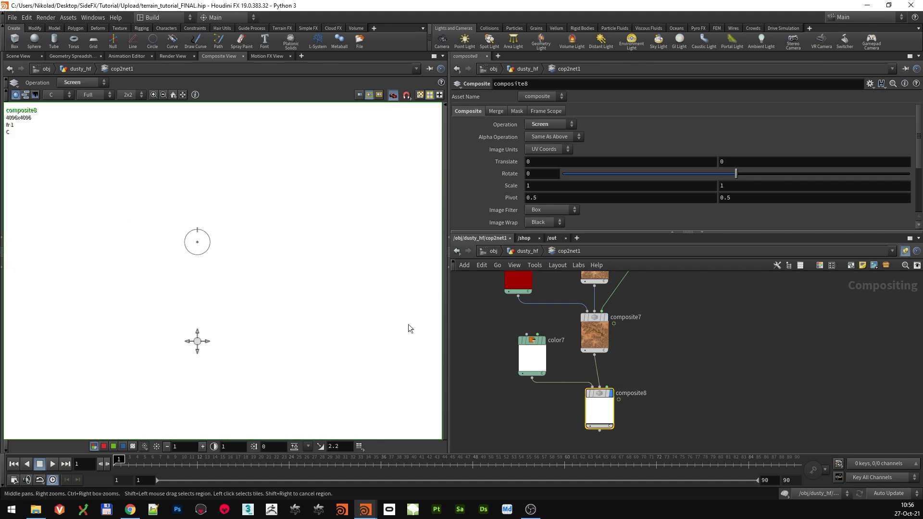
# Move the edge mask network box closer to the IMPORTED MASKS box, away from DIR MASK
pyautogui.scroll(-1, 711, 385)
pyautogui.scroll(-3, 732, 385)
pyautogui.scroll(-3, 806, 342)
pyautogui.moveTo(812, 339); pyautogui.dragTo(661, 383, button='middle')
pyautogui.scroll(3, 646, 324)
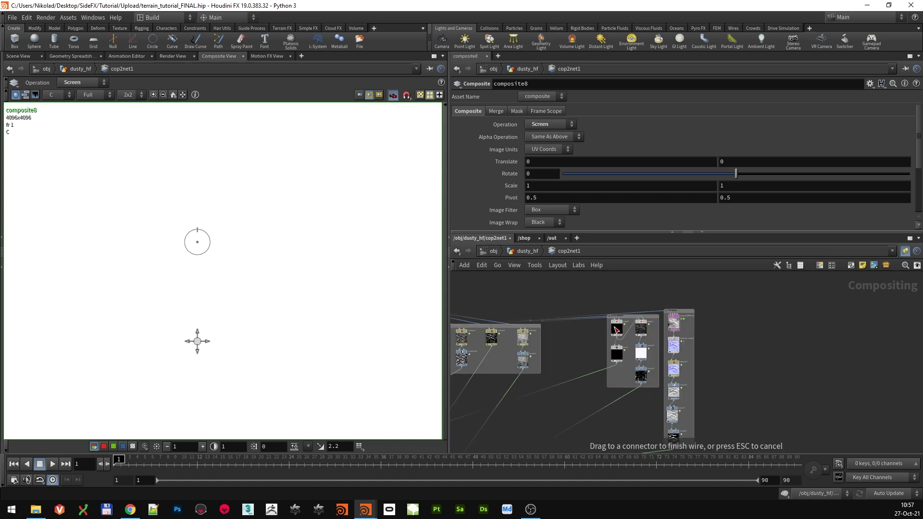
pyautogui.scroll(2, 647, 321)
pyautogui.moveTo(647, 313); pyautogui.dragTo(598, 329)
# Duplicate a Delete node from the IMPORTED MASKS box and place the copy in the empty space beyond the DIR MASK box
pyautogui.moveTo(751, 344); pyautogui.dragTo(698, 353, button='middle')
pyautogui.scroll(-3, 698, 353)
pyautogui.scroll(3, 518, 356)
pyautogui.click(546, 344)
pyautogui.keyDown('alt'); pyautogui.moveTo(546, 345); pyautogui.dragTo(860, 316); pyautogui.keyUp('alt')
pyautogui.moveTo(866, 327); pyautogui.dragTo(801, 345, button='middle')
pyautogui.scroll(3, 801, 345)
pyautogui.moveTo(801, 348); pyautogui.dragTo(840, 338)
# Set the plane scope of delete8 to mask and display the node
pyautogui.doubleClick(551, 140)
pyautogui.write('mask')
pyautogui.press('Return')
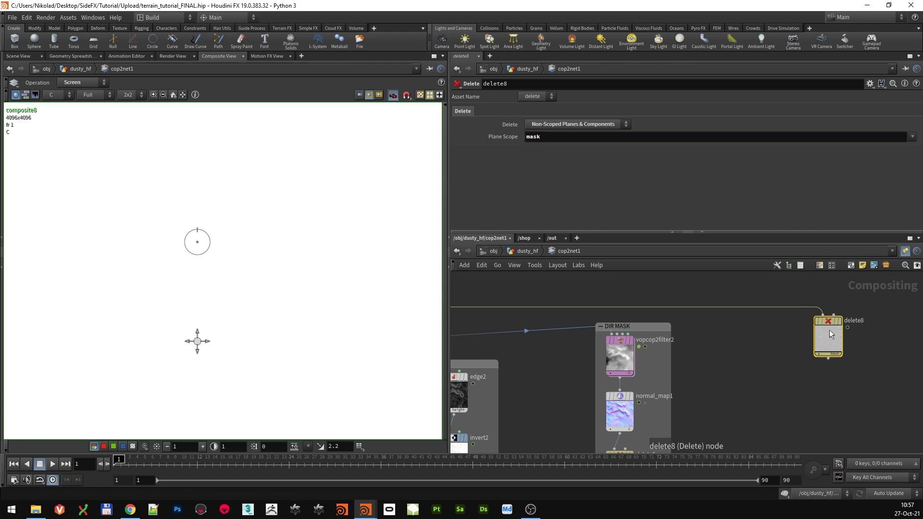
pyautogui.click(841, 321)
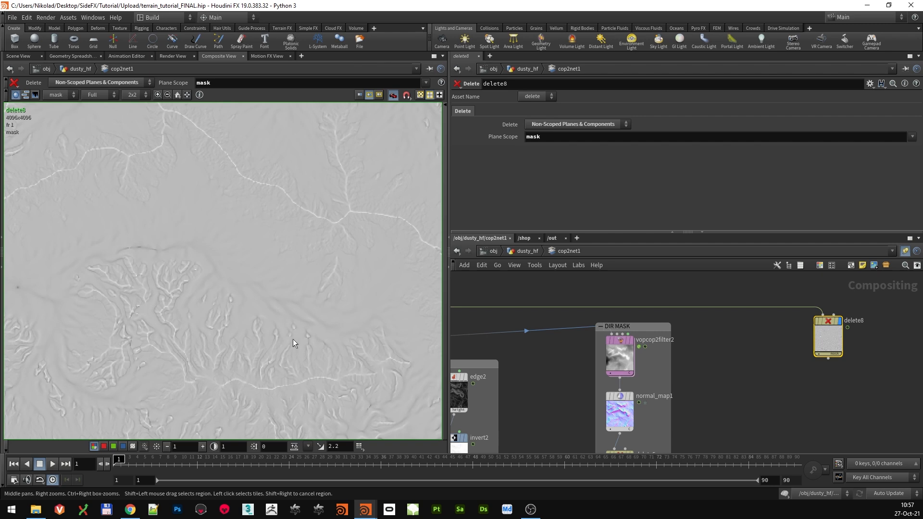
# Go up to the dusty_hf network and select heightfield_maskbyfeature17 in the MASKS box to show its parameters
pyautogui.scroll(-5, 740, 392)
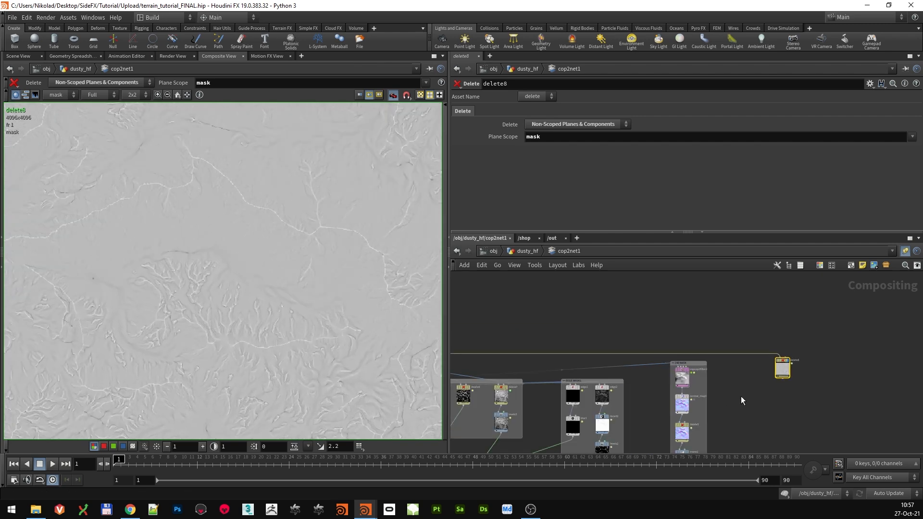
pyautogui.press('h')
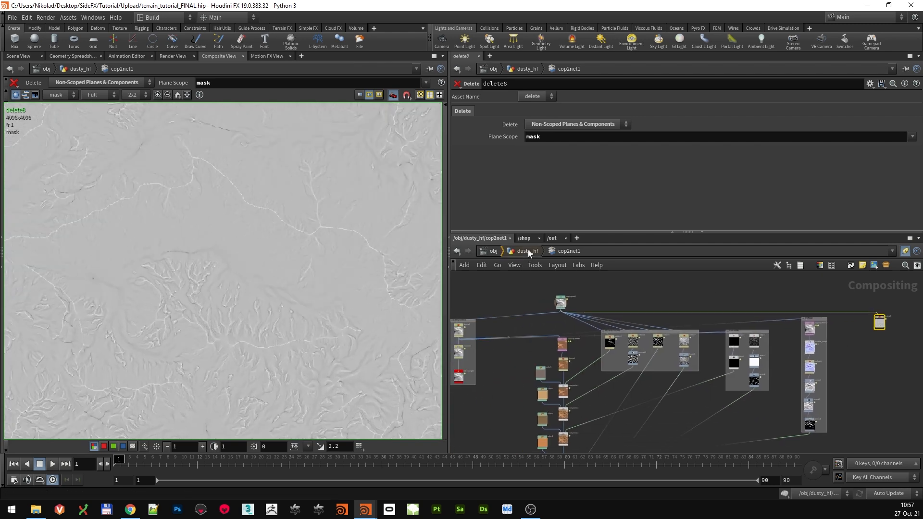
pyautogui.click(527, 251)
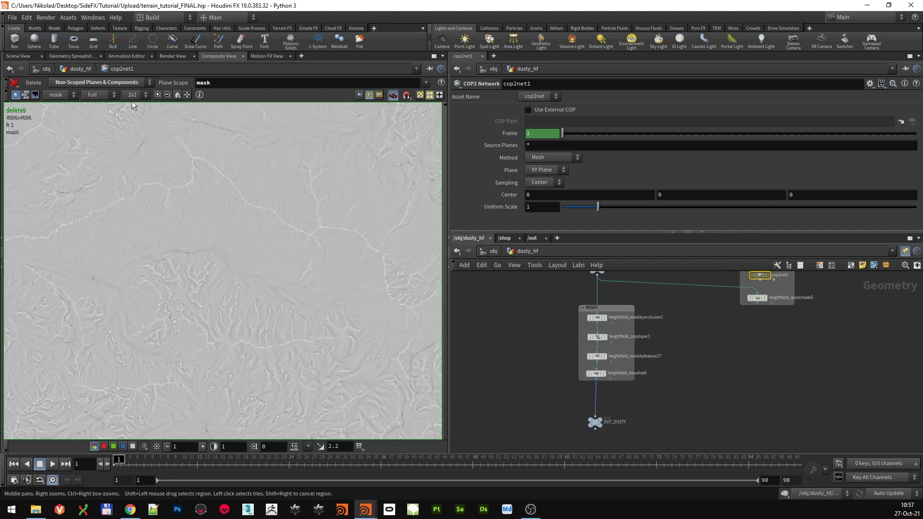
pyautogui.scroll(3, 585, 339)
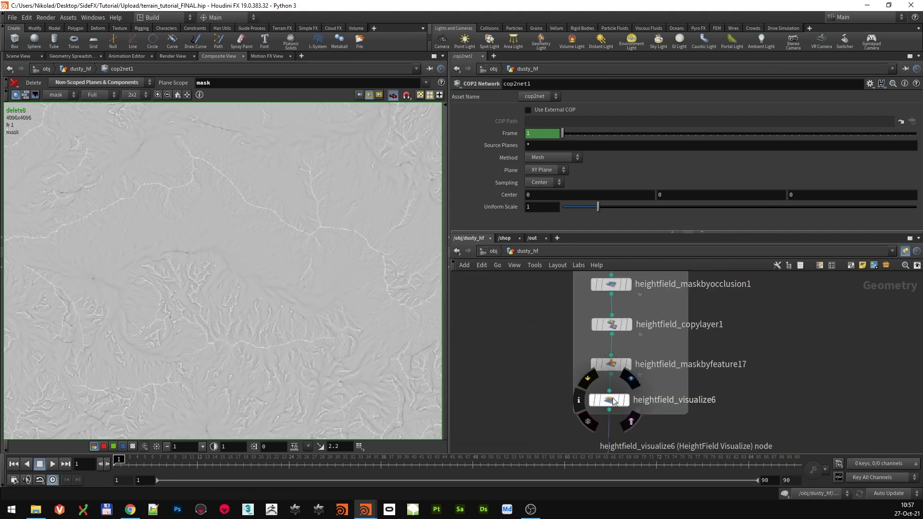
pyautogui.click(609, 370)
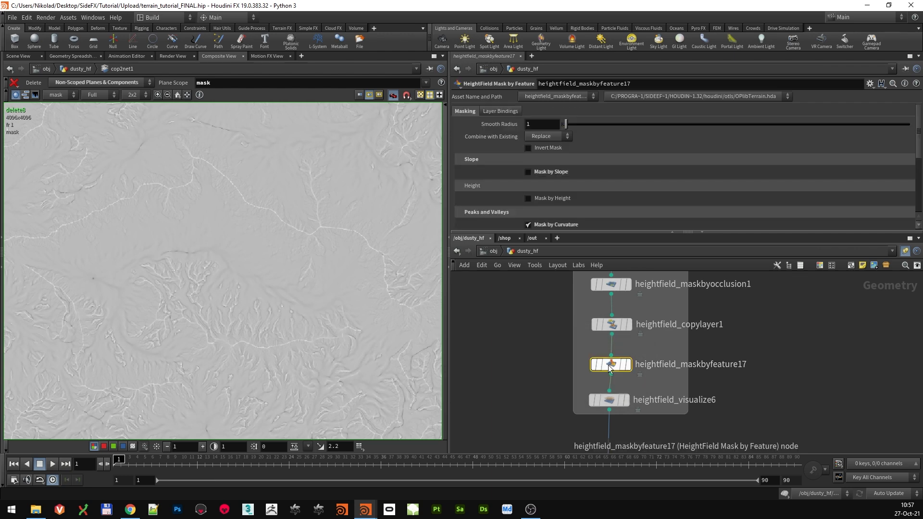
# Examine the curvature masking settings and curvature ramp of heightfield_maskbyfeature17
pyautogui.scroll(-3, 497, 186)
pyautogui.scroll(-3, 510, 168)
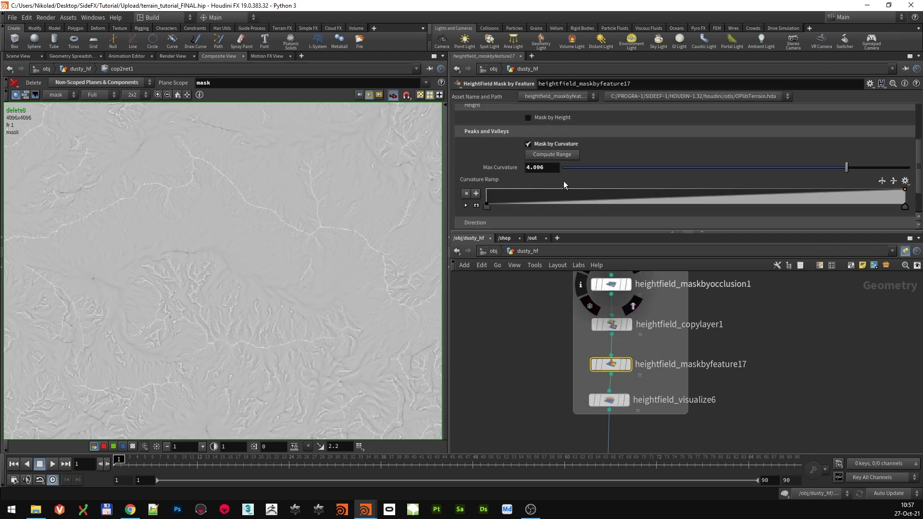
pyautogui.click(907, 191)
pyautogui.scroll(-3, 566, 161)
pyautogui.scroll(2, 523, 165)
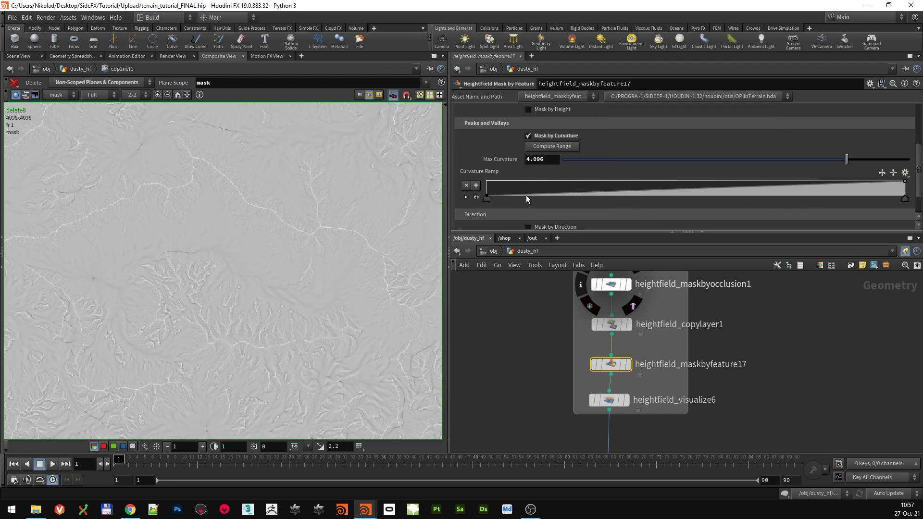
pyautogui.scroll(-3, 751, 356)
pyautogui.scroll(3, 617, 180)
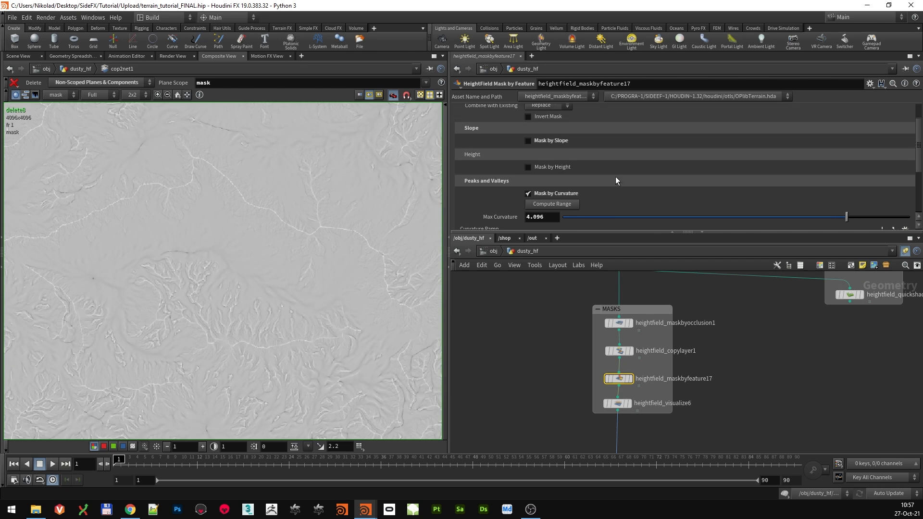
pyautogui.scroll(2, 616, 179)
pyautogui.scroll(4, 616, 406)
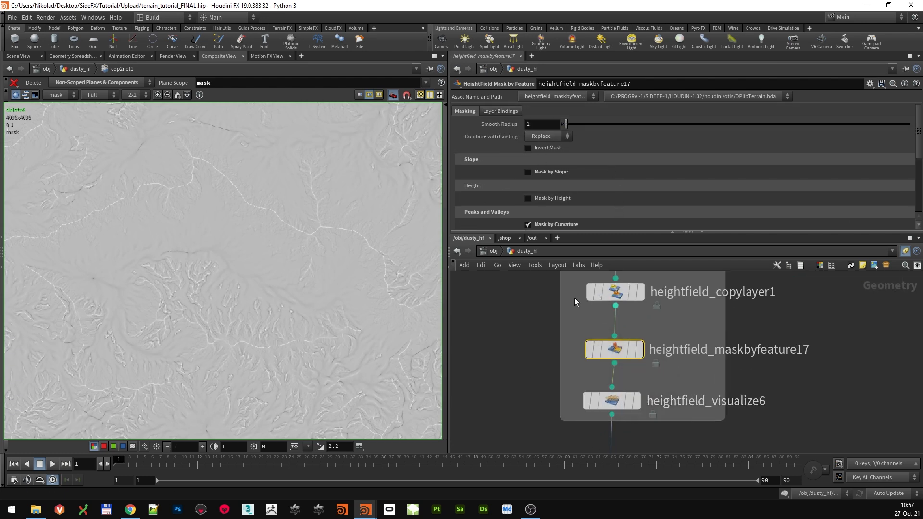
# Go back inside the cop2net1 compositing network in the TEXTURE AND PREVIS box
pyautogui.scroll(-3, 816, 359)
pyautogui.moveTo(859, 340); pyautogui.dragTo(654, 399, button='middle')
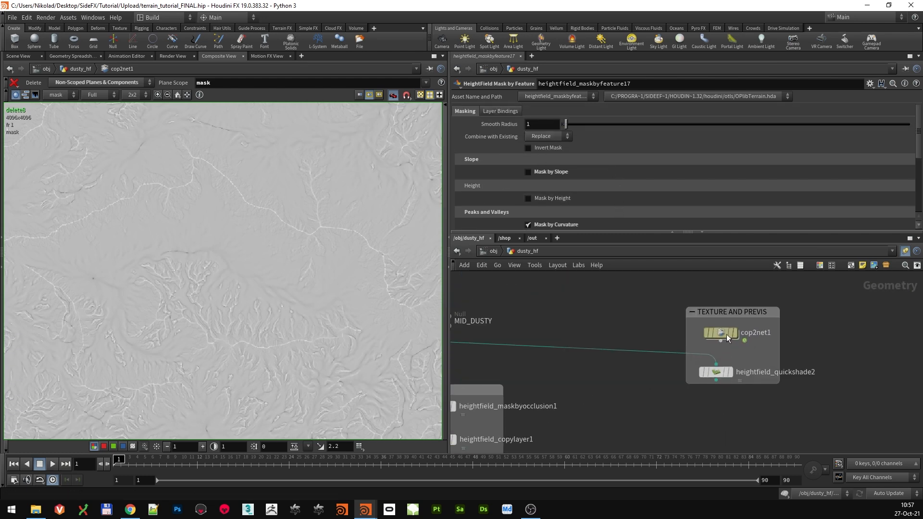
pyautogui.click(728, 334)
pyautogui.doubleClick(725, 338)
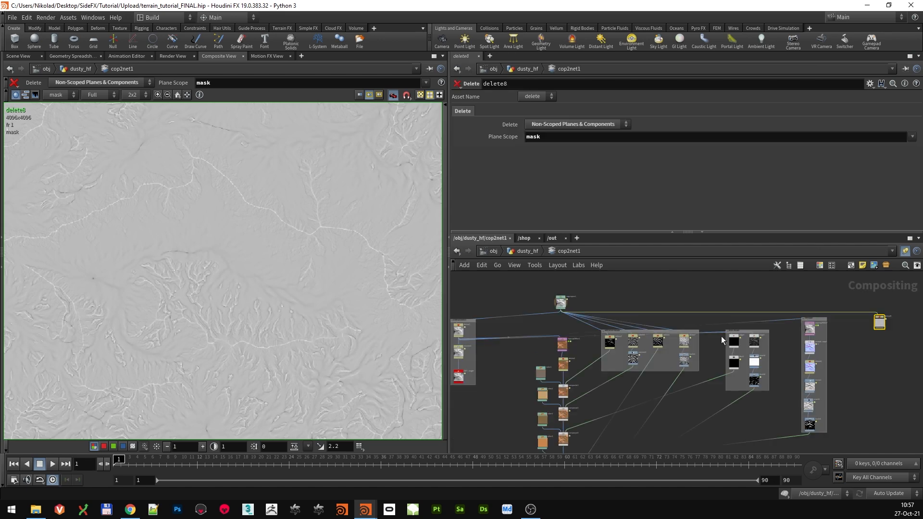
# Add a Levels node below delete8, feed delete8 into it and display the new node
pyautogui.scroll(4, 893, 336)
pyautogui.moveTo(893, 335); pyautogui.dragTo(727, 362, button='middle')
pyautogui.scroll(4, 727, 359)
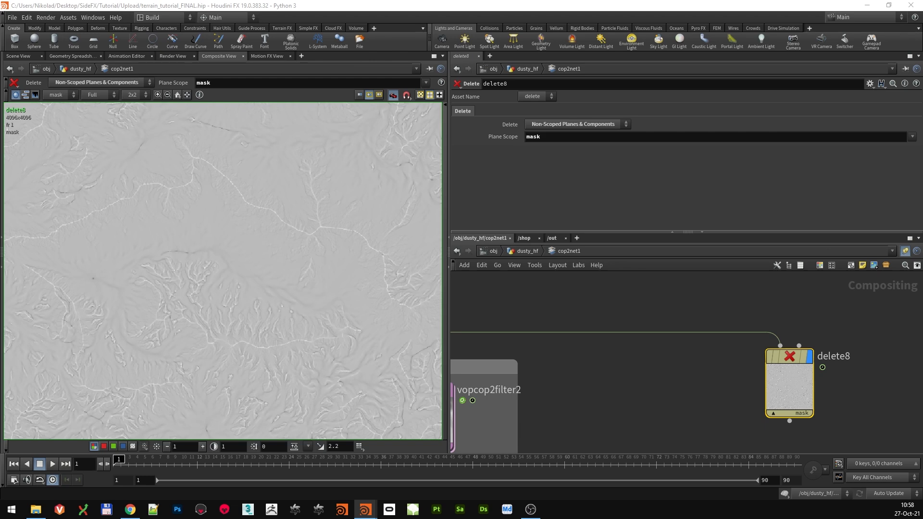
pyautogui.scroll(-3, 691, 399)
pyautogui.press('Tab')
pyautogui.write('le')
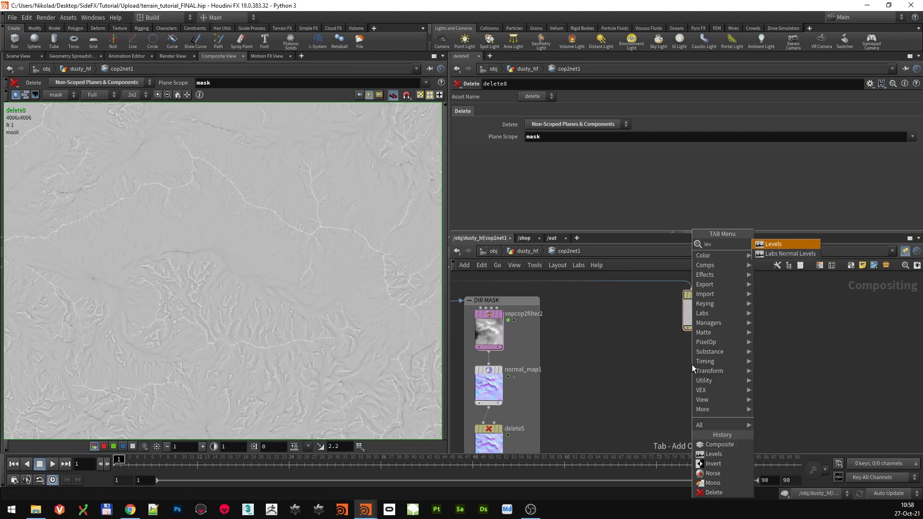
pyautogui.click(761, 247)
pyautogui.click(667, 365)
pyautogui.moveTo(697, 333); pyautogui.dragTo(662, 360)
pyautogui.click(666, 365)
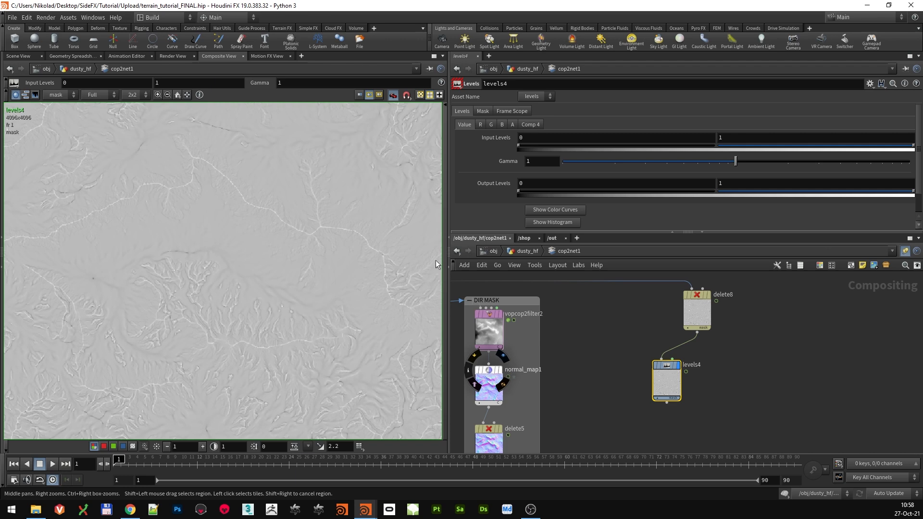
# Set the lower input level of levels4 to 0.528 and its gamma to 2.23
pyautogui.moveTo(524, 145); pyautogui.dragTo(622, 145)
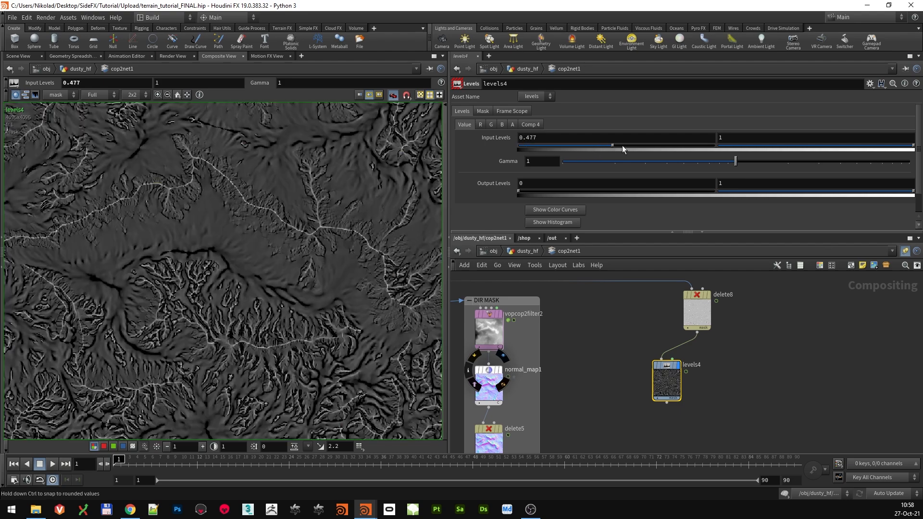
pyautogui.click(554, 137)
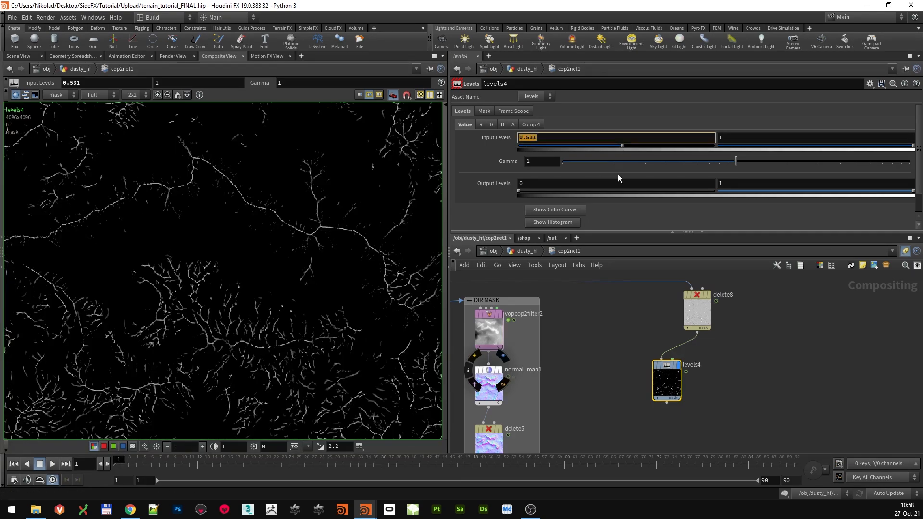
pyautogui.write('.528')
pyautogui.press('Return')
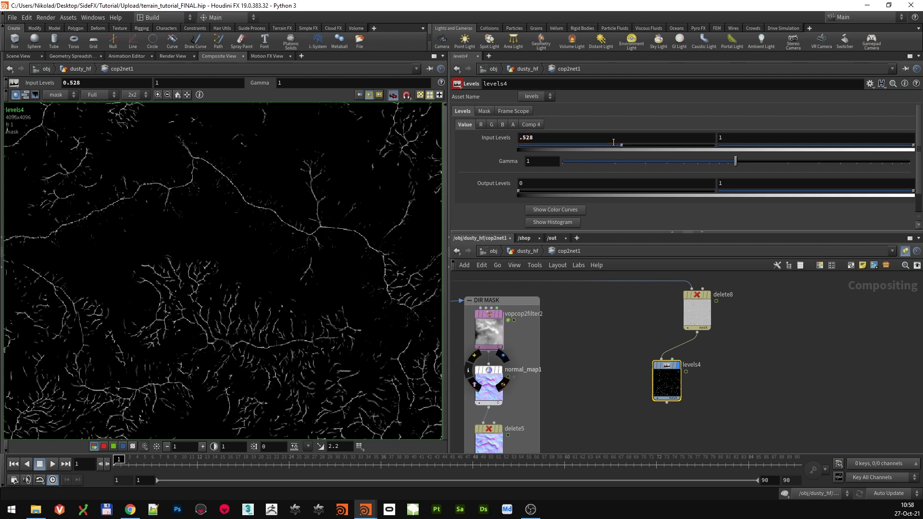
pyautogui.click(544, 166)
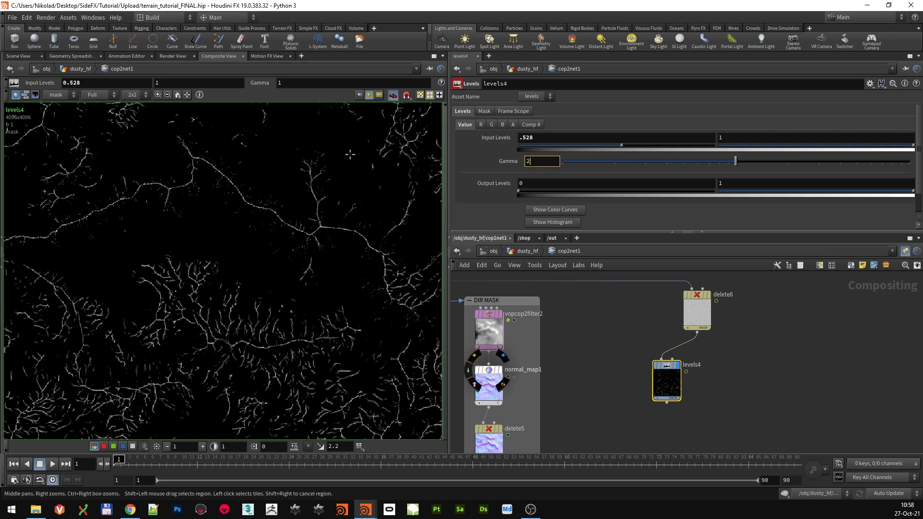
pyautogui.write('2.23')
pyautogui.press('Return')
pyautogui.scroll(3, 221, 269)
pyautogui.scroll(-2, 649, 346)
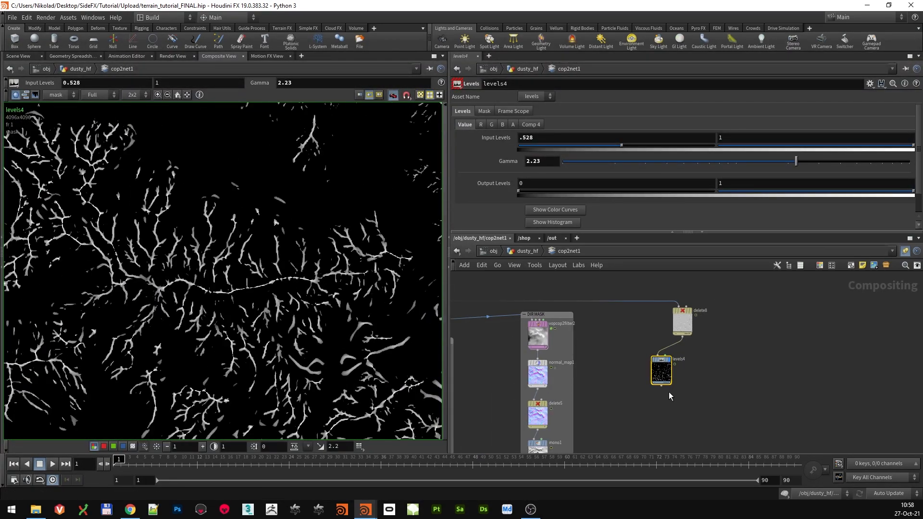
# Connect the output of levels4 to the mask input of composite8 and display composite8
pyautogui.scroll(-3, 651, 400)
pyautogui.moveTo(638, 414); pyautogui.dragTo(745, 294, button='middle')
pyautogui.moveTo(705, 398); pyautogui.dragTo(881, 294, button='middle')
pyautogui.scroll(4, 674, 352)
pyautogui.scroll(4, 665, 350)
pyautogui.moveTo(562, 351); pyautogui.dragTo(740, 330, button='middle')
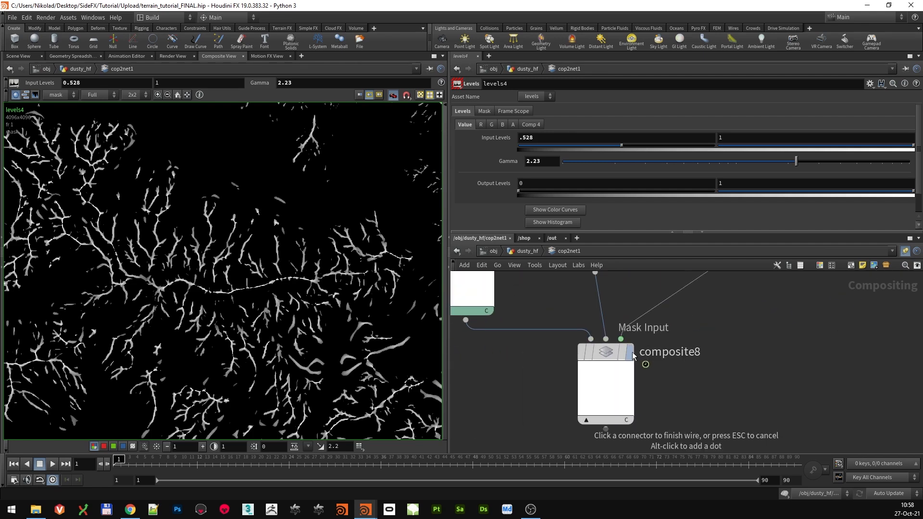
pyautogui.click(624, 342)
pyautogui.click(636, 322)
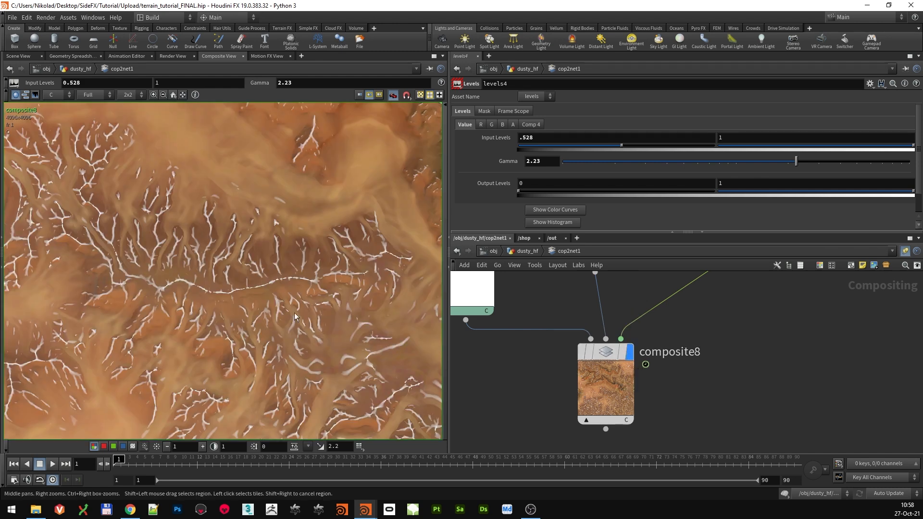
# Reduce the foreground weight of composite8 to 0.064
pyautogui.click(605, 355)
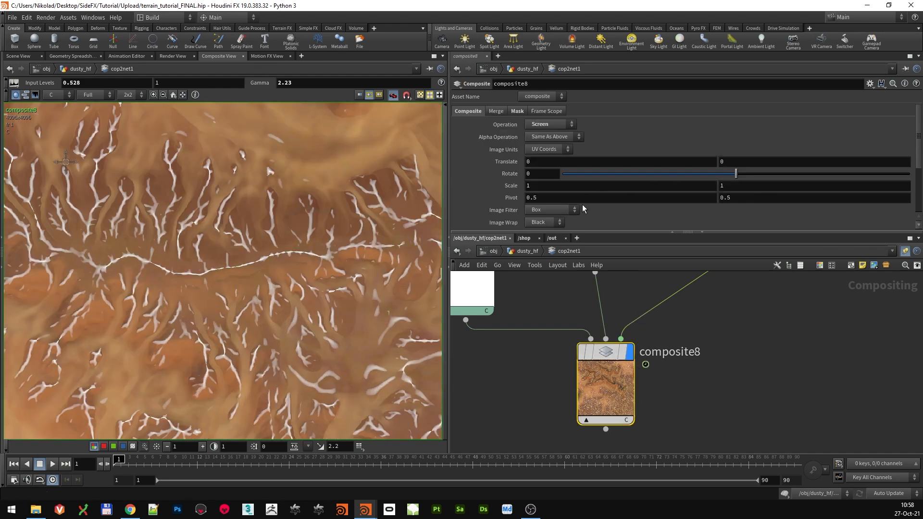
pyautogui.scroll(-3, 640, 178)
pyautogui.moveTo(639, 174); pyautogui.dragTo(452, 176)
pyautogui.write('0.064')
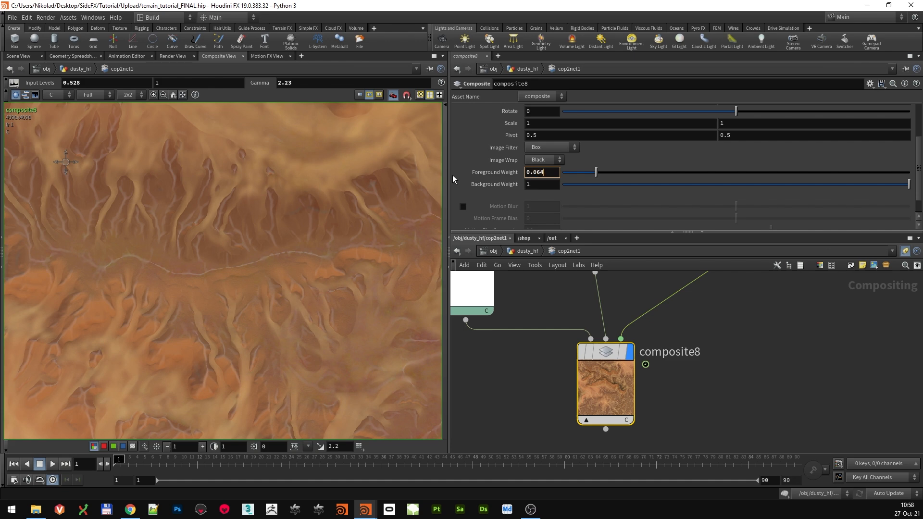
pyautogui.press('Return')
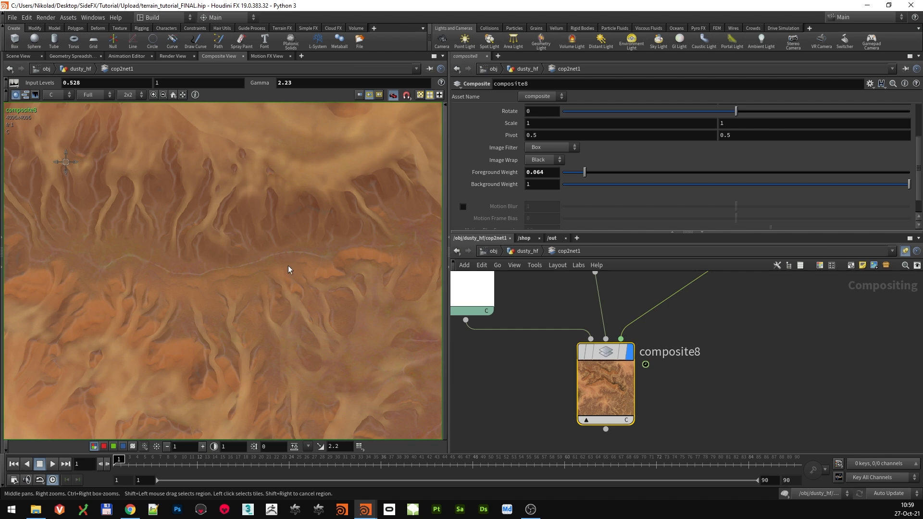
pyautogui.scroll(-1, 317, 280)
pyautogui.scroll(-2, 617, 386)
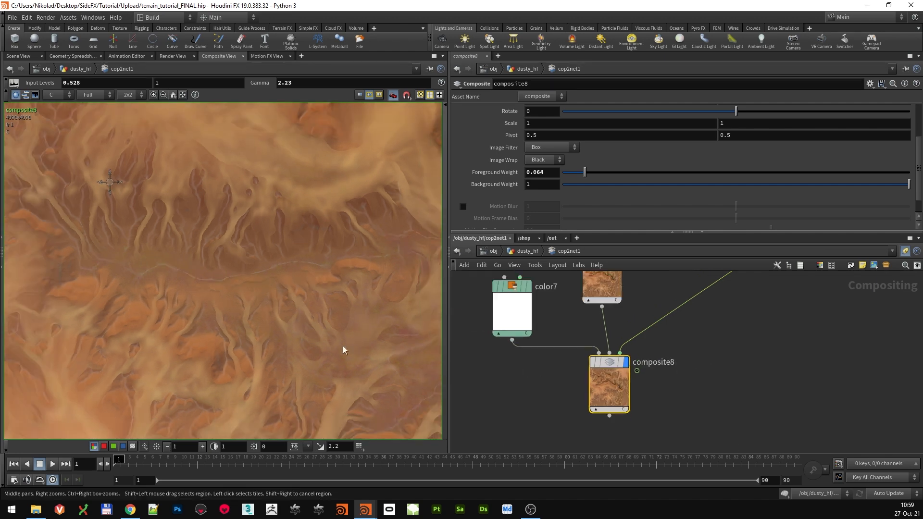
pyautogui.scroll(-1, 336, 344)
pyautogui.moveTo(614, 386); pyautogui.dragTo(627, 327, button='middle')
pyautogui.keyDown('alt'); pyautogui.moveTo(628, 303); pyautogui.dragTo(627, 395); pyautogui.keyUp('alt')
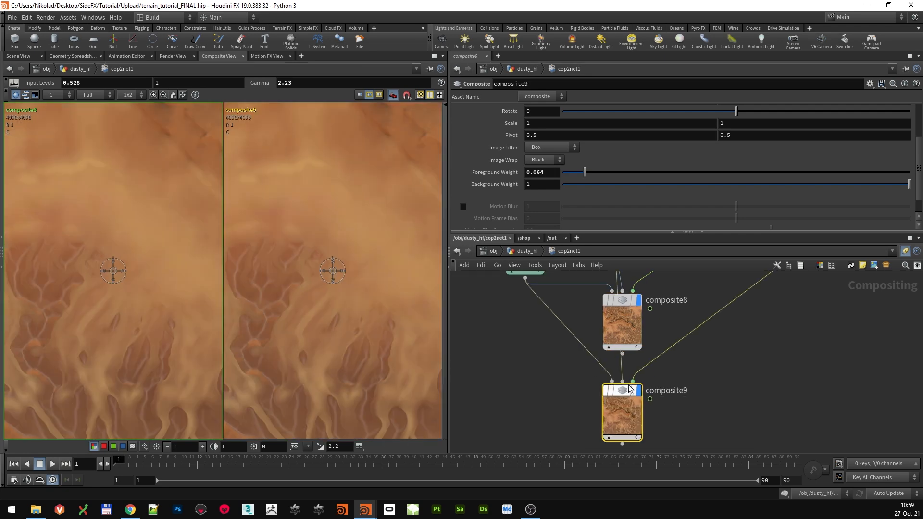
pyautogui.press('Delete')
pyautogui.press('Tab')
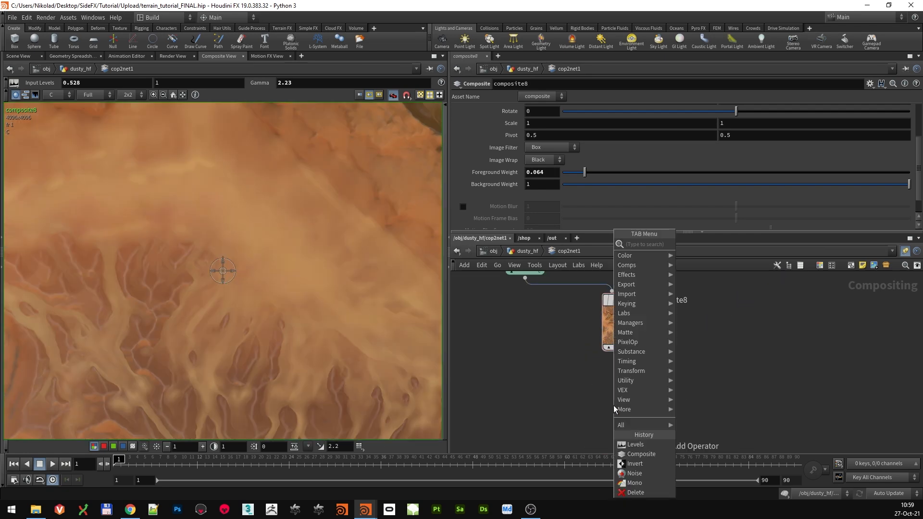
pyautogui.write('comp')
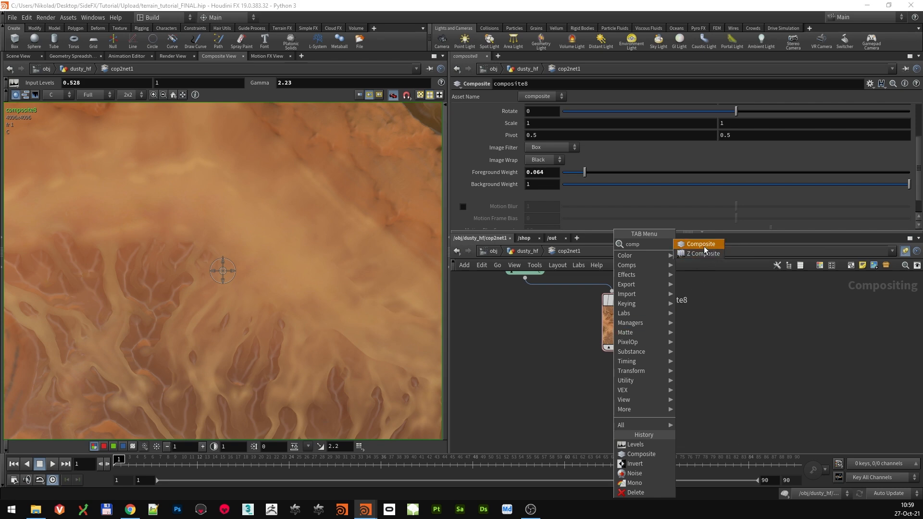
pyautogui.click(702, 244)
pyautogui.click(623, 407)
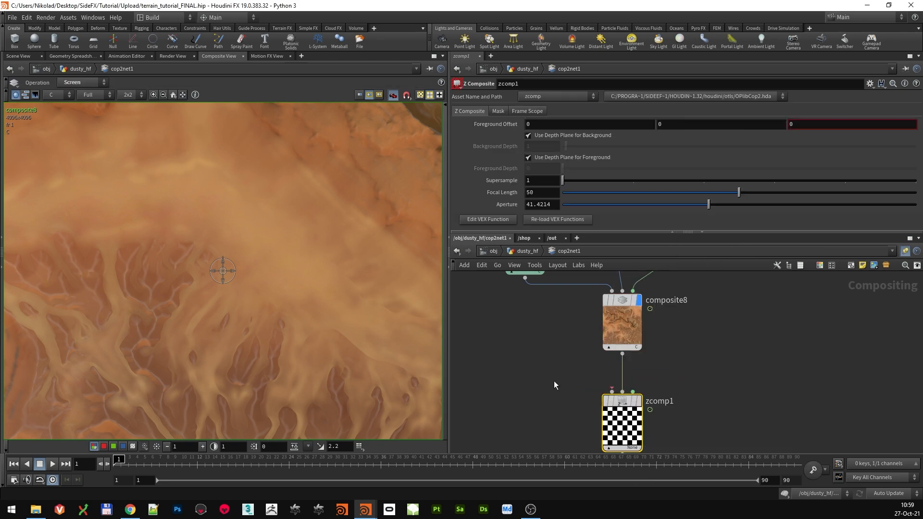
# Duplicate the white color7 node, place the copy below it and set the copy's colour to black
pyautogui.scroll(-2, 567, 382)
pyautogui.keyDown('alt'); pyautogui.moveTo(536, 291); pyautogui.dragTo(539, 354); pyautogui.keyUp('alt')
pyautogui.click(536, 124)
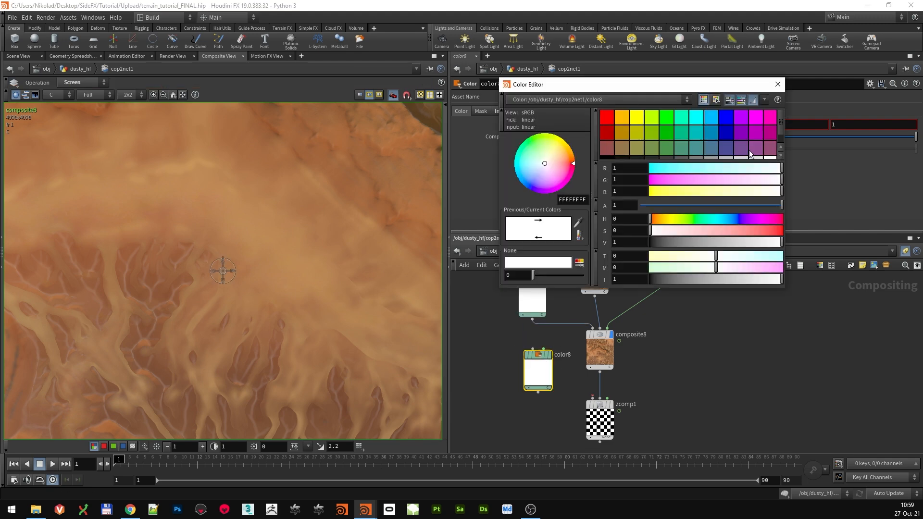
pyautogui.click(614, 155)
pyautogui.click(779, 84)
pyautogui.scroll(3, 567, 378)
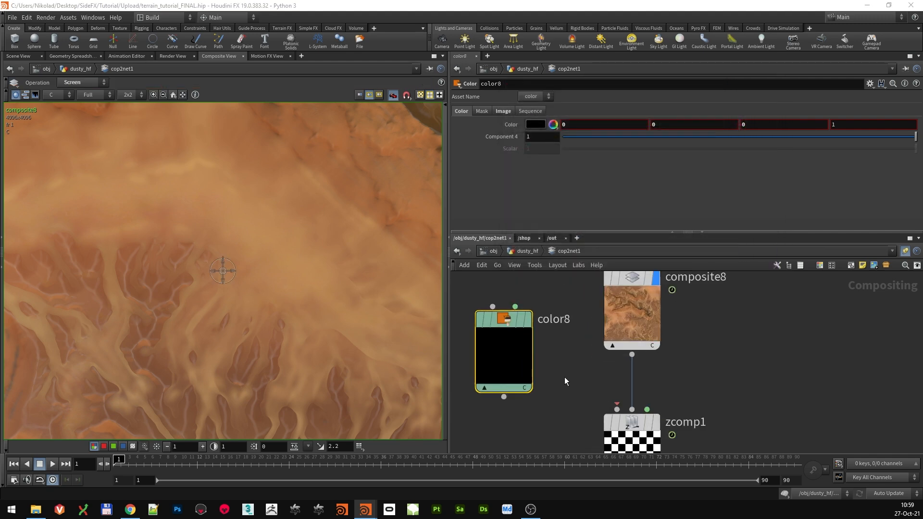
pyautogui.moveTo(504, 398); pyautogui.dragTo(617, 409)
pyautogui.moveTo(620, 415); pyautogui.dragTo(614, 351, button='middle')
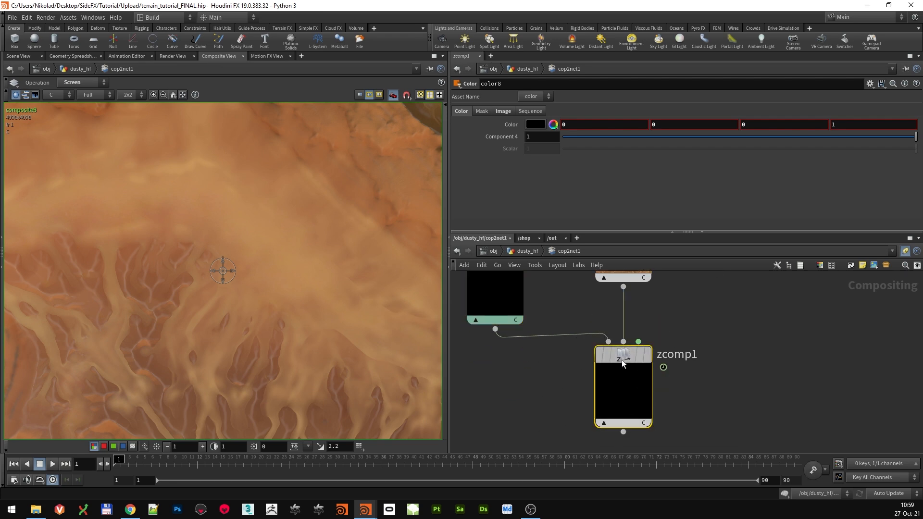
pyautogui.click(621, 360)
pyautogui.press('Delete')
# Add a Composite node with color8 as foreground and composite8 as background, and display it
pyautogui.press('Tab')
pyautogui.write('comp')
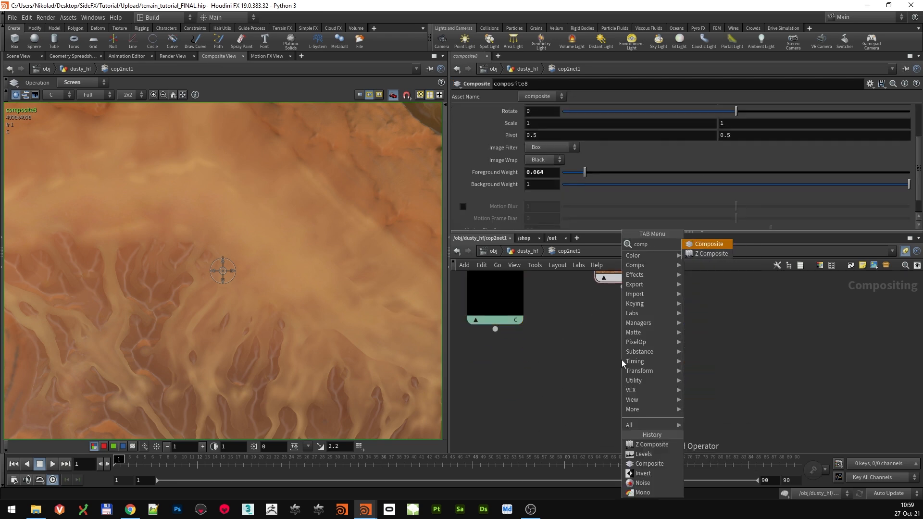
pyautogui.click(711, 244)
pyautogui.click(634, 374)
pyautogui.moveTo(623, 287); pyautogui.dragTo(633, 355)
pyautogui.moveTo(496, 329); pyautogui.dragTo(656, 374)
pyautogui.click(657, 369)
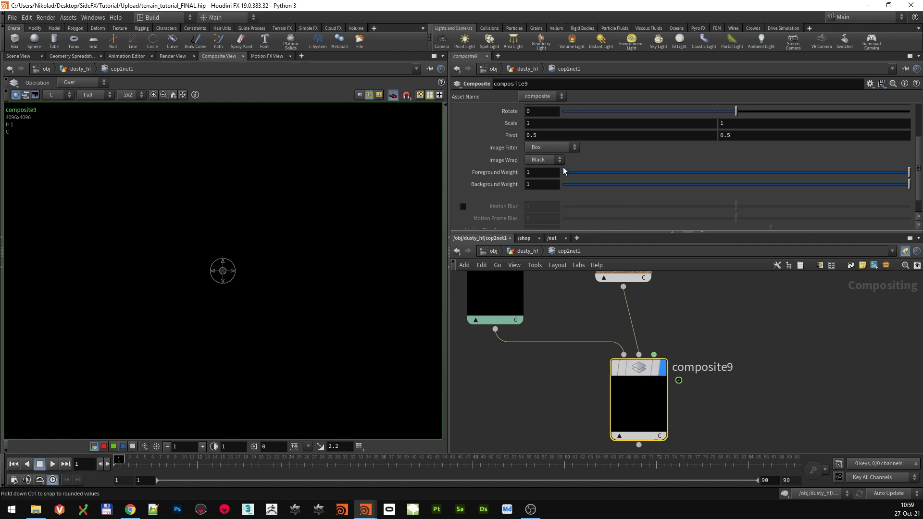
# Set the operation of composite9 to Multiply and align the node directly beneath composite8
pyautogui.scroll(5, 544, 135)
pyautogui.click(548, 125)
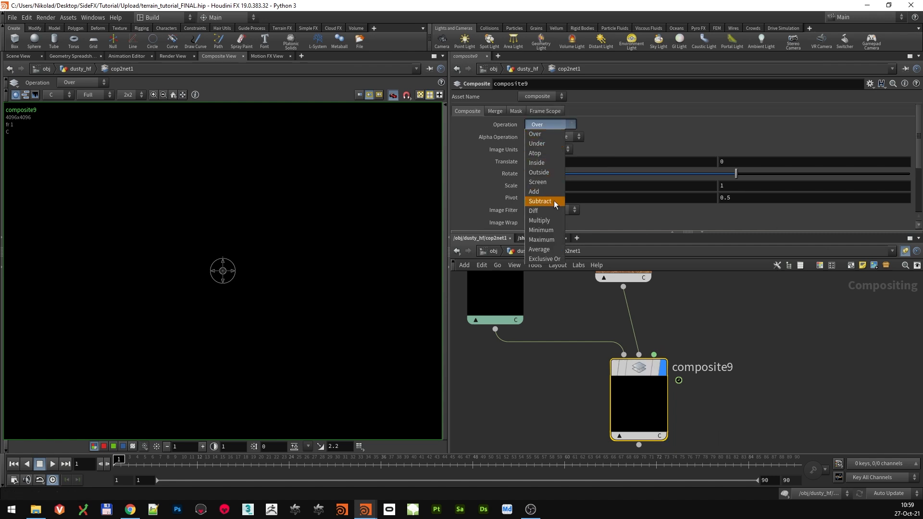
pyautogui.click(552, 224)
pyautogui.scroll(-3, 682, 284)
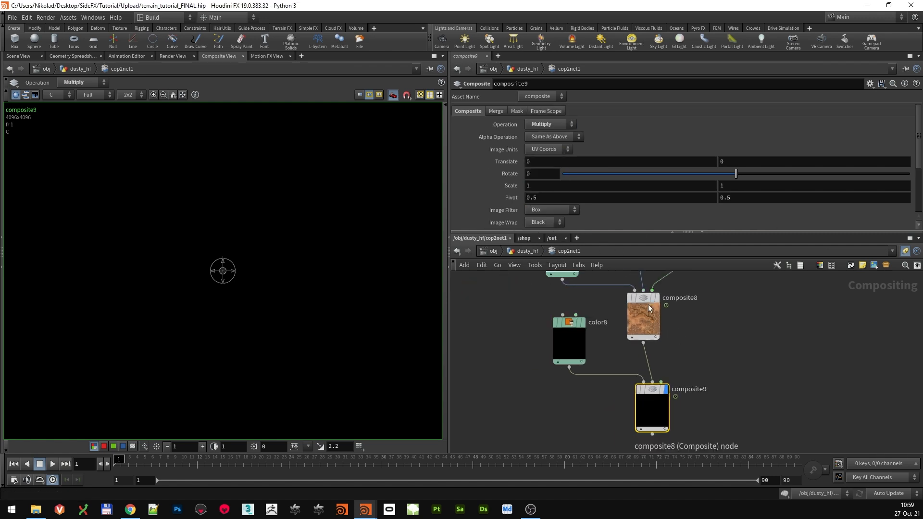
pyautogui.click(646, 299)
pyautogui.click(655, 390)
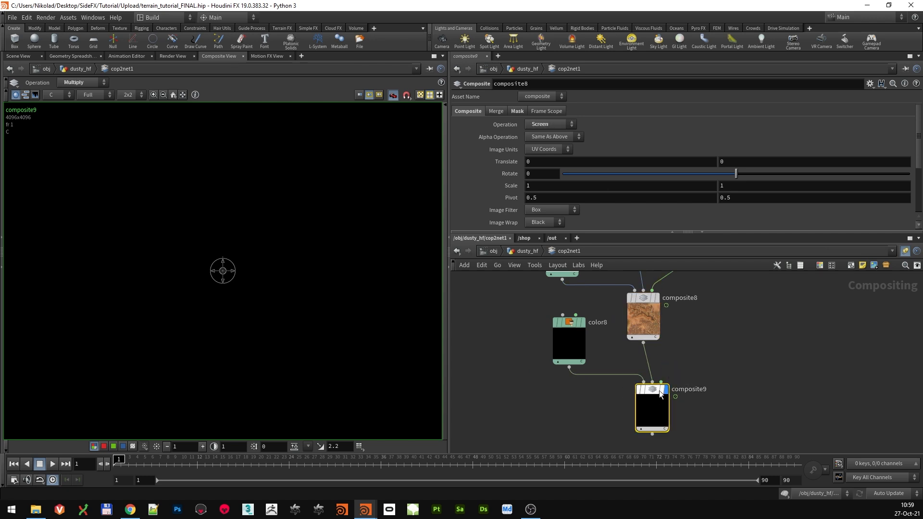
pyautogui.moveTo(692, 370); pyautogui.dragTo(685, 360, button='middle')
pyautogui.moveTo(647, 379); pyautogui.dragTo(638, 373)
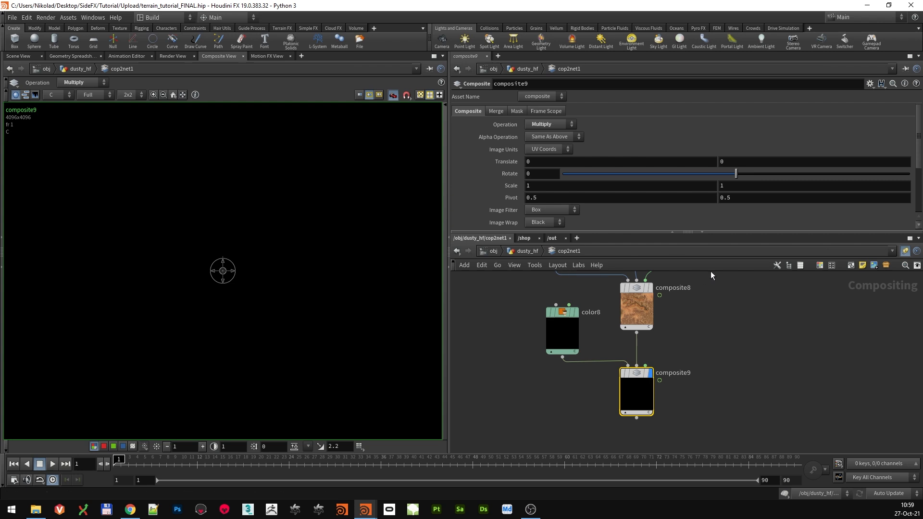
# Add an Invert node beside levels4, feed it from delete8 and display its result
pyautogui.scroll(-5, 829, 335)
pyautogui.moveTo(828, 335); pyautogui.dragTo(688, 439, button='middle')
pyautogui.moveTo(798, 306); pyautogui.dragTo(552, 461, button='middle')
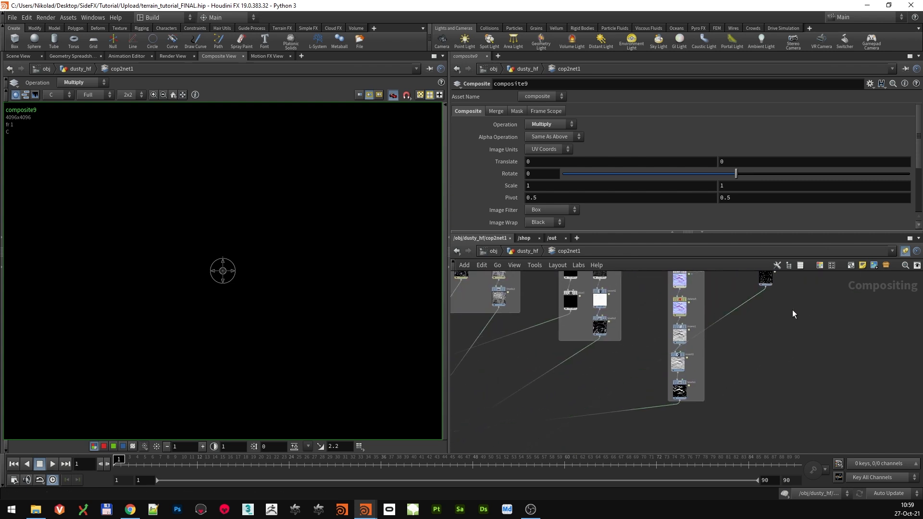
pyautogui.scroll(5, 678, 337)
pyautogui.press('Tab')
pyautogui.write('inv')
pyautogui.click(808, 244)
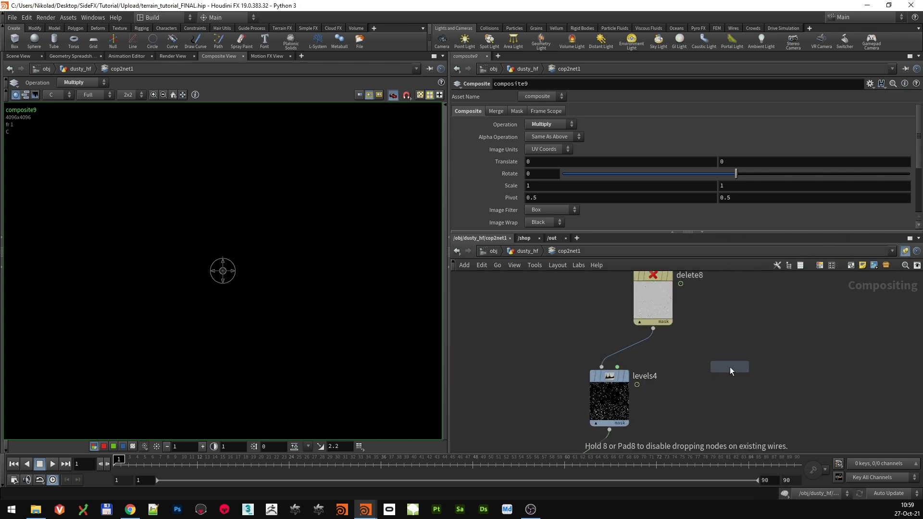
pyautogui.click(730, 368)
pyautogui.moveTo(653, 330); pyautogui.dragTo(723, 359)
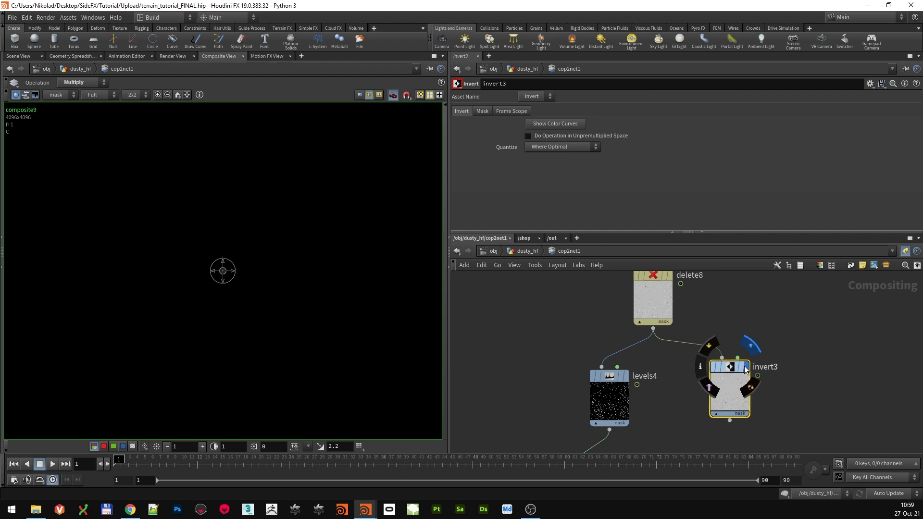
pyautogui.click(746, 368)
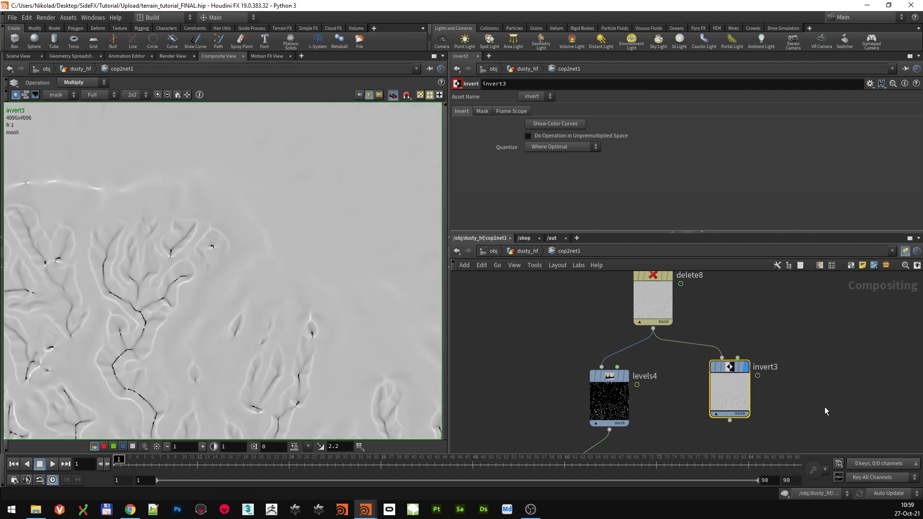
# Add a Levels node beneath invert3, connect invert3 to its input and display it
pyautogui.moveTo(825, 411); pyautogui.dragTo(809, 355, button='middle')
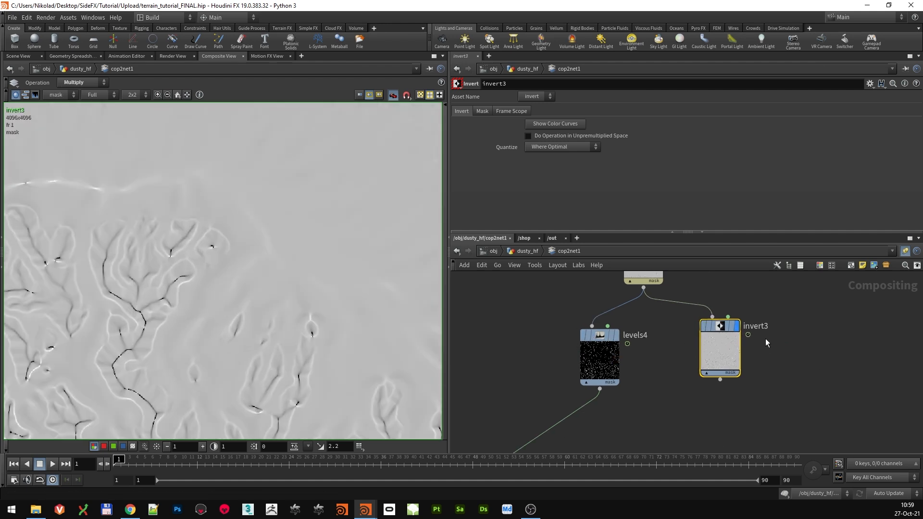
pyautogui.press('Tab')
pyautogui.write('lev')
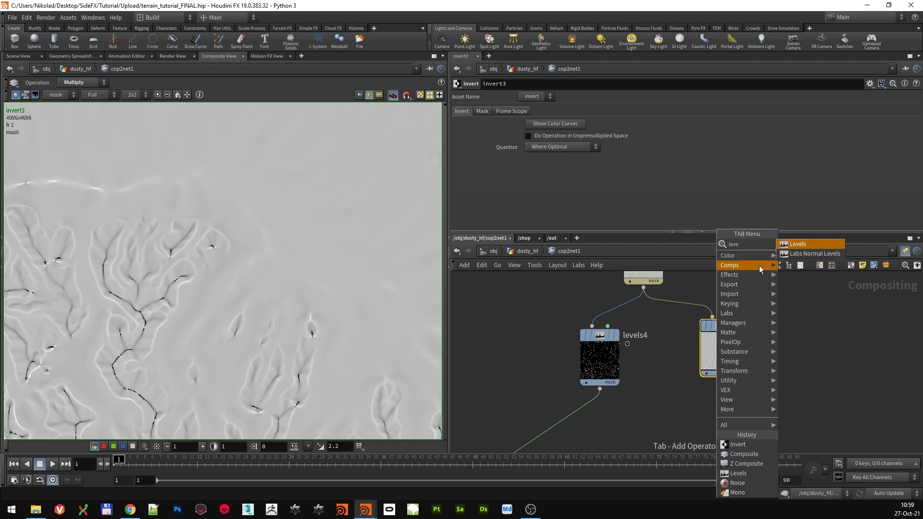
pyautogui.press('Return')
pyautogui.click(721, 411)
pyautogui.moveTo(771, 409); pyautogui.dragTo(764, 368, button='middle')
pyautogui.moveTo(713, 338); pyautogui.dragTo(705, 359)
pyautogui.click(729, 369)
pyautogui.press('y')
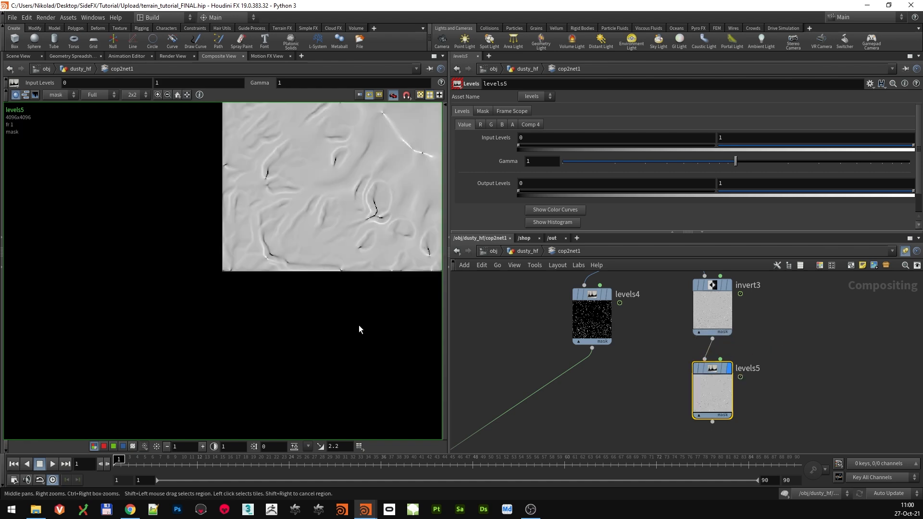
# Set the lower input level of levels5 to 0.509 and its gamma to 1.92
pyautogui.scroll(-5, 376, 340)
pyautogui.moveTo(356, 222); pyautogui.dragTo(146, 365, button='middle')
pyautogui.scroll(-3, 317, 313)
pyautogui.moveTo(320, 312); pyautogui.dragTo(276, 339, button='middle')
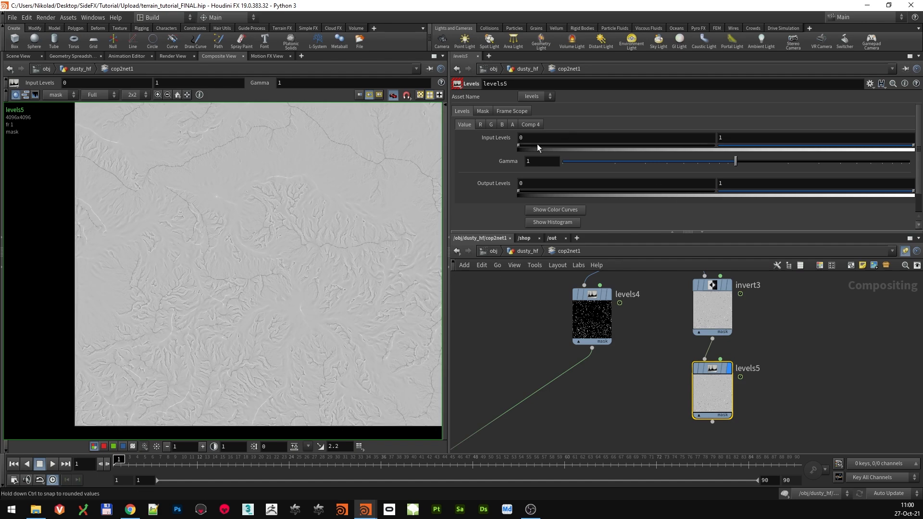
pyautogui.moveTo(518, 145); pyautogui.dragTo(616, 151)
pyautogui.moveTo(547, 136); pyautogui.dragTo(414, 138)
pyautogui.write('09')
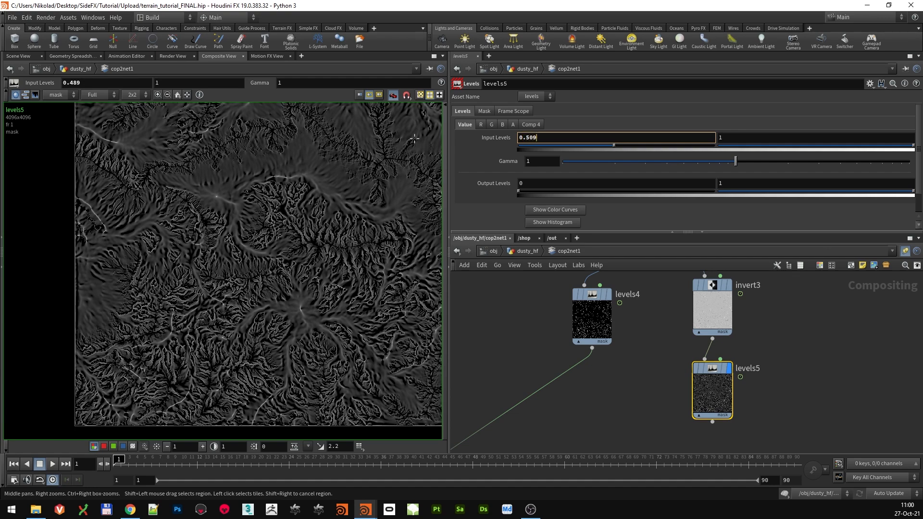
pyautogui.press('Return')
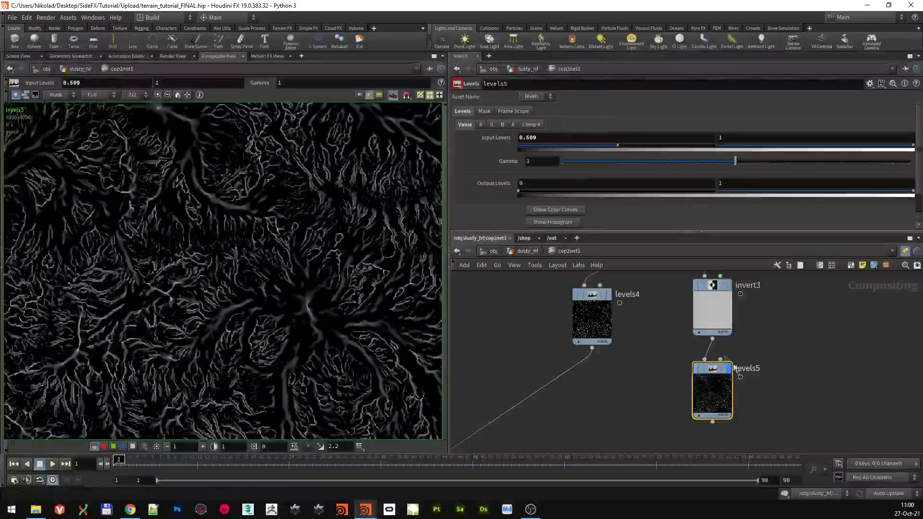
pyautogui.click(559, 162)
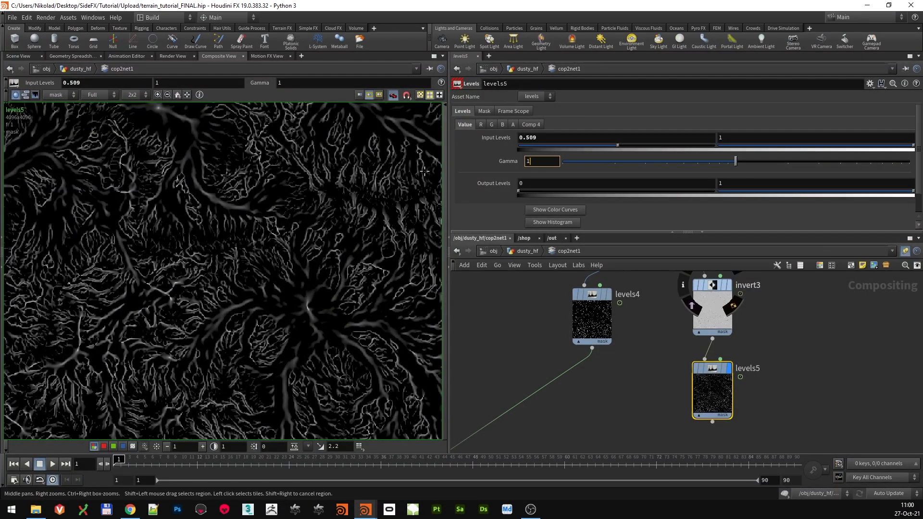
pyautogui.press('Return')
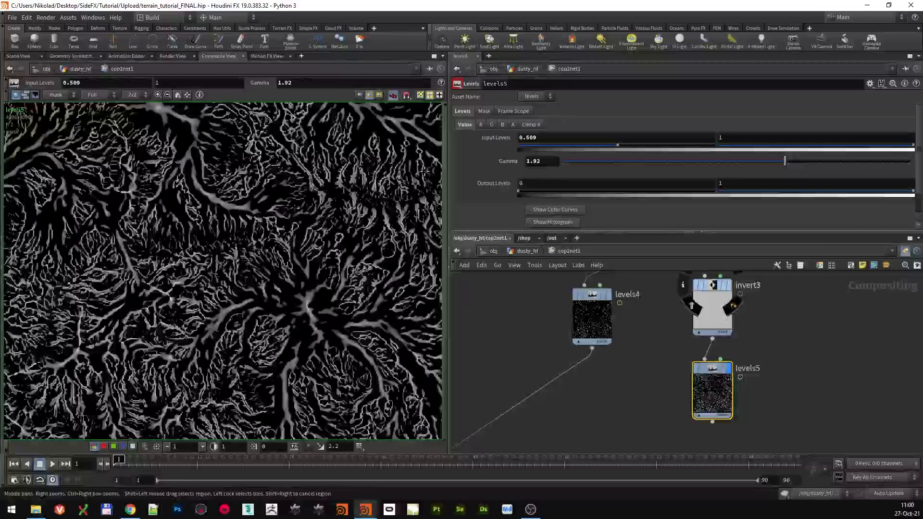
# Enclose delete8, levels4, invert3 and levels5 in a network box titled CURVATURE MASKS
pyautogui.scroll(-5, 662, 417)
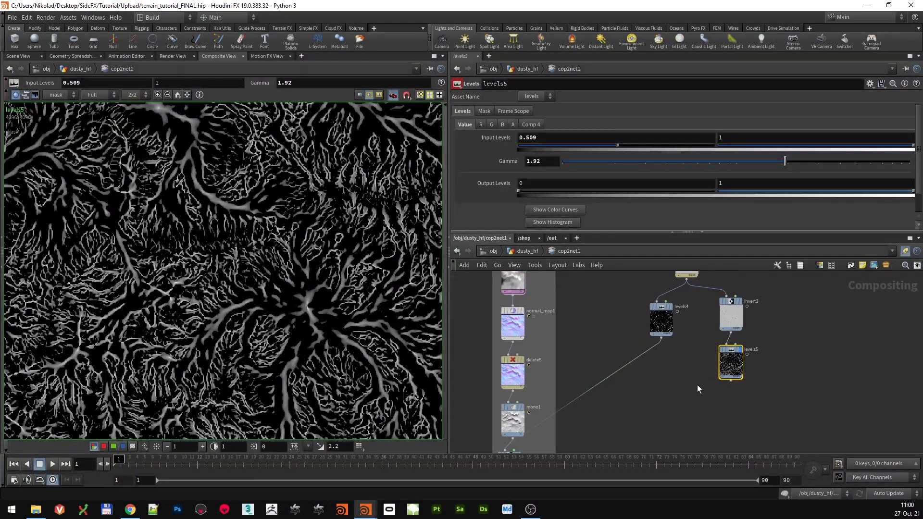
pyautogui.moveTo(644, 339); pyautogui.dragTo(714, 426)
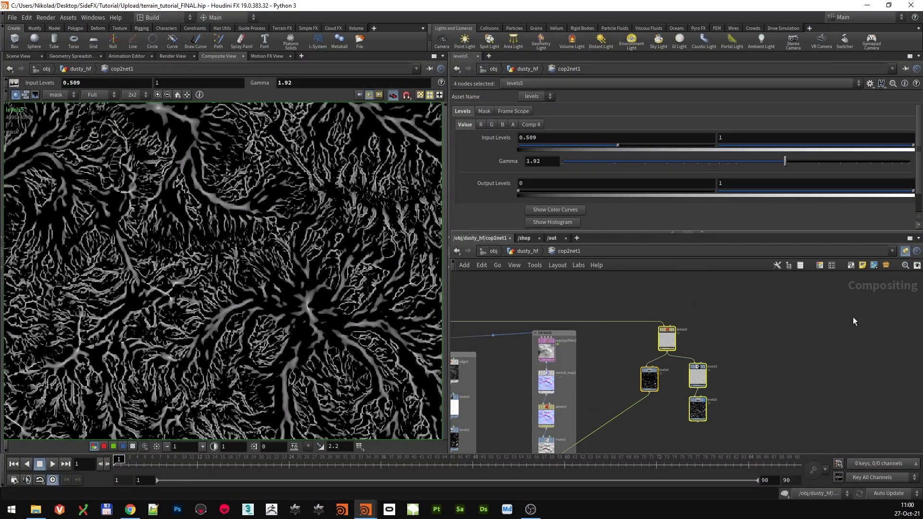
pyautogui.click(852, 265)
pyautogui.scroll(2, 678, 323)
pyautogui.doubleClick(679, 323)
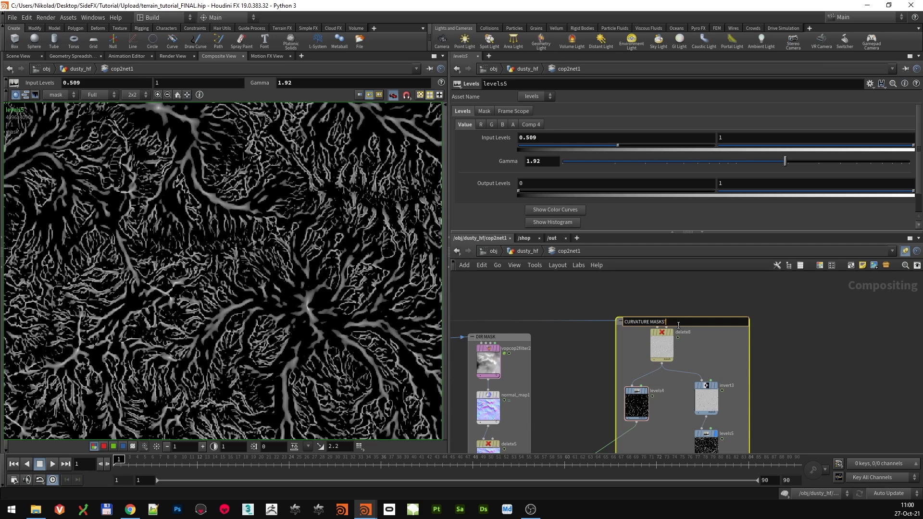
pyautogui.press('Return')
# Connect the output of levels5 to the mask input of composite9 and display composite9
pyautogui.scroll(-4, 767, 377)
pyautogui.moveTo(783, 399); pyautogui.dragTo(798, 337, button='middle')
pyautogui.scroll(3, 760, 356)
pyautogui.click(760, 345)
pyautogui.scroll(-6, 738, 391)
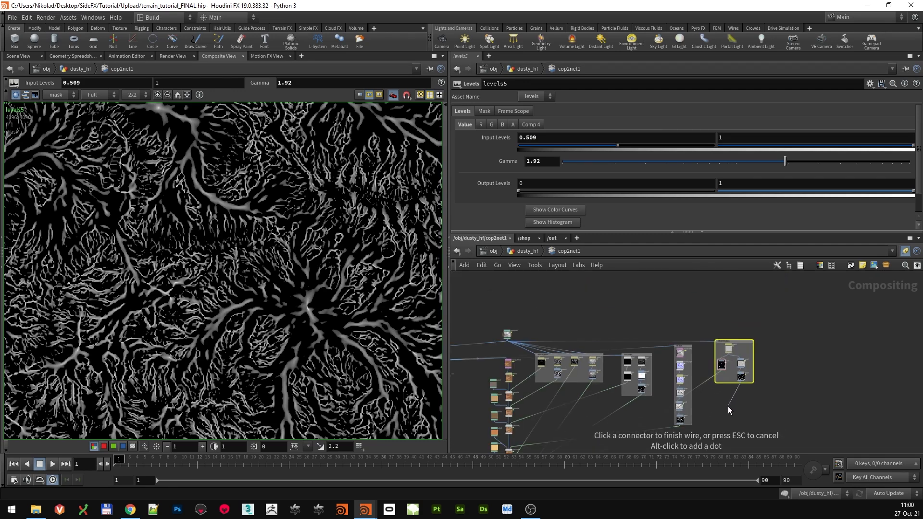
pyautogui.scroll(8, 729, 372)
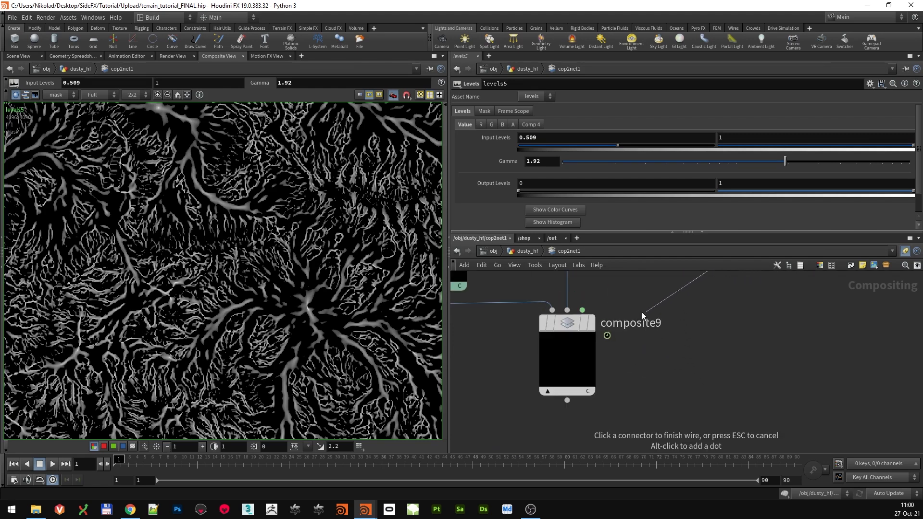
pyautogui.click(583, 310)
pyautogui.click(592, 323)
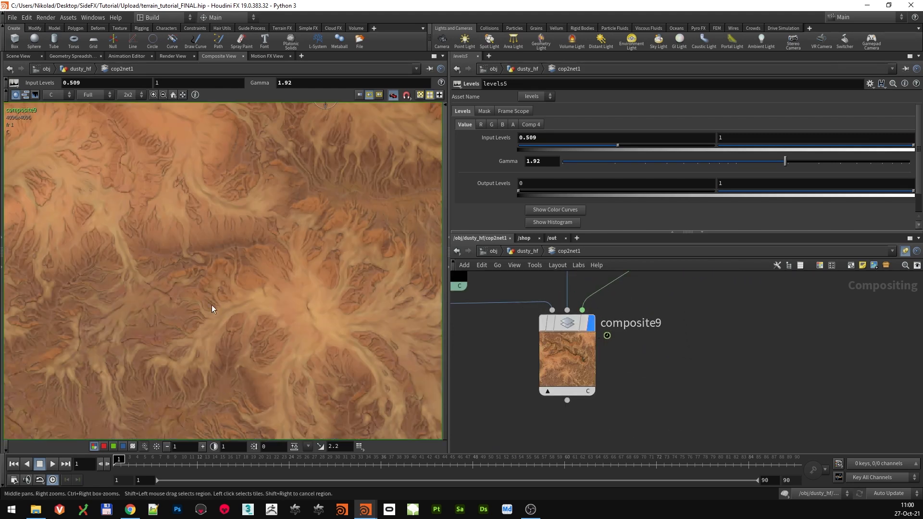
# Try adjusting the foreground weight of composite9 and return it to 1
pyautogui.click(577, 325)
pyautogui.scroll(-3, 627, 206)
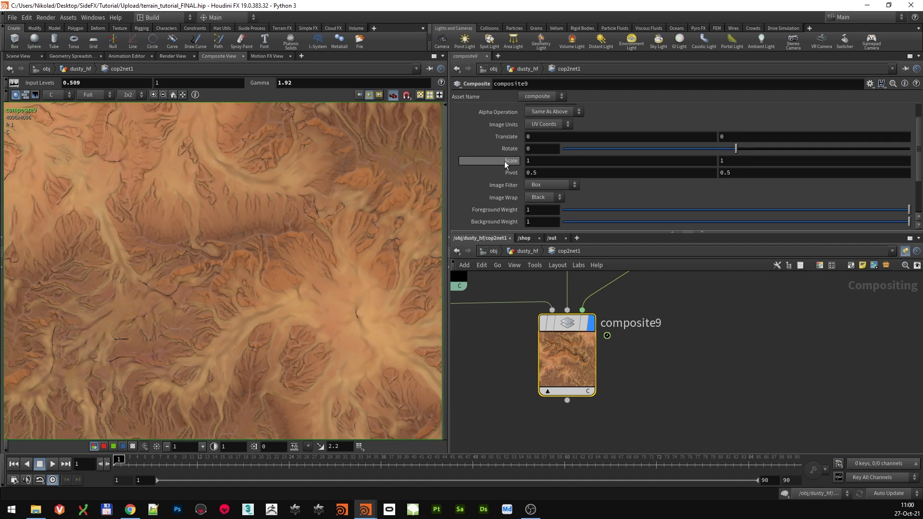
pyautogui.moveTo(618, 160); pyautogui.dragTo(910, 162)
pyautogui.moveTo(697, 337); pyautogui.dragTo(682, 375, button='middle')
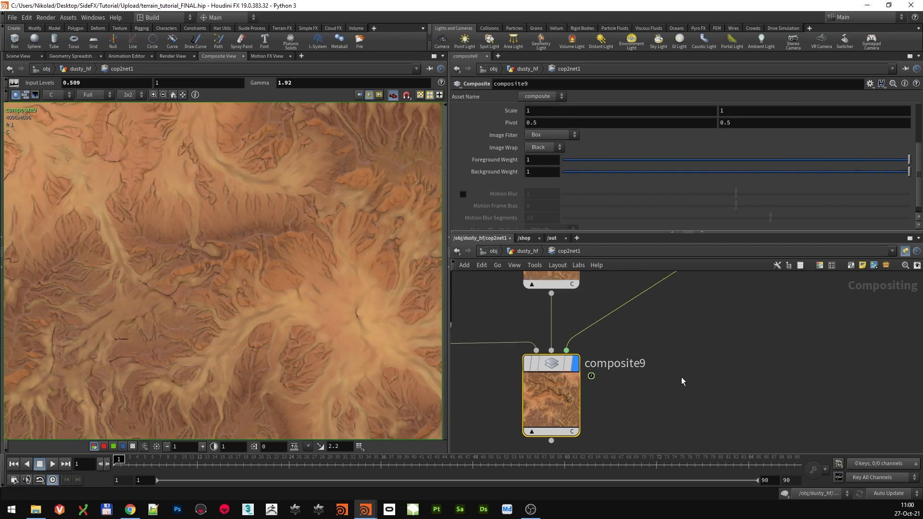
pyautogui.scroll(-3, 677, 375)
pyautogui.scroll(-2, 740, 348)
pyautogui.moveTo(740, 348); pyautogui.dragTo(699, 382, button='middle')
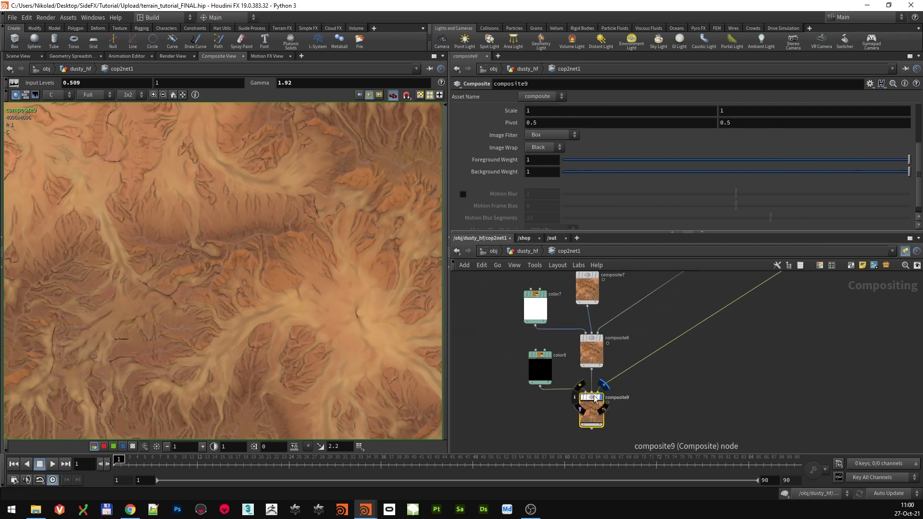
# Set the mask effect amount of composite9 to .376
pyautogui.scroll(2, 595, 404)
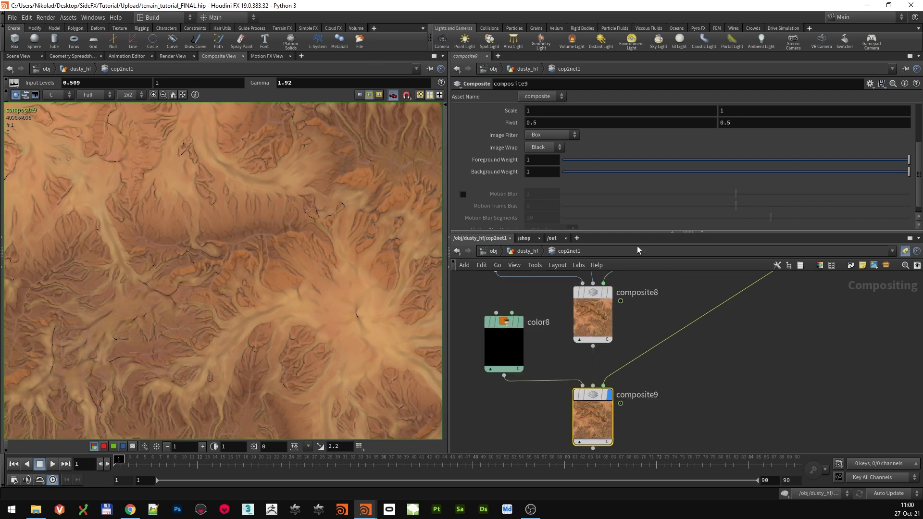
pyautogui.scroll(3, 607, 178)
pyautogui.click(517, 111)
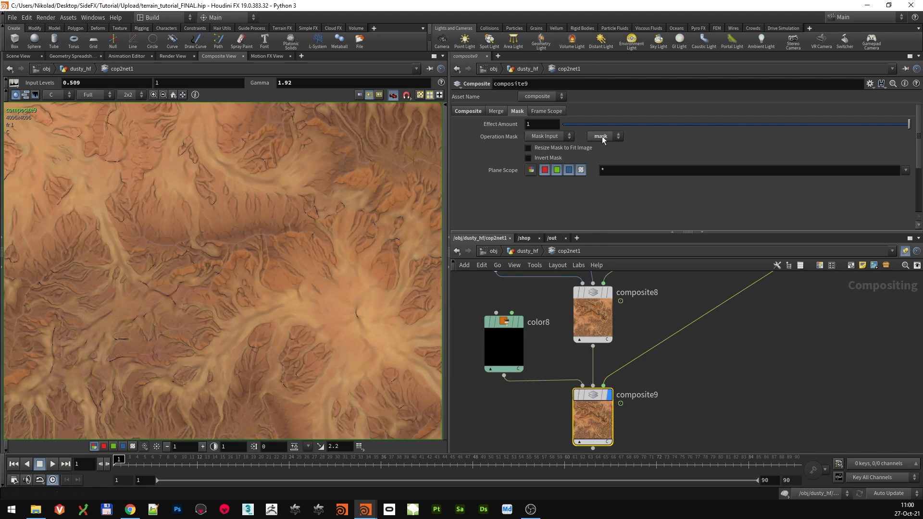
pyautogui.moveTo(596, 129); pyautogui.dragTo(747, 118)
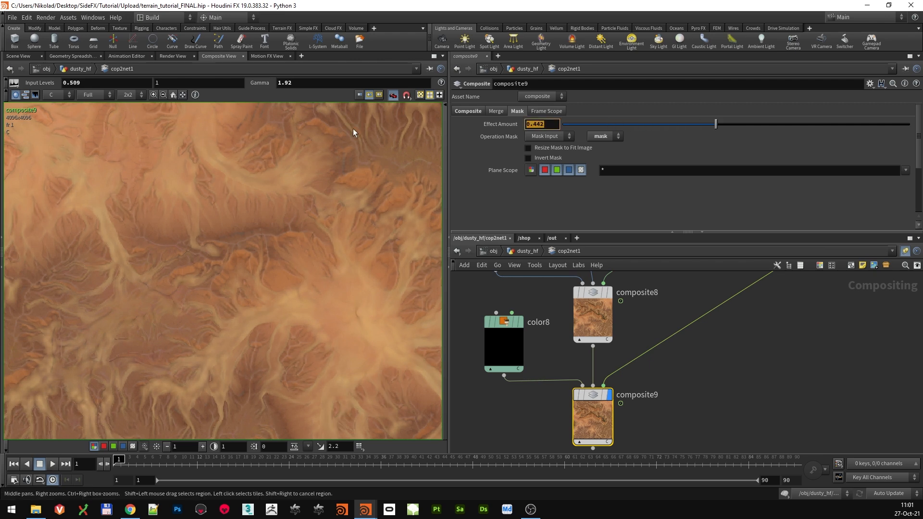
pyautogui.write('.376')
pyautogui.press('Return')
# Examine the composite9 terrain texture up close and overall, and review the network's layer chain and mask groups
pyautogui.scroll(-5, 288, 255)
pyautogui.moveTo(338, 261); pyautogui.dragTo(280, 325, button='middle')
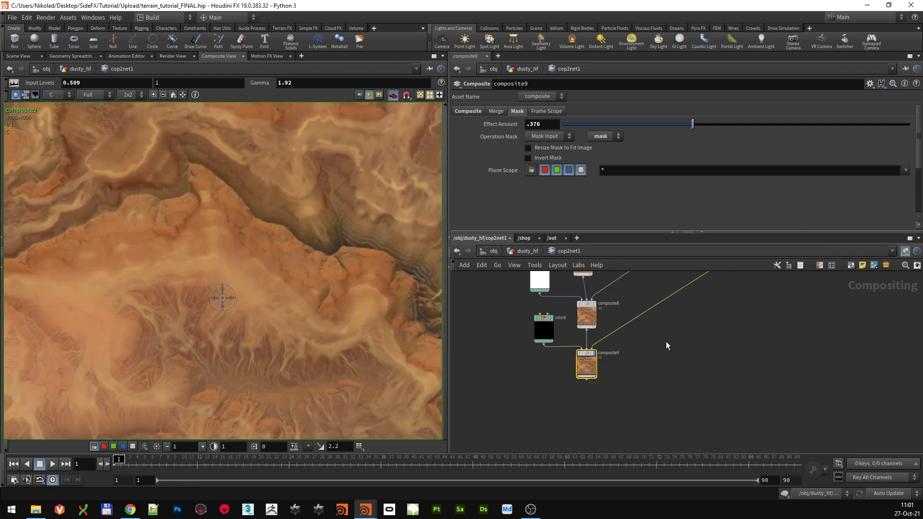
pyautogui.scroll(-4, 665, 341)
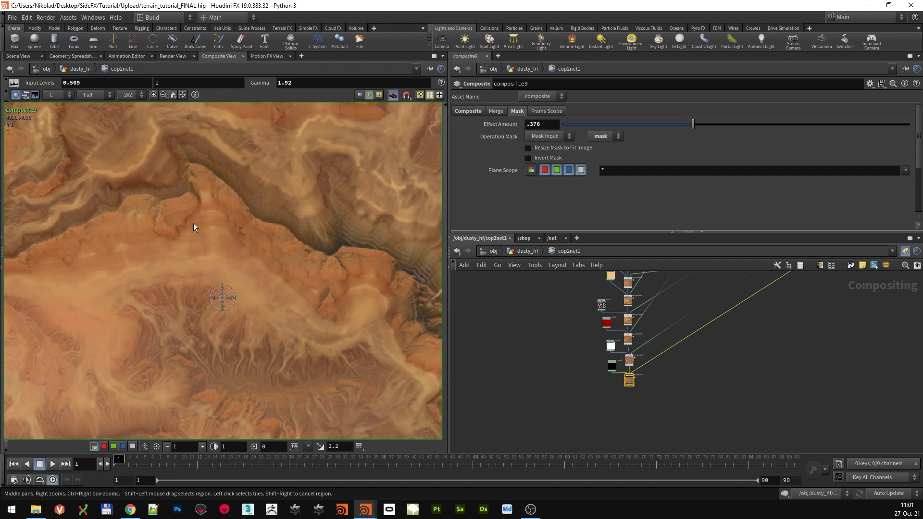
pyautogui.scroll(-5, 193, 223)
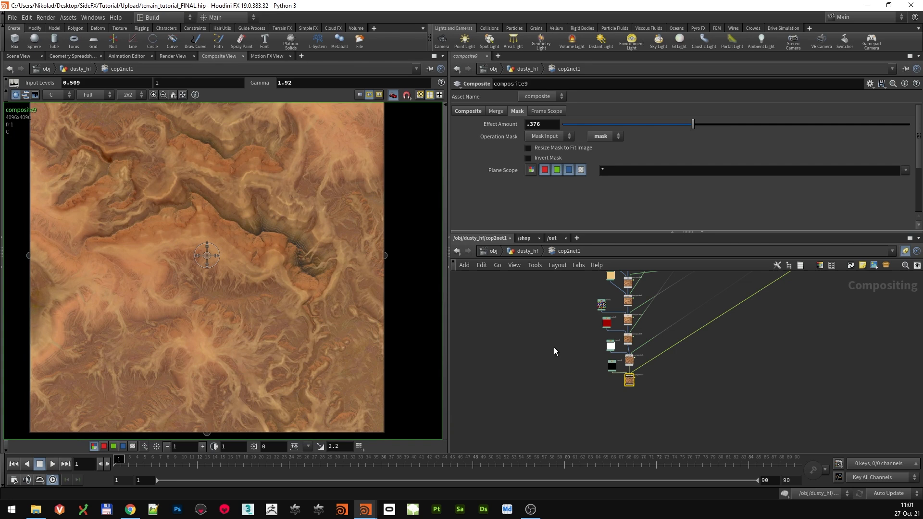
pyautogui.scroll(-3, 555, 337)
pyautogui.scroll(-3, 514, 388)
pyautogui.scroll(1, 534, 351)
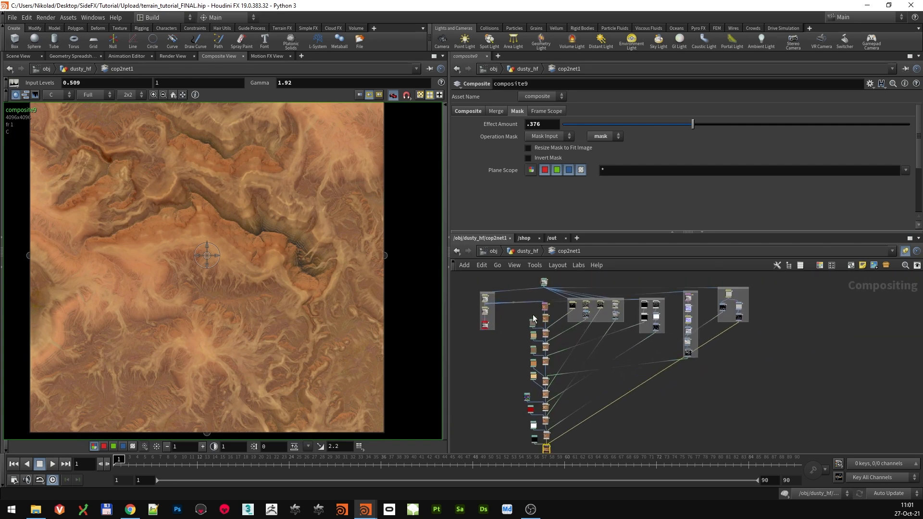
pyautogui.scroll(3, 232, 283)
pyautogui.scroll(1, 232, 288)
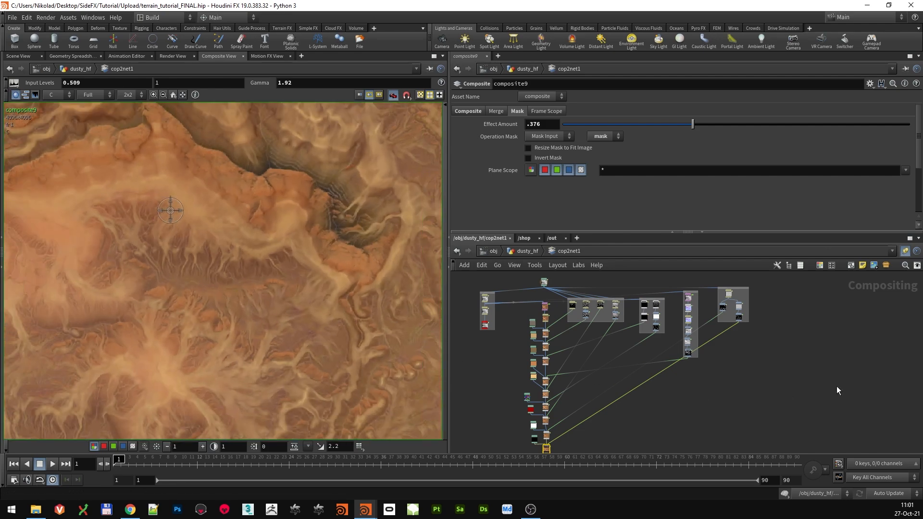
pyautogui.scroll(-1, 837, 385)
pyautogui.moveTo(838, 386); pyautogui.dragTo(785, 376, button='middle')
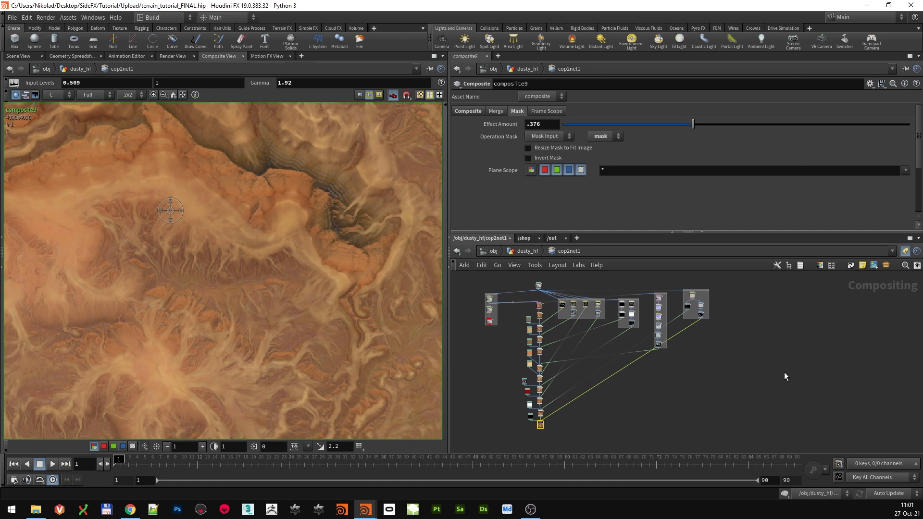
pyautogui.scroll(5, 632, 343)
pyautogui.moveTo(637, 335); pyautogui.dragTo(660, 340, button='middle')
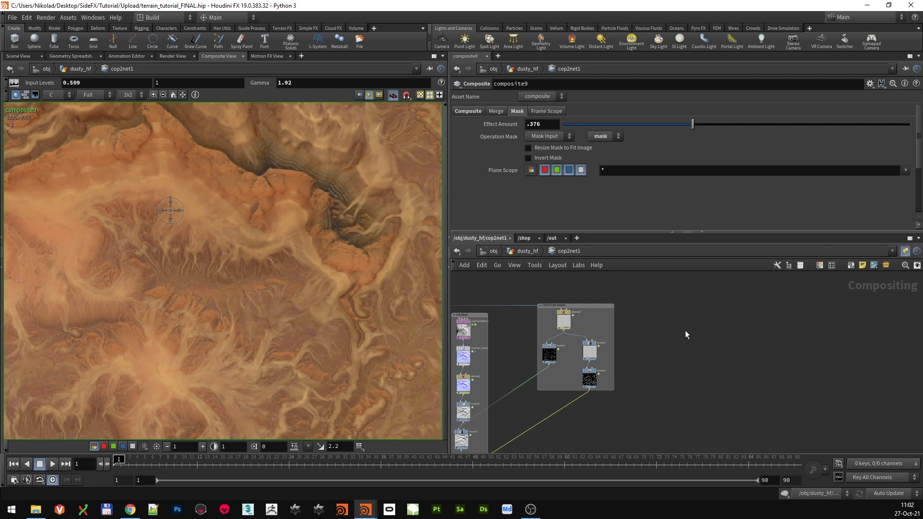
pyautogui.moveTo(686, 332); pyautogui.dragTo(691, 347, button='middle')
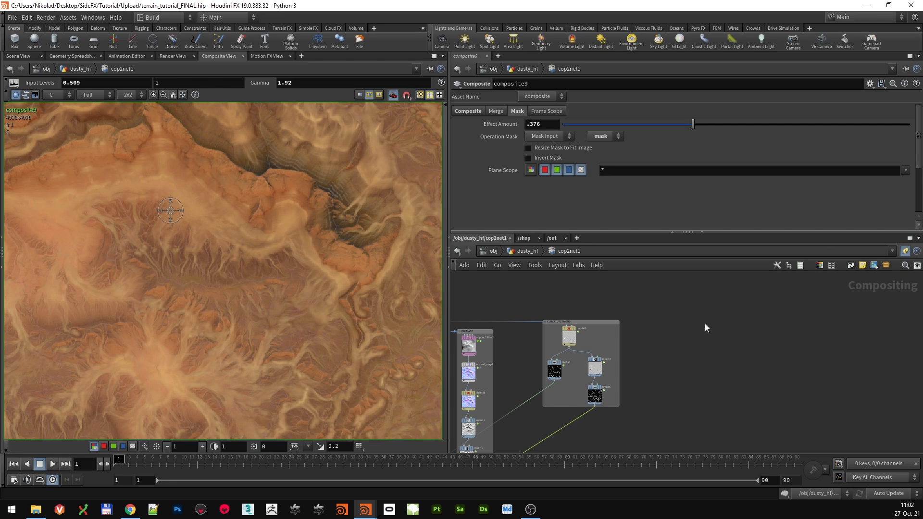
# Add a Quantize node beside the CURVATURE MASKS network box
pyautogui.scroll(-2, 705, 325)
pyautogui.moveTo(705, 330); pyautogui.dragTo(708, 355, button='middle')
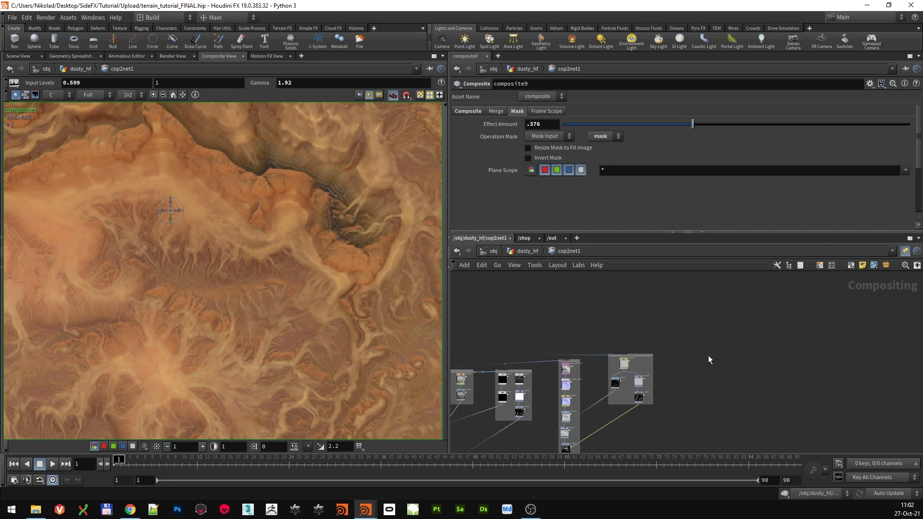
pyautogui.press('Tab')
pyautogui.write('qui')
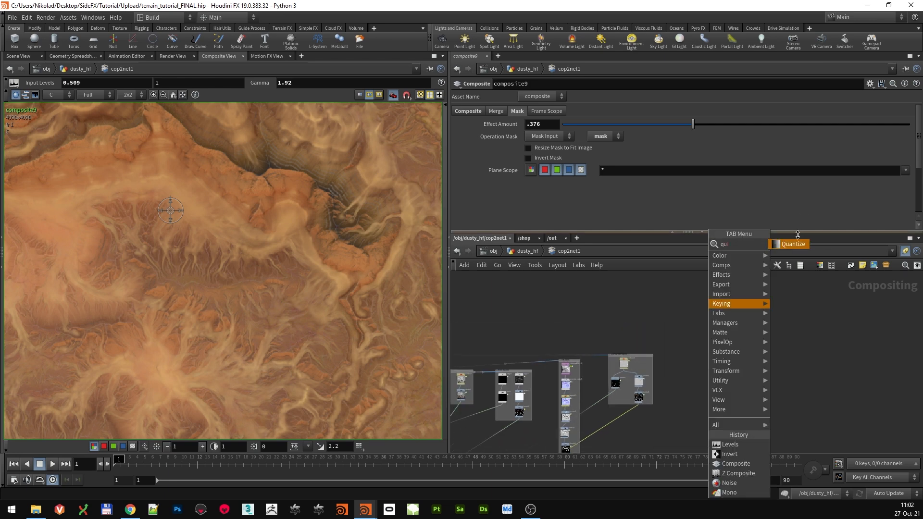
pyautogui.click(794, 244)
pyautogui.click(696, 365)
pyautogui.moveTo(590, 335); pyautogui.dragTo(832, 317, button='middle')
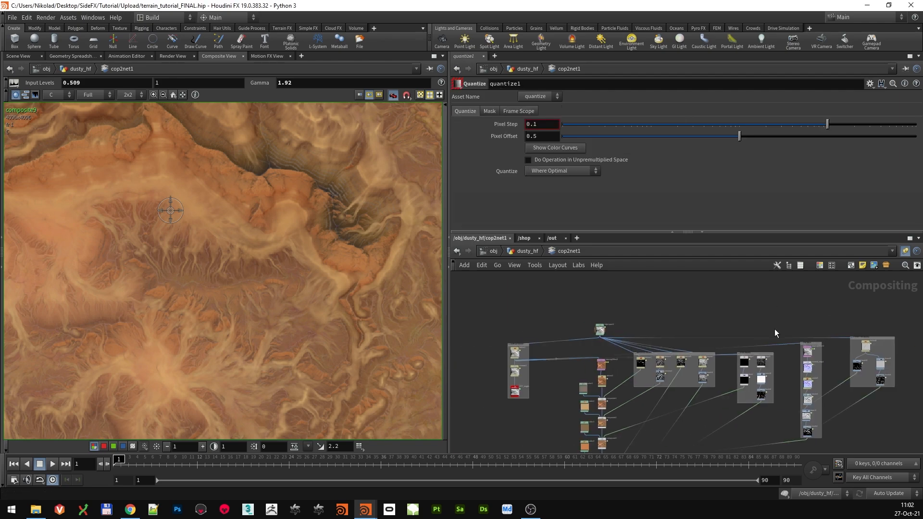
# Connect the terrain height output to the input of quantize1 and display the quantized result
pyautogui.scroll(4, 572, 346)
pyautogui.moveTo(622, 360); pyautogui.dragTo(739, 310, button='middle')
pyautogui.scroll(3, 553, 342)
pyautogui.click(539, 330)
pyautogui.scroll(-6, 712, 354)
pyautogui.moveTo(875, 343); pyautogui.dragTo(596, 336, button='middle')
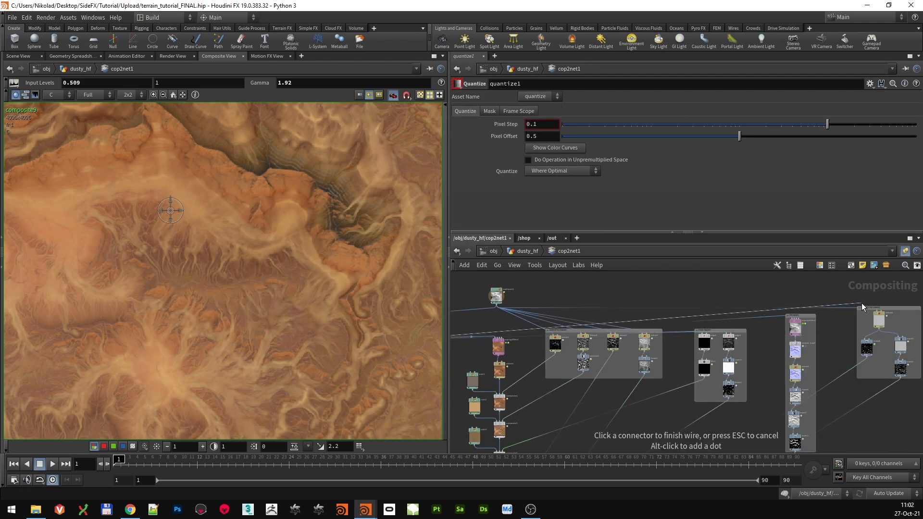
pyautogui.moveTo(893, 304); pyautogui.dragTo(584, 321, button='middle')
pyautogui.scroll(5, 660, 320)
pyautogui.click(684, 354)
pyautogui.moveTo(690, 375); pyautogui.dragTo(687, 364)
pyautogui.click(699, 349)
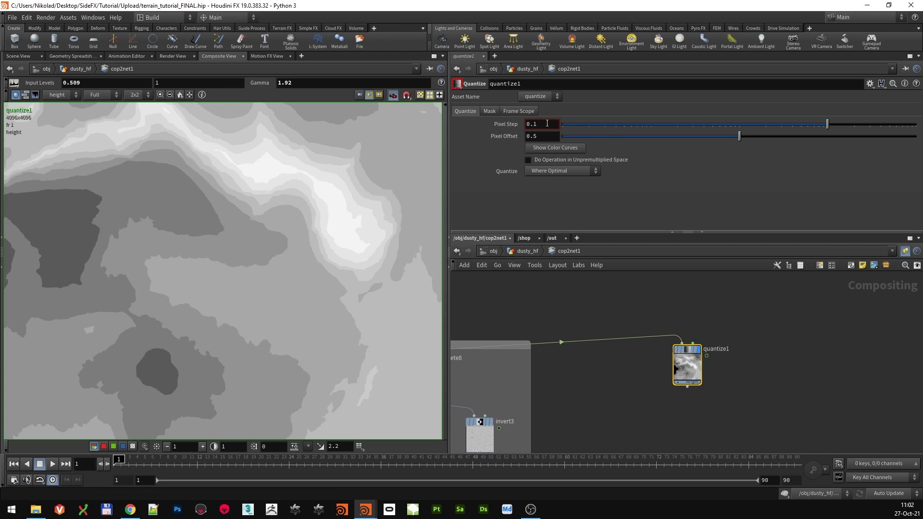
# Try a much smaller and a larger Pixel Step on quantize1, and return it to .1
pyautogui.moveTo(696, 125); pyautogui.dragTo(692, 125)
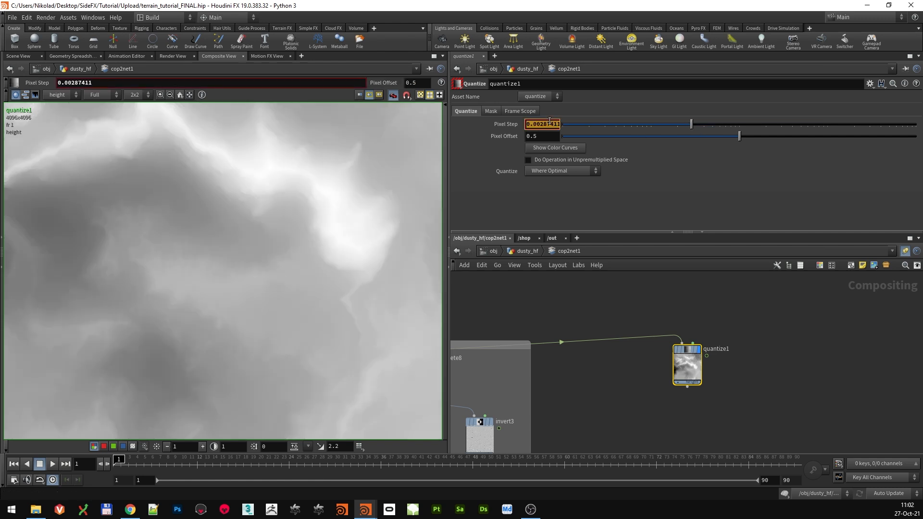
pyautogui.moveTo(777, 125); pyautogui.dragTo(875, 125)
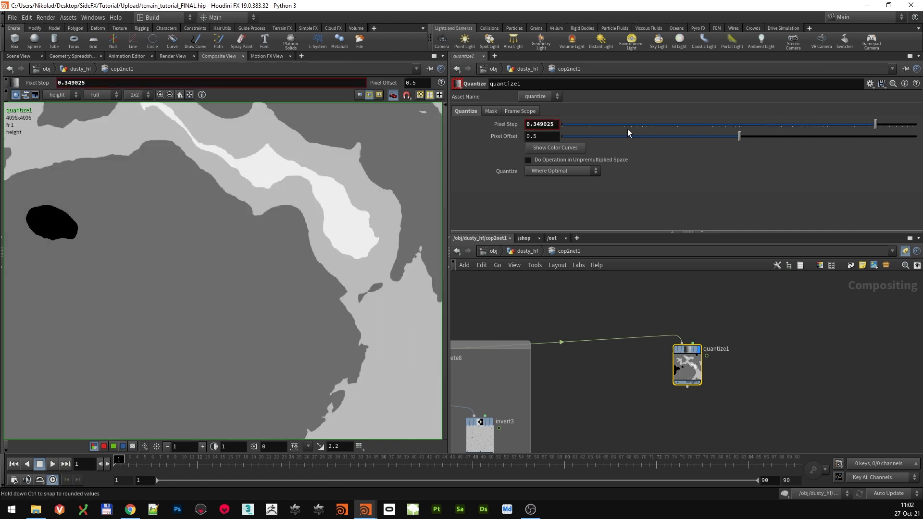
pyautogui.doubleClick(553, 124)
pyautogui.write('.1')
pyautogui.press('Return')
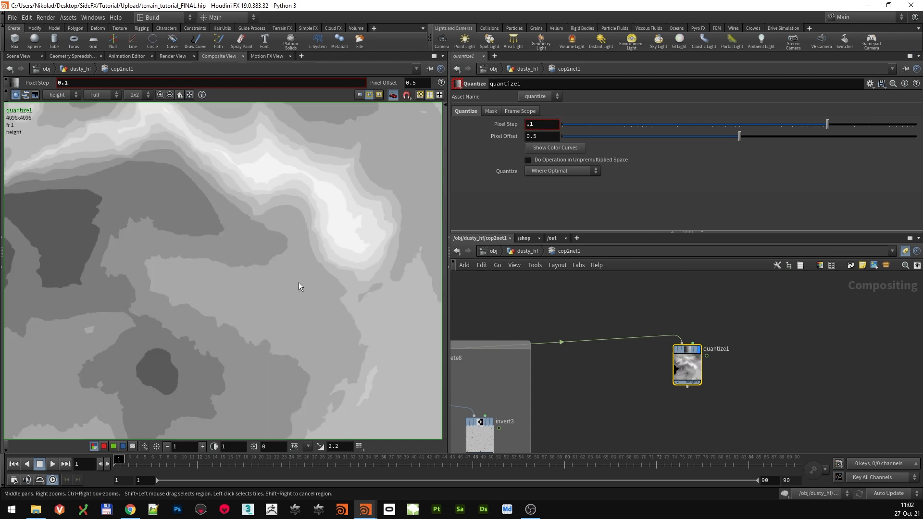
pyautogui.scroll(3, 307, 274)
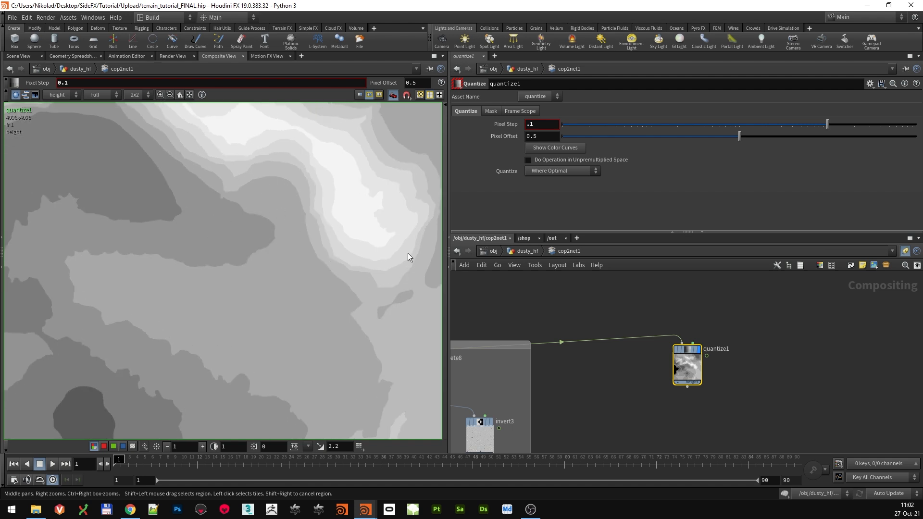
# Add an Edge Detect node below quantize1, fed by its output, and display its result
pyautogui.moveTo(689, 351); pyautogui.dragTo(689, 332)
pyautogui.press('Tab')
pyautogui.write('edge')
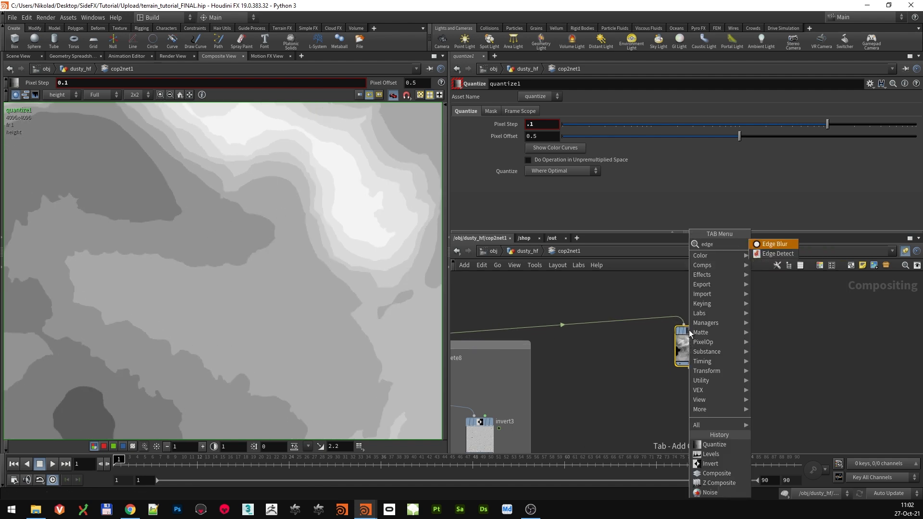
pyautogui.click(778, 256)
pyautogui.click(695, 395)
pyautogui.click(690, 369)
pyautogui.click(693, 394)
pyautogui.moveTo(693, 394); pyautogui.dragTo(688, 389)
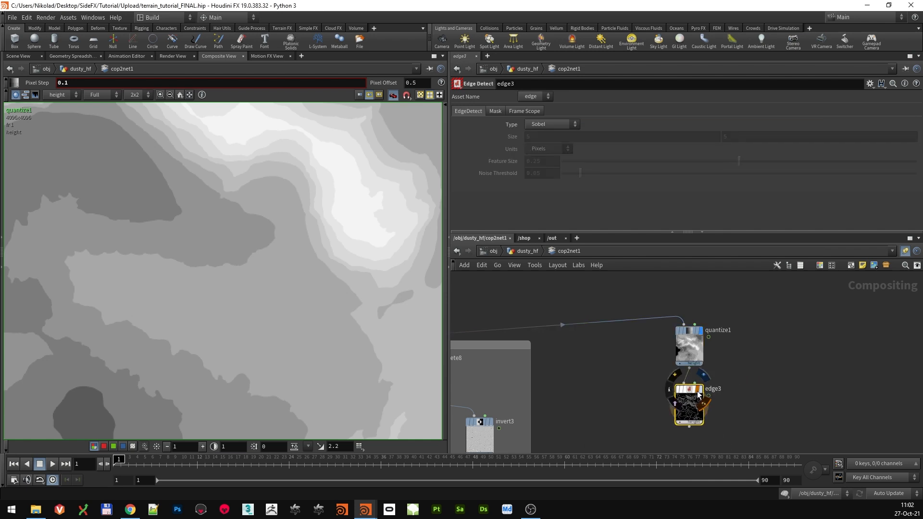
pyautogui.click(700, 393)
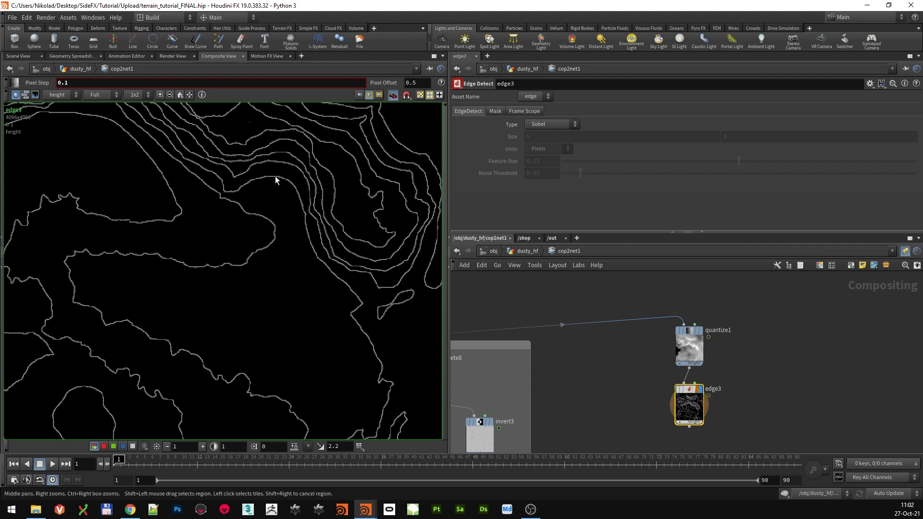
# Examine the contour lines of the edge-detected height up close and overall
pyautogui.scroll(-3, 337, 247)
pyautogui.scroll(1, 338, 247)
pyautogui.scroll(4, 726, 389)
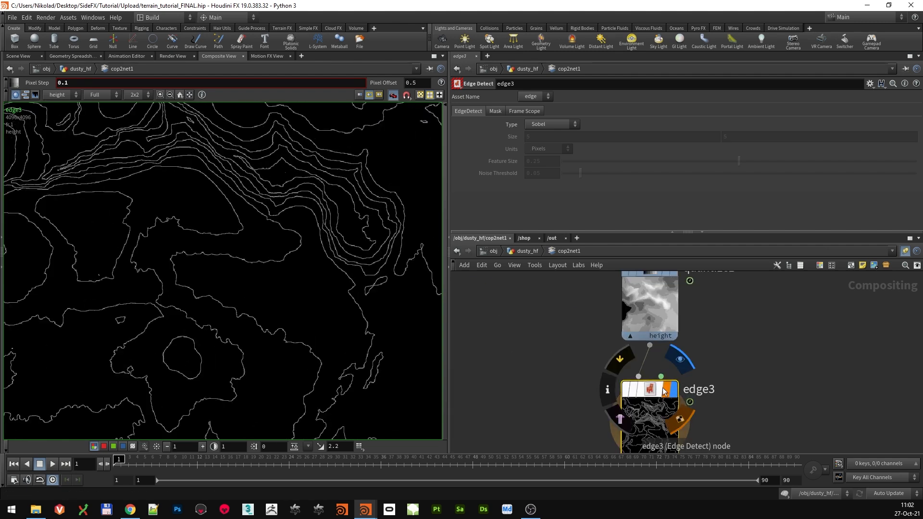
pyautogui.scroll(-2, 651, 393)
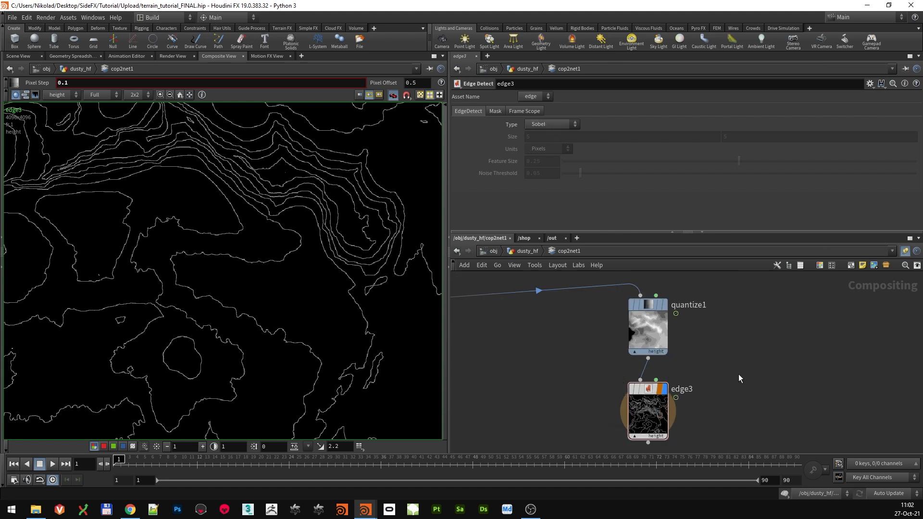
pyautogui.scroll(-2, 739, 374)
pyautogui.moveTo(748, 408); pyautogui.dragTo(748, 325, button='middle')
pyautogui.moveTo(689, 363); pyautogui.dragTo(674, 410, button='middle')
pyautogui.moveTo(730, 389); pyautogui.dragTo(719, 394, button='middle')
pyautogui.scroll(-3, 237, 261)
pyautogui.scroll(5, 264, 261)
pyautogui.moveTo(760, 330); pyautogui.dragTo(705, 363, button='middle')
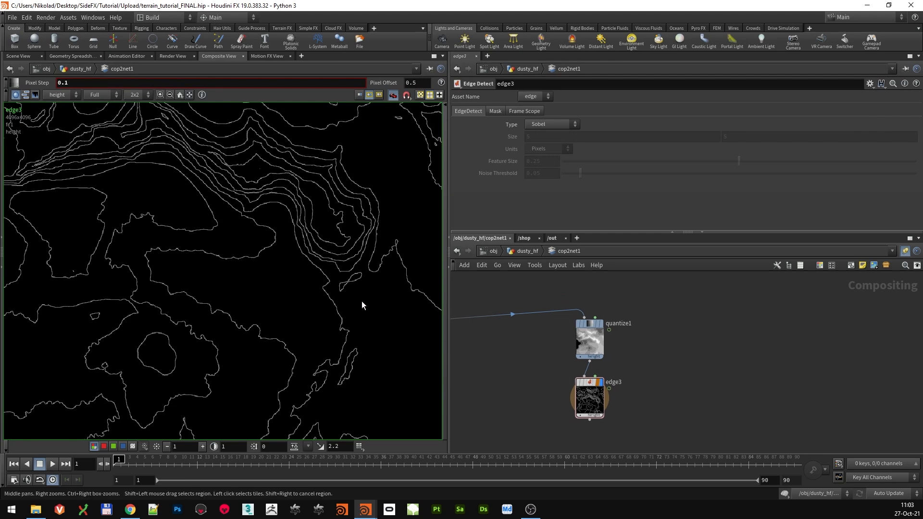
pyautogui.scroll(-2, 308, 275)
pyautogui.scroll(5, 246, 290)
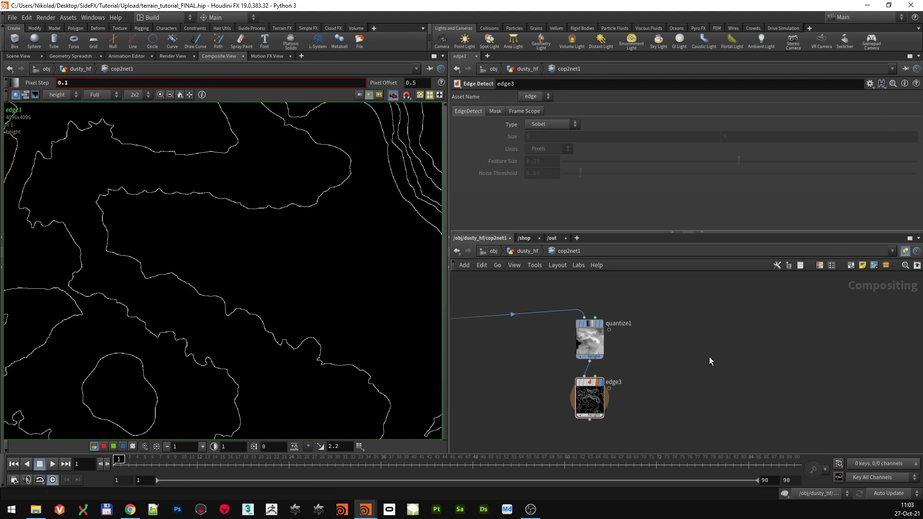
# Add a Labs Grid Texture node beside quantize1 and display it
pyautogui.press('Tab')
pyautogui.write('grid')
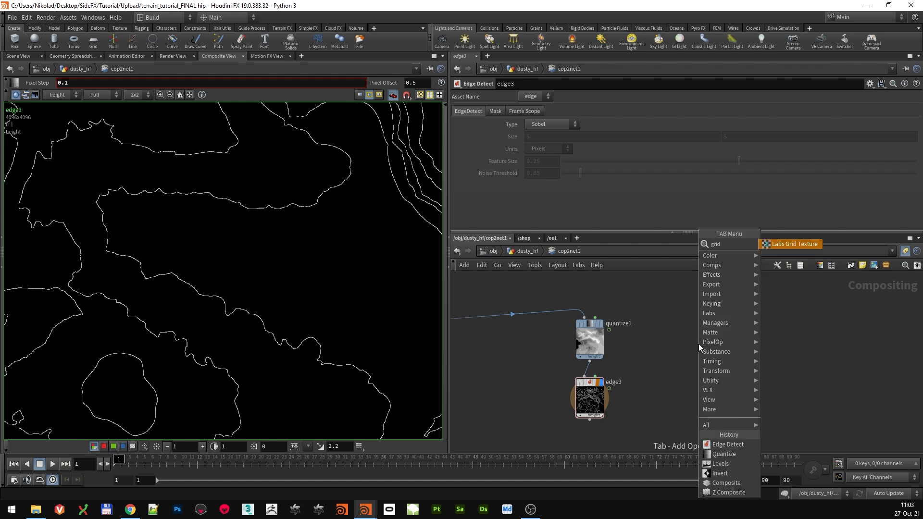
pyautogui.click(789, 245)
pyautogui.click(671, 336)
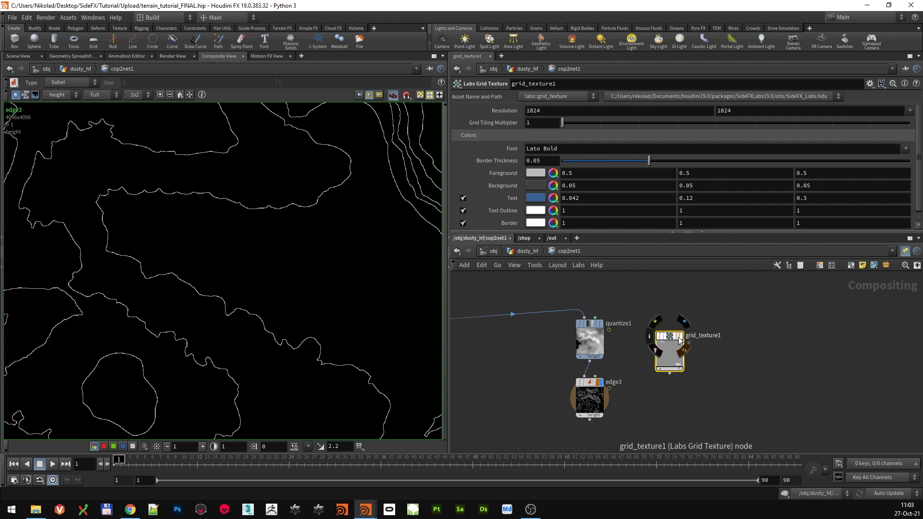
pyautogui.moveTo(321, 298); pyautogui.dragTo(315, 177, button='middle')
pyautogui.scroll(-3, 315, 178)
pyautogui.scroll(2, 272, 343)
pyautogui.moveTo(669, 337); pyautogui.dragTo(672, 320)
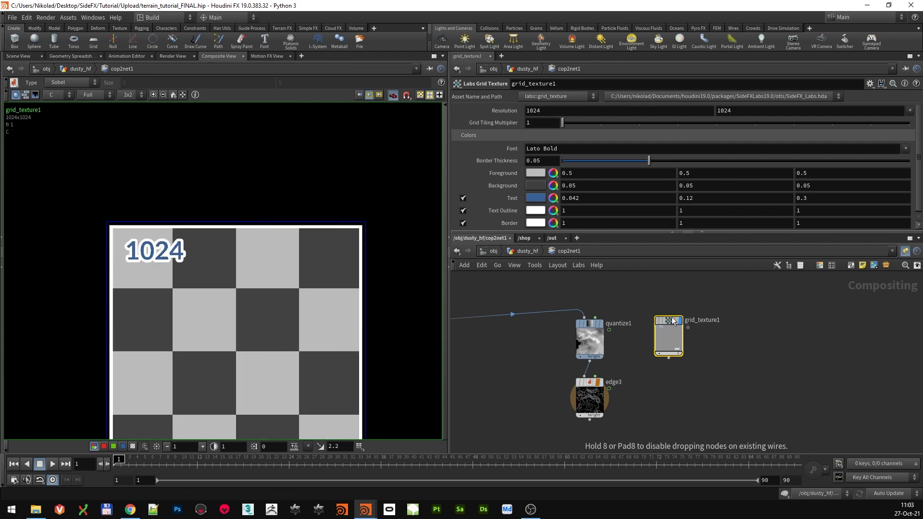
# Set the grid texture's resolution to 256 by 256 and its grid tiling multiplier to 5
pyautogui.click(558, 110)
pyautogui.write('256')
pyautogui.press('Tab')
pyautogui.write('256')
pyautogui.press('Tab')
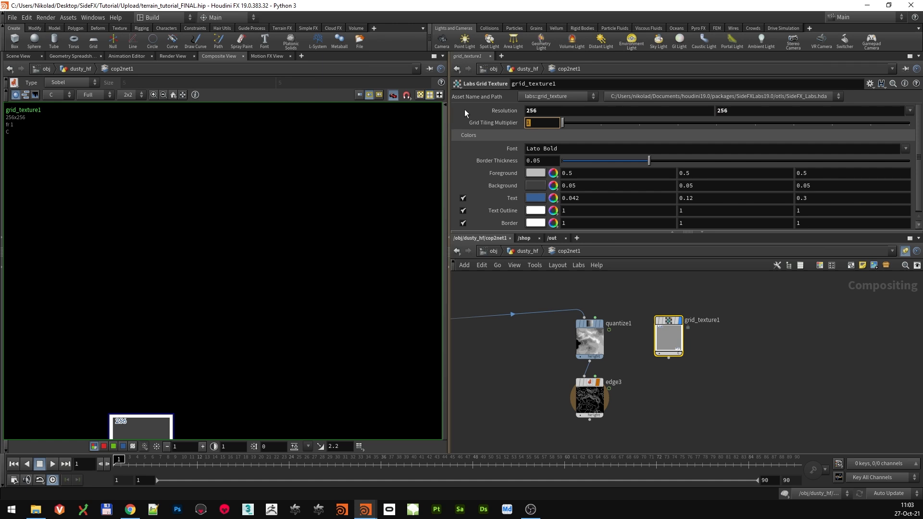
pyautogui.write('5')
pyautogui.press('Return')
pyautogui.moveTo(316, 304); pyautogui.dragTo(380, 125, button='middle')
pyautogui.scroll(3, 220, 248)
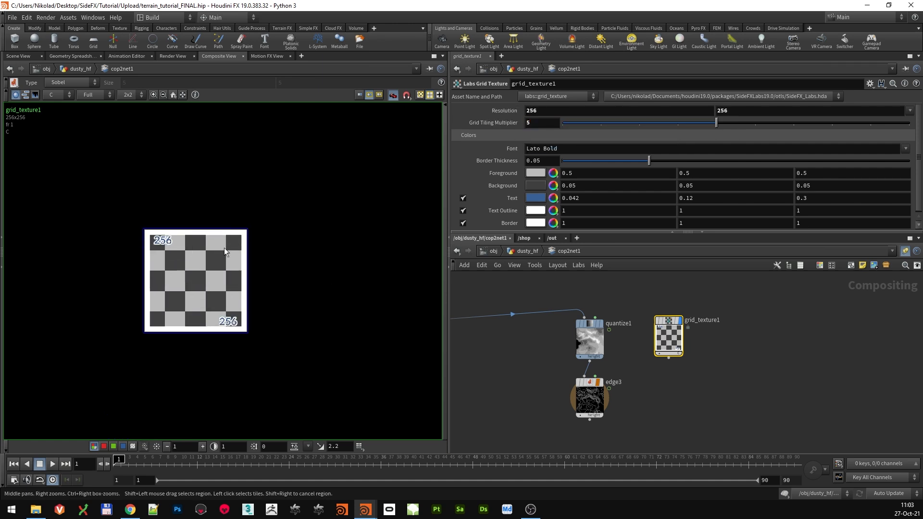
pyautogui.scroll(1, 219, 247)
pyautogui.scroll(-1, 493, 147)
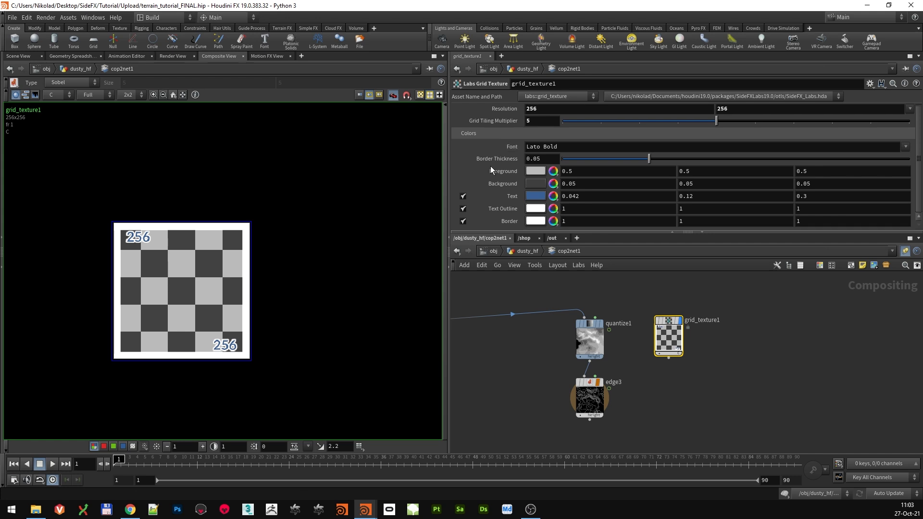
# Turn off the text, text outline and border of the grid texture
pyautogui.click(463, 196)
pyautogui.click(464, 209)
pyautogui.click(464, 221)
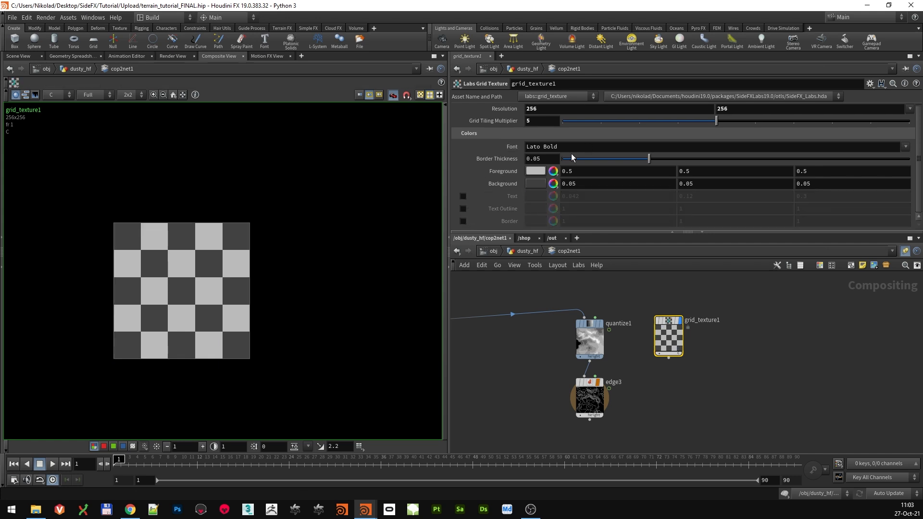
# Set the grid texture's foreground colour to white and its background colour to black
pyautogui.click(534, 172)
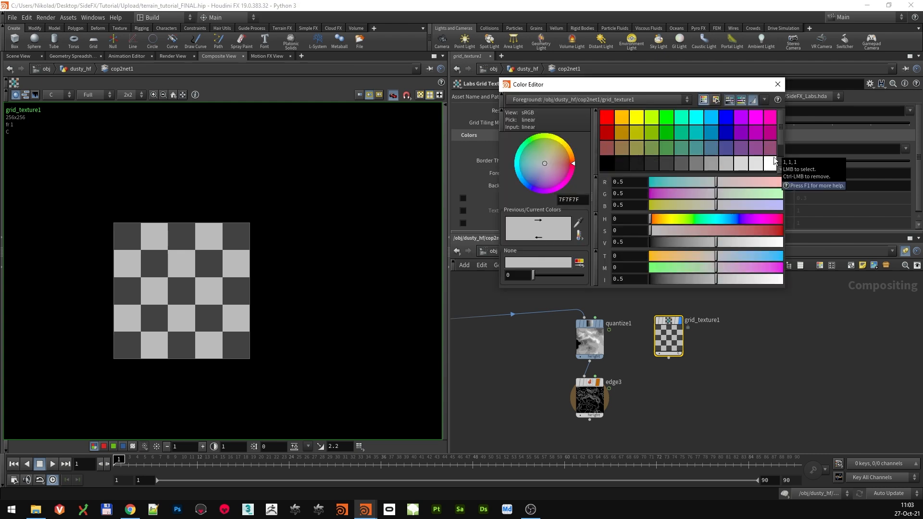
pyautogui.click(771, 164)
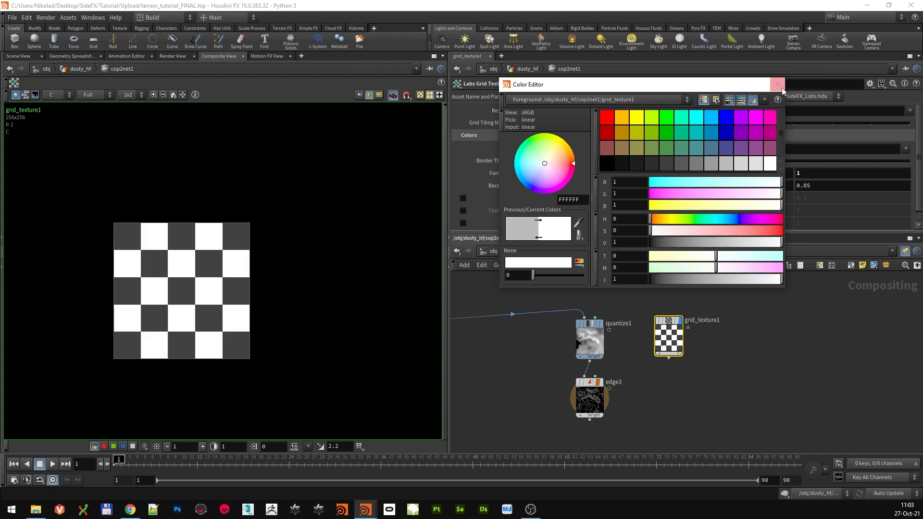
pyautogui.click(778, 84)
pyautogui.click(531, 186)
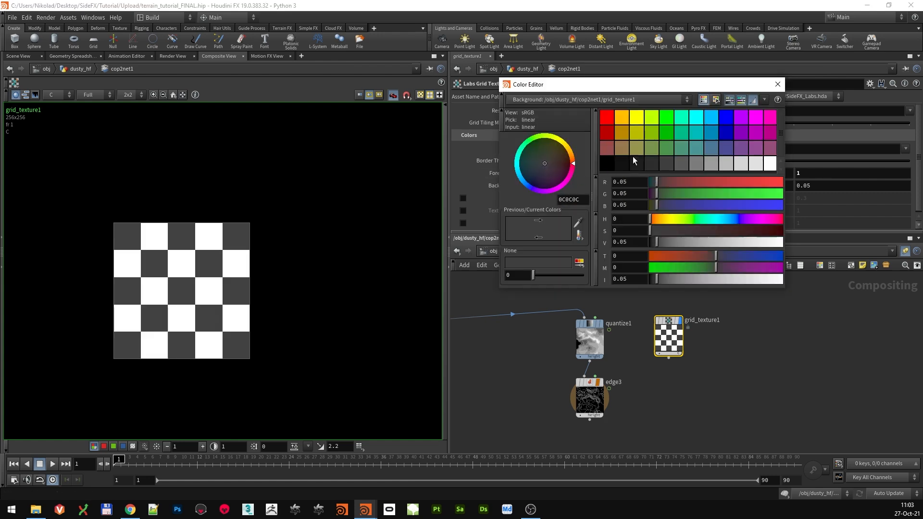
pyautogui.click(606, 165)
pyautogui.click(779, 84)
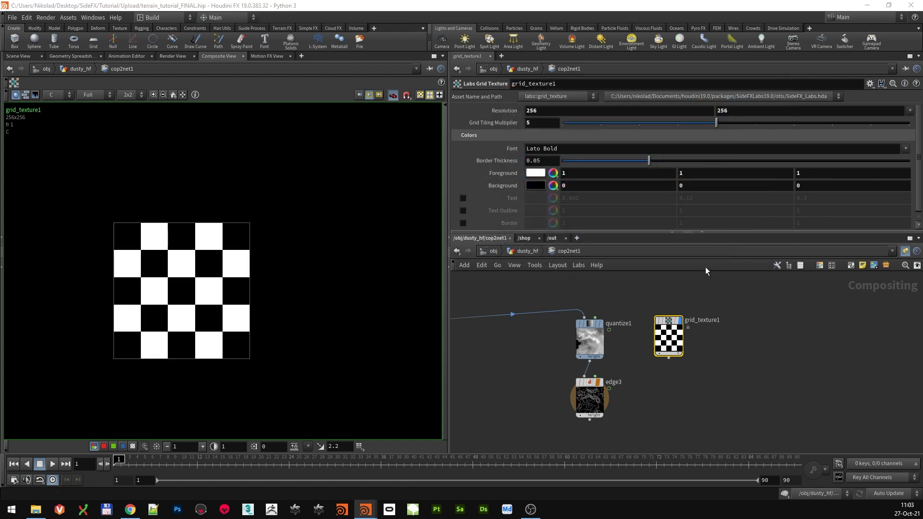
# Duplicate the edge3 node below grid_texture1, connect the grid texture to the copy and display the resulting grid lines
pyautogui.moveTo(671, 318); pyautogui.dragTo(700, 311)
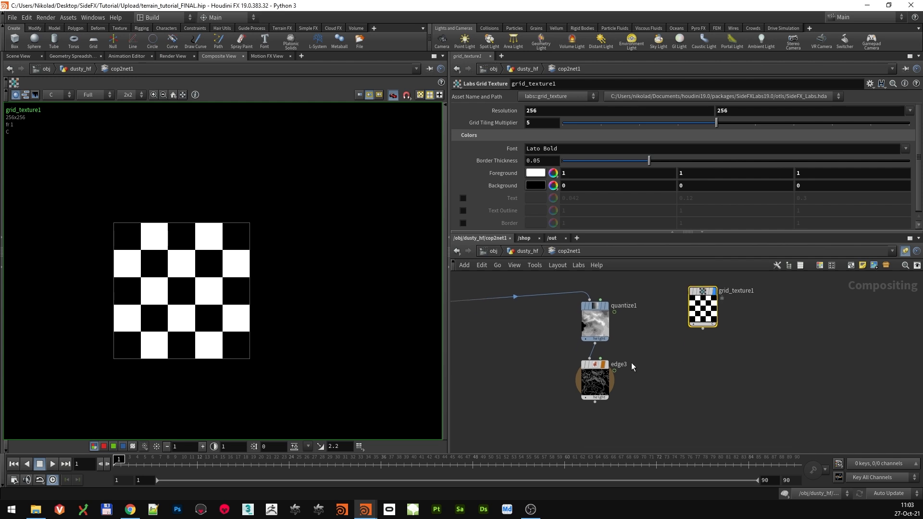
pyautogui.click(597, 369)
pyautogui.keyDown('alt'); pyautogui.moveTo(598, 369); pyautogui.dragTo(705, 371); pyautogui.keyUp('alt')
pyautogui.moveTo(703, 329); pyautogui.dragTo(703, 363)
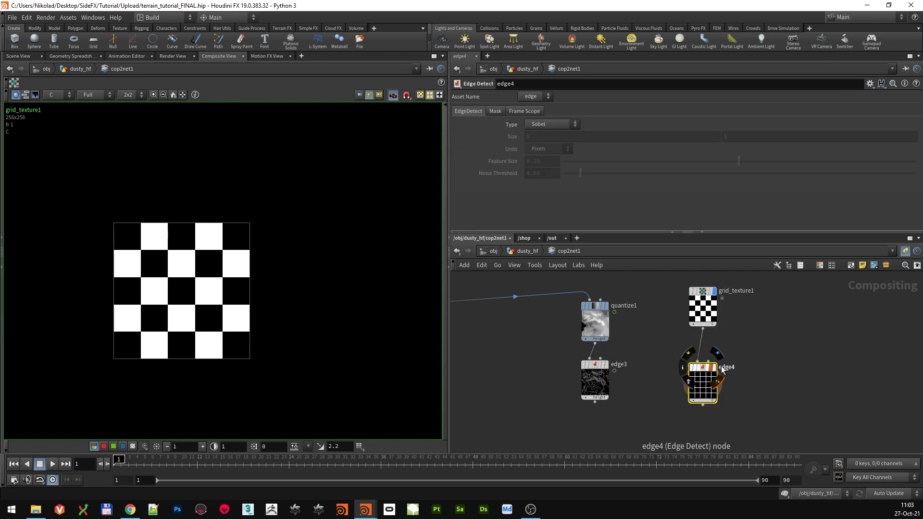
pyautogui.click(714, 366)
pyautogui.scroll(5, 226, 308)
pyautogui.scroll(-4, 233, 303)
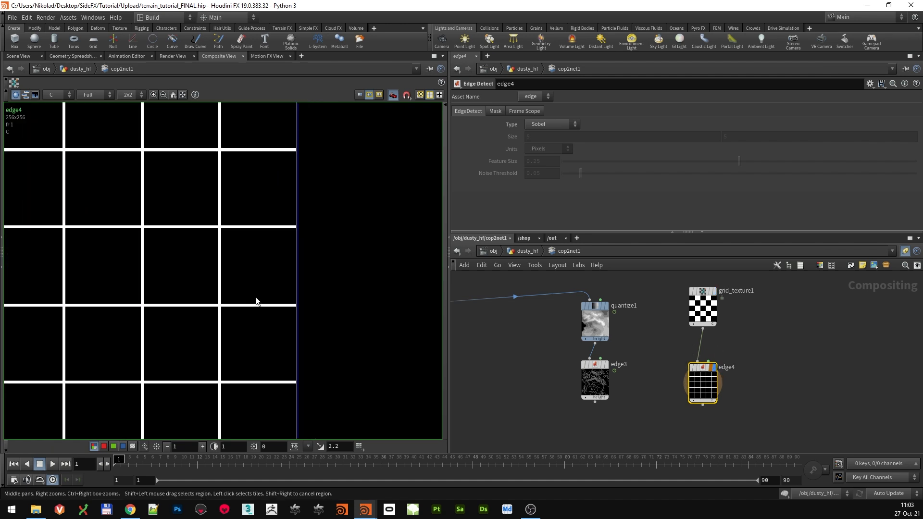
pyautogui.moveTo(706, 367); pyautogui.dragTo(705, 376)
pyautogui.moveTo(733, 343); pyautogui.dragTo(723, 371, button='middle')
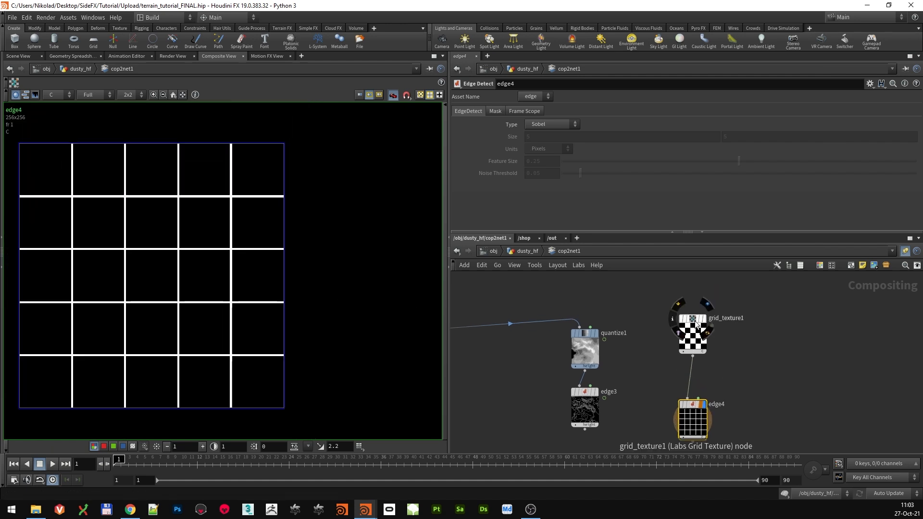
# Insert a Scale node on the wire between grid_texture1 and edge4
pyautogui.moveTo(694, 319); pyautogui.dragTo(694, 291)
pyautogui.press('Tab')
pyautogui.write('sca')
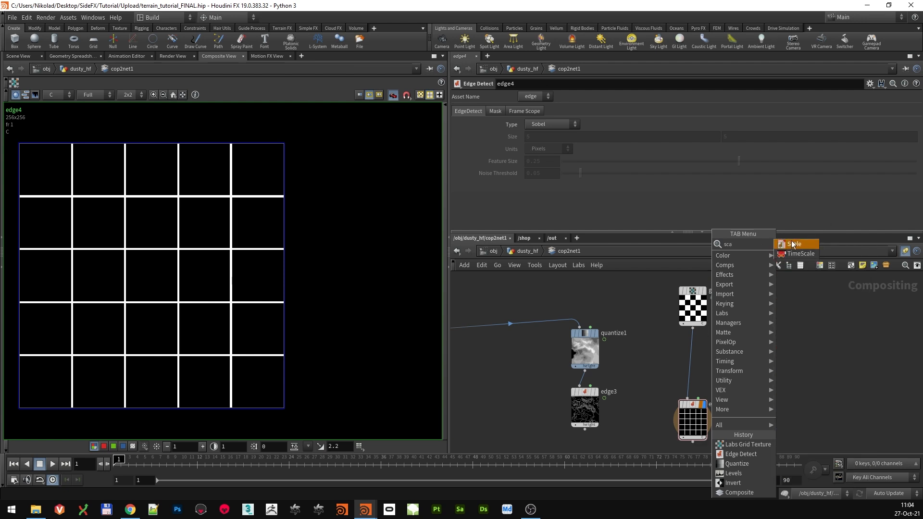
pyautogui.press('Return')
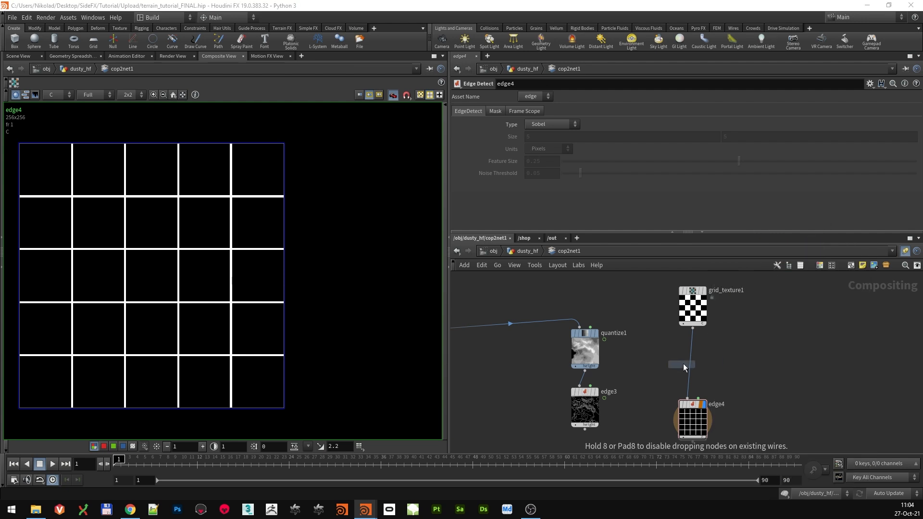
pyautogui.click(703, 349)
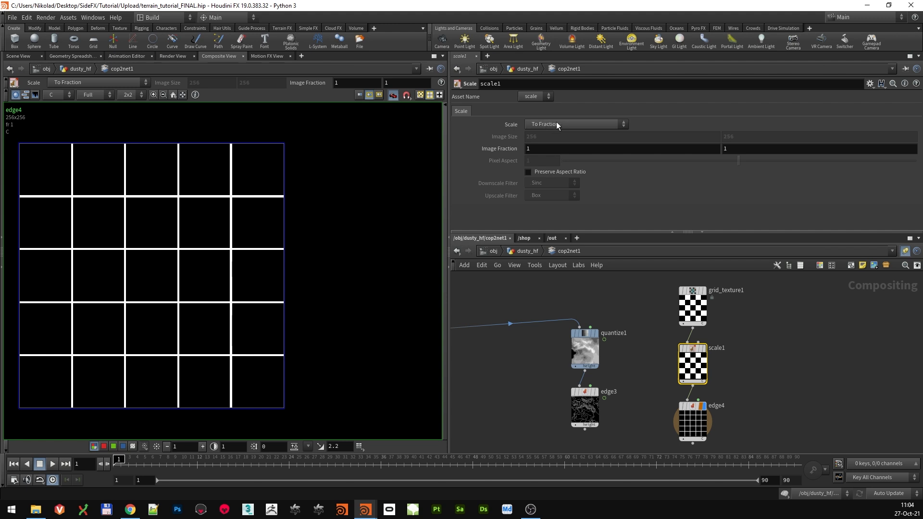
# Set the Scale node's image fraction to 16 by 16
pyautogui.doubleClick(539, 149)
pyautogui.write('6')
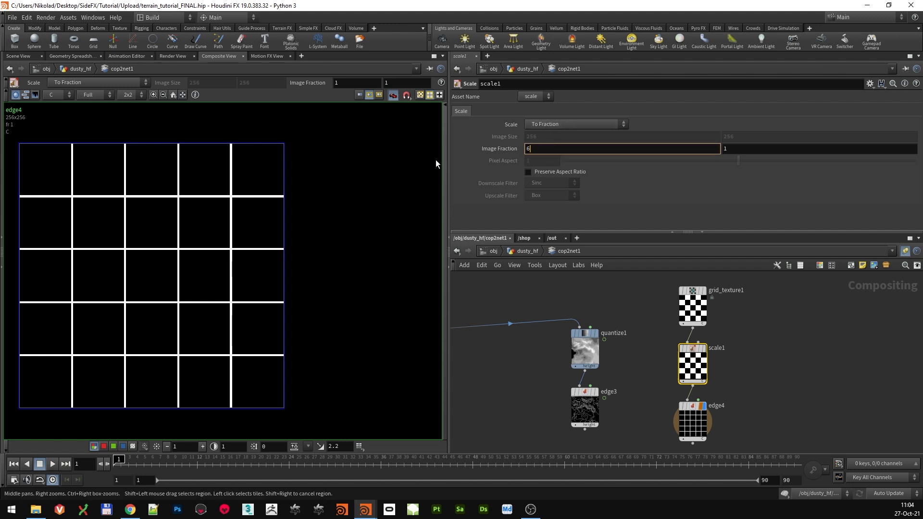
pyautogui.press('BackSpace')
pyautogui.write('16')
pyautogui.press('Return')
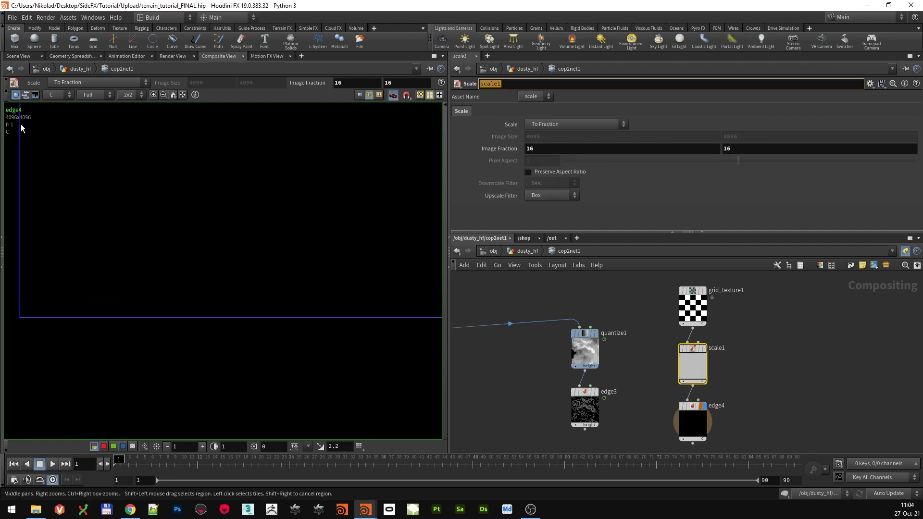
pyautogui.moveTo(725, 368); pyautogui.dragTo(799, 289, button='middle')
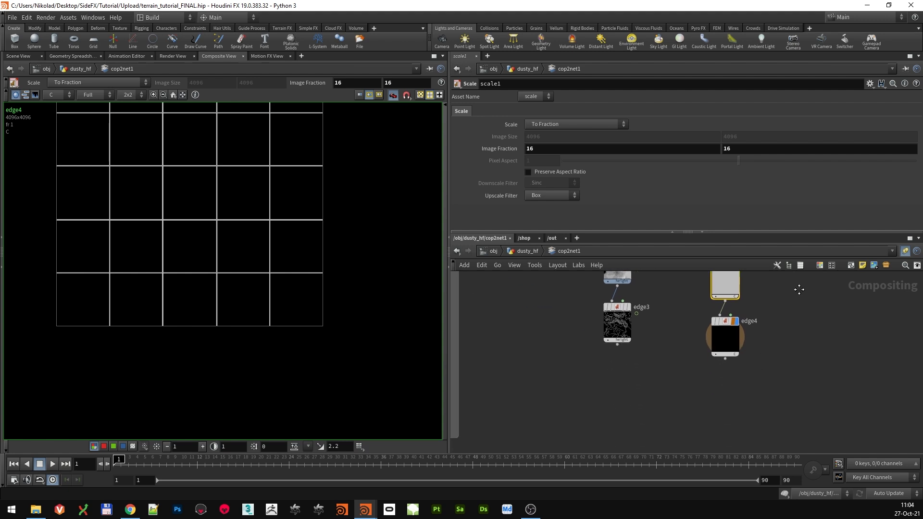
pyautogui.scroll(5, 741, 355)
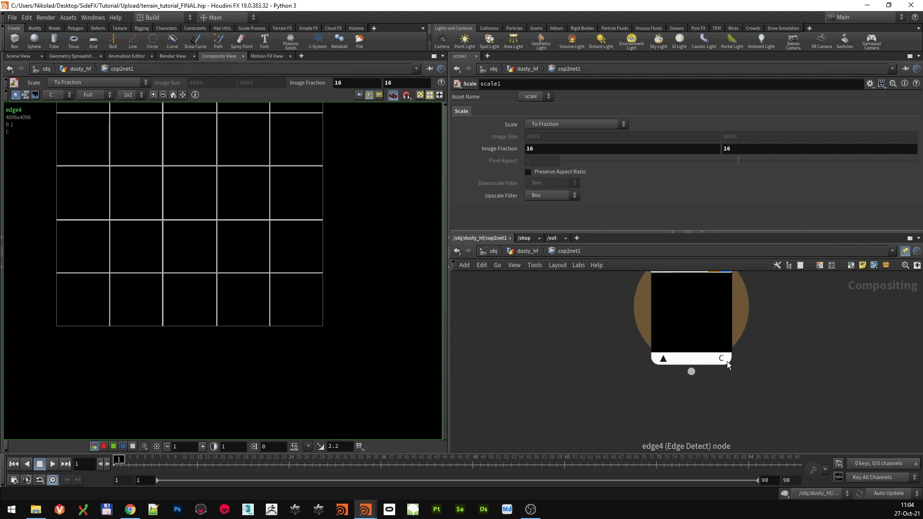
pyautogui.scroll(-5, 777, 368)
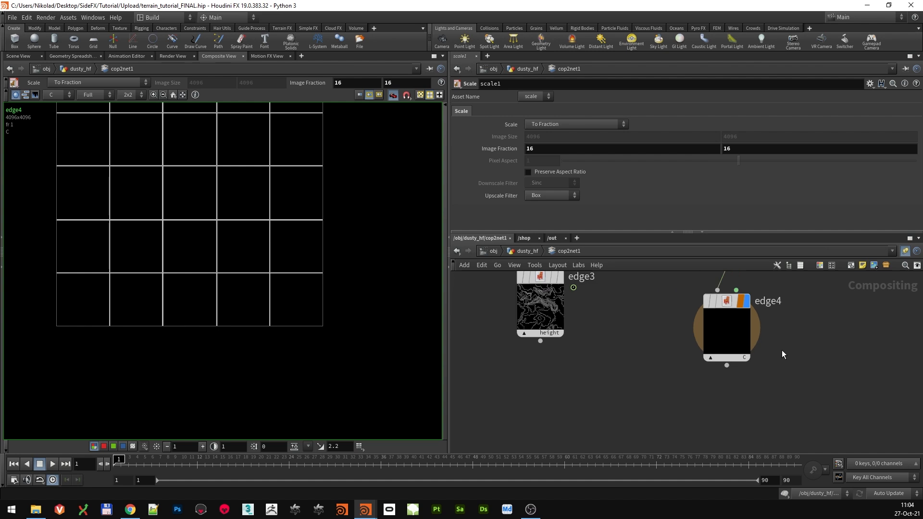
pyautogui.click(727, 367)
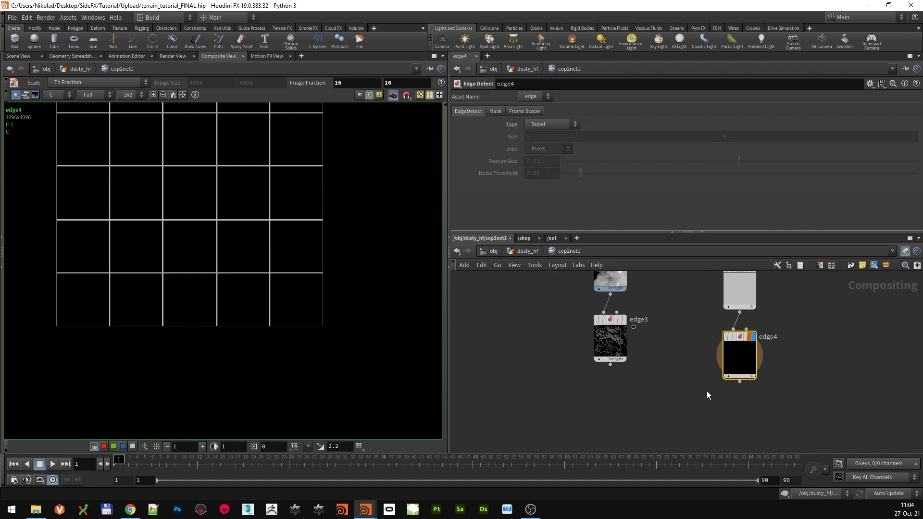
pyautogui.scroll(-2, 644, 373)
pyautogui.press('Tab')
pyautogui.write('comp')
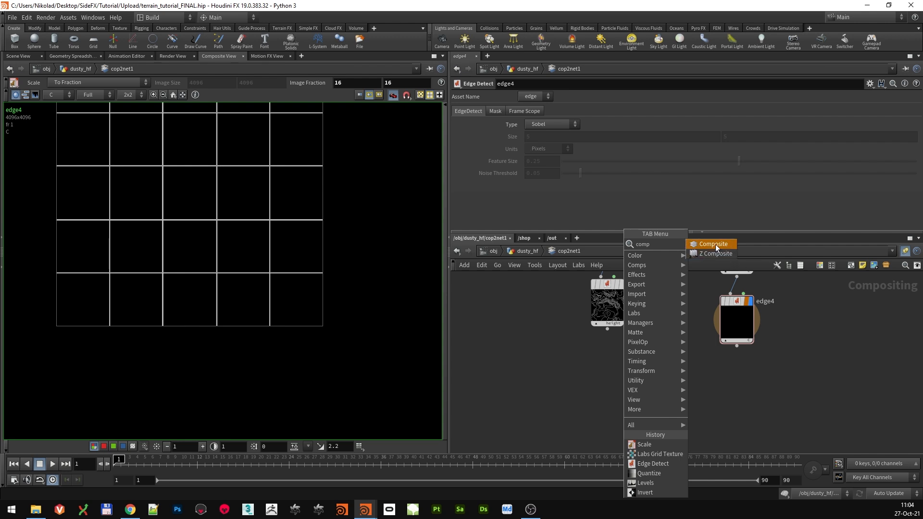
pyautogui.click(715, 244)
pyautogui.click(637, 394)
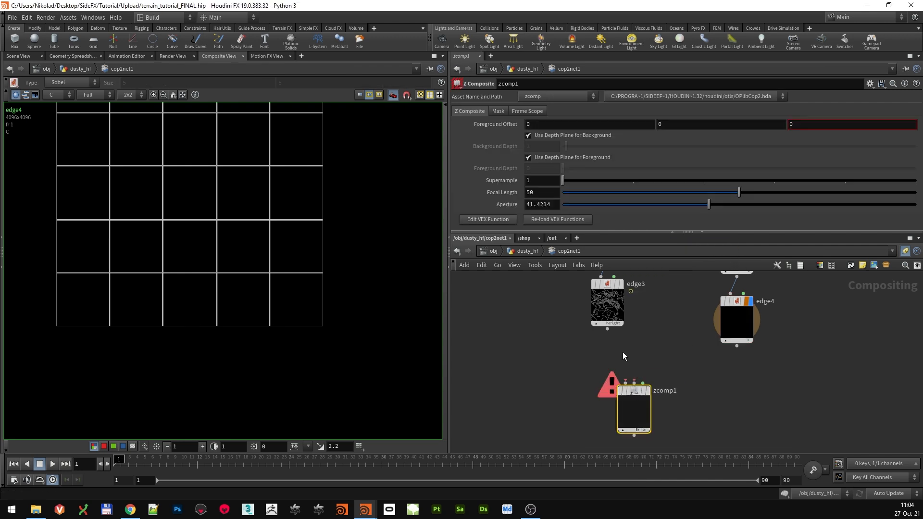
pyautogui.scroll(2, 623, 352)
pyautogui.moveTo(637, 388); pyautogui.dragTo(604, 325)
pyautogui.moveTo(641, 403); pyautogui.dragTo(628, 404)
pyautogui.moveTo(759, 346); pyautogui.dragTo(643, 407)
pyautogui.click(639, 399)
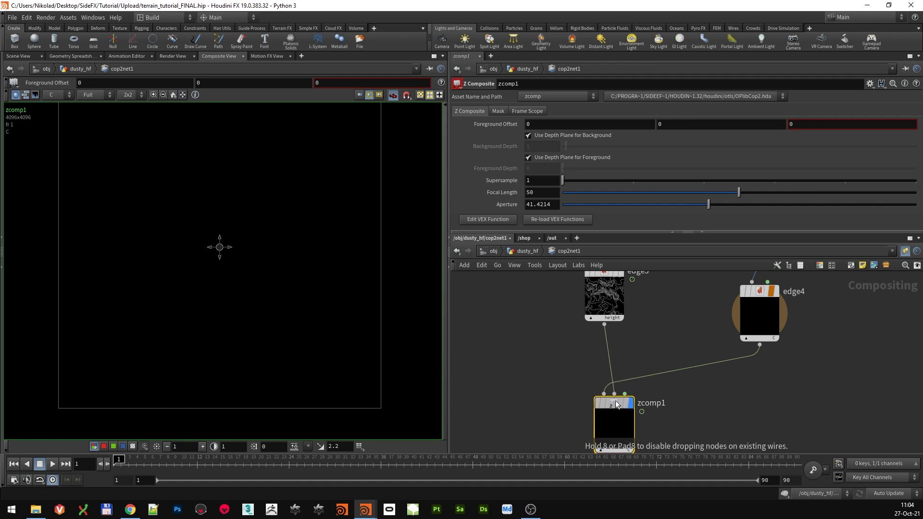
pyautogui.press('Delete')
# Add a Composite node below edge3 and edge4, wiring edge4 into its first input and edge3 into its second
pyautogui.press('Tab')
pyautogui.write('comp')
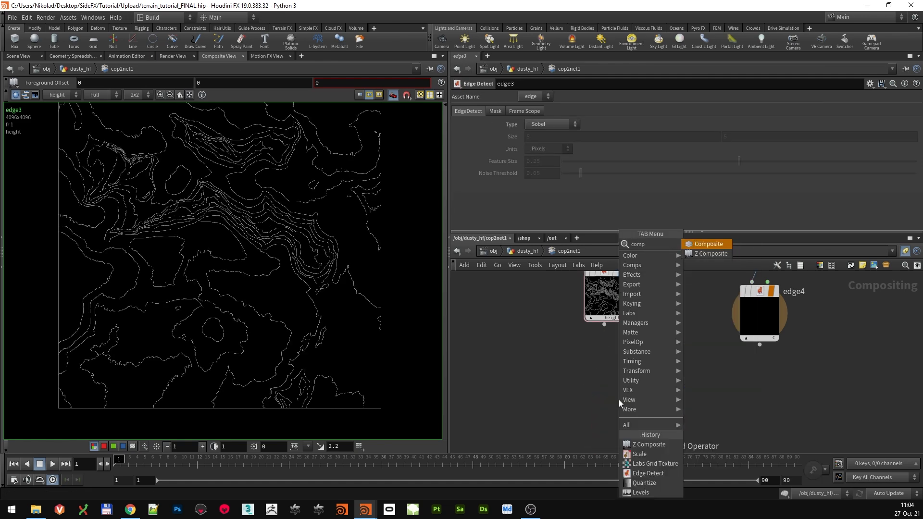
pyautogui.click(708, 245)
pyautogui.click(630, 408)
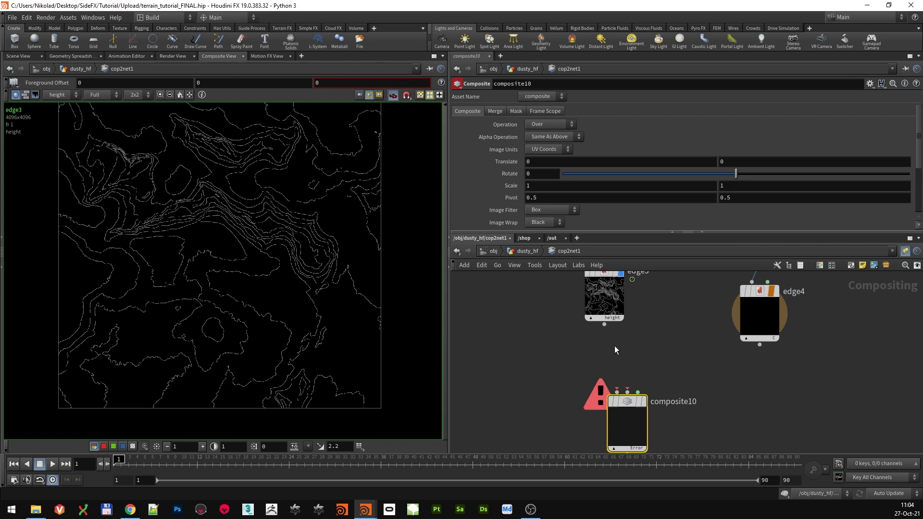
pyautogui.moveTo(605, 325); pyautogui.dragTo(627, 393)
pyautogui.moveTo(759, 345); pyautogui.dragTo(617, 393)
# Display composite10 in the viewer and set its operation to Add
pyautogui.scroll(-4, 635, 356)
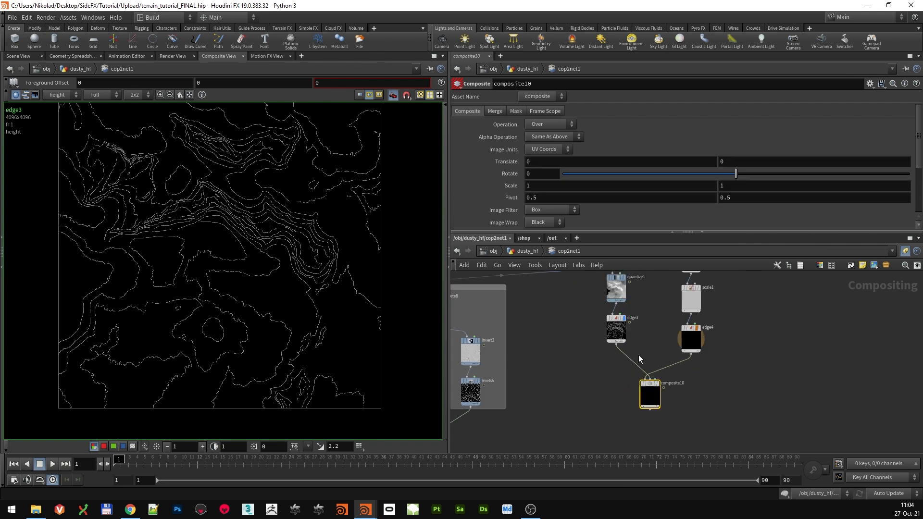
pyautogui.scroll(4, 681, 398)
pyautogui.click(642, 376)
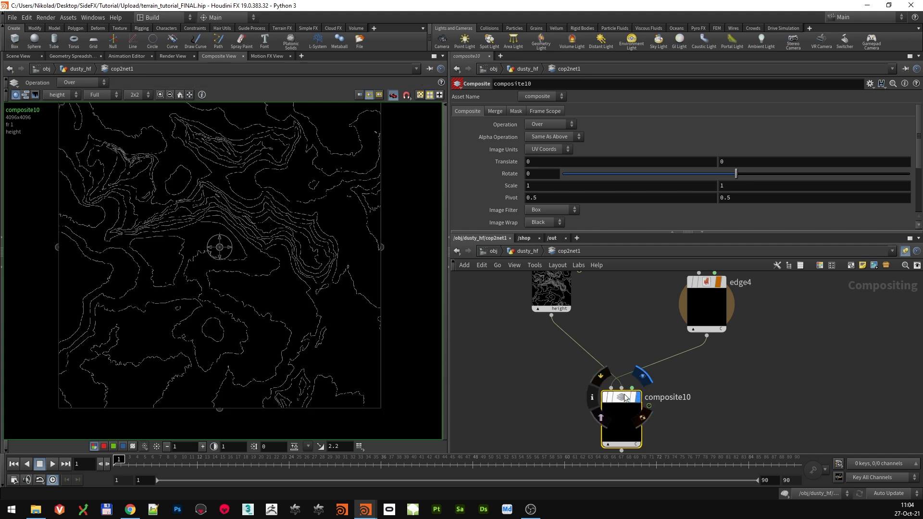
pyautogui.click(536, 125)
pyautogui.click(549, 192)
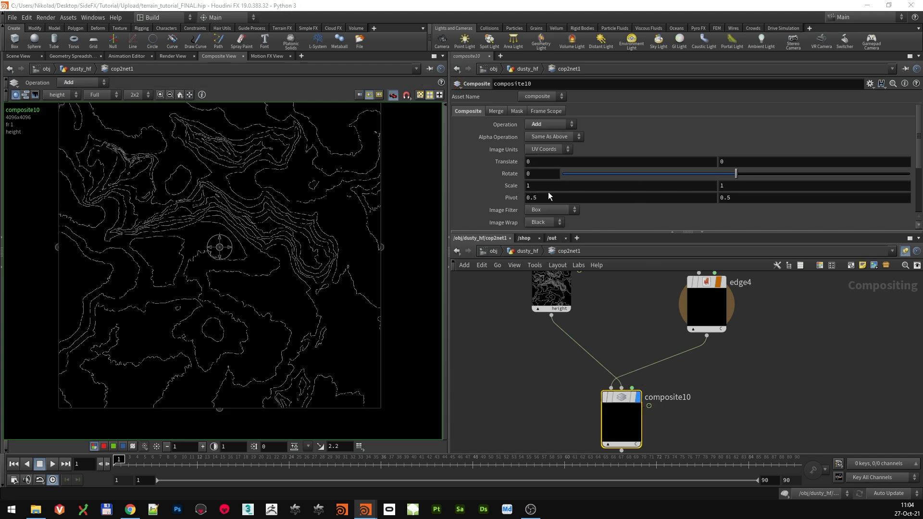
pyautogui.scroll(5, 320, 291)
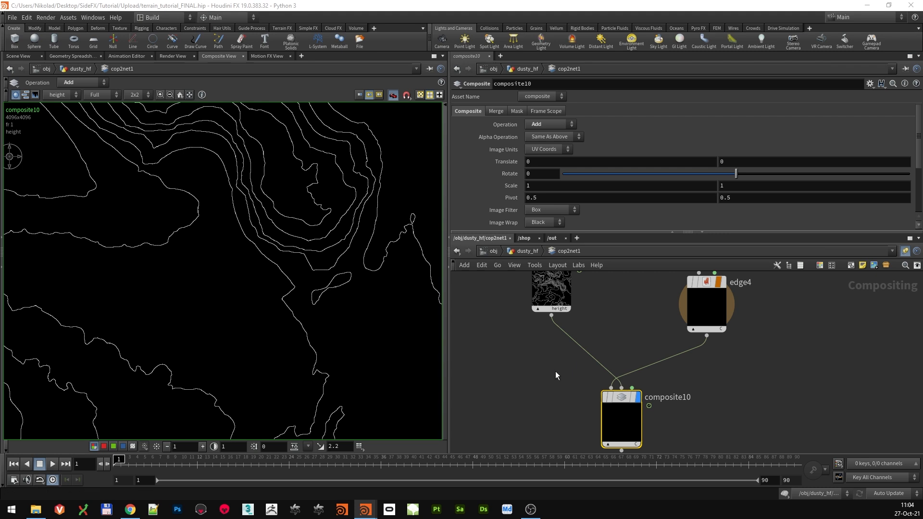
# Shift the grid node chain closer to the contour nodes and insert a Rename node on the wire between edge4 and composite10
pyautogui.moveTo(650, 332); pyautogui.dragTo(644, 383, button='middle')
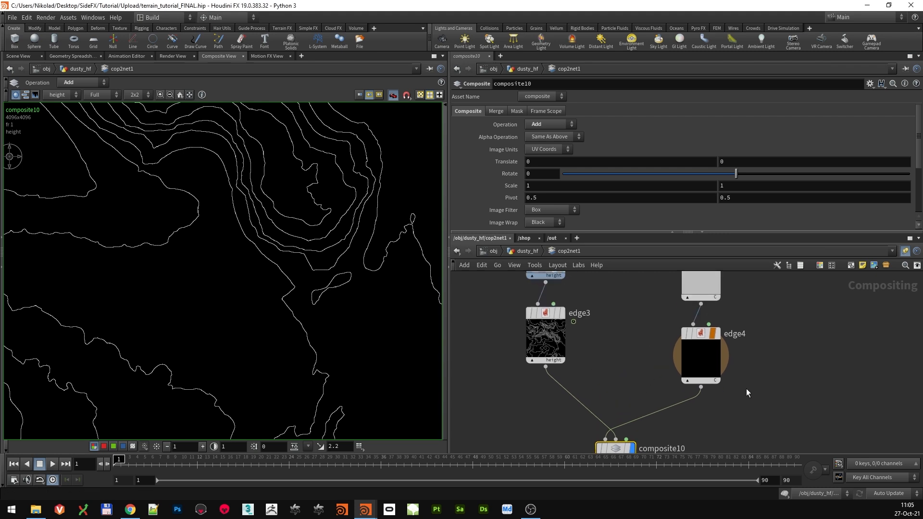
pyautogui.scroll(-6, 753, 388)
pyautogui.moveTo(734, 318); pyautogui.dragTo(664, 317)
pyautogui.scroll(5, 672, 407)
pyautogui.press('Tab')
pyautogui.write('renam')
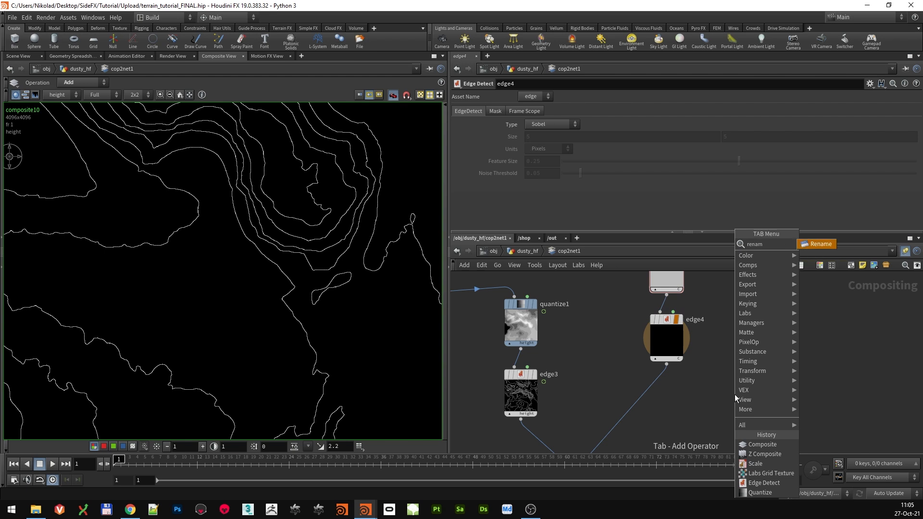
pyautogui.click(827, 246)
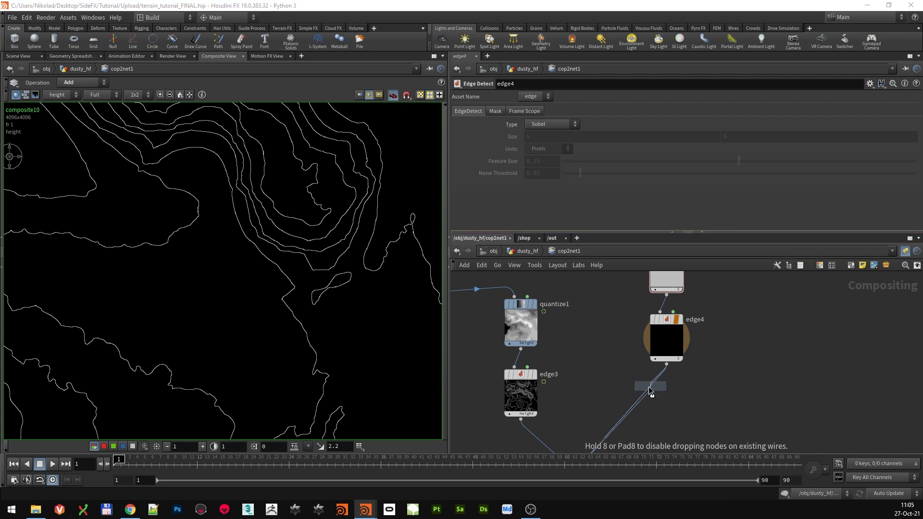
pyautogui.click(646, 391)
pyautogui.moveTo(646, 391); pyautogui.dragTo(663, 391)
# Set the Rename node to rename plane C to height and check the combined grid and contour lines in the viewer
pyautogui.click(547, 124)
pyautogui.click(567, 139)
pyautogui.press('Return')
pyautogui.scroll(-5, 381, 316)
pyautogui.scroll(10, 301, 283)
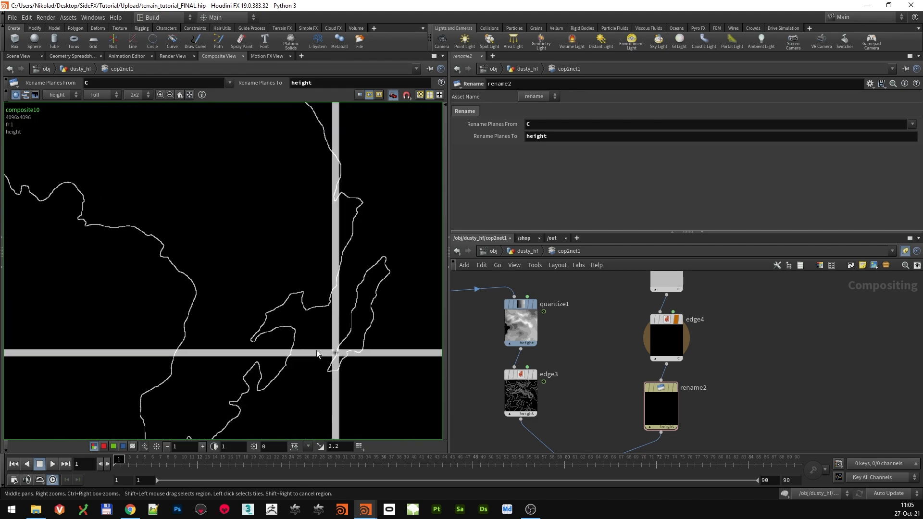
pyautogui.scroll(-6, 366, 354)
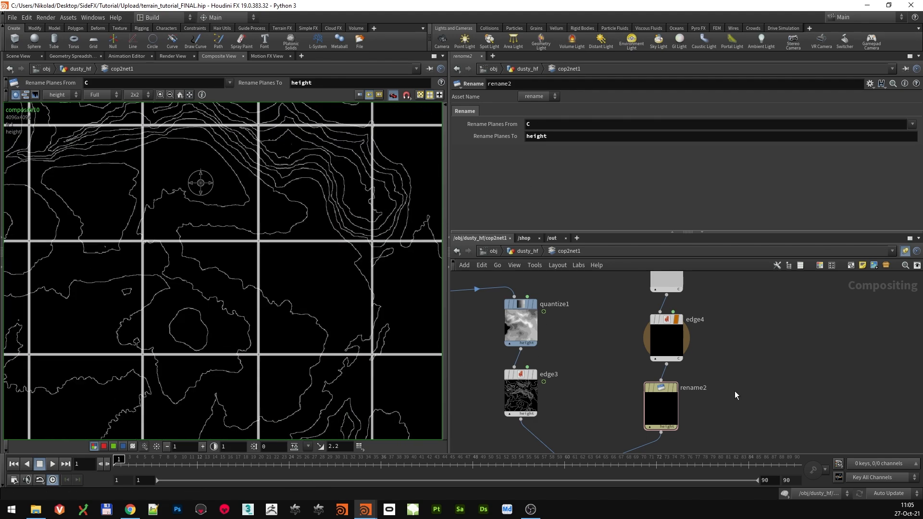
# Examine composite10's thumbnail to see how the colour grid and the height contours are being combined
pyautogui.moveTo(735, 385); pyautogui.dragTo(760, 298, button='middle')
pyautogui.scroll(1, 634, 381)
pyautogui.scroll(5, 635, 381)
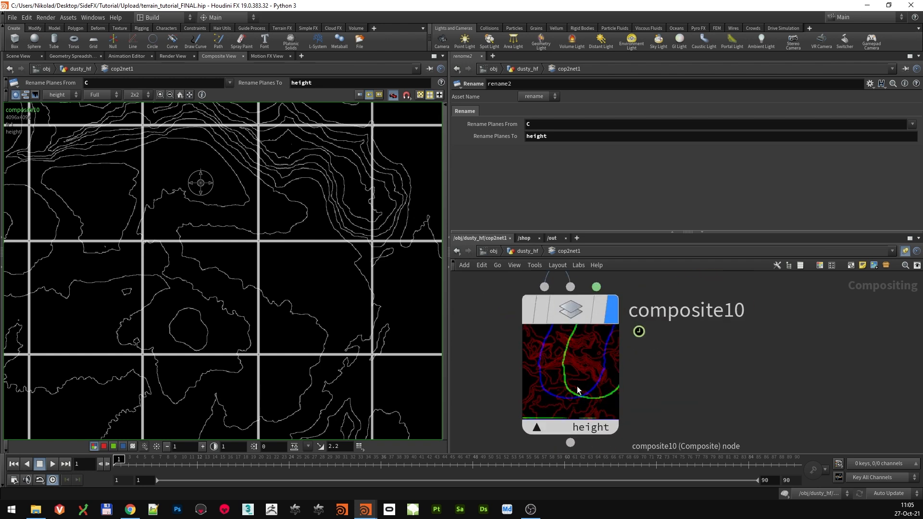
pyautogui.scroll(-5, 590, 368)
pyautogui.scroll(5, 592, 372)
pyautogui.scroll(-4, 621, 351)
pyautogui.moveTo(639, 331)
pyautogui.scroll(-5, 639, 336)
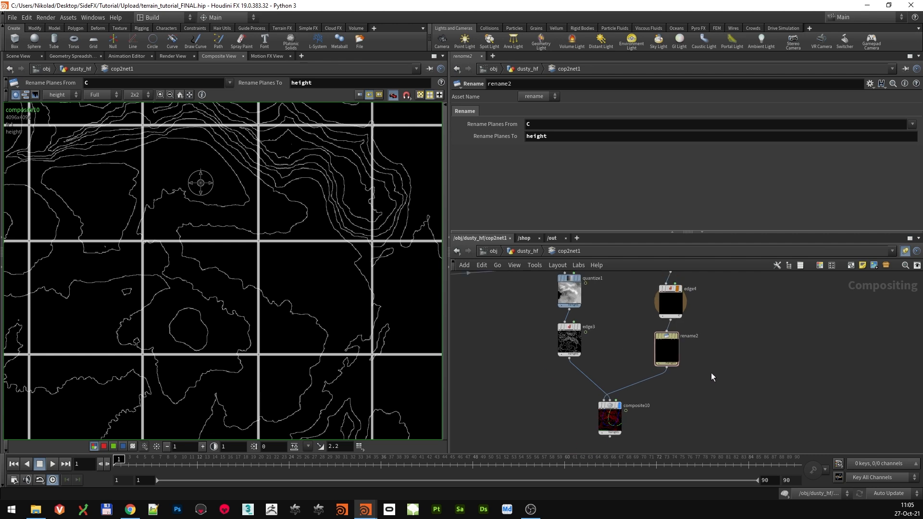
# Move the grid_texture1, scale1 and edge4 chain up and insert a Channel Copy node between edge4 and rename2
pyautogui.moveTo(709, 331); pyautogui.dragTo(680, 441, button='middle')
pyautogui.scroll(-2, 649, 344)
pyautogui.moveTo(680, 441); pyautogui.dragTo(609, 323)
pyautogui.moveTo(621, 415); pyautogui.dragTo(621, 383)
pyautogui.click(703, 405)
pyautogui.press('Tab')
pyautogui.write('cop')
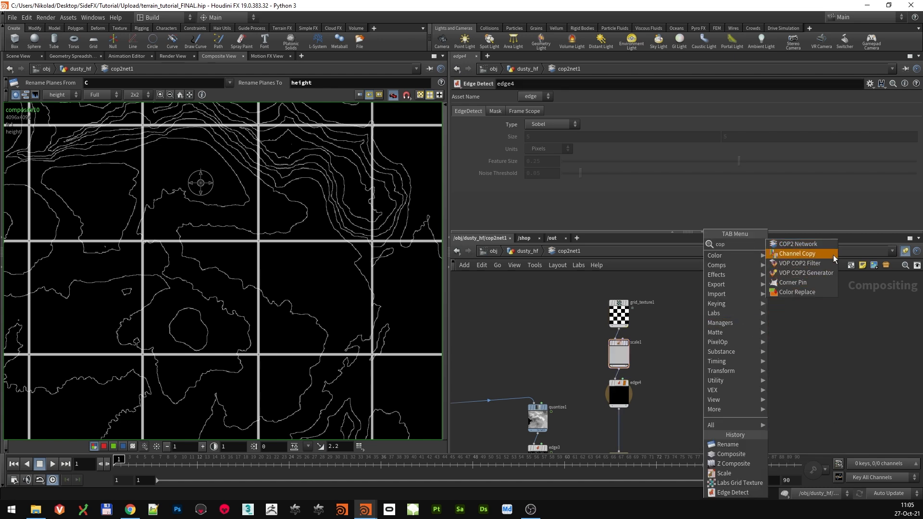
pyautogui.click(833, 252)
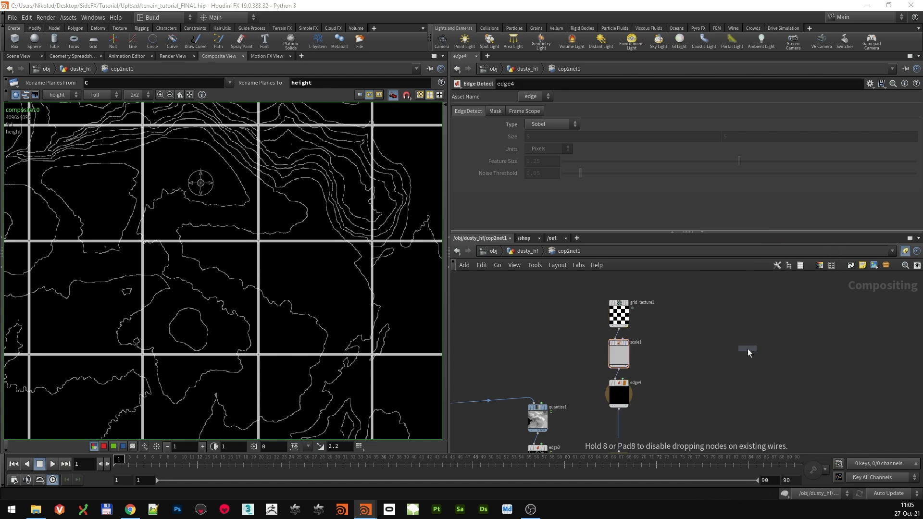
pyautogui.click(619, 420)
pyautogui.moveTo(626, 430); pyautogui.dragTo(628, 357, button='middle')
pyautogui.scroll(4, 625, 357)
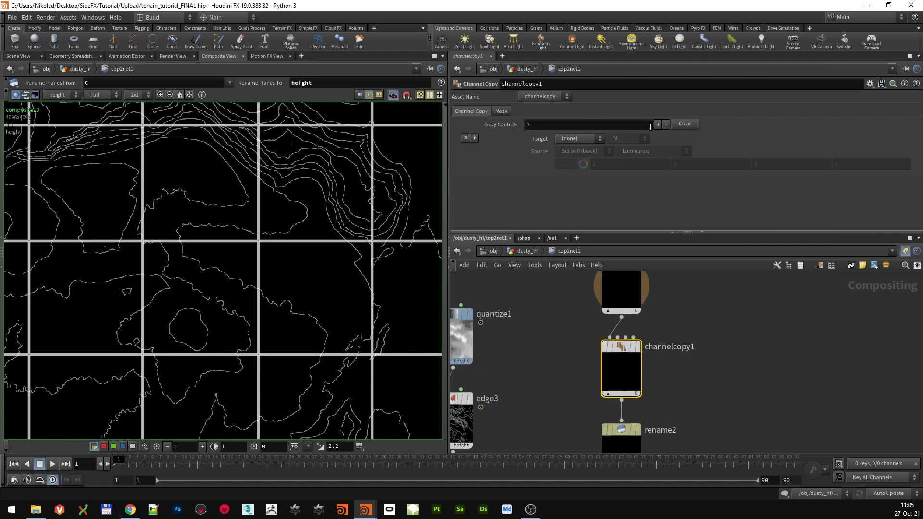
# Set the Channel Copy target to a new plane A and its source to Input 1 : C.r
pyautogui.click(595, 140)
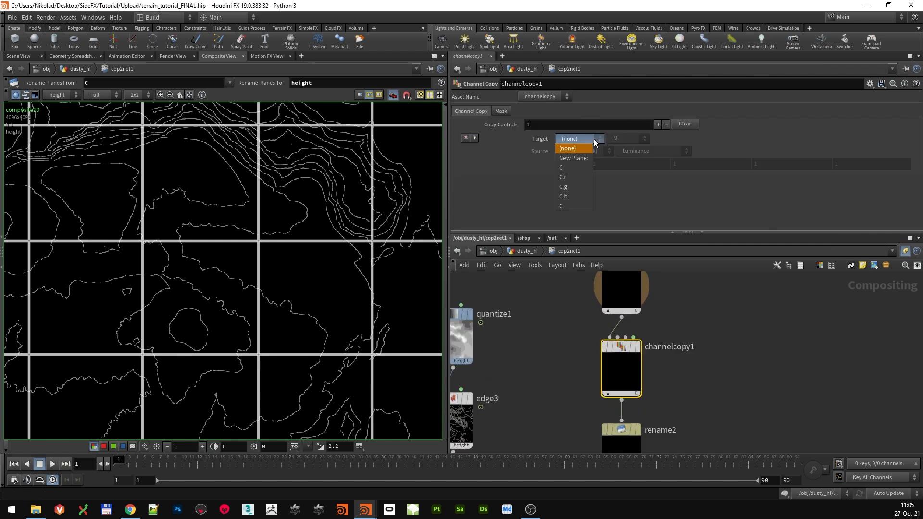
pyautogui.click(579, 159)
pyautogui.click(637, 138)
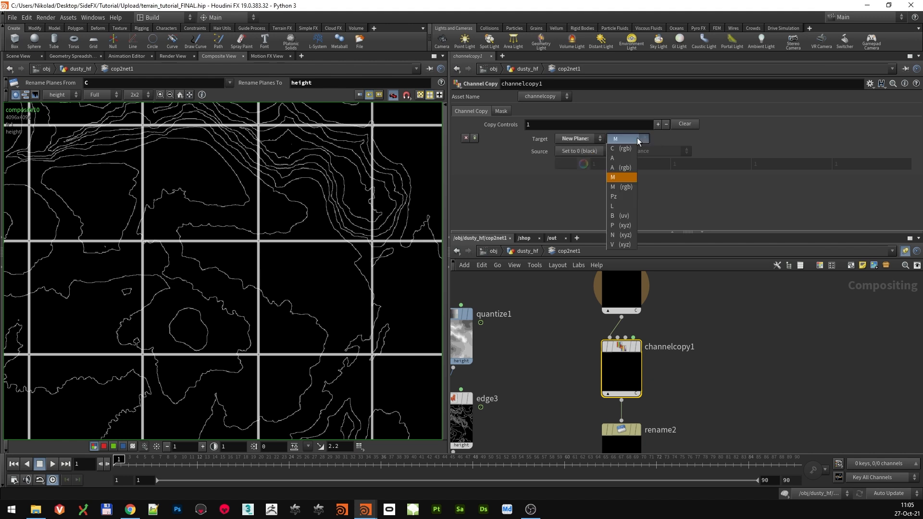
pyautogui.click(625, 160)
pyautogui.click(598, 150)
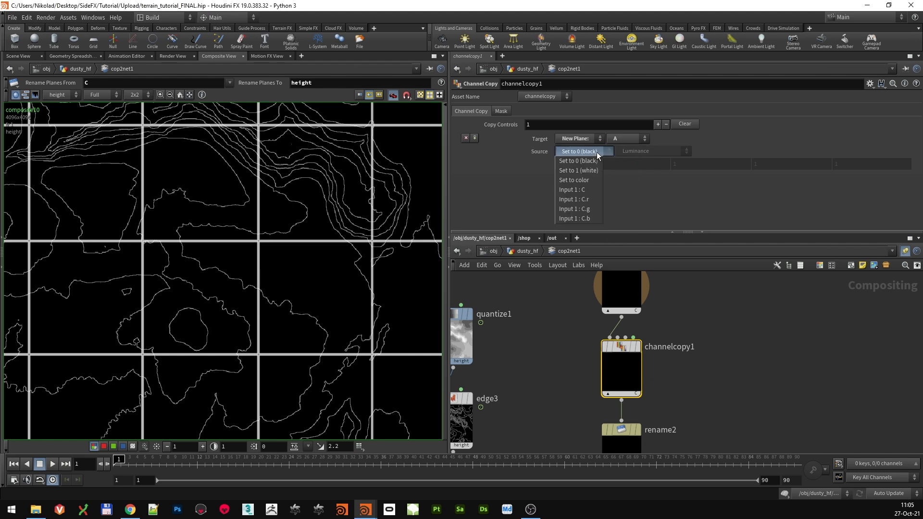
pyautogui.click(593, 199)
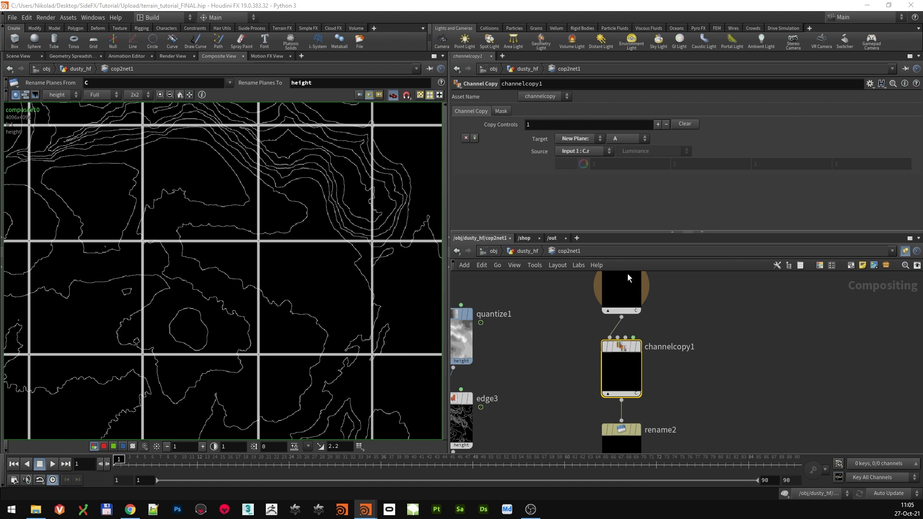
# View the channelcopy1 output, then display rename2 and change its source plane to A
pyautogui.moveTo(710, 409); pyautogui.dragTo(706, 365, button='middle')
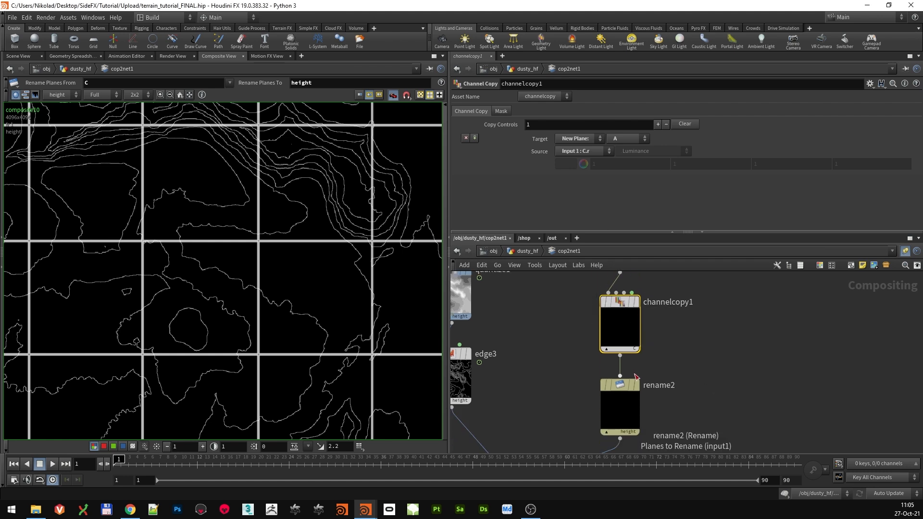
pyautogui.click(642, 281)
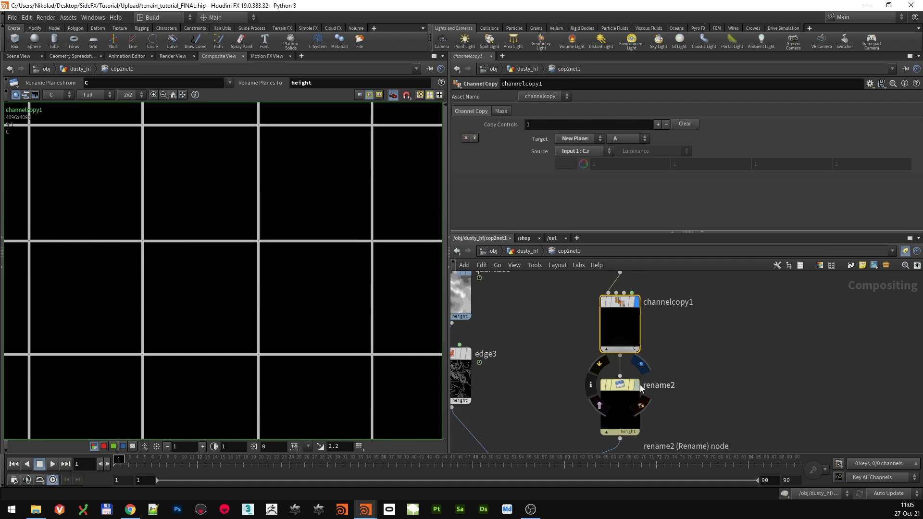
pyautogui.click(625, 384)
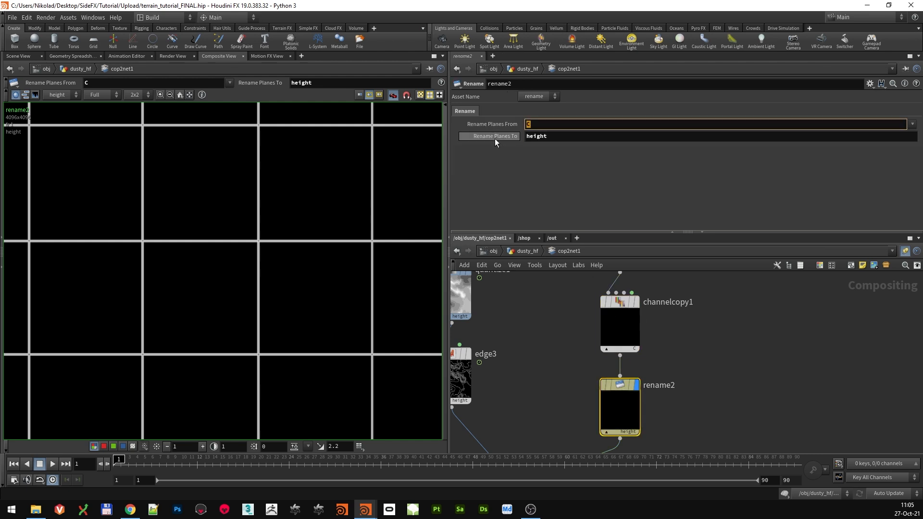
pyautogui.scroll(-2, 554, 366)
pyautogui.keyDown('space'); pyautogui.moveTo(558, 375); pyautogui.dragTo(577, 276); pyautogui.keyUp('space')
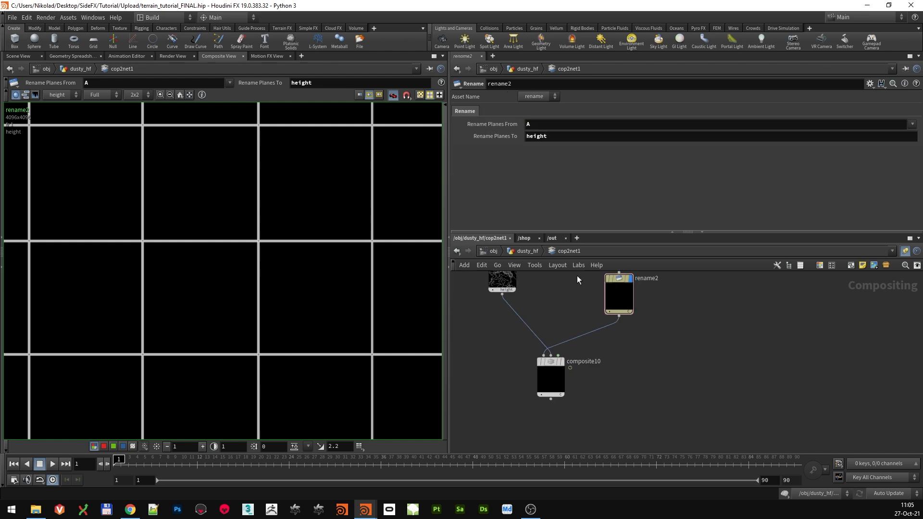
# Display composite10 in the viewer again and select it to show its parameters
pyautogui.scroll(4, 554, 359)
pyautogui.click(569, 368)
pyautogui.scroll(3, 549, 404)
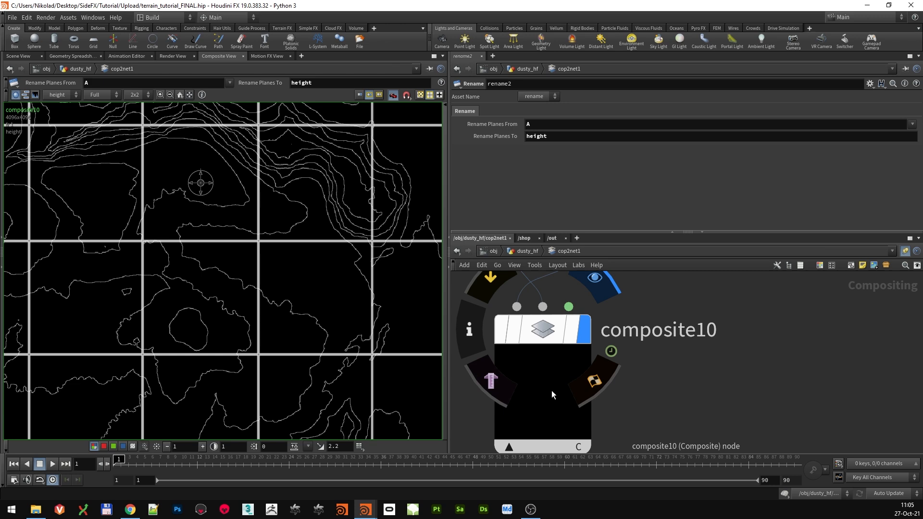
pyautogui.click(553, 387)
pyautogui.scroll(-5, 599, 365)
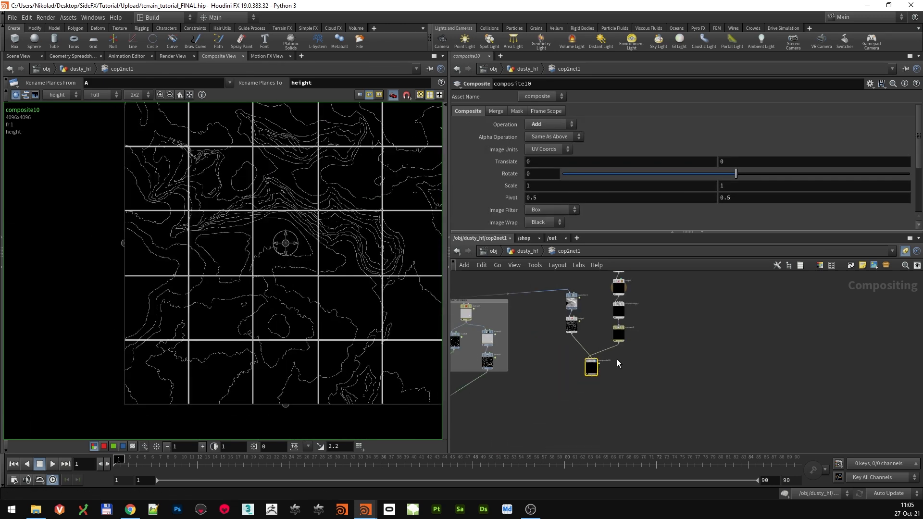
# Examine the combined contour and grid result and the planes passed from edge4 through rename2 to composite10
pyautogui.scroll(6, 625, 336)
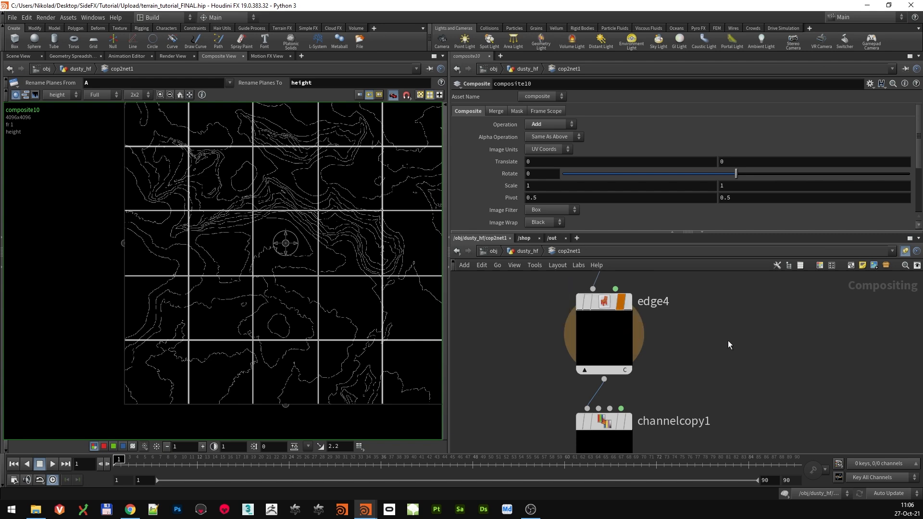
pyautogui.scroll(-5, 716, 356)
pyautogui.scroll(5, 626, 399)
pyautogui.scroll(2, 359, 301)
pyautogui.scroll(3, 314, 256)
pyautogui.scroll(-6, 313, 256)
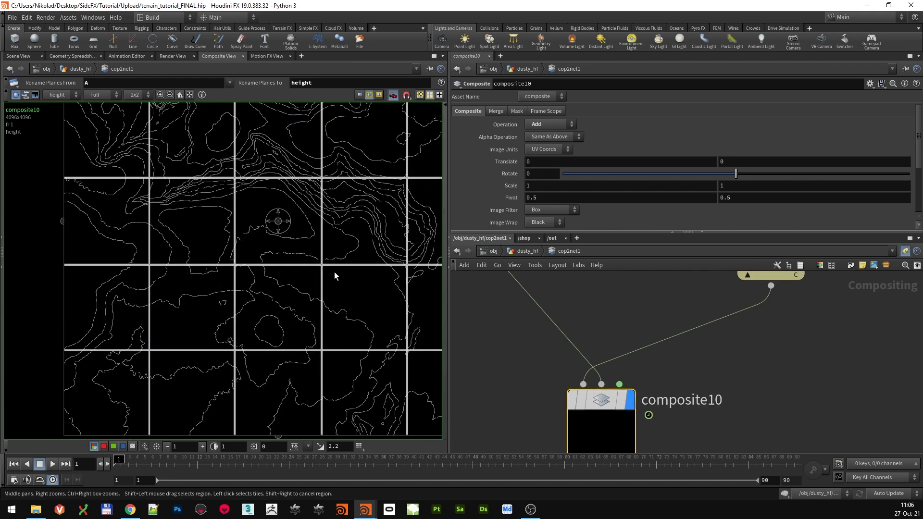
pyautogui.moveTo(721, 368); pyautogui.dragTo(716, 347, button='middle')
pyautogui.scroll(-1, 715, 348)
pyautogui.moveTo(796, 353); pyautogui.dragTo(711, 452, button='middle')
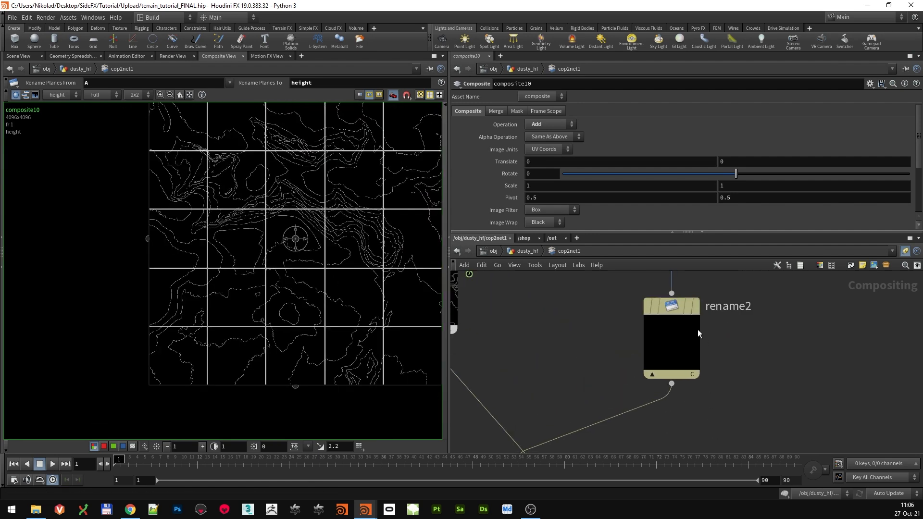
pyautogui.click(676, 307)
pyautogui.moveTo(759, 339); pyautogui.dragTo(734, 422, button='middle')
pyautogui.moveTo(738, 375); pyautogui.dragTo(743, 355, button='middle')
pyautogui.moveTo(744, 440); pyautogui.dragTo(826, 284, button='middle')
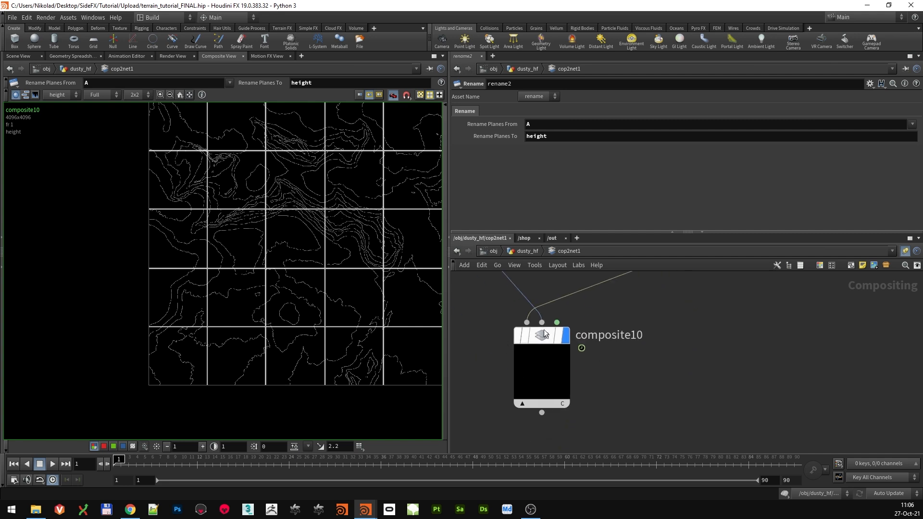
# Select composite10 and examine the thickness of the contour lines and grid lines in its combined height output
pyautogui.click(544, 331)
pyautogui.scroll(-3, 650, 359)
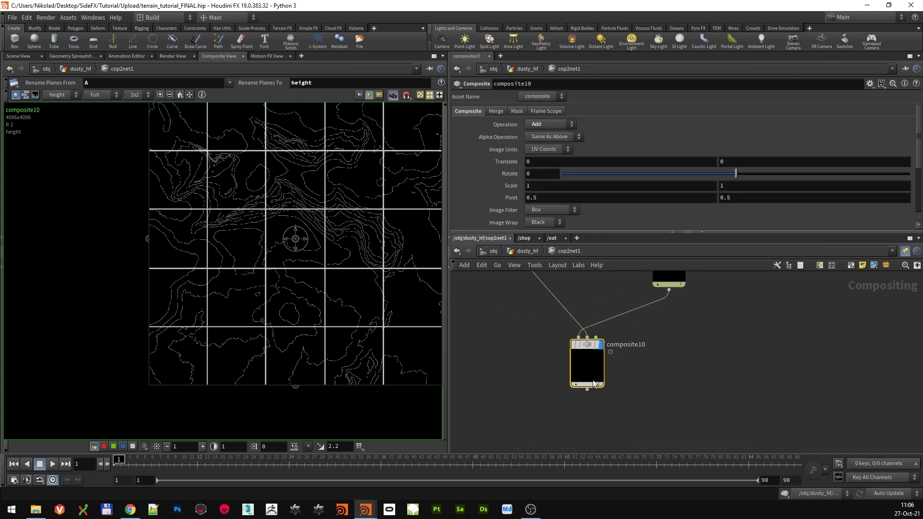
pyautogui.scroll(3, 593, 381)
pyautogui.click(606, 389)
pyautogui.click(620, 393)
pyautogui.scroll(2, 583, 346)
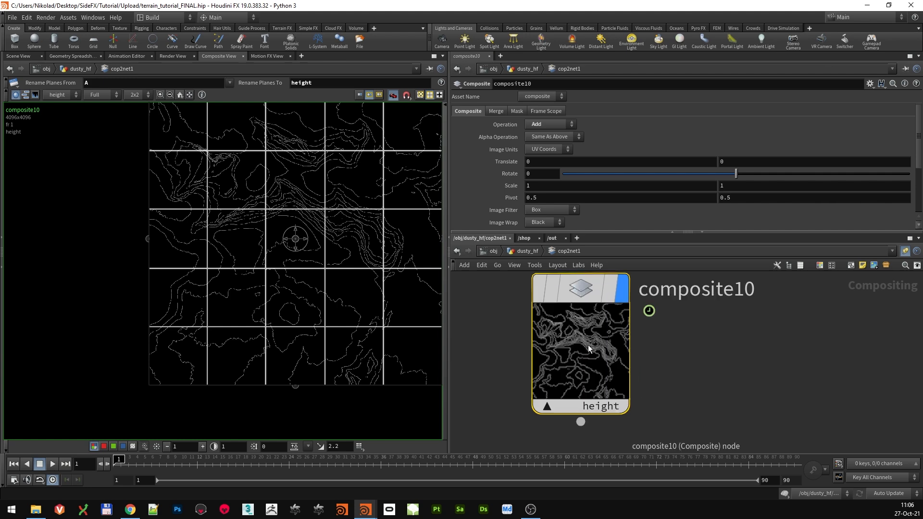
pyautogui.scroll(-6, 339, 290)
pyautogui.moveTo(352, 263); pyautogui.dragTo(281, 272, button='middle')
pyautogui.scroll(8, 281, 272)
pyautogui.scroll(-1, 281, 272)
pyautogui.scroll(6, 282, 270)
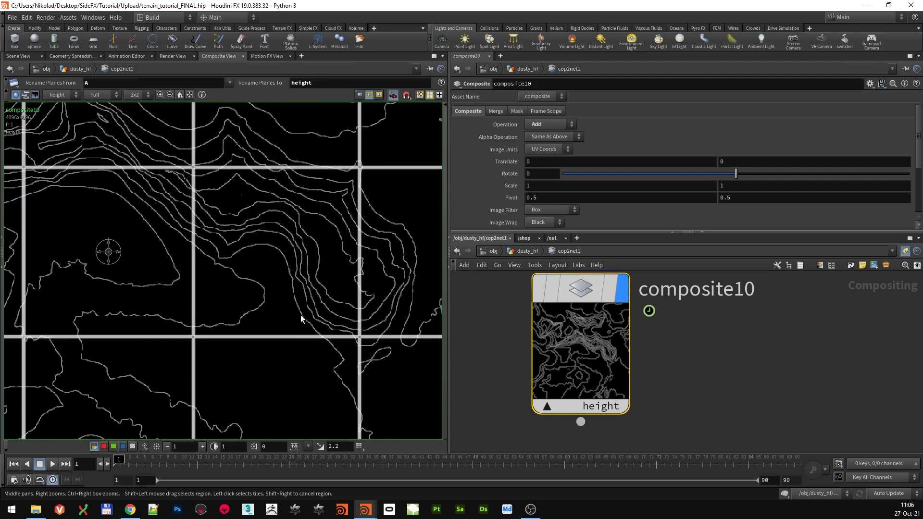
pyautogui.scroll(-3, 304, 325)
pyautogui.scroll(2, 353, 289)
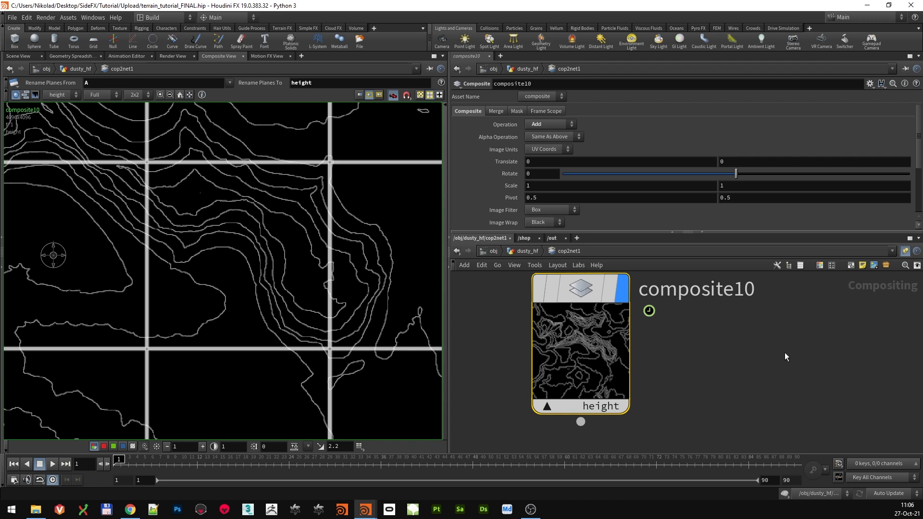
# Set the upscale filter of the scale1 node in the grid branch to Point
pyautogui.scroll(-6, 784, 353)
pyautogui.moveTo(849, 323); pyautogui.dragTo(728, 410, button='middle')
pyautogui.scroll(-1, 728, 298)
pyautogui.moveTo(728, 294); pyautogui.dragTo(697, 384, button='middle')
pyautogui.scroll(4, 697, 373)
pyautogui.moveTo(696, 308); pyautogui.dragTo(690, 439, button='middle')
pyautogui.scroll(-3, 706, 371)
pyautogui.moveTo(706, 371); pyautogui.dragTo(699, 421, button='middle')
pyautogui.click(660, 333)
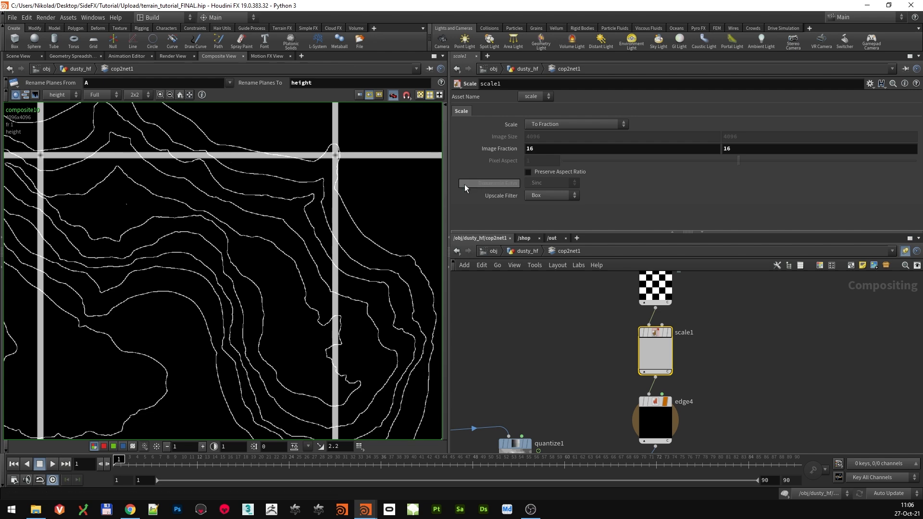
pyautogui.click(553, 196)
pyautogui.click(551, 207)
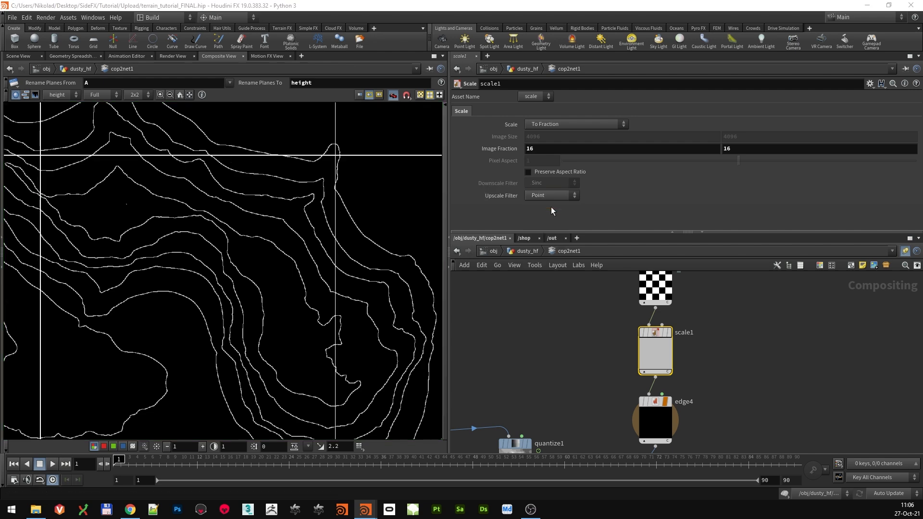
# Examine the grid lines against the contour lines in composite10, both close up and across the whole image
pyautogui.scroll(5, 353, 162)
pyautogui.scroll(-10, 351, 298)
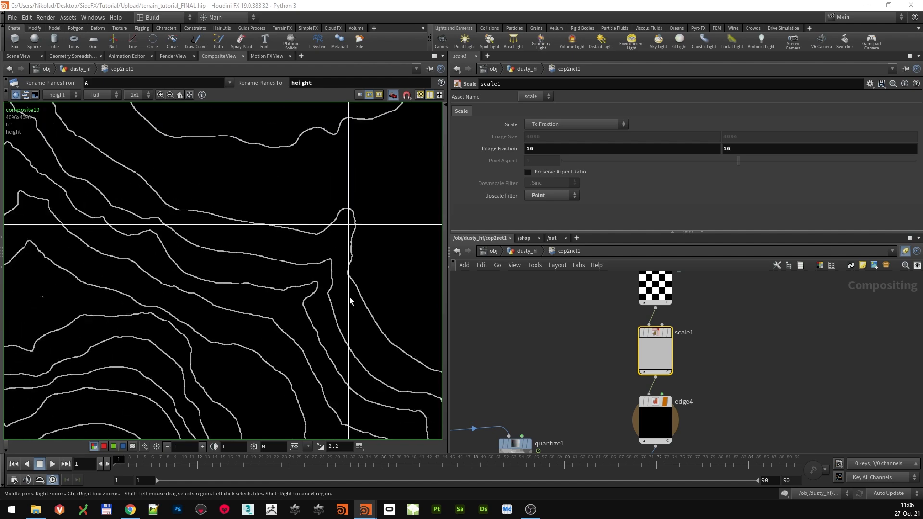
pyautogui.moveTo(359, 280); pyautogui.dragTo(403, 160, button='middle')
pyautogui.scroll(-5, 350, 247)
pyautogui.moveTo(334, 262); pyautogui.dragTo(284, 399, button='middle')
pyautogui.scroll(2, 291, 365)
pyautogui.moveTo(288, 353); pyautogui.dragTo(290, 323, button='middle')
pyautogui.scroll(-5, 789, 385)
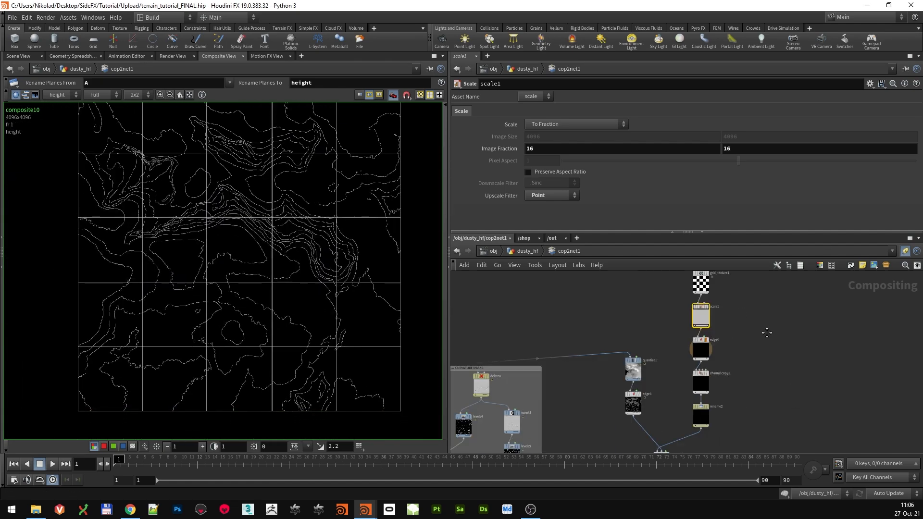
pyautogui.scroll(6, 282, 272)
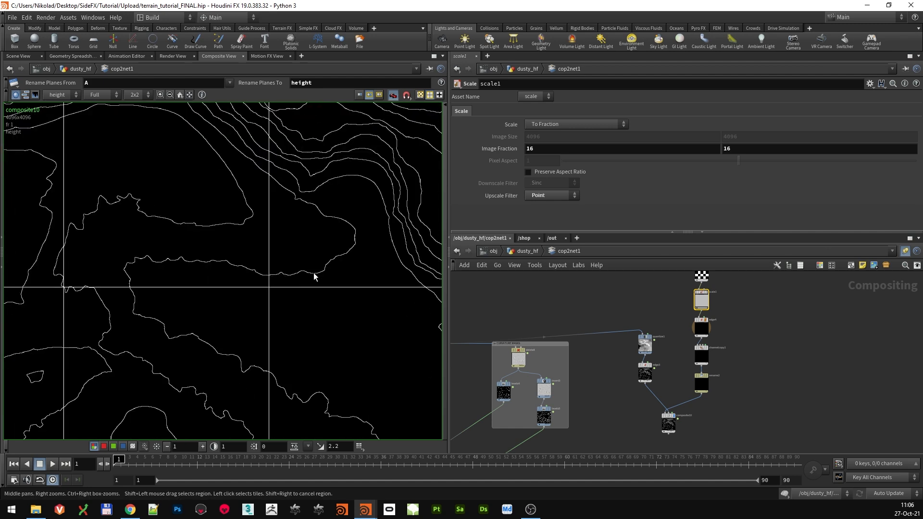
pyautogui.scroll(1, 231, 283)
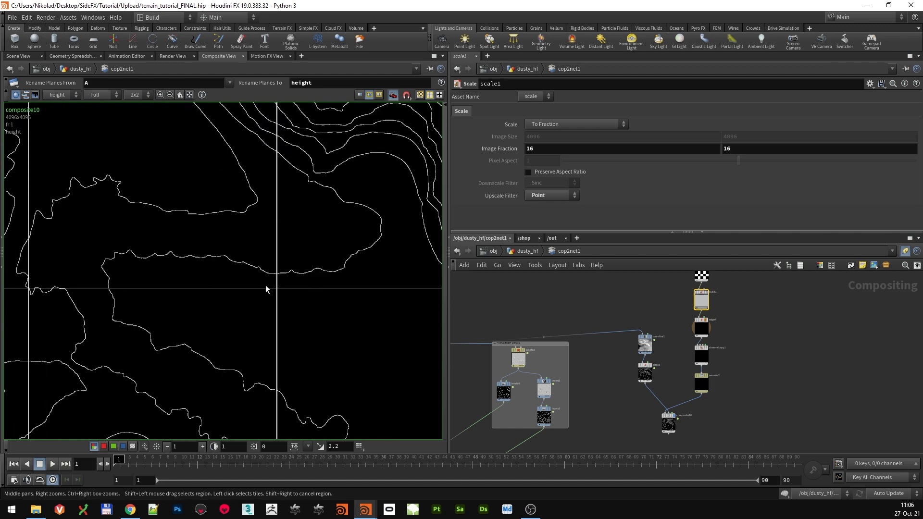
pyautogui.scroll(-2, 351, 271)
pyautogui.scroll(2, 313, 279)
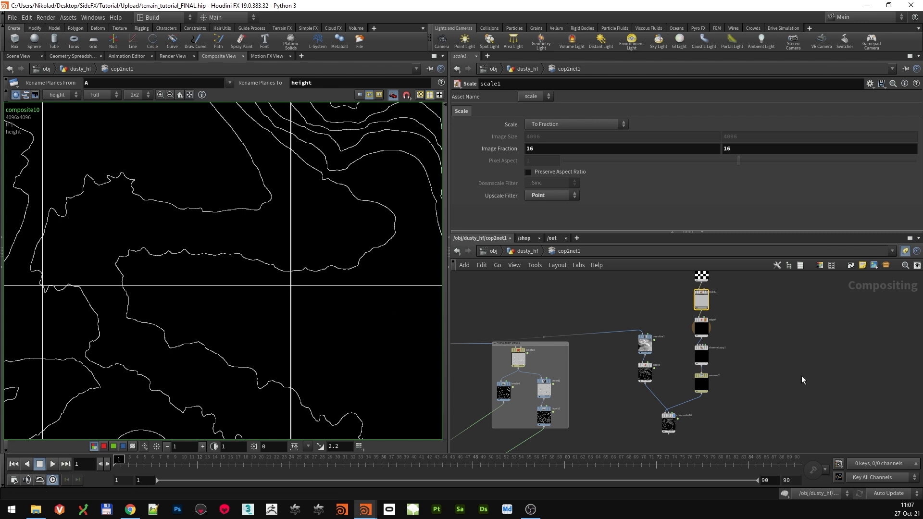
# Add a second Labs Grid Texture node beside grid_texture1
pyautogui.moveTo(785, 357); pyautogui.dragTo(717, 380, button='middle')
pyautogui.scroll(3, 715, 322)
pyautogui.moveTo(717, 322); pyautogui.dragTo(666, 383, button='middle')
pyautogui.press('Tab')
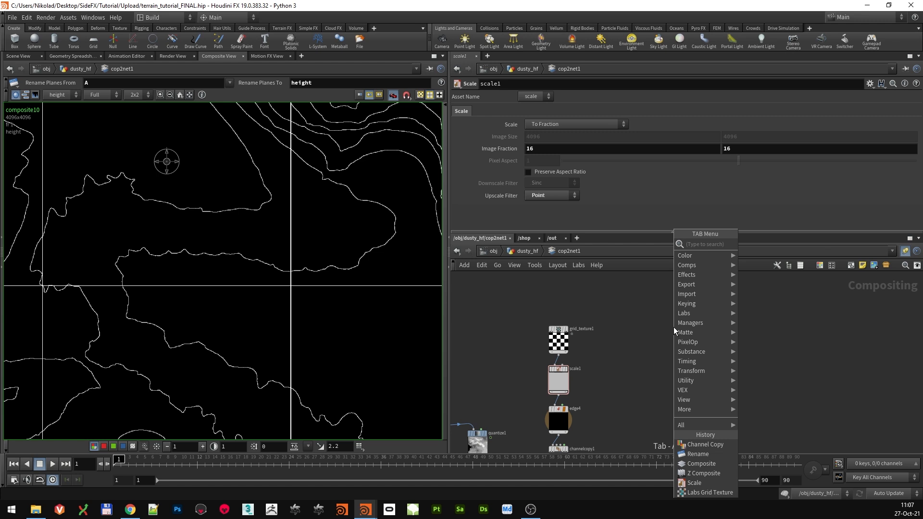
pyautogui.write('grid')
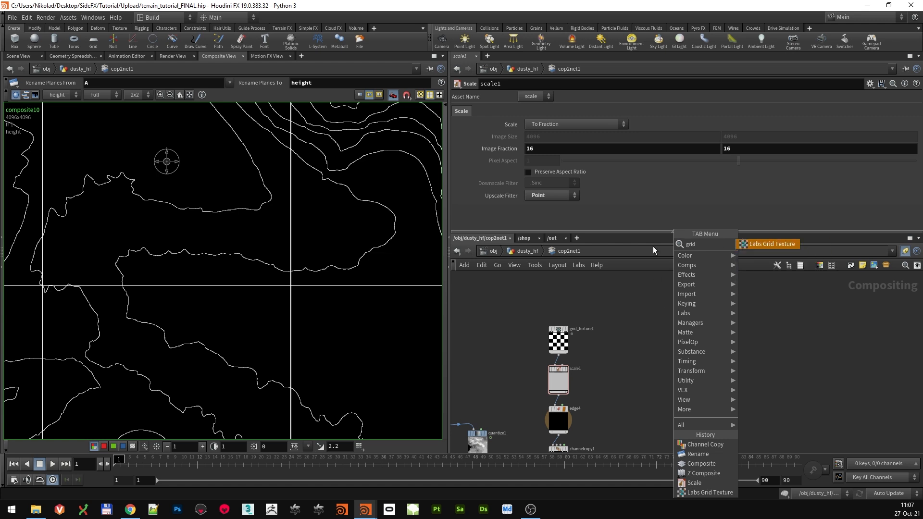
pyautogui.click(787, 241)
pyautogui.click(669, 339)
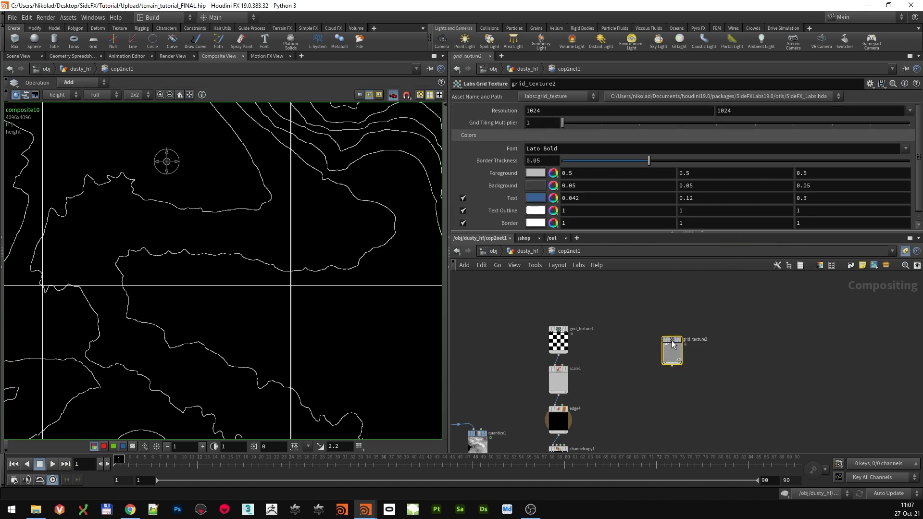
# Set grid_texture2 to a 256 by 256 resolution with a grid tiling multiplier of 10
pyautogui.click(554, 110)
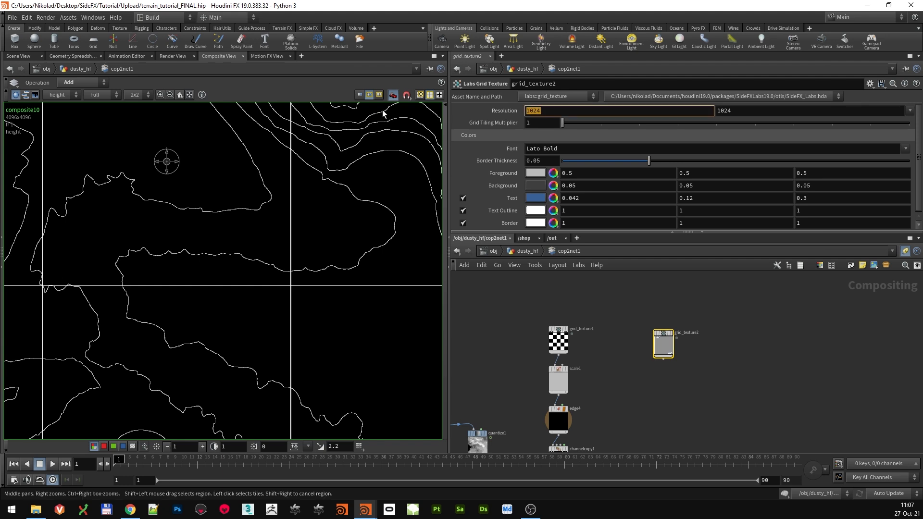
pyautogui.write('256')
pyautogui.press('Tab')
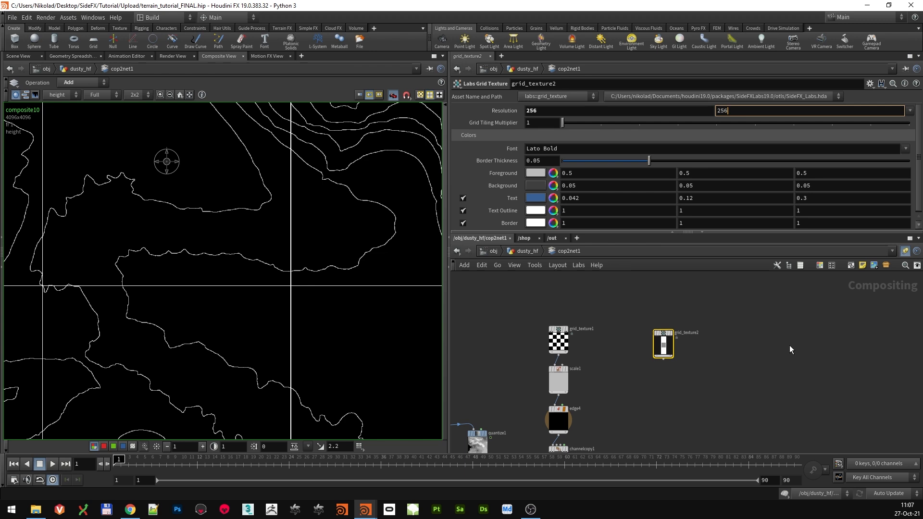
pyautogui.write('256')
pyautogui.press('Return')
pyautogui.click(539, 120)
pyautogui.write('0')
pyautogui.press('Return')
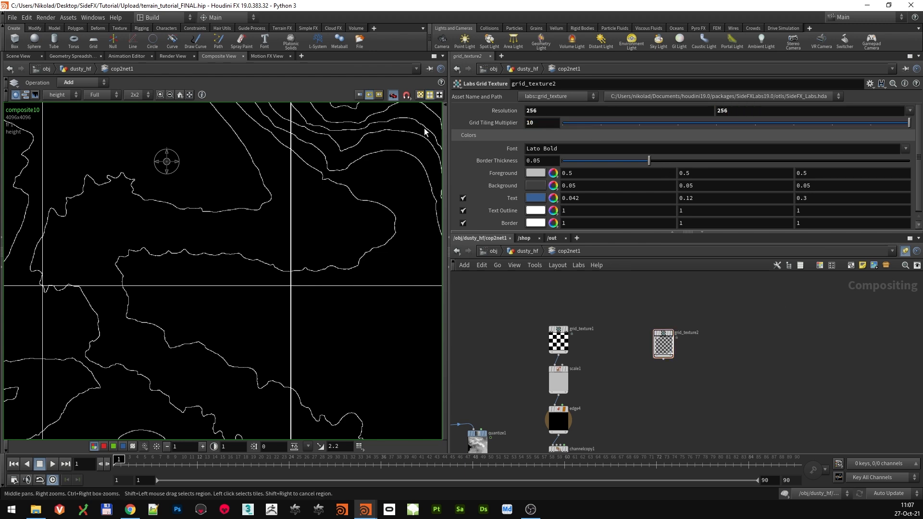
# Display grid_texture2 in the viewer and disable its text, text outline and border
pyautogui.click(664, 332)
pyautogui.scroll(3, 249, 299)
pyautogui.click(463, 199)
pyautogui.click(463, 211)
pyautogui.click(463, 223)
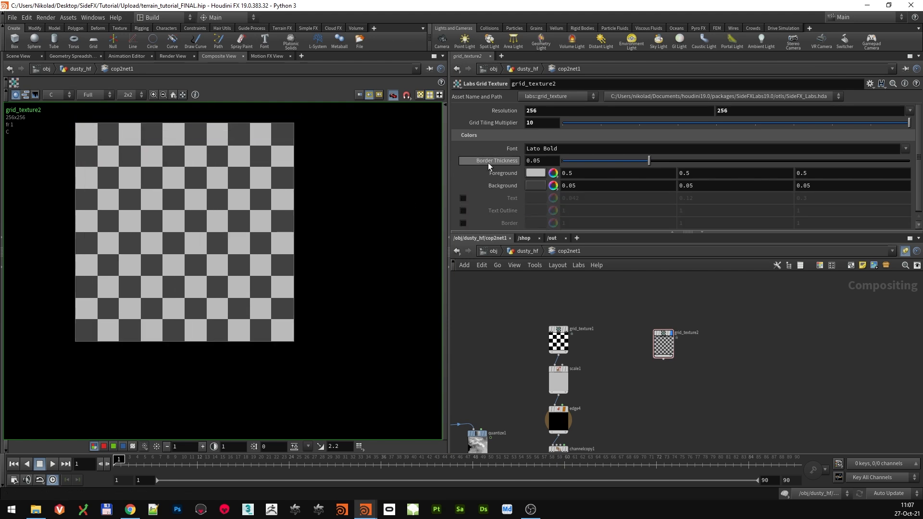
# Make the foreground of grid_texture2 pure white (1, 1, 1) and its background pure black (0, 0, 0)
pyautogui.click(536, 174)
pyautogui.moveTo(537, 178); pyautogui.dragTo(536, 173)
pyautogui.click(536, 186)
pyautogui.click(609, 163)
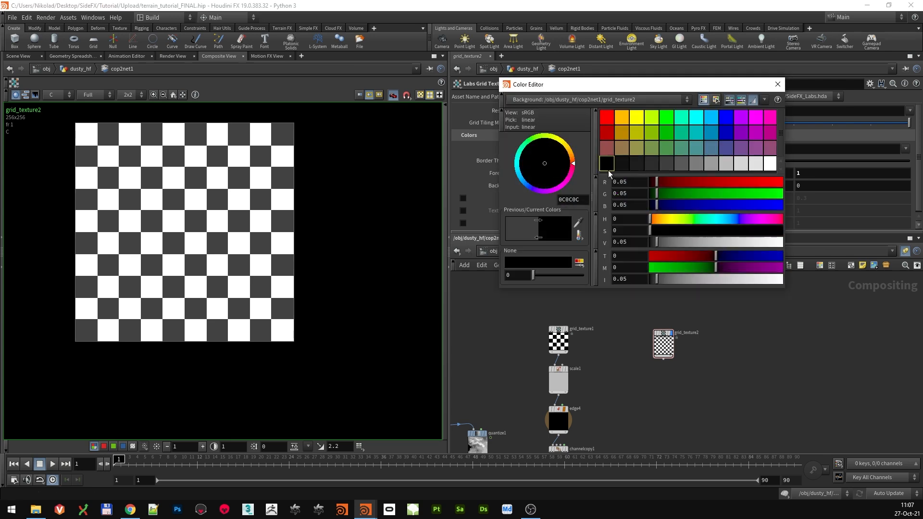
pyautogui.click(780, 84)
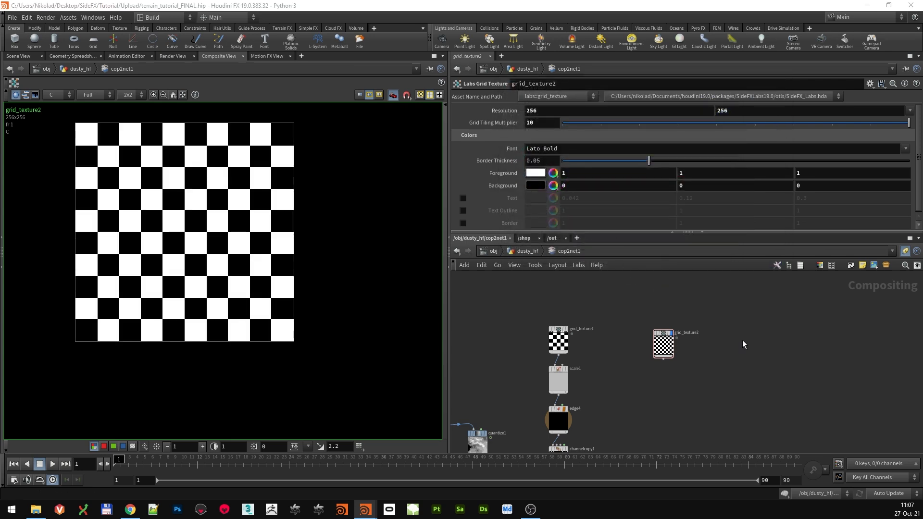
# Add a Tile node below grid_texture2, feed the checkerboard into it and display it
pyautogui.scroll(3, 673, 343)
pyautogui.press('Tab')
pyautogui.write('tile')
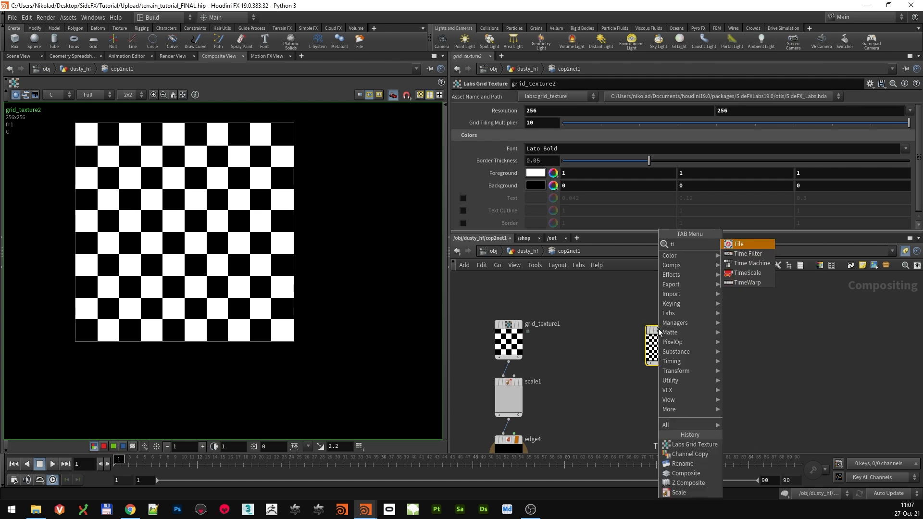
pyautogui.click(736, 245)
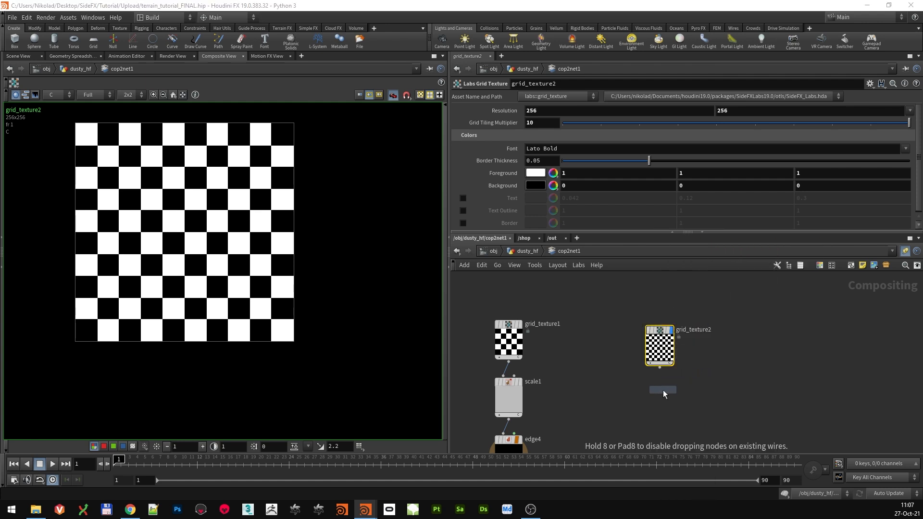
pyautogui.click(663, 392)
pyautogui.moveTo(659, 367); pyautogui.dragTo(665, 396)
pyautogui.click(663, 396)
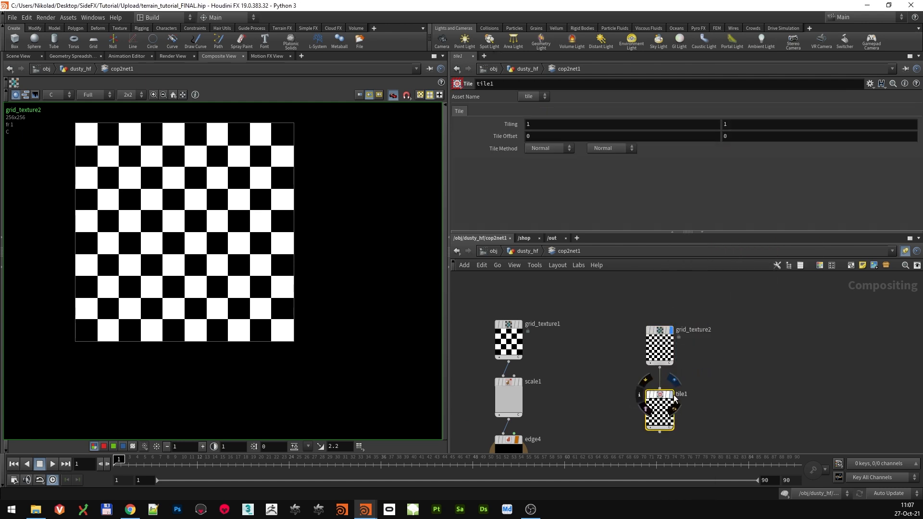
# Set the tiling of tile1 to 16 by 16 and inspect the resulting fine checkerboard
pyautogui.click(539, 125)
pyautogui.write('16')
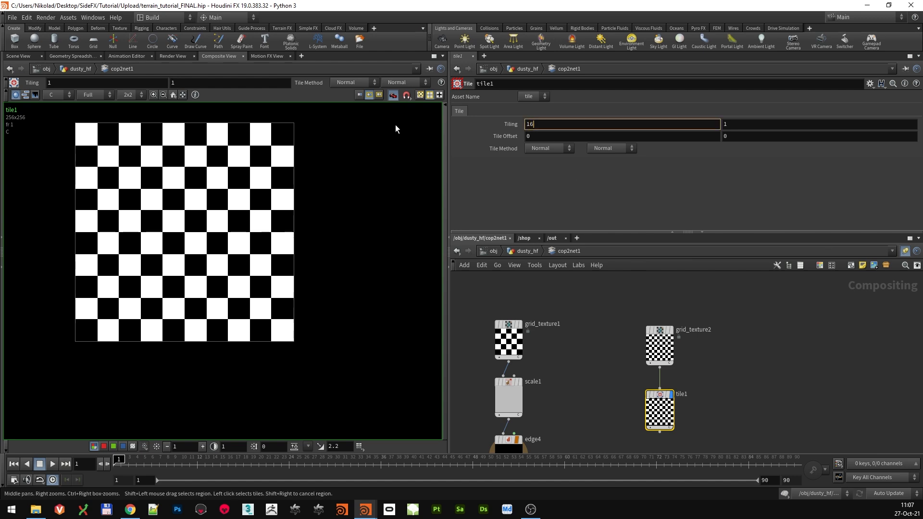
pyautogui.press('Tab')
pyautogui.write('16')
pyautogui.press('Return')
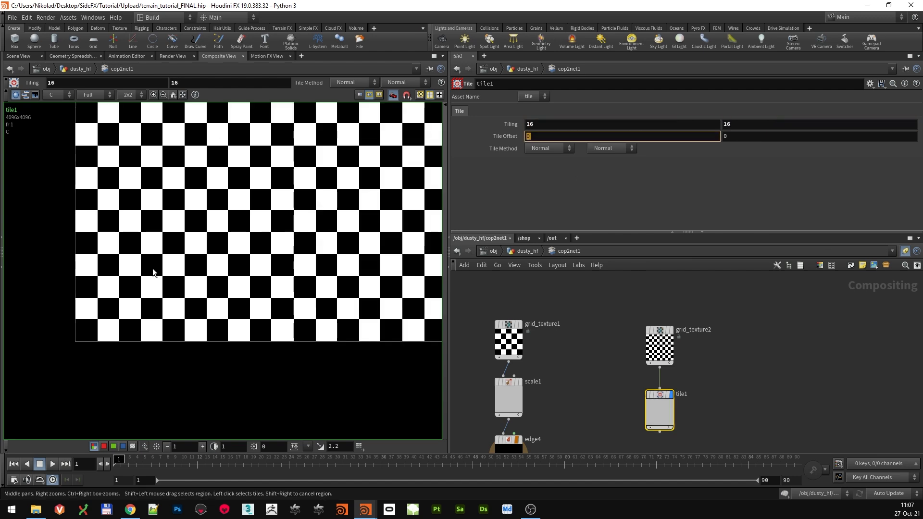
pyautogui.scroll(2, 232, 326)
pyautogui.scroll(-4, 233, 326)
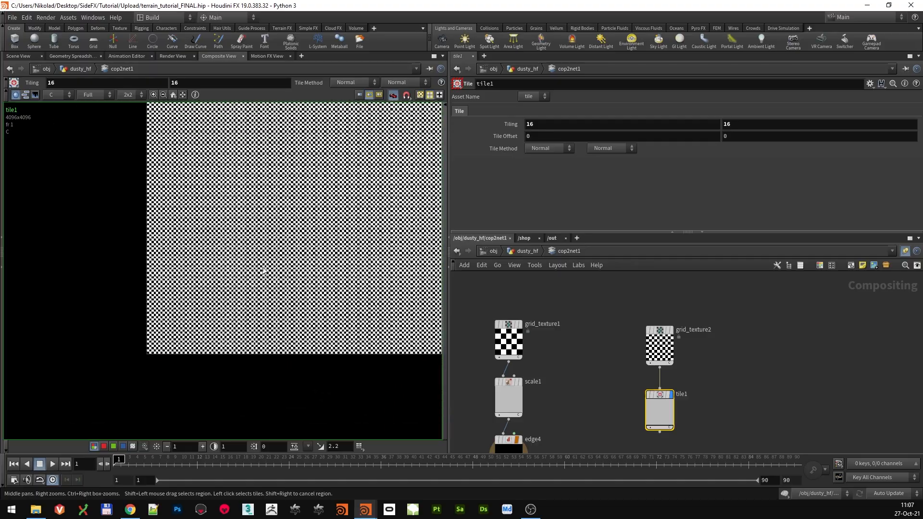
pyautogui.scroll(4, 195, 246)
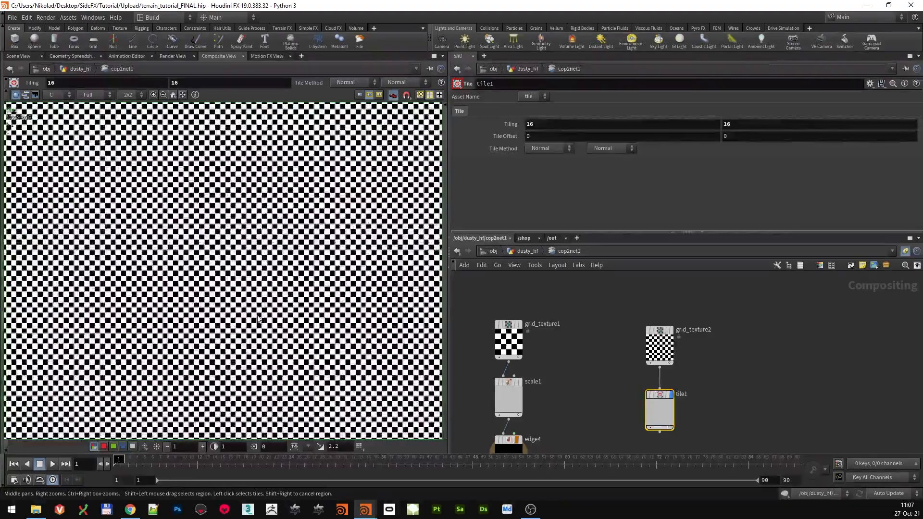
pyautogui.scroll(2, 296, 326)
pyautogui.scroll(-5, 304, 315)
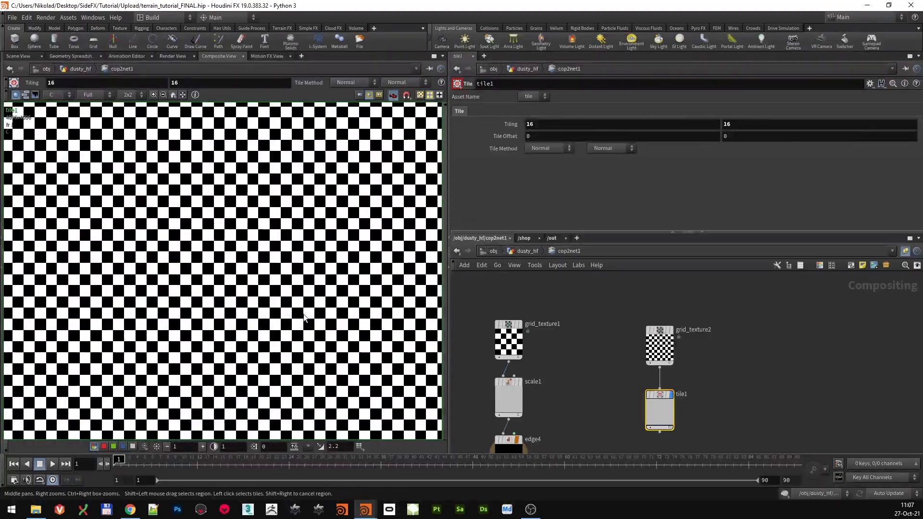
pyautogui.scroll(-1, 304, 318)
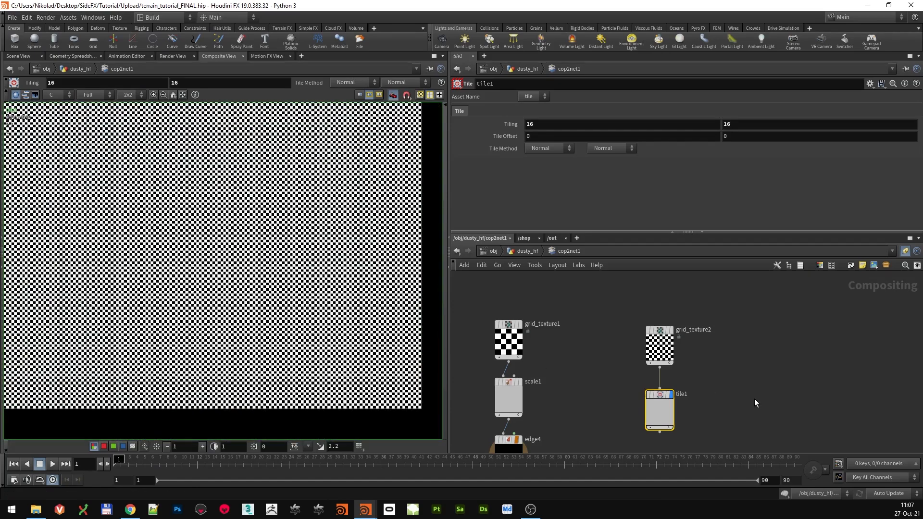
# Add a Channel Copy node below tile1, connect tile1 to its first input and display it
pyautogui.moveTo(755, 399); pyautogui.dragTo(739, 339, button='middle')
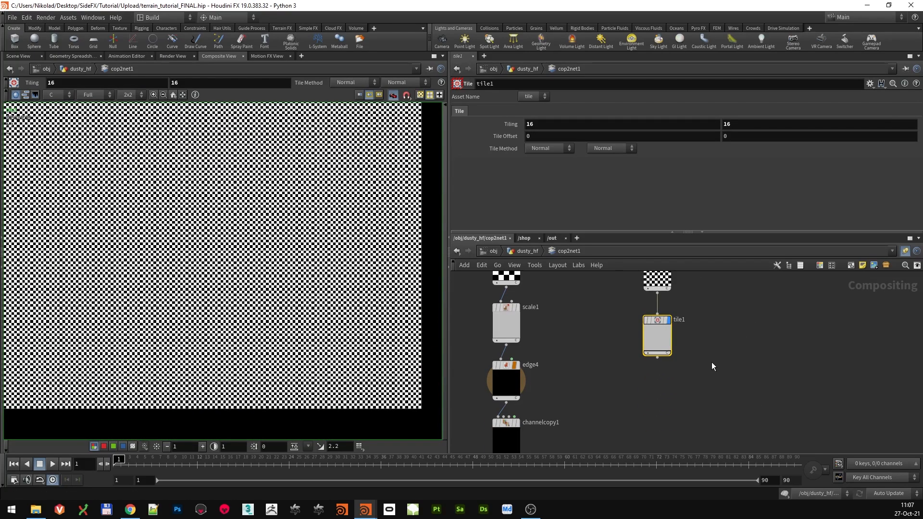
pyautogui.scroll(3, 712, 365)
pyautogui.moveTo(599, 286); pyautogui.dragTo(604, 322)
pyautogui.press('Tab')
pyautogui.write('cha')
pyautogui.press('Return')
pyautogui.click(608, 418)
pyautogui.moveTo(709, 295); pyautogui.dragTo(711, 282, button='middle')
pyautogui.moveTo(619, 309); pyautogui.dragTo(624, 358)
pyautogui.press('y')
pyautogui.moveTo(604, 325); pyautogui.dragTo(608, 345)
pyautogui.click(649, 358)
# Set the channelcopy2 target to a new plane A and its source to Input 1 : C.r
pyautogui.click(592, 139)
pyautogui.click(587, 158)
pyautogui.click(628, 139)
pyautogui.click(631, 164)
pyautogui.click(587, 152)
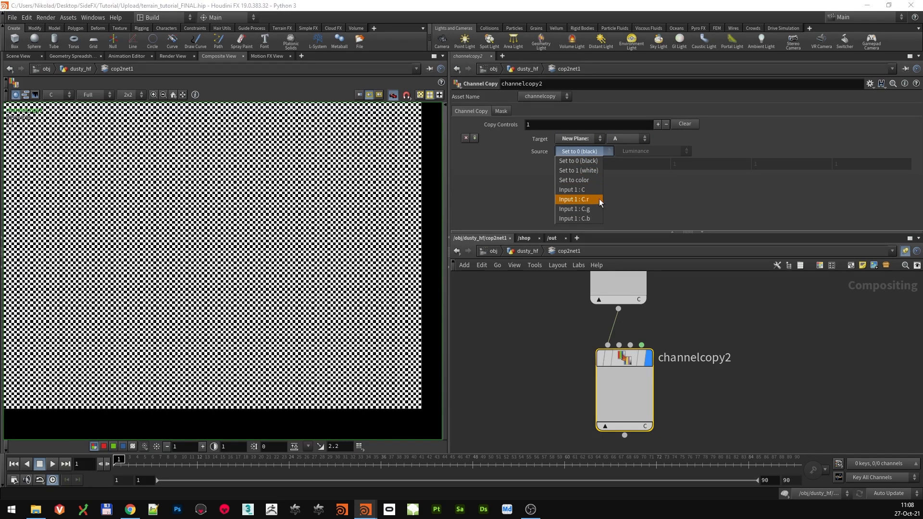
pyautogui.click(601, 202)
# Add a Rename node below channelcopy2 and connect it to the channelcopy2 output
pyautogui.scroll(-2, 693, 420)
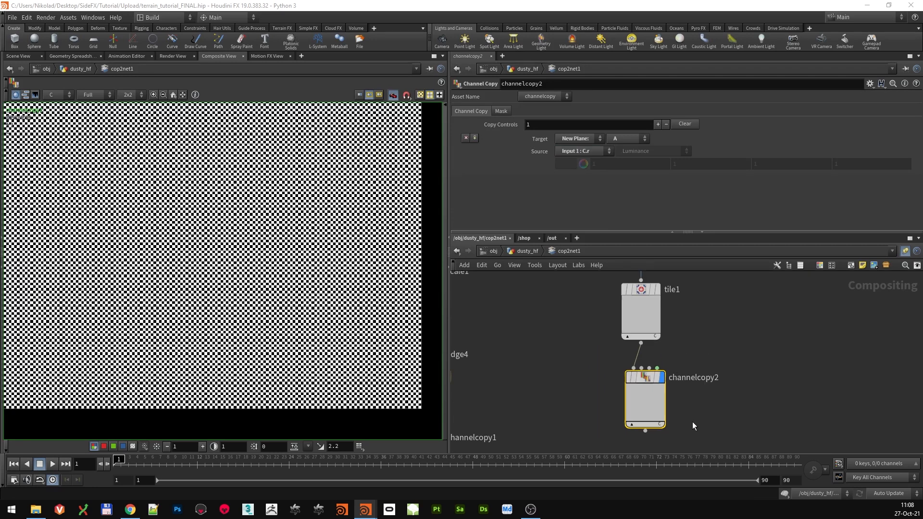
pyautogui.moveTo(692, 422); pyautogui.dragTo(694, 338, button='middle')
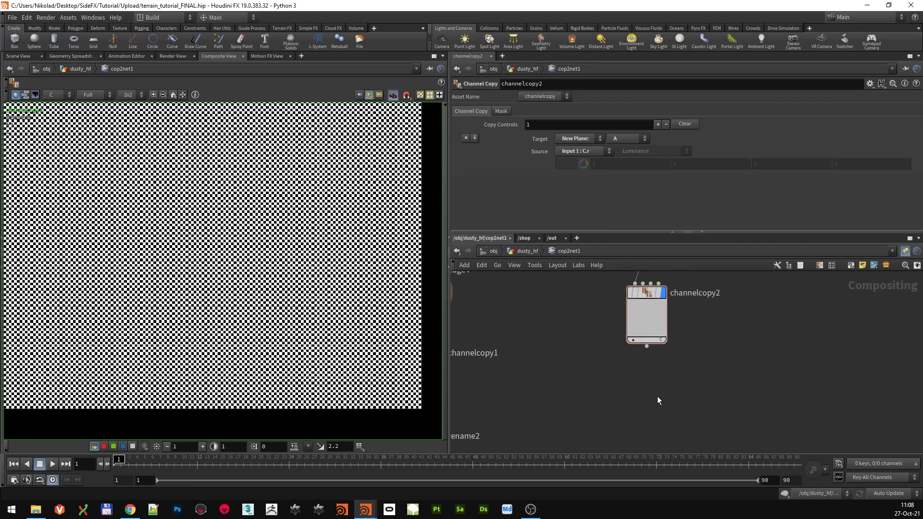
pyautogui.press('Tab')
pyautogui.write('re')
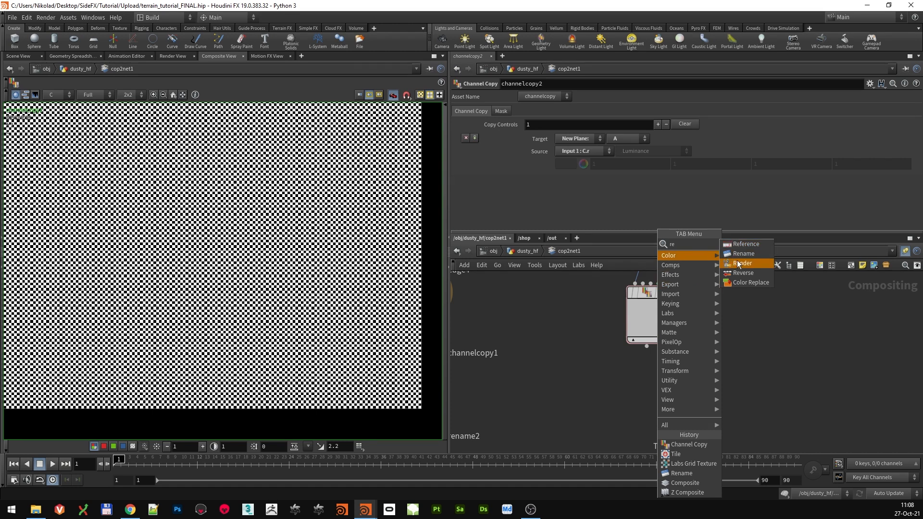
pyautogui.click(739, 263)
pyautogui.click(647, 377)
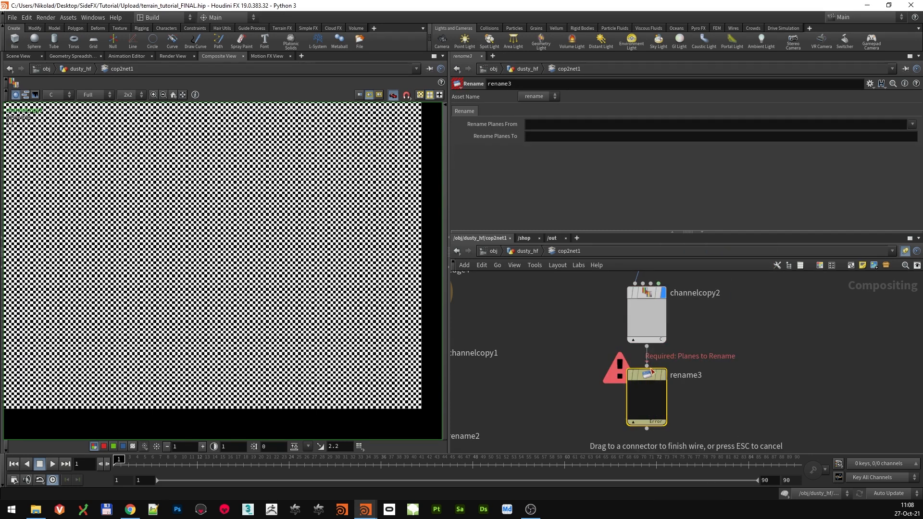
# Rename plane A to height in the rename3 node
pyautogui.click(560, 124)
pyautogui.write('A')
pyautogui.press('Return')
pyautogui.click(555, 138)
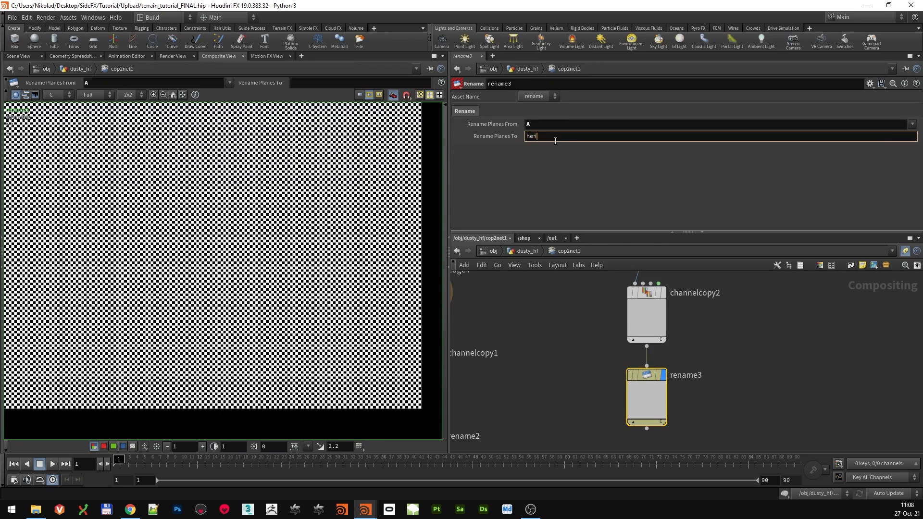
pyautogui.click(536, 351)
# Add a Composite node below composite10, feeding rename3 into its first input and composite10 into its second
pyautogui.scroll(-3, 538, 354)
pyautogui.moveTo(506, 428); pyautogui.dragTo(556, 362, button='middle')
pyautogui.moveTo(474, 410); pyautogui.dragTo(525, 346, button='middle')
pyautogui.scroll(5, 525, 345)
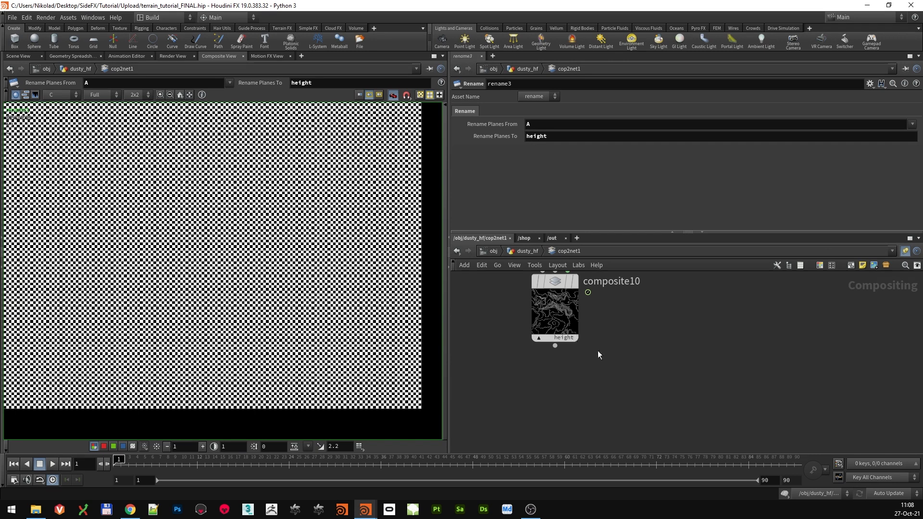
pyautogui.scroll(-2, 620, 351)
pyautogui.press('Tab')
pyautogui.write('comp')
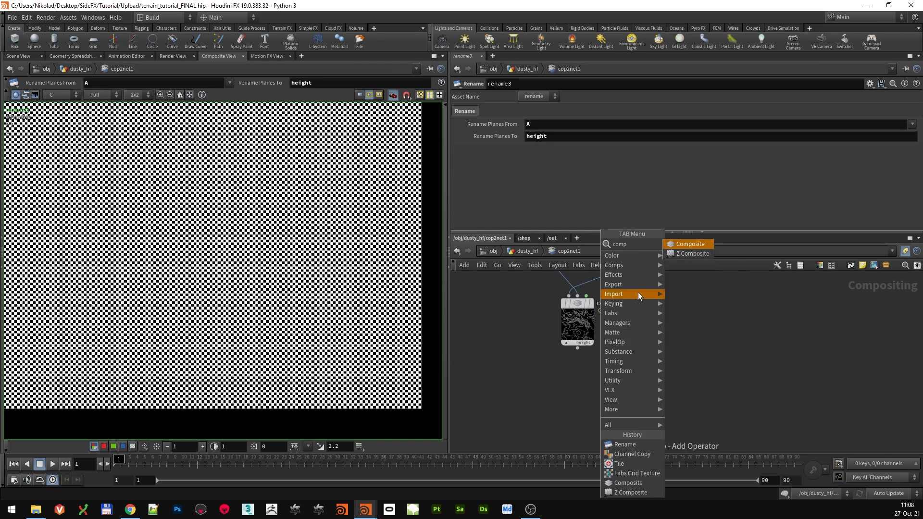
pyautogui.click(695, 245)
pyautogui.click(574, 382)
pyautogui.moveTo(577, 349); pyautogui.dragTo(588, 382)
pyautogui.click(576, 373)
pyautogui.scroll(-1, 703, 330)
pyautogui.moveTo(703, 330); pyautogui.dragTo(671, 374, button='middle')
pyautogui.scroll(-1, 736, 348)
pyautogui.moveTo(736, 348); pyautogui.dragTo(674, 375, button='middle')
pyautogui.click(714, 319)
# Display composite11 and set its operation to Multiply
pyautogui.scroll(5, 529, 384)
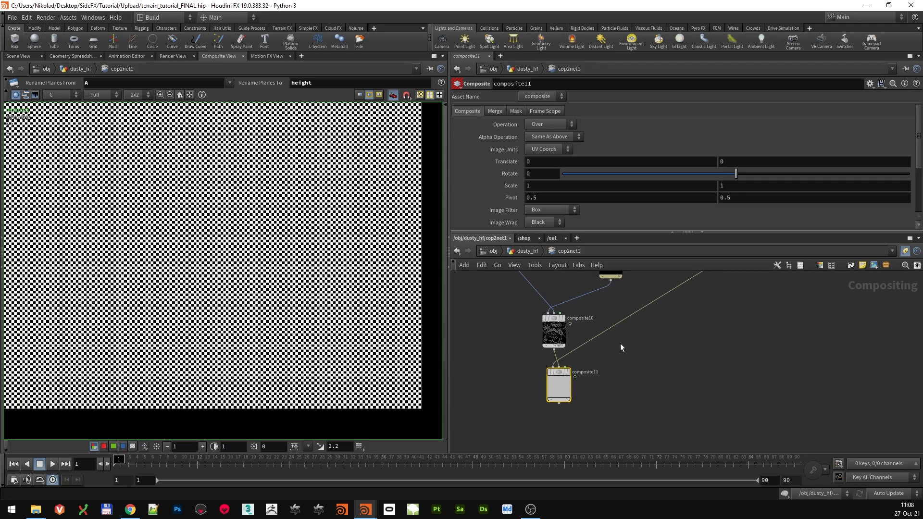
pyautogui.click(554, 339)
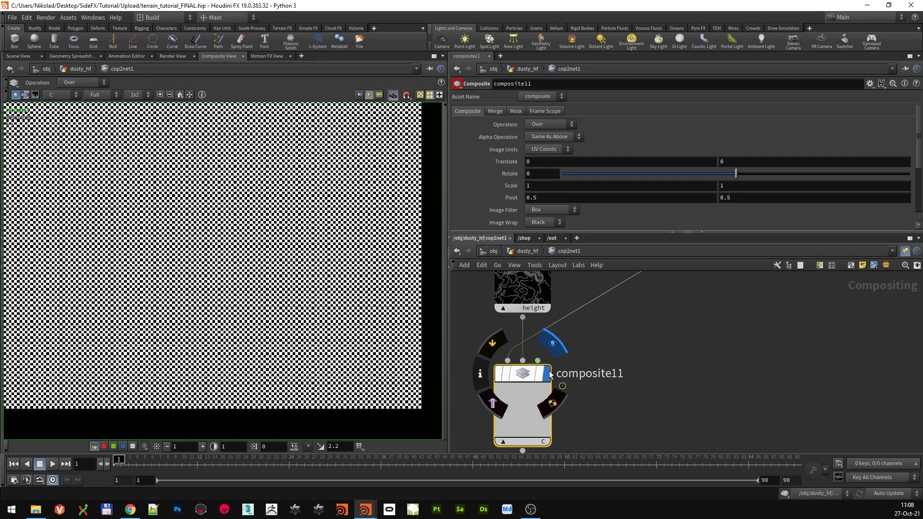
pyautogui.click(549, 125)
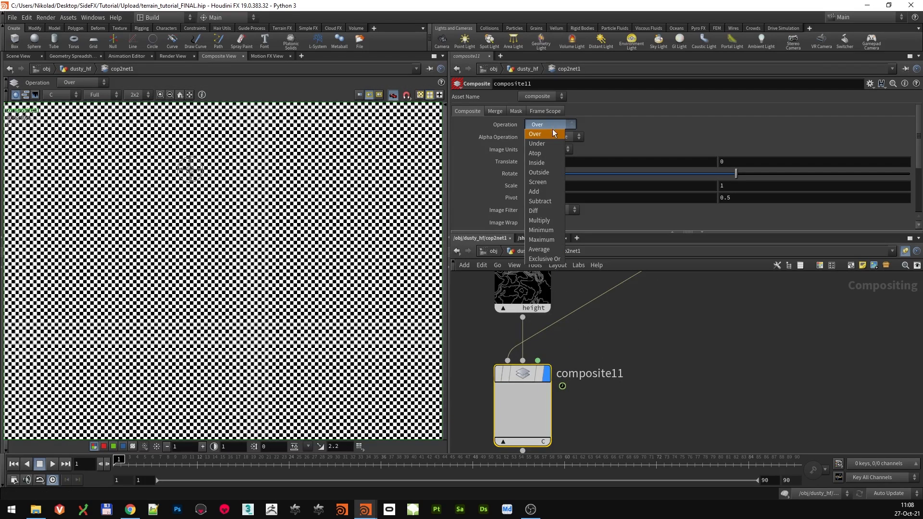
pyautogui.click(559, 226)
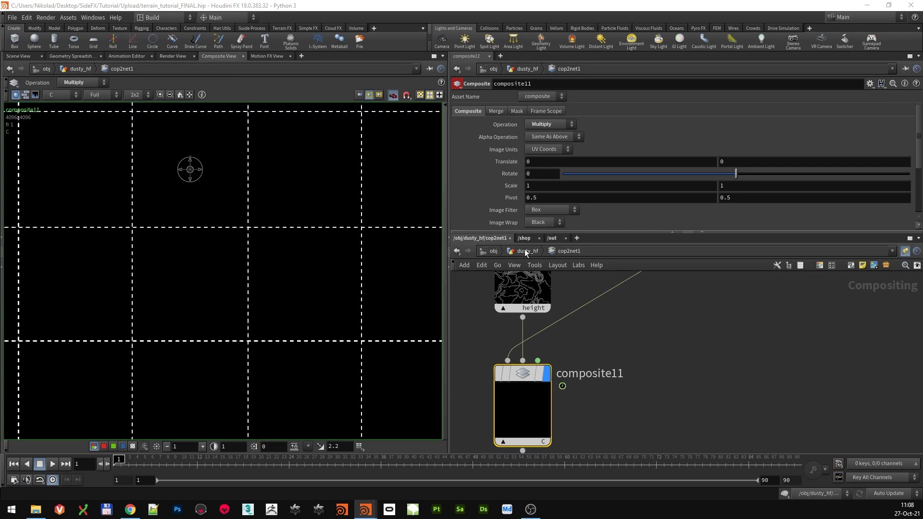
# Compare the outputs of composite10 and edge3 in the viewer, ending on the height plane of composite11
pyautogui.moveTo(550, 383); pyautogui.dragTo(557, 425, button='middle')
pyautogui.click(553, 289)
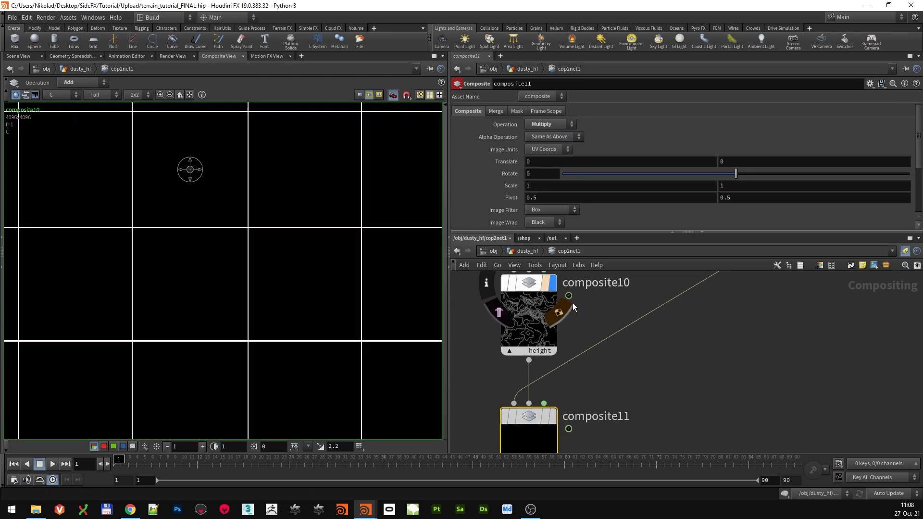
pyautogui.moveTo(553, 290); pyautogui.dragTo(583, 402, button='middle')
pyautogui.scroll(-3, 567, 357)
pyautogui.scroll(2, 543, 315)
pyautogui.scroll(1, 542, 315)
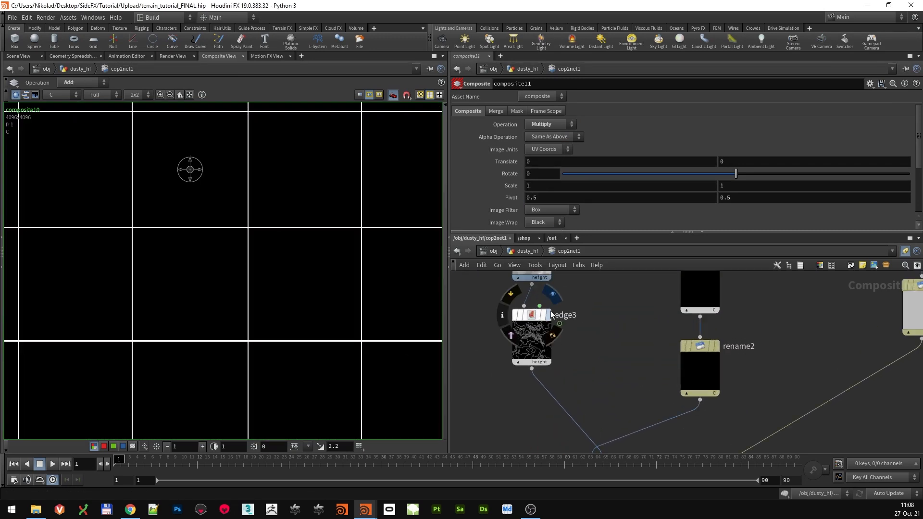
pyautogui.click(548, 315)
pyautogui.moveTo(601, 361); pyautogui.dragTo(600, 280, button='middle')
pyautogui.scroll(4, 613, 393)
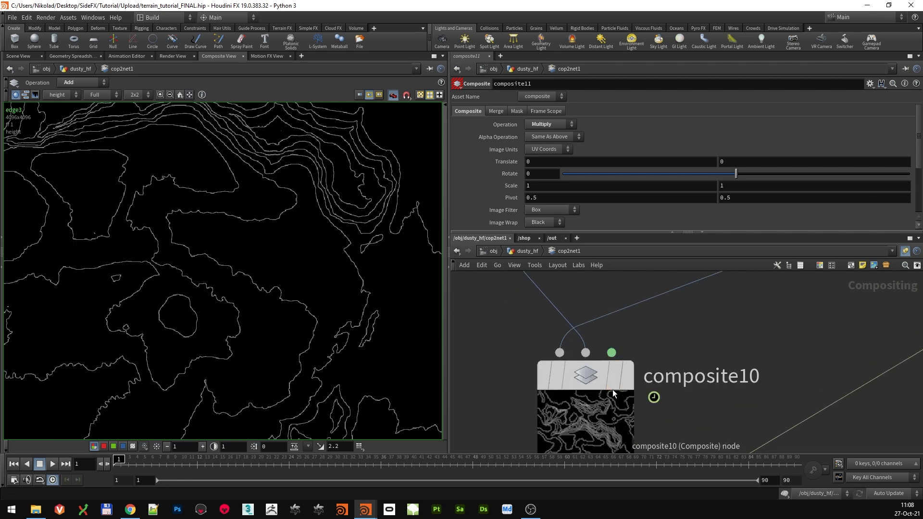
pyautogui.click(626, 376)
pyautogui.moveTo(660, 408); pyautogui.dragTo(688, 343, button='middle')
pyautogui.click(660, 383)
pyautogui.scroll(4, 211, 270)
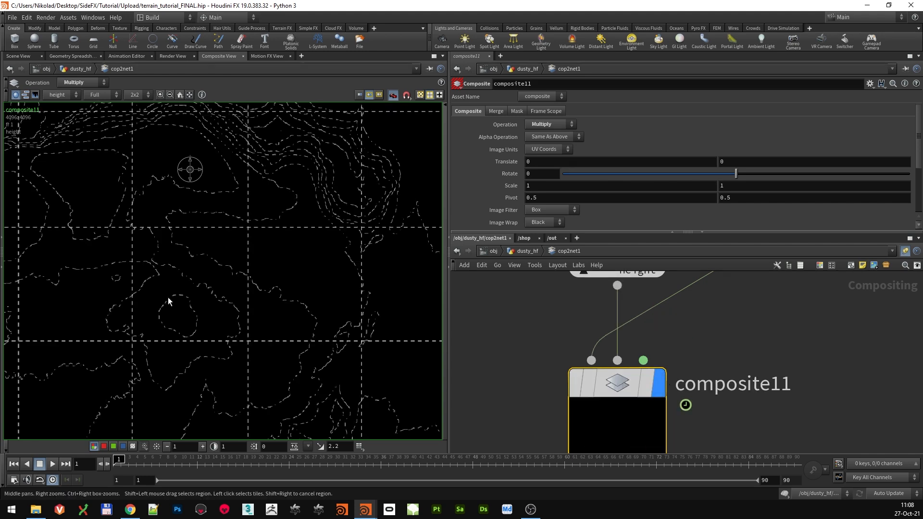
# Examine the contour and grid lines of composite11 together with the node branches that feed it
pyautogui.scroll(-5, 807, 337)
pyautogui.scroll(-4, 808, 335)
pyautogui.moveTo(808, 336); pyautogui.dragTo(560, 436, button='middle')
pyautogui.scroll(-4, 674, 358)
pyautogui.scroll(5, 665, 355)
pyautogui.scroll(-2, 241, 312)
pyautogui.scroll(2, 253, 333)
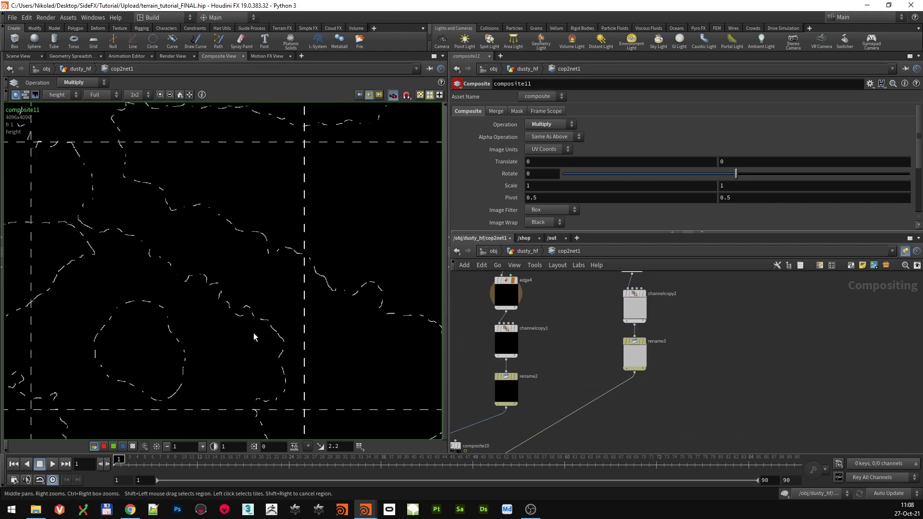
pyautogui.scroll(-5, 253, 333)
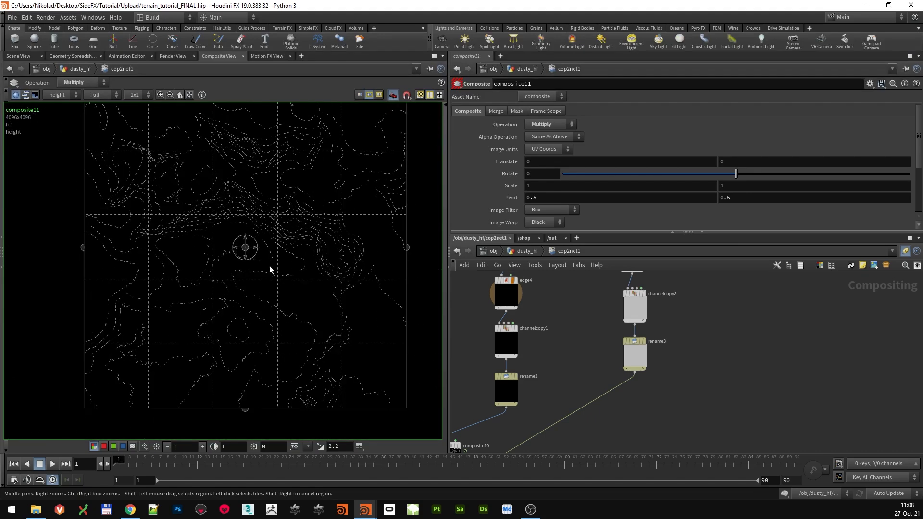
pyautogui.scroll(2, 274, 241)
pyautogui.scroll(-3, 536, 352)
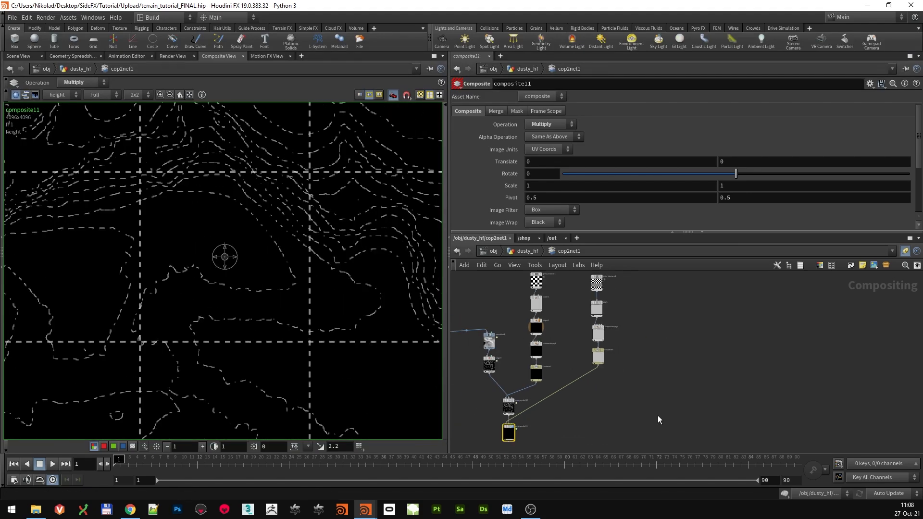
# Enclose the contour, grid and tile branches with both composites in a network box and give it a CARTOGRAPHY title
pyautogui.scroll(-2, 658, 415)
pyautogui.scroll(-2, 691, 327)
pyautogui.moveTo(675, 301); pyautogui.dragTo(585, 421)
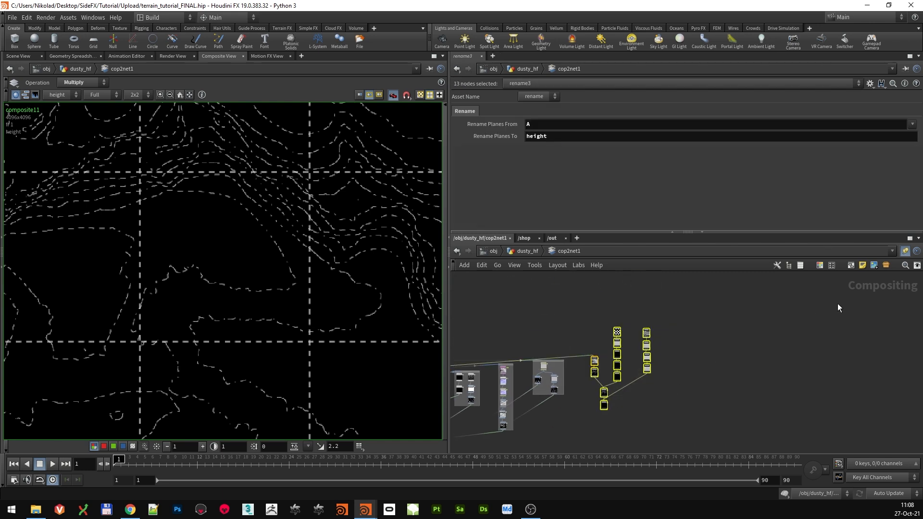
pyautogui.click(852, 267)
pyautogui.scroll(3, 629, 325)
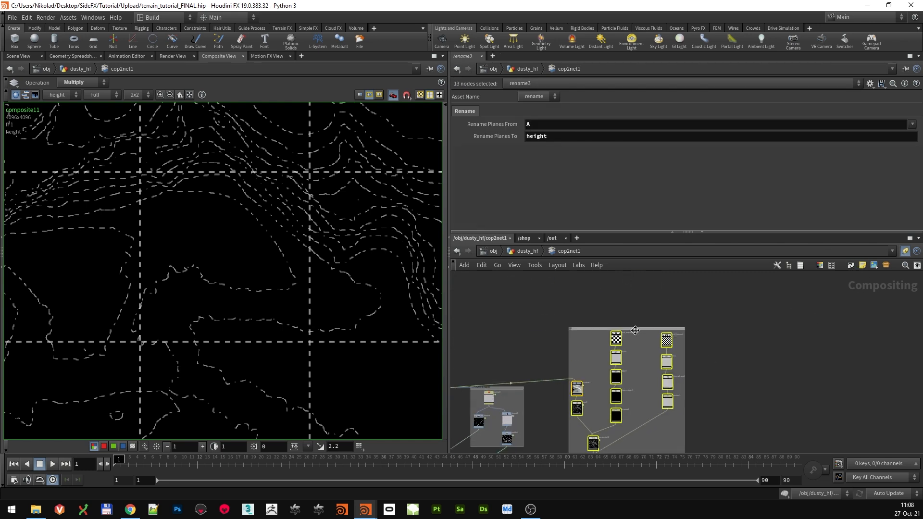
pyautogui.moveTo(634, 329); pyautogui.dragTo(630, 364)
pyautogui.scroll(3, 585, 365)
pyautogui.doubleClick(573, 358)
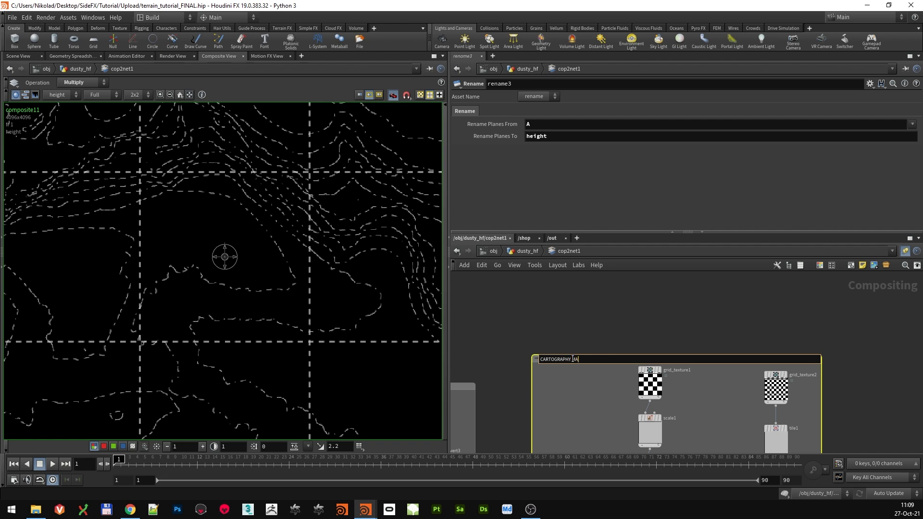
pyautogui.press('Return')
pyautogui.scroll(-8, 573, 373)
pyautogui.moveTo(682, 375); pyautogui.dragTo(752, 283, button='middle')
pyautogui.scroll(3, 563, 407)
pyautogui.press('Tab')
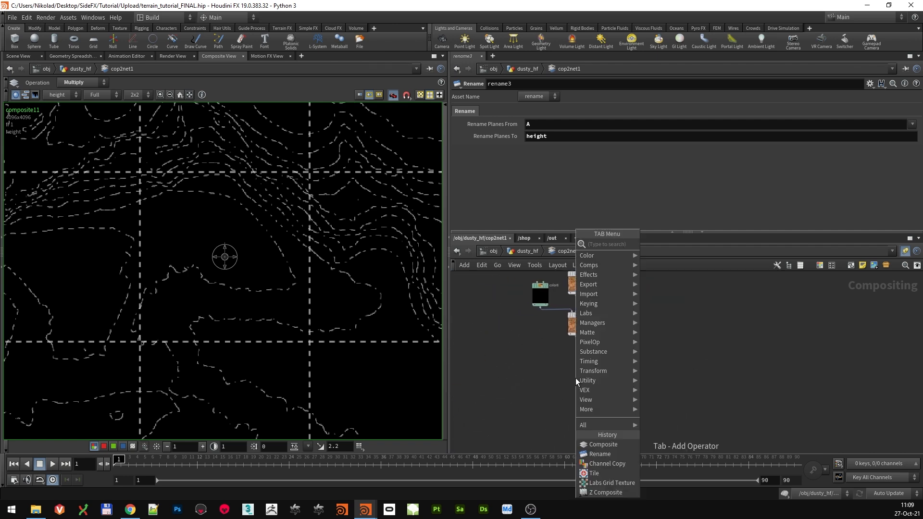
pyautogui.write('c')
pyautogui.press('BackSpace')
pyautogui.press('Escape')
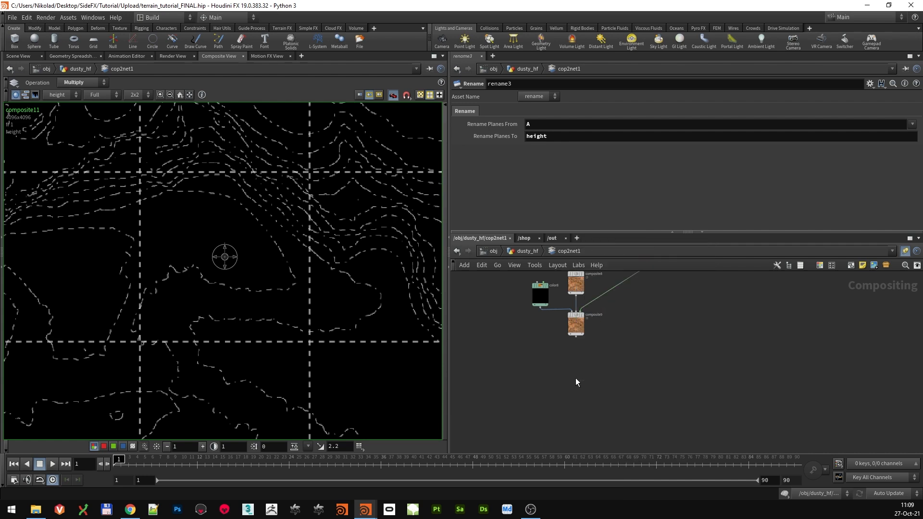
pyautogui.press('c')
pyautogui.press('Tab')
pyautogui.click(544, 363)
# Add a Composite node below composite9, wiring color8 to its first input and composite9 to its second
pyautogui.scroll(3, 579, 332)
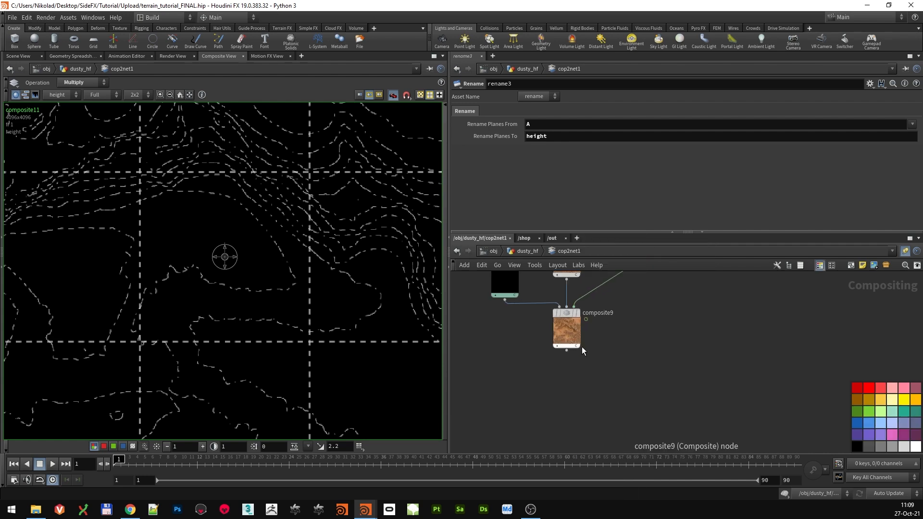
pyautogui.moveTo(579, 348); pyautogui.dragTo(585, 367, button='middle')
pyautogui.press('Tab')
pyautogui.write('comp')
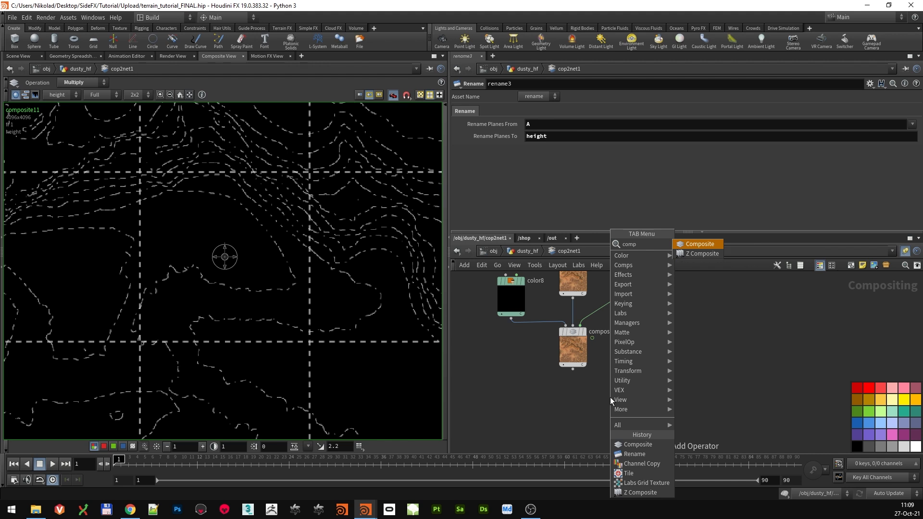
pyautogui.click(706, 244)
pyautogui.click(574, 409)
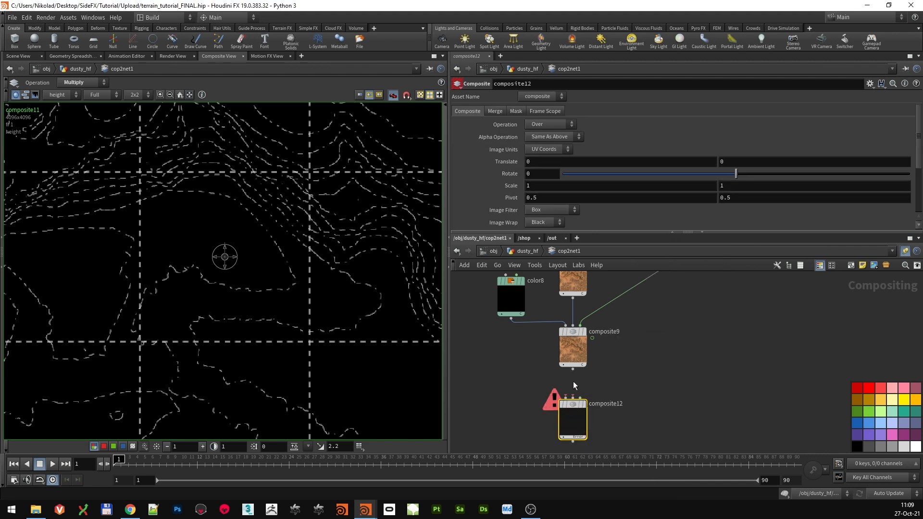
pyautogui.click(576, 400)
pyautogui.moveTo(576, 400); pyautogui.dragTo(575, 400)
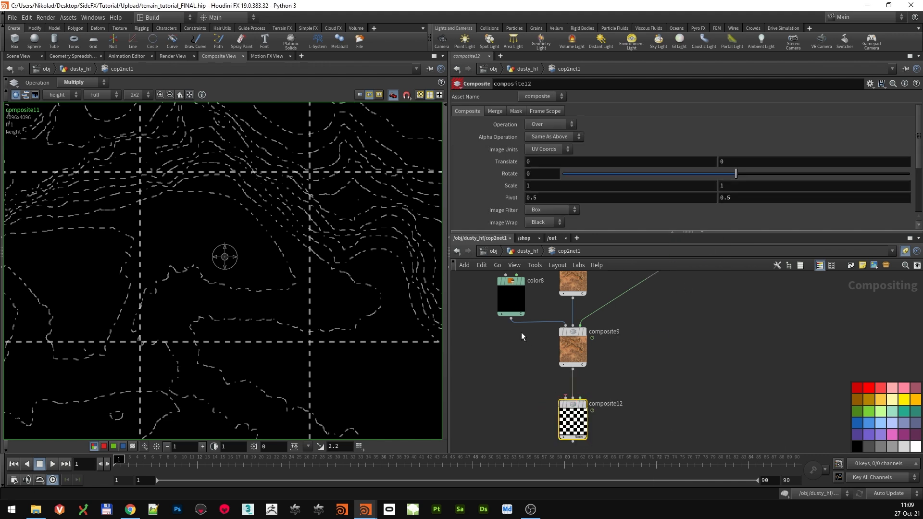
pyautogui.moveTo(512, 319); pyautogui.dragTo(566, 398)
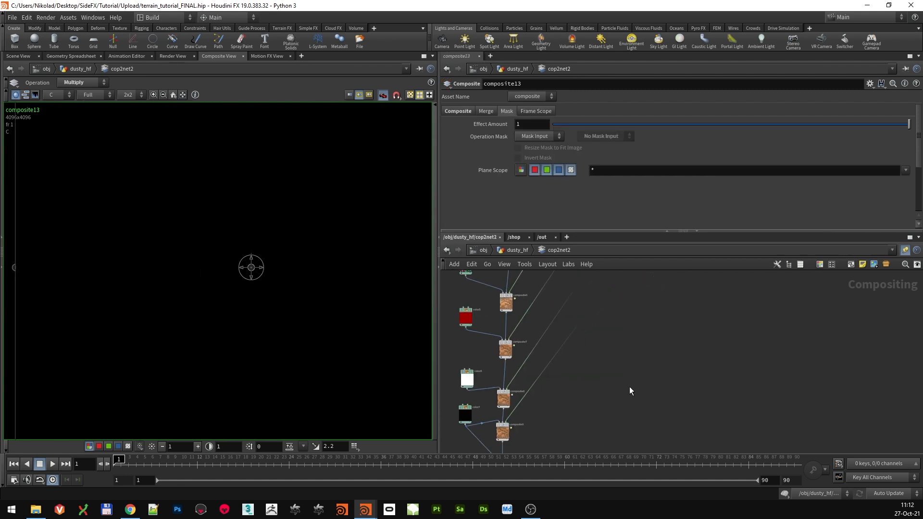
# Connect the output of the last composite in the cartography network box to the mask input of composite13
pyautogui.scroll(-4, 630, 386)
pyautogui.scroll(4, 605, 367)
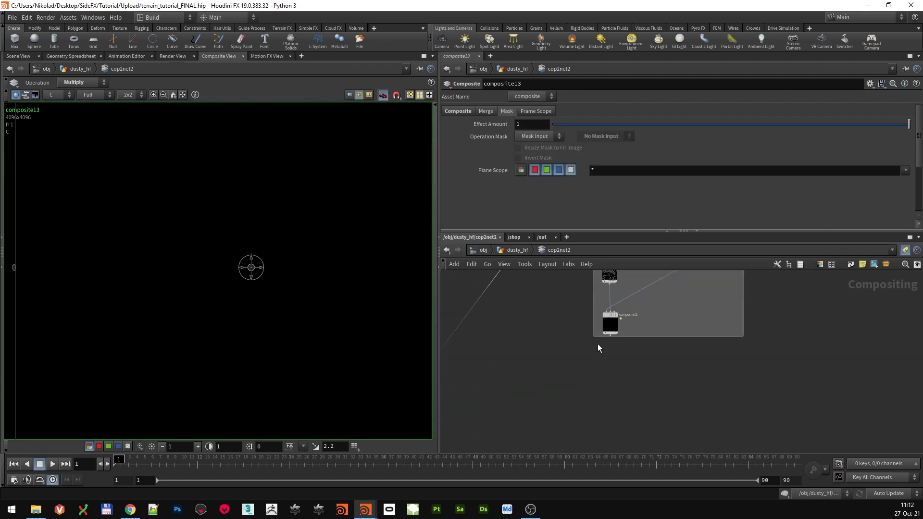
pyautogui.click(611, 337)
pyautogui.moveTo(572, 385); pyautogui.dragTo(666, 318, button='middle')
pyautogui.moveTo(620, 353); pyautogui.dragTo(707, 323, button='middle')
pyautogui.scroll(4, 666, 304)
pyautogui.moveTo(626, 392); pyautogui.dragTo(652, 360, button='middle')
pyautogui.click(579, 372)
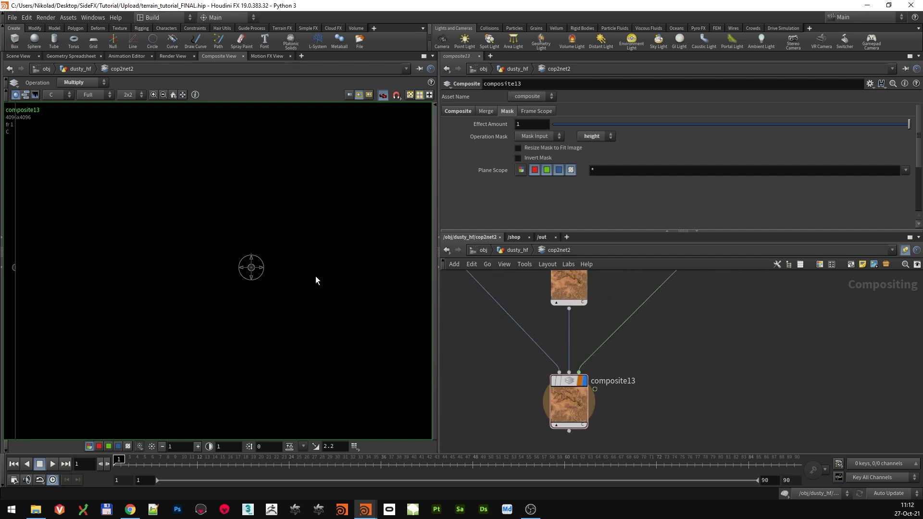
# Examine the map lines multiplied over the terrain colour in composite13
pyautogui.scroll(6, 283, 275)
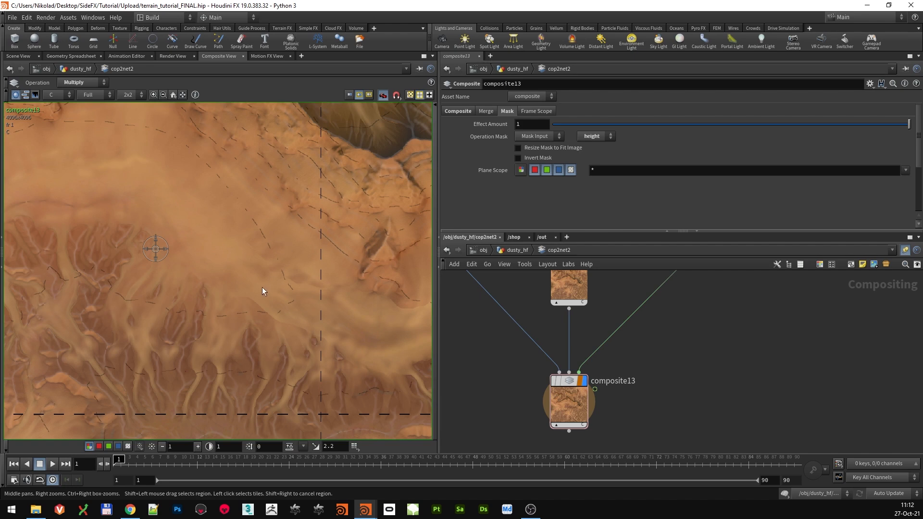
pyautogui.scroll(-5, 276, 303)
pyautogui.scroll(-2, 255, 282)
pyautogui.scroll(4, 277, 295)
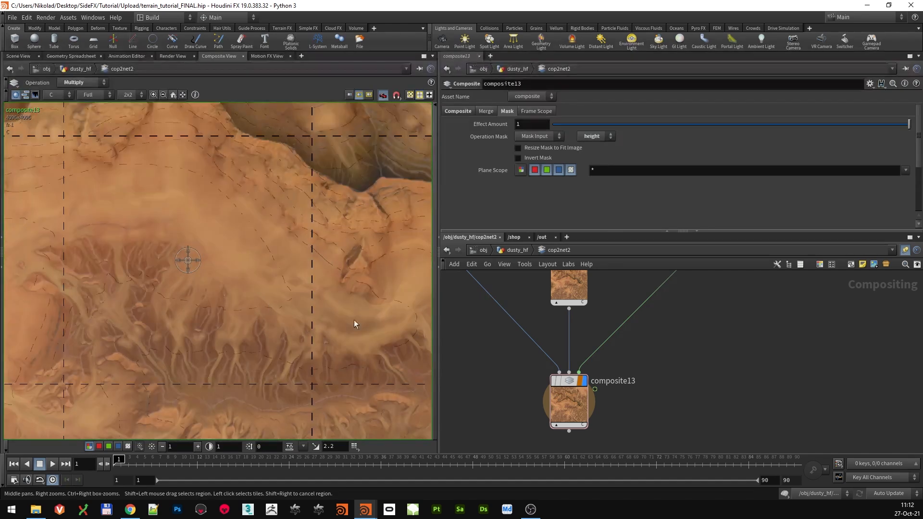
pyautogui.scroll(-2, 686, 398)
pyautogui.scroll(-4, 317, 329)
pyautogui.moveTo(300, 321); pyautogui.dragTo(282, 243, button='middle')
# Add a Null node below composite13 and connect composite13 to it
pyautogui.moveTo(665, 400); pyautogui.dragTo(672, 339, button='middle')
pyautogui.press('Tab')
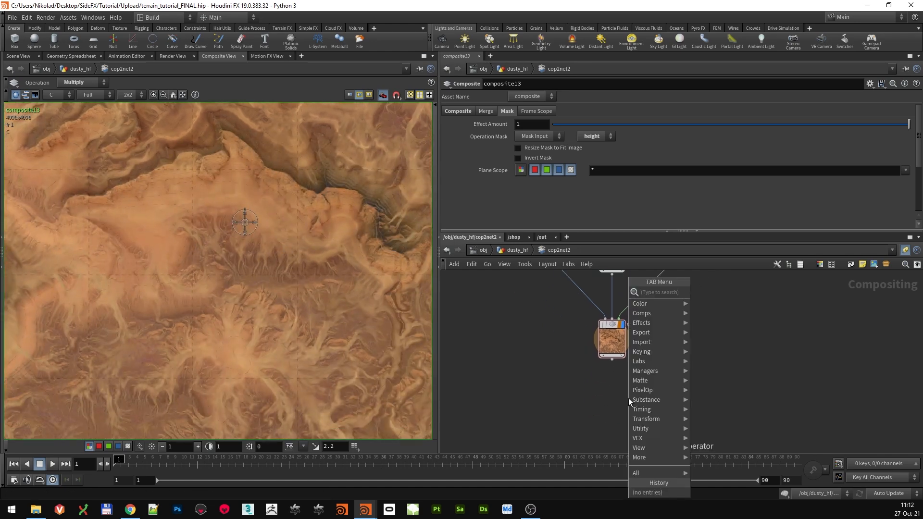
pyautogui.write('nul')
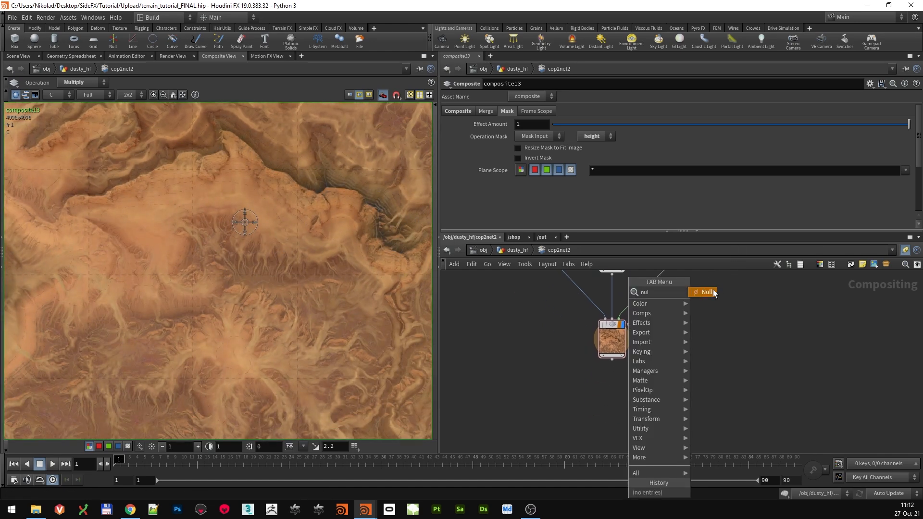
pyautogui.click(706, 292)
pyautogui.click(612, 414)
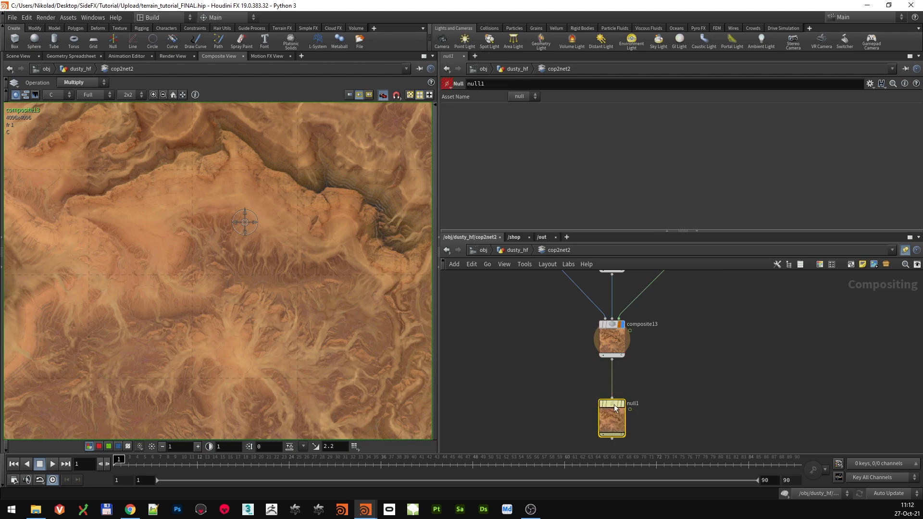
# Colour the new Null node red and rename it OUT_color
pyautogui.press('c')
pyautogui.click(868, 390)
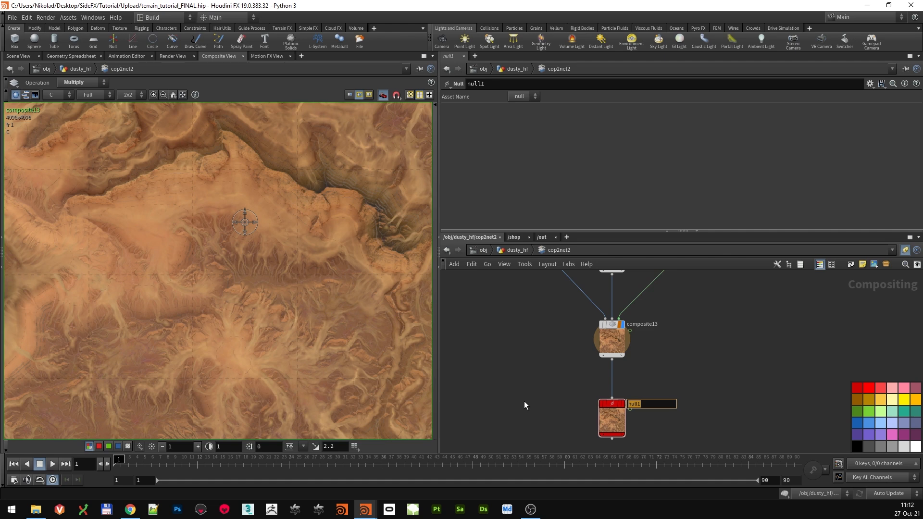
pyautogui.write('OUT_COLOR')
pyautogui.press('BackSpace')
pyautogui.press('BackSpace')
pyautogui.press('BackSpace')
pyautogui.press('BackSpace')
pyautogui.press('BackSpace')
pyautogui.write('color')
pyautogui.press('Return')
# Enclose the main column of colour and composite nodes in a network box titled COLOR
pyautogui.scroll(-5, 482, 380)
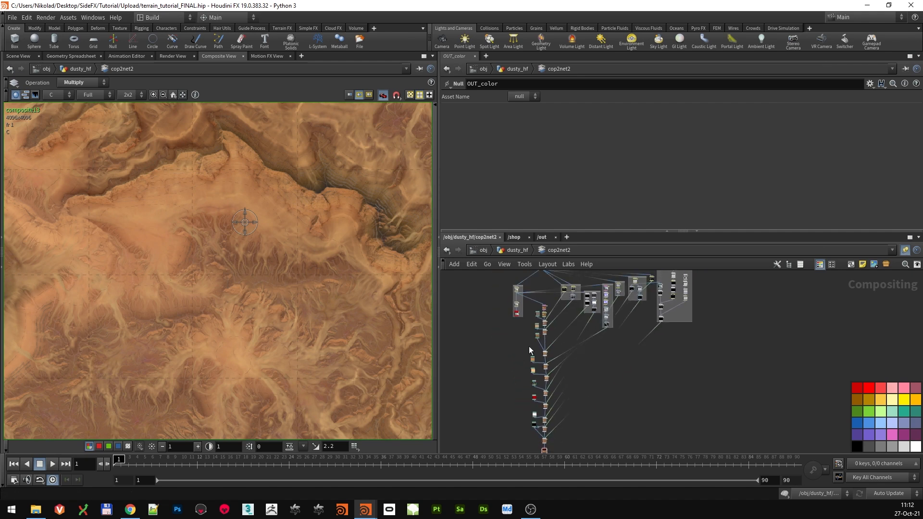
pyautogui.moveTo(551, 307); pyautogui.dragTo(528, 454)
pyautogui.moveTo(601, 400); pyautogui.dragTo(613, 376, button='middle')
pyautogui.click(854, 265)
pyautogui.moveTo(525, 286); pyautogui.dragTo(527, 326, button='middle')
pyautogui.scroll(8, 543, 312)
pyautogui.doubleClick(532, 333)
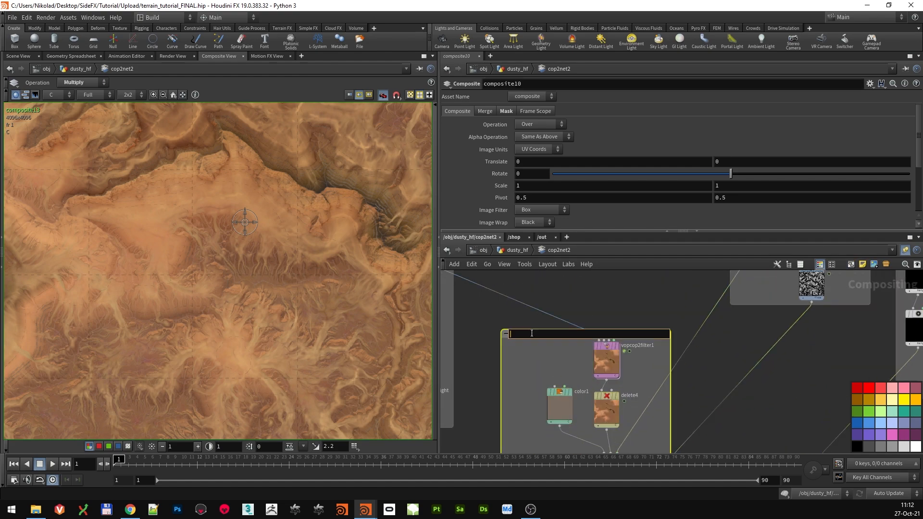
pyautogui.write('COLOR')
pyautogui.press('Return')
pyautogui.scroll(-6, 561, 341)
pyautogui.moveTo(651, 387); pyautogui.dragTo(659, 331, button='middle')
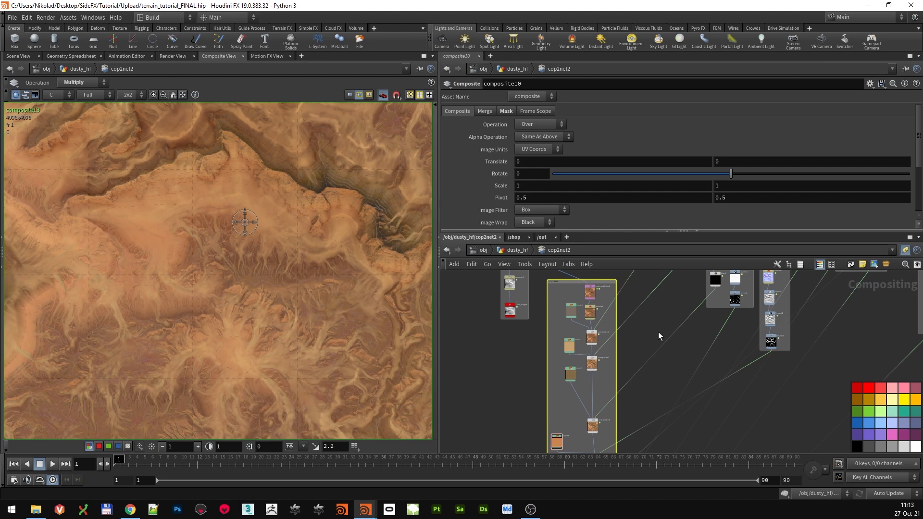
# Return to the dusty_hf geometry network, select heightfield_quickshade2 and display it in the viewport
pyautogui.click(647, 347)
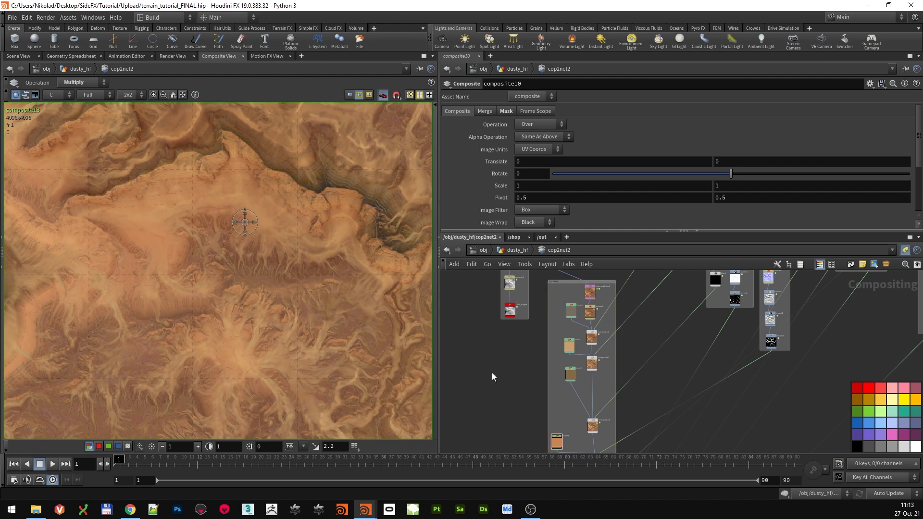
pyautogui.press('u')
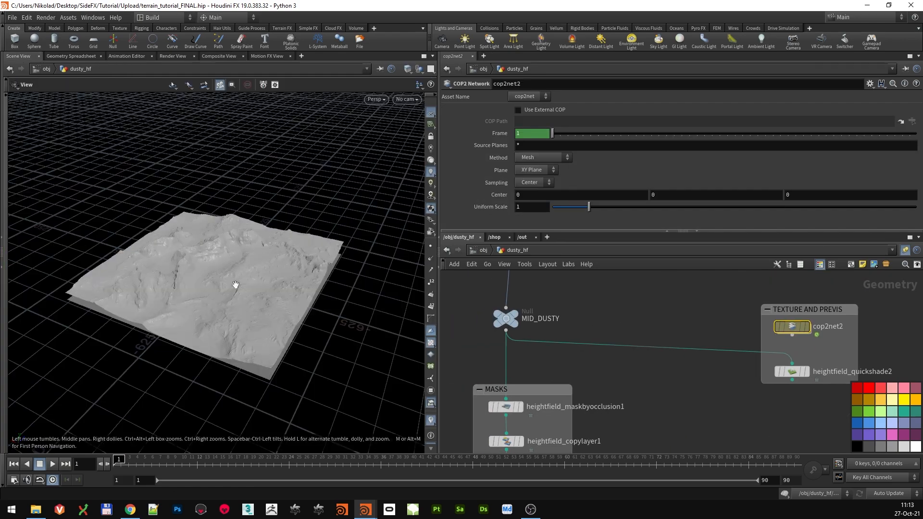
pyautogui.moveTo(240, 268); pyautogui.dragTo(228, 294, button='right')
pyautogui.moveTo(229, 274)
pyautogui.mouseDown()
pyautogui.moveTo(324, 255)
pyautogui.moveTo(234, 260)
pyautogui.mouseUp()
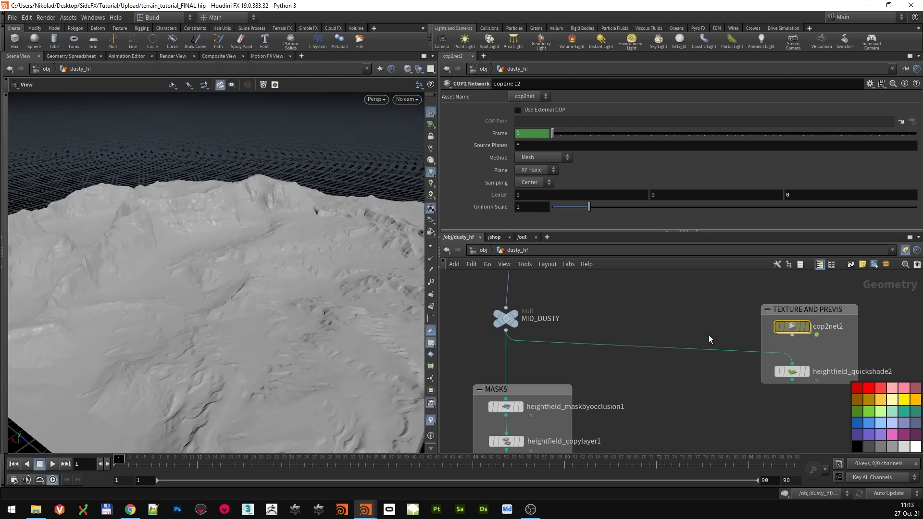
pyautogui.moveTo(713, 338); pyautogui.dragTo(662, 317, button='middle')
pyautogui.click(742, 349)
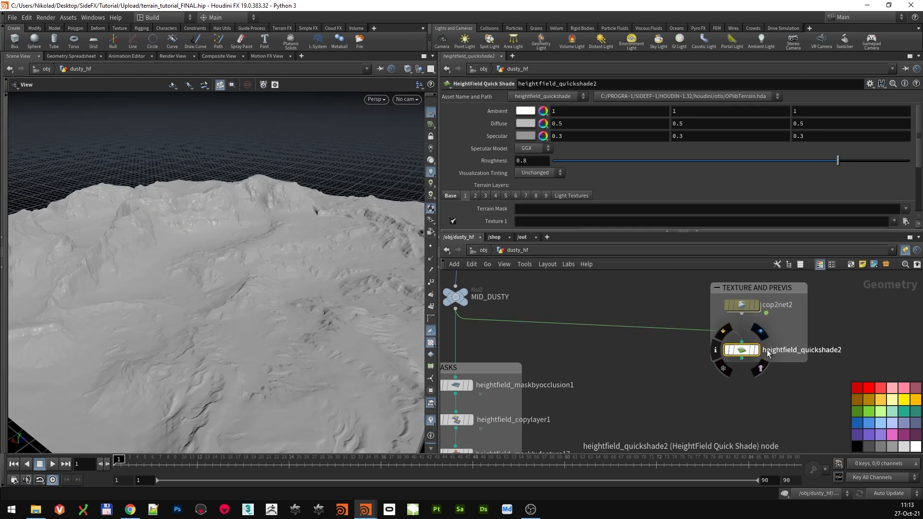
pyautogui.moveTo(229, 292); pyautogui.dragTo(235, 248, button='right')
pyautogui.moveTo(235, 248); pyautogui.dragTo(257, 268)
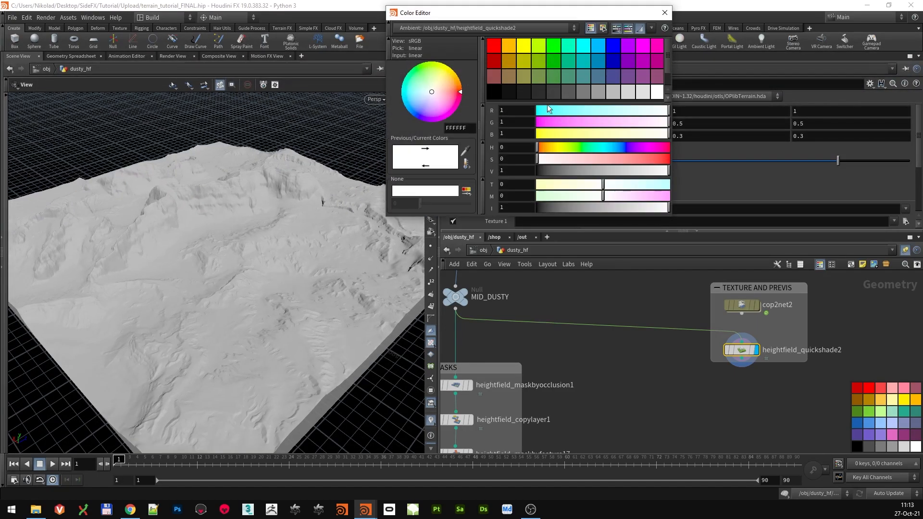
# Set the diffuse colour of heightfield_quickshade2 to white
pyautogui.click(665, 13)
pyautogui.click(532, 125)
pyautogui.click(493, 47)
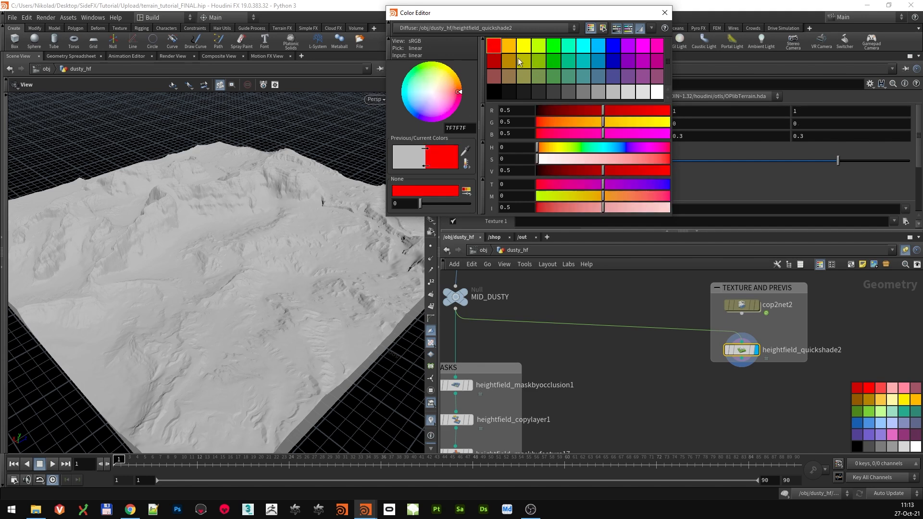
pyautogui.click(655, 93)
pyautogui.click(665, 13)
# Set Texture 1 of the quick shade's base layer to `op:/obj/dusty_hf/cop2net2/OUT_color`, enclosed in backticks
pyautogui.scroll(-2, 537, 178)
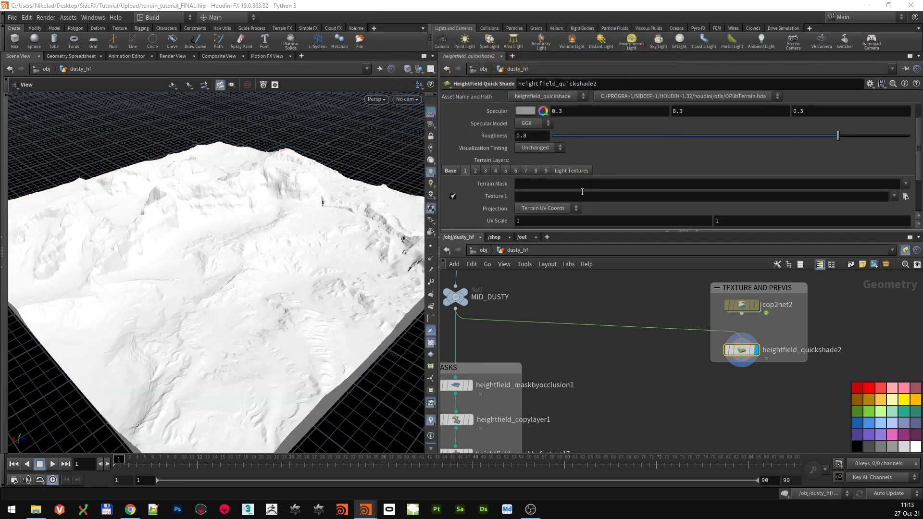
pyautogui.click(584, 185)
pyautogui.scroll(2, 234, 271)
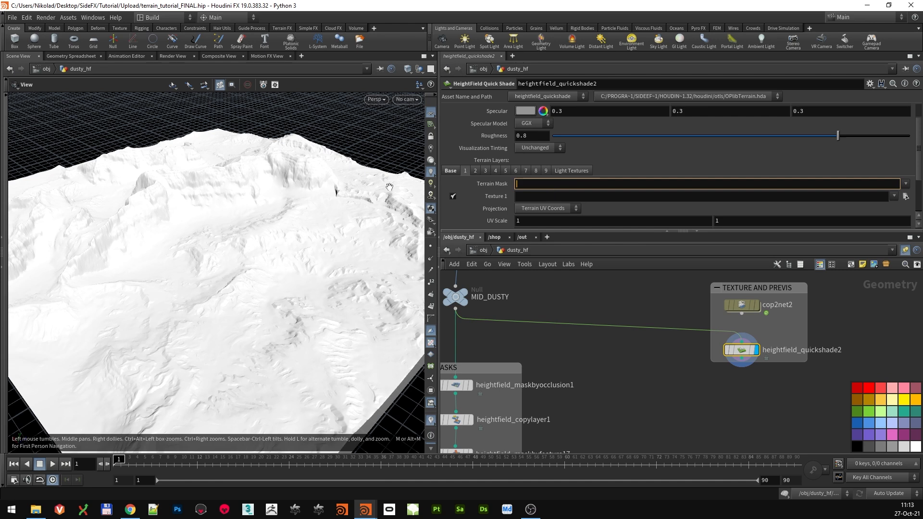
pyautogui.click(451, 197)
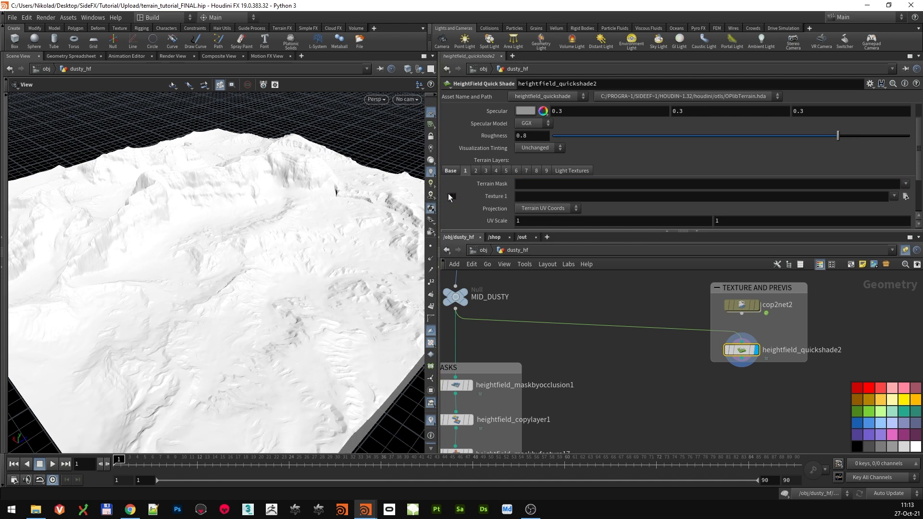
pyautogui.click(560, 200)
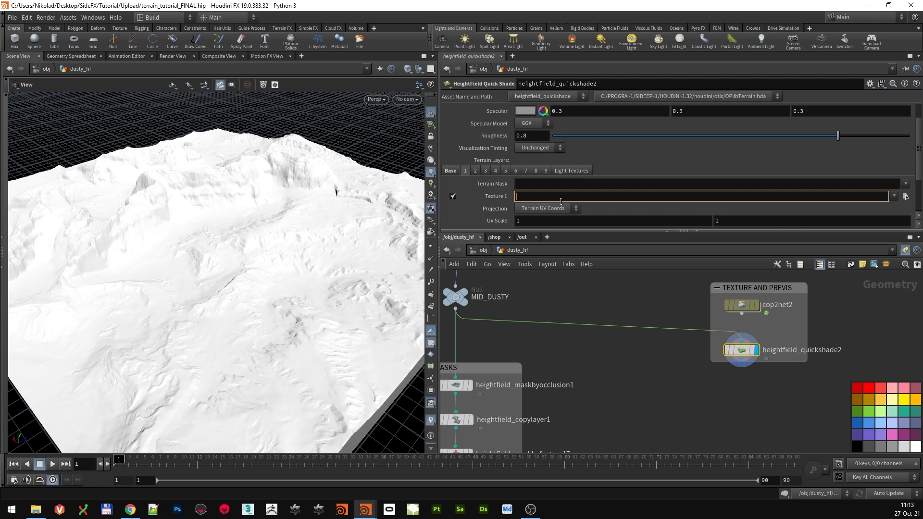
pyautogui.write('`op:/')
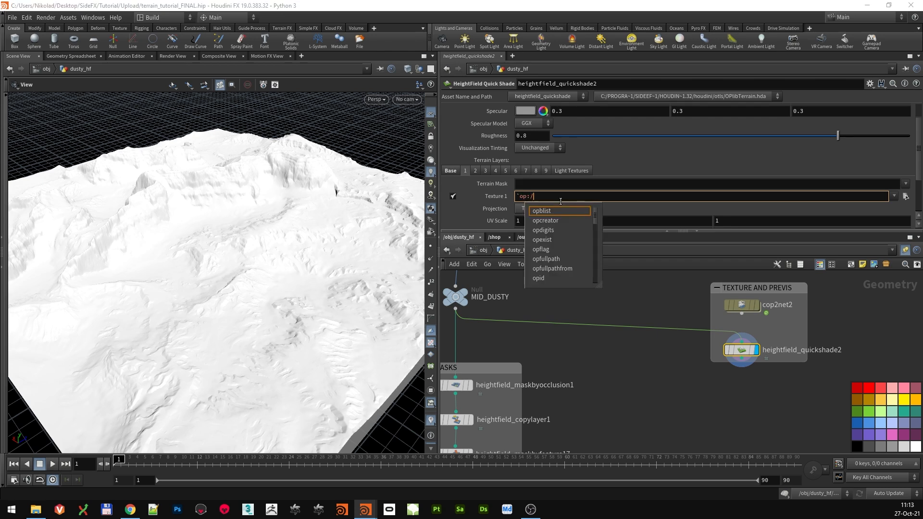
pyautogui.write('obj/dusty_hf/cop2net2/OUT_color`')
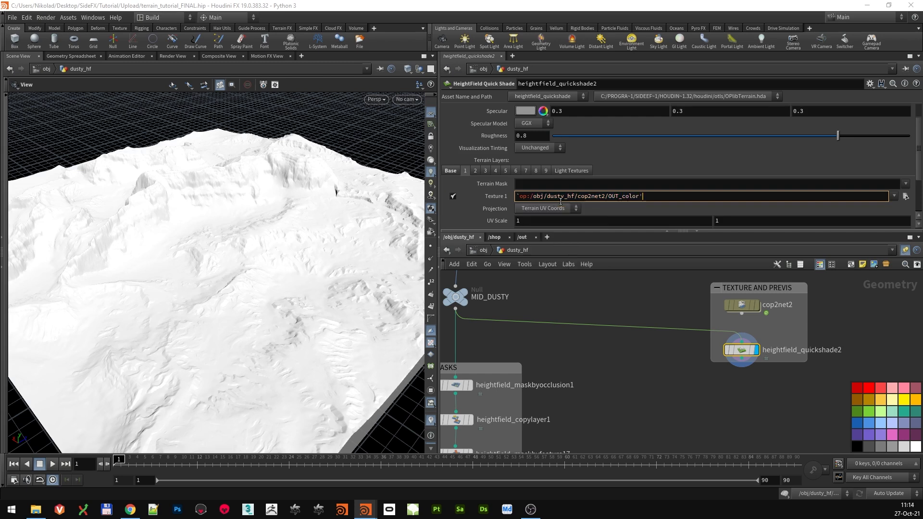
pyautogui.press('Return')
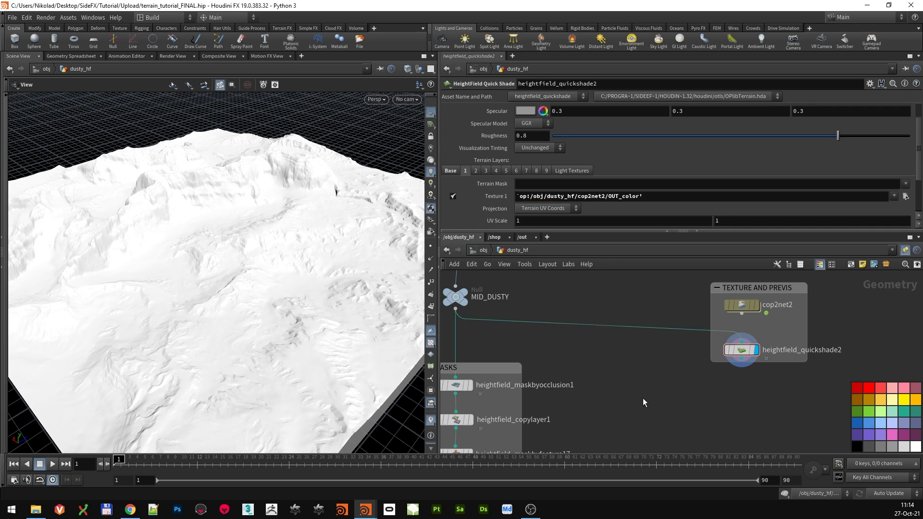
pyautogui.scroll(2, 258, 277)
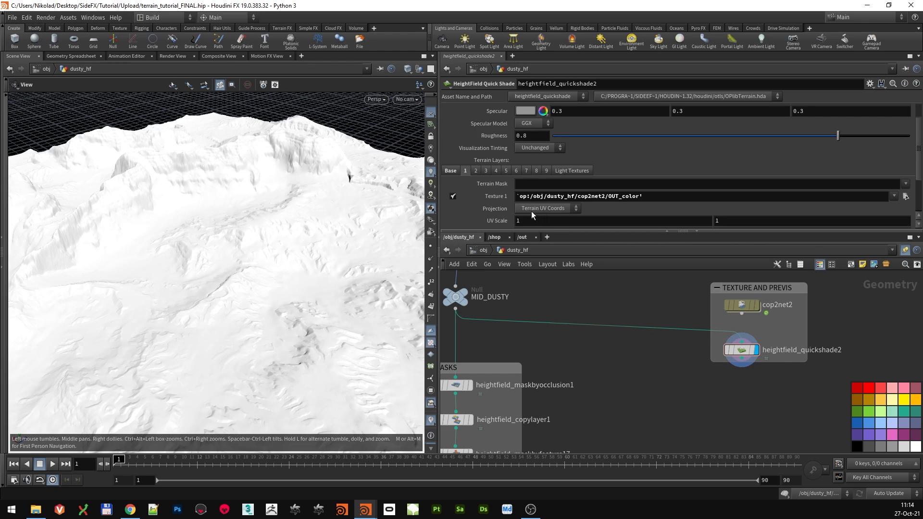
pyautogui.click(681, 197)
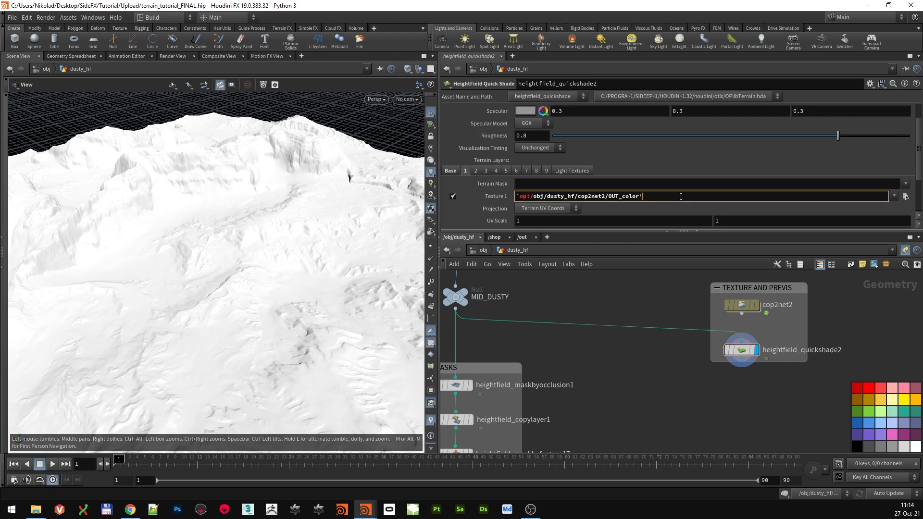
pyautogui.click(648, 303)
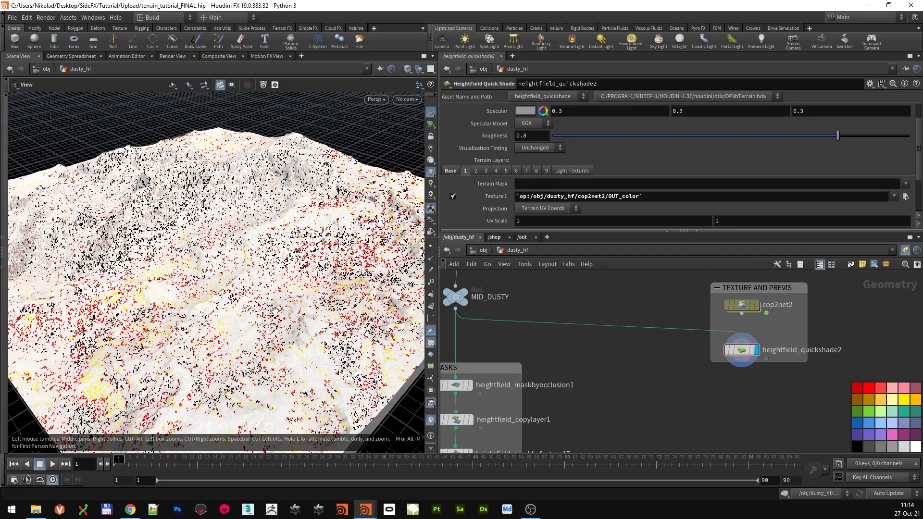
# Set the base layer's terrain mask to bedrock and inspect the colour texture on the terrain
pyautogui.moveTo(208, 303); pyautogui.dragTo(214, 276)
pyautogui.click(906, 183)
pyautogui.click(894, 195)
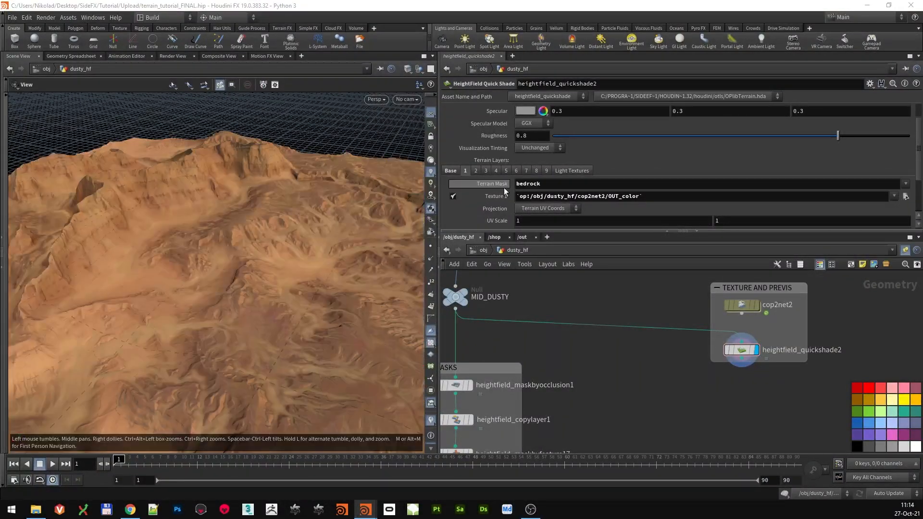
pyautogui.moveTo(279, 246); pyautogui.dragTo(231, 255)
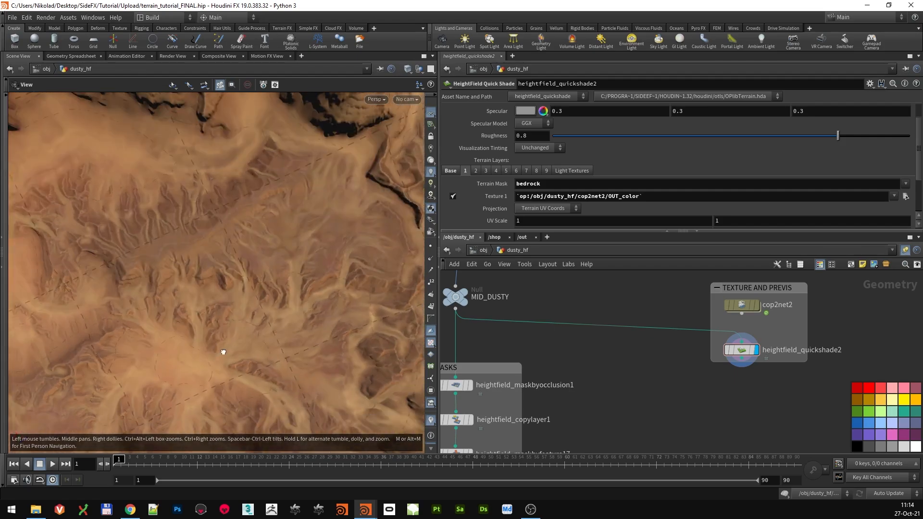
pyautogui.moveTo(330, 260); pyautogui.dragTo(278, 276)
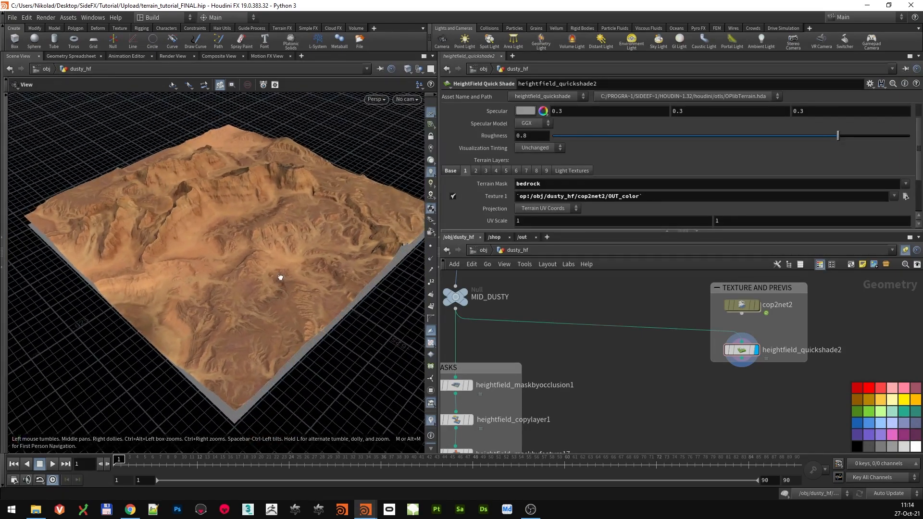
# Go back inside the cop2net2 compositing network and select the OUT_height Null node
pyautogui.click(744, 306)
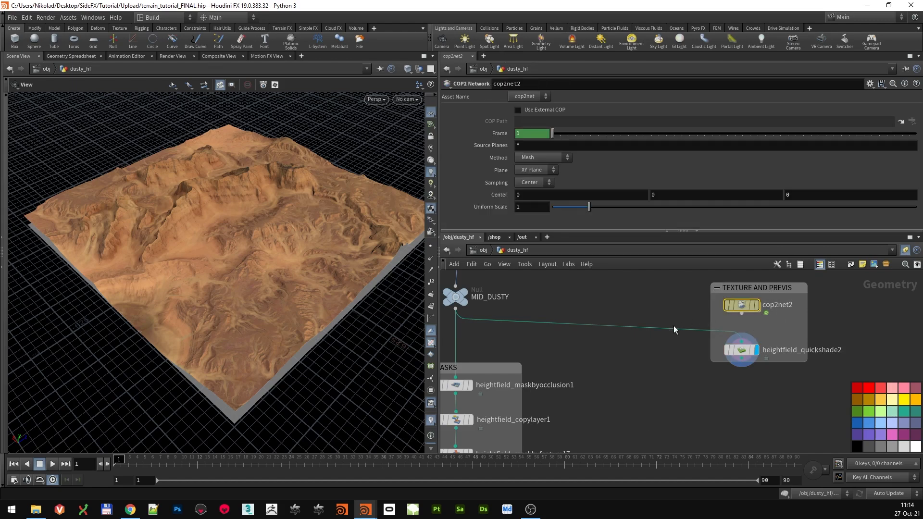
pyautogui.press('Return')
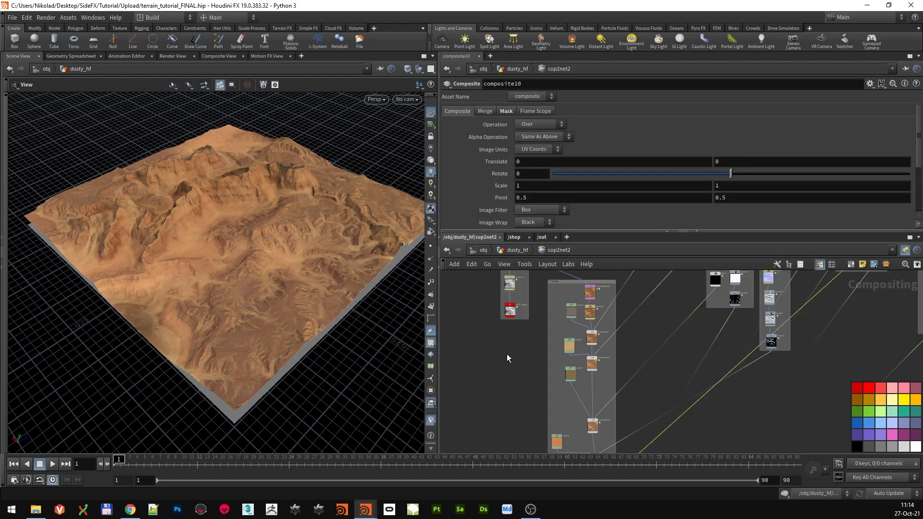
pyautogui.scroll(5, 510, 362)
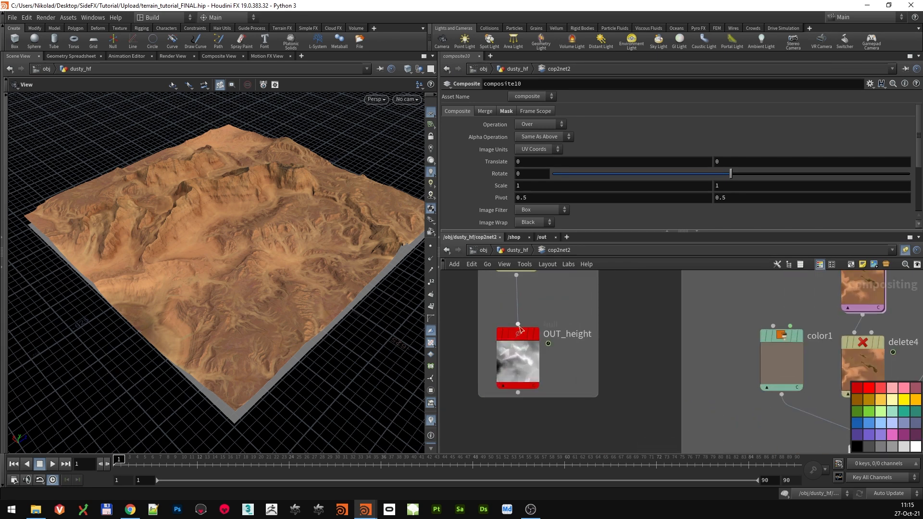
pyautogui.click(522, 338)
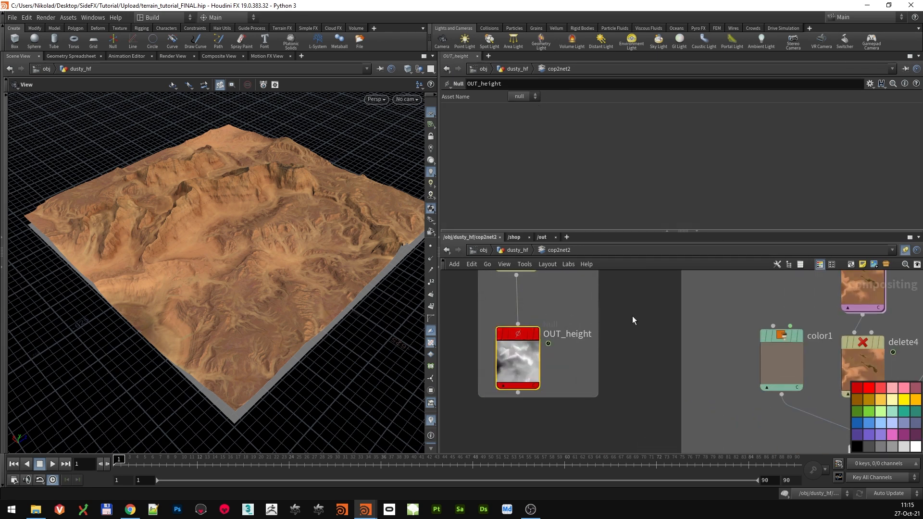
# Add a ROP File Output node below OUT_color, connected to its output
pyautogui.scroll(-8, 524, 390)
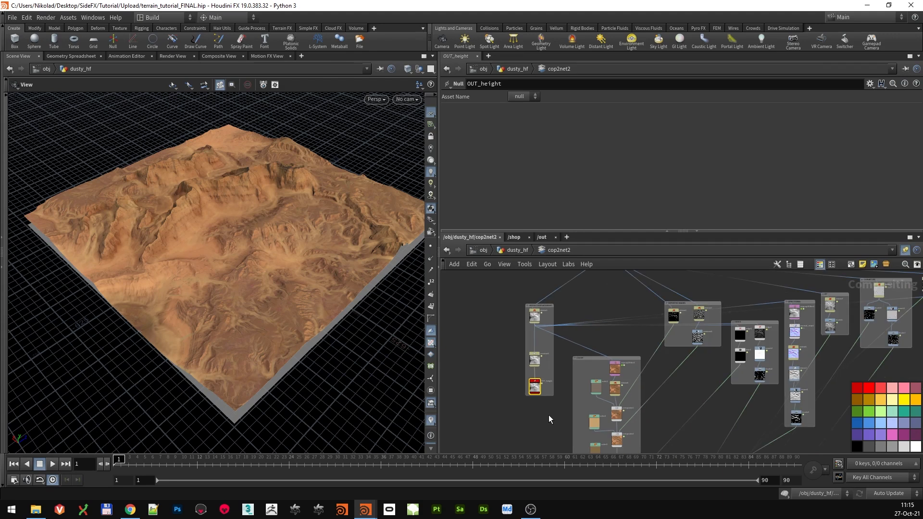
pyautogui.moveTo(547, 423); pyautogui.dragTo(536, 335, button='middle')
pyautogui.moveTo(523, 406)
pyautogui.mouseDown(button='middle')
pyautogui.moveTo(520, 321)
pyautogui.moveTo(531, 322)
pyautogui.mouseUp(button='middle')
pyautogui.moveTo(538, 404); pyautogui.dragTo(529, 325, button='middle')
pyautogui.scroll(2, 544, 370)
pyautogui.moveTo(536, 388); pyautogui.dragTo(479, 400, button='middle')
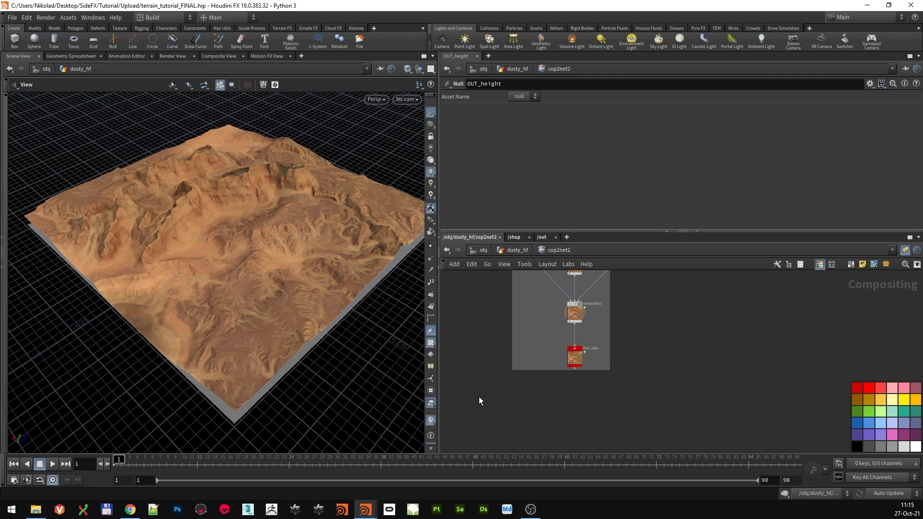
pyautogui.scroll(3, 597, 407)
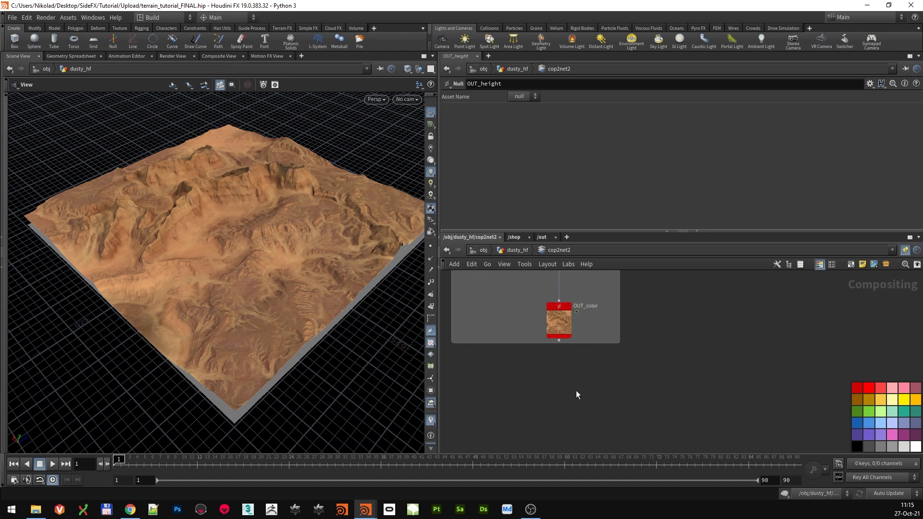
pyautogui.press('Tab')
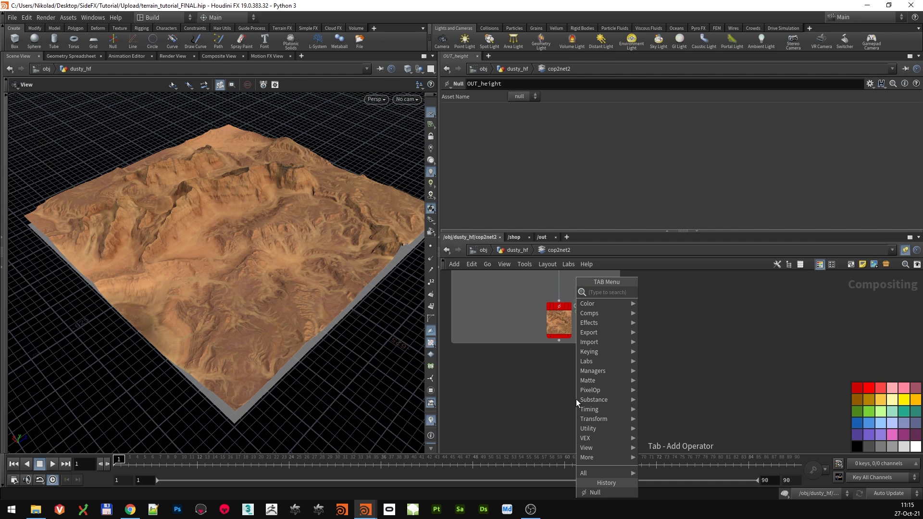
pyautogui.write('rop')
pyautogui.click(668, 302)
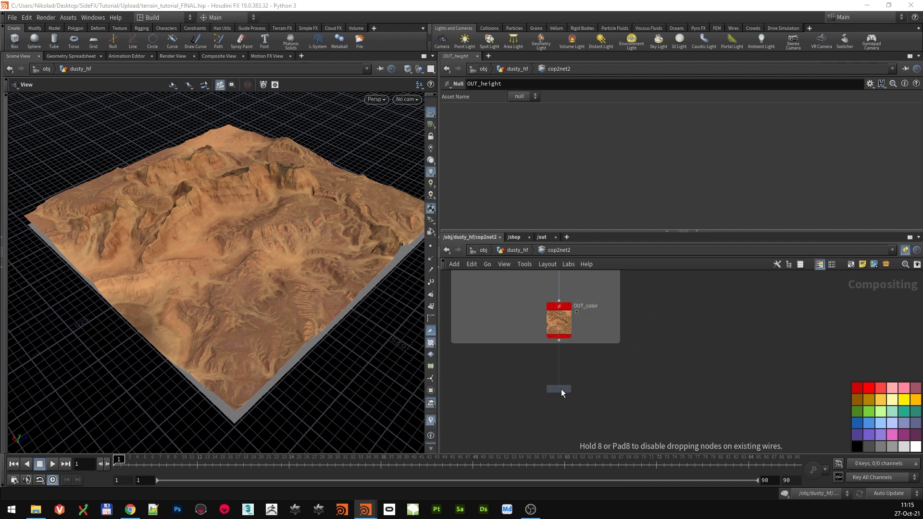
pyautogui.click(555, 392)
pyautogui.moveTo(567, 337); pyautogui.dragTo(572, 388)
pyautogui.moveTo(571, 399); pyautogui.dragTo(564, 401)
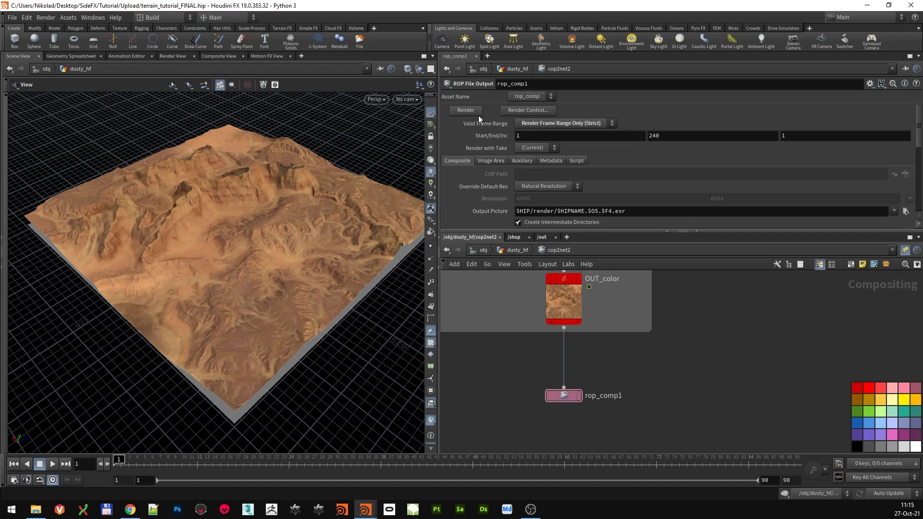
# Set rop_comp1 to render the current frame and its output picture to $HIP/render/dusty_c.exr
pyautogui.click(554, 124)
pyautogui.click(558, 137)
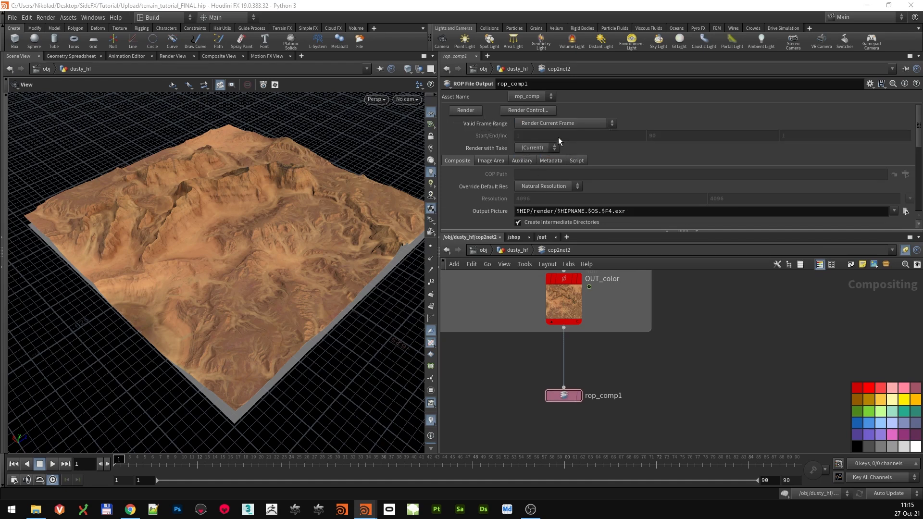
pyautogui.scroll(-3, 490, 166)
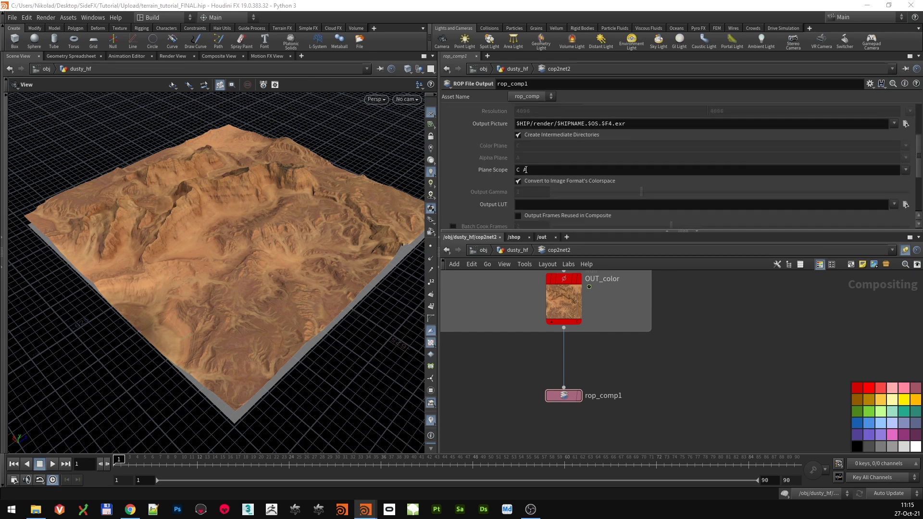
pyautogui.scroll(3, 487, 174)
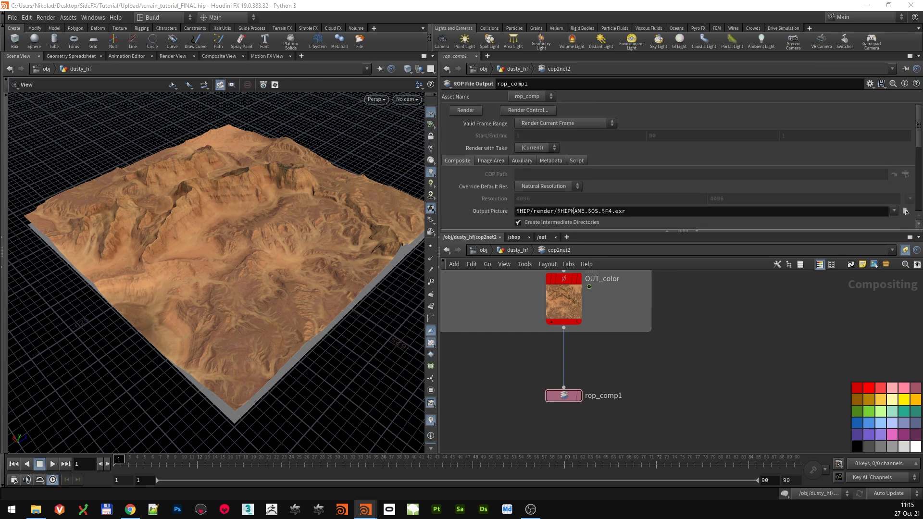
pyautogui.moveTo(557, 211); pyautogui.dragTo(612, 211)
pyautogui.write('dusty_c')
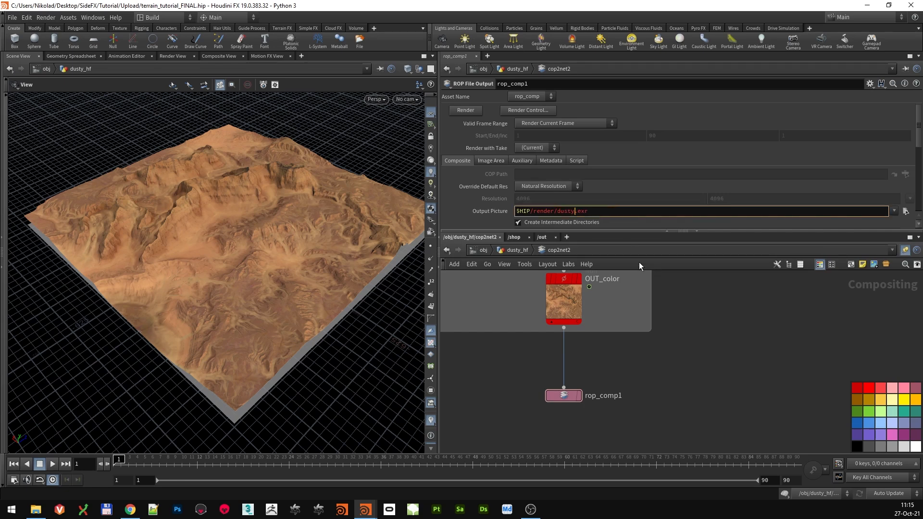
pyautogui.press('Return')
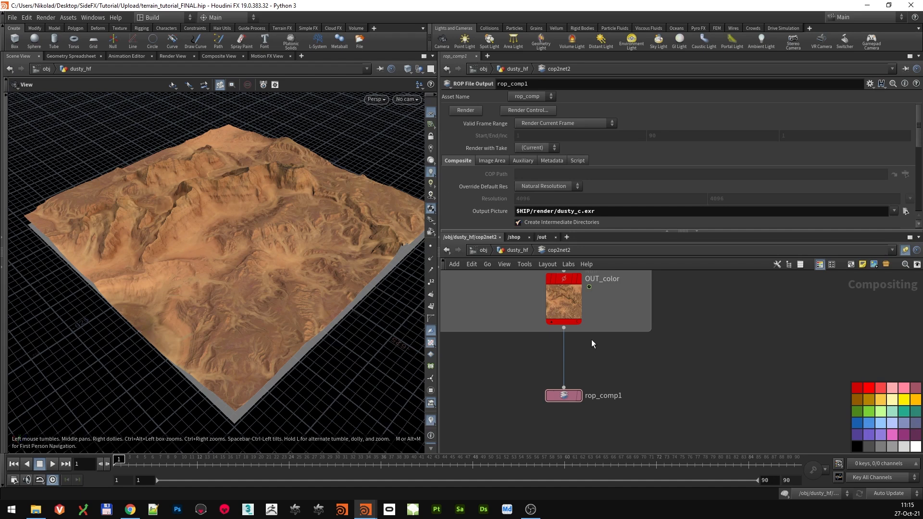
# Review the COLOR node column down to its file output, and the textured terrain in the viewport
pyautogui.scroll(-2, 503, 327)
pyautogui.moveTo(529, 334); pyautogui.dragTo(595, 403, button='middle')
pyautogui.scroll(-3, 519, 361)
pyautogui.scroll(-4, 596, 402)
pyautogui.moveTo(552, 347); pyautogui.dragTo(603, 449, button='middle')
pyautogui.moveTo(544, 330); pyautogui.dragTo(532, 280, button='middle')
pyautogui.scroll(-2, 543, 408)
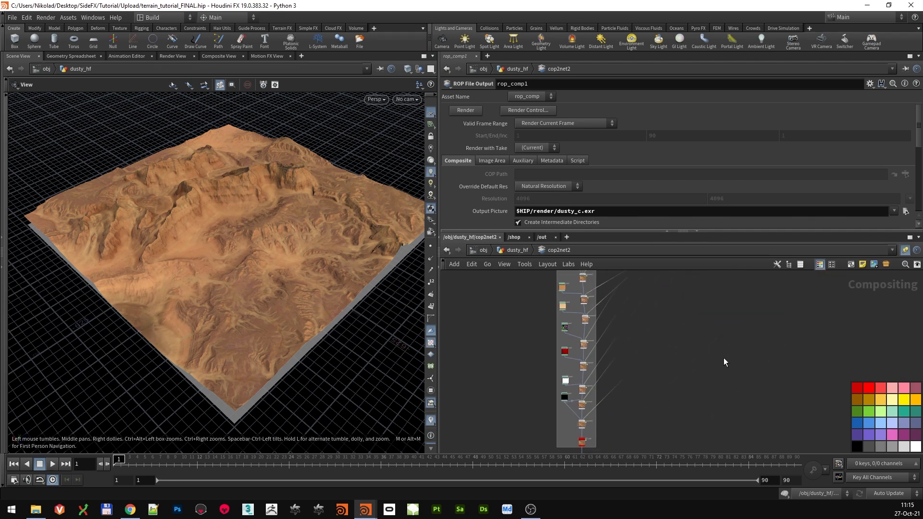
pyautogui.moveTo(725, 348); pyautogui.dragTo(708, 392, button='middle')
pyautogui.moveTo(758, 418); pyautogui.dragTo(758, 308, button='middle')
pyautogui.scroll(4, 588, 394)
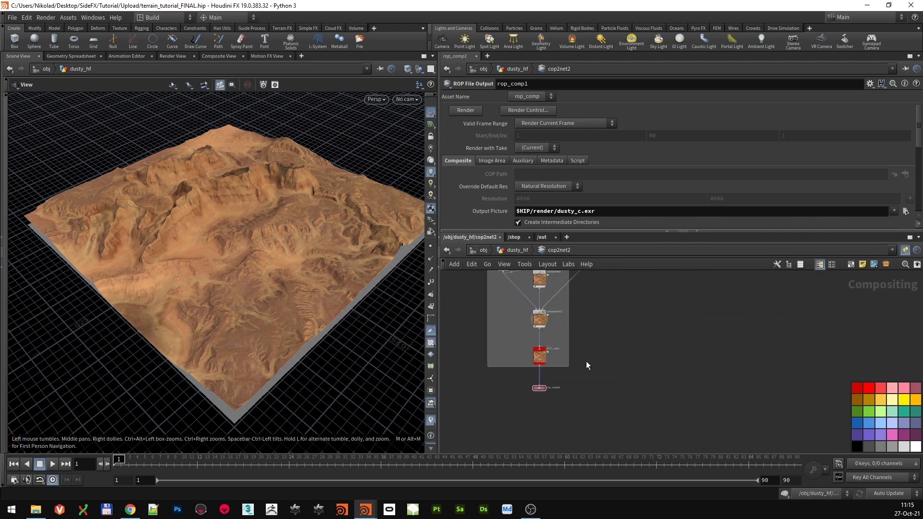
pyautogui.scroll(2, 651, 361)
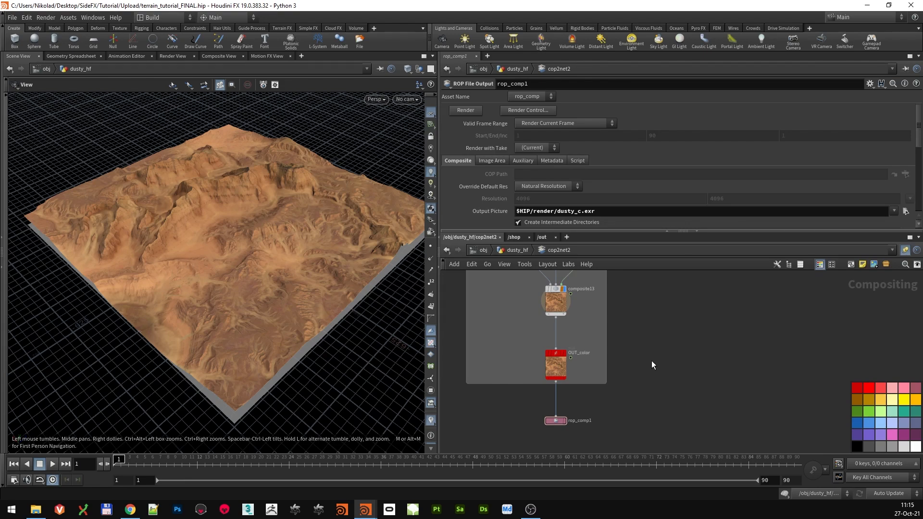
pyautogui.moveTo(287, 263); pyautogui.dragTo(268, 253)
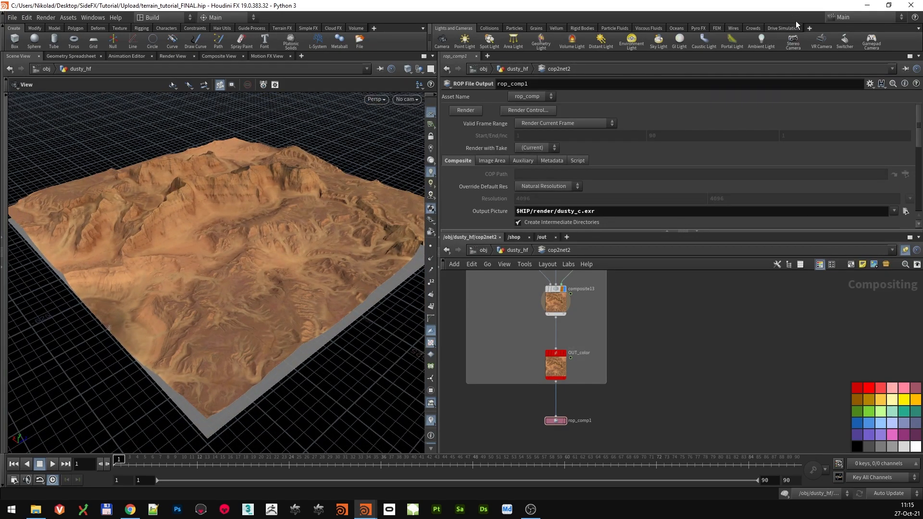